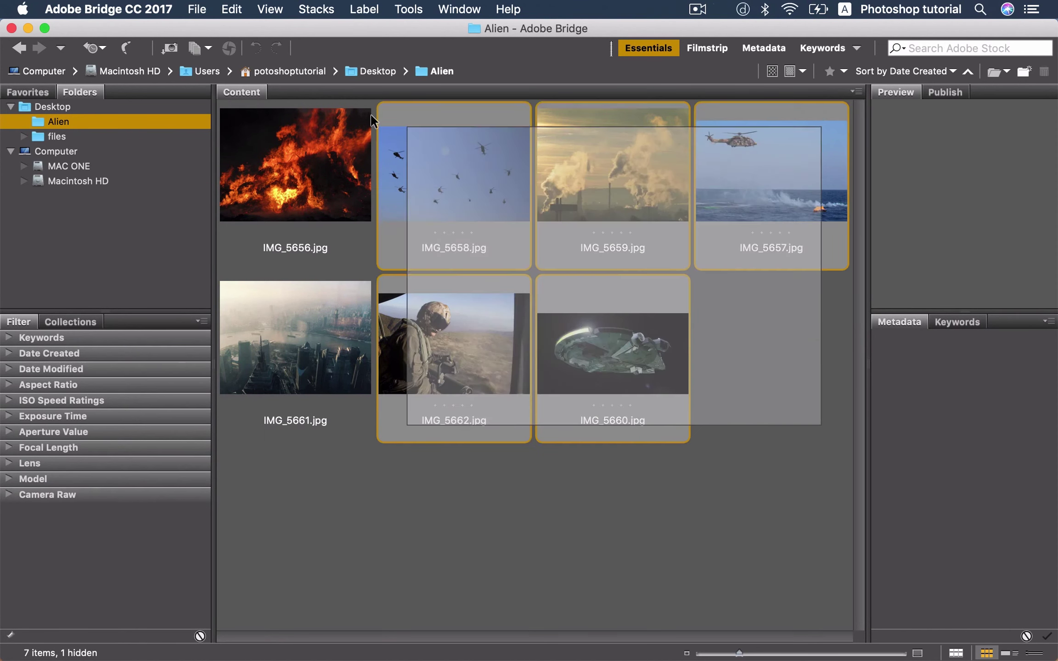
Step: Marquee-select all seven Alien folder thumbnails in Bridge and open them in Photoshop
{"action": "left_click_drag", "start_coordinate": [847, 441], "coordinate": [321, 129]}
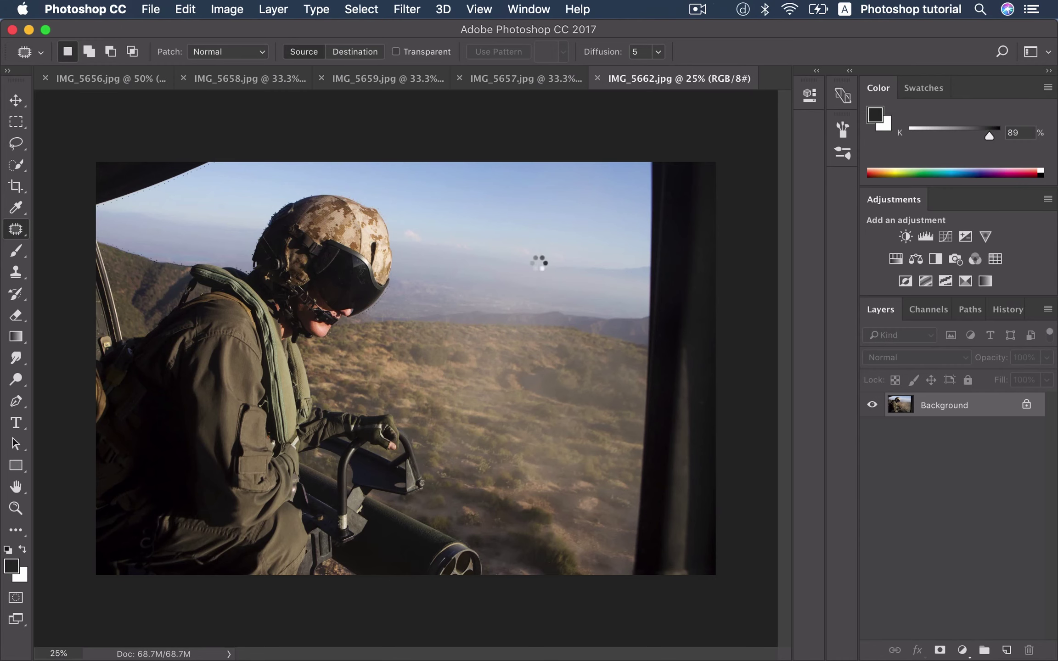
Step: Switch to the Move tool and briefly browse the File menu
{"action": "key", "text": "v"}
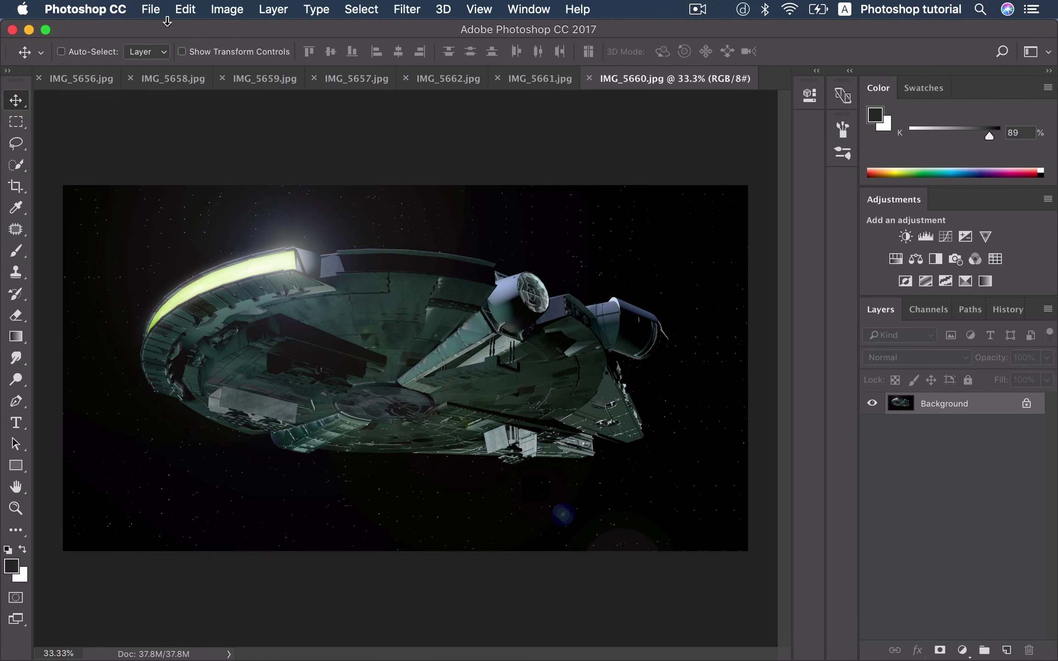
{"action": "left_click", "coordinate": [151, 9]}
{"action": "left_click", "coordinate": [415, 130]}
Step: Create a new white document 4425 × 2448 pixels at 72 ppi
{"action": "key", "text": "super+n"}
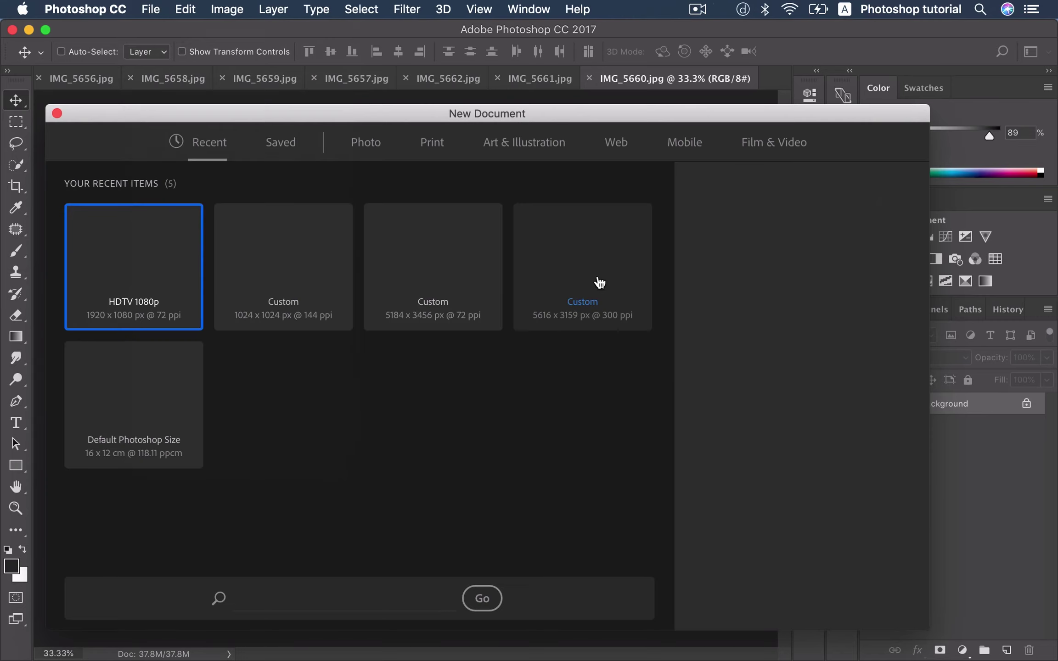
{"action": "left_click", "coordinate": [727, 261]}
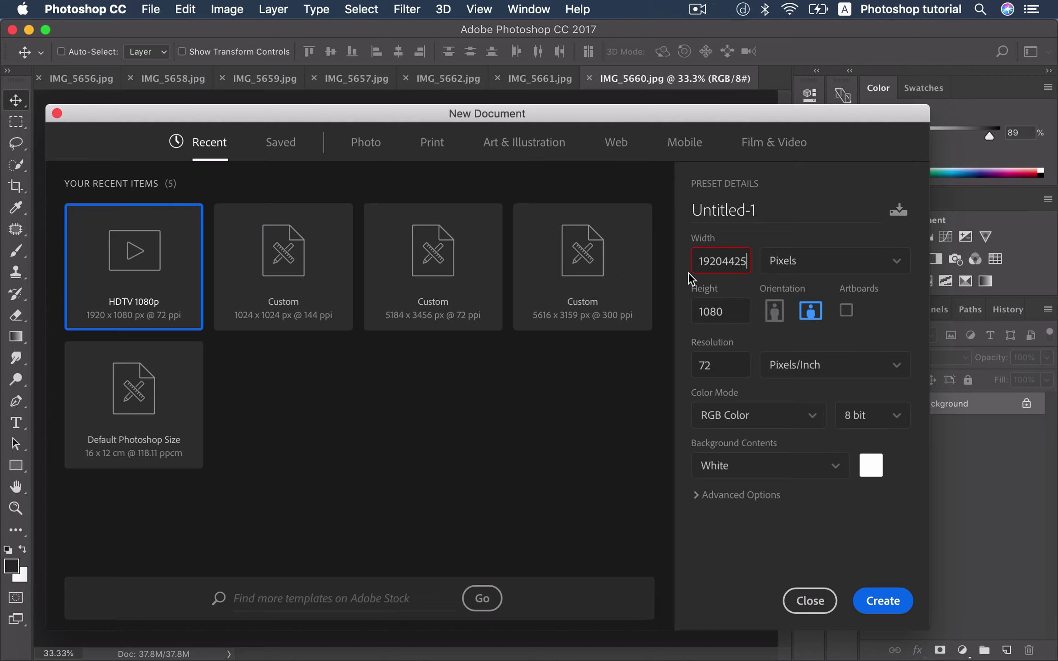
{"action": "left_click_drag", "start_coordinate": [691, 260], "coordinate": [678, 262]}
{"action": "key", "text": "BackSpace"}
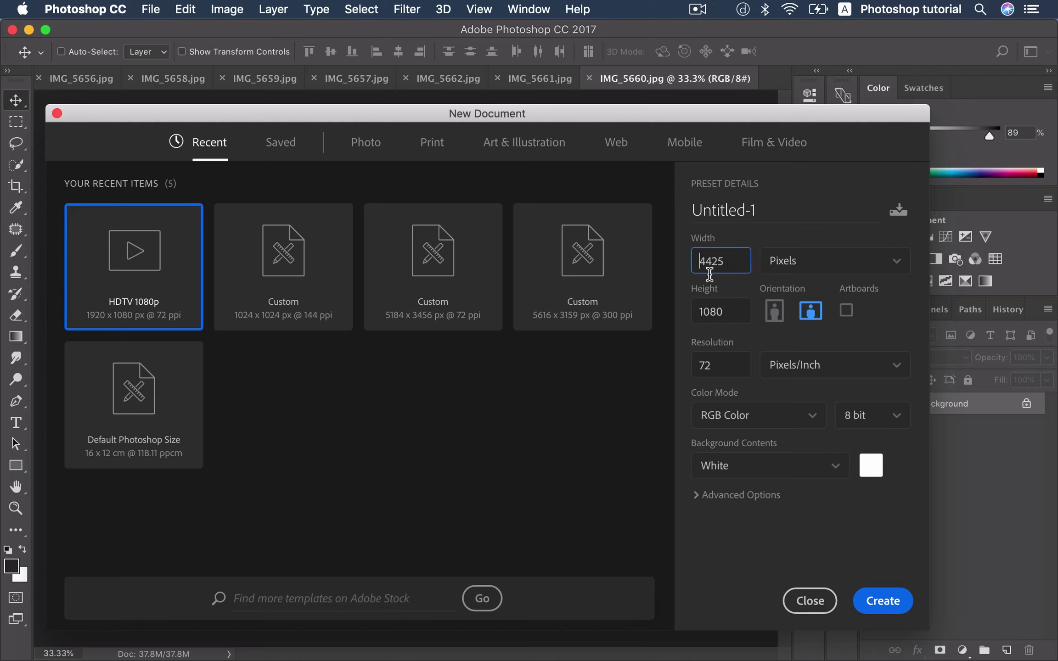
{"action": "key", "text": "Tab"}
{"action": "type", "text": "2"}
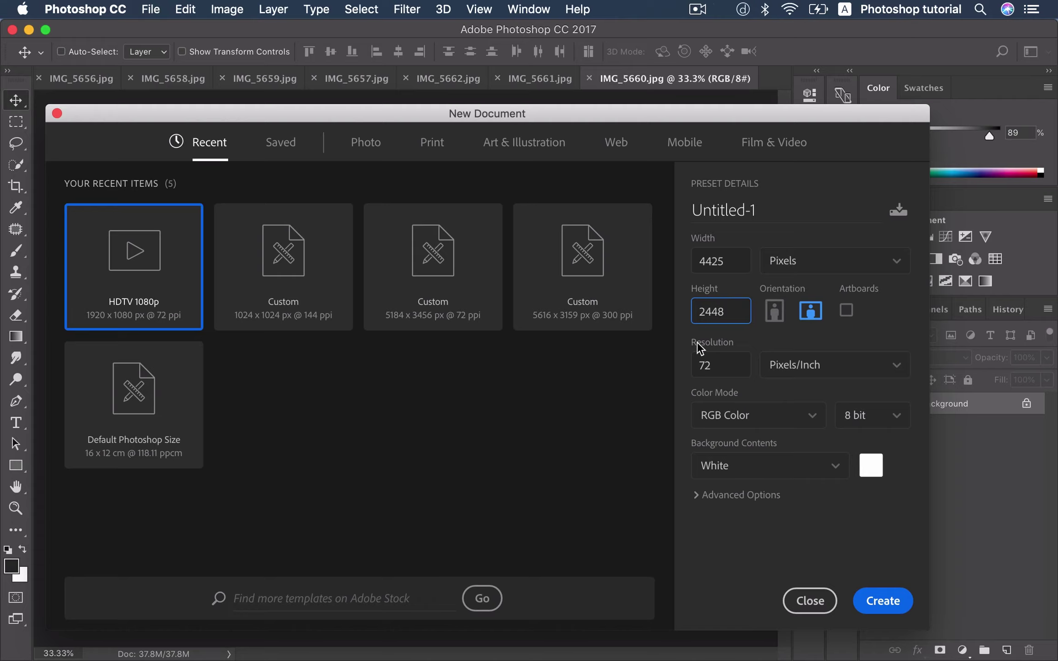
{"action": "left_click", "coordinate": [857, 595]}
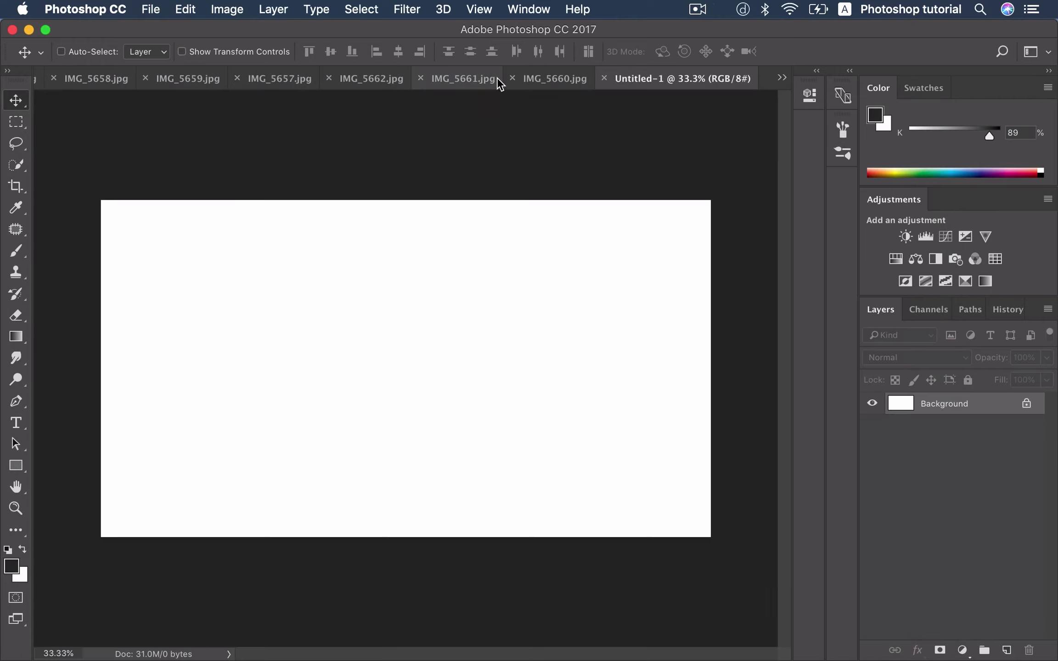
Step: Bring the IMG_5661 city photo into Untitled-1 and position it on the canvas
{"action": "left_click_drag", "start_coordinate": [472, 79], "coordinate": [503, 155]}
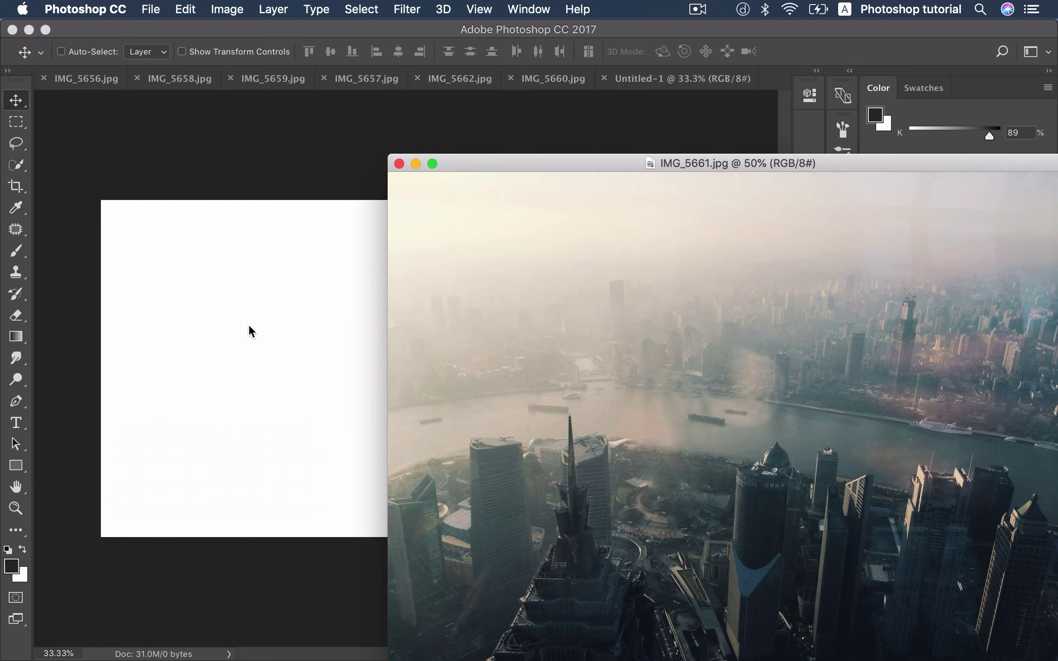
{"action": "left_click_drag", "start_coordinate": [280, 331], "coordinate": [249, 324]}
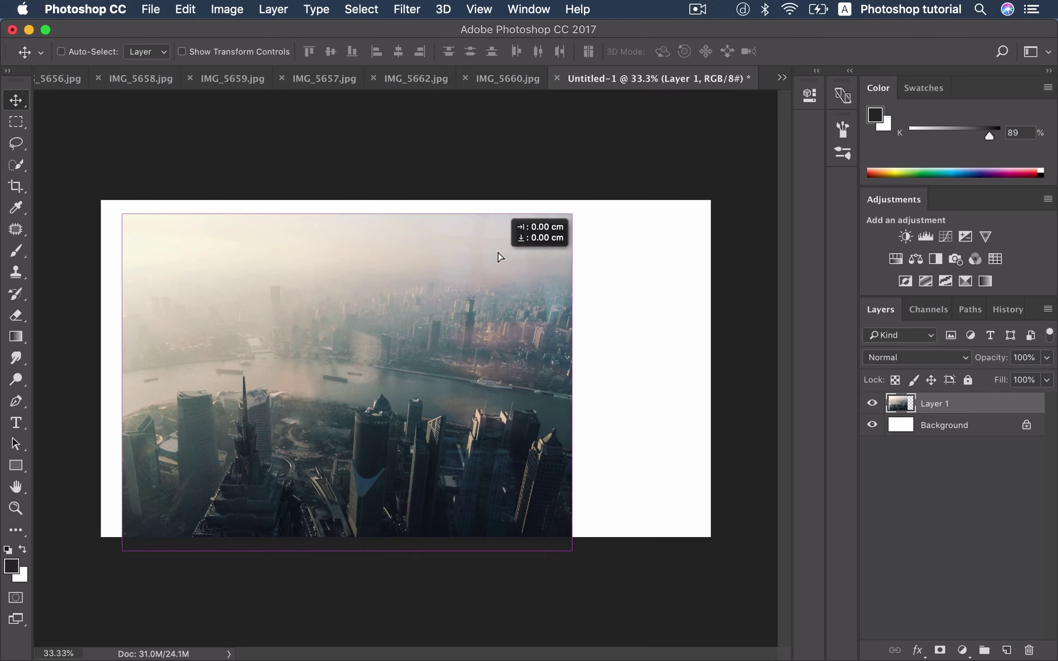
{"action": "left_click_drag", "start_coordinate": [498, 259], "coordinate": [497, 246]}
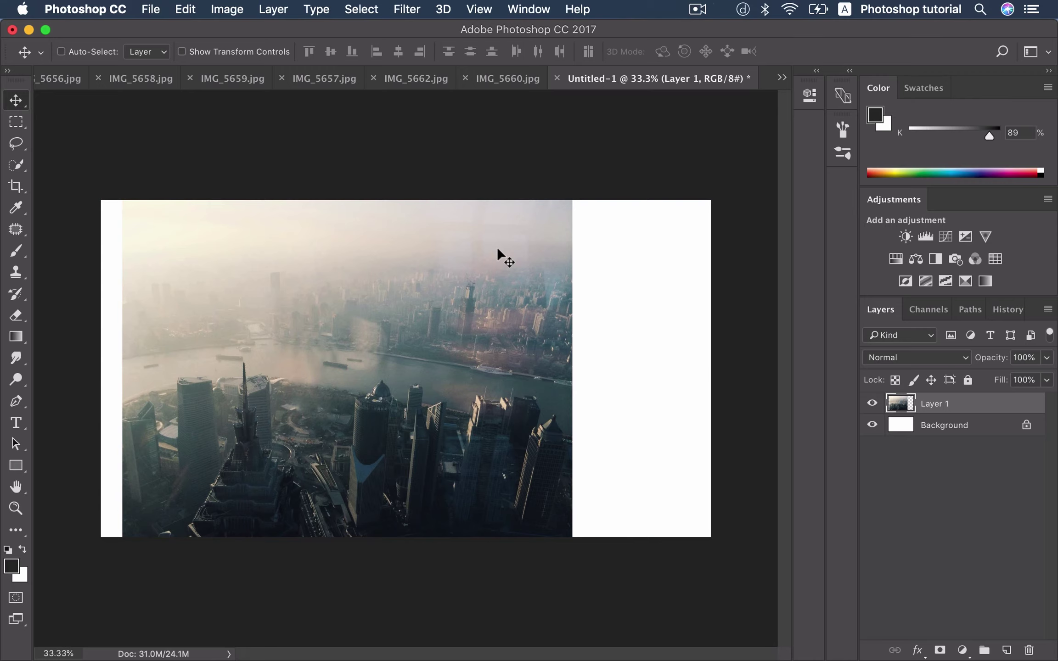
{"action": "left_click_drag", "start_coordinate": [471, 326], "coordinate": [456, 377]}
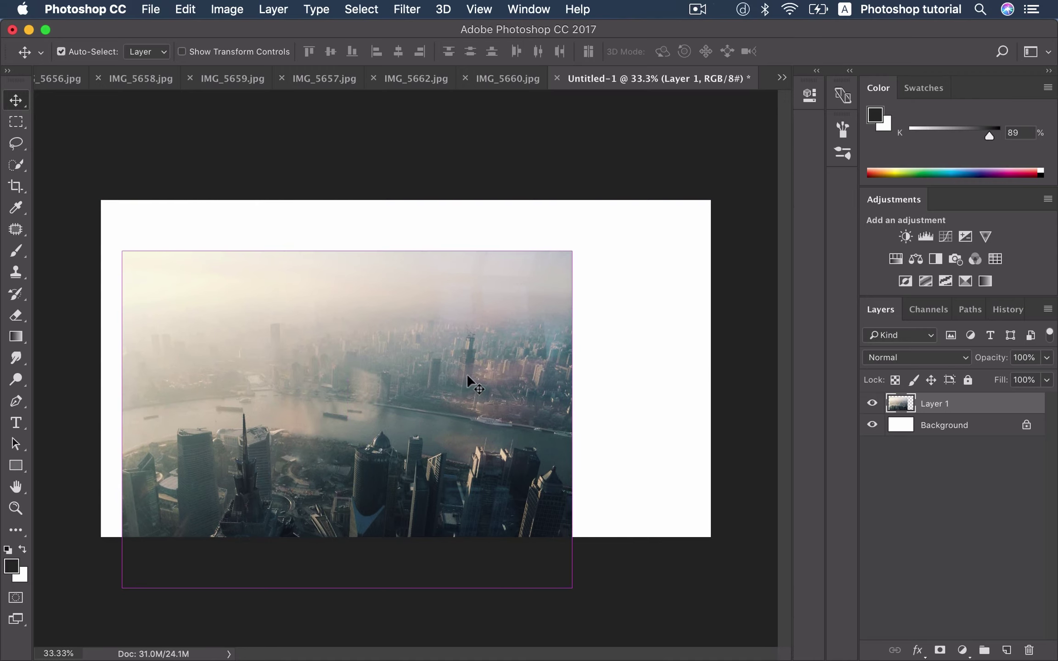
Step: Scale the city photo to 134.76% and align it to the canvas's left edge
{"action": "key", "text": "ctrl+t"}
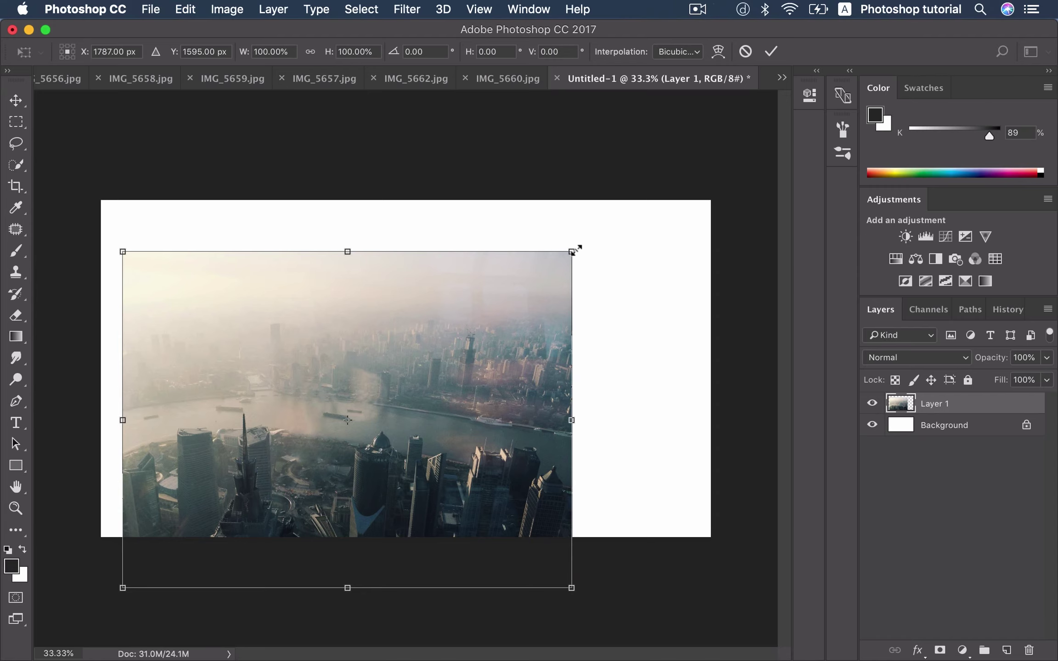
{"action": "left_click_drag", "start_coordinate": [573, 248], "coordinate": [666, 207]}
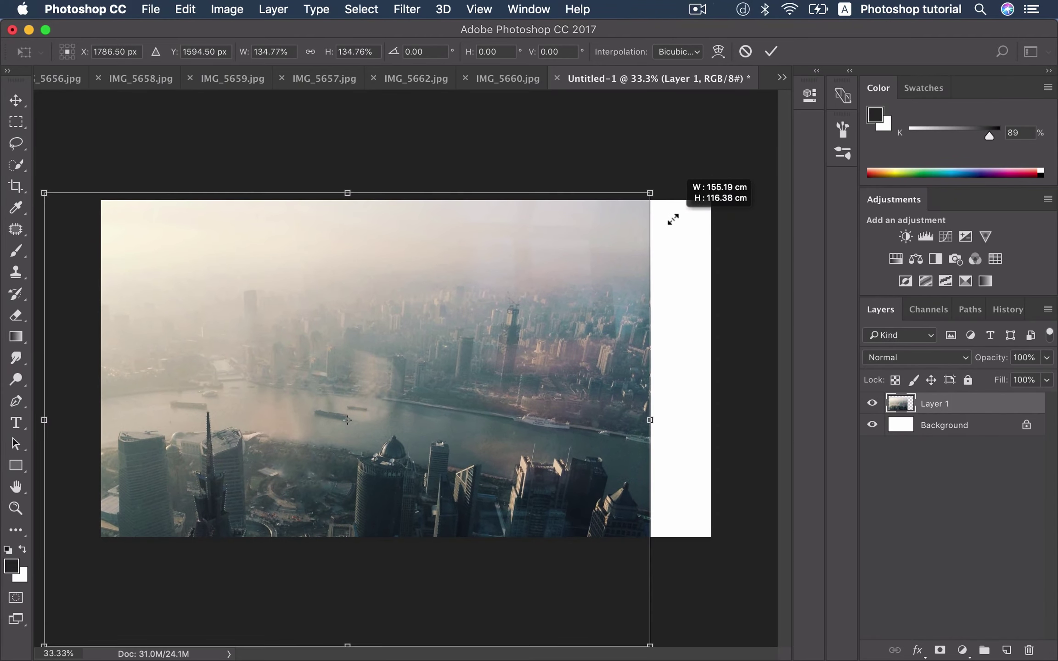
{"action": "left_click_drag", "start_coordinate": [557, 278], "coordinate": [509, 287]}
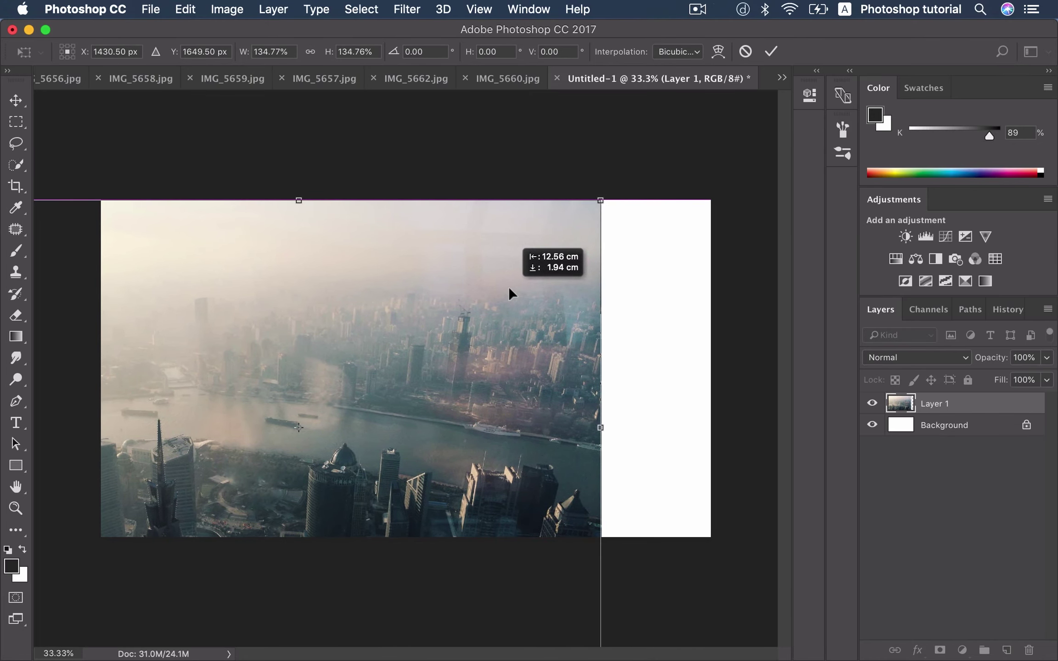
{"action": "key", "text": "super+0"}
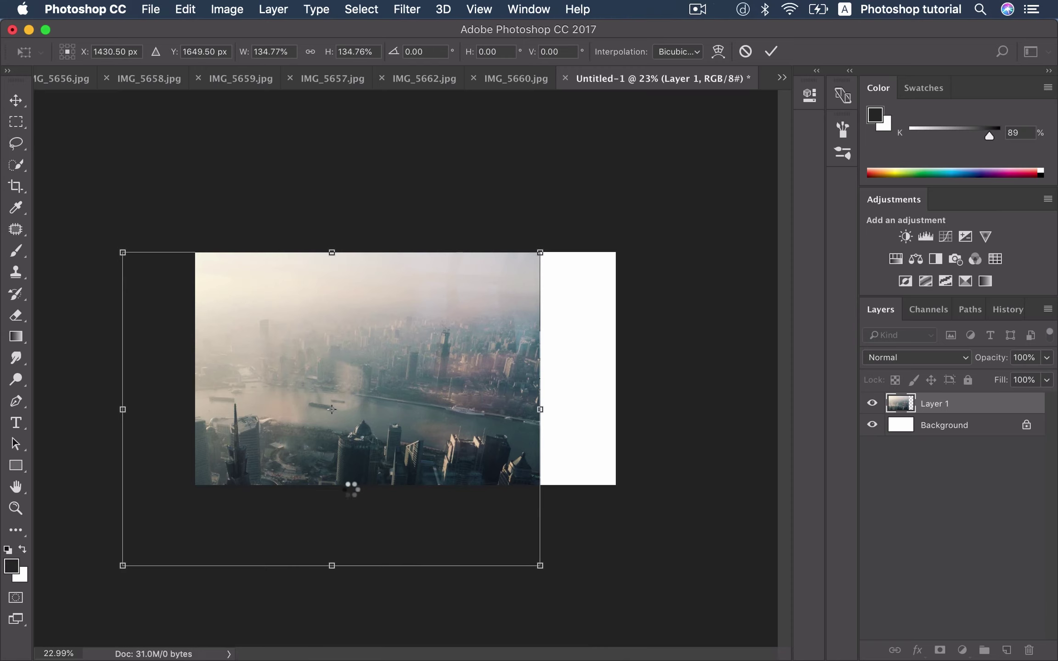
Step: Duplicate the city layer and move a copy over the right white strip
{"action": "key", "text": "super+j"}
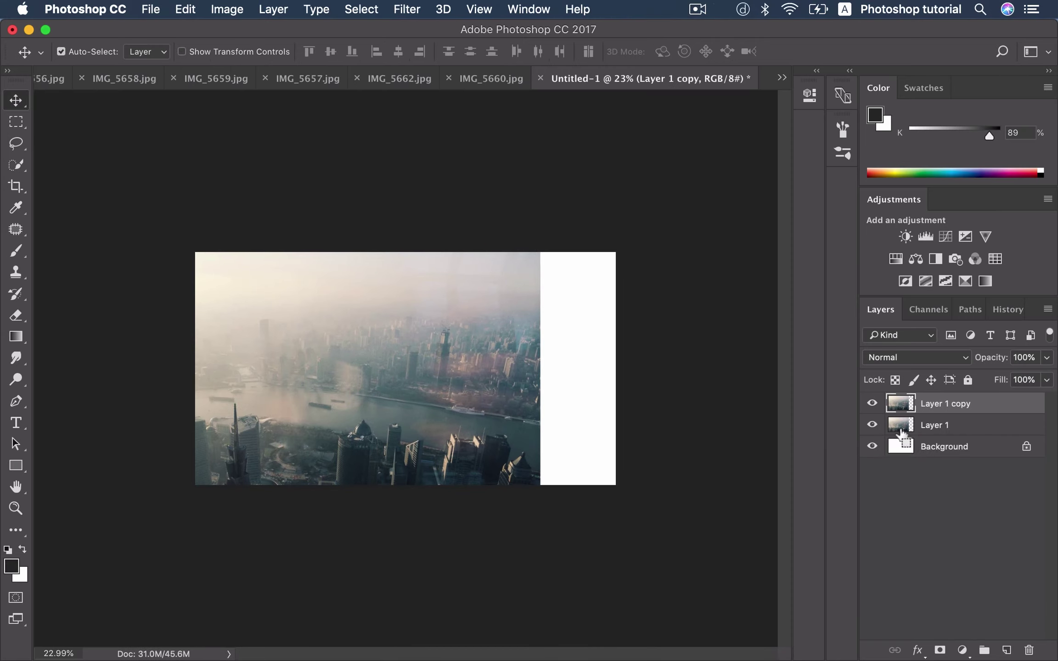
{"action": "left_click", "coordinate": [924, 427]}
{"action": "left_click_drag", "start_coordinate": [481, 426], "coordinate": [706, 436]}
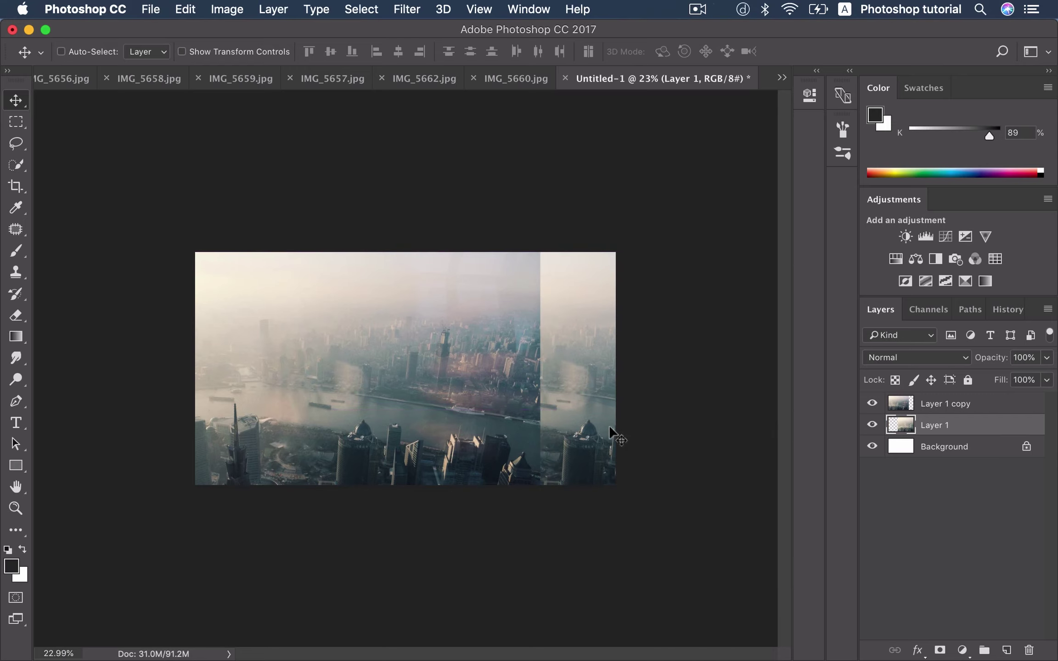
{"action": "left_click", "coordinate": [533, 77]}
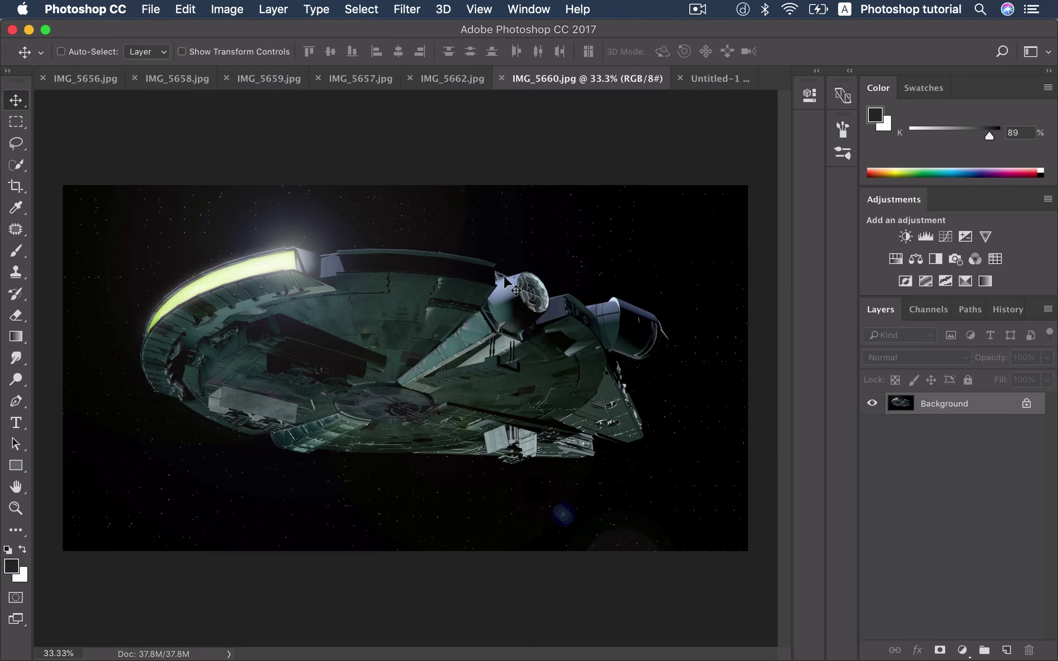
Step: Quick-select the spaceship against its starry background in IMG_5660
{"action": "key", "text": "w"}
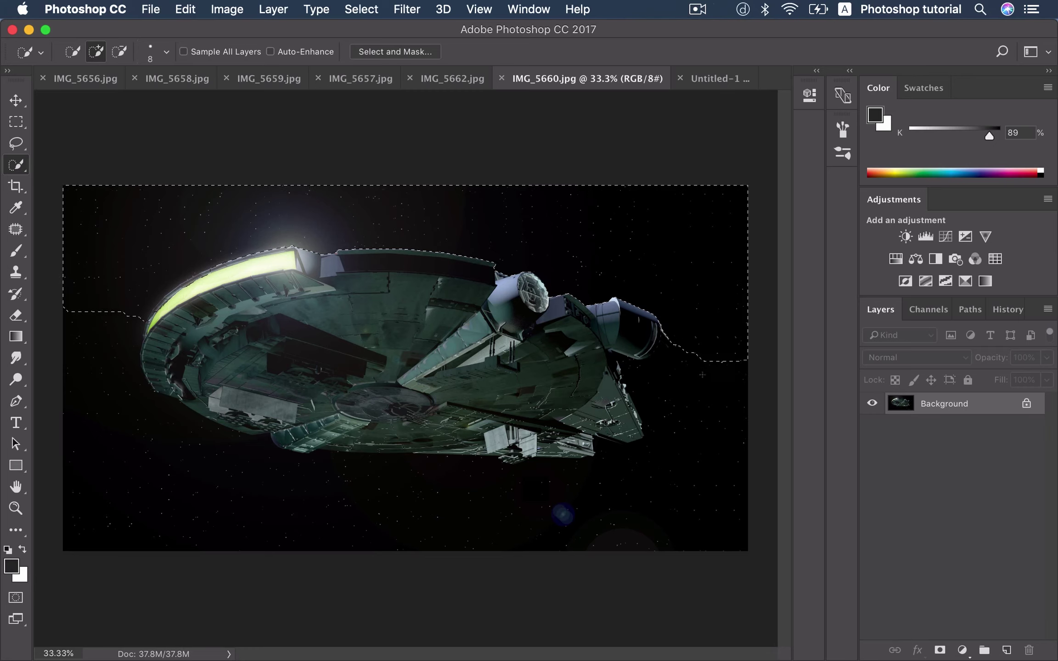
{"action": "mouse_move", "coordinate": [653, 281]}
{"action": "left_mouse_down"}
{"action": "mouse_move", "coordinate": [683, 393]}
{"action": "mouse_move", "coordinate": [591, 511]}
{"action": "mouse_move", "coordinate": [298, 432]}
{"action": "left_mouse_up"}
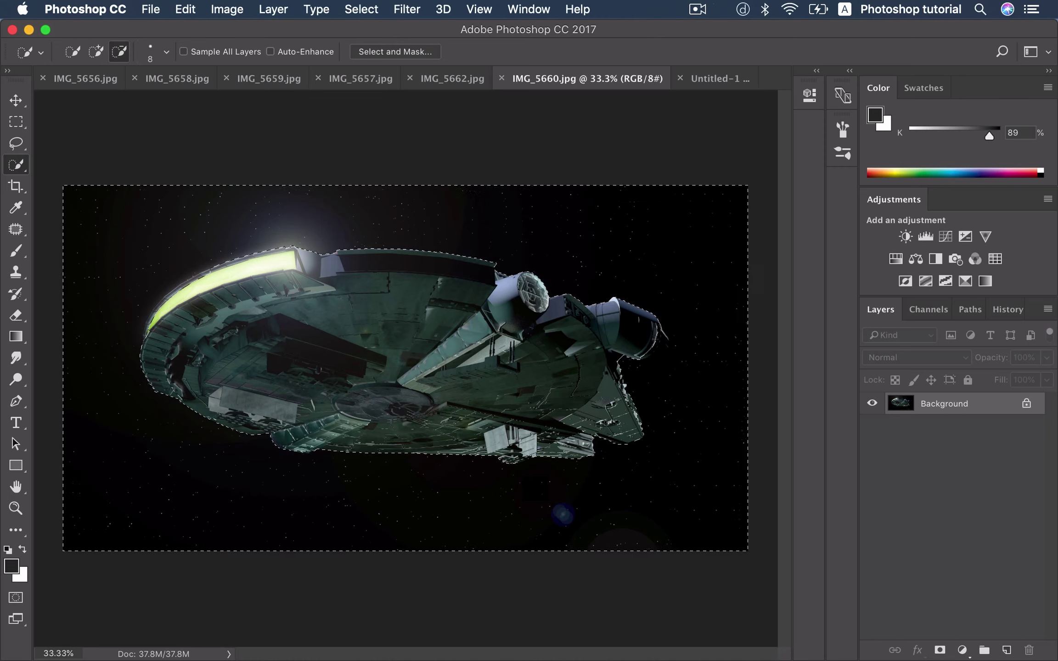
{"action": "left_click", "coordinate": [662, 342]}
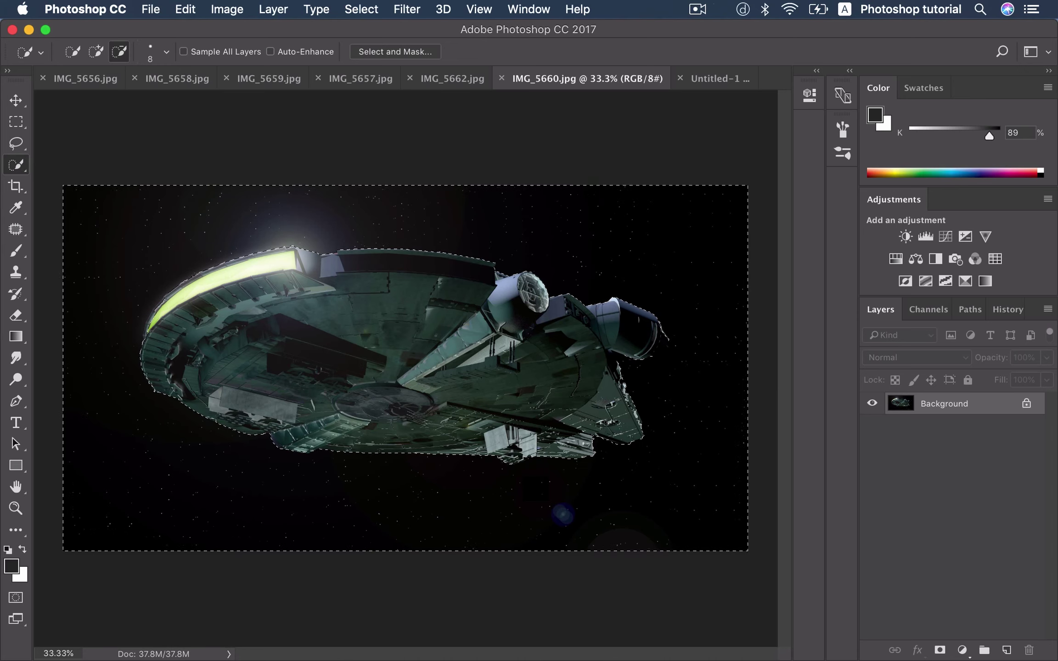
{"action": "key", "text": "alt"}
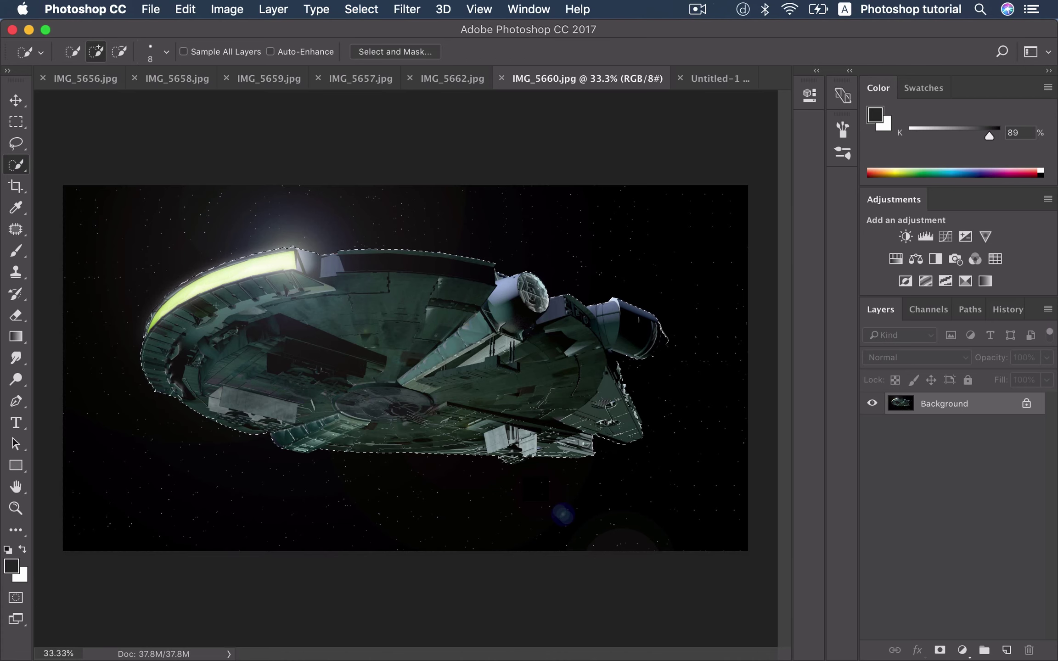
{"action": "key", "text": "m"}
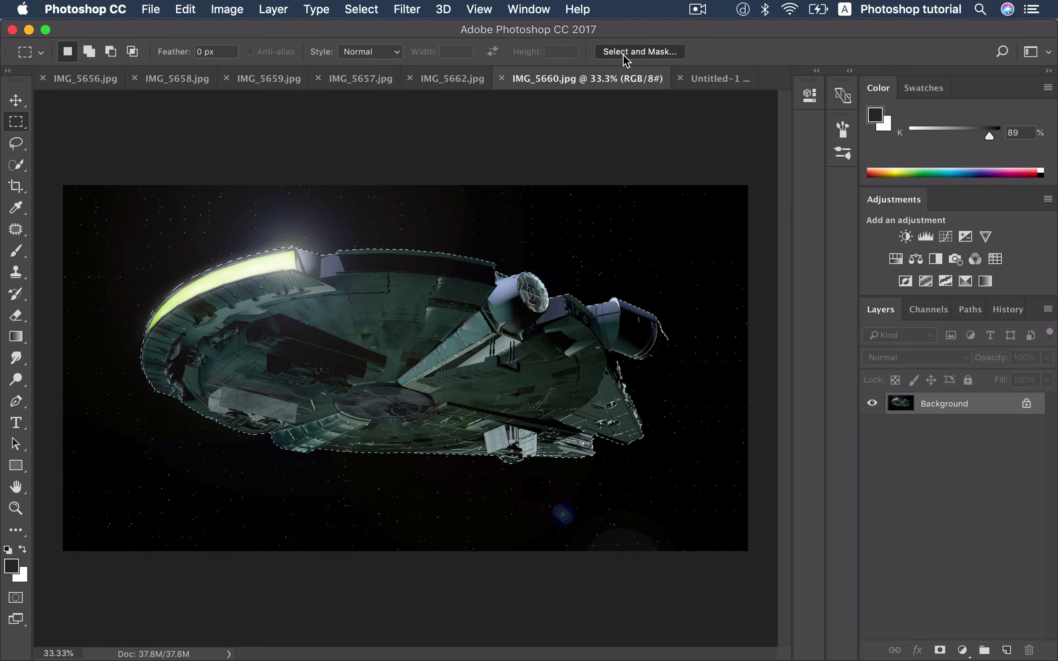
Step: Refine in Select and Mask, outputting the ship to a new layer with layer mask
{"action": "left_click", "coordinate": [624, 52]}
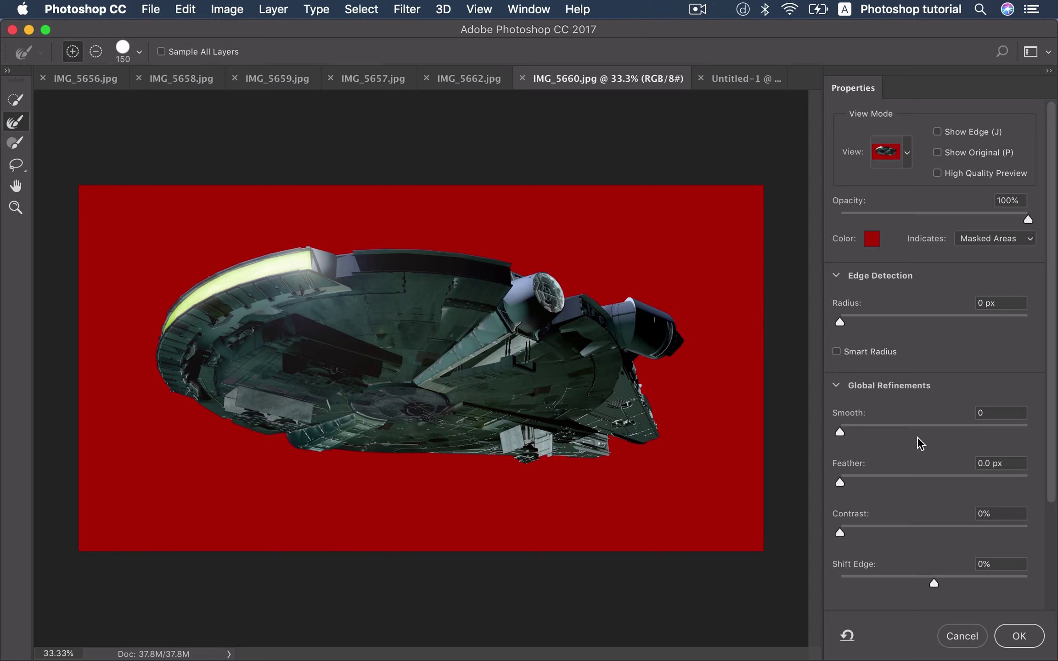
{"action": "scroll", "coordinate": [973, 505], "scroll_direction": "down", "scroll_amount": 1}
{"action": "scroll", "coordinate": [985, 525], "scroll_direction": "down", "scroll_amount": 3}
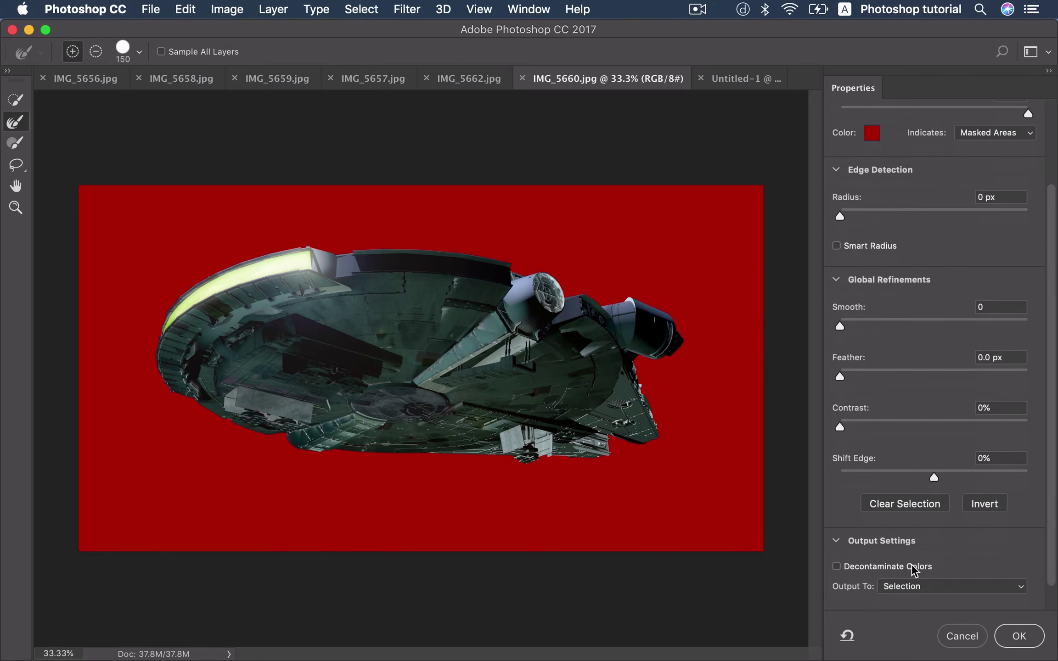
{"action": "left_click_drag", "start_coordinate": [1016, 588], "coordinate": [1023, 640]}
{"action": "left_click", "coordinate": [1021, 635]}
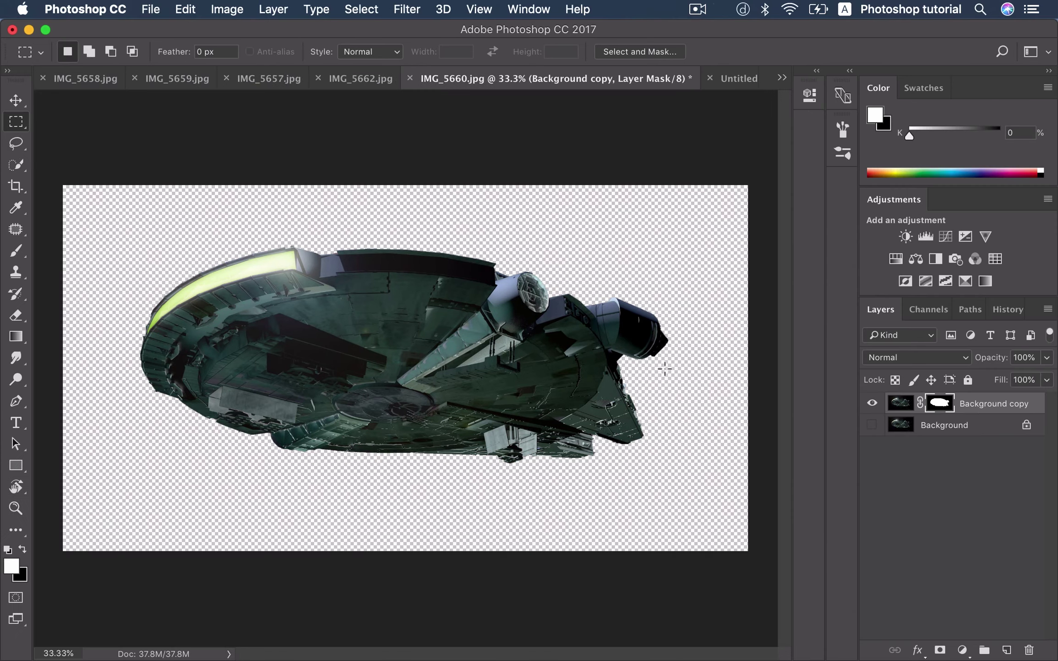
Step: Drag the cut-out ship into Untitled-1 and stack its layer above the city layers
{"action": "key", "text": "b"}
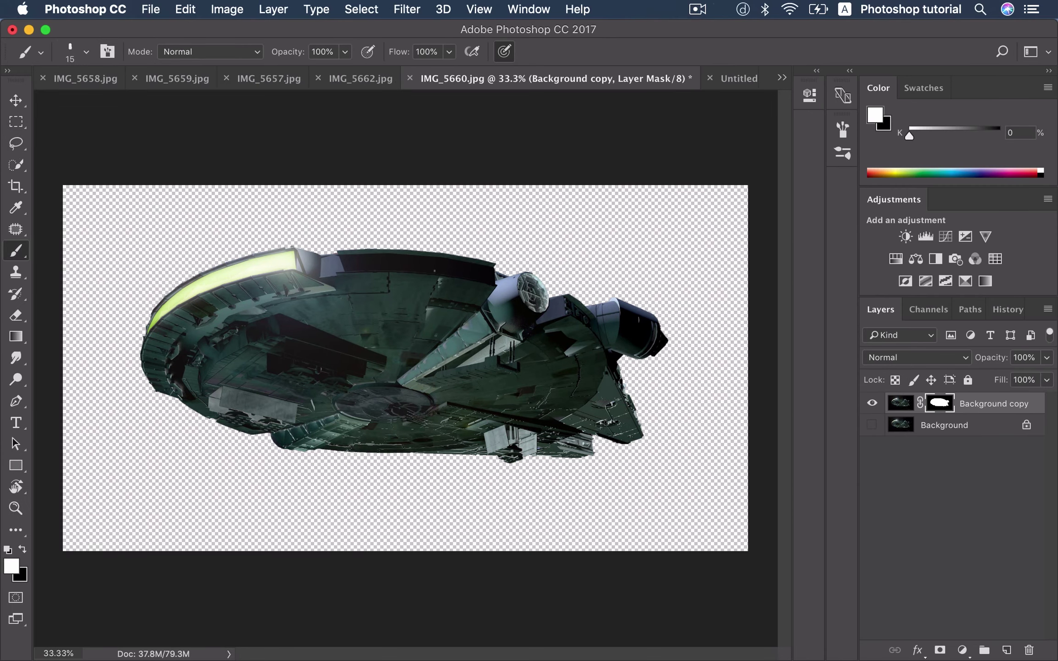
{"action": "key", "text": "v"}
{"action": "mouse_move", "coordinate": [413, 280]}
{"action": "left_mouse_down"}
{"action": "mouse_move", "coordinate": [733, 75]}
{"action": "mouse_move", "coordinate": [363, 316]}
{"action": "left_mouse_up"}
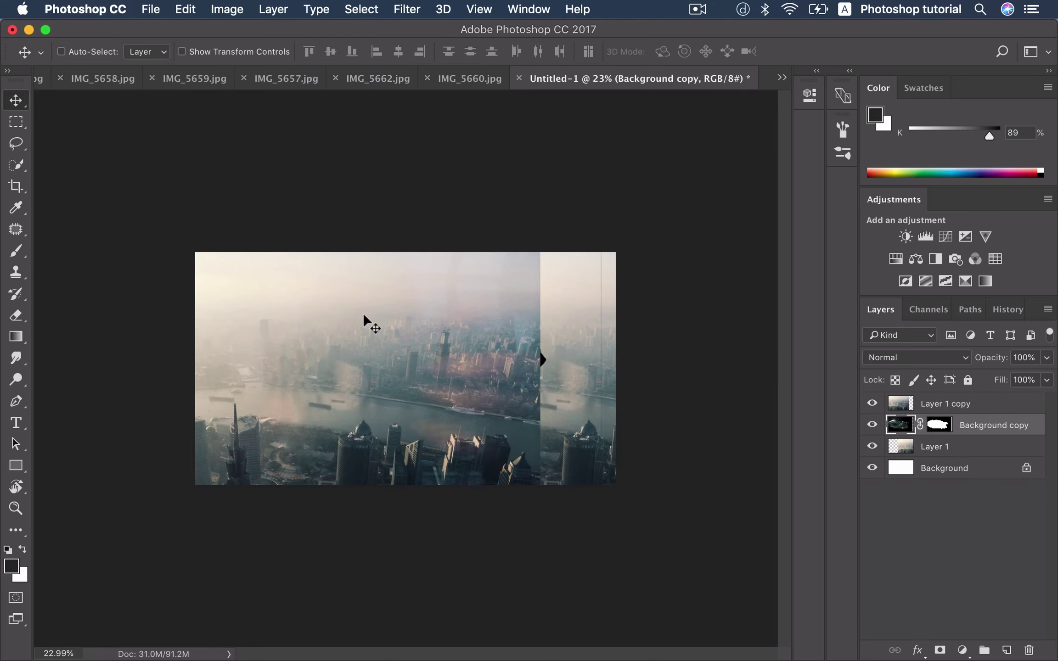
{"action": "left_click_drag", "start_coordinate": [968, 424], "coordinate": [964, 400]}
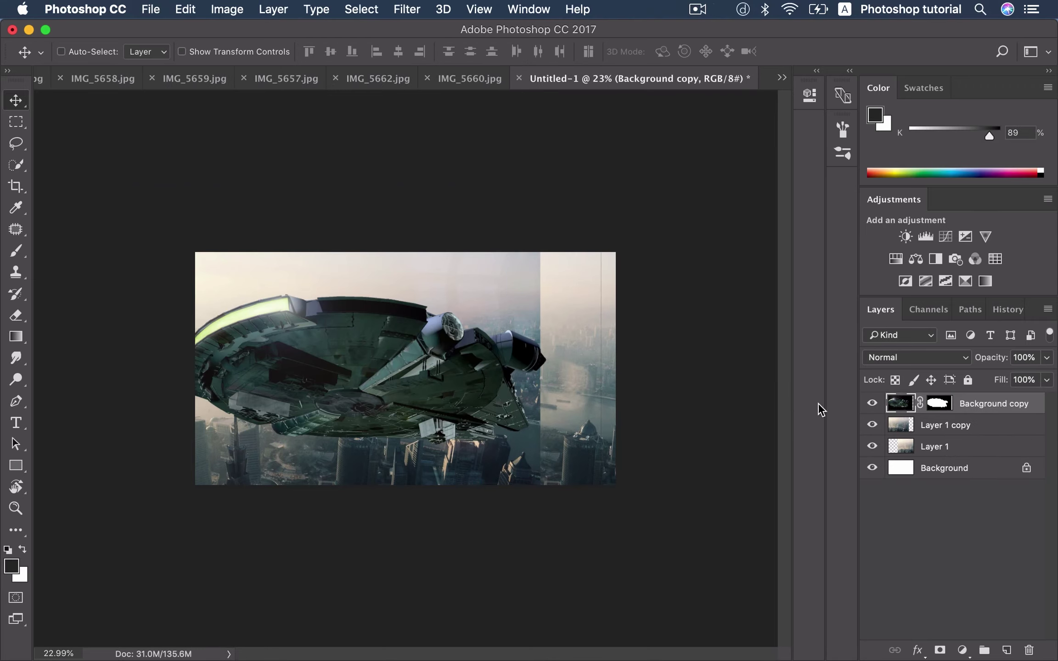
Step: Scale the ship to 39.53%, flip it horizontally and set it at the top-left edge
{"action": "key", "text": "ctrl+minus"}
{"action": "key", "text": "ctrl+t"}
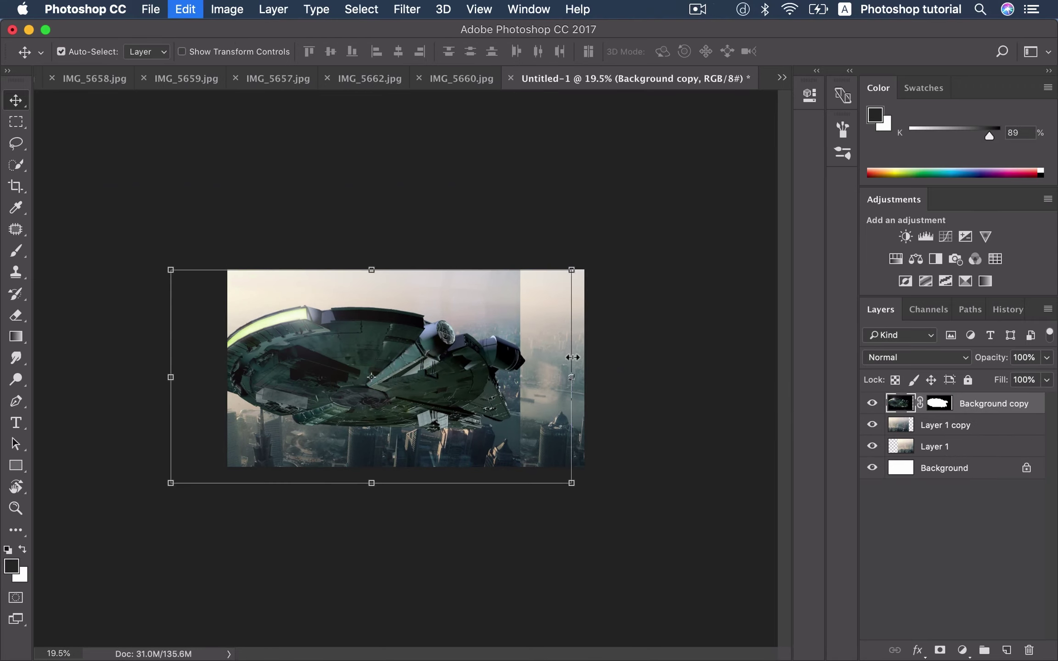
{"action": "left_click_drag", "start_coordinate": [572, 273], "coordinate": [442, 322]}
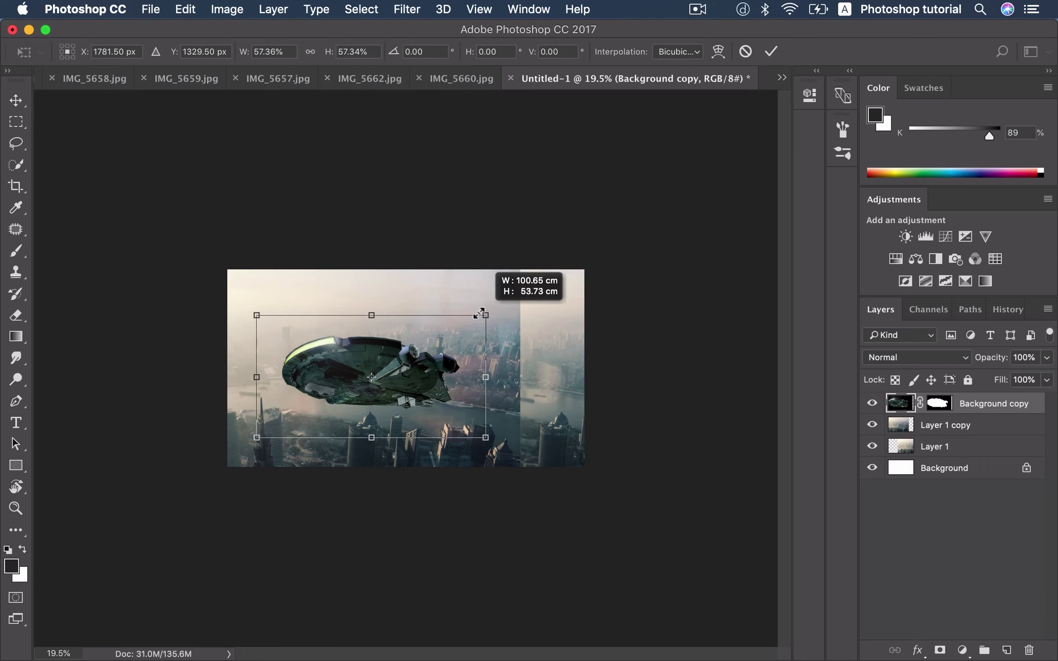
{"action": "left_click_drag", "start_coordinate": [406, 368], "coordinate": [379, 303]}
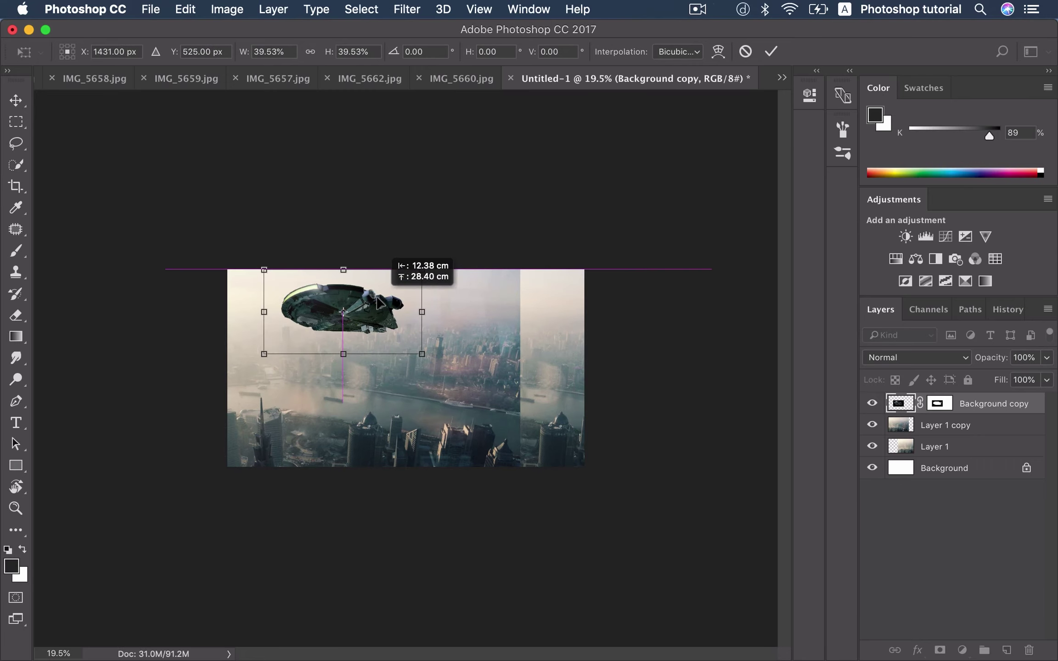
{"action": "right_click", "coordinate": [364, 304]}
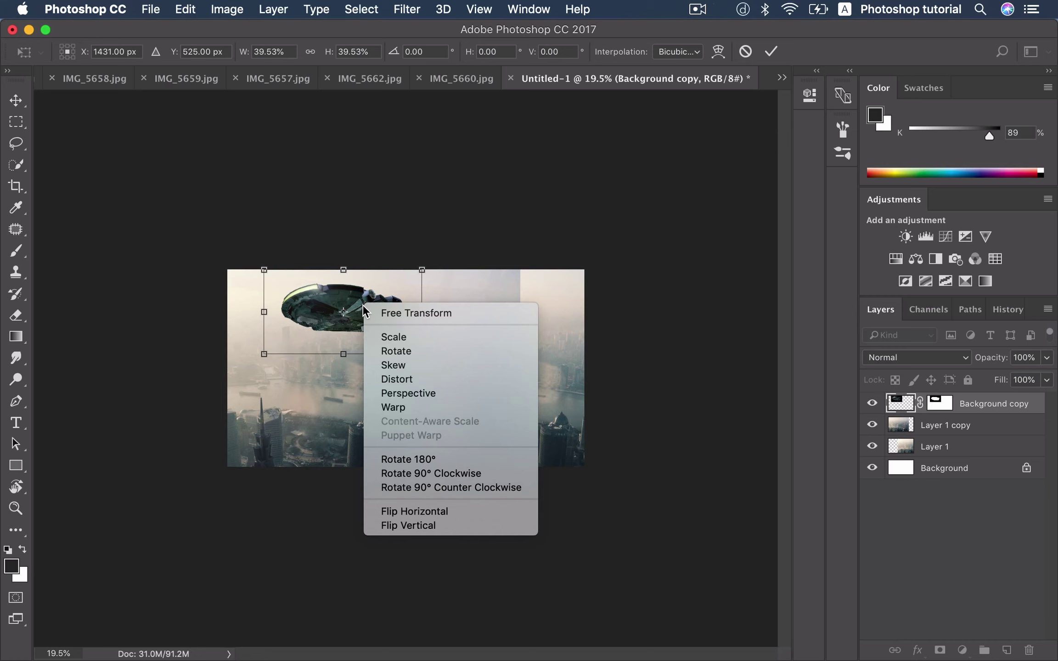
{"action": "left_click", "coordinate": [422, 507]}
{"action": "left_click_drag", "start_coordinate": [387, 352], "coordinate": [324, 334]}
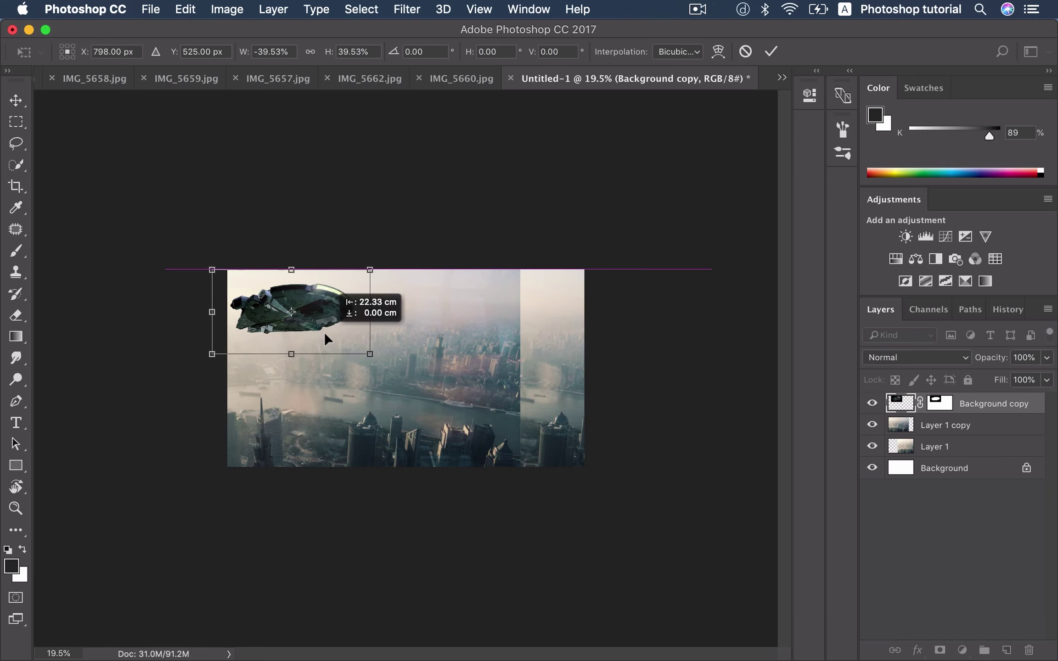
{"action": "key", "text": "Return"}
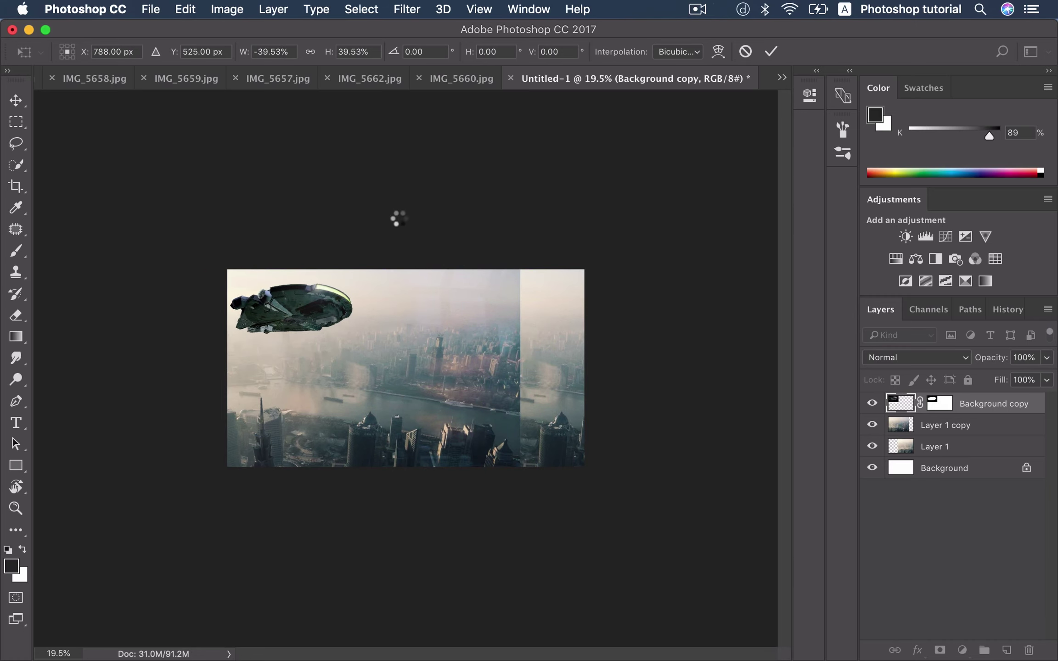
{"action": "left_click", "coordinate": [435, 88]}
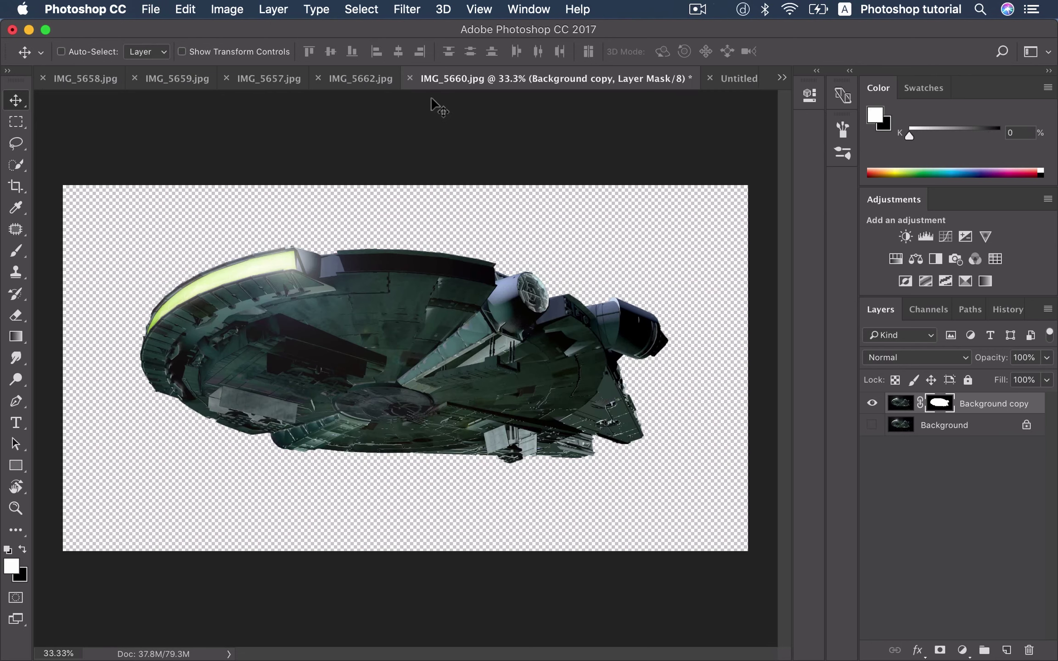
Step: Close the IMG_5660.jpg document, answering the save prompt
{"action": "left_click", "coordinate": [410, 79]}
{"action": "left_click", "coordinate": [446, 249]}
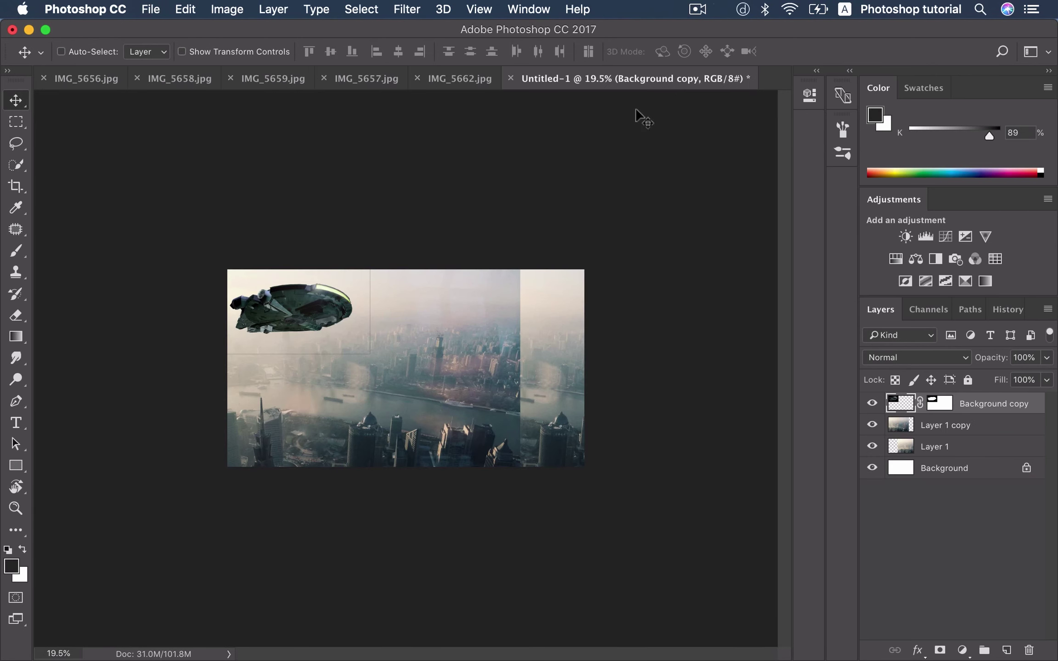
{"action": "scroll", "coordinate": [642, 359], "scroll_direction": "up", "scroll_amount": 3}
Step: Paint black with a Soft Round brush on the ship's layer mask to hide the seam
{"action": "left_click", "coordinate": [940, 404]}
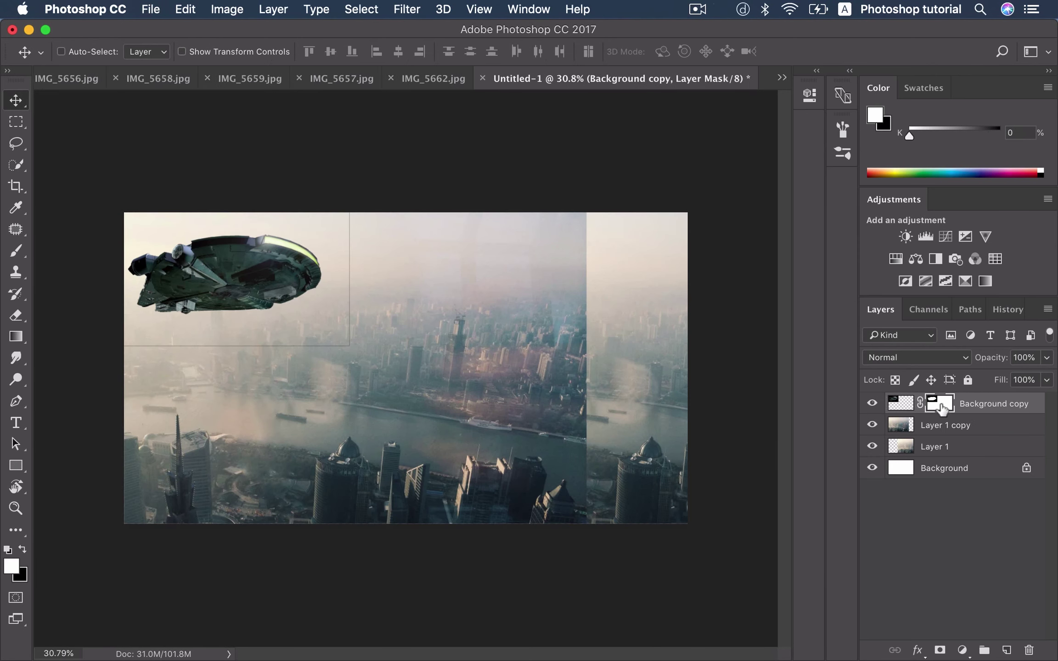
{"action": "key", "text": "b"}
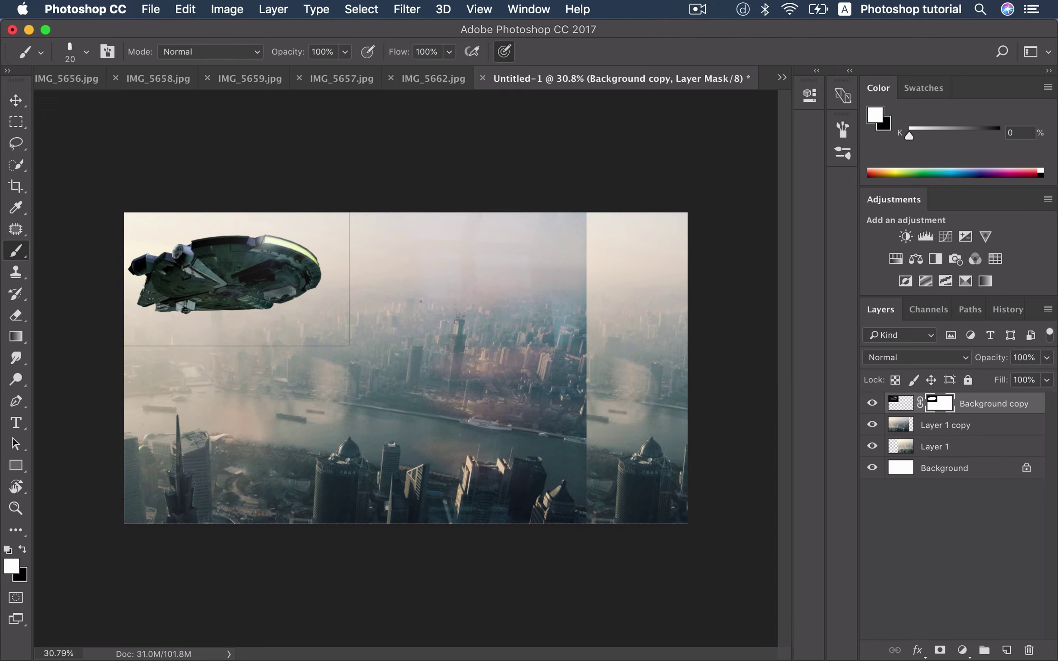
{"action": "right_click", "coordinate": [422, 294]}
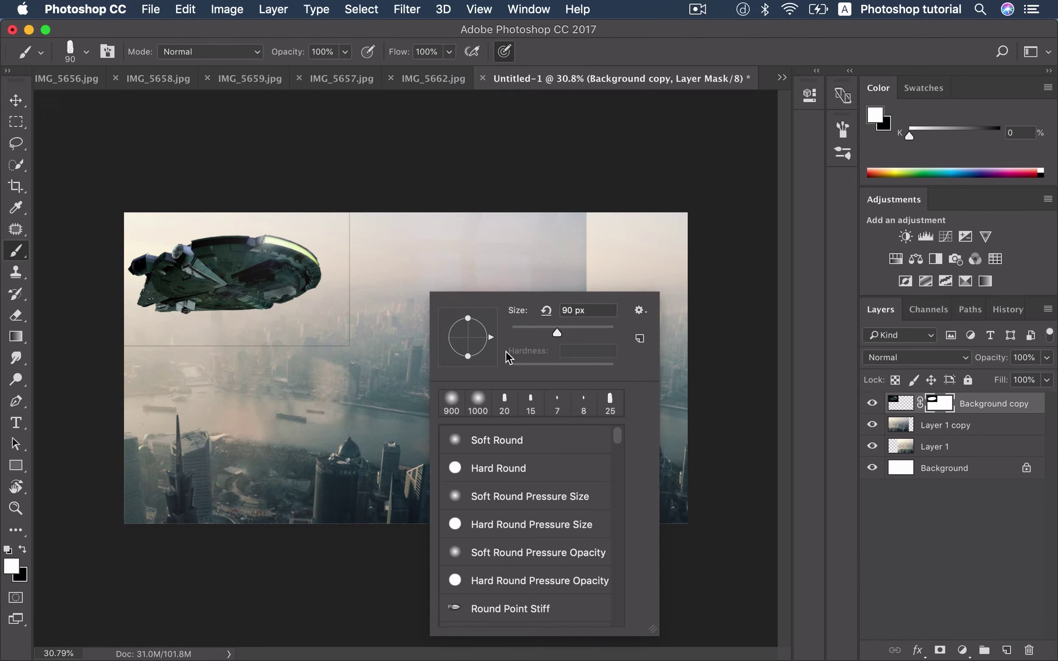
{"action": "left_click", "coordinate": [510, 441]}
{"action": "key", "text": "Return"}
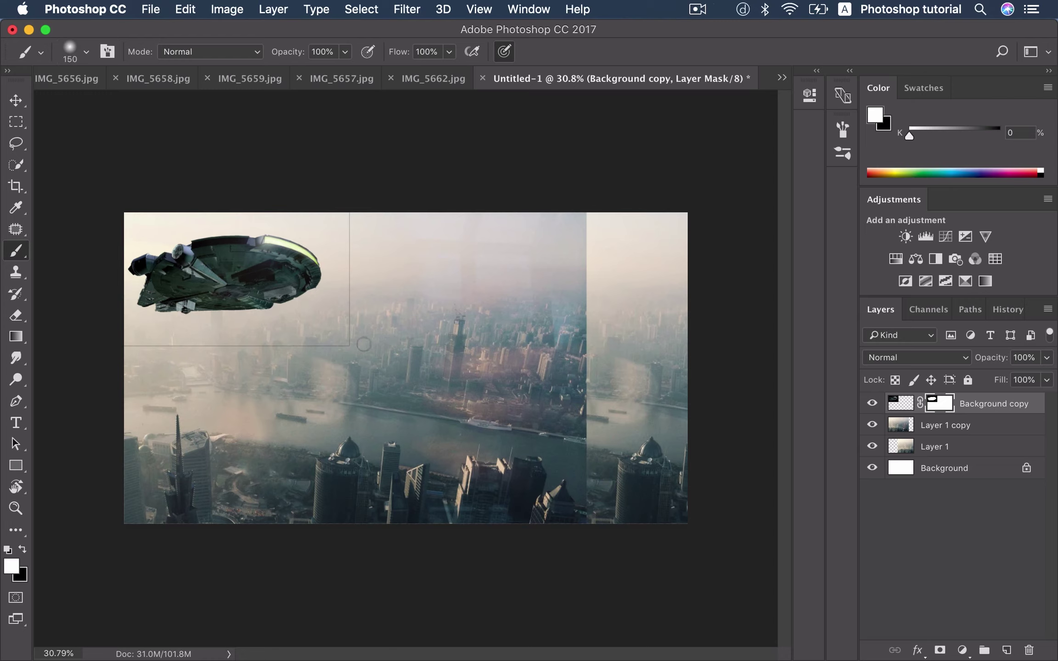
{"action": "key", "text": "x"}
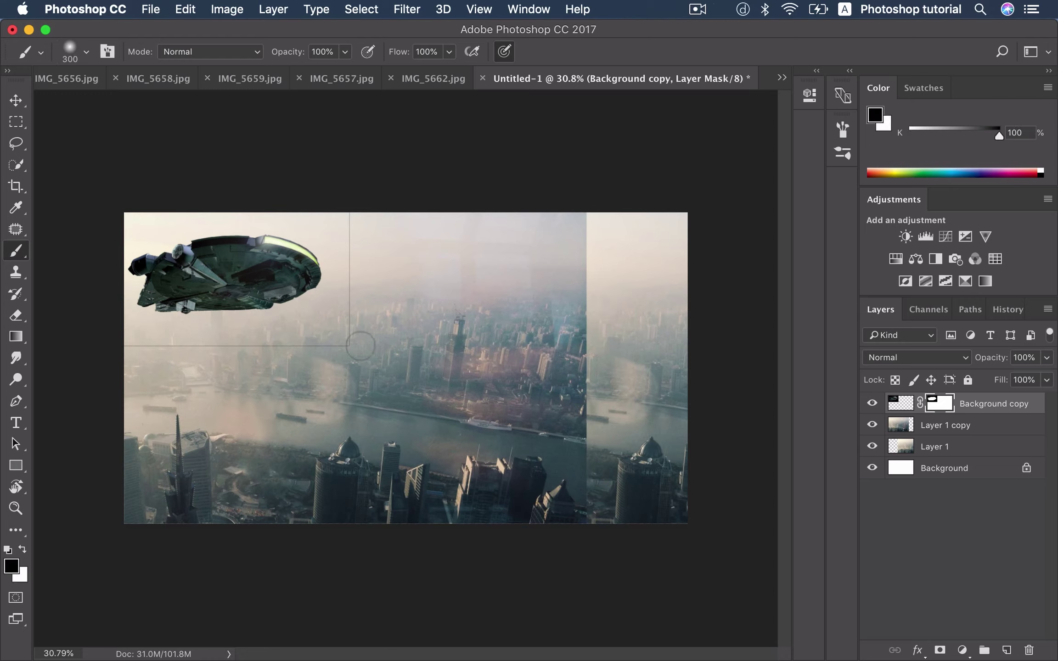
{"action": "left_click_drag", "start_coordinate": [357, 350], "coordinate": [364, 203]}
{"action": "left_click_drag", "start_coordinate": [357, 329], "coordinate": [359, 181]}
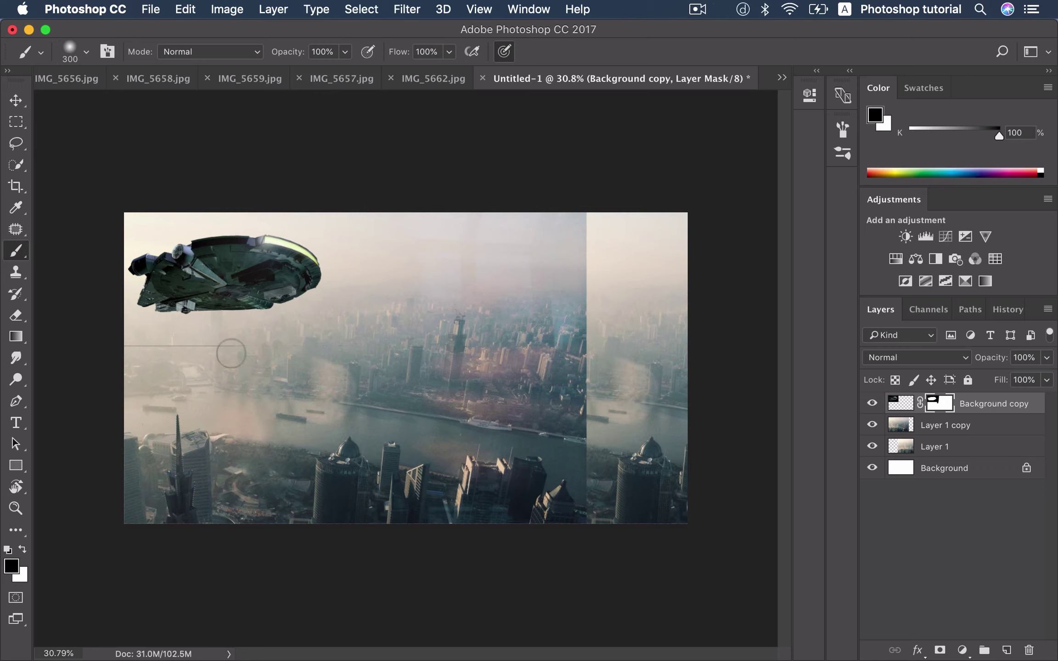
Step: Reposition the masked spaceship in the sky, ending near the top-left
{"action": "key", "text": "v"}
{"action": "mouse_move", "coordinate": [194, 297]}
{"action": "left_mouse_down"}
{"action": "mouse_move", "coordinate": [297, 306]}
{"action": "mouse_move", "coordinate": [319, 323]}
{"action": "left_mouse_up"}
{"action": "key", "text": "b"}
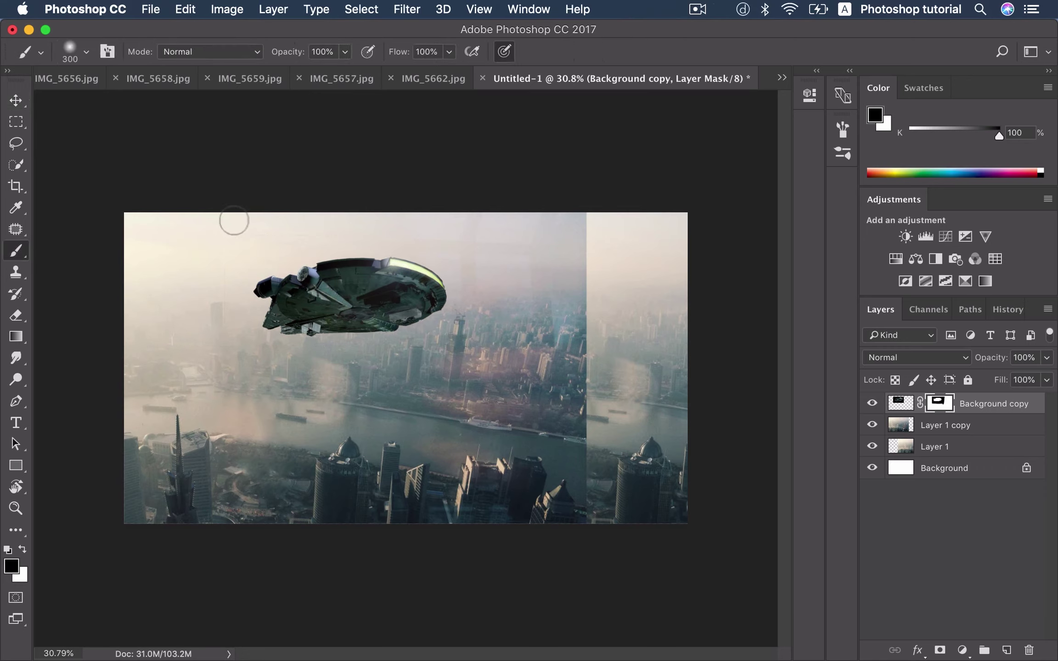
{"action": "key", "text": "v"}
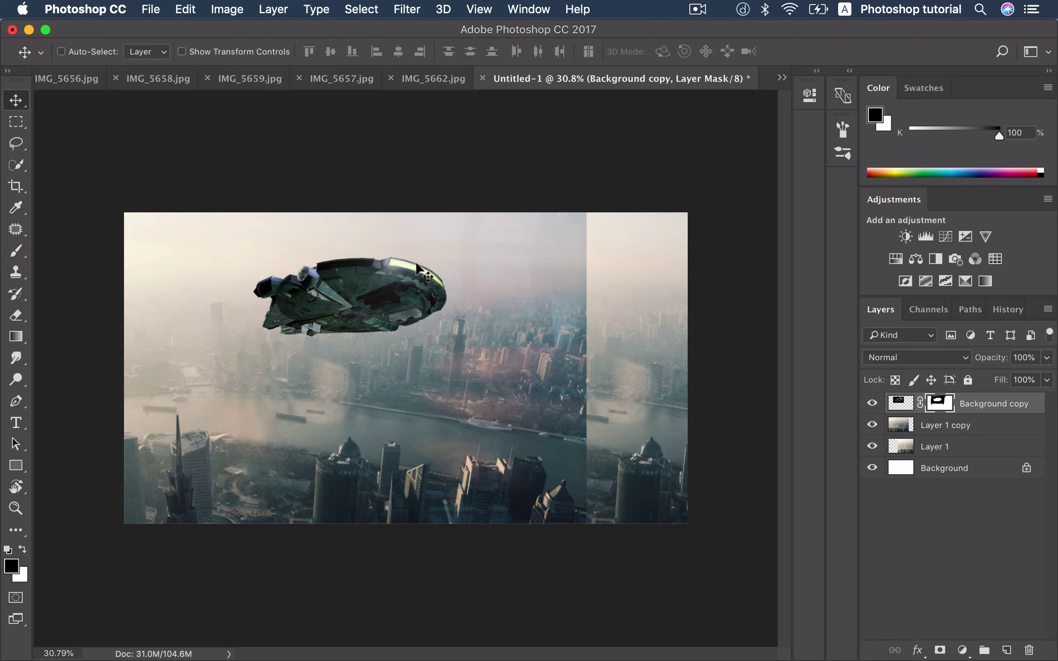
{"action": "mouse_move", "coordinate": [385, 279]}
{"action": "left_mouse_down"}
{"action": "mouse_move", "coordinate": [292, 247]}
{"action": "mouse_move", "coordinate": [266, 251]}
{"action": "left_mouse_up"}
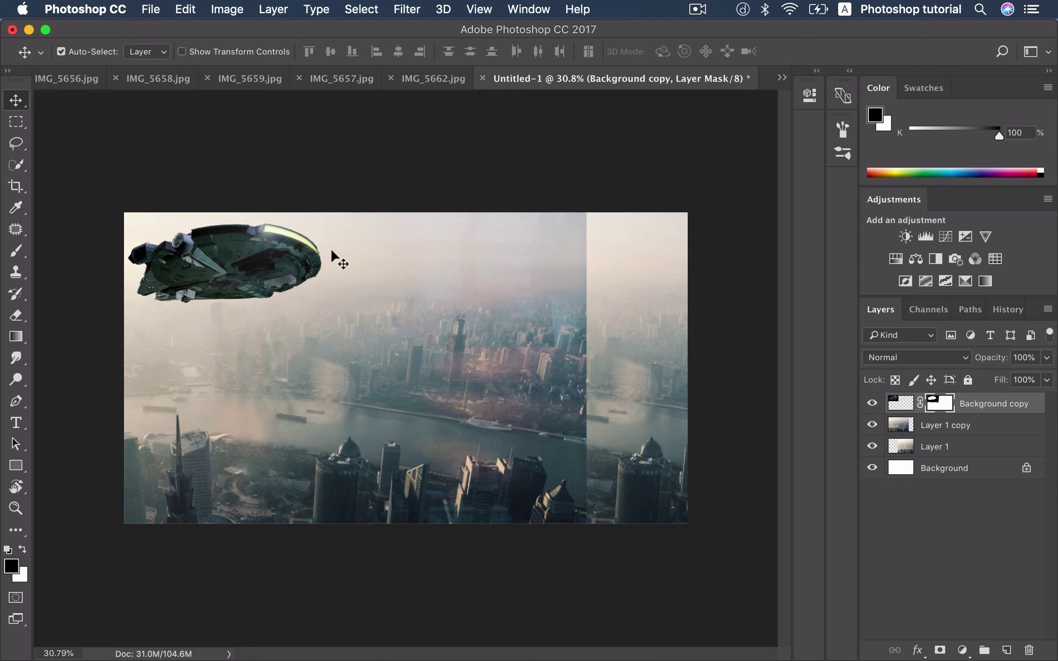
Step: Scale the spaceship down to about 84% and settle it in the top-left sky
{"action": "key", "text": "ctrl+t"}
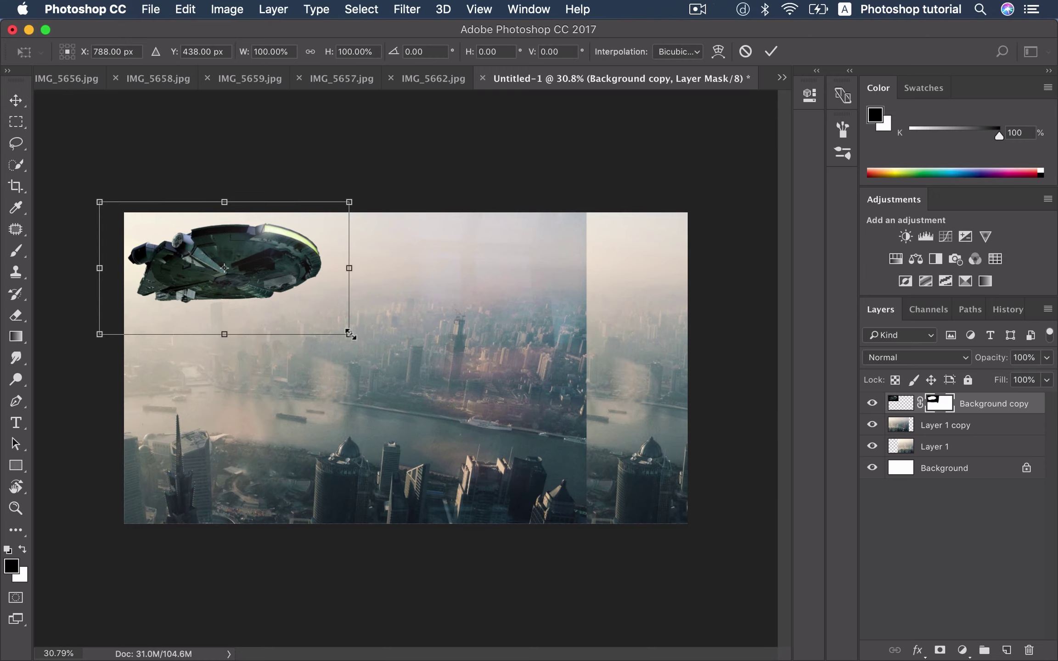
{"action": "left_click_drag", "start_coordinate": [348, 334], "coordinate": [300, 328]}
{"action": "left_click_drag", "start_coordinate": [262, 284], "coordinate": [270, 293]}
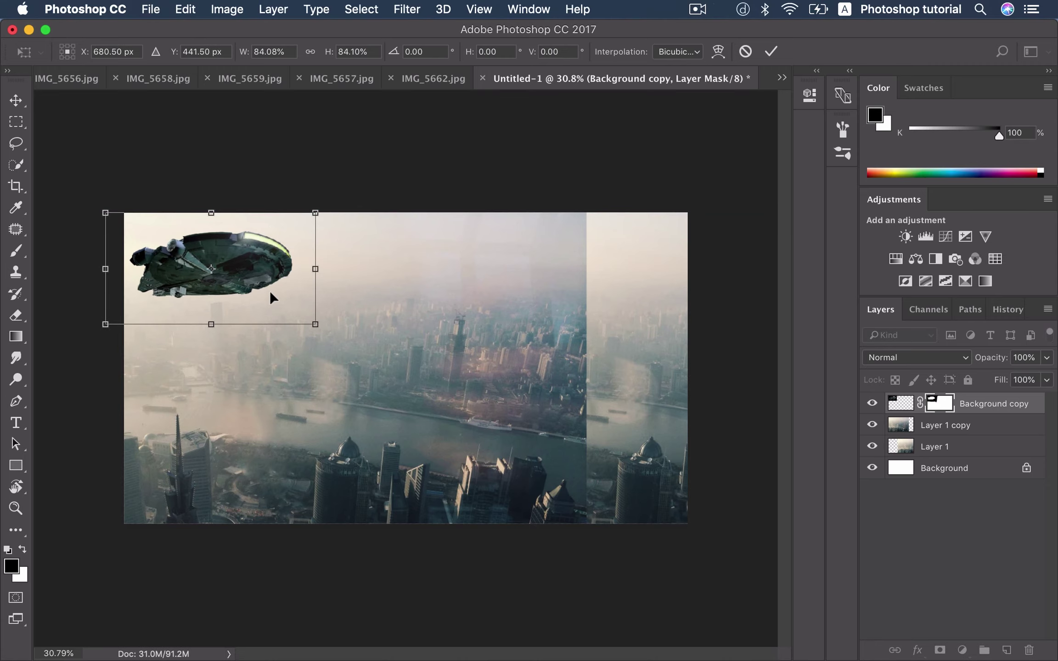
{"action": "key", "text": "Return"}
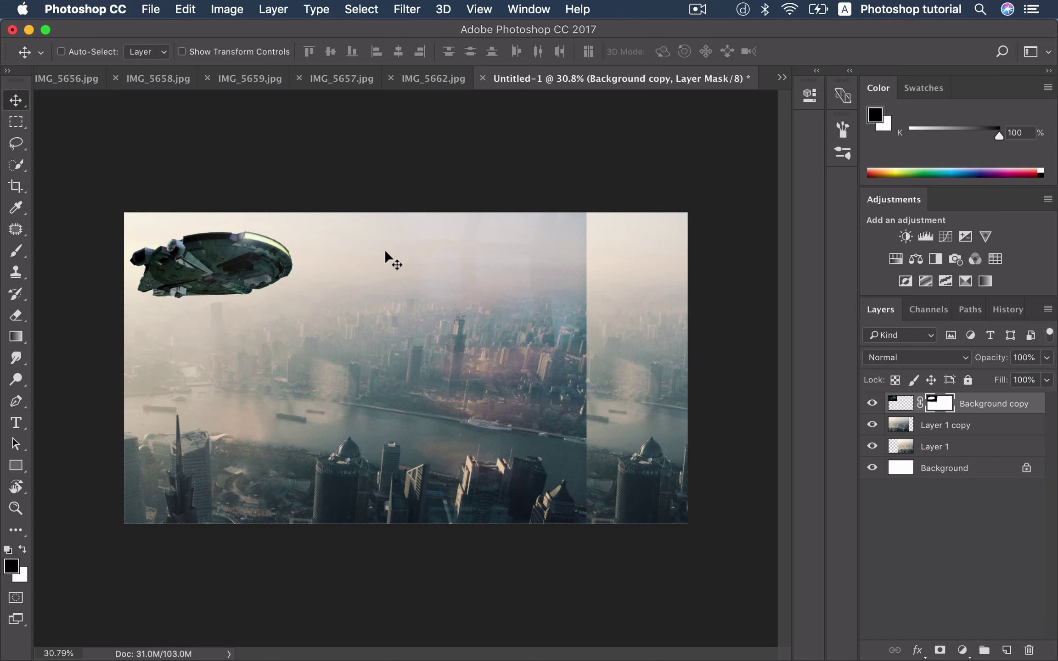
Step: Add a Curves adjustment that raises the black point to fade the shadows
{"action": "left_click", "coordinate": [961, 649]}
{"action": "left_click", "coordinate": [956, 417]}
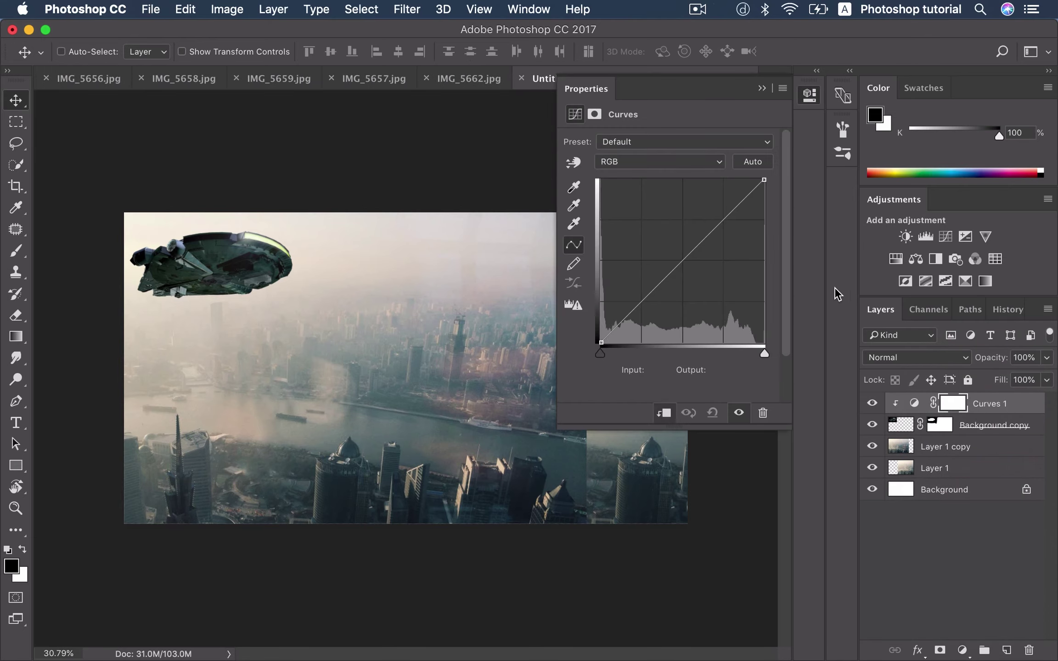
{"action": "left_click_drag", "start_coordinate": [603, 342], "coordinate": [592, 307]}
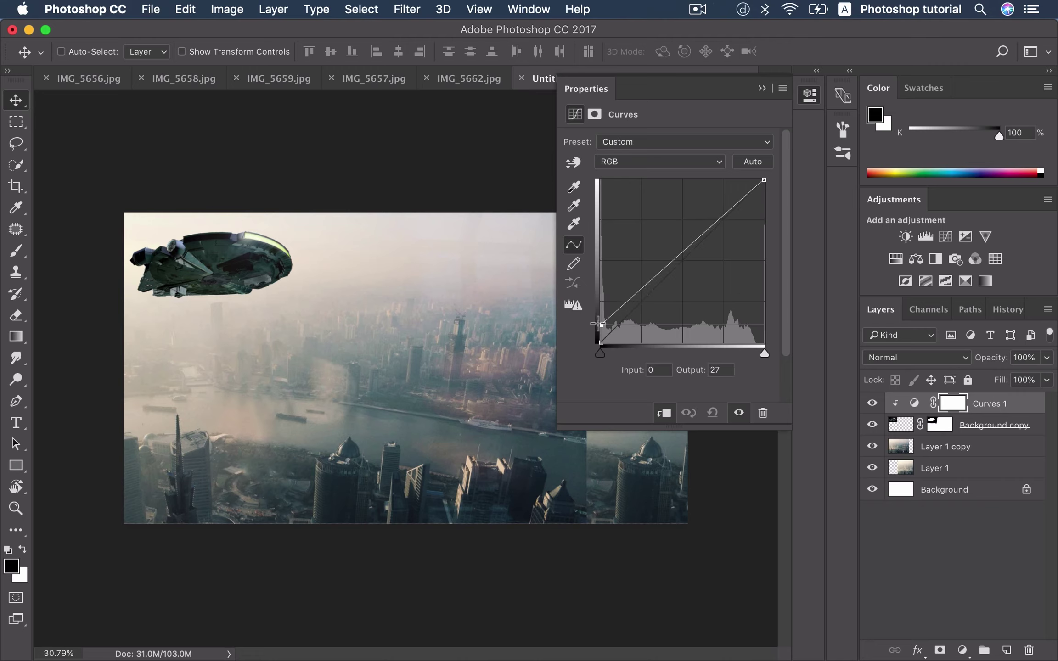
{"action": "left_click_drag", "start_coordinate": [591, 300], "coordinate": [588, 297]}
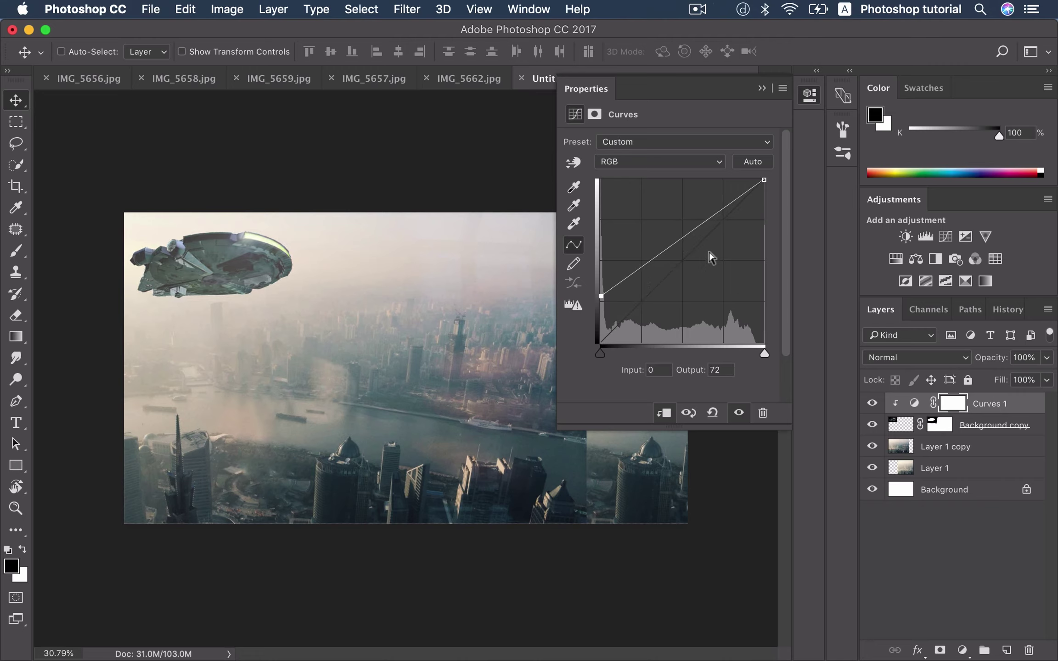
{"action": "left_click", "coordinate": [691, 162]}
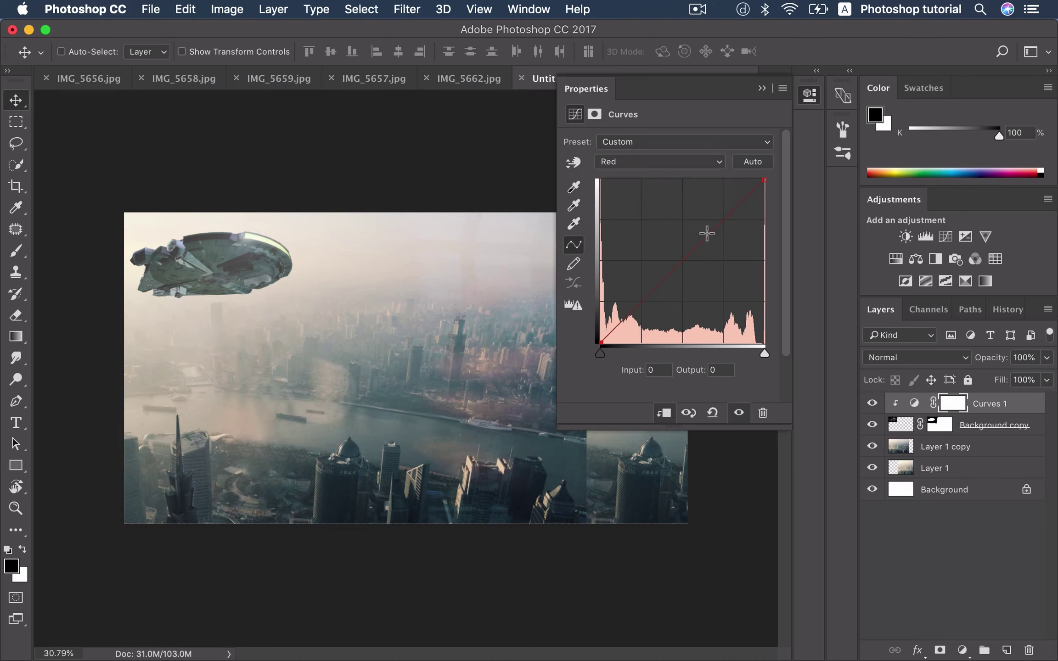
{"action": "left_click", "coordinate": [762, 88]}
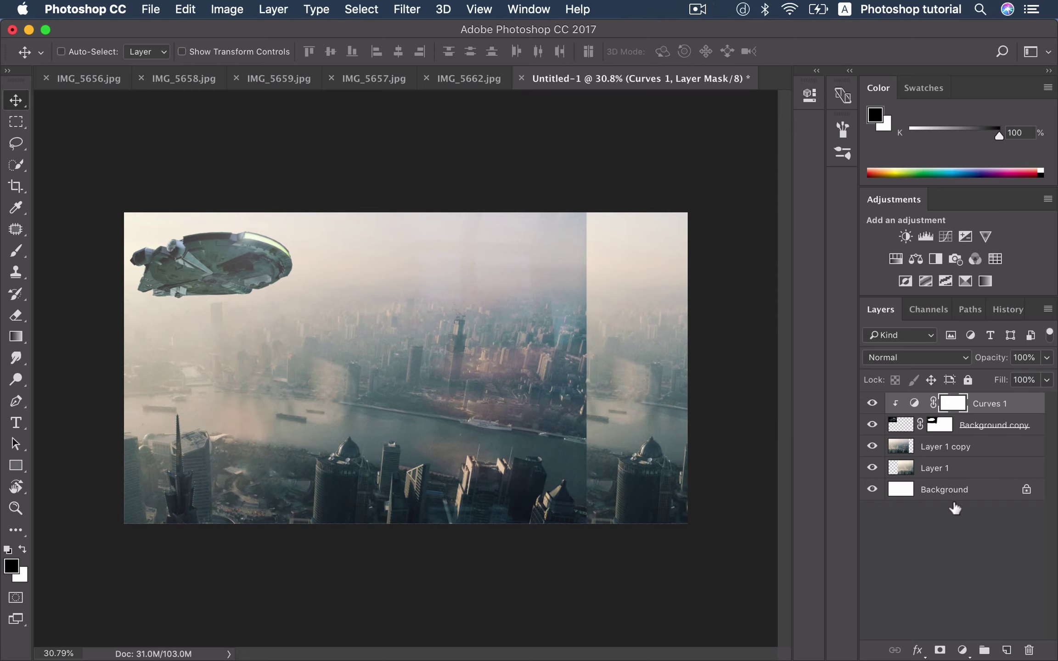
Step: Add an Exposure adjustment layer at -1.29 to darken the whole composite
{"action": "left_click", "coordinate": [962, 650]}
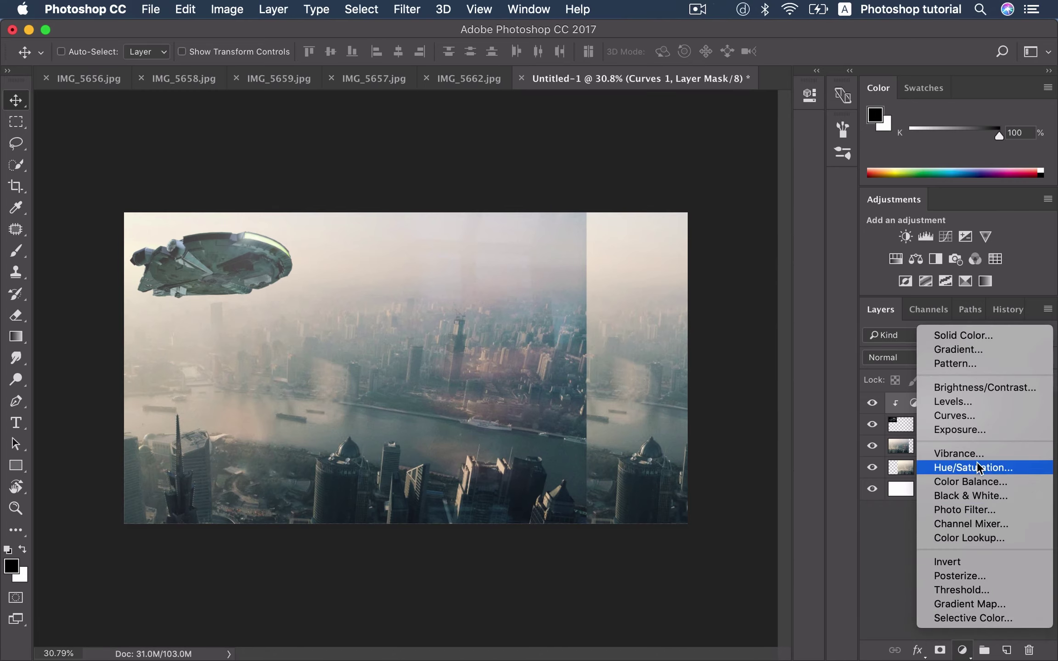
{"action": "left_click", "coordinate": [971, 431]}
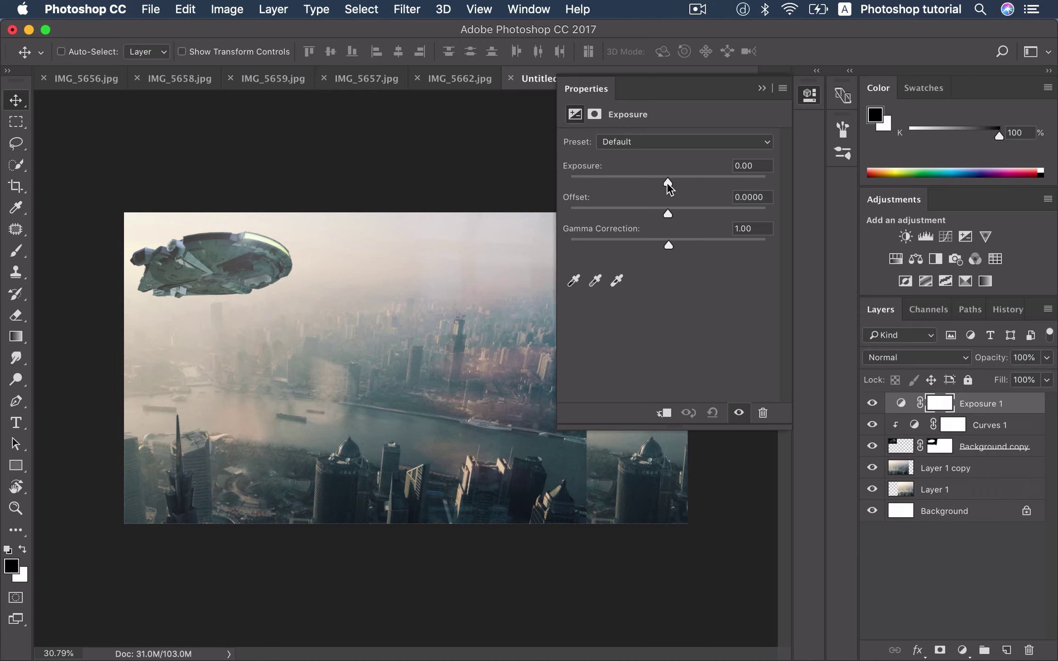
{"action": "left_click_drag", "start_coordinate": [667, 182], "coordinate": [648, 181]}
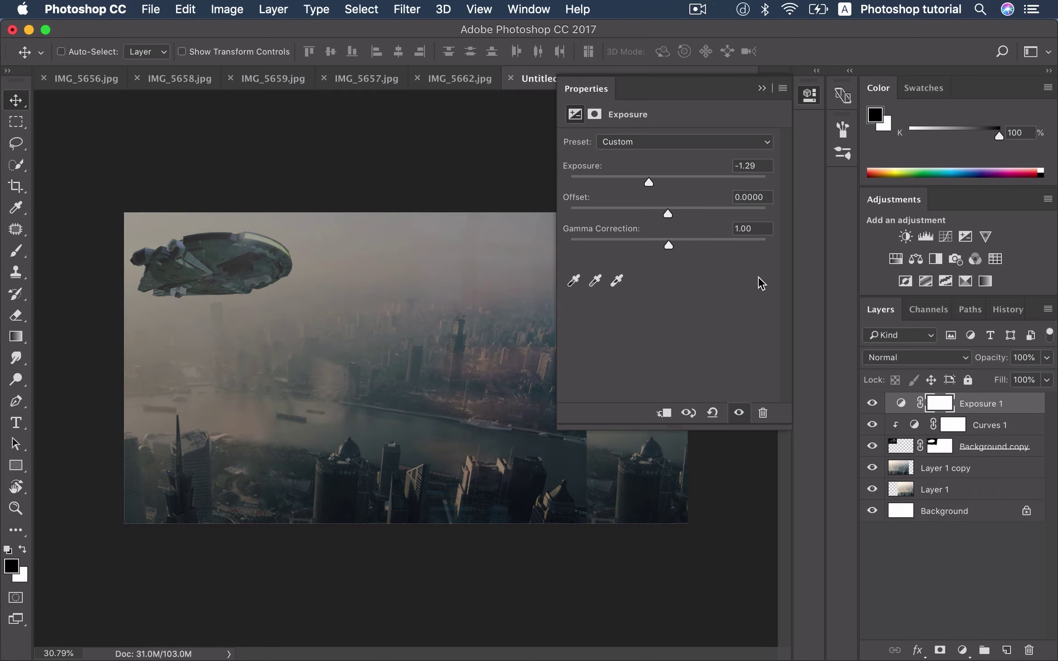
{"action": "left_click", "coordinate": [761, 88]}
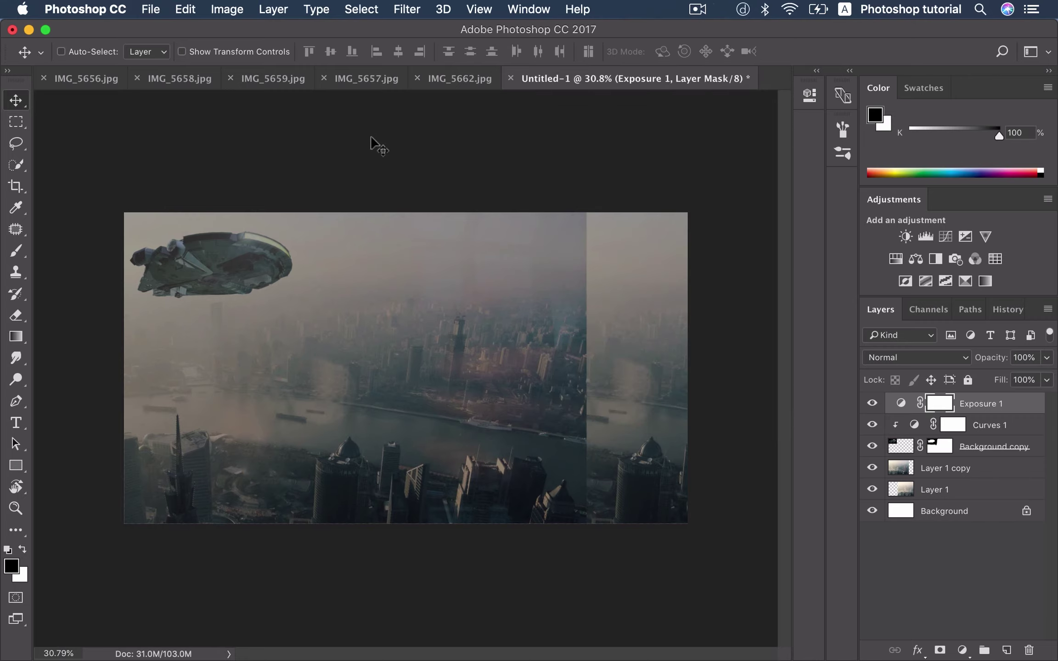
Step: In IMG_5662.jpg, quick-select the sky, hills and dark door frame
{"action": "left_click", "coordinate": [455, 78]}
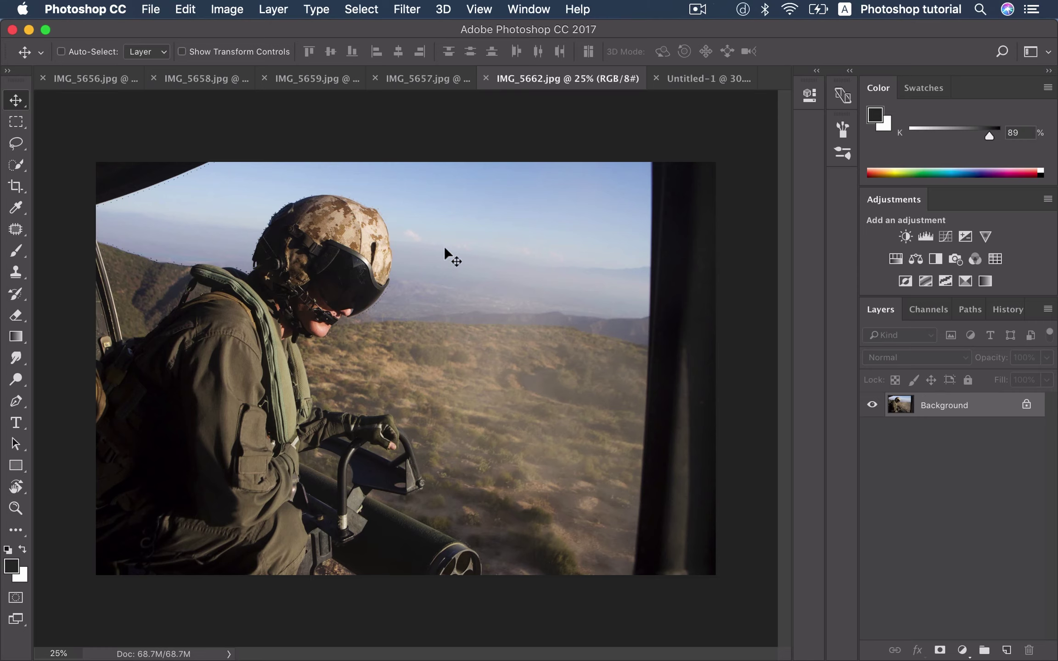
{"action": "key", "text": "w"}
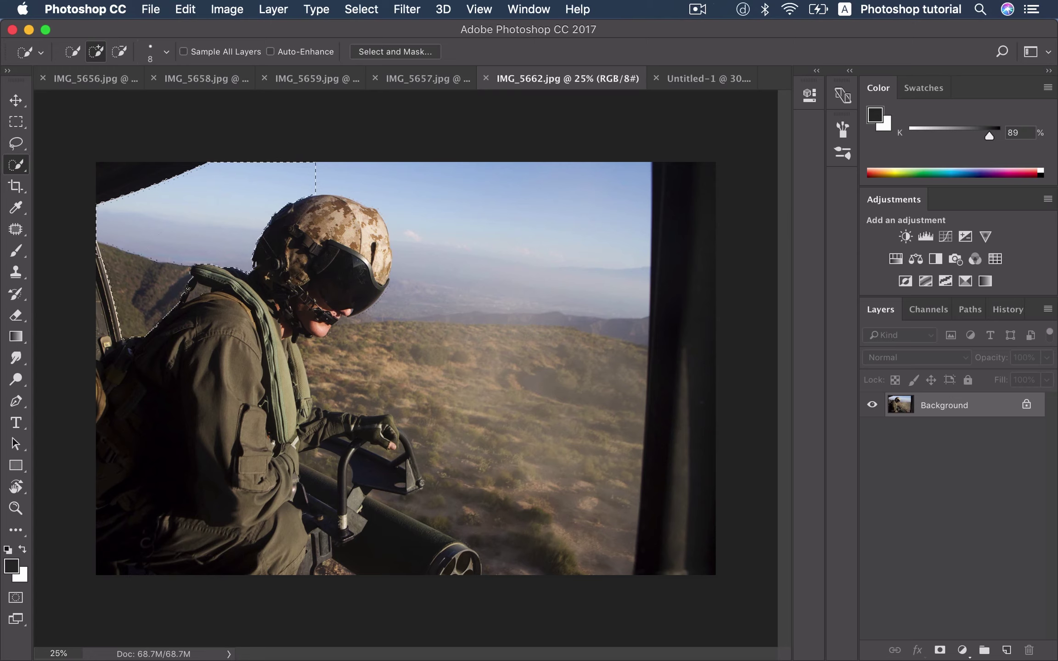
{"action": "left_click_drag", "start_coordinate": [331, 179], "coordinate": [396, 177]}
{"action": "left_click_drag", "start_coordinate": [472, 238], "coordinate": [473, 291]}
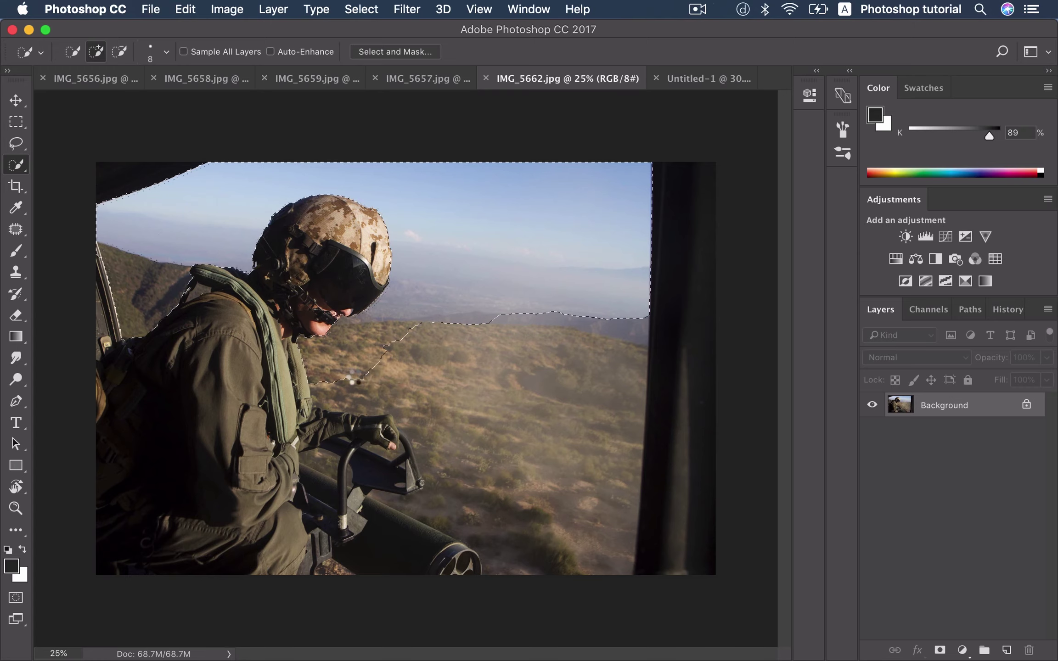
{"action": "mouse_move", "coordinate": [352, 381]}
{"action": "left_mouse_down"}
{"action": "mouse_move", "coordinate": [454, 361]}
{"action": "mouse_move", "coordinate": [512, 506]}
{"action": "left_mouse_up"}
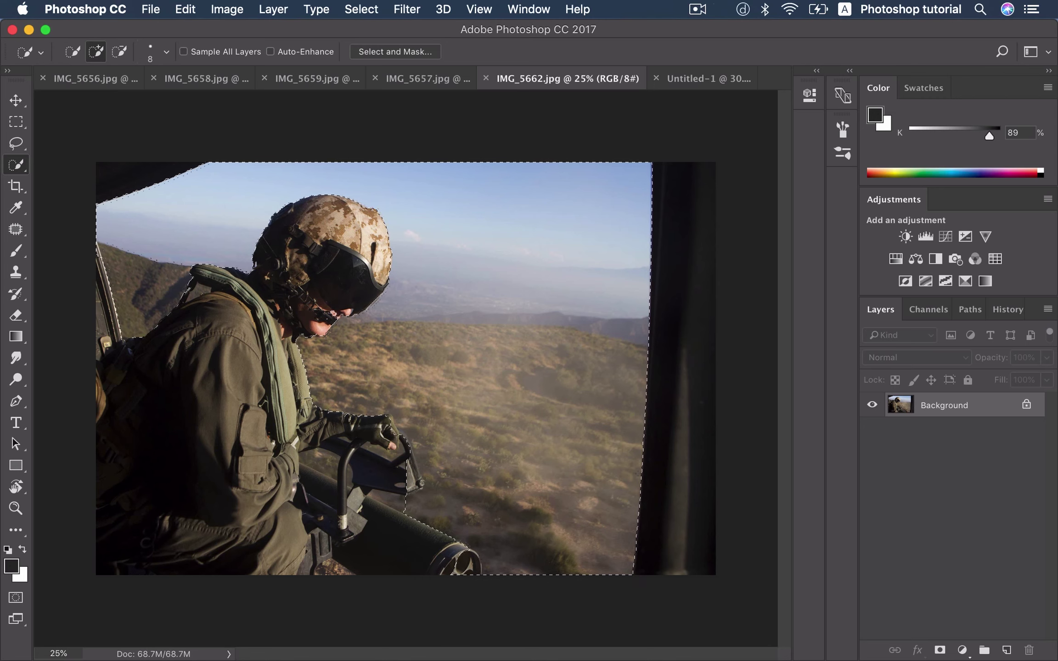
{"action": "left_click", "coordinate": [708, 528]}
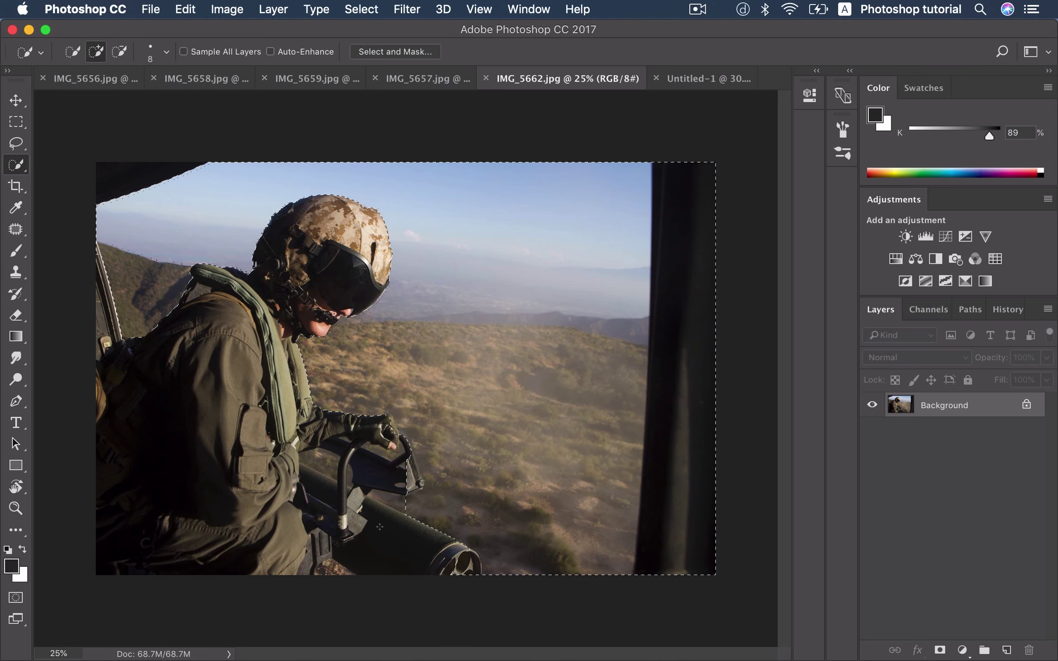
Step: Subtract the area near the gun sight and invert so the soldier is selected
{"action": "key", "text": "alt"}
{"action": "left_click", "coordinate": [397, 471], "text": "alt"}
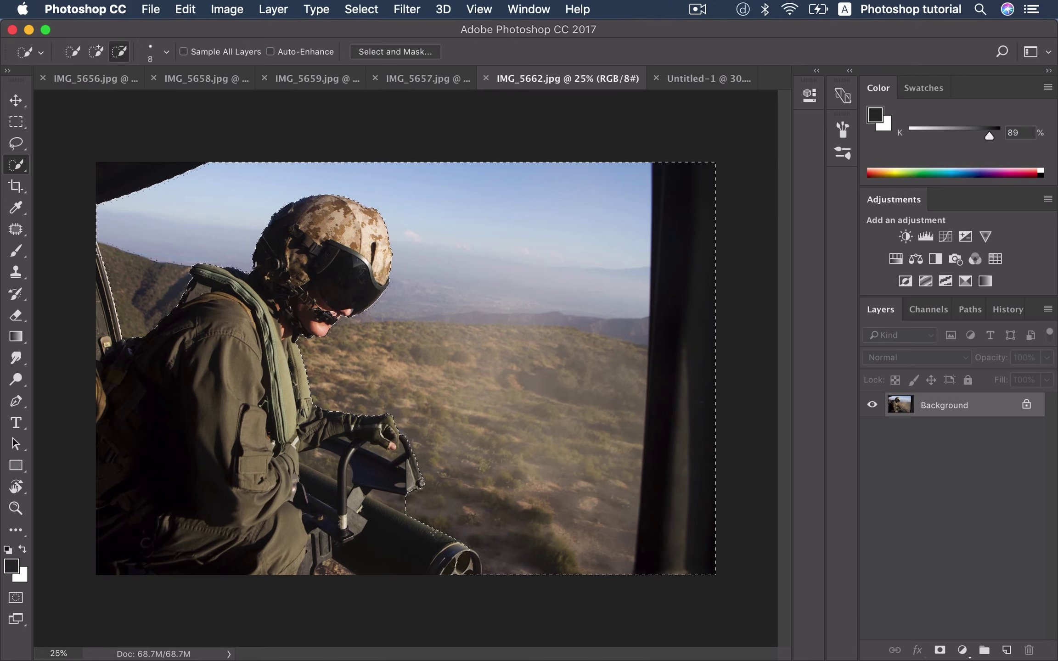
{"action": "key", "text": "alt"}
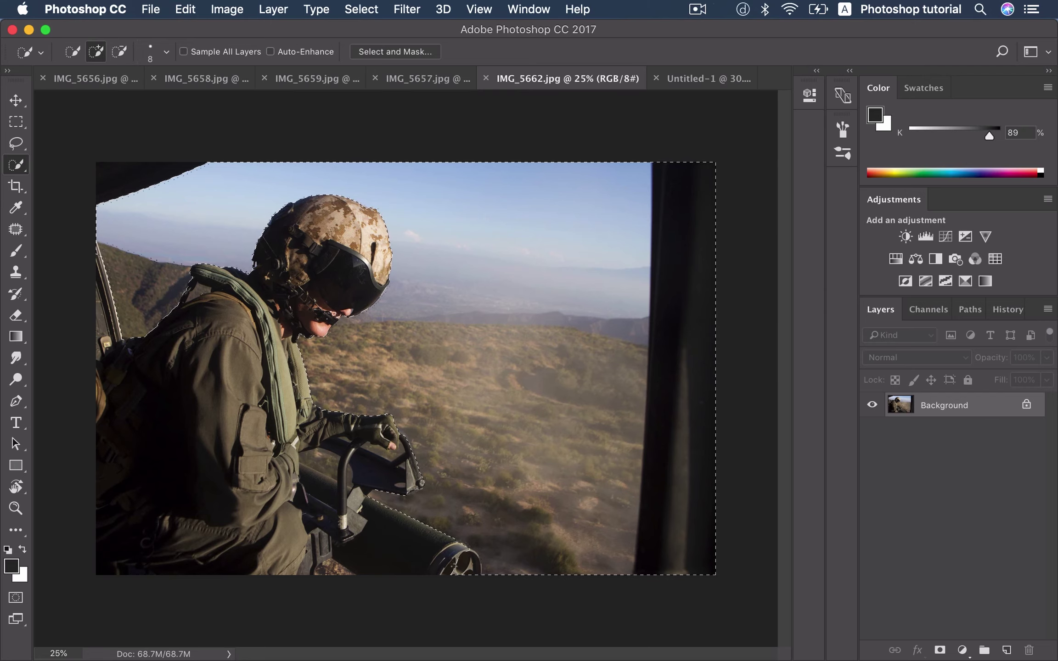
{"action": "key", "text": "alt"}
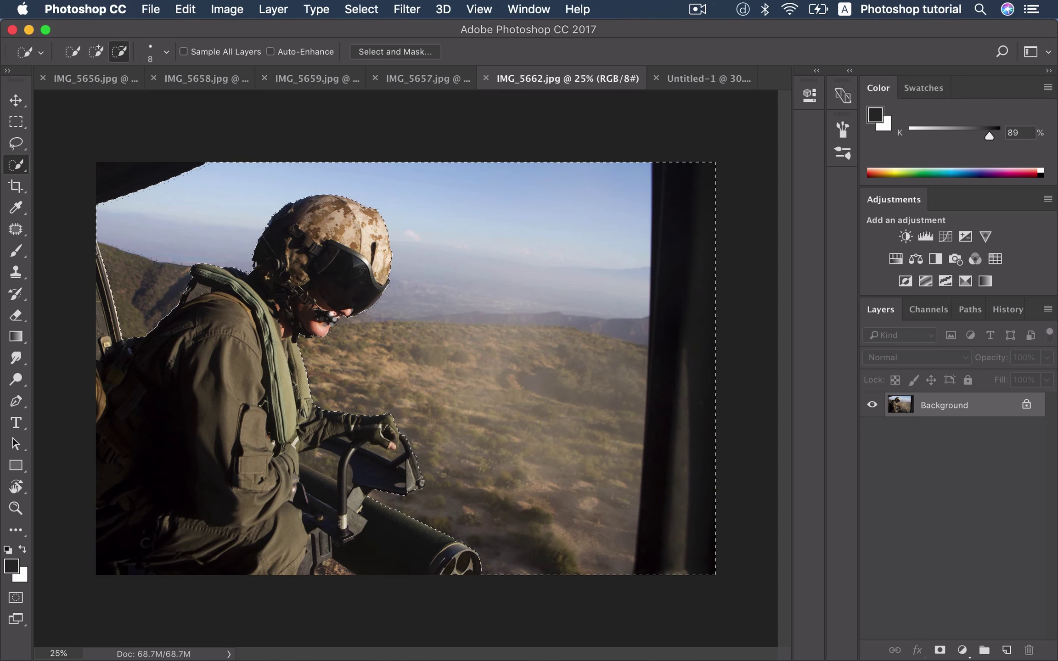
{"action": "scroll", "coordinate": [330, 314], "scroll_direction": "up", "scroll_amount": 3}
{"action": "scroll", "coordinate": [330, 314], "scroll_direction": "up", "scroll_amount": 3}
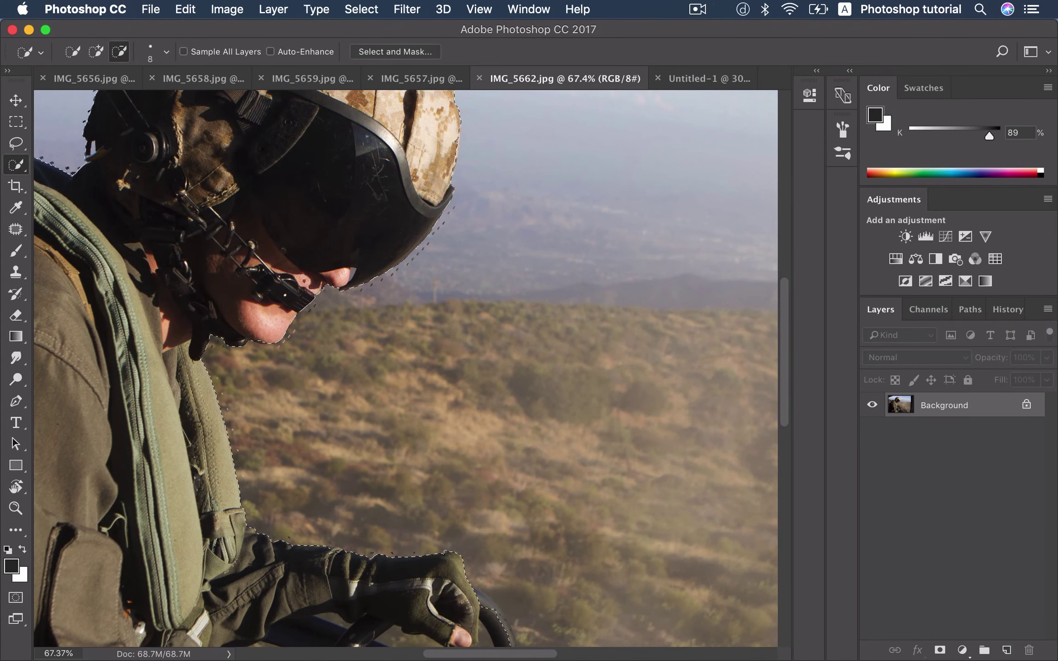
{"action": "scroll", "coordinate": [330, 314], "scroll_direction": "down", "scroll_amount": 3}
{"action": "scroll", "coordinate": [330, 314], "scroll_direction": "down", "scroll_amount": 3}
{"action": "scroll", "coordinate": [331, 314], "scroll_direction": "down", "scroll_amount": 3}
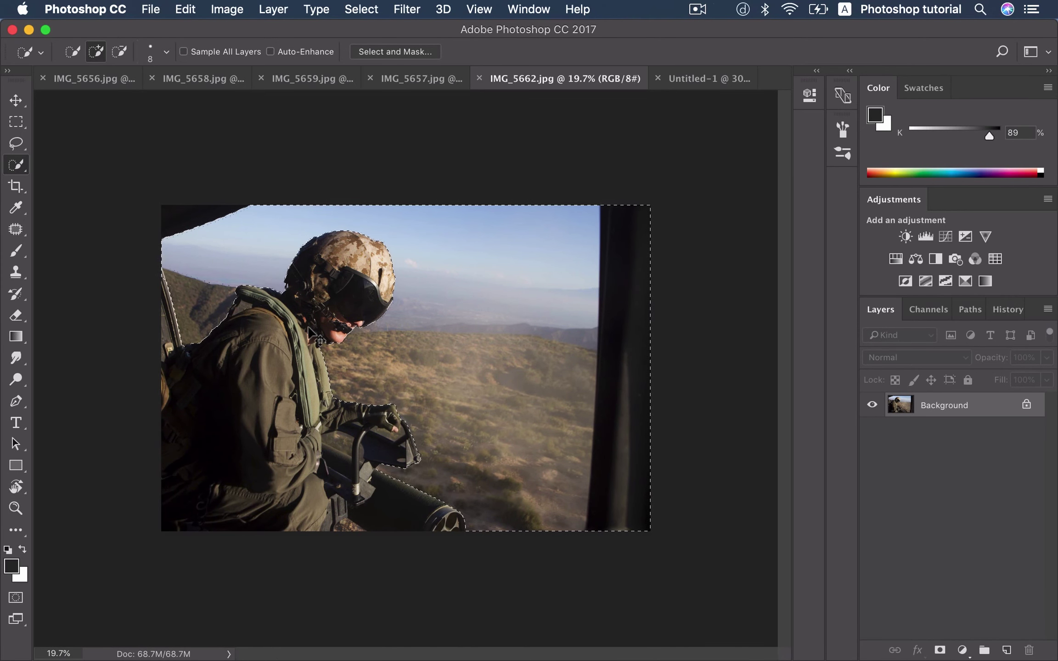
{"action": "key", "text": "super+shift+i"}
Step: Cancel out of Select and Mask and zoom in on the soldier's helmet
{"action": "key", "text": "m"}
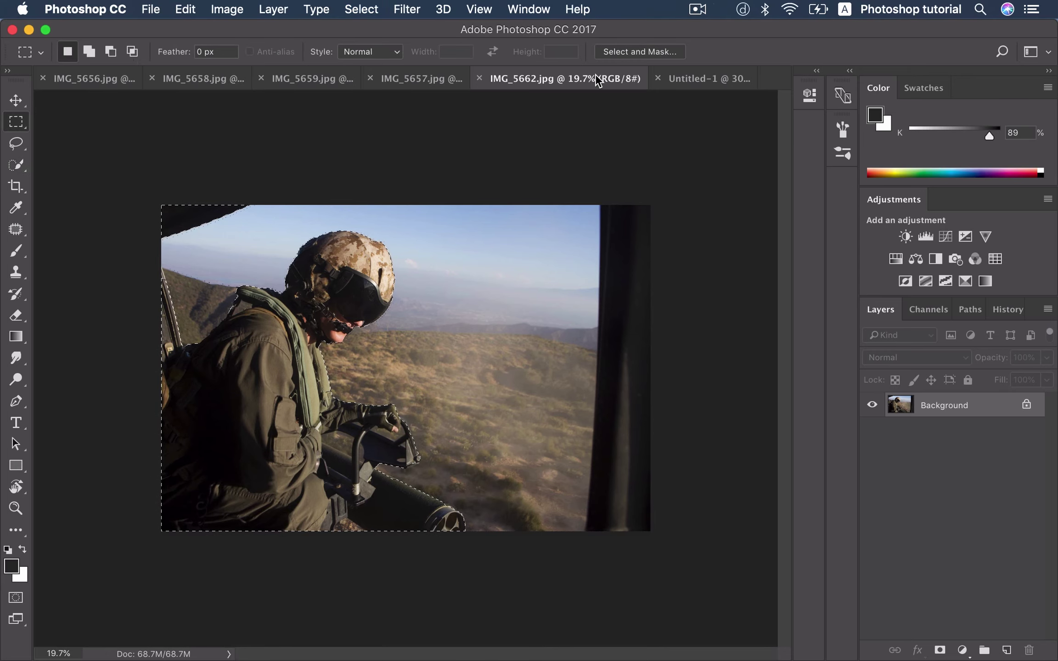
{"action": "left_click", "coordinate": [630, 52]}
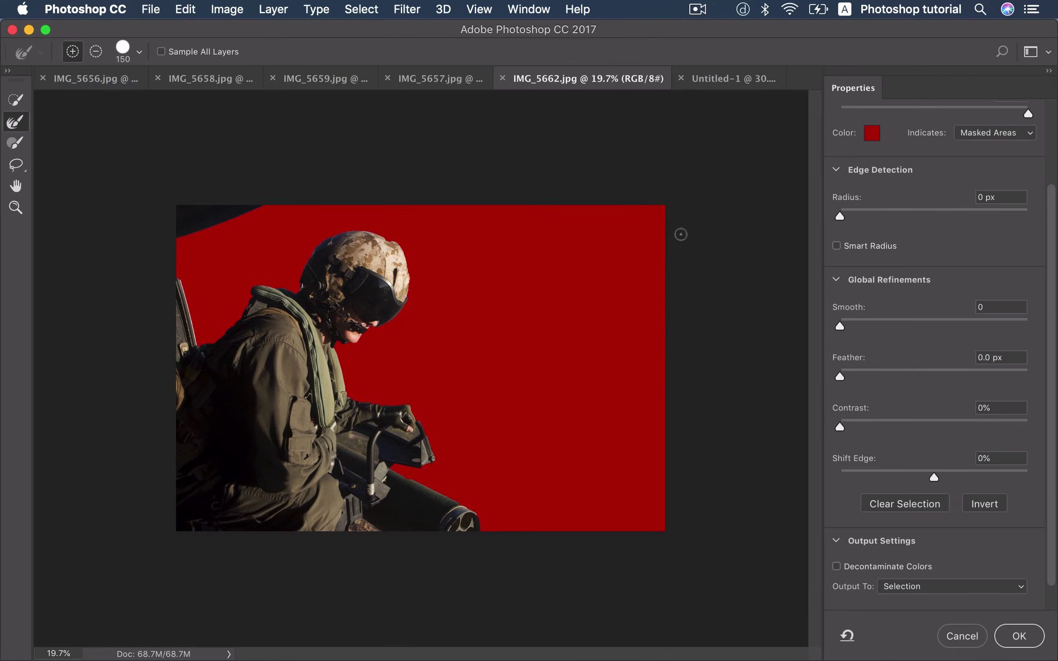
{"action": "left_click", "coordinate": [963, 636]}
{"action": "scroll", "coordinate": [385, 246], "scroll_direction": "up", "scroll_amount": 5}
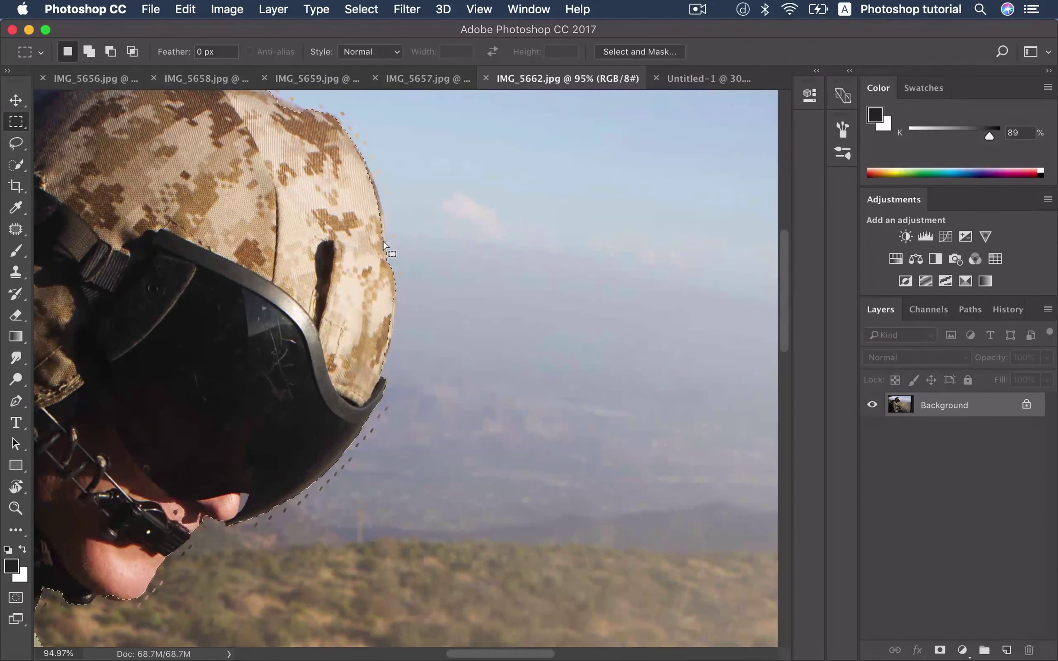
{"action": "scroll", "coordinate": [384, 246], "scroll_direction": "up", "scroll_amount": 5}
{"action": "scroll", "coordinate": [385, 246], "scroll_direction": "left", "scroll_amount": 3}
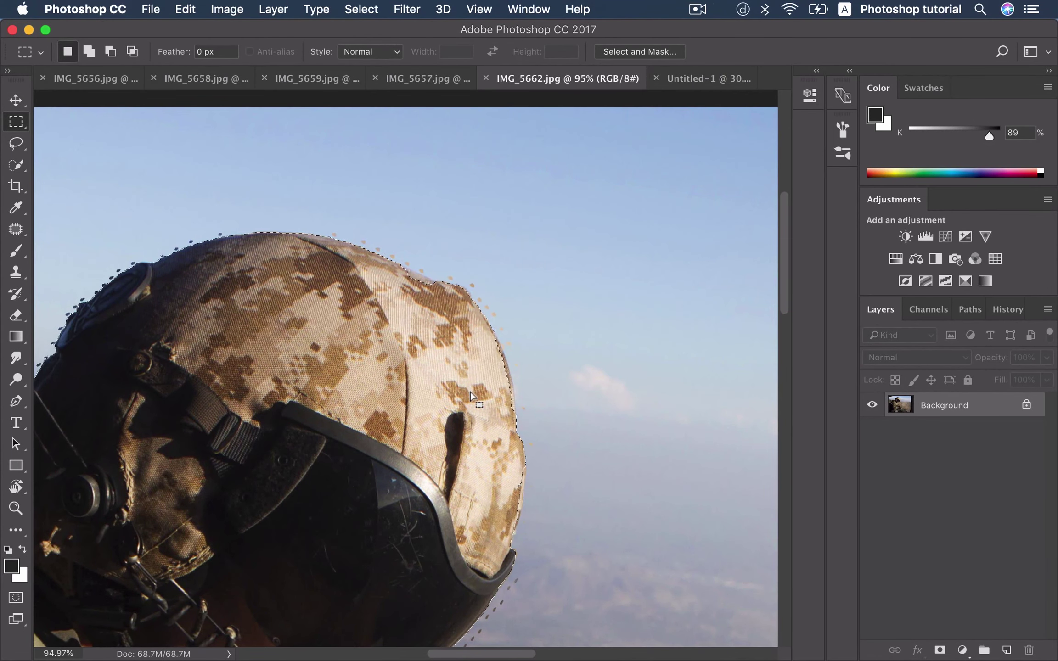
Step: Try removing the visor from the selection with Quick Selection, then undo it
{"action": "key", "text": "w"}
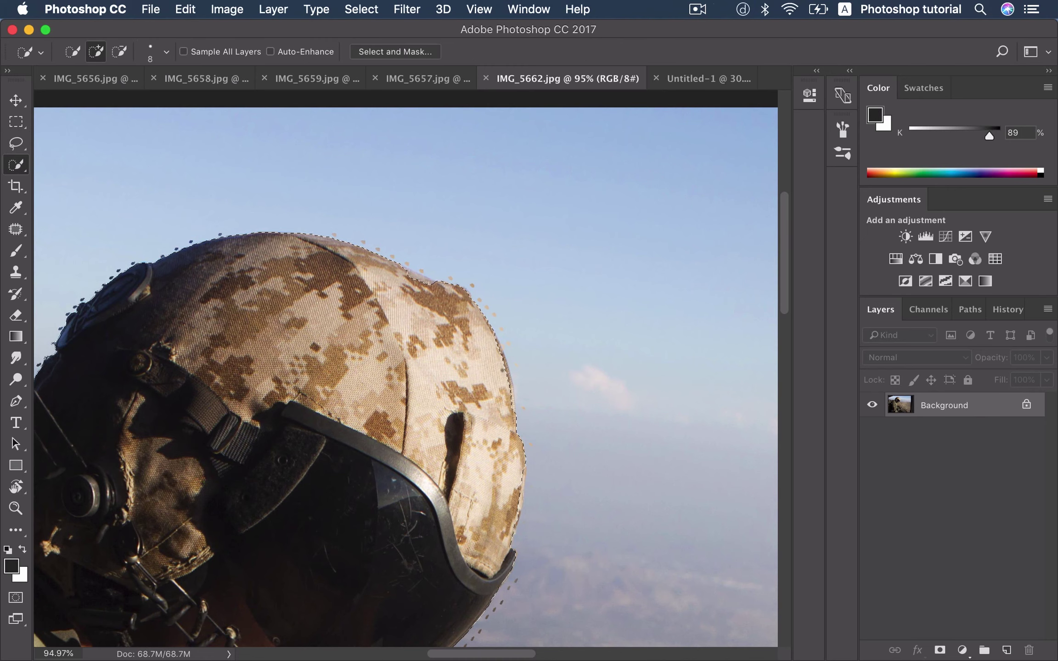
{"action": "left_click", "coordinate": [503, 372], "text": "alt"}
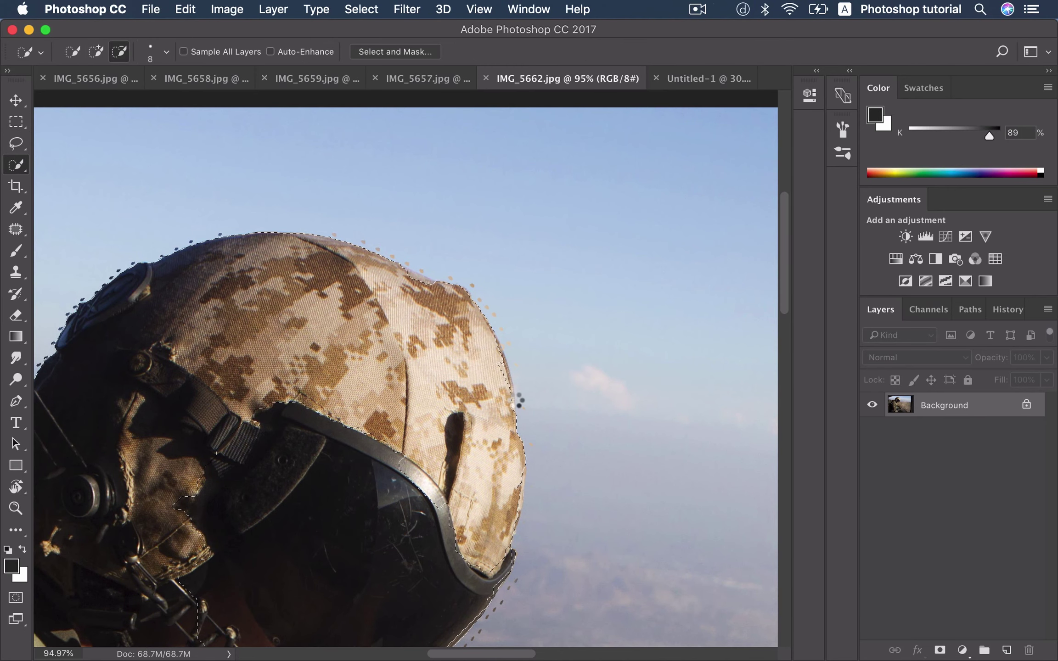
{"action": "key", "text": "ctrl+z"}
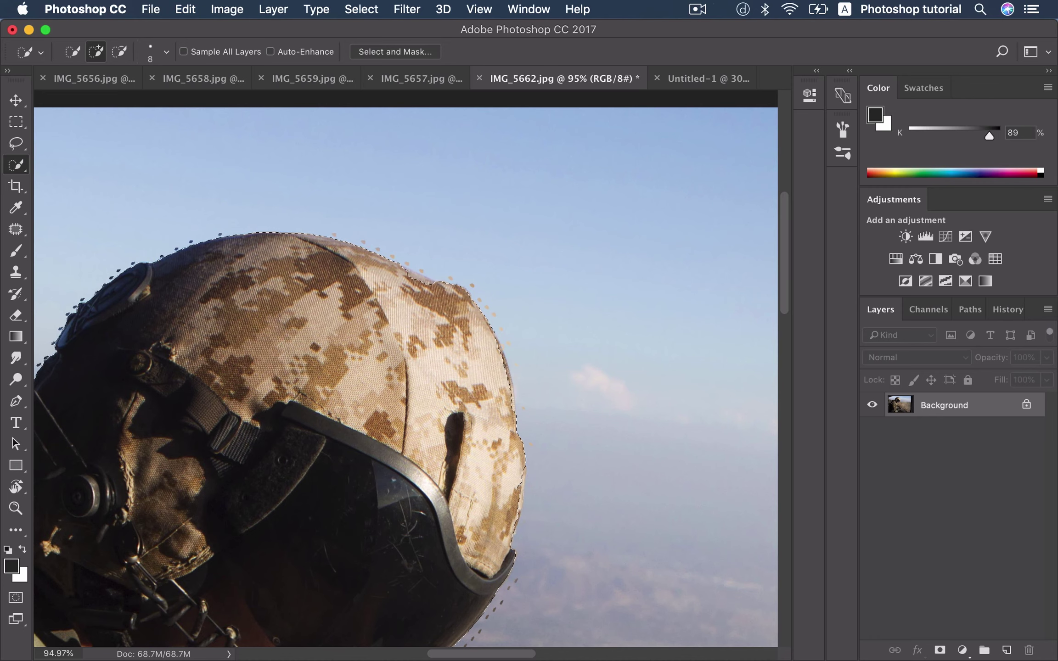
{"action": "key", "text": "ctrl+z"}
Step: Add the helmet's right edge to the selection with Shift-Lasso traces
{"action": "key", "text": "l"}
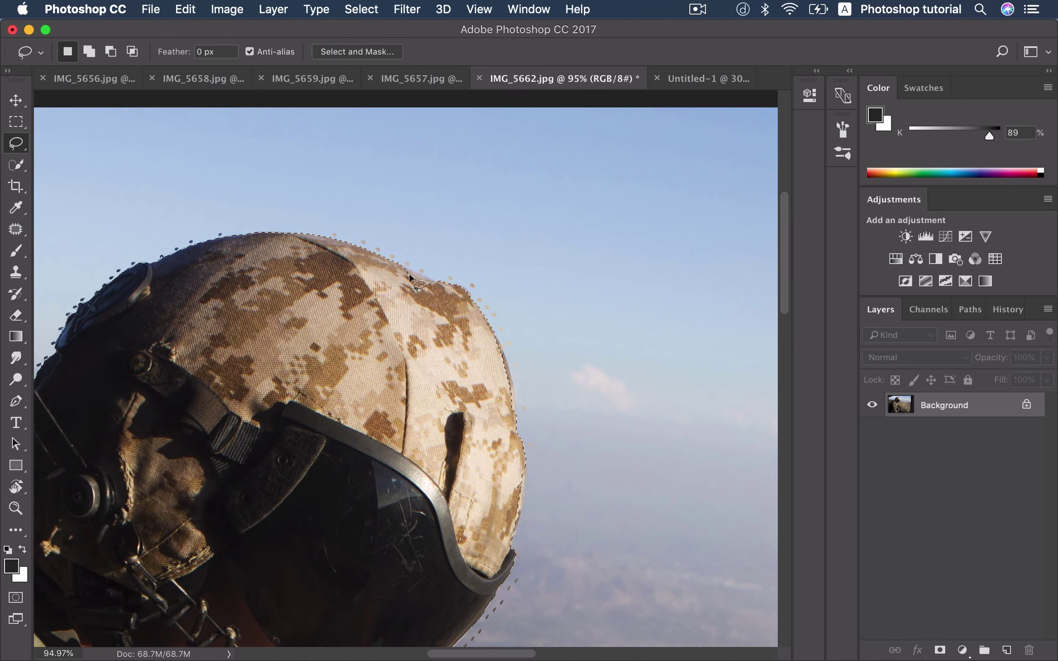
{"action": "key", "text": "shift"}
{"action": "left_click_drag", "start_coordinate": [396, 265], "coordinate": [442, 293]}
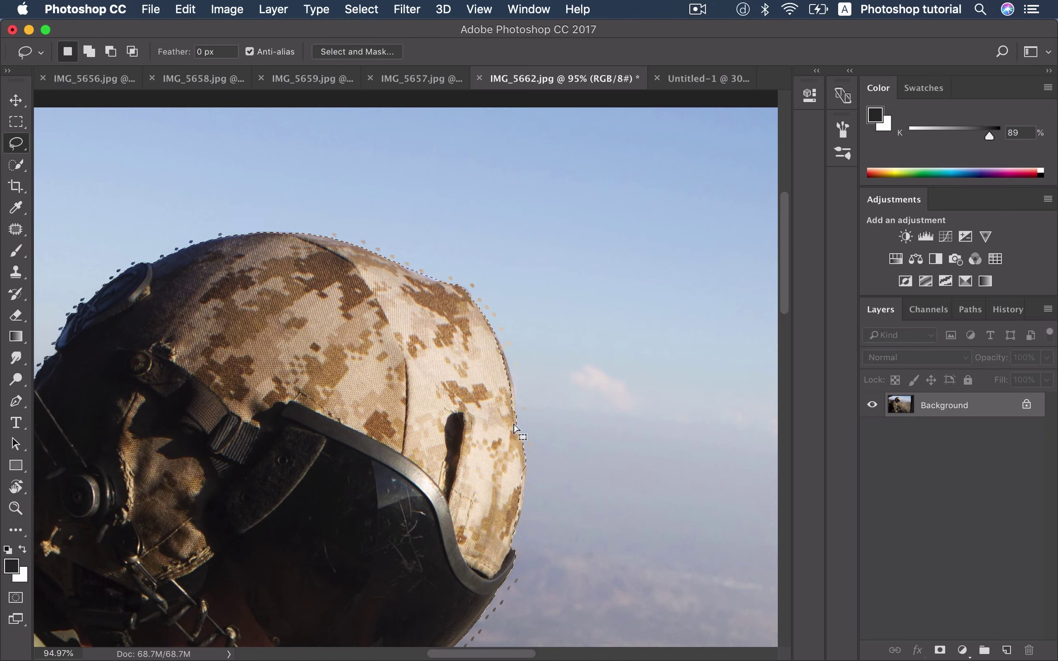
{"action": "key", "text": "shift"}
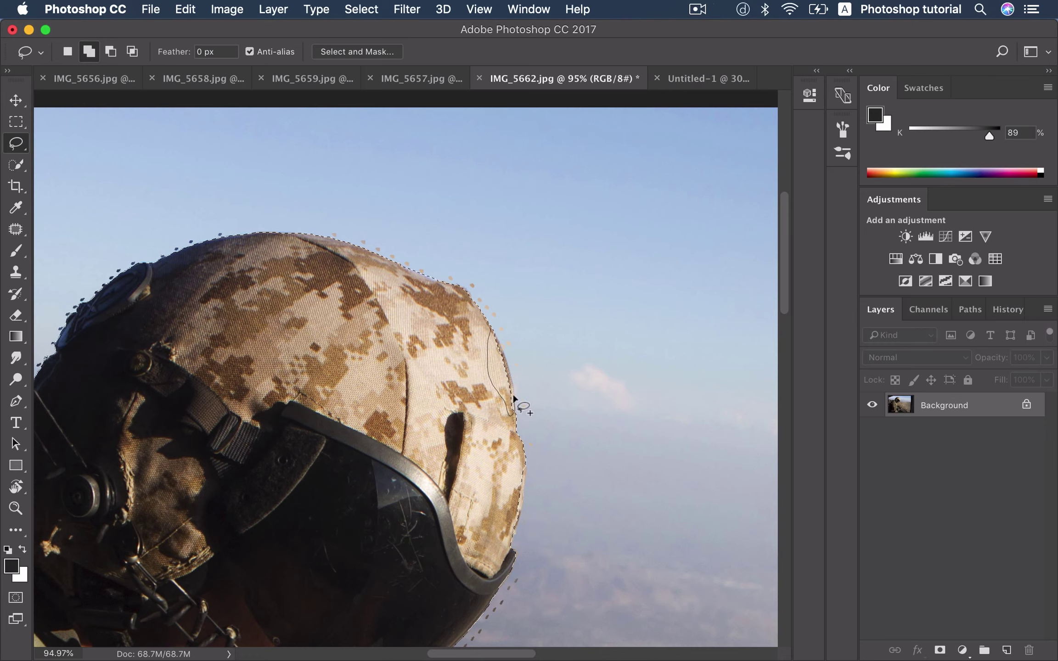
{"action": "left_click_drag", "start_coordinate": [509, 373], "coordinate": [509, 376]}
{"action": "left_click_drag", "start_coordinate": [525, 468], "coordinate": [524, 503]}
{"action": "left_click_drag", "start_coordinate": [516, 531], "coordinate": [518, 530]}
{"action": "scroll", "coordinate": [533, 503], "scroll_direction": "down", "scroll_amount": 5}
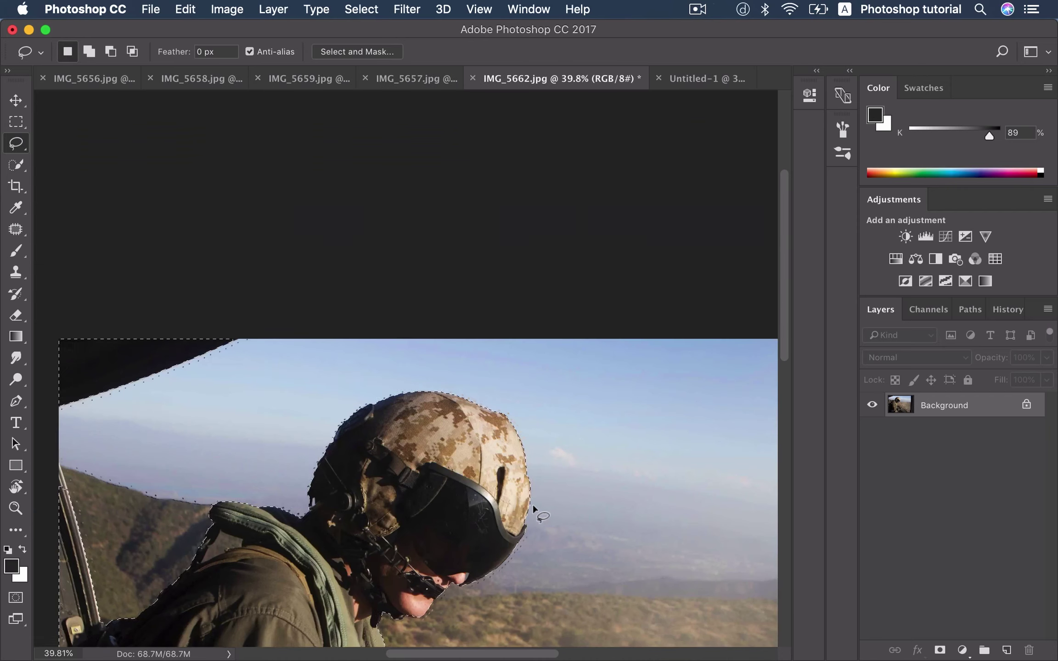
{"action": "scroll", "coordinate": [533, 510], "scroll_direction": "down", "scroll_amount": 3}
{"action": "scroll", "coordinate": [533, 509], "scroll_direction": "down", "scroll_amount": 3}
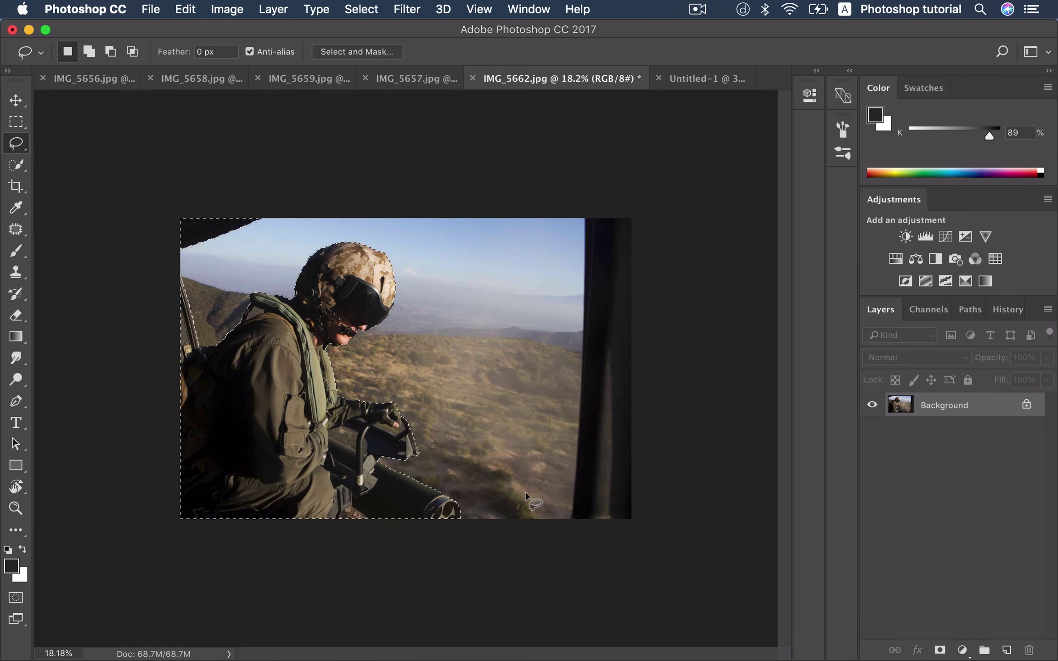
Step: Output the soldier via Select and Mask with Decontaminate Colors to a masked layer, then drag it toward Untitled-1
{"action": "key", "text": "m"}
{"action": "left_click", "coordinate": [639, 48]}
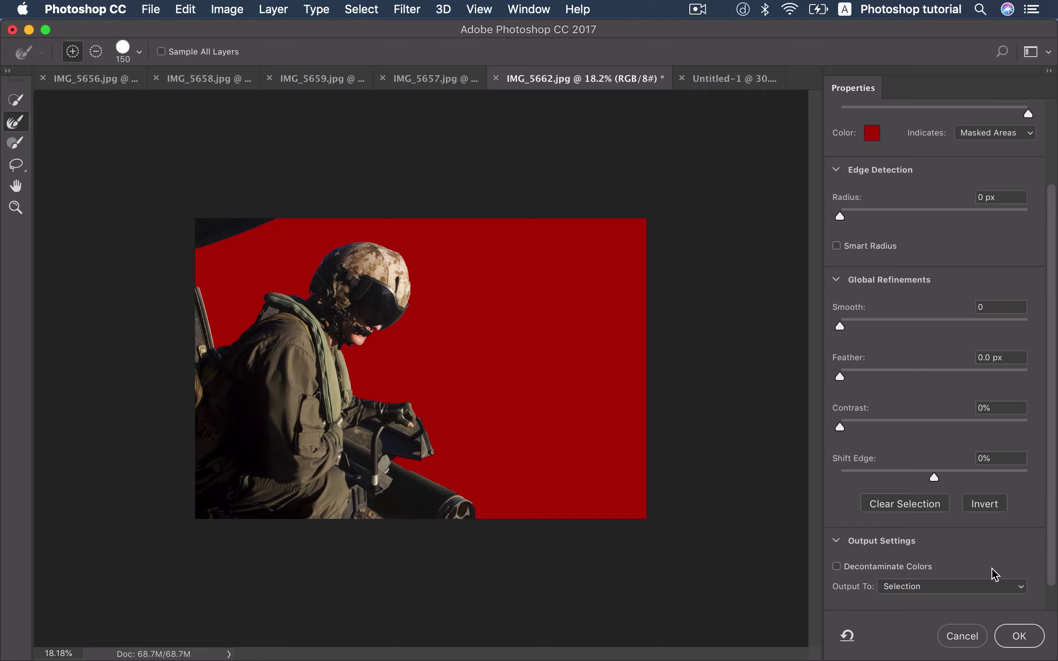
{"action": "left_click", "coordinate": [911, 568]}
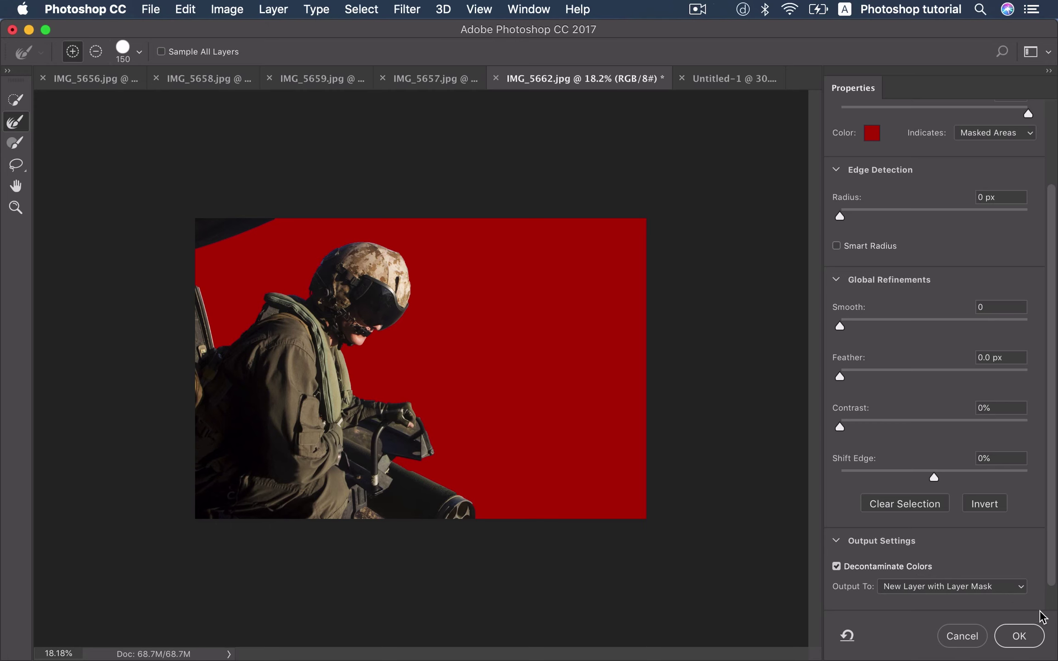
{"action": "left_click", "coordinate": [1020, 639]}
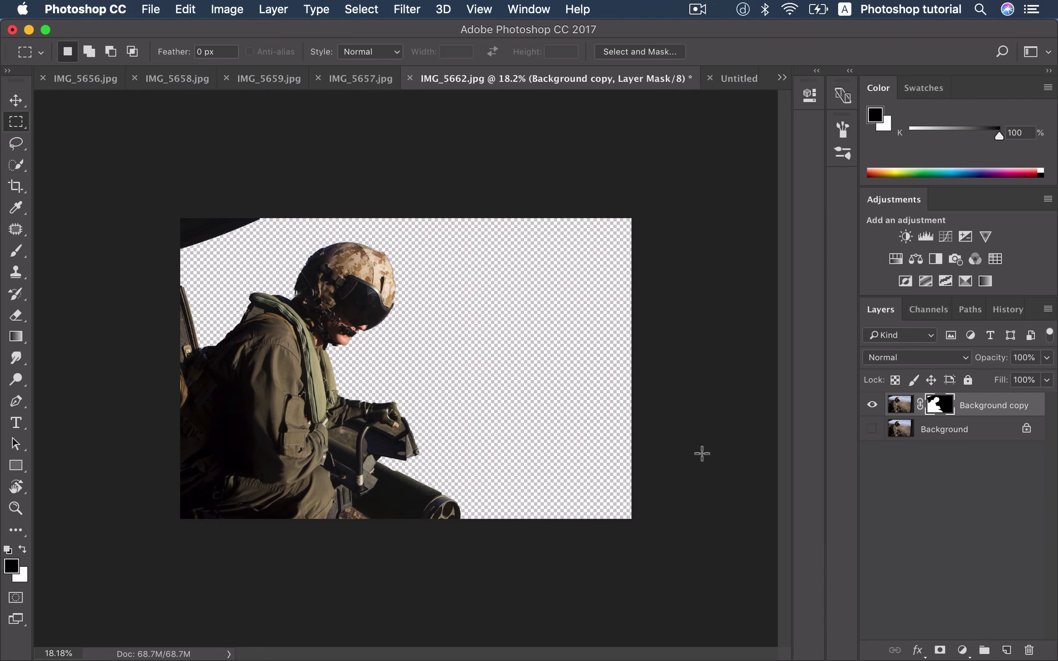
{"action": "key", "text": "v"}
{"action": "mouse_move", "coordinate": [353, 297]}
{"action": "left_mouse_down"}
{"action": "mouse_move", "coordinate": [717, 88]}
{"action": "mouse_move", "coordinate": [592, 213]}
{"action": "left_mouse_up"}
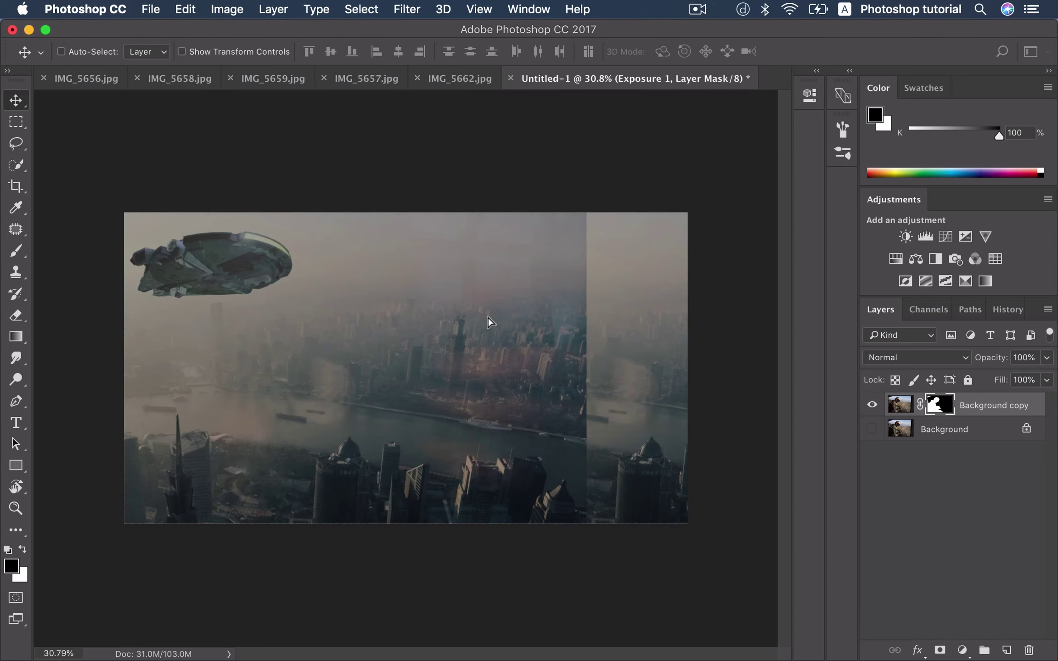
Step: Drop the soldier into the city composite, shrink him to about 60% and flip him horizontally
{"action": "left_click_drag", "start_coordinate": [489, 321], "coordinate": [485, 329]}
{"action": "key", "text": "super+minus"}
{"action": "key", "text": "super+t"}
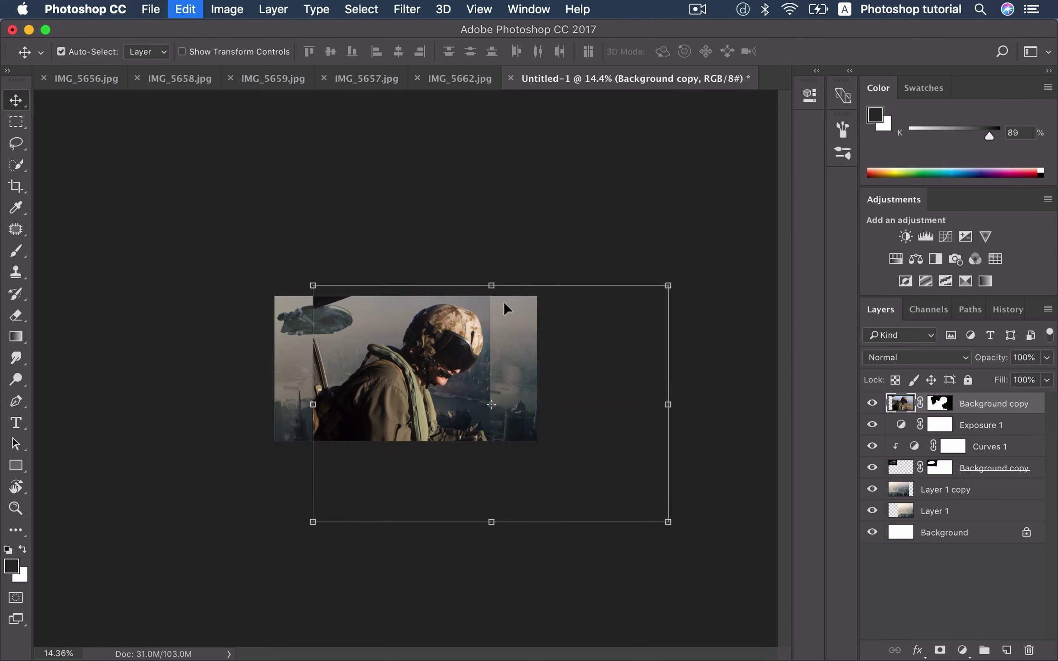
{"action": "left_click_drag", "start_coordinate": [661, 288], "coordinate": [590, 335]}
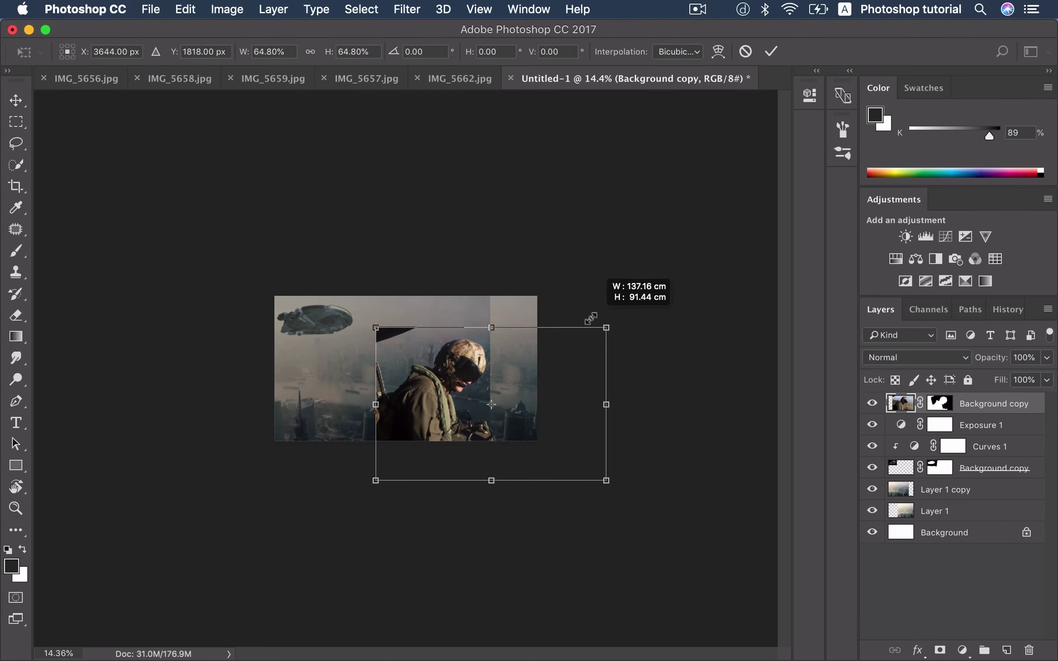
{"action": "right_click", "coordinate": [509, 393]}
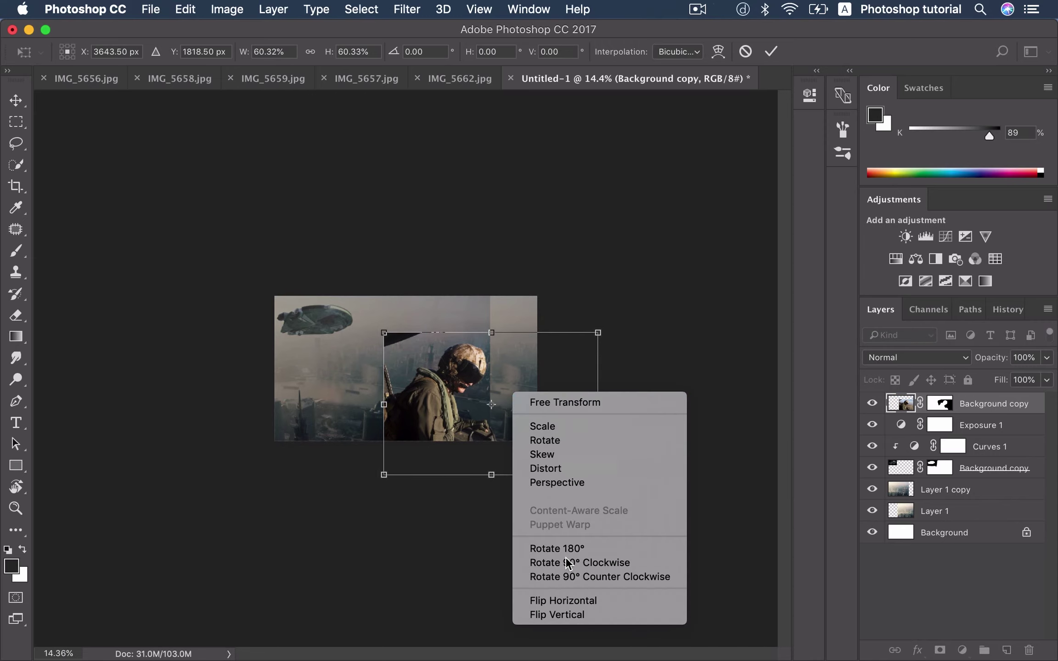
{"action": "left_click", "coordinate": [571, 598]}
Step: Snap the flipped soldier to the top edge, enlarge him slightly to about 61% and nudge him left
{"action": "left_click_drag", "start_coordinate": [549, 432], "coordinate": [489, 396]}
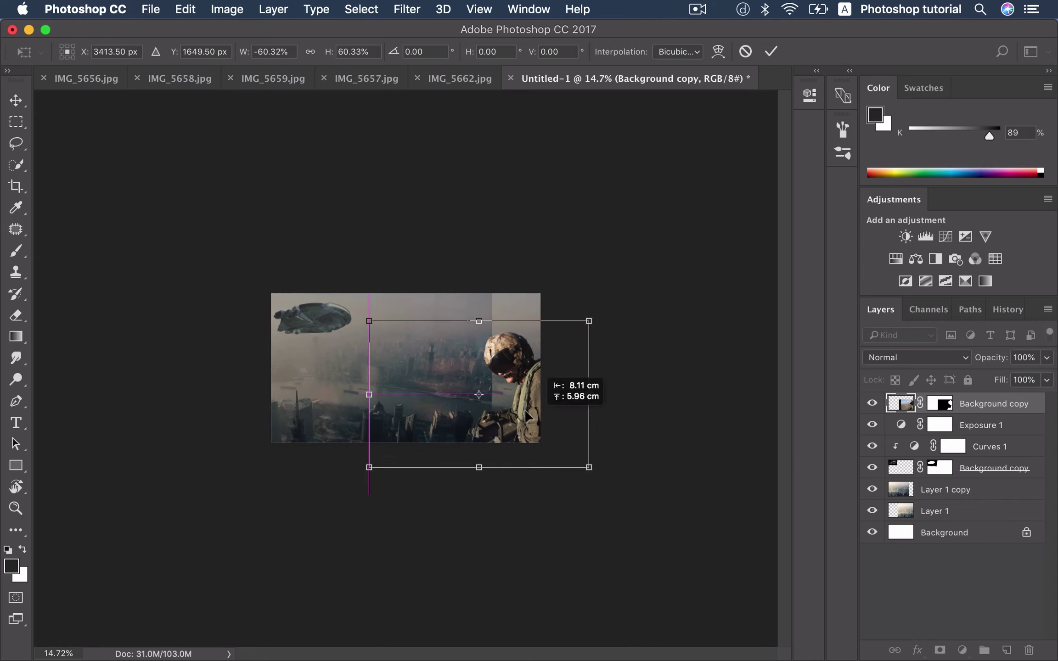
{"action": "scroll", "coordinate": [501, 381], "scroll_direction": "up", "scroll_amount": 1}
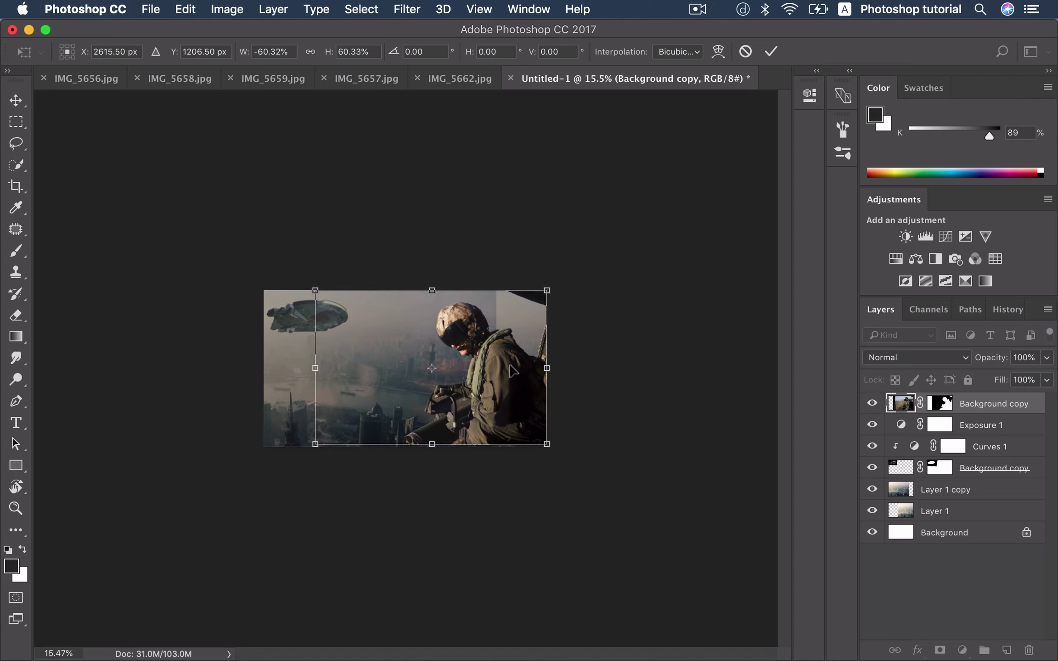
{"action": "scroll", "coordinate": [510, 371], "scroll_direction": "up", "scroll_amount": 1}
{"action": "scroll", "coordinate": [514, 390], "scroll_direction": "up", "scroll_amount": 1}
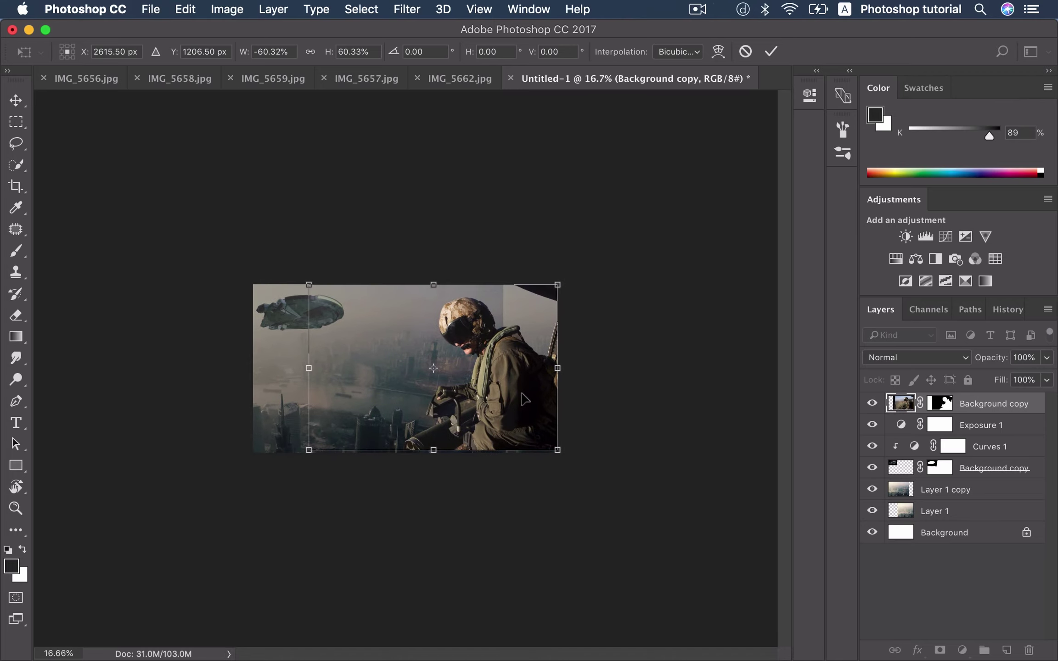
{"action": "scroll", "coordinate": [526, 395], "scroll_direction": "up", "scroll_amount": 1}
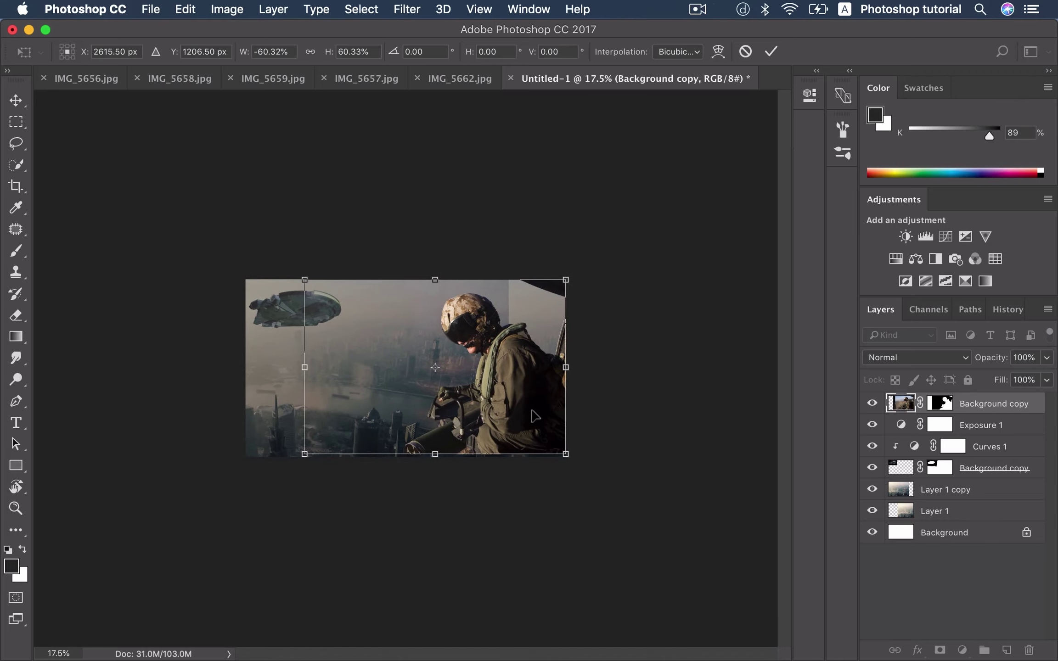
{"action": "scroll", "coordinate": [534, 416], "scroll_direction": "up", "scroll_amount": 1}
{"action": "scroll", "coordinate": [537, 418], "scroll_direction": "up", "scroll_amount": 10}
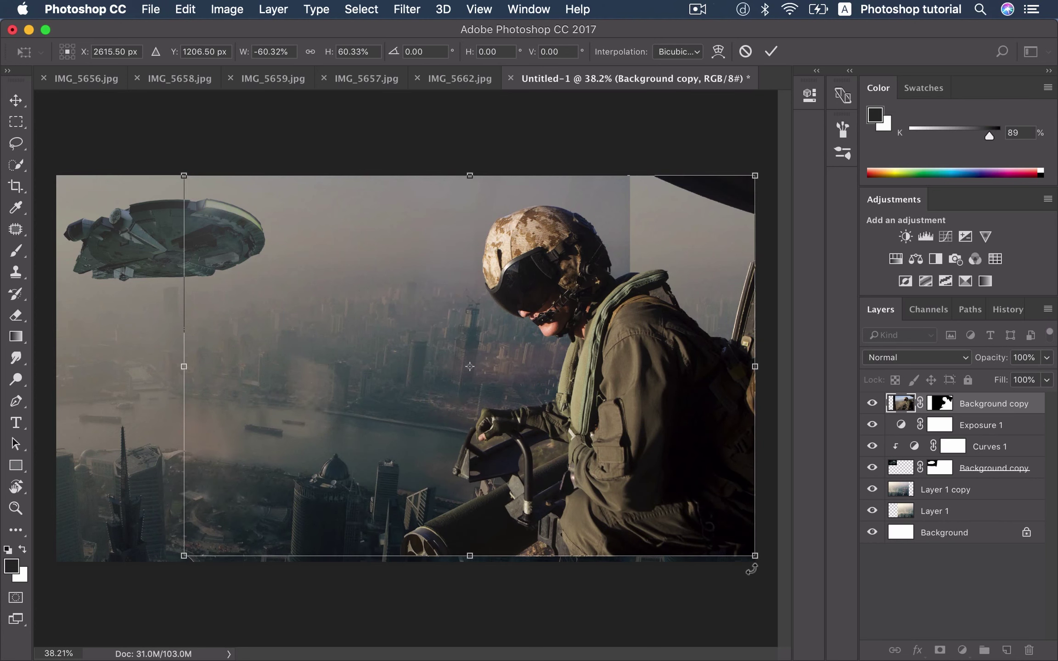
{"action": "left_click_drag", "start_coordinate": [757, 560], "coordinate": [764, 566]}
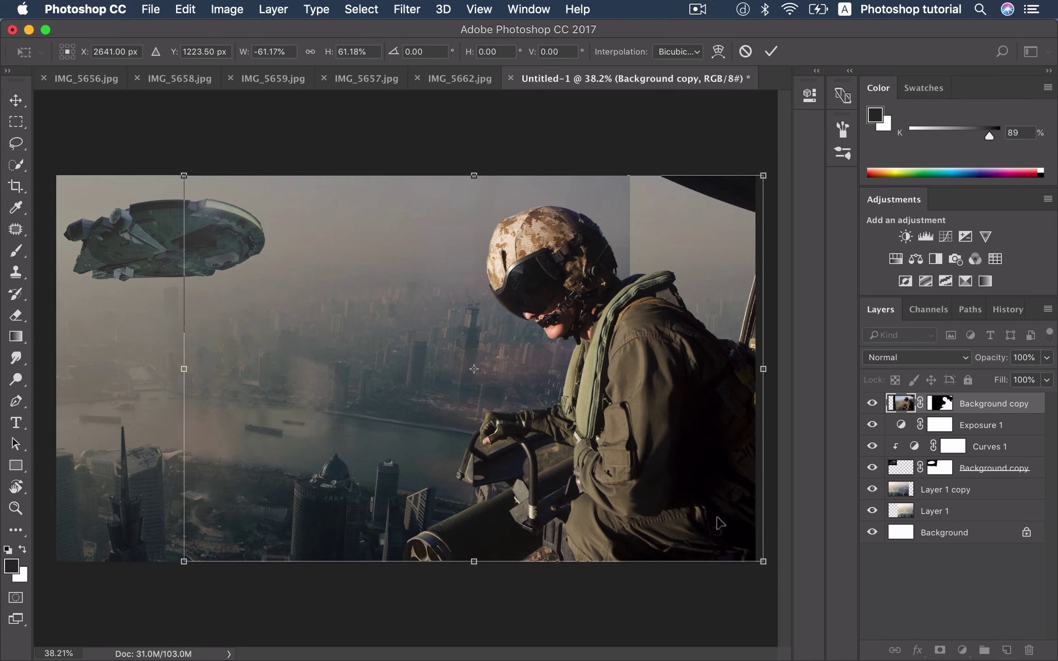
{"action": "left_click_drag", "start_coordinate": [718, 516], "coordinate": [707, 510]}
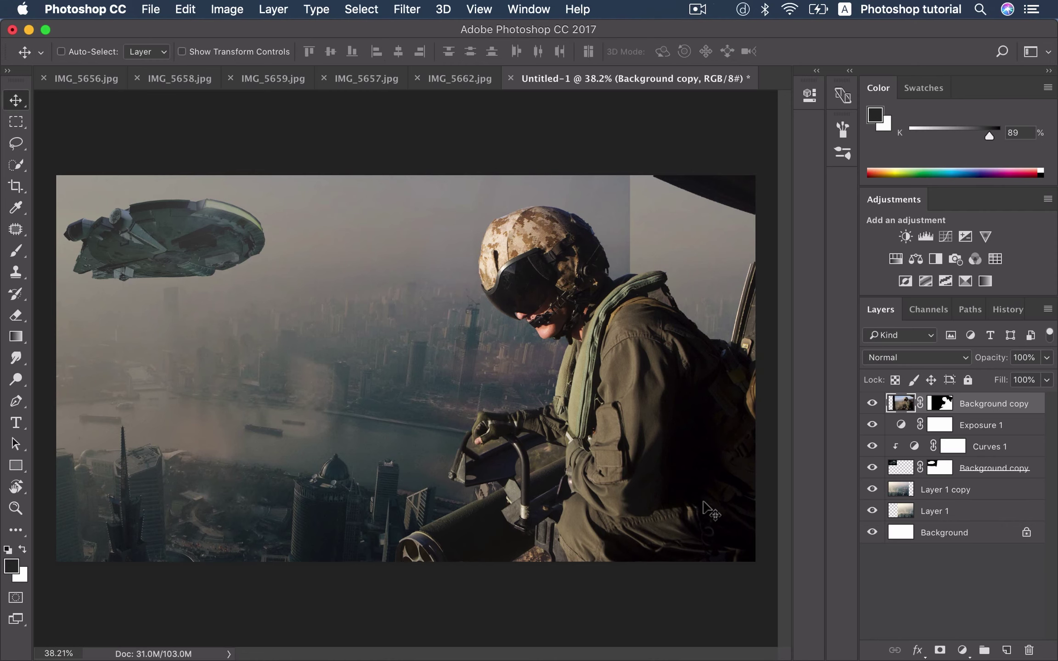
Step: Close the IMG_5662.jpg soldier photo without saving
{"action": "scroll", "coordinate": [652, 406], "scroll_direction": "down", "scroll_amount": 1}
{"action": "left_click", "coordinate": [445, 85]}
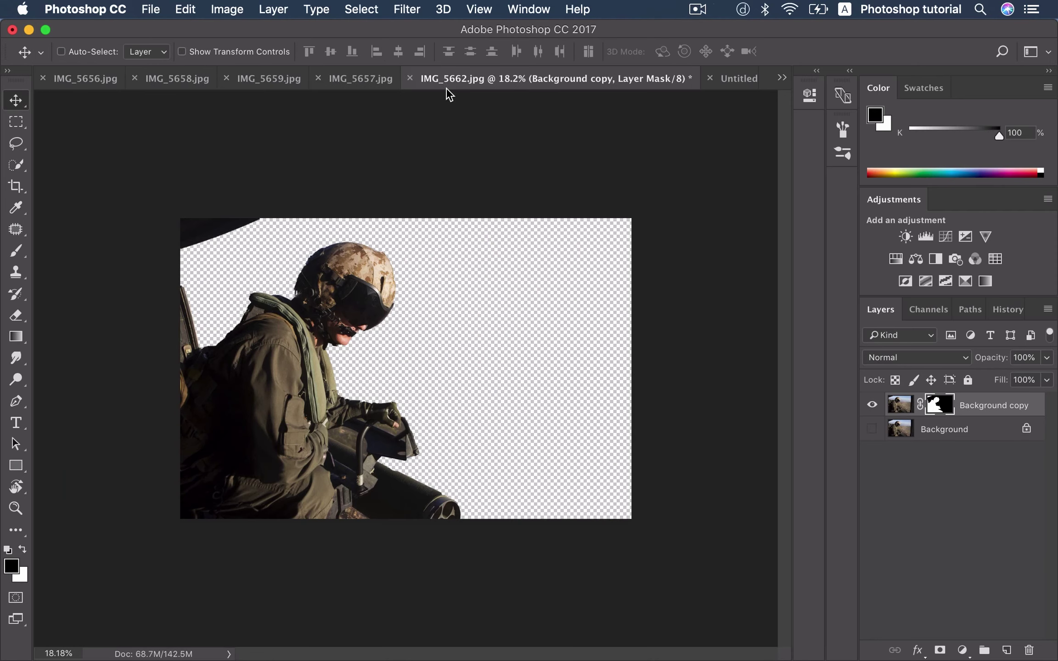
{"action": "left_click", "coordinate": [410, 78]}
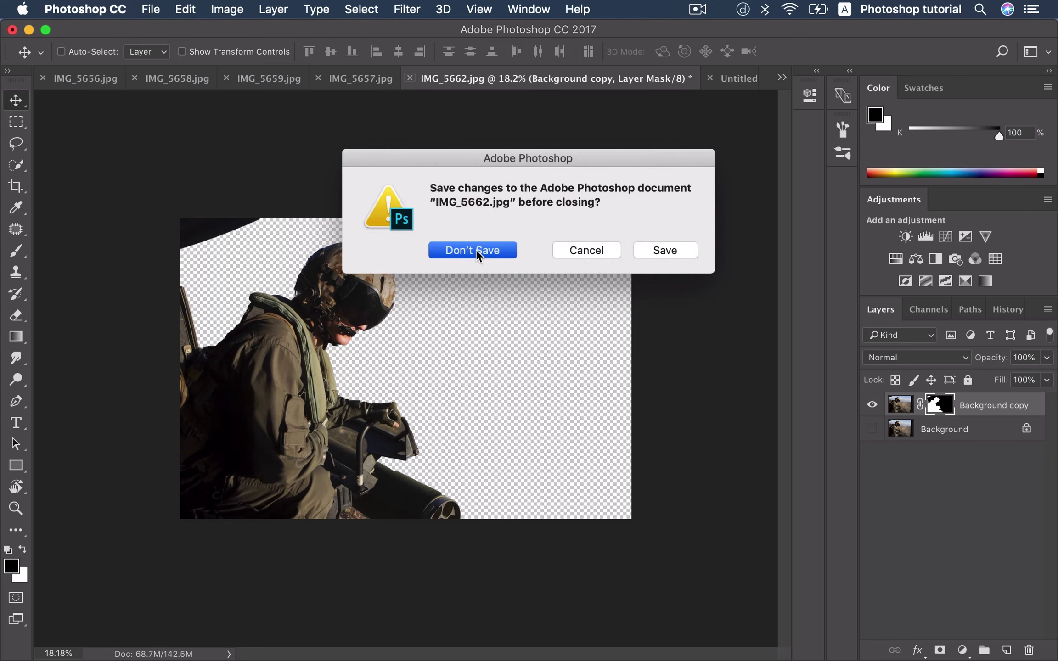
{"action": "left_click", "coordinate": [475, 251]}
Step: Reposition the Layer 1 city image, then select Layer 1 copy
{"action": "scroll", "coordinate": [562, 230], "scroll_direction": "down", "scroll_amount": 1}
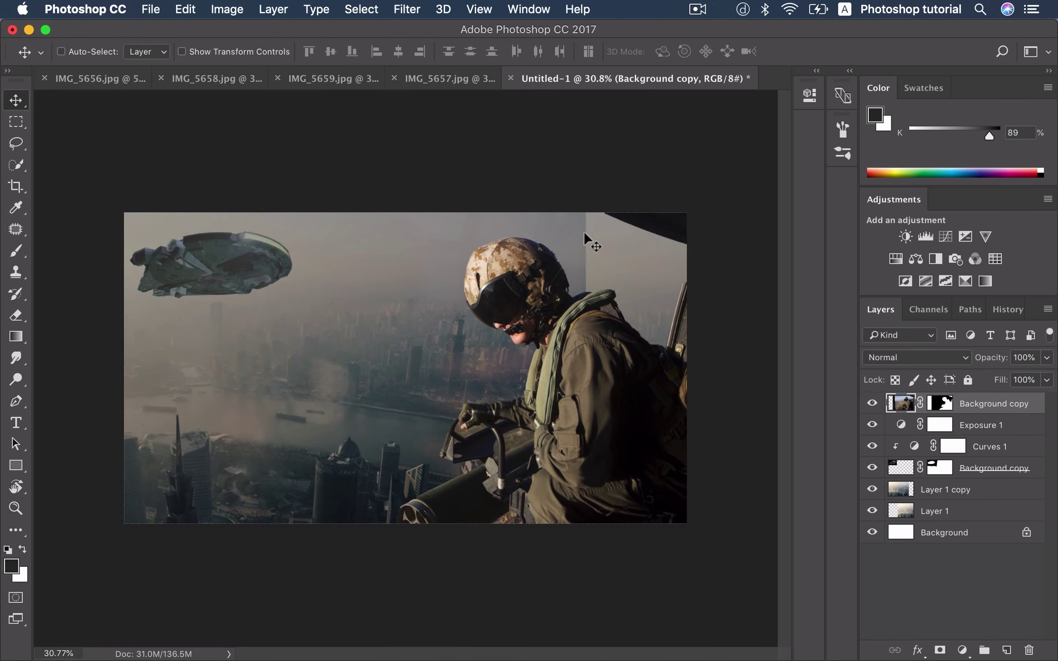
{"action": "left_click", "coordinate": [904, 491]}
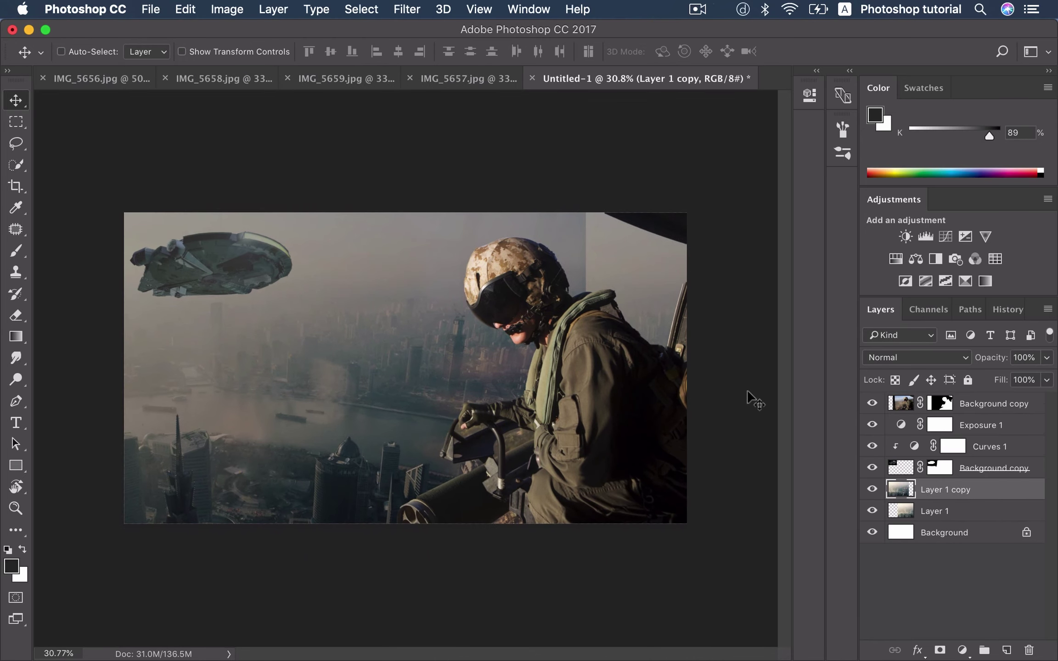
{"action": "scroll", "coordinate": [732, 412], "scroll_direction": "down", "scroll_amount": 1}
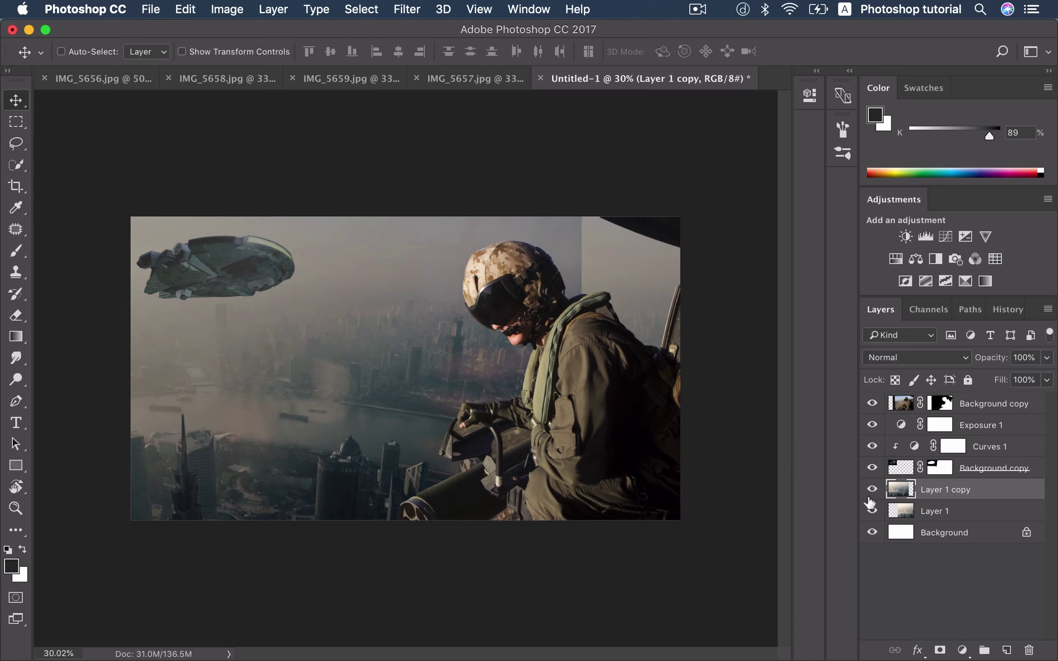
{"action": "left_click", "coordinate": [906, 514]}
{"action": "scroll", "coordinate": [598, 329], "scroll_direction": "down", "scroll_amount": 1}
{"action": "mouse_move", "coordinate": [615, 312]}
{"action": "left_mouse_down"}
{"action": "mouse_move", "coordinate": [667, 254]}
{"action": "mouse_move", "coordinate": [422, 313]}
{"action": "left_mouse_up"}
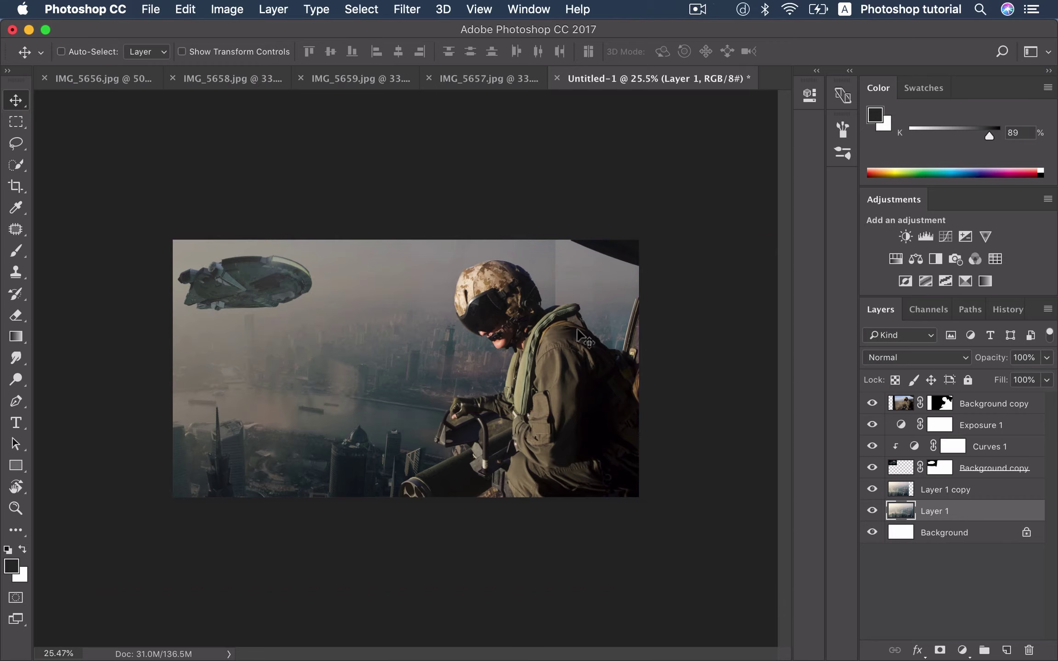
{"action": "scroll", "coordinate": [597, 340], "scroll_direction": "down", "scroll_amount": 5}
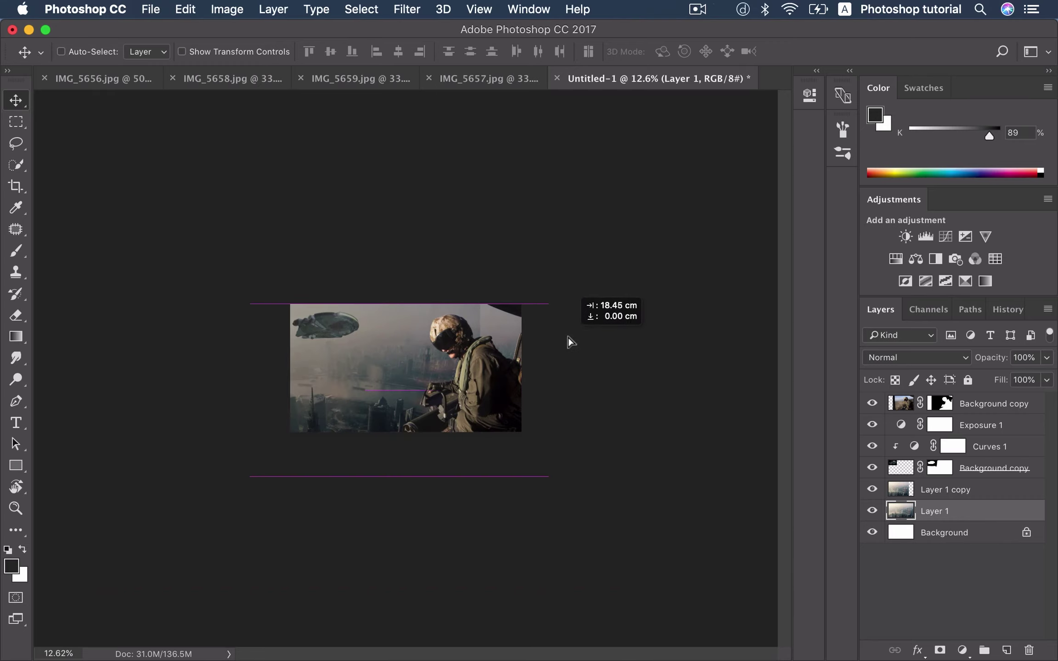
{"action": "left_click_drag", "start_coordinate": [556, 355], "coordinate": [523, 341]}
{"action": "scroll", "coordinate": [523, 339], "scroll_direction": "up", "scroll_amount": 1}
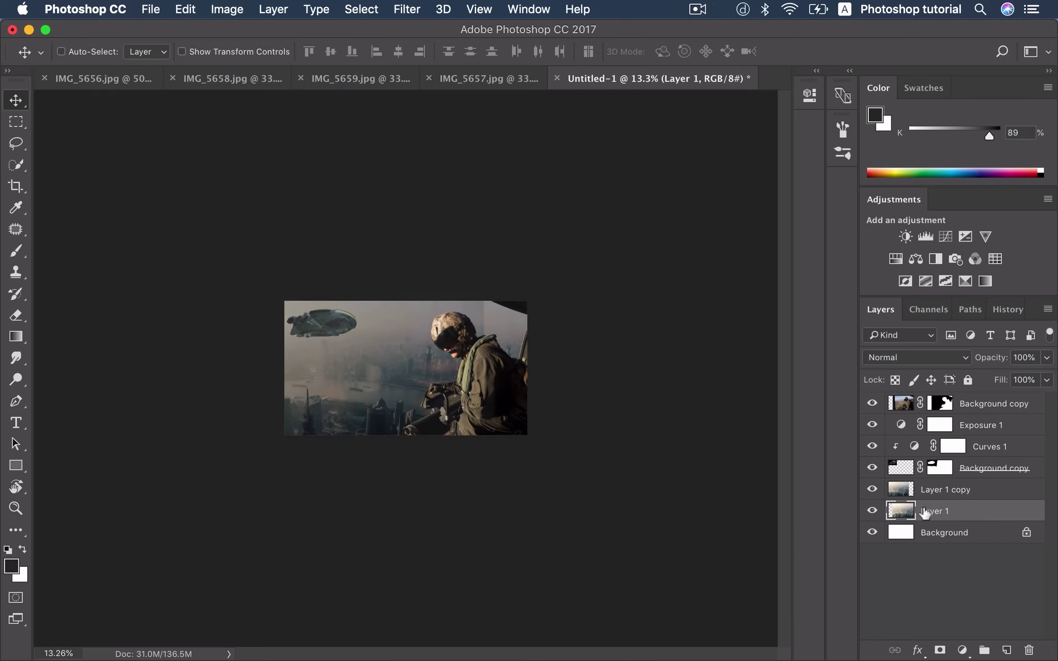
{"action": "left_click", "coordinate": [937, 489]}
Step: Mask Layer 1 copy and paint out its top-right corner with an 1100 px, 30% black brush
{"action": "left_click", "coordinate": [940, 650]}
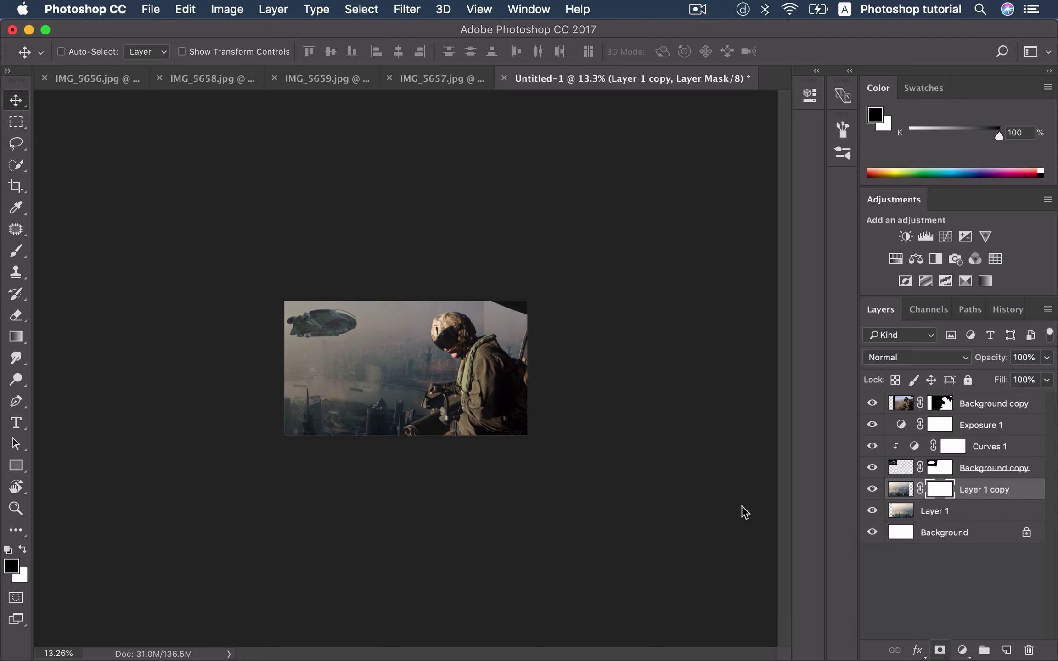
{"action": "scroll", "coordinate": [583, 365], "scroll_direction": "up", "scroll_amount": 5}
{"action": "key", "text": "b"}
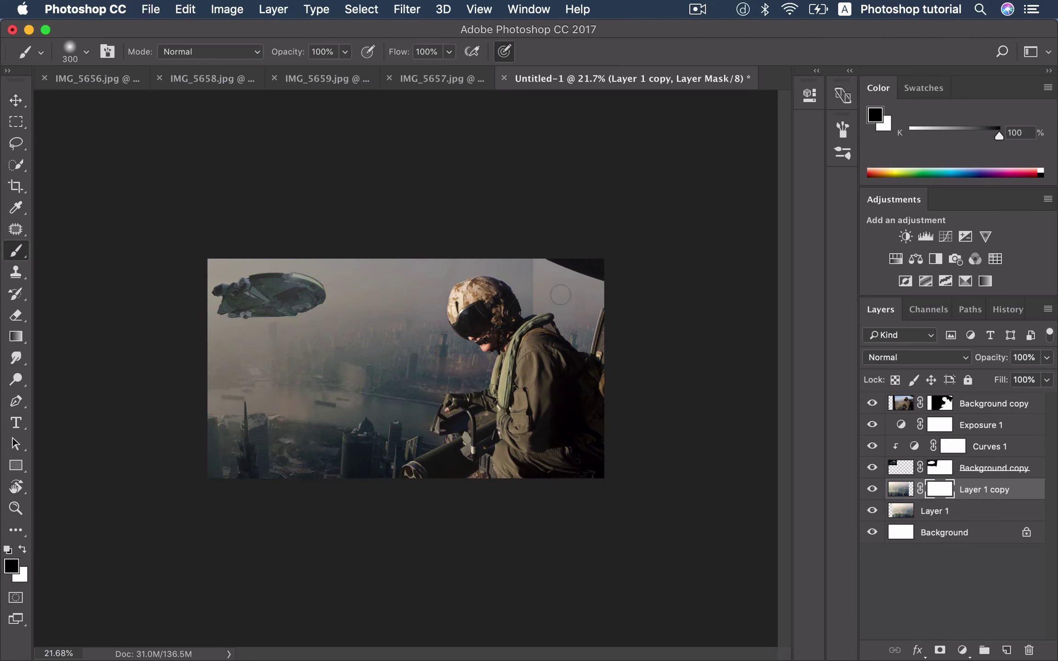
{"action": "key", "text": "bracketright"}
{"action": "key", "text": "bracketright"}
{"action": "key", "text": "bracketright"}
{"action": "key", "text": "bracketright"}
{"action": "key", "text": "bracketright"}
{"action": "left_click_drag", "start_coordinate": [559, 283], "coordinate": [547, 290]}
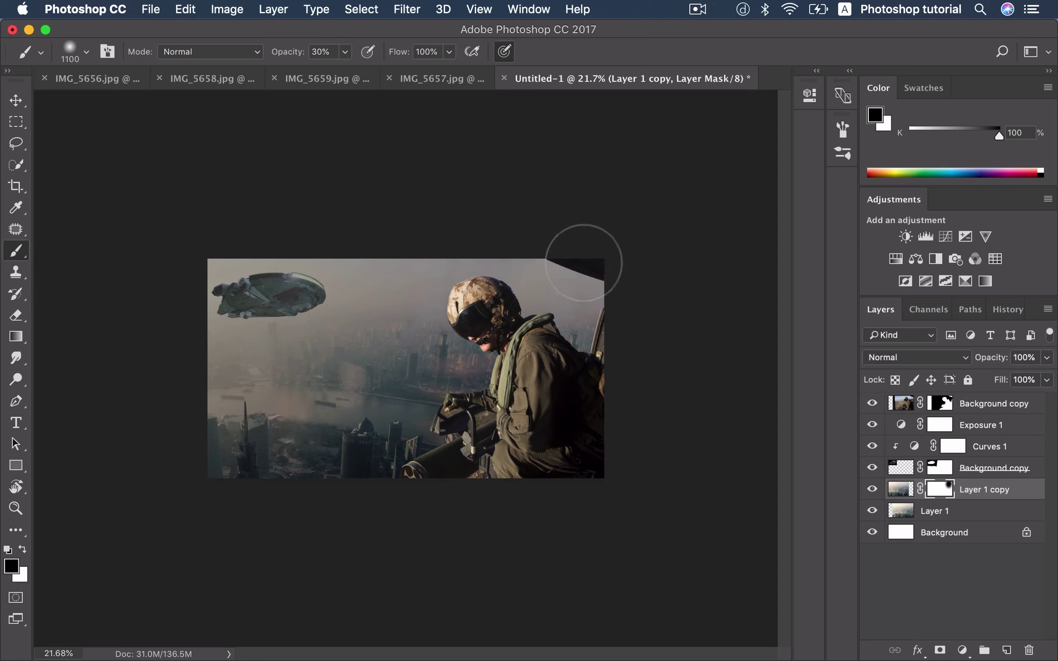
{"action": "key", "text": "v"}
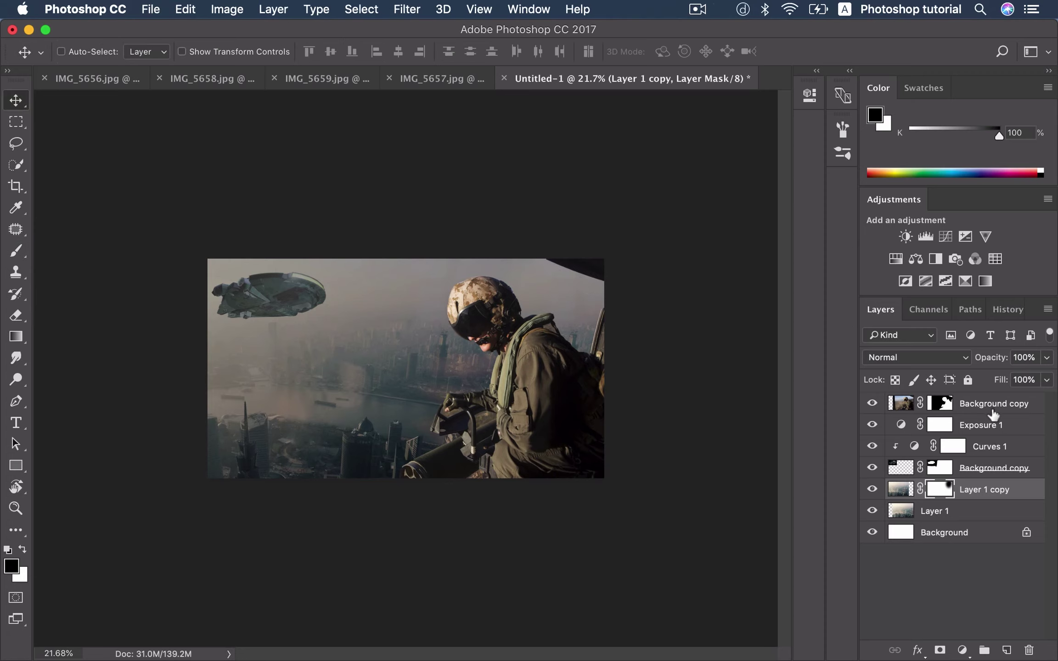
{"action": "left_click", "coordinate": [993, 413]}
Step: Add an Exposure adjustment clipped to the soldier layer and set exposure to -0.56
{"action": "left_click", "coordinate": [962, 650]}
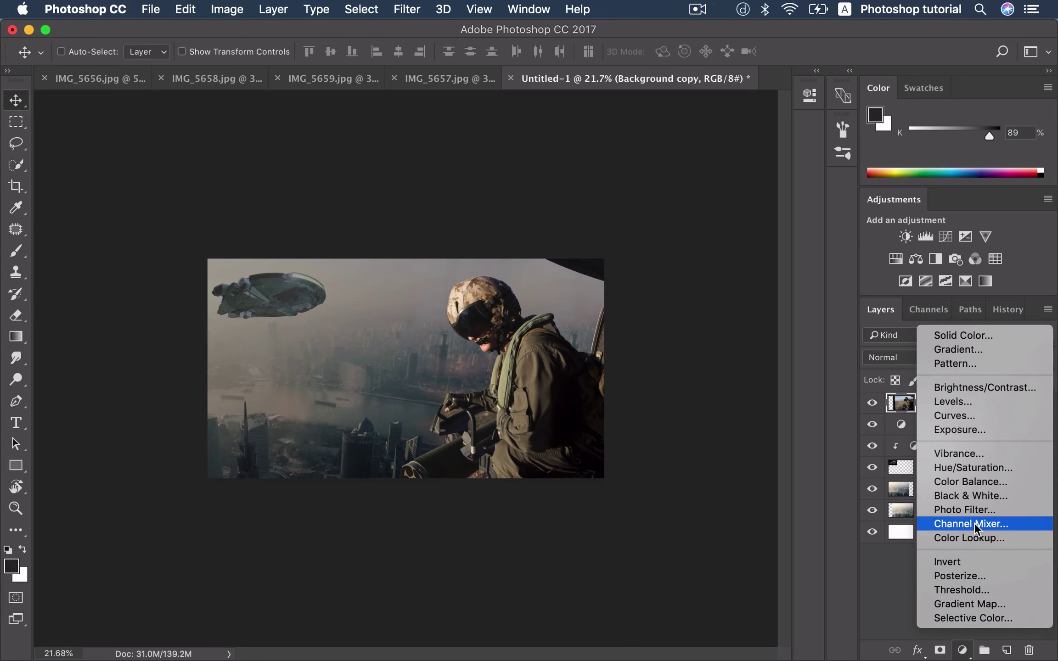
{"action": "left_click", "coordinate": [987, 429]}
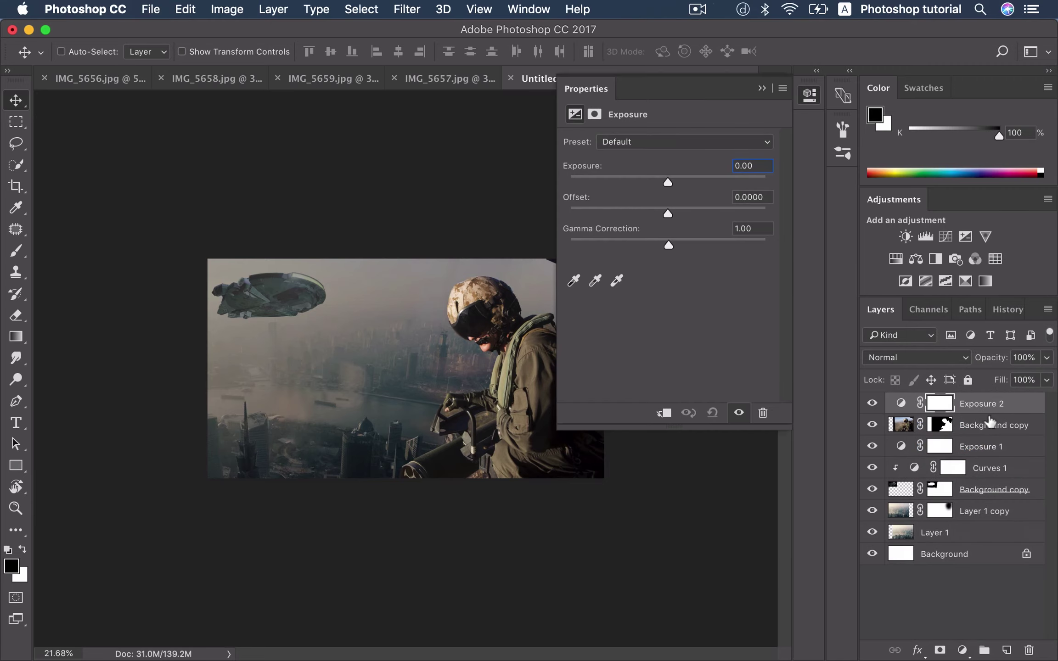
{"action": "left_click", "coordinate": [993, 419], "text": "alt"}
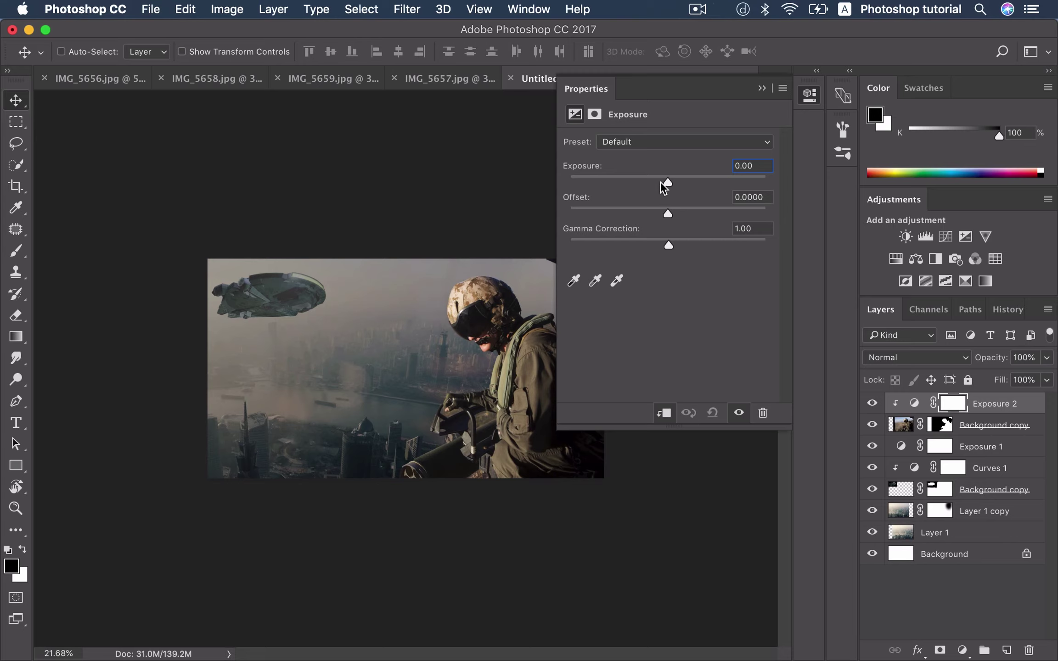
{"action": "left_click_drag", "start_coordinate": [660, 182], "coordinate": [659, 181]}
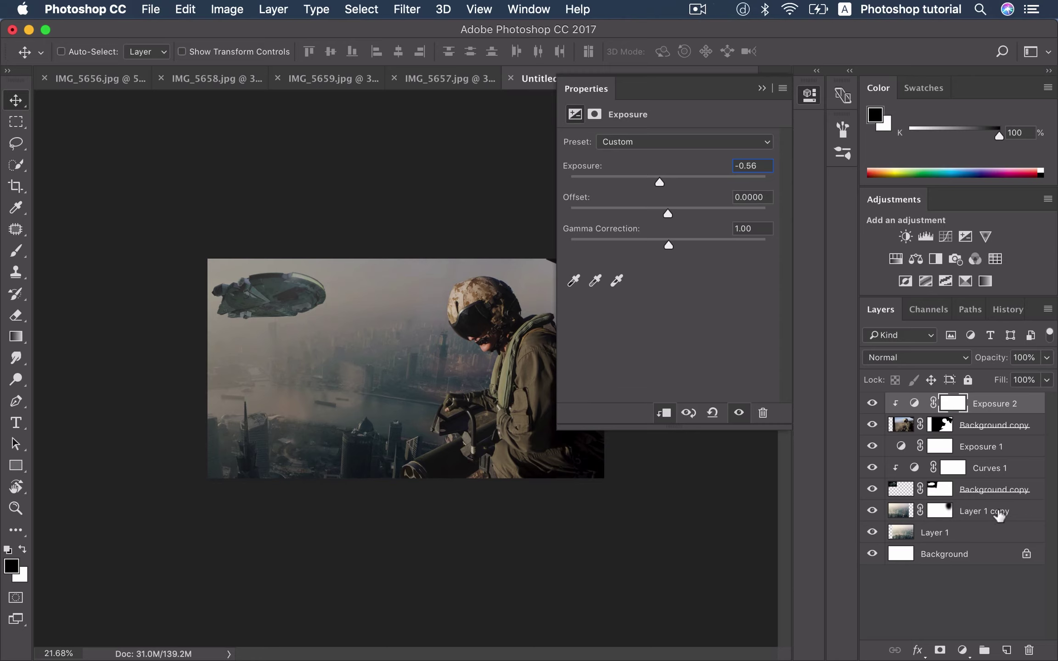
{"action": "left_click", "coordinate": [961, 649]}
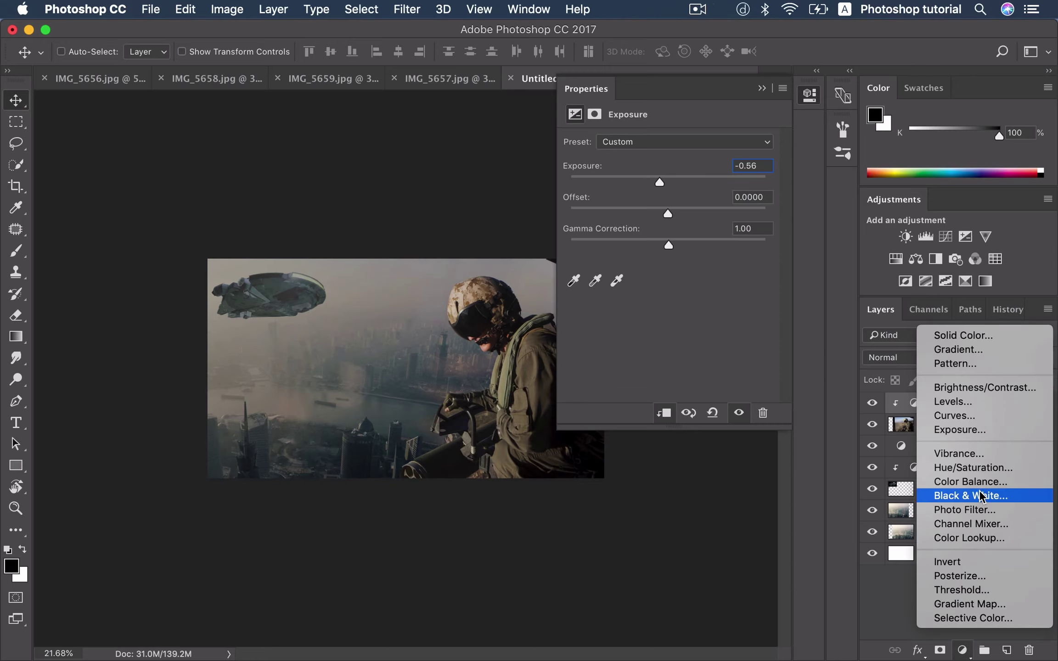
Step: Add a Curves layer clipped to the soldier, darken the RGB curve and lower the Red midtones
{"action": "left_click", "coordinate": [973, 422]}
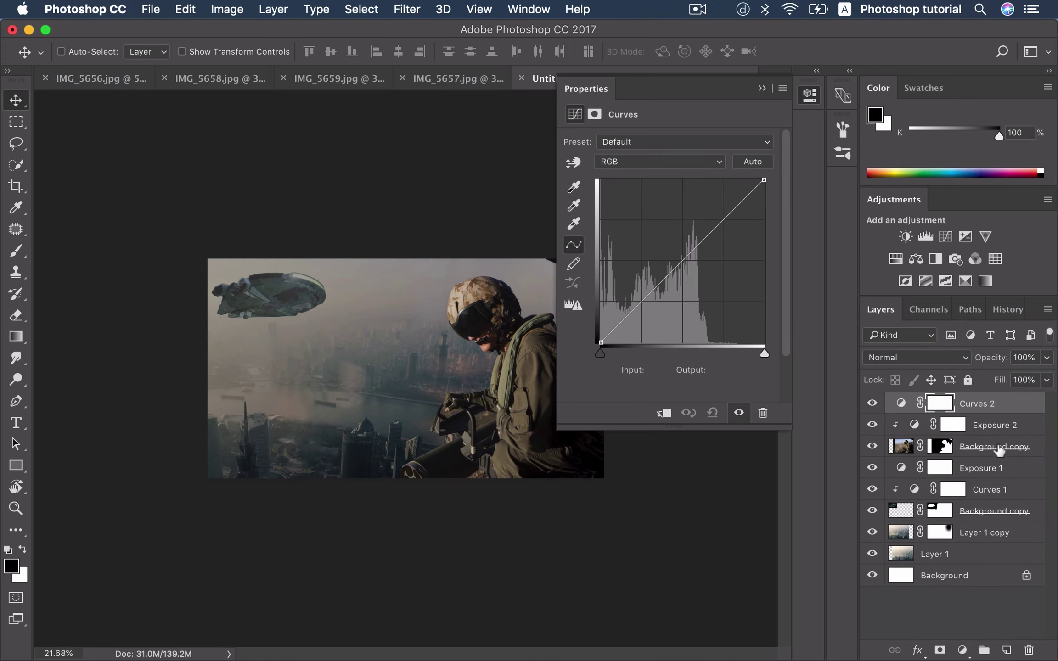
{"action": "key", "text": "ctrl+alt+g"}
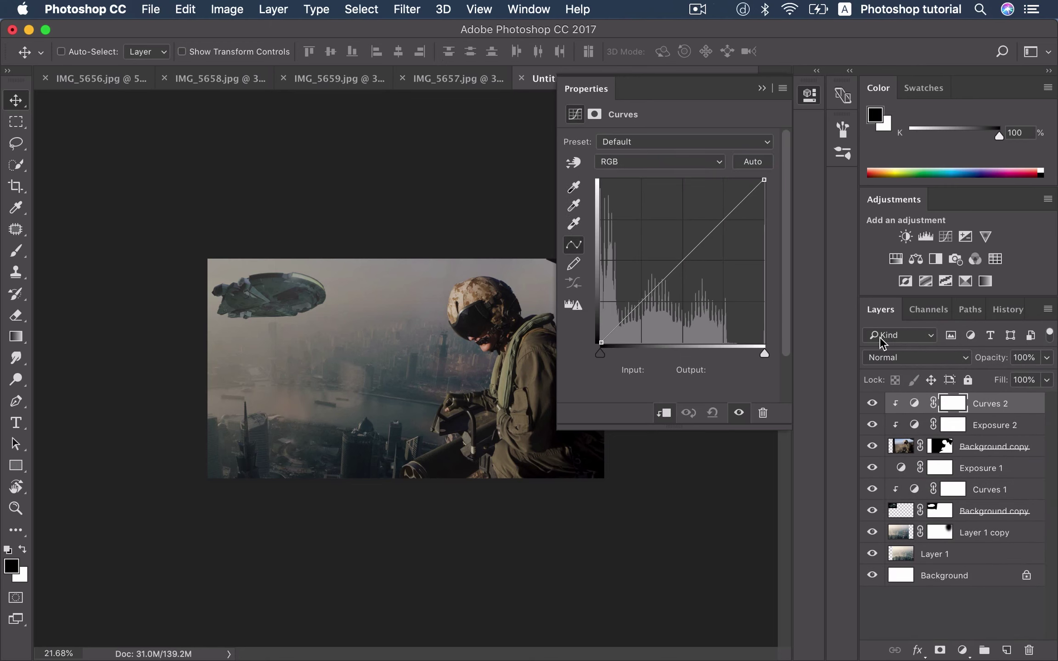
{"action": "left_click_drag", "start_coordinate": [711, 233], "coordinate": [711, 247]}
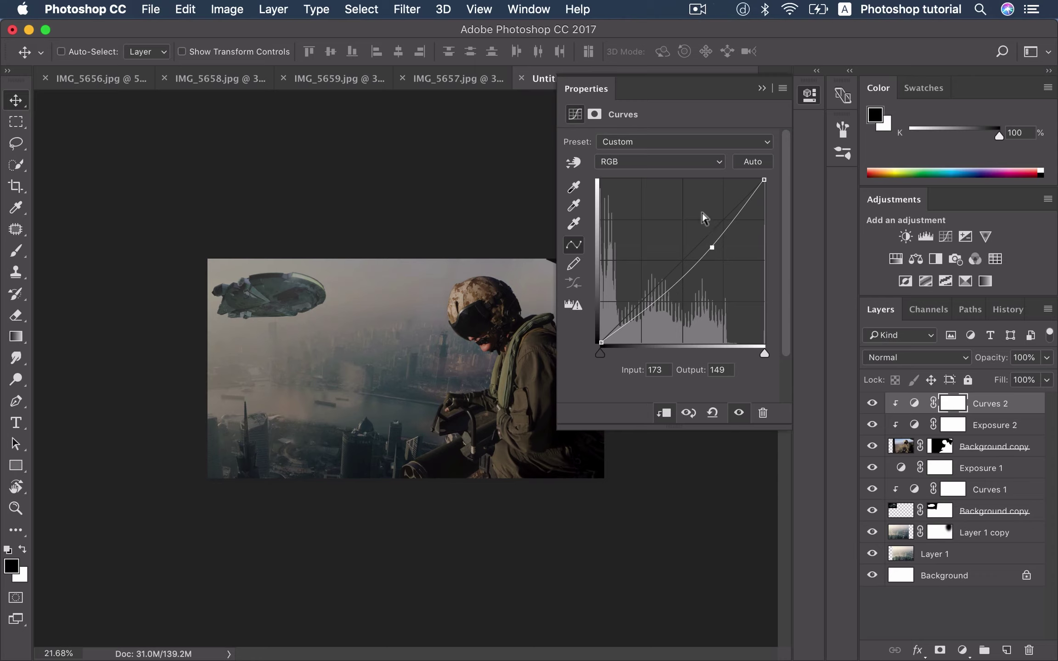
{"action": "left_click", "coordinate": [689, 162]}
{"action": "left_click", "coordinate": [679, 176]}
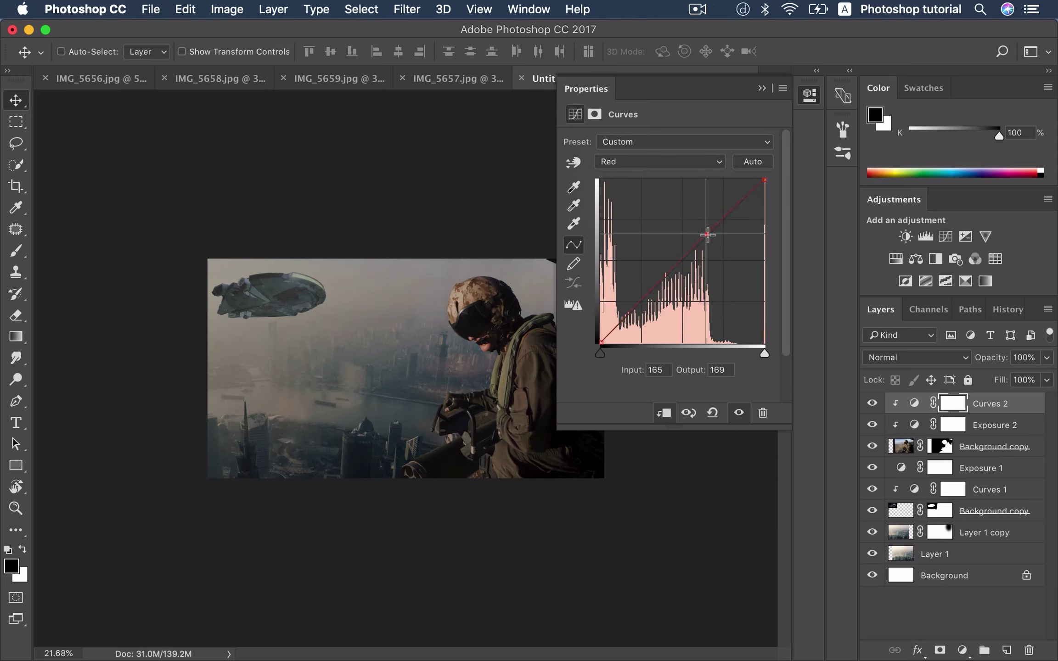
{"action": "left_click_drag", "start_coordinate": [705, 233], "coordinate": [708, 239]}
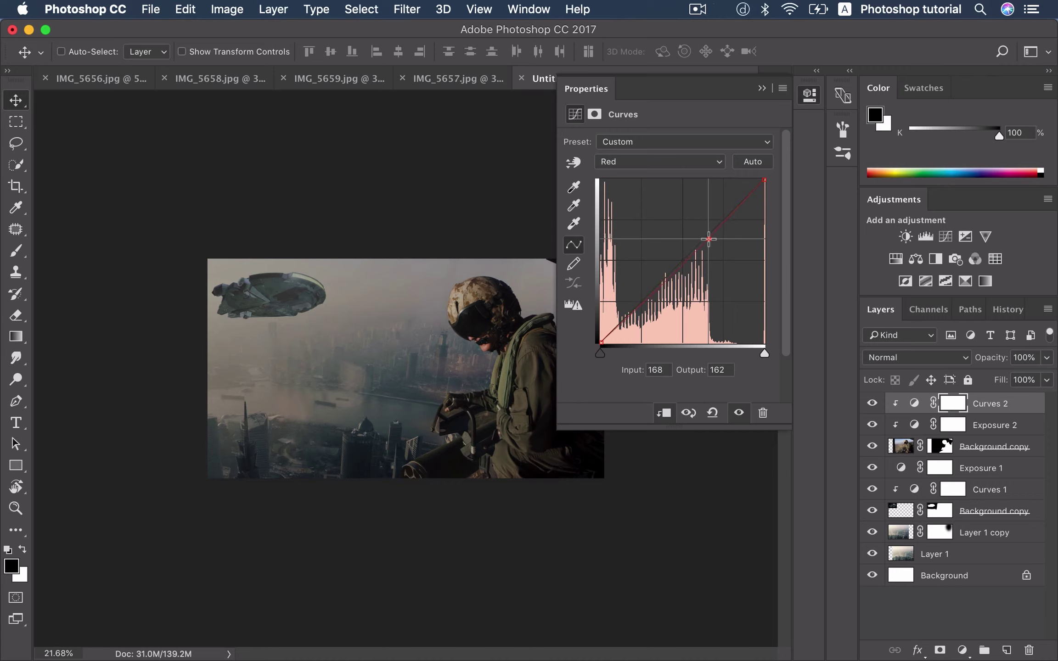
Step: Lift the Blue channel's black point to output 17 and collapse the Properties panel
{"action": "left_click", "coordinate": [692, 167]}
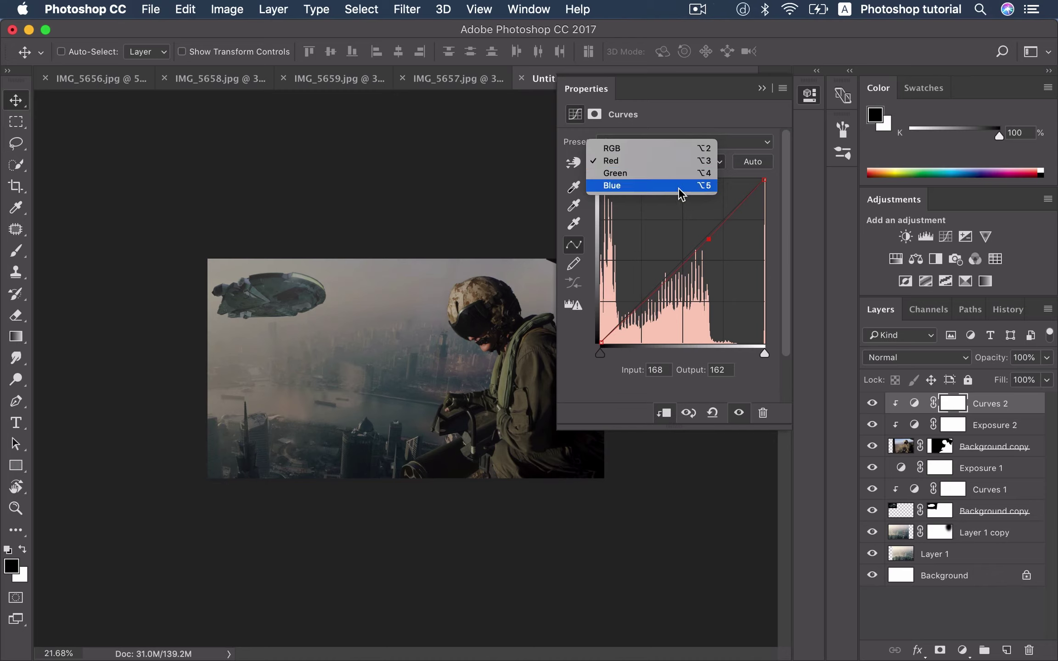
{"action": "left_click", "coordinate": [685, 187]}
{"action": "left_click_drag", "start_coordinate": [601, 343], "coordinate": [596, 332]}
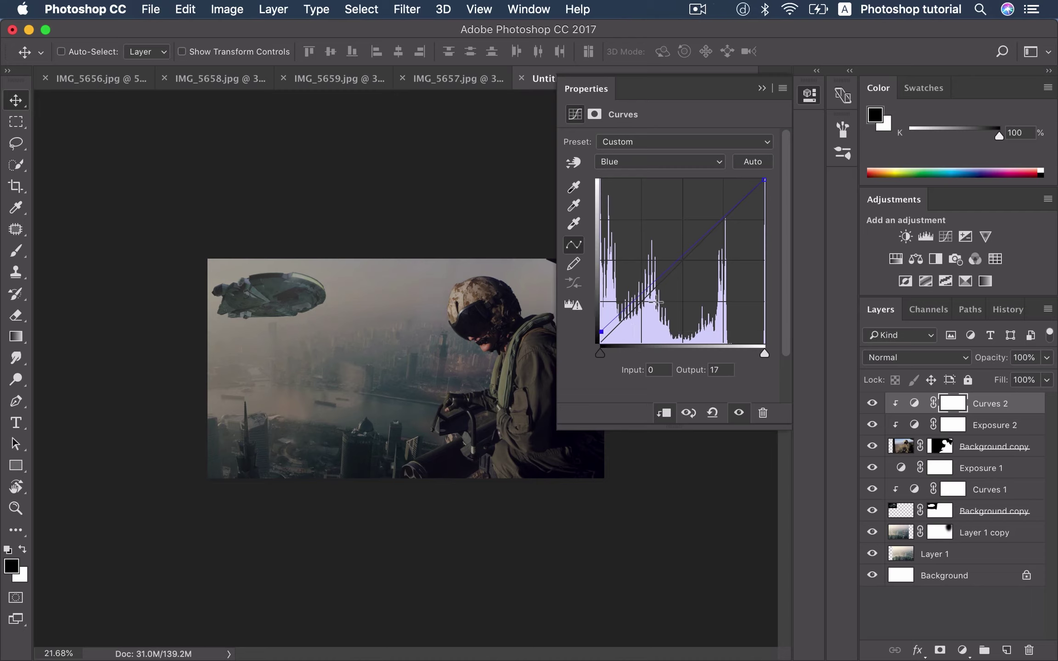
{"action": "left_click", "coordinate": [762, 88]}
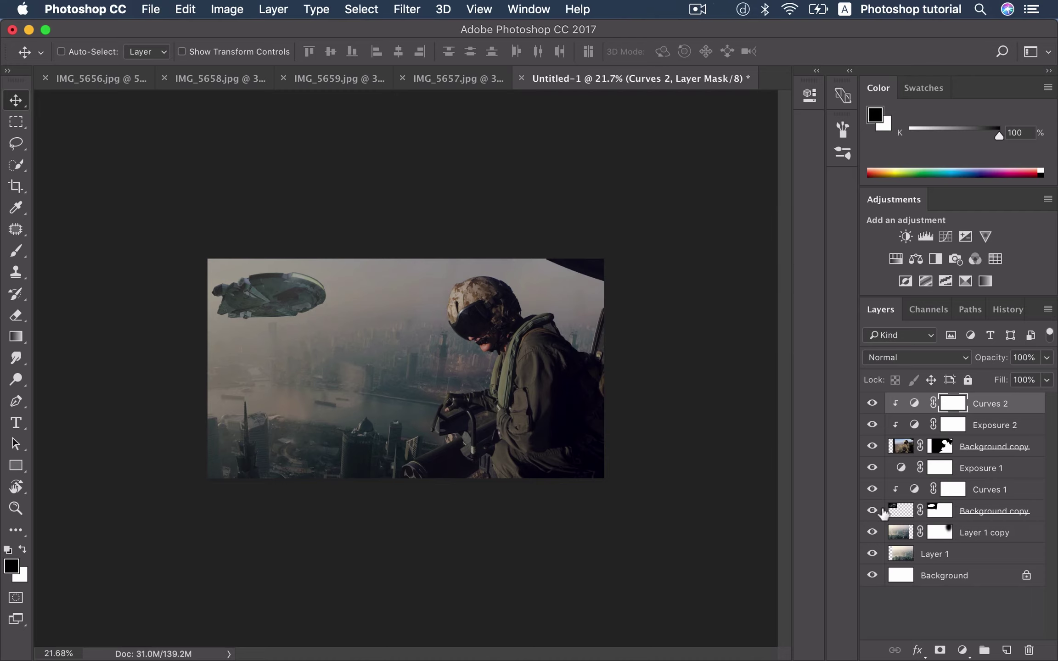
Step: Add a Curves 3 layer over the whole composite, darken the RGB curve and reduce red midtones
{"action": "left_click", "coordinate": [970, 642]}
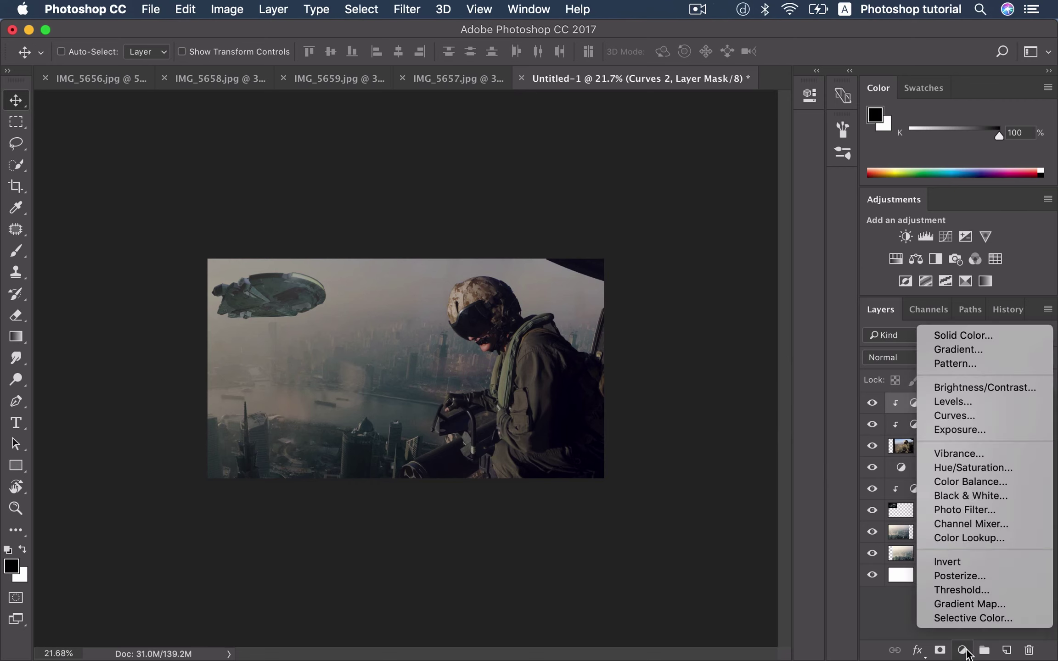
{"action": "left_click", "coordinate": [971, 417]}
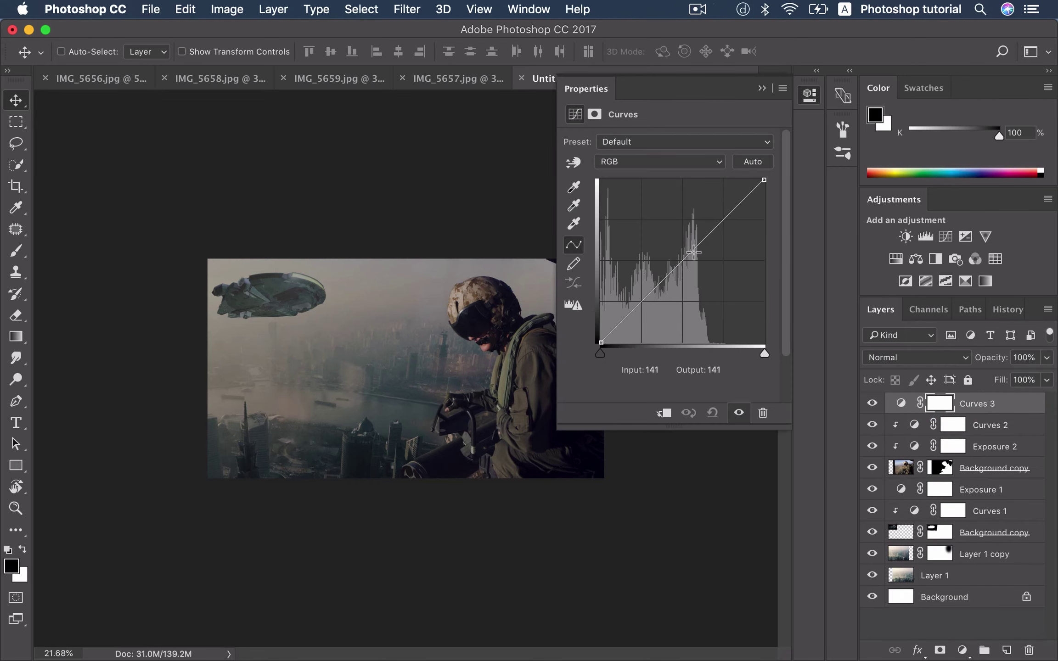
{"action": "left_click_drag", "start_coordinate": [693, 251], "coordinate": [704, 258]}
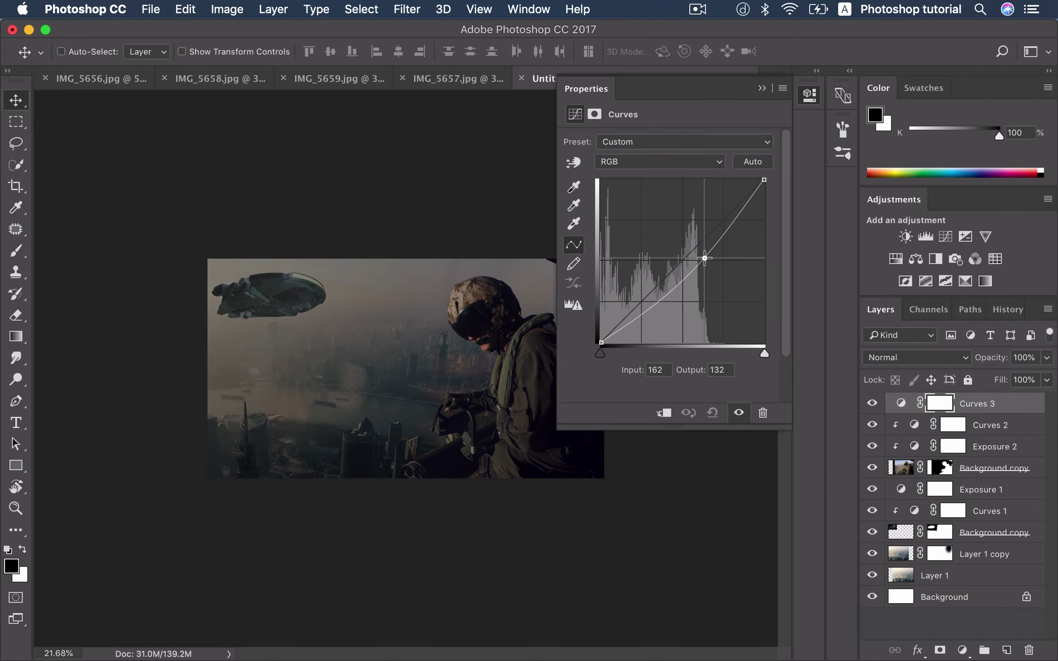
{"action": "left_click_drag", "start_coordinate": [704, 258], "coordinate": [707, 260]}
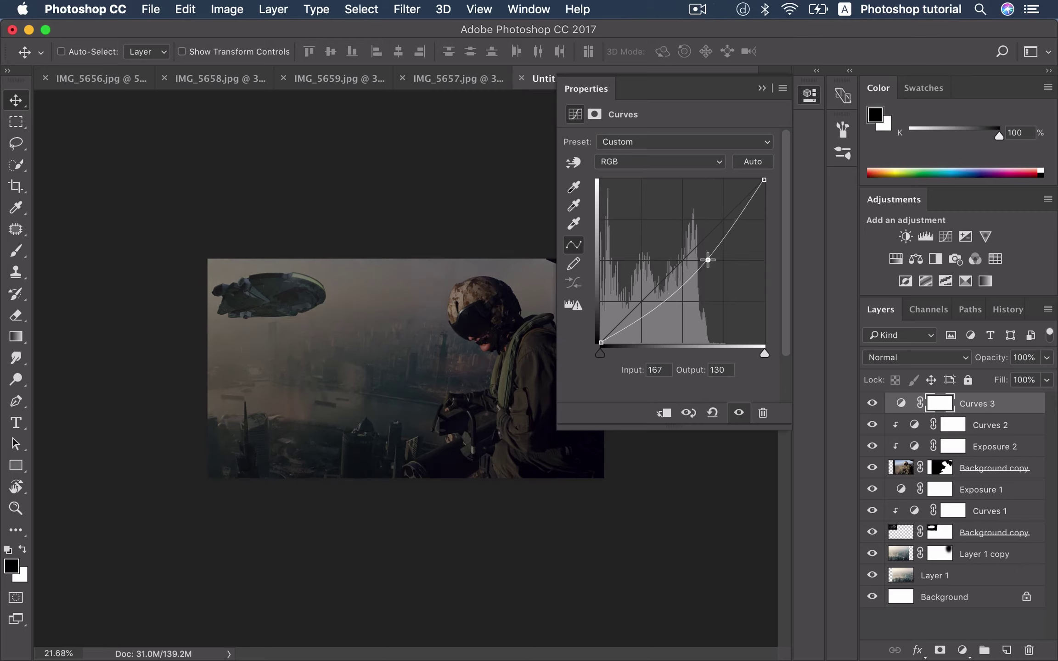
{"action": "left_click", "coordinate": [690, 162]}
{"action": "left_click", "coordinate": [694, 172]}
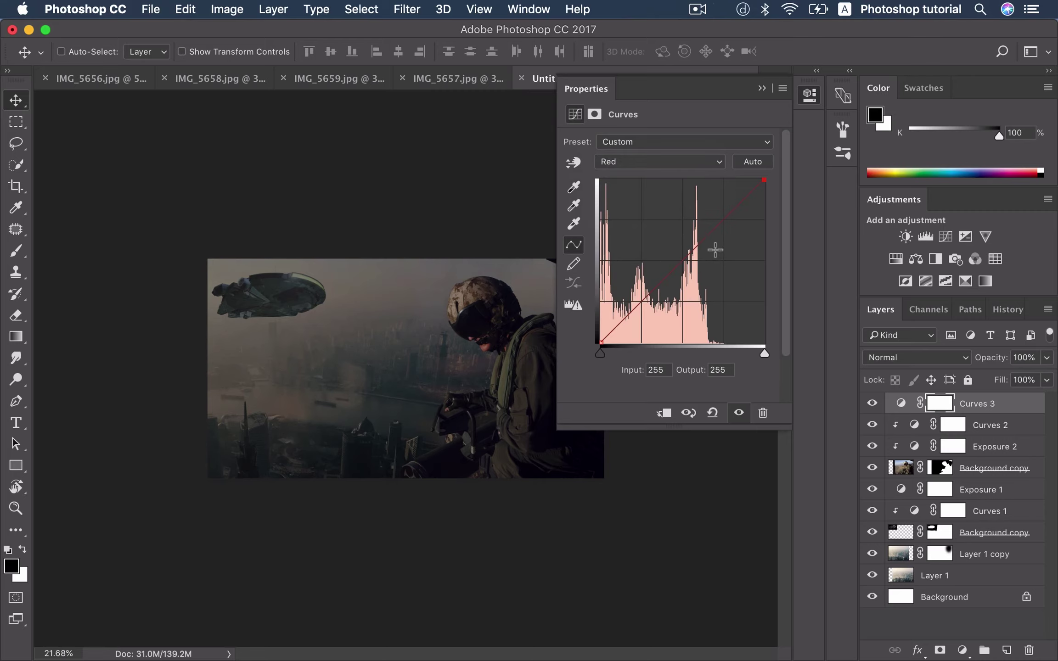
{"action": "left_click_drag", "start_coordinate": [695, 248], "coordinate": [695, 259]}
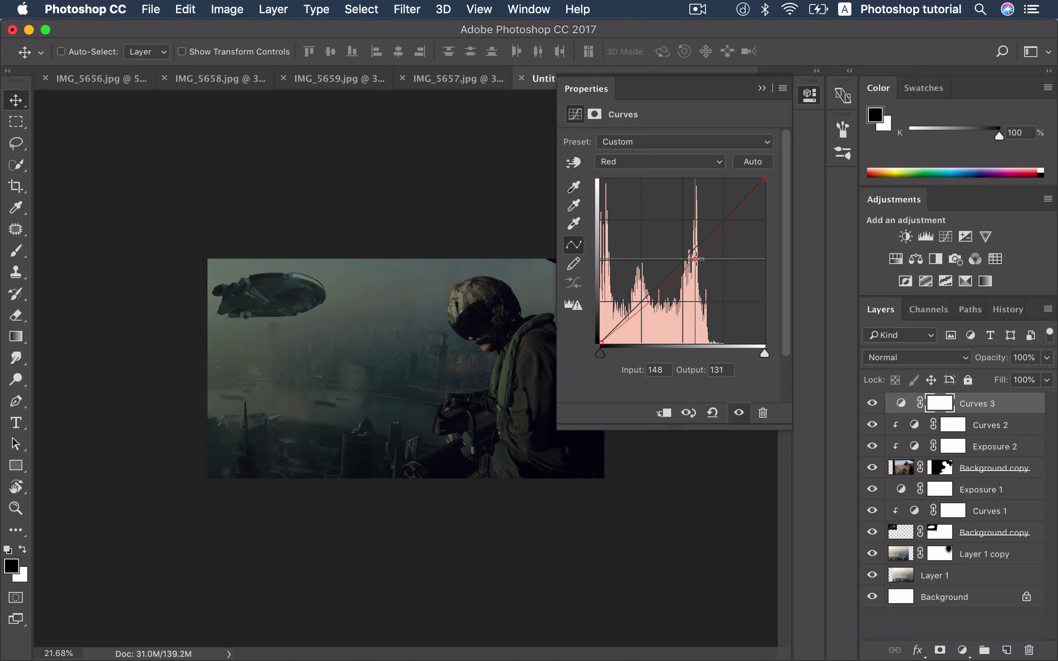
Step: Raise the Blue curve's midtones from 122 to 136, collapse Properties, and select Layer 1 copy
{"action": "left_click", "coordinate": [686, 167]}
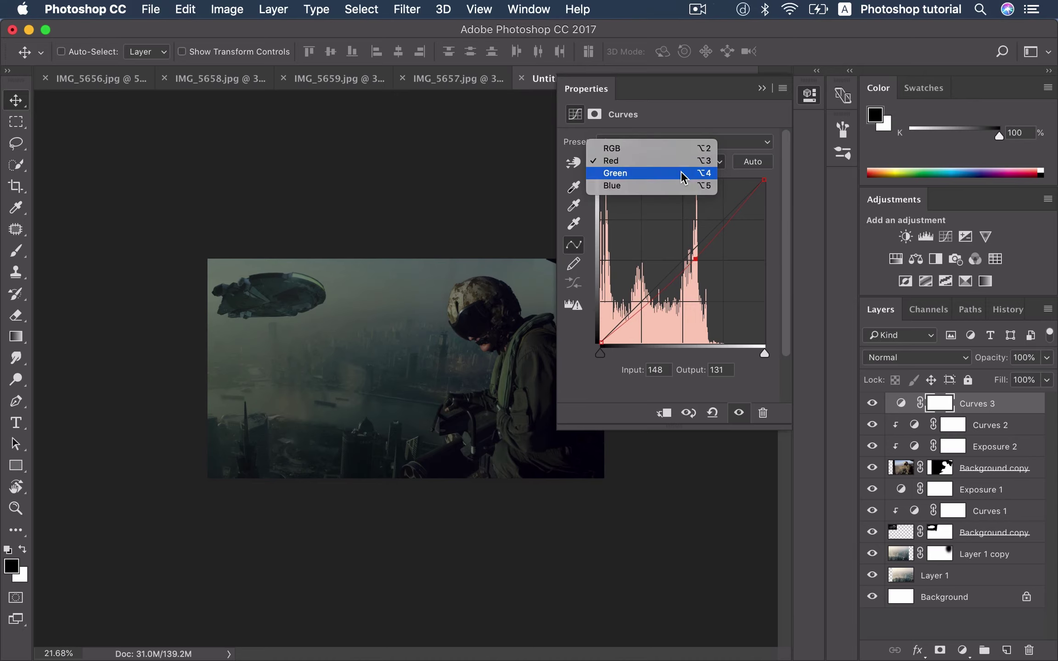
{"action": "left_click", "coordinate": [683, 174]}
{"action": "left_click", "coordinate": [687, 154]}
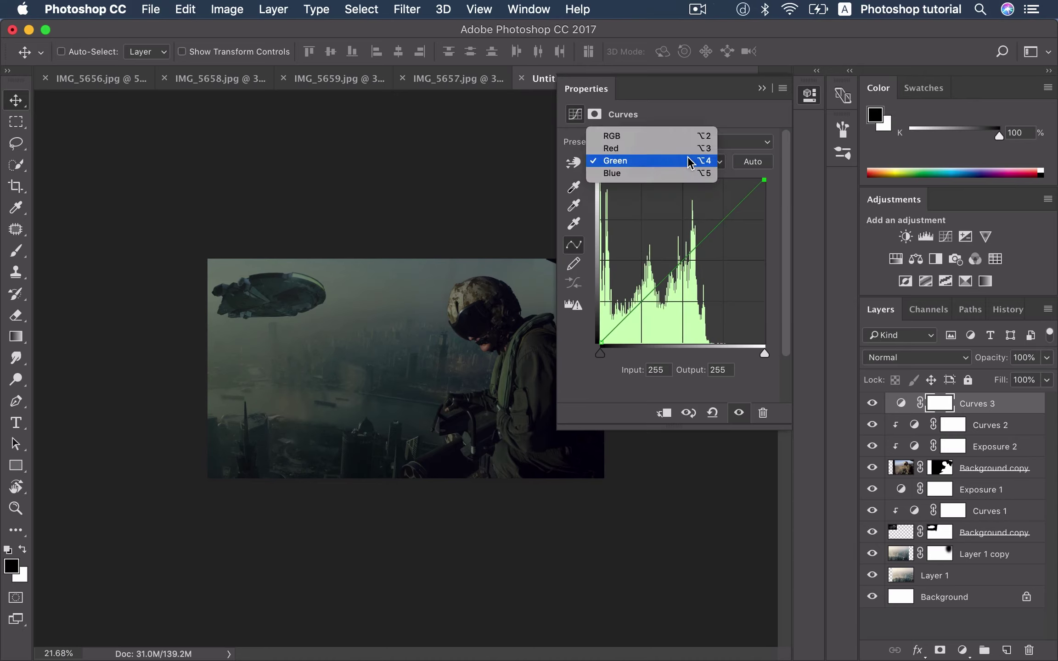
{"action": "left_click", "coordinate": [682, 175]}
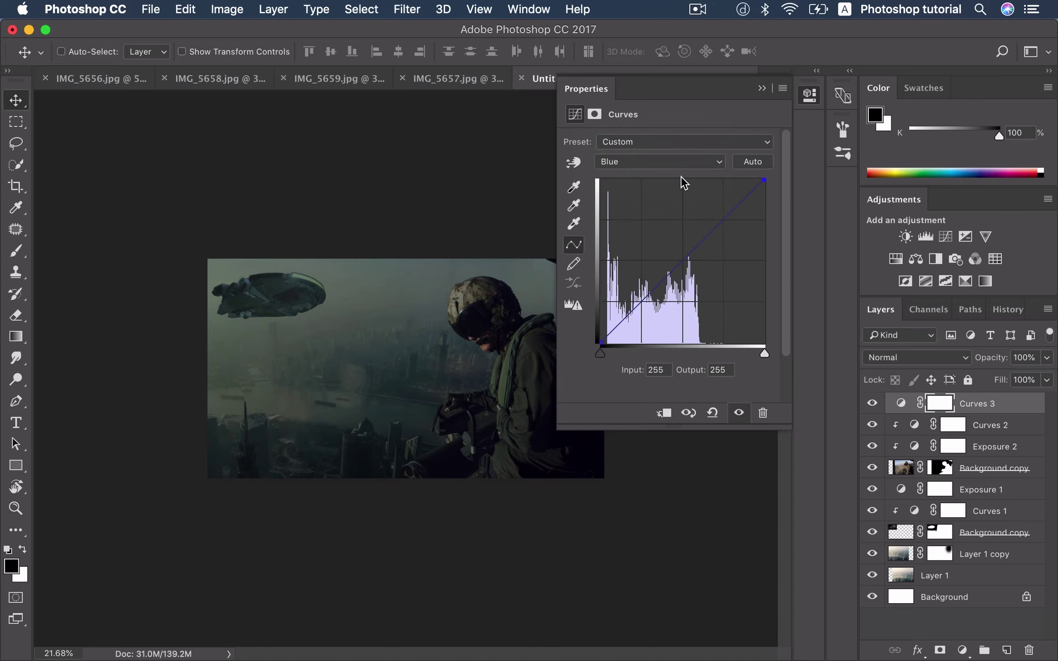
{"action": "left_click_drag", "start_coordinate": [680, 261], "coordinate": [679, 255]}
{"action": "left_click", "coordinate": [762, 87]}
{"action": "left_click", "coordinate": [987, 556]}
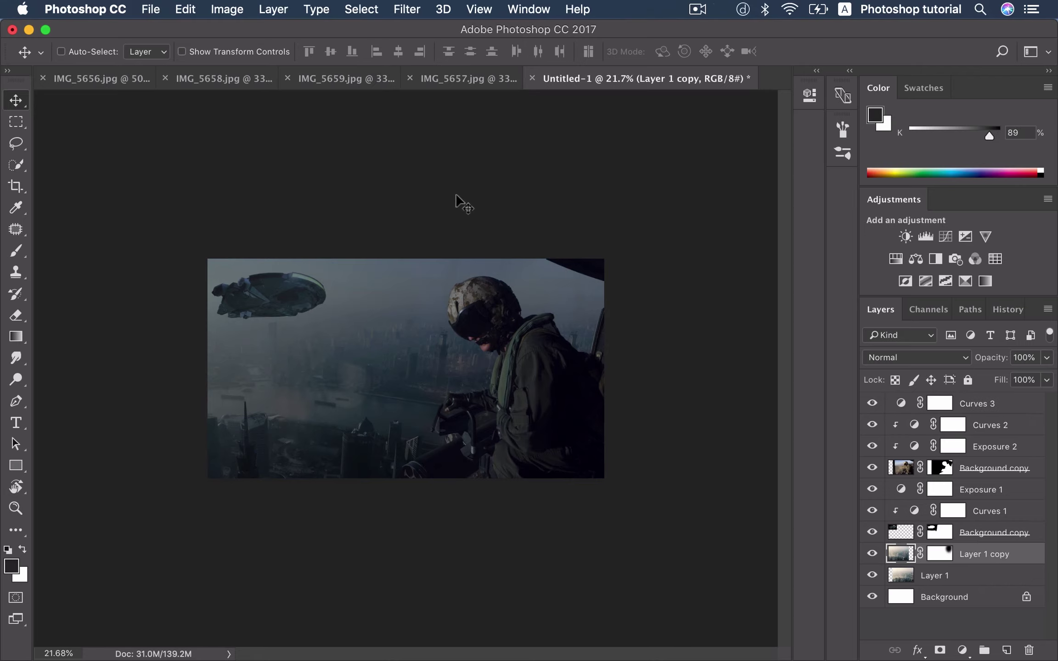
Step: Drag the IMG_5656 fire photo into the Untitled-1 composite as Layer 2
{"action": "left_click", "coordinate": [476, 83]}
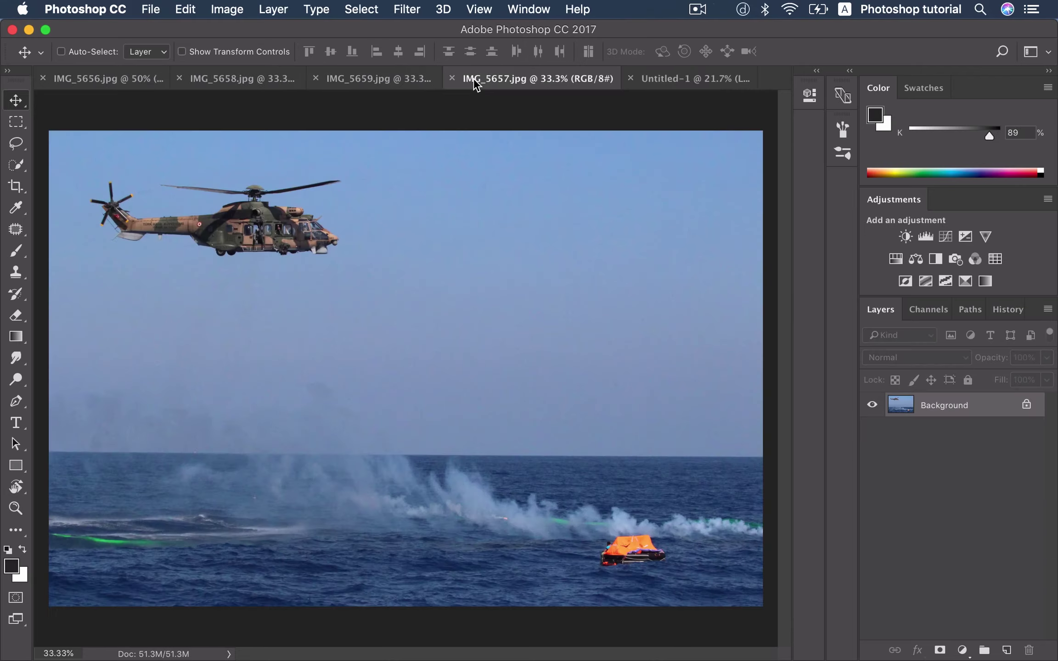
{"action": "left_click", "coordinate": [386, 80]}
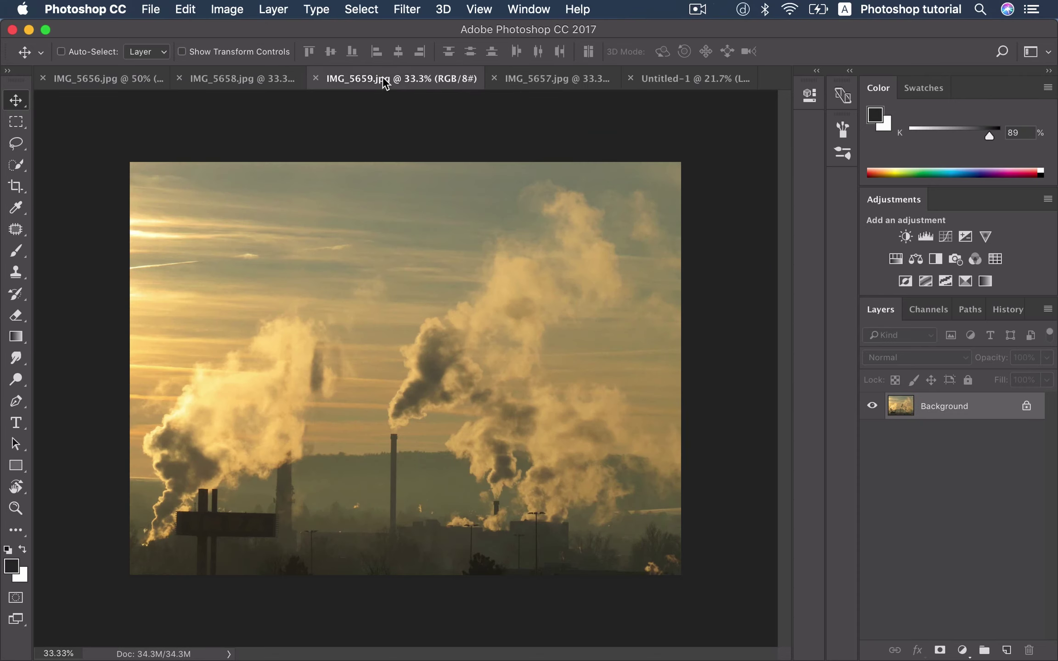
{"action": "left_click", "coordinate": [271, 78]}
{"action": "left_click", "coordinate": [140, 79]}
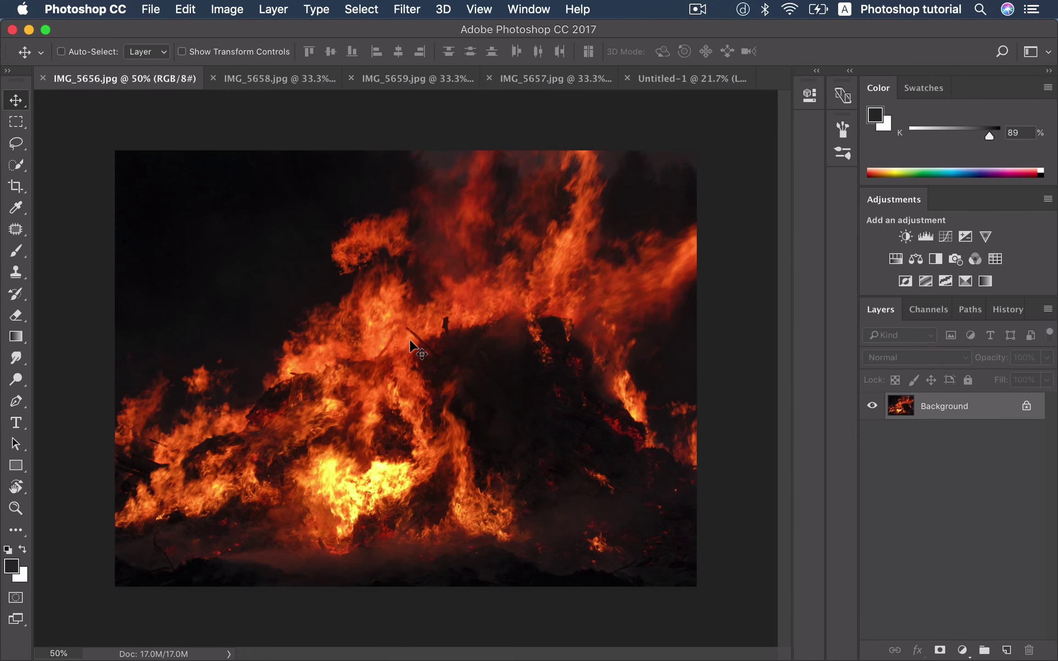
{"action": "scroll", "coordinate": [409, 338], "scroll_direction": "down", "scroll_amount": 1}
{"action": "mouse_move", "coordinate": [419, 308]}
{"action": "left_mouse_down"}
{"action": "mouse_move", "coordinate": [671, 84]}
{"action": "mouse_move", "coordinate": [453, 315]}
{"action": "left_mouse_up"}
{"action": "left_click_drag", "start_coordinate": [364, 353], "coordinate": [368, 355]}
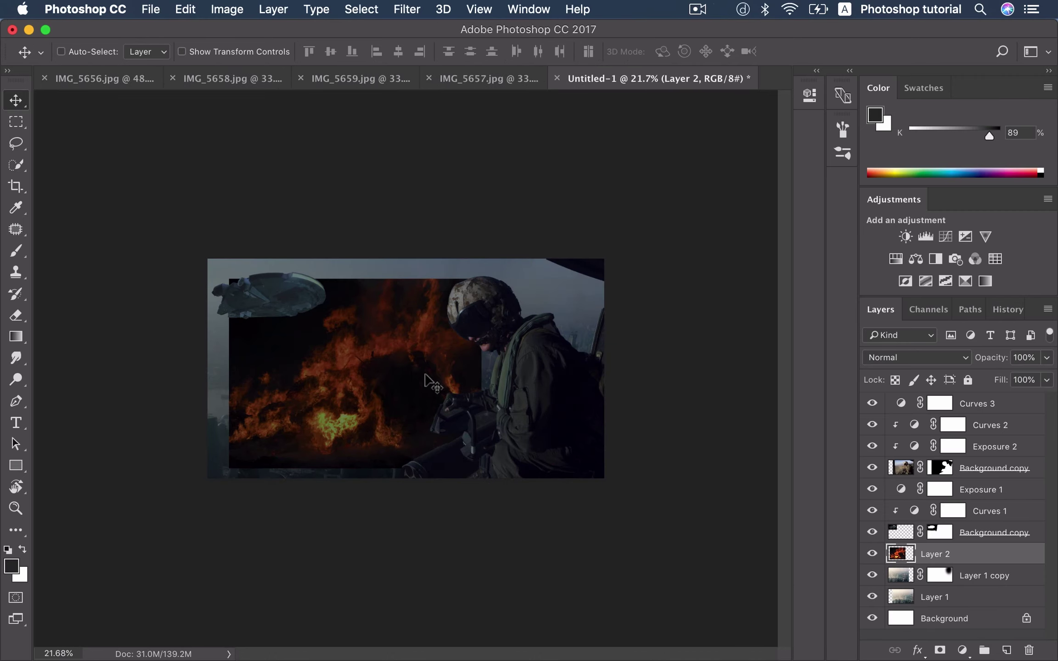
Step: Duplicate the fire layer and hide the original Layer 2, keeping Layer 2 copy visible
{"action": "key", "text": "ctrl+t"}
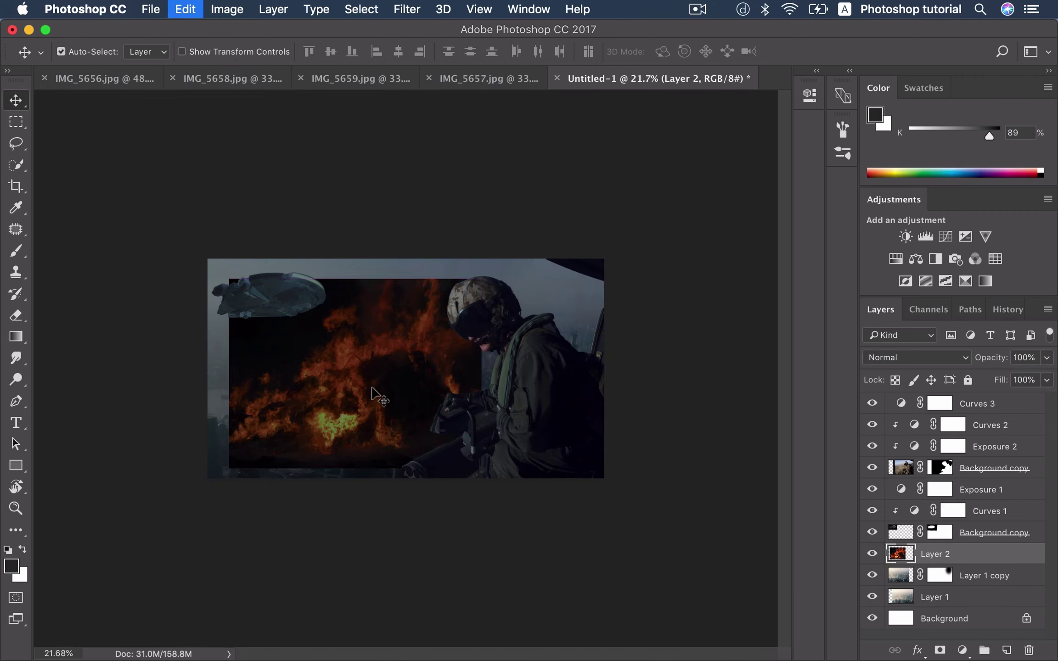
{"action": "left_click_drag", "start_coordinate": [485, 273], "coordinate": [436, 309]}
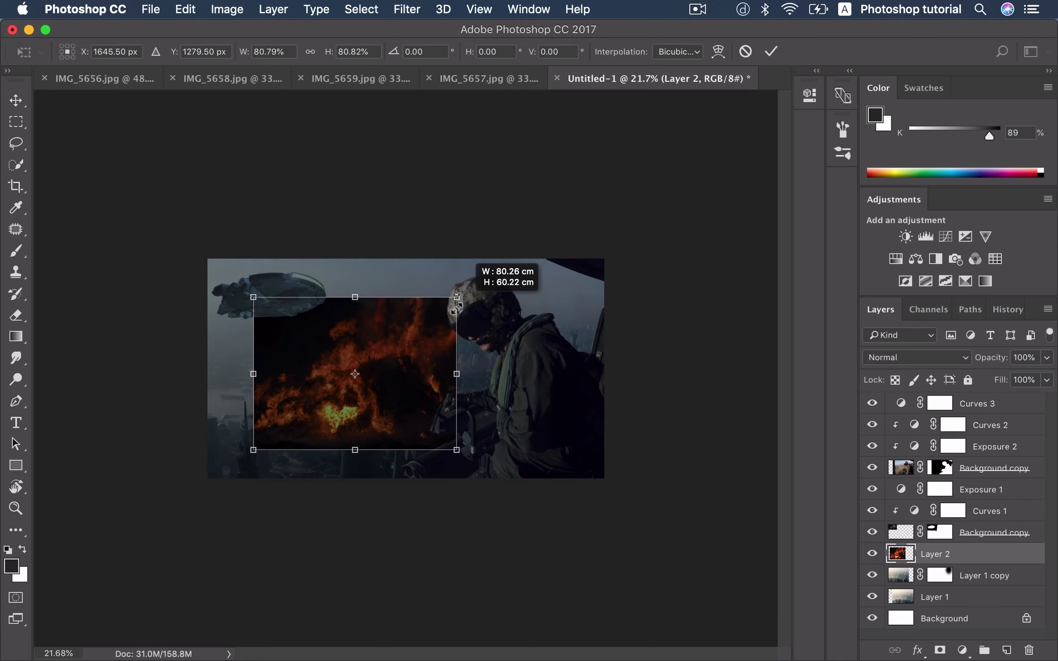
{"action": "key", "text": "Escape"}
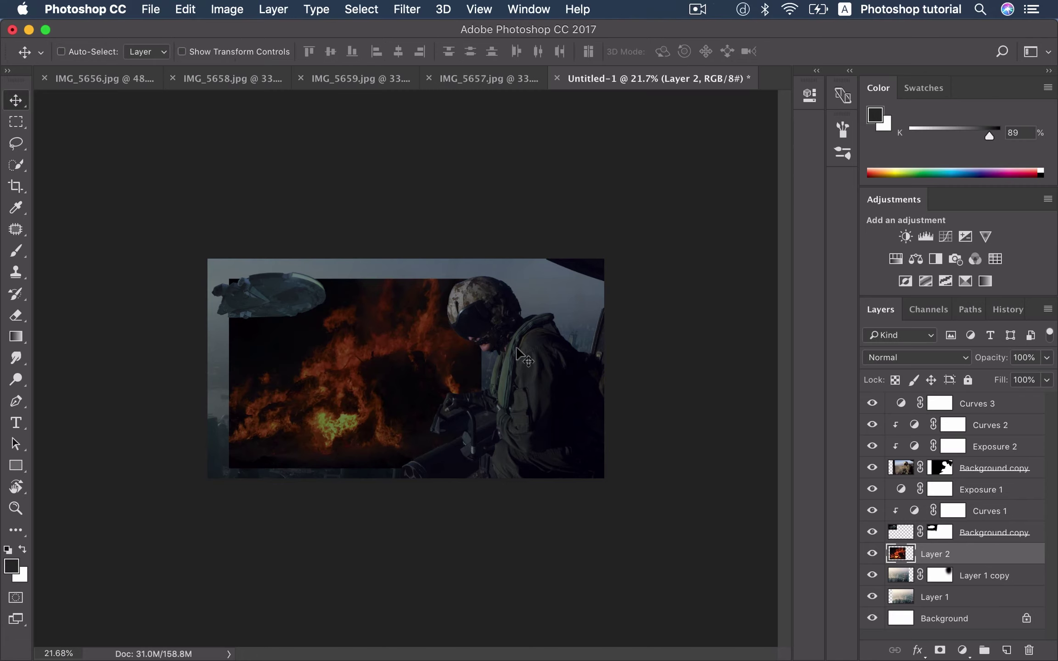
{"action": "key", "text": "ctrl+j"}
{"action": "left_click", "coordinate": [871, 554]}
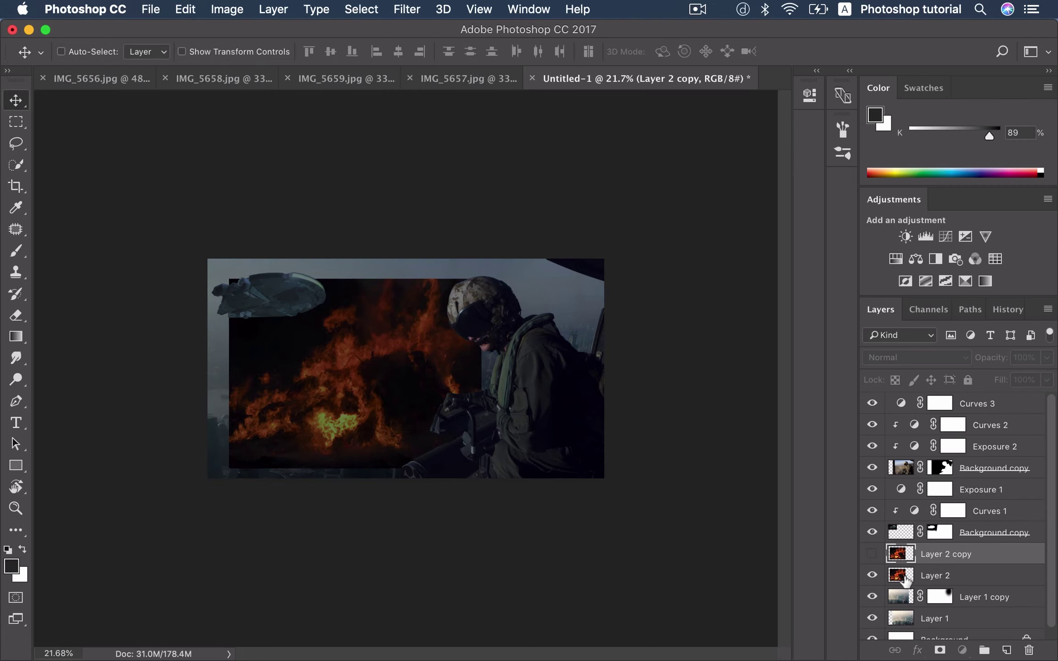
{"action": "left_click", "coordinate": [872, 553]}
{"action": "left_click", "coordinate": [871, 575]}
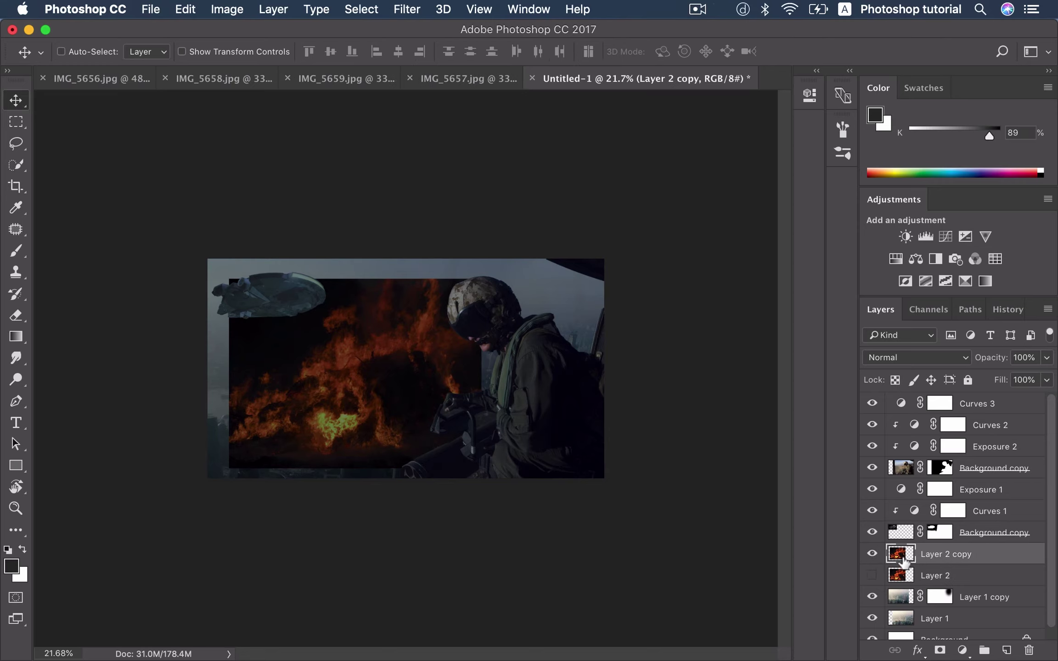
Step: Scale Layer 2 copy to about 47% and move it to the image's left edge
{"action": "key", "text": "ctrl+t"}
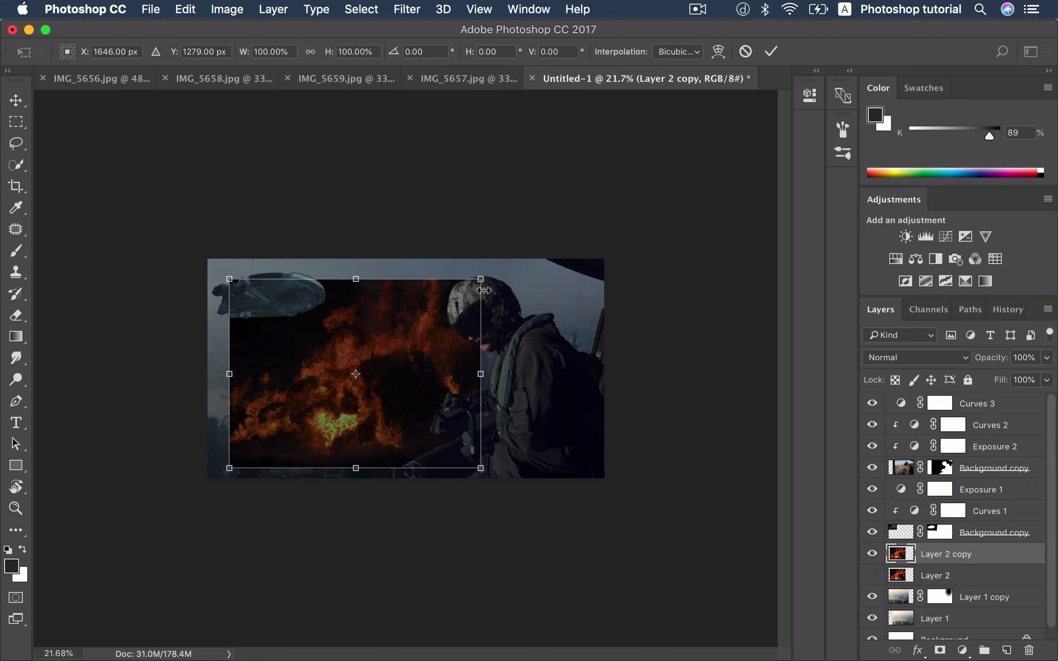
{"action": "left_click_drag", "start_coordinate": [480, 281], "coordinate": [401, 330]}
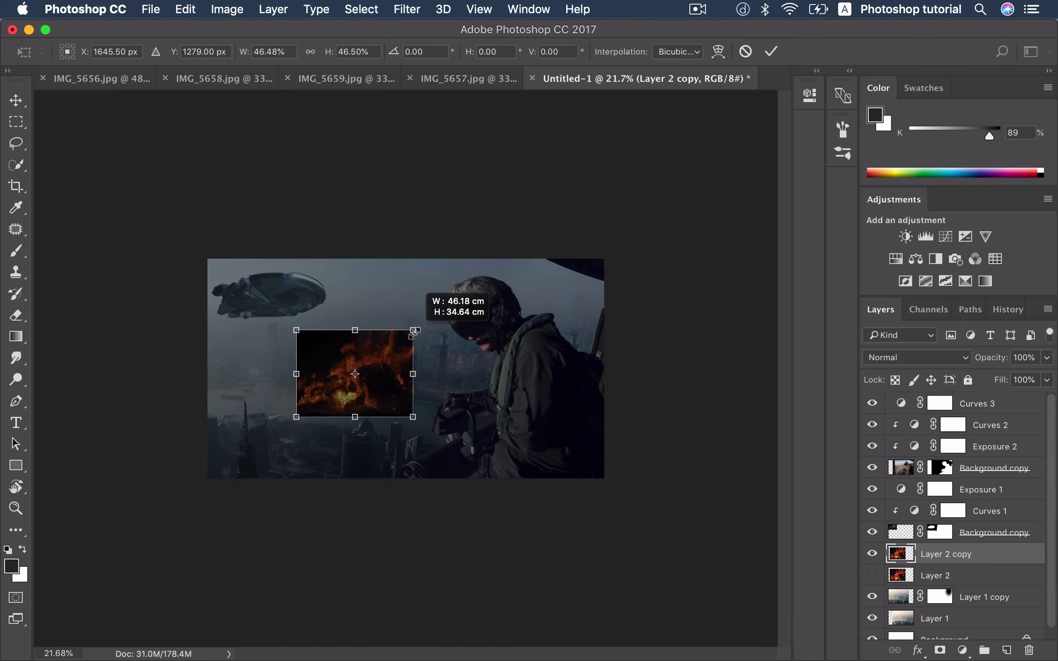
{"action": "left_click_drag", "start_coordinate": [401, 331], "coordinate": [414, 329]}
{"action": "left_click_drag", "start_coordinate": [380, 382], "coordinate": [292, 359]}
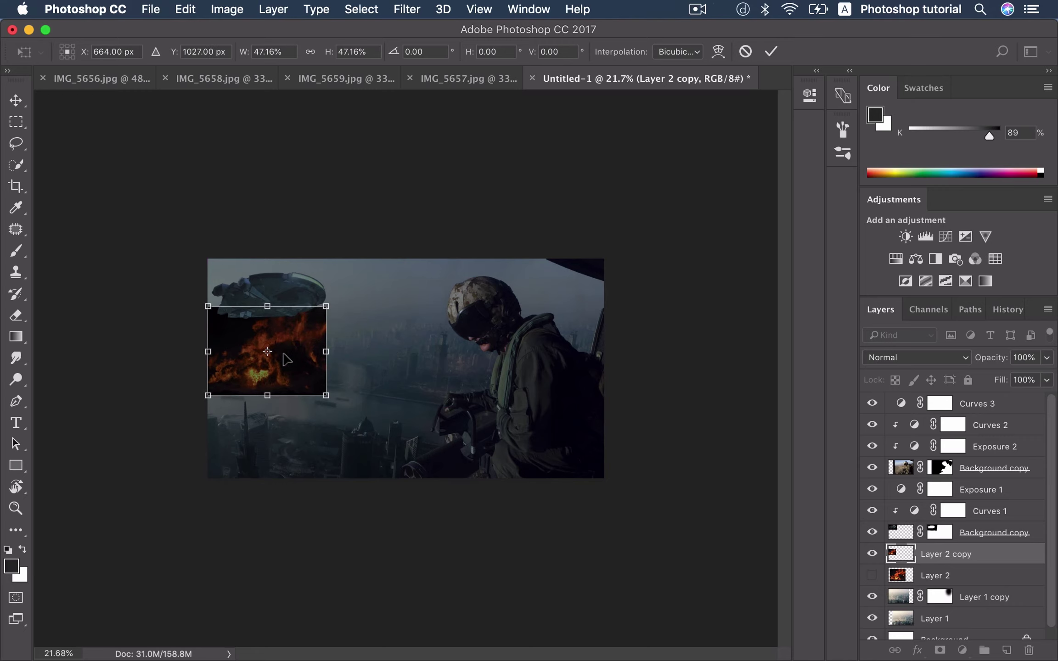
{"action": "key", "text": "Return"}
Step: Set the fire layer to Screen blend mode and squash it to about 19.5 cm tall
{"action": "left_click", "coordinate": [902, 357]}
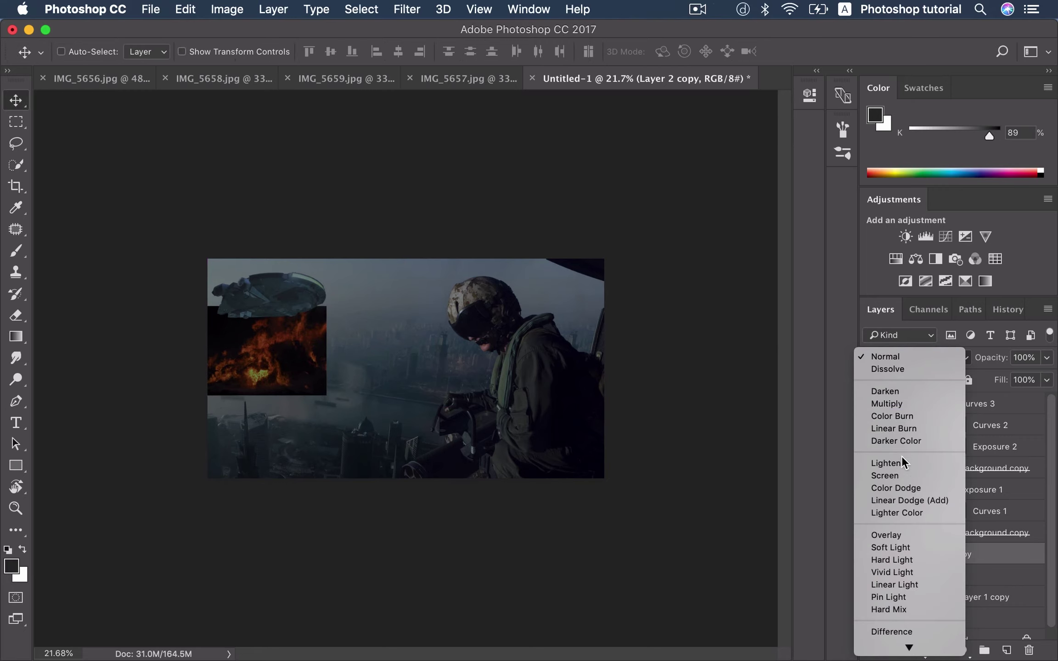
{"action": "left_click", "coordinate": [901, 477]}
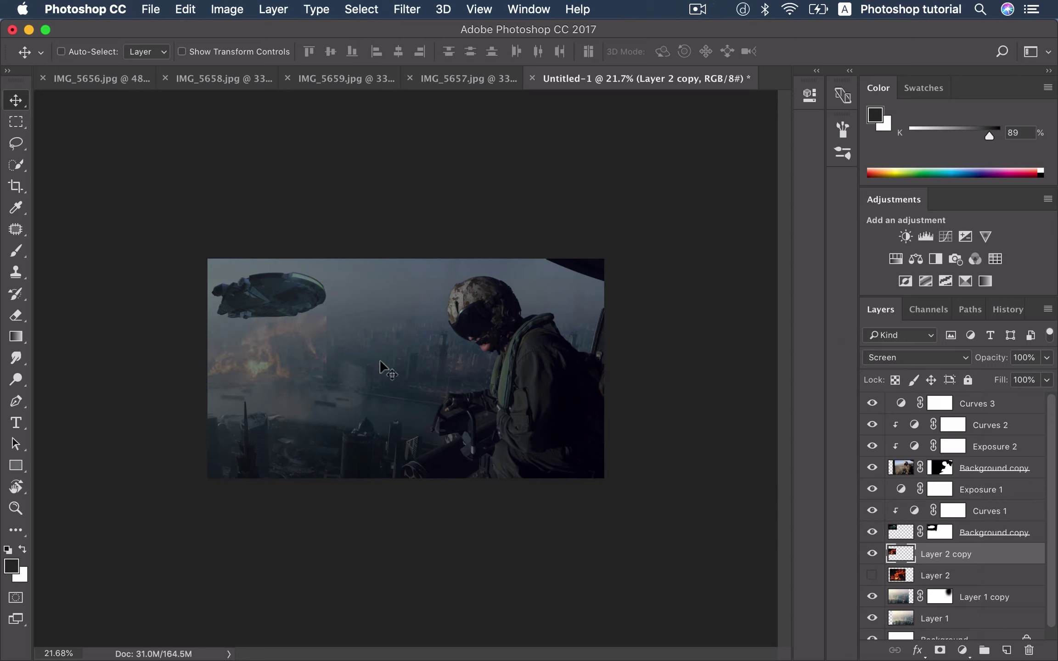
{"action": "key", "text": "ctrl+t"}
{"action": "left_click_drag", "start_coordinate": [267, 298], "coordinate": [269, 338]}
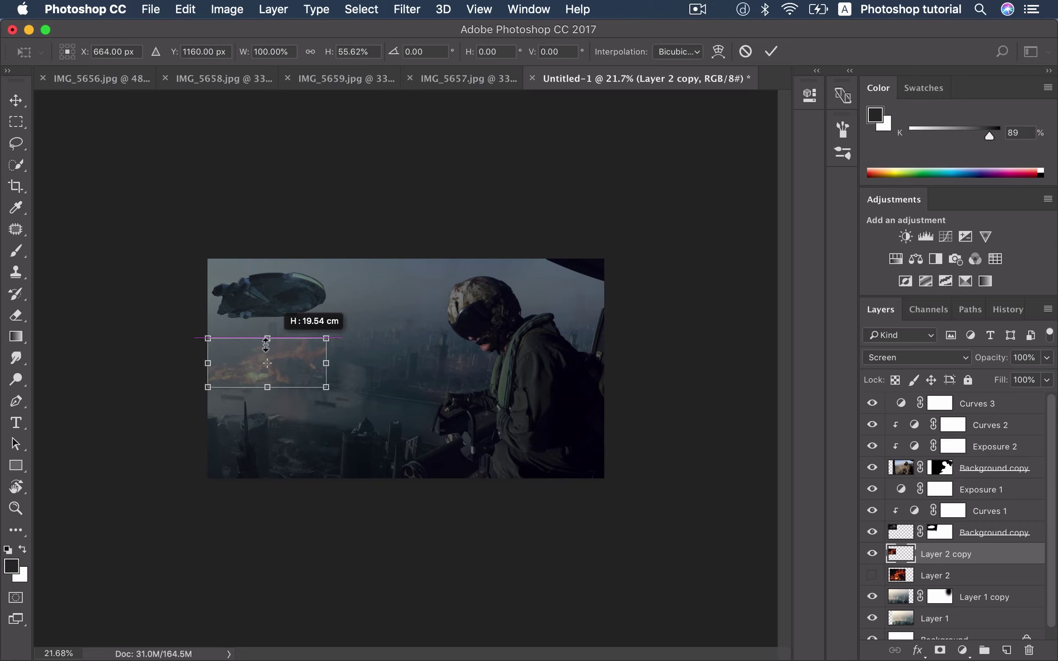
{"action": "left_click_drag", "start_coordinate": [265, 347], "coordinate": [262, 350]}
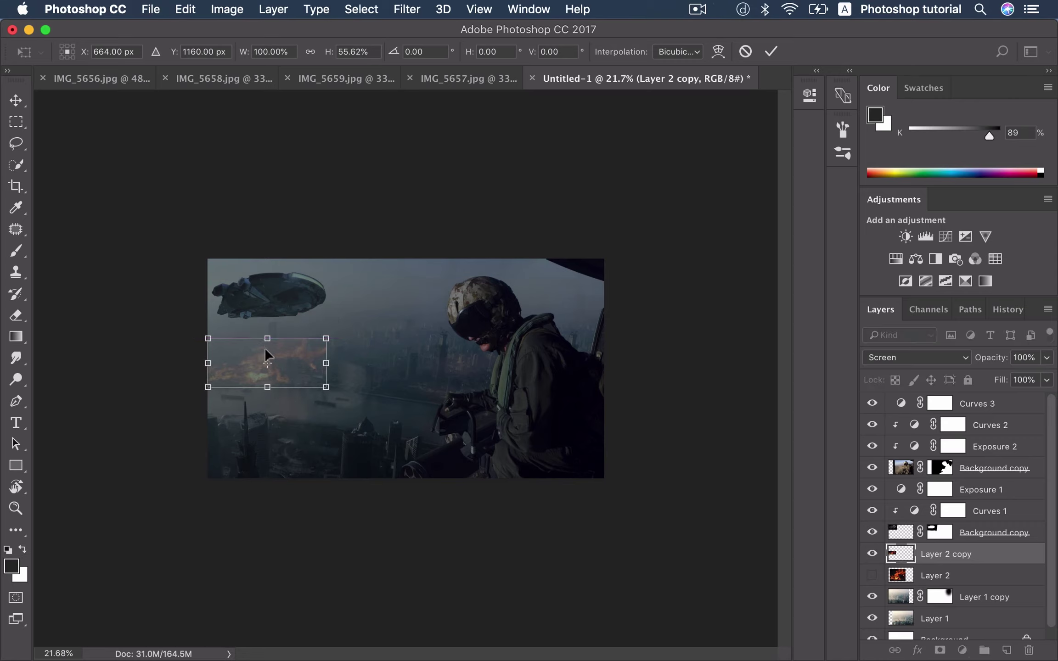
{"action": "key", "text": "Return"}
Step: Raise the fire layer's Levels black input to 24, then shrink it to about 77%
{"action": "scroll", "coordinate": [275, 368], "scroll_direction": "up", "scroll_amount": 2}
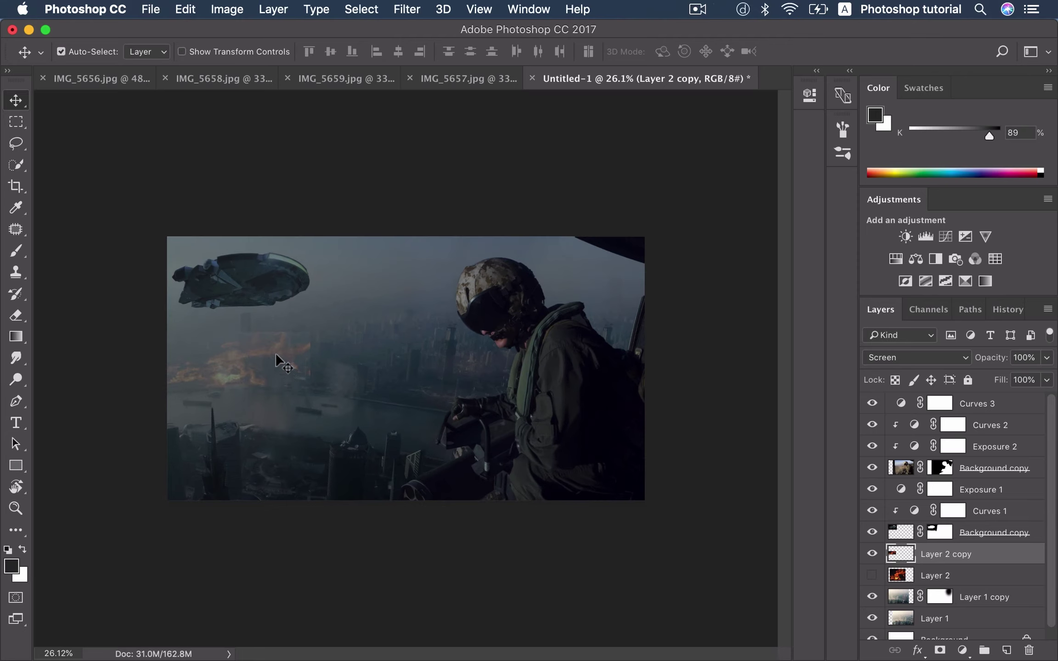
{"action": "key", "text": "ctrl+l"}
{"action": "left_click_drag", "start_coordinate": [672, 512], "coordinate": [691, 512]}
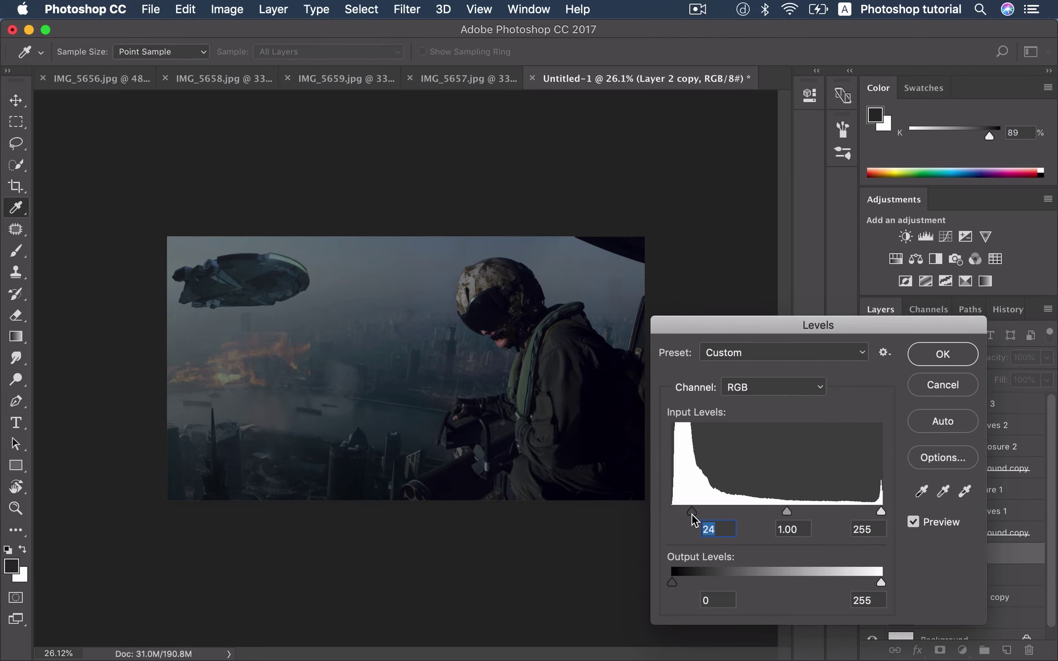
{"action": "left_click", "coordinate": [936, 358]}
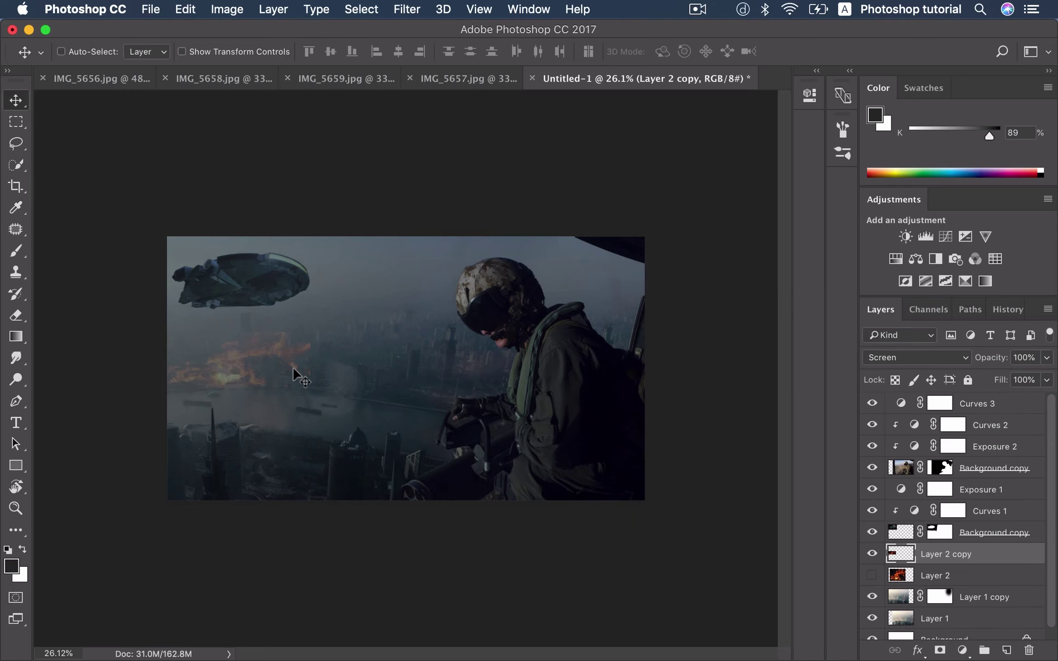
{"action": "key", "text": "ctrl+t"}
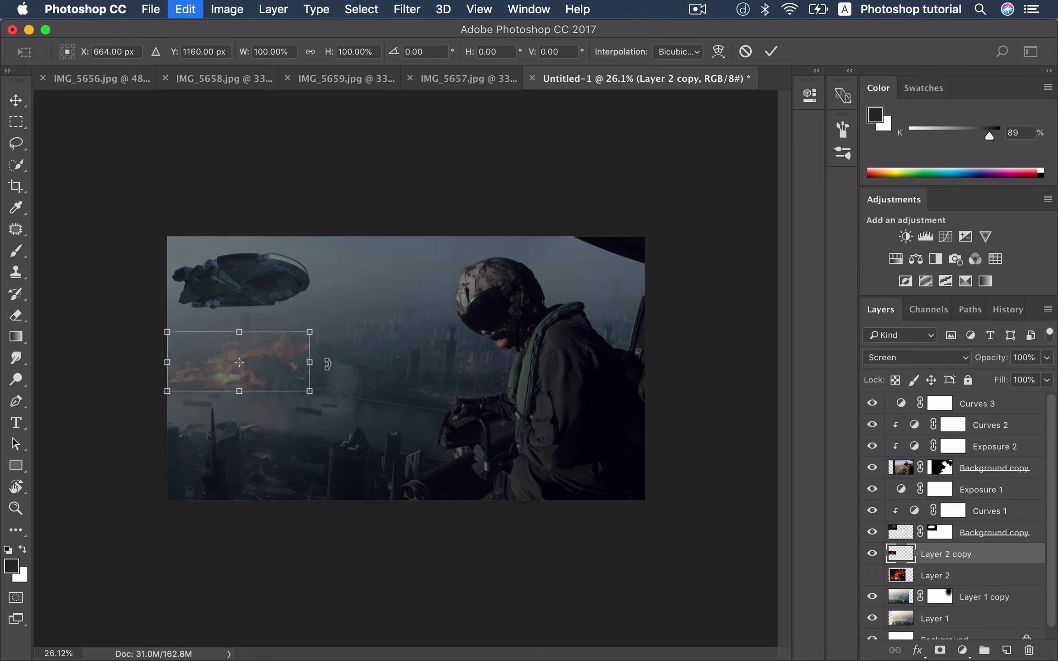
{"action": "left_click_drag", "start_coordinate": [309, 327], "coordinate": [273, 327]}
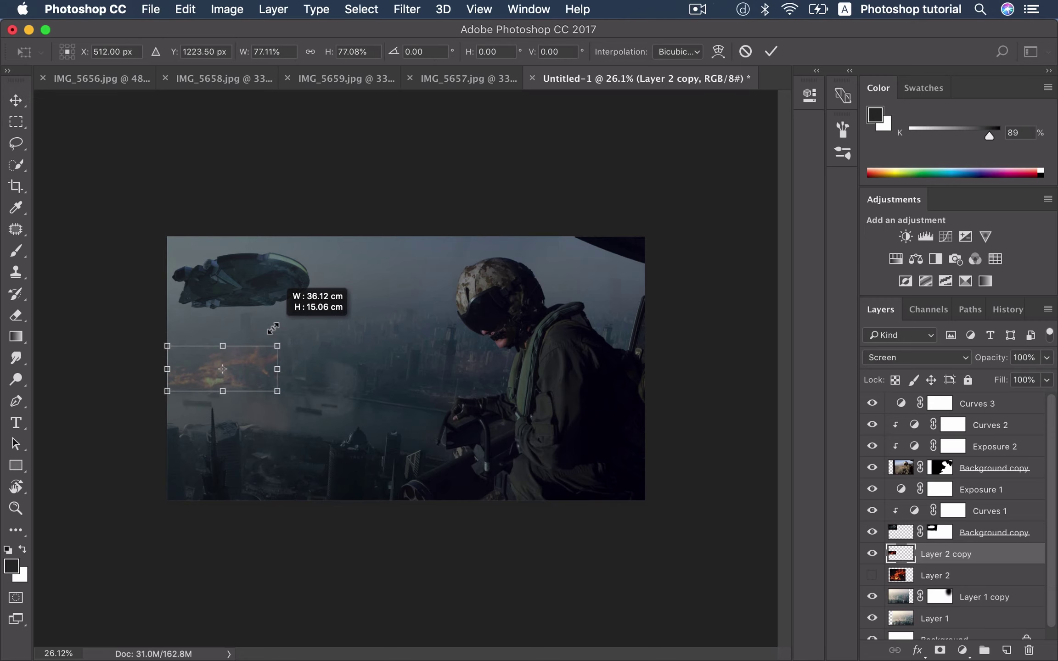
{"action": "key", "text": "Return"}
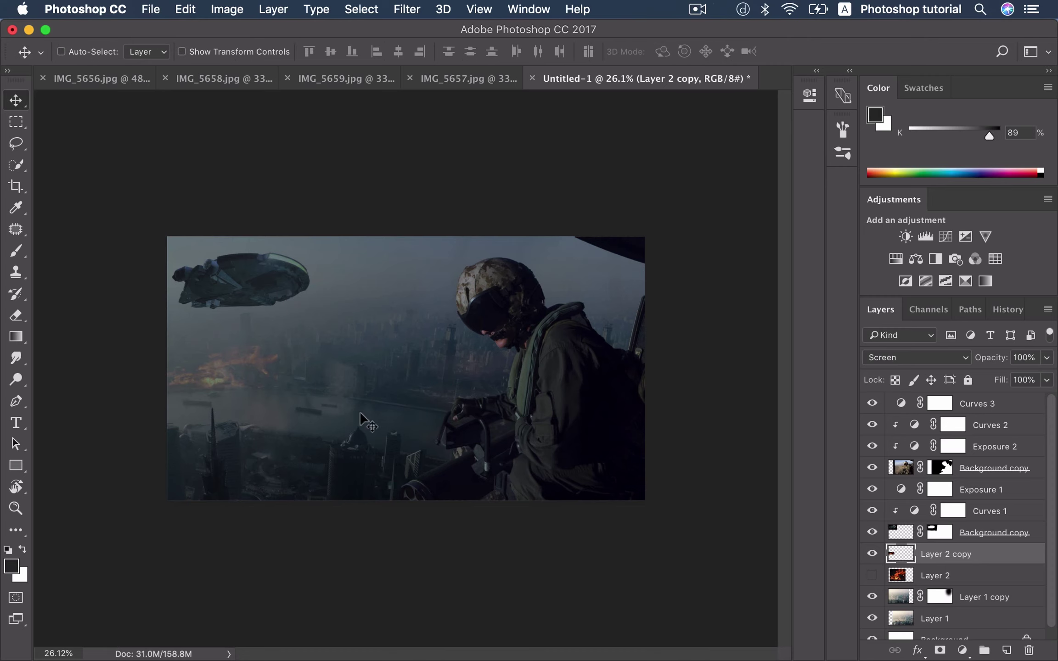
Step: Mask Layer 2 copy and paint out the fire edges with a smaller soft 30% black brush
{"action": "left_click", "coordinate": [939, 651]}
{"action": "scroll", "coordinate": [255, 420], "scroll_direction": "up", "scroll_amount": 3}
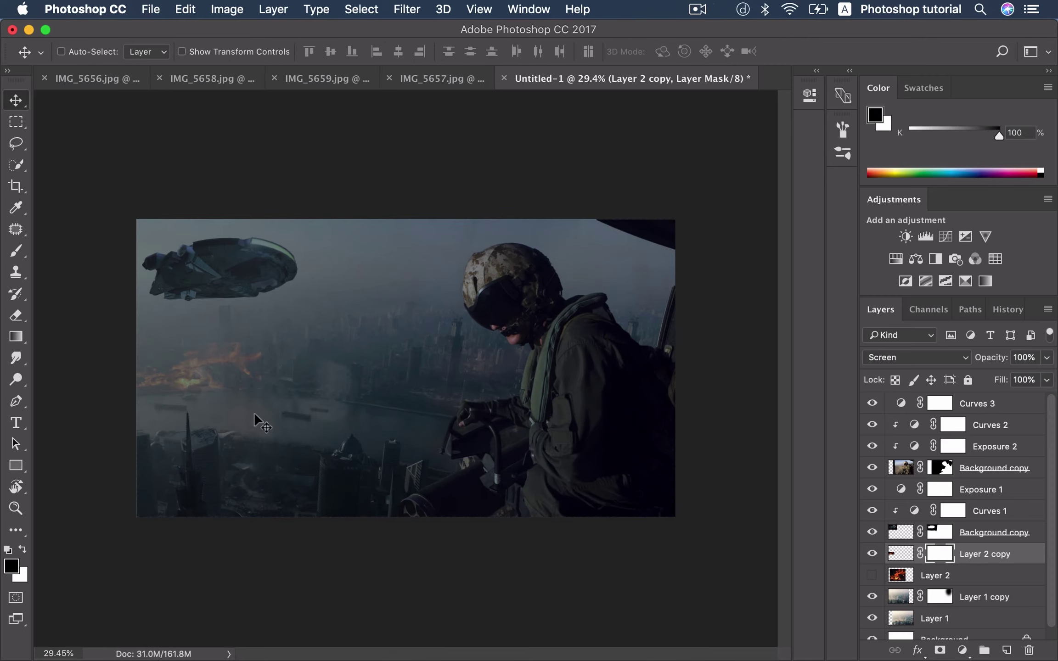
{"action": "key", "text": "b"}
{"action": "key", "text": "bracketleft"}
{"action": "key", "text": "bracketleft"}
{"action": "key", "text": "bracketleft"}
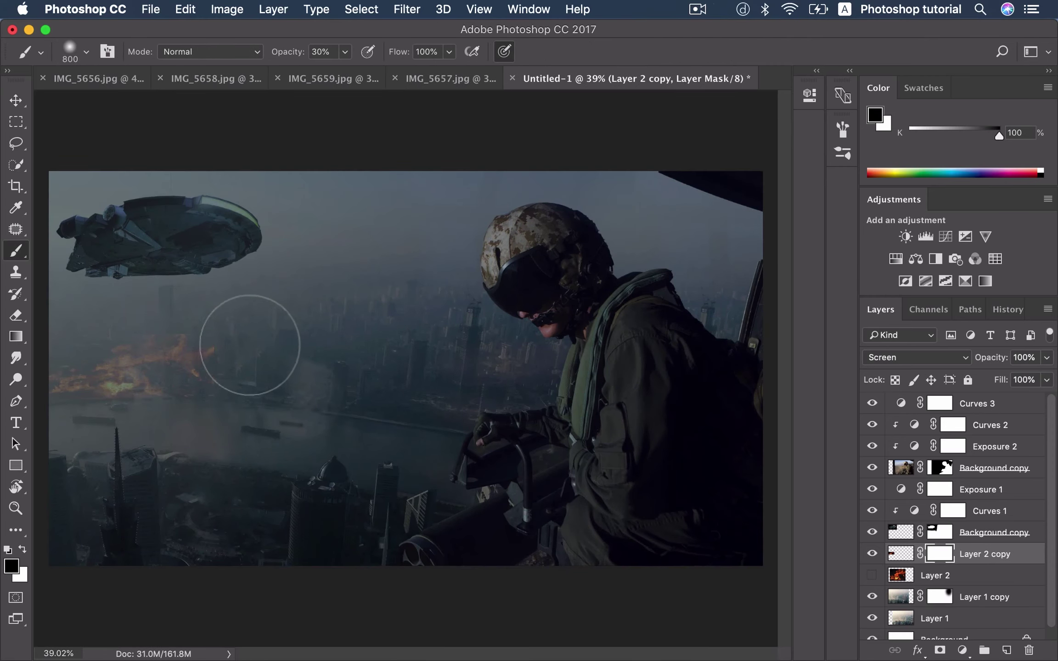
{"action": "key", "text": "bracketleft"}
{"action": "key", "text": "bracketleft"}
{"action": "key", "text": "bracketleft"}
{"action": "mouse_move", "coordinate": [225, 342]}
{"action": "left_mouse_down"}
{"action": "mouse_move", "coordinate": [227, 377]}
{"action": "mouse_move", "coordinate": [218, 330]}
{"action": "mouse_move", "coordinate": [189, 323]}
{"action": "left_mouse_up"}
{"action": "key", "text": "bracketleft"}
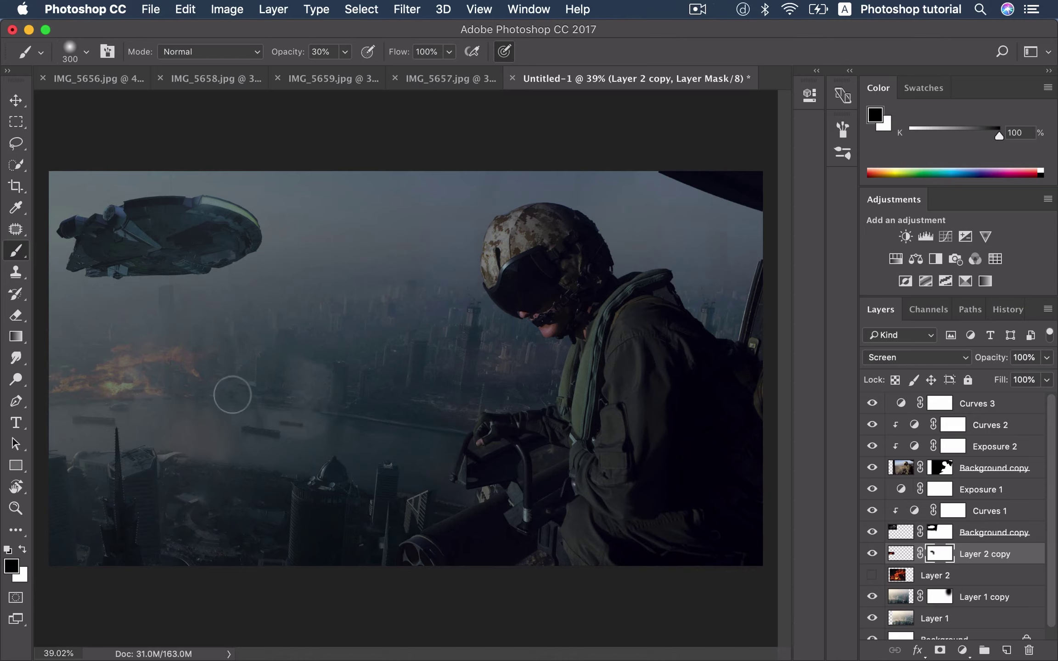
Step: Open the blending options for Layer 2 copy
{"action": "scroll", "coordinate": [253, 374], "scroll_direction": "down", "scroll_amount": 1}
{"action": "scroll", "coordinate": [257, 391], "scroll_direction": "down", "scroll_amount": 2}
{"action": "scroll", "coordinate": [257, 390], "scroll_direction": "down", "scroll_amount": 2}
{"action": "key", "text": "v"}
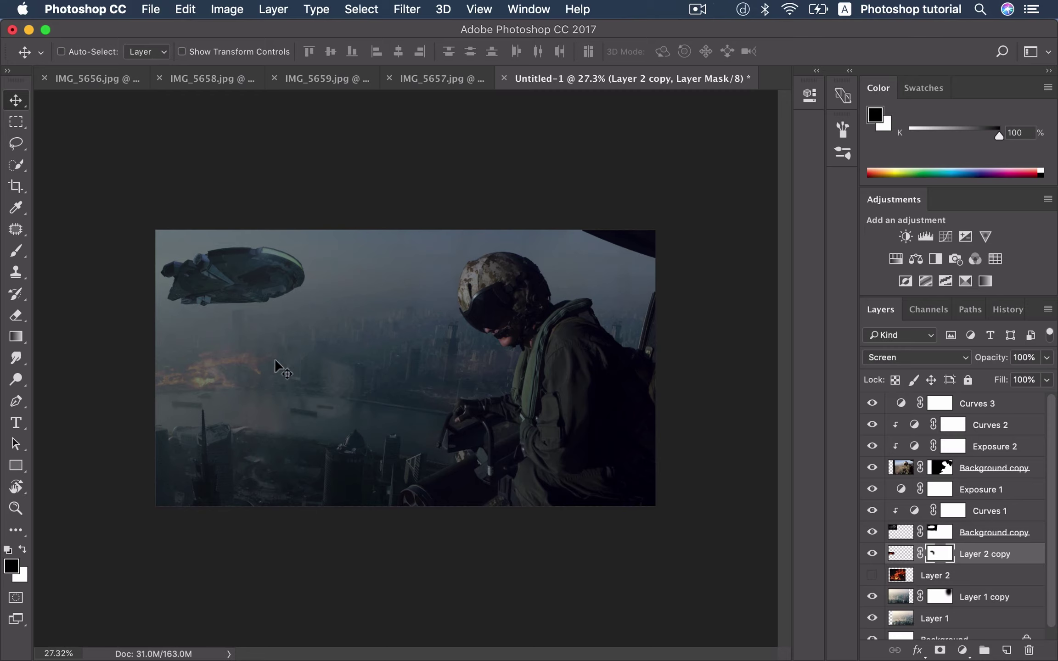
{"action": "double_click", "coordinate": [1028, 556]}
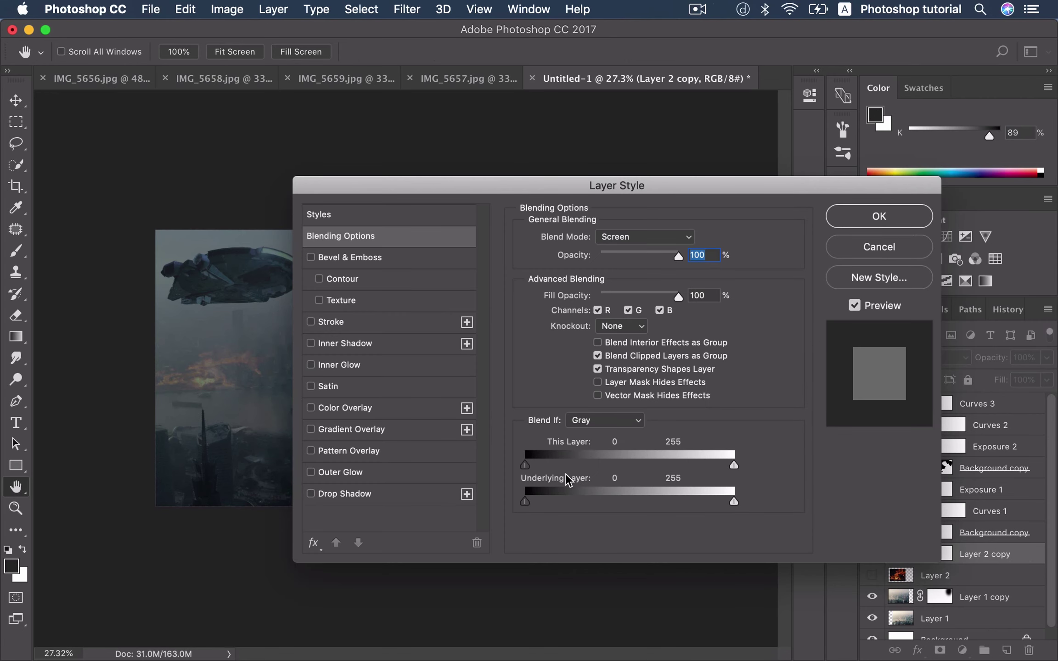
Step: Split the fire layer's Blend If This Layer black slider to 0/180 and apply it
{"action": "key", "text": "alt"}
{"action": "left_click_drag", "start_coordinate": [525, 465], "coordinate": [666, 471]}
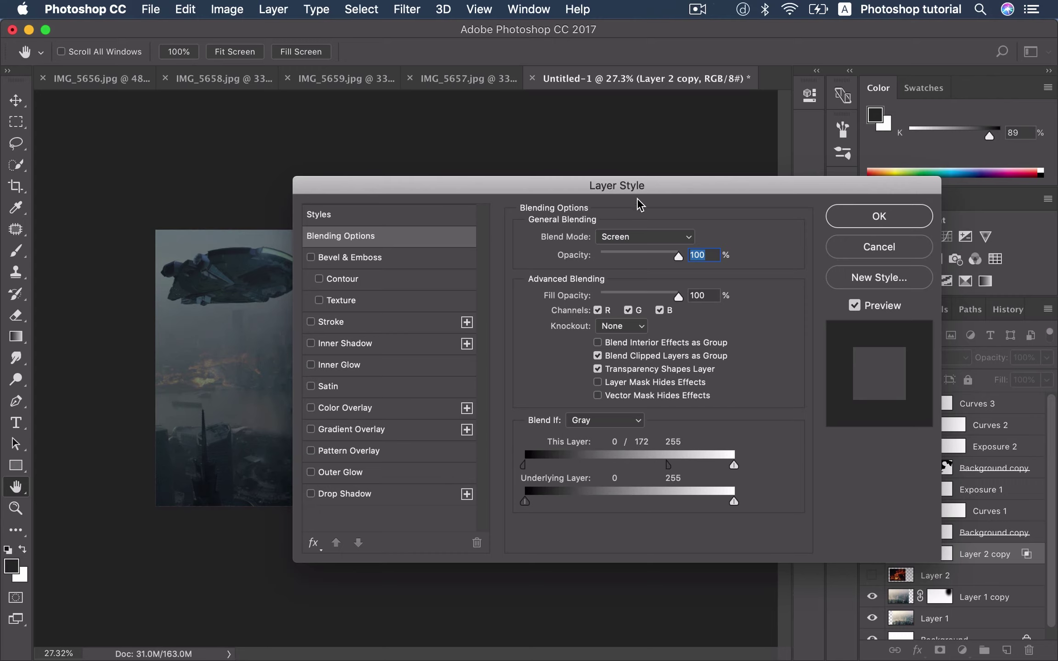
{"action": "left_click_drag", "start_coordinate": [638, 190], "coordinate": [712, 207]}
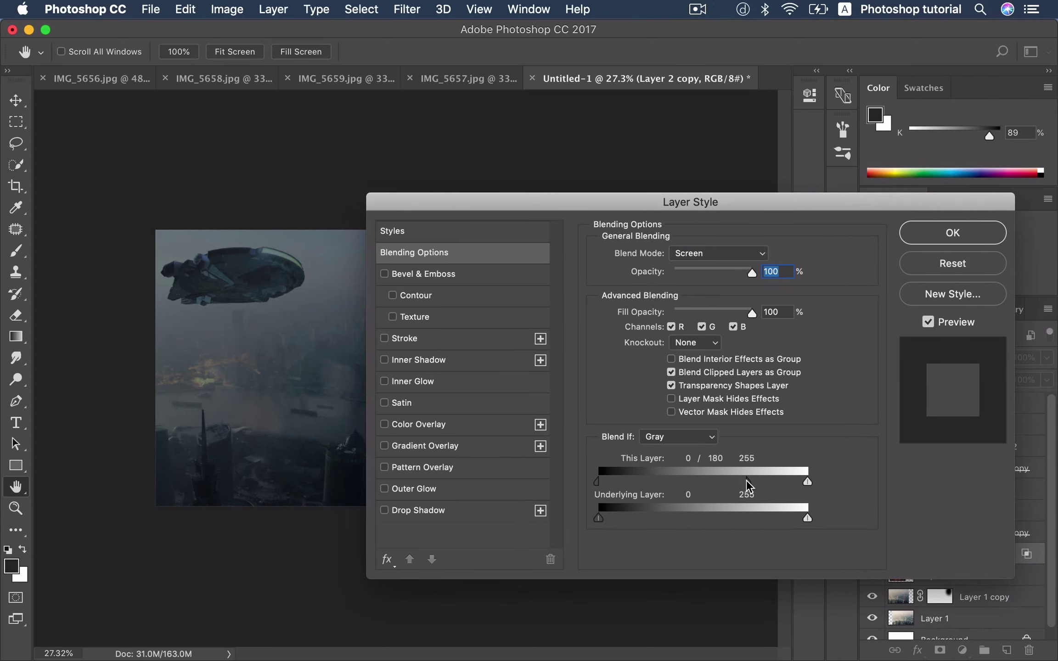
{"action": "left_click", "coordinate": [916, 241]}
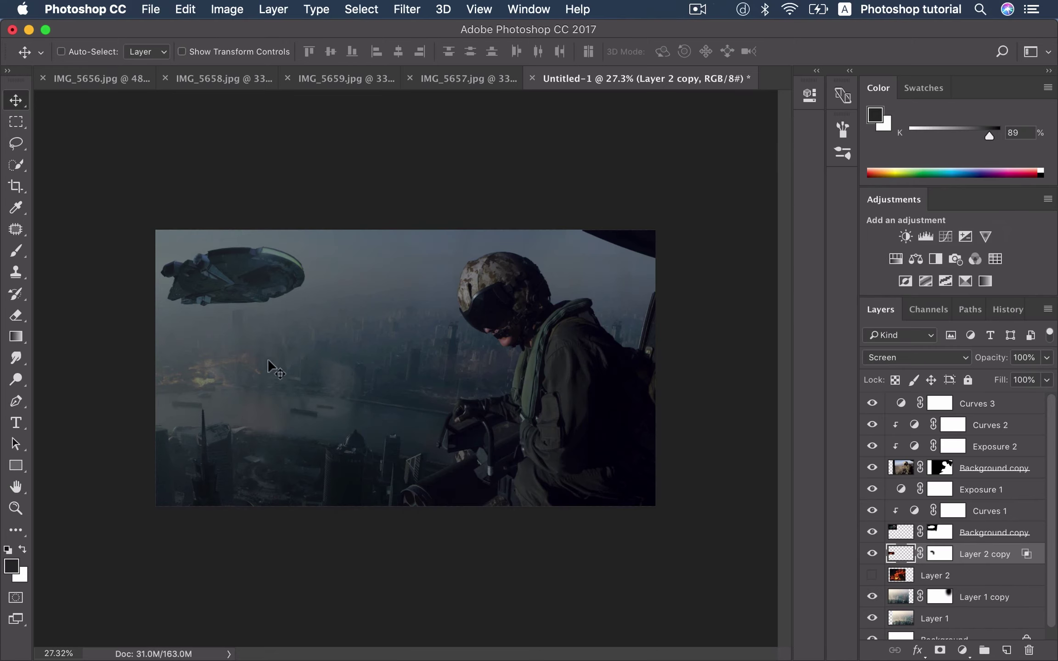
Step: Duplicate the fire to the right as Layer 2 copy 2, flip it horizontally and reposition it
{"action": "left_click_drag", "start_coordinate": [230, 372], "coordinate": [350, 366]}
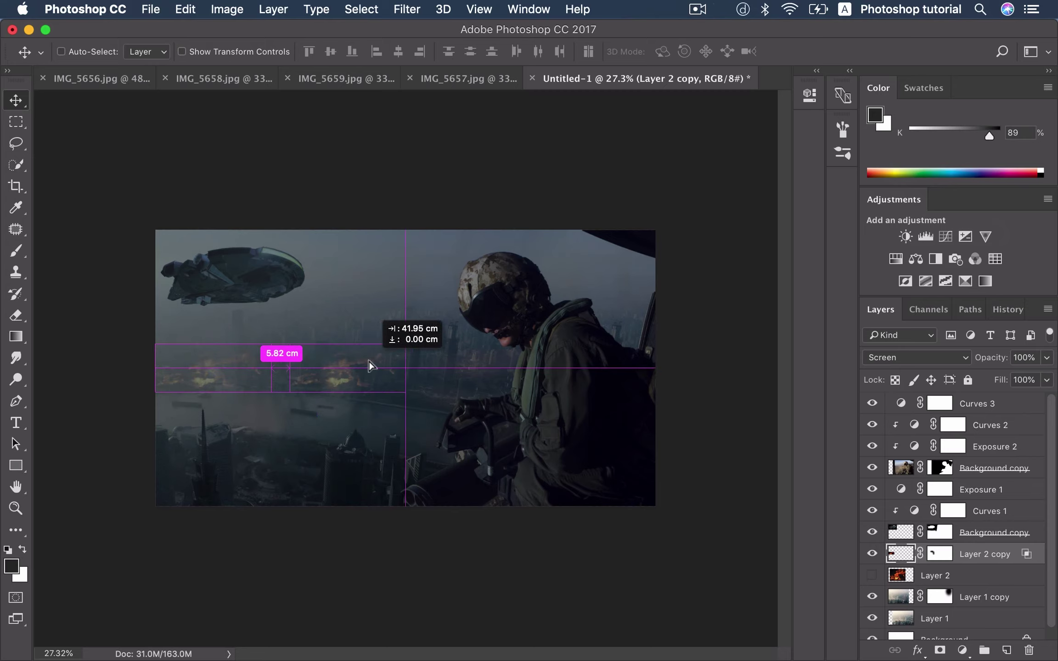
{"action": "left_click_drag", "start_coordinate": [350, 365], "coordinate": [379, 368]}
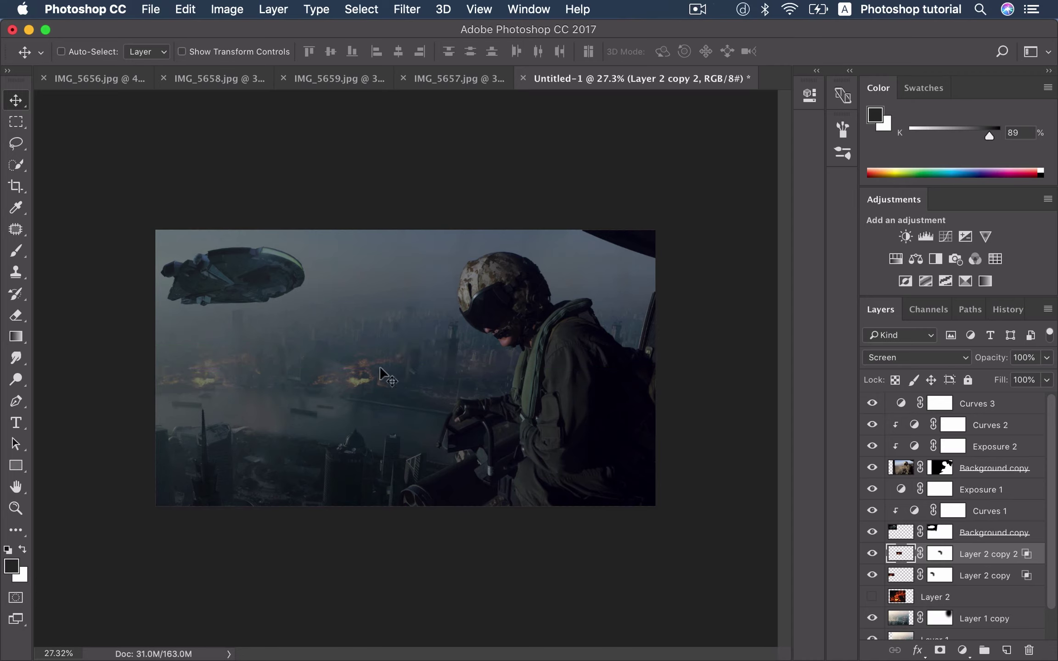
{"action": "key", "text": "ctrl+t"}
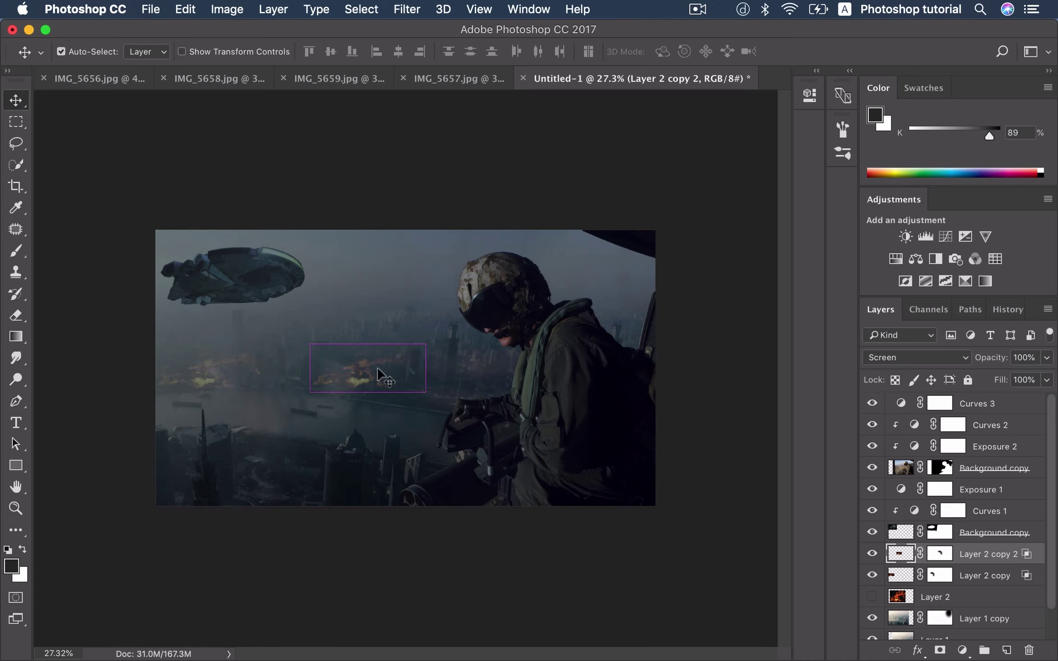
{"action": "right_click", "coordinate": [370, 363]}
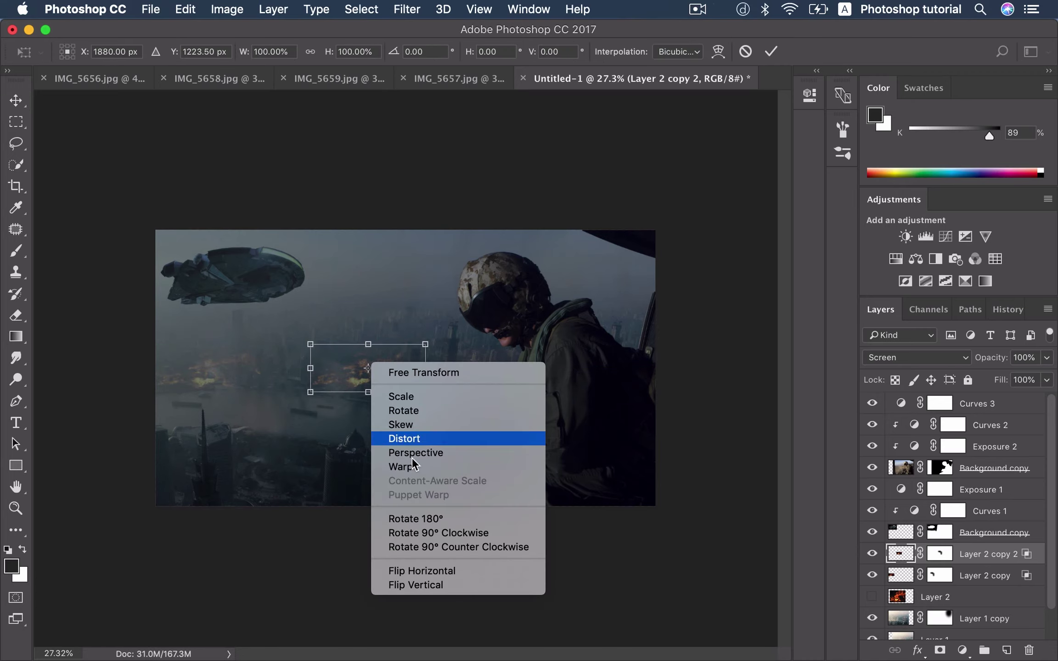
{"action": "left_click", "coordinate": [427, 570]}
{"action": "mouse_move", "coordinate": [400, 364]}
{"action": "left_mouse_down"}
{"action": "mouse_move", "coordinate": [369, 362]}
{"action": "mouse_move", "coordinate": [378, 368]}
{"action": "mouse_move", "coordinate": [430, 329]}
{"action": "left_mouse_up"}
{"action": "key", "text": "Return"}
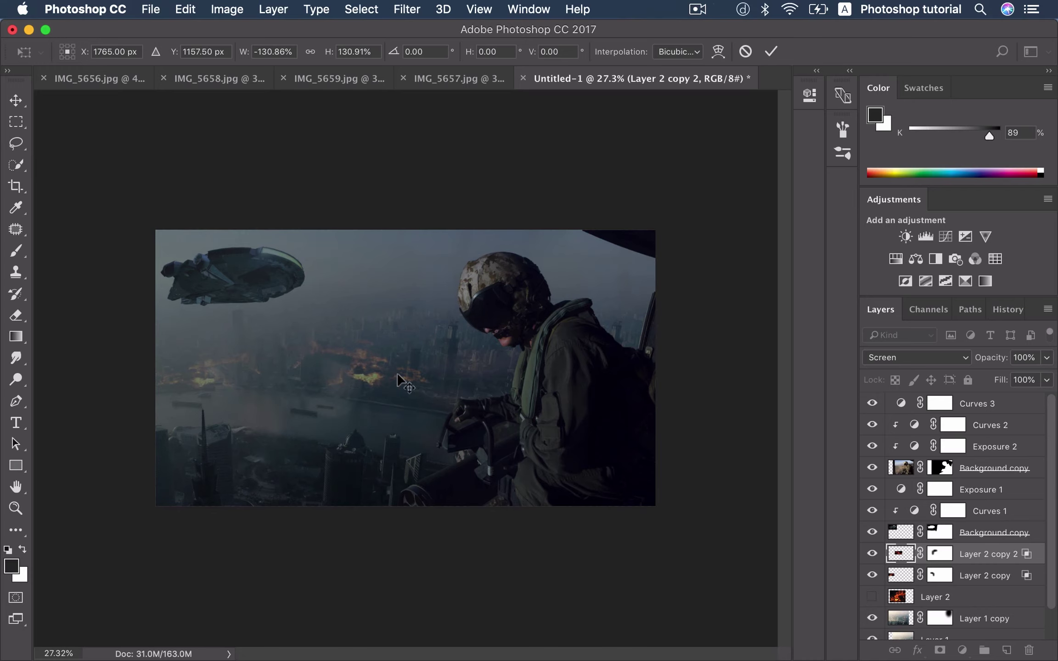
Step: Paint black on Layer 2 copy 2's mask to hide its yellow glow
{"action": "left_click", "coordinate": [931, 564]}
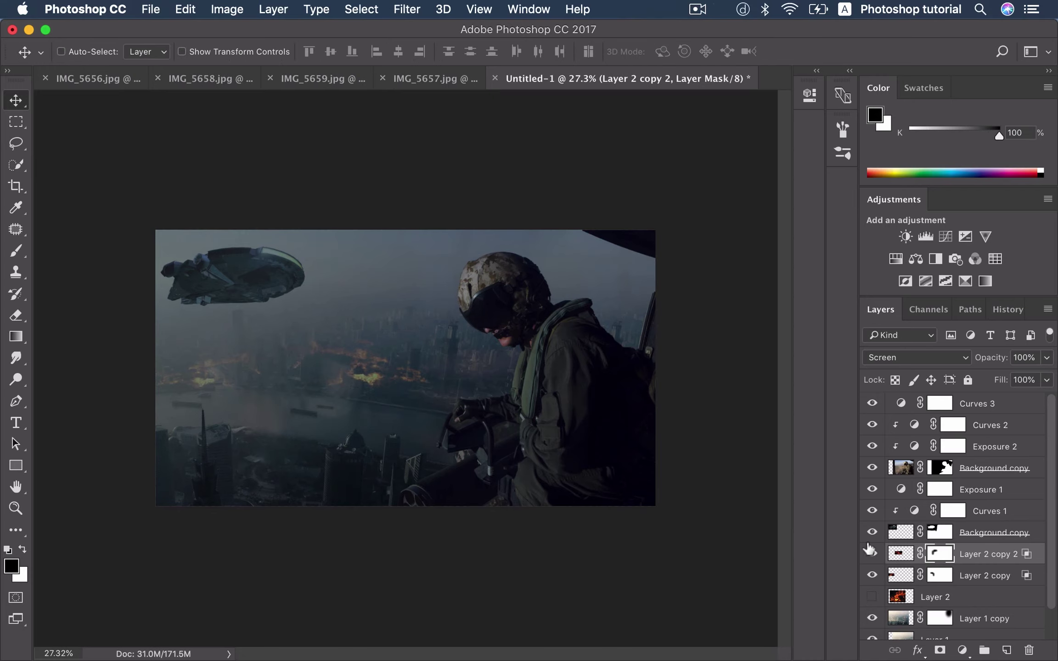
{"action": "key", "text": "b"}
{"action": "key", "text": "d"}
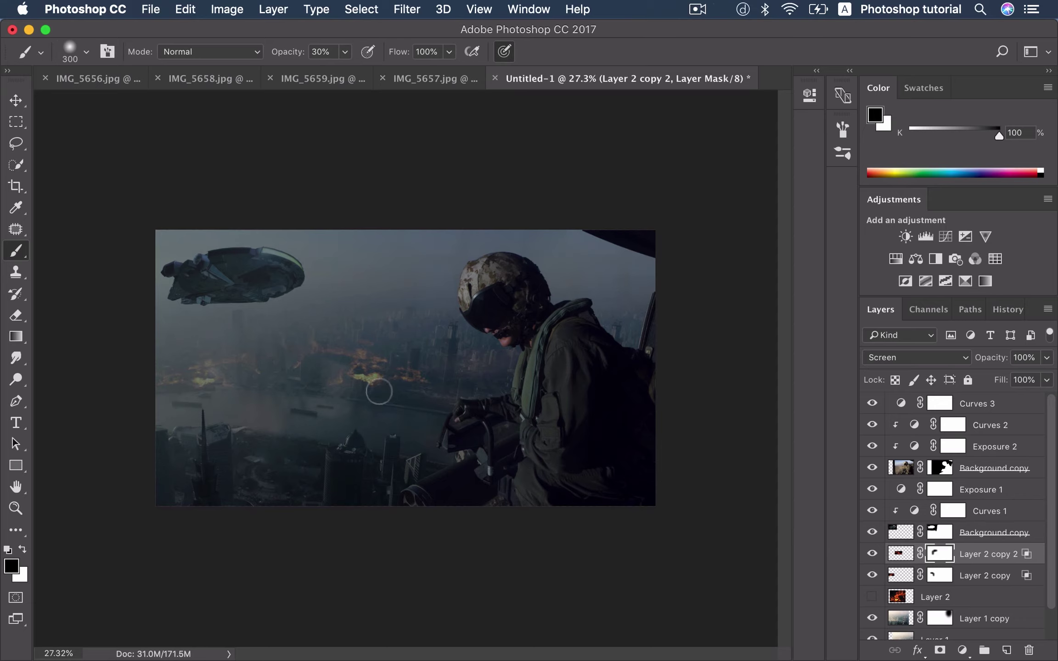
{"action": "key", "text": "bracketright"}
{"action": "key", "text": "bracketright"}
{"action": "key", "text": "bracketleft"}
{"action": "left_click_drag", "start_coordinate": [373, 398], "coordinate": [366, 391]}
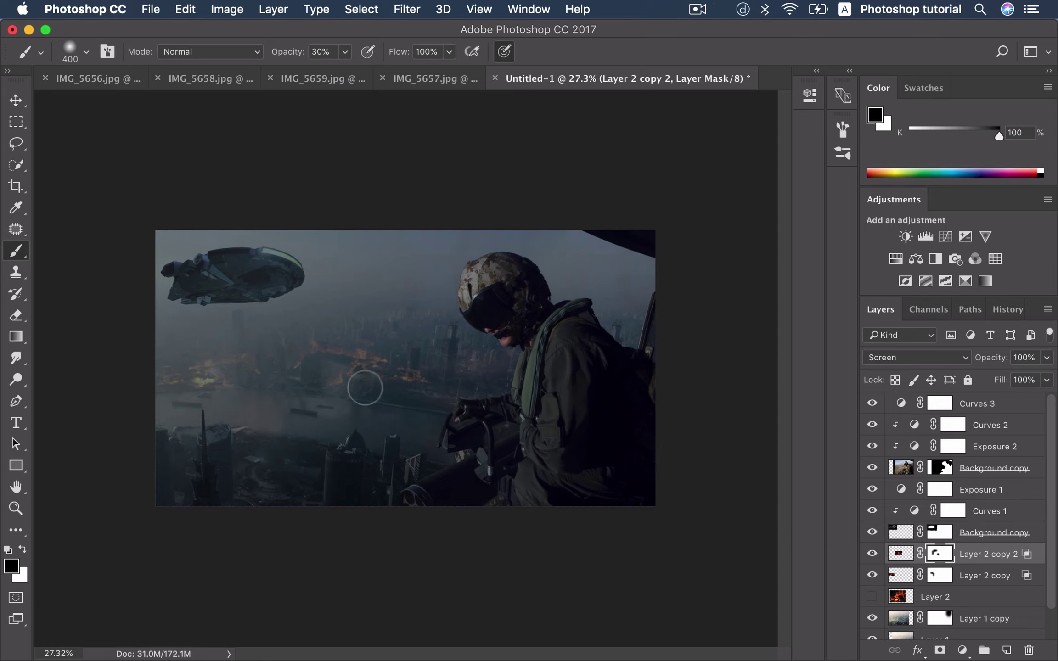
Step: Shift the Layer 2 copy 2 fire left, then lower and right over the city
{"action": "key", "text": "v"}
{"action": "left_click_drag", "start_coordinate": [348, 363], "coordinate": [297, 365]}
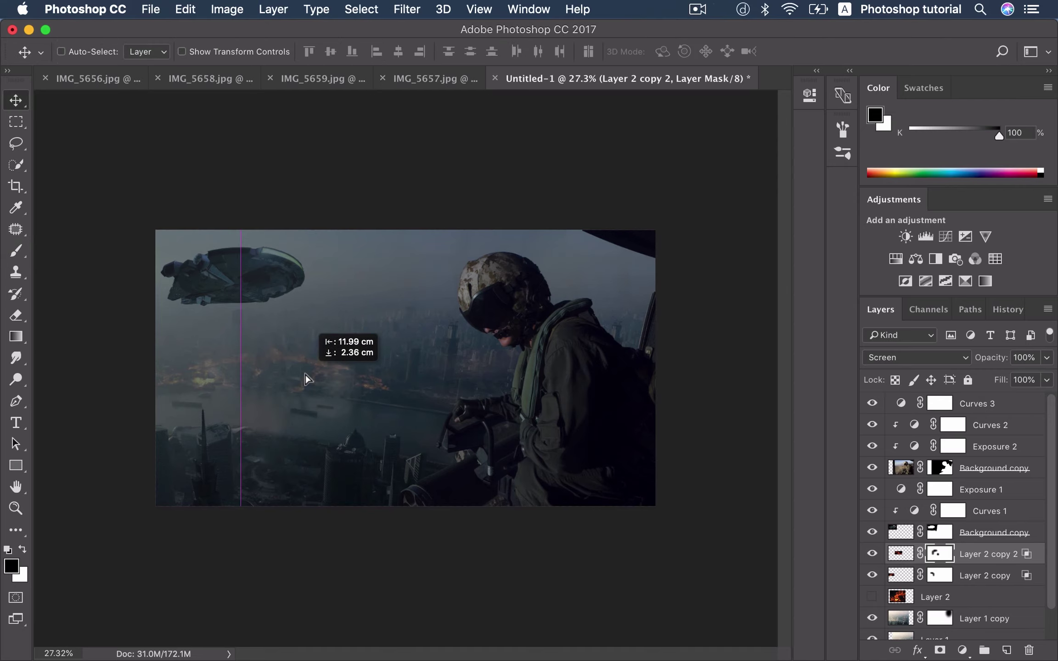
{"action": "left_click_drag", "start_coordinate": [304, 369], "coordinate": [388, 391]}
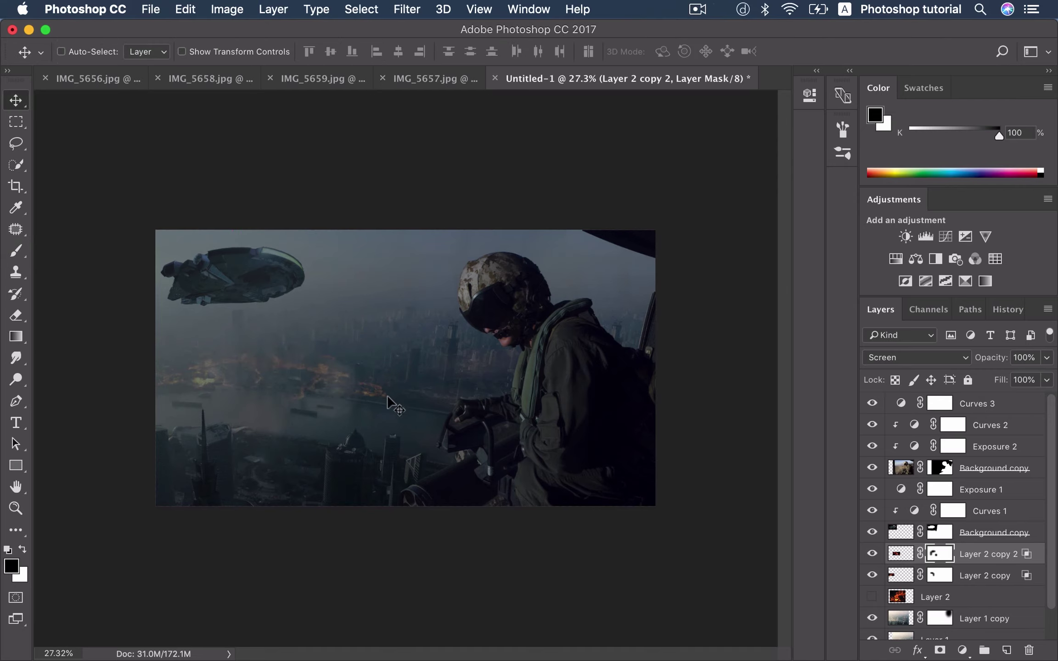
{"action": "scroll", "coordinate": [388, 393], "scroll_direction": "down", "scroll_amount": 1}
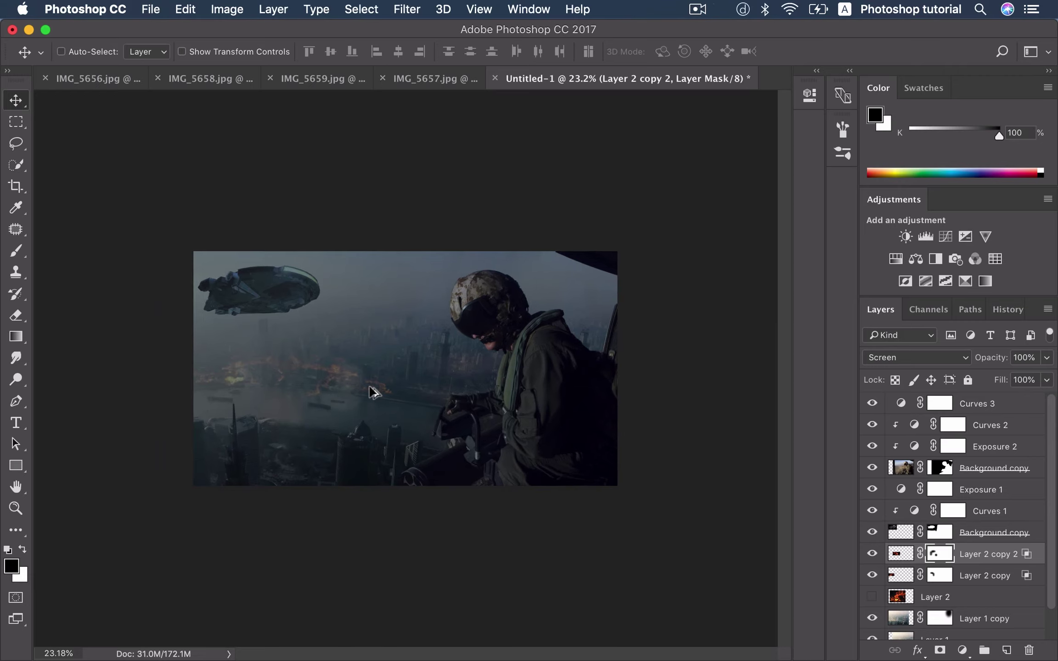
Step: Drag two more fire duplicates, Layer 2 copy 3 and copy 4, across the city
{"action": "left_click_drag", "start_coordinate": [373, 391], "coordinate": [448, 382]}
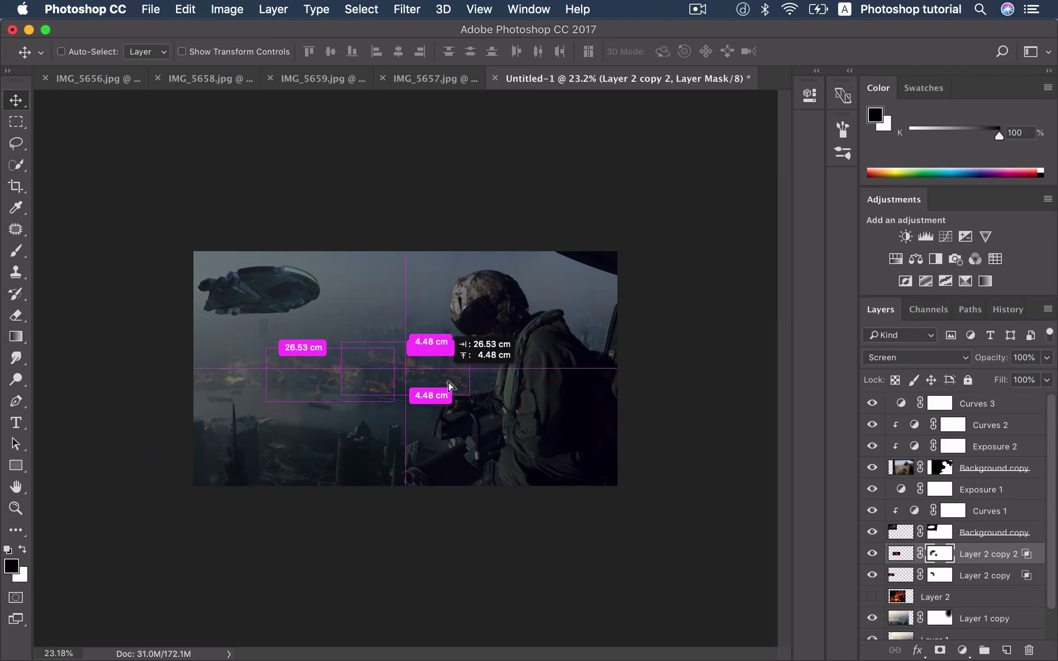
{"action": "left_click_drag", "start_coordinate": [447, 382], "coordinate": [464, 385]}
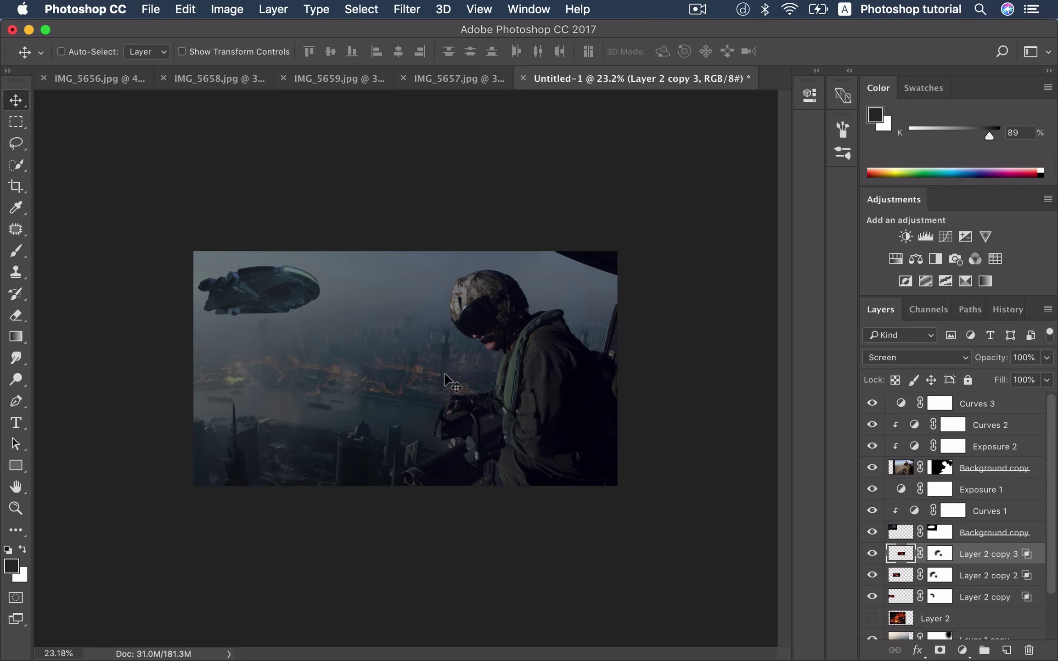
{"action": "mouse_move", "coordinate": [443, 373]}
{"action": "left_mouse_down"}
{"action": "mouse_move", "coordinate": [431, 357]}
{"action": "mouse_move", "coordinate": [457, 365]}
{"action": "left_mouse_up"}
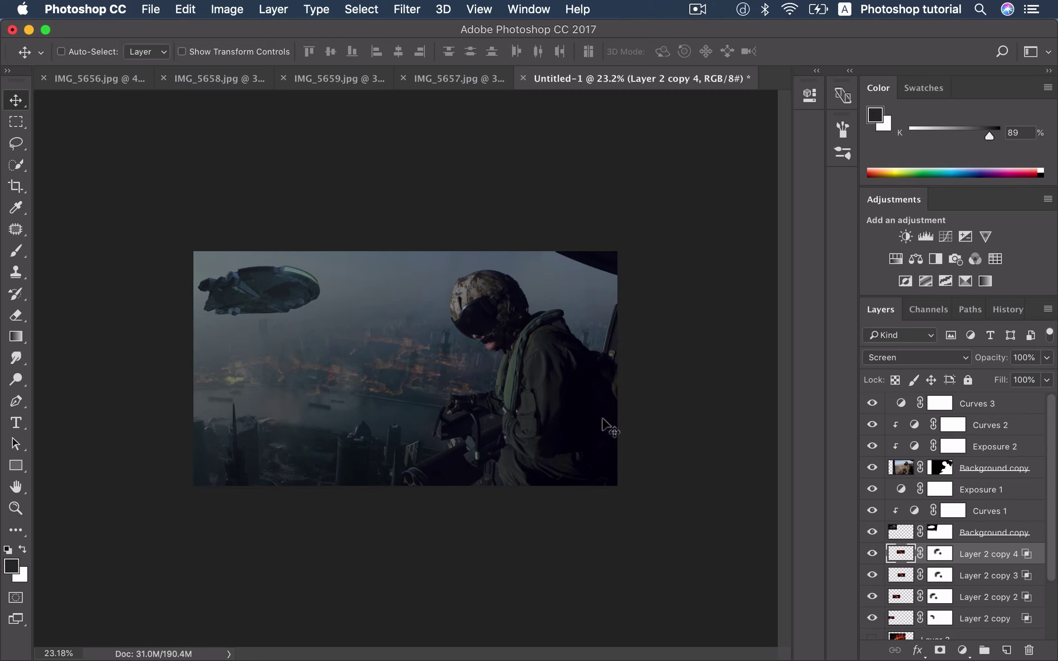
Step: Flip the Layer 2 copy 3 fire patch horizontally
{"action": "left_click", "coordinate": [898, 574]}
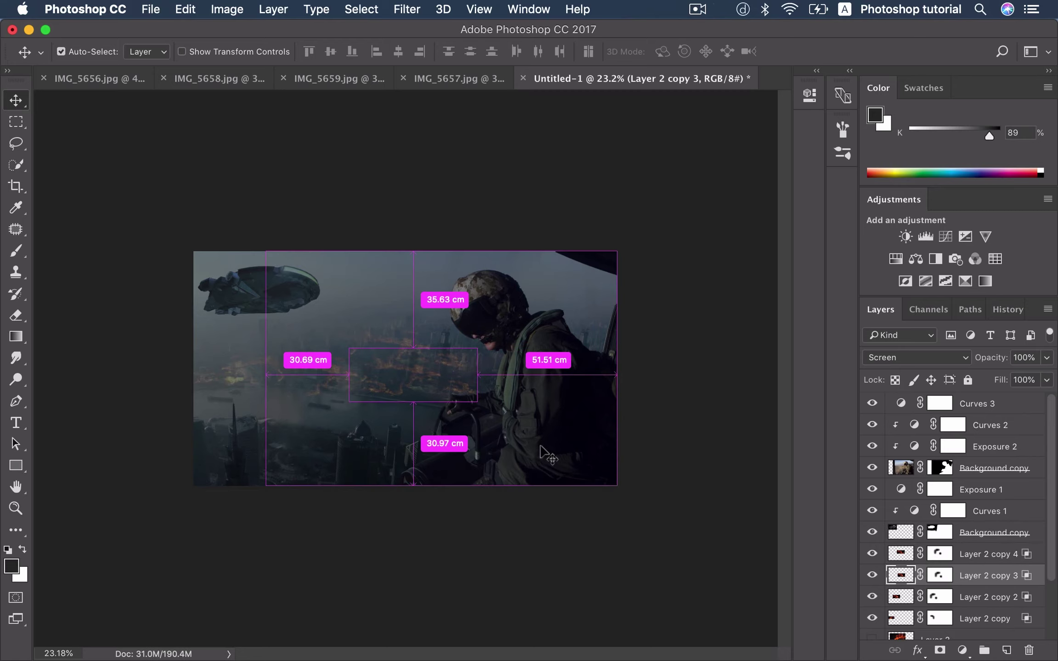
{"action": "key", "text": "ctrl+t"}
{"action": "right_click", "coordinate": [428, 376]}
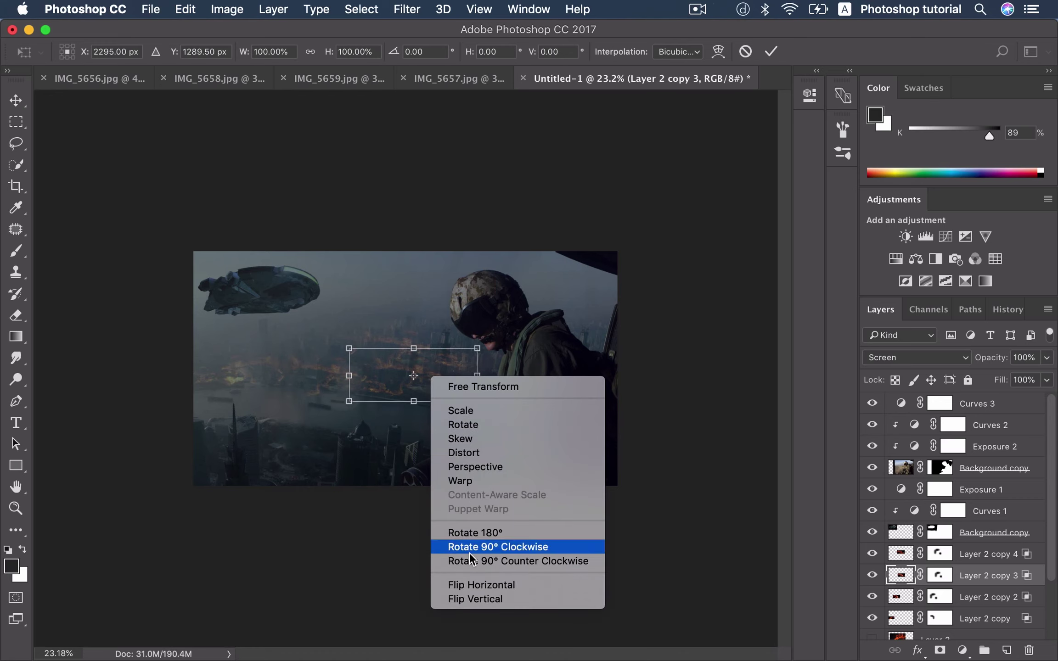
{"action": "left_click", "coordinate": [475, 583]}
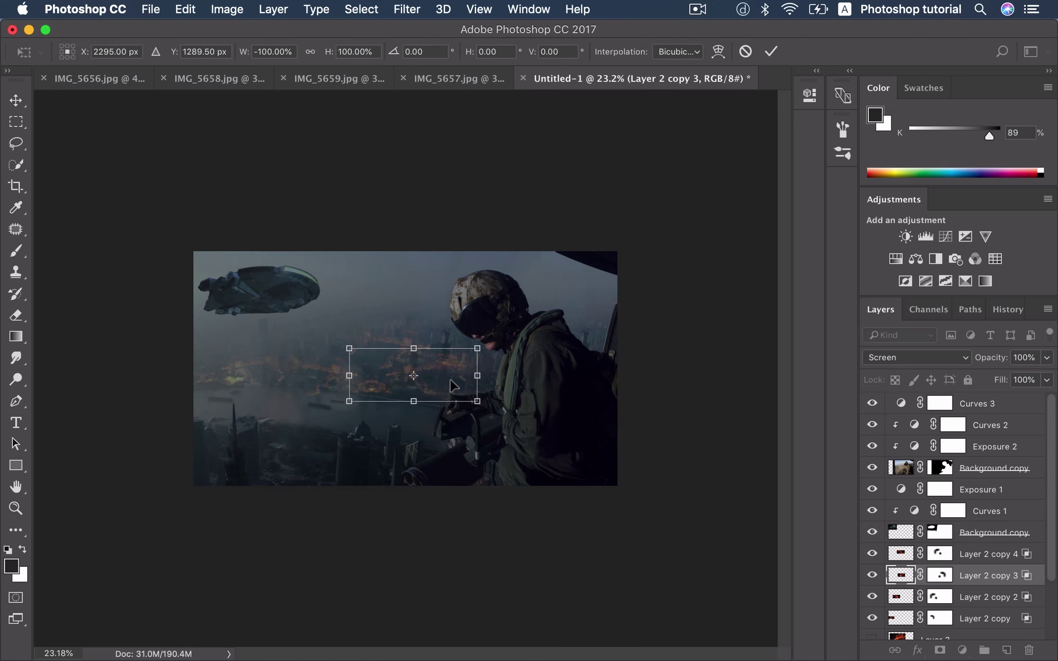
{"action": "key", "text": "Return"}
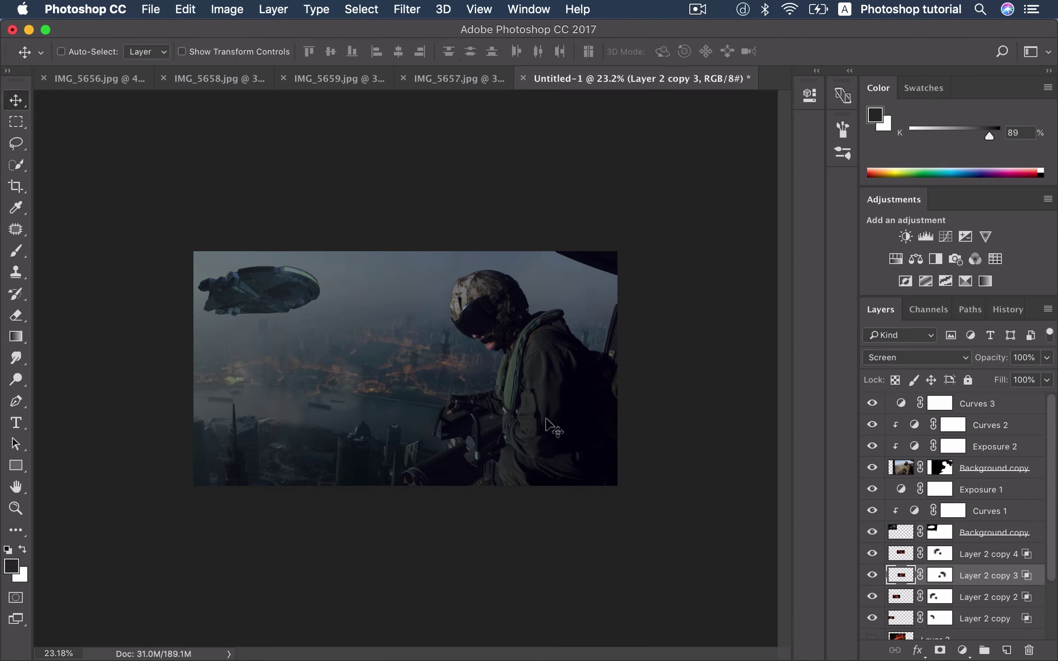
Step: Tilt Layer 2 copy 3 about 3.48° and shift Layer 2 copy 4 slightly over the city
{"action": "key", "text": "ctrl+t"}
{"action": "left_click_drag", "start_coordinate": [610, 406], "coordinate": [631, 418]}
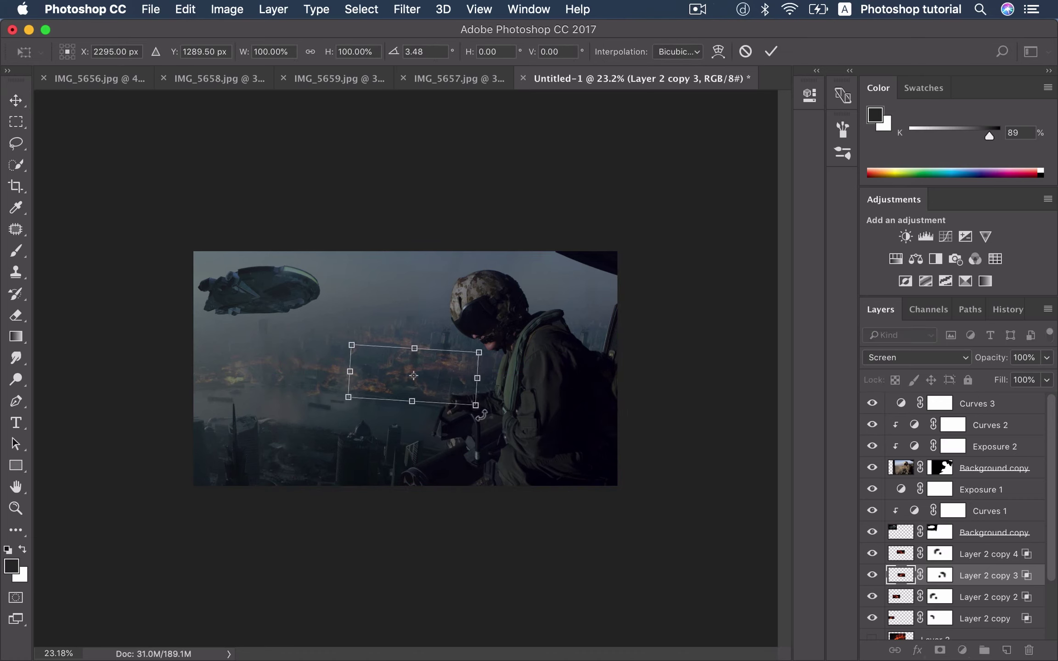
{"action": "left_click_drag", "start_coordinate": [461, 393], "coordinate": [477, 390]}
{"action": "key", "text": "Return"}
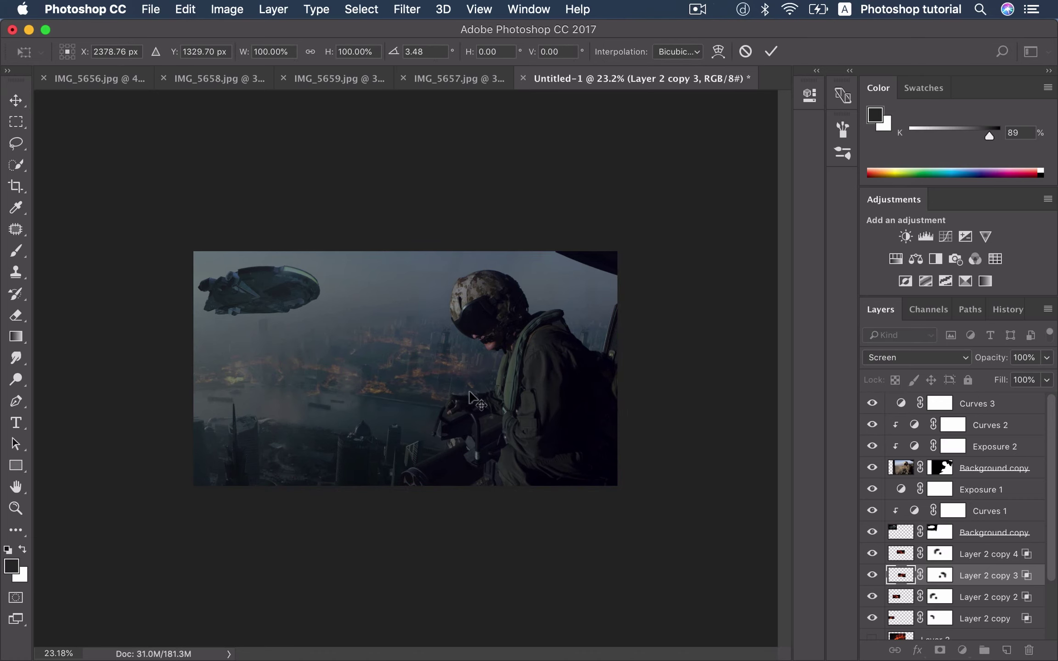
{"action": "key", "text": "alt+bracketright"}
{"action": "mouse_move", "coordinate": [505, 406]}
{"action": "left_mouse_down"}
{"action": "mouse_move", "coordinate": [478, 411]}
{"action": "mouse_move", "coordinate": [475, 373]}
{"action": "mouse_move", "coordinate": [321, 367]}
{"action": "mouse_move", "coordinate": [342, 371]}
{"action": "mouse_move", "coordinate": [338, 354]}
{"action": "mouse_move", "coordinate": [285, 321]}
{"action": "mouse_move", "coordinate": [282, 332]}
{"action": "mouse_move", "coordinate": [439, 344]}
{"action": "left_mouse_up"}
Step: Apply a free transform to the moved fire patch
{"action": "scroll", "coordinate": [524, 425], "scroll_direction": "down", "scroll_amount": 3}
{"action": "scroll", "coordinate": [513, 411], "scroll_direction": "up", "scroll_amount": 1}
{"action": "key", "text": "super+t"}
{"action": "key", "text": "Return"}
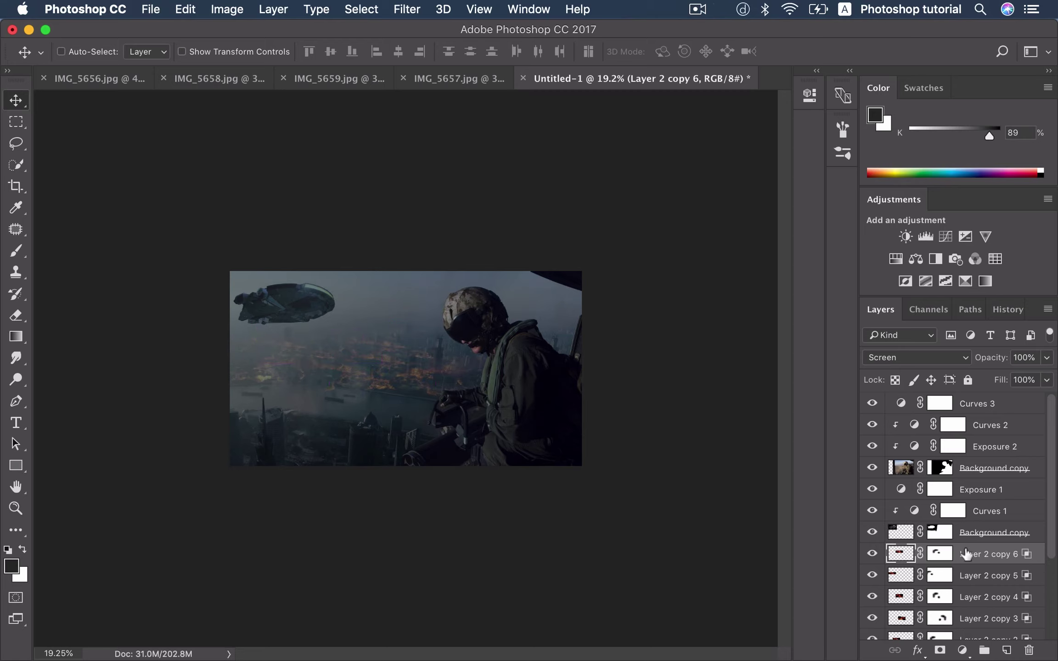
Step: Group Layer 2 copy 6 through Layer 2 copy into Group 1 and show Layer 2
{"action": "scroll", "coordinate": [977, 576], "scroll_direction": "down", "scroll_amount": 1}
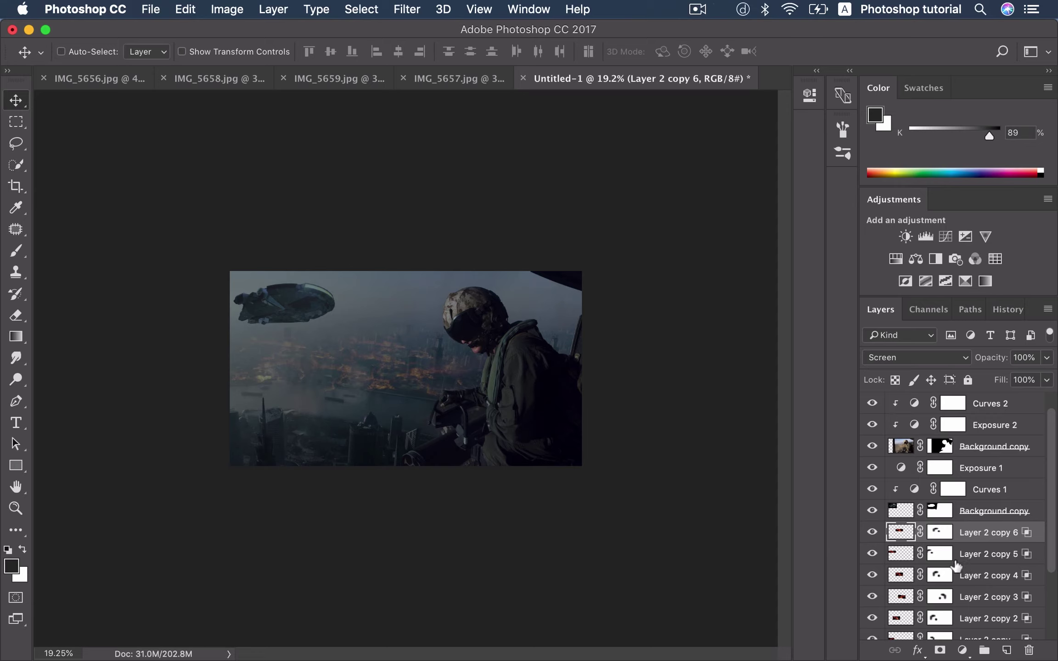
{"action": "scroll", "coordinate": [956, 565], "scroll_direction": "down", "scroll_amount": 2}
{"action": "scroll", "coordinate": [964, 555], "scroll_direction": "down", "scroll_amount": 2}
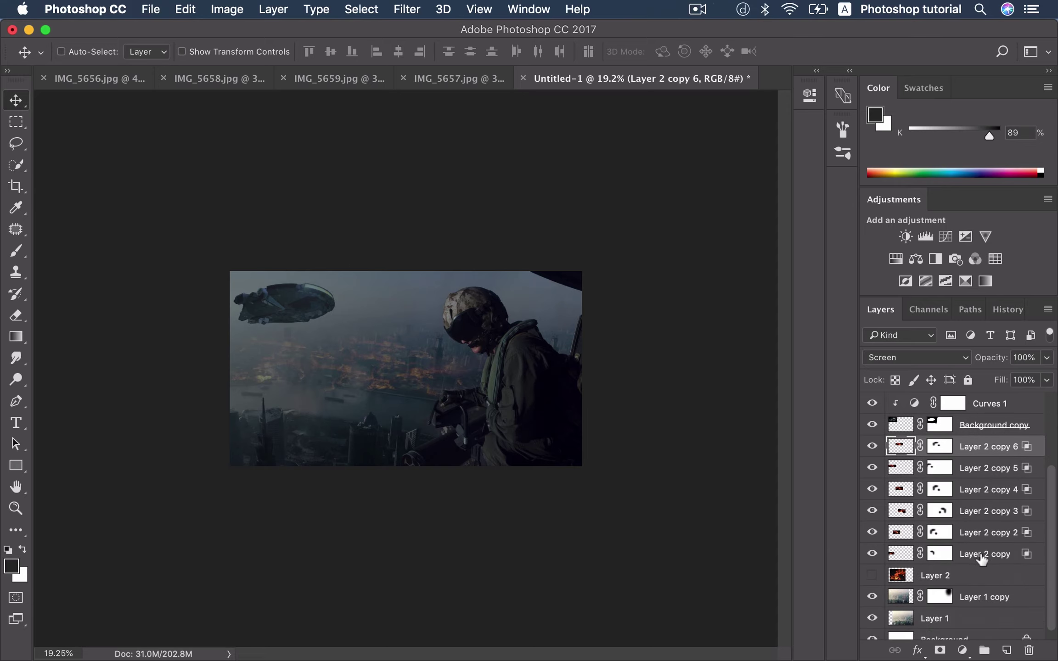
{"action": "left_click", "coordinate": [982, 555], "text": "shift"}
{"action": "key", "text": "ctrl+g"}
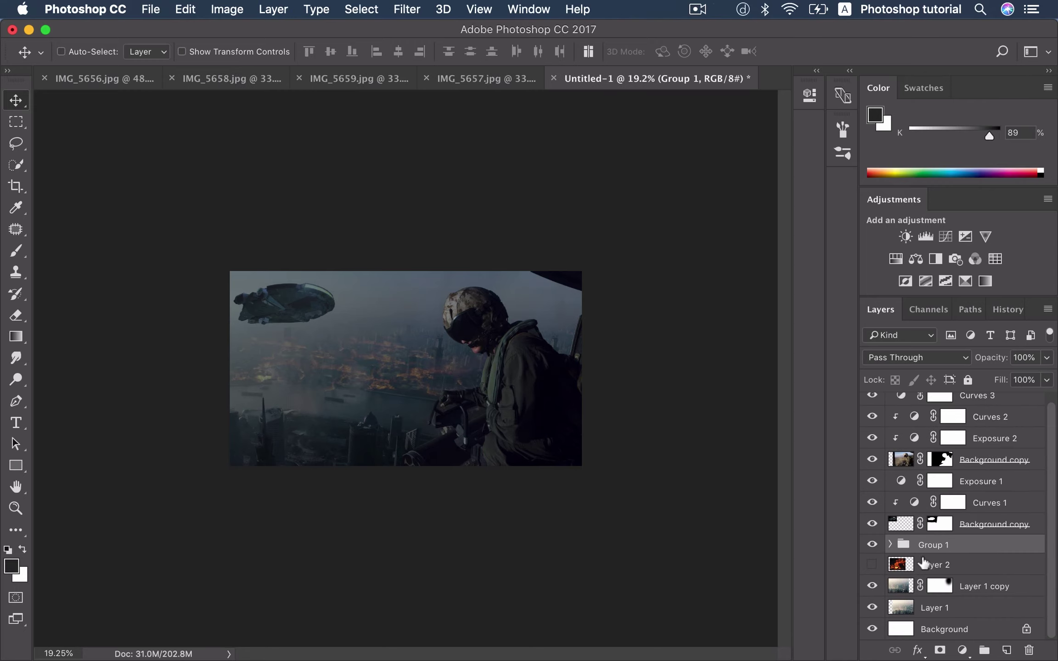
{"action": "left_click", "coordinate": [872, 566]}
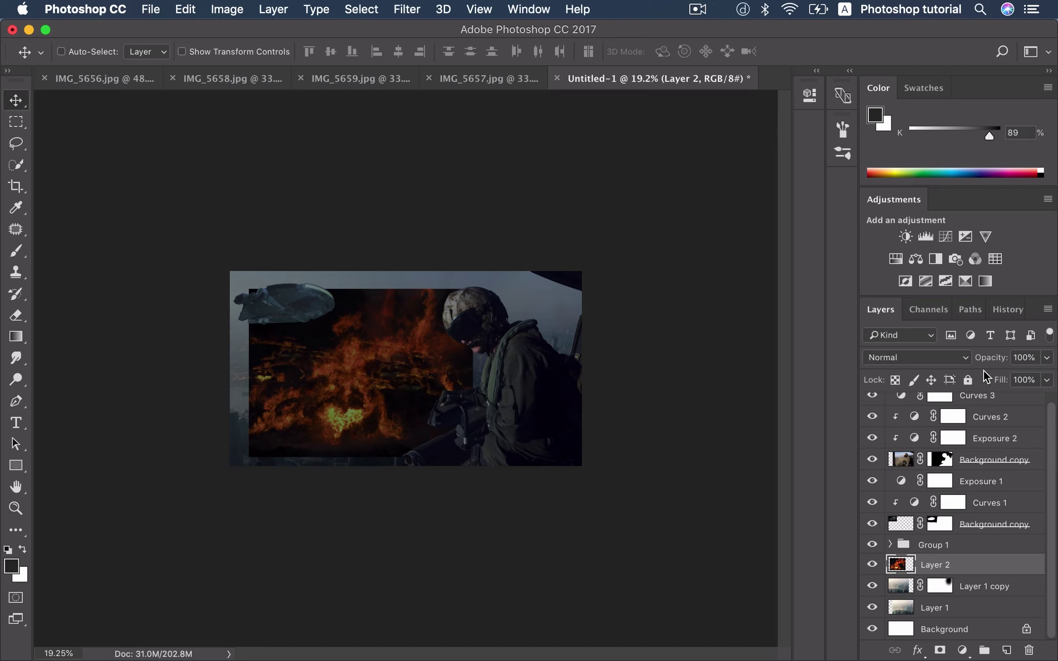
Step: Set Layer 2 to Screen, scale it to 52.5% and place it below the soldier's gun
{"action": "left_click", "coordinate": [940, 358]}
{"action": "left_click", "coordinate": [916, 475]}
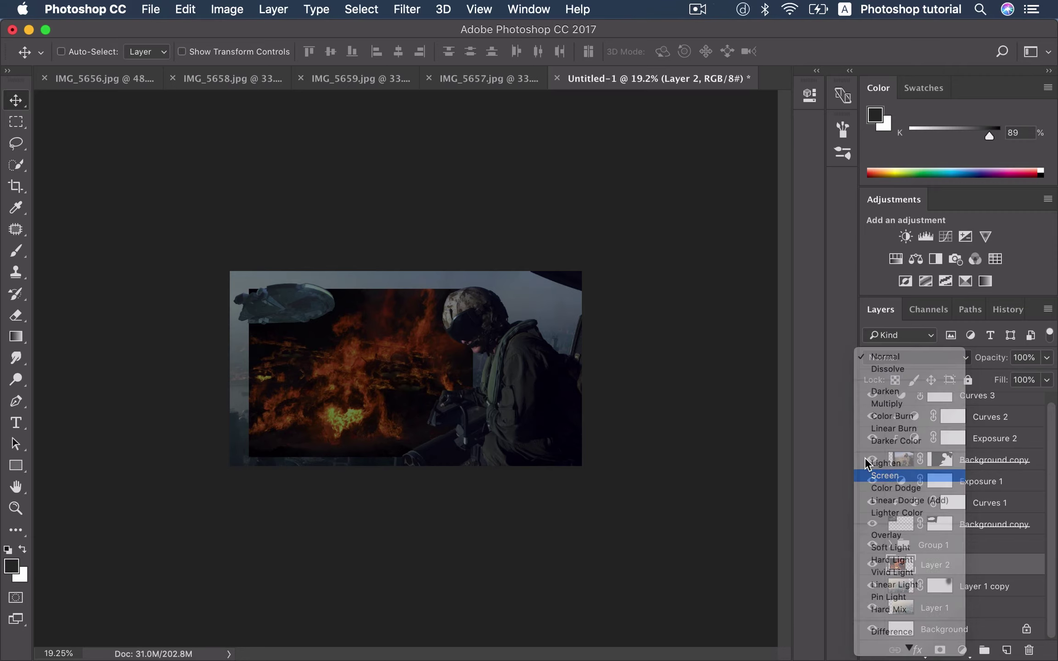
{"action": "key", "text": "ctrl+t"}
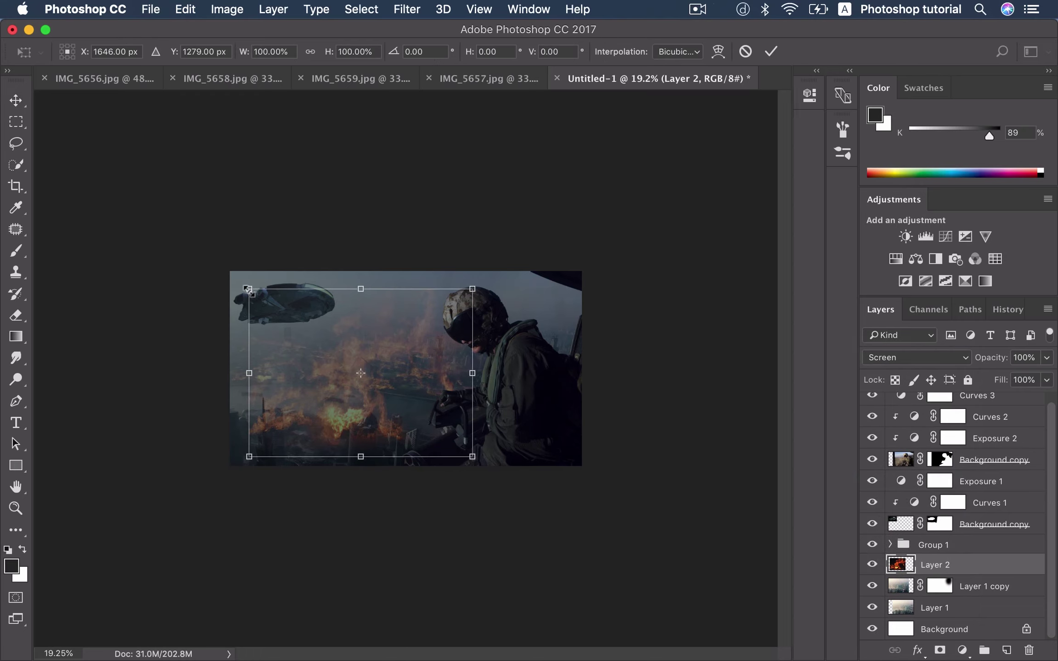
{"action": "left_click_drag", "start_coordinate": [248, 289], "coordinate": [355, 369]}
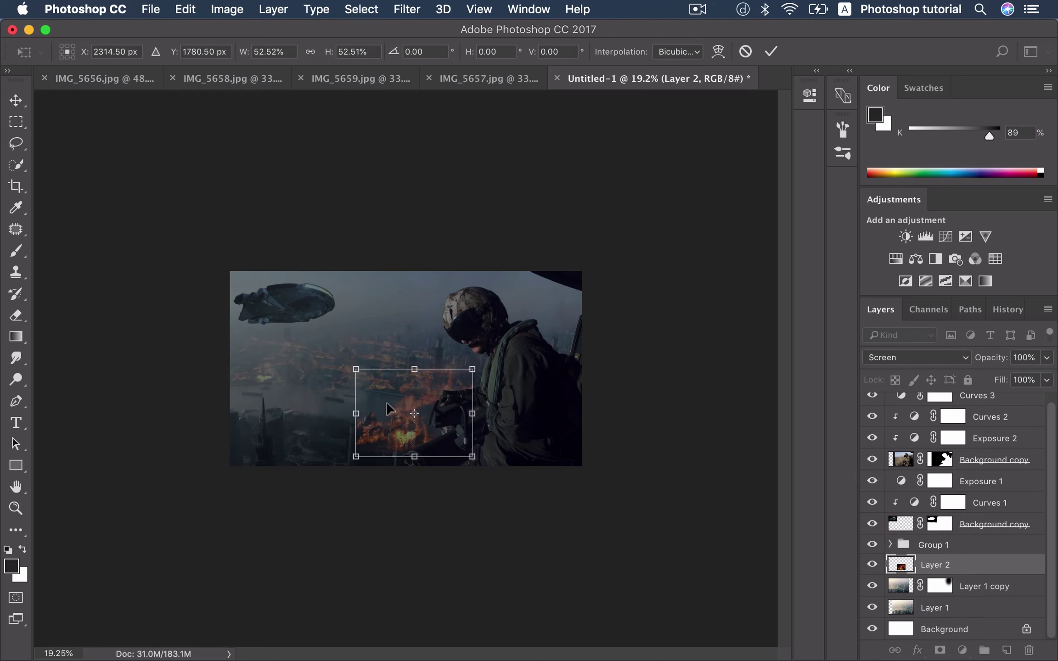
{"action": "left_click_drag", "start_coordinate": [400, 421], "coordinate": [394, 474]}
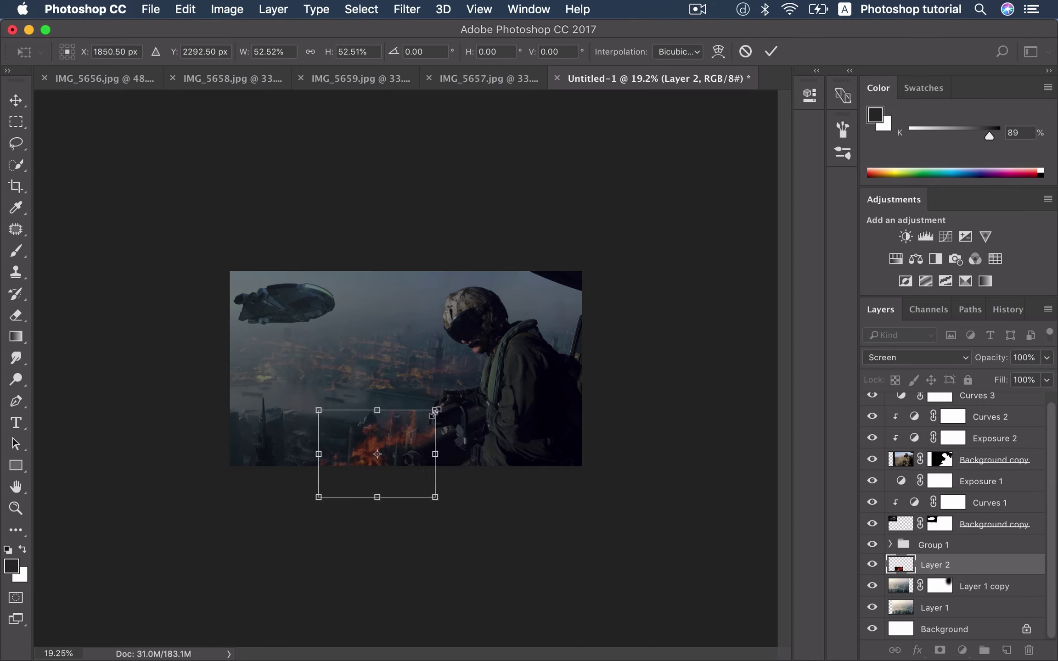
{"action": "left_click_drag", "start_coordinate": [410, 433], "coordinate": [420, 433]}
{"action": "key", "text": "Return"}
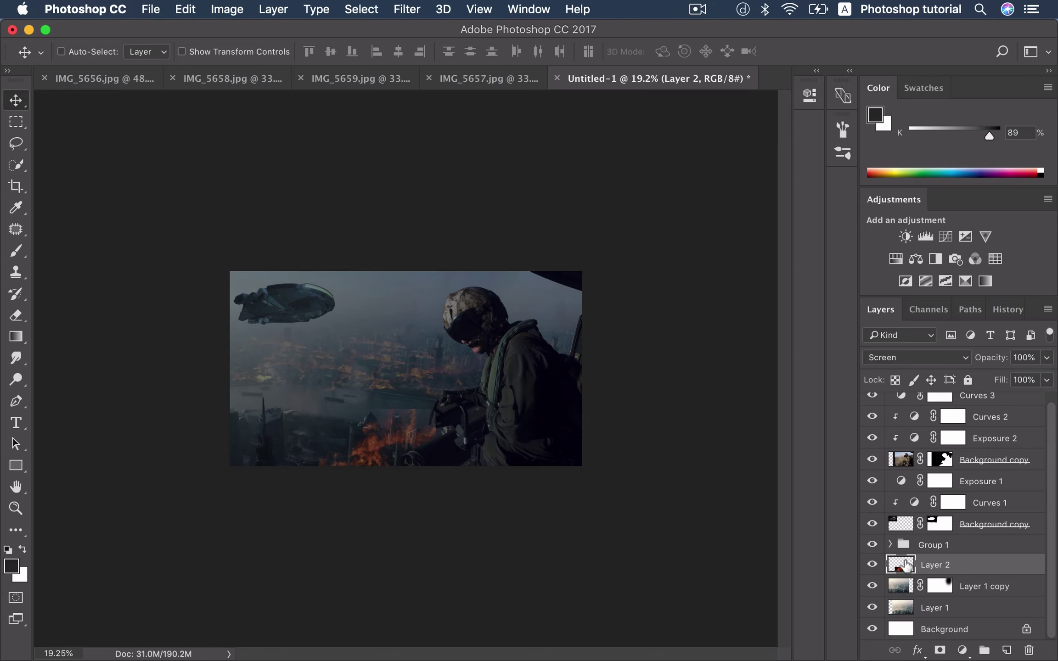
Step: Add a mask to Layer 2 and set its Levels black input to 19
{"action": "left_click", "coordinate": [939, 649]}
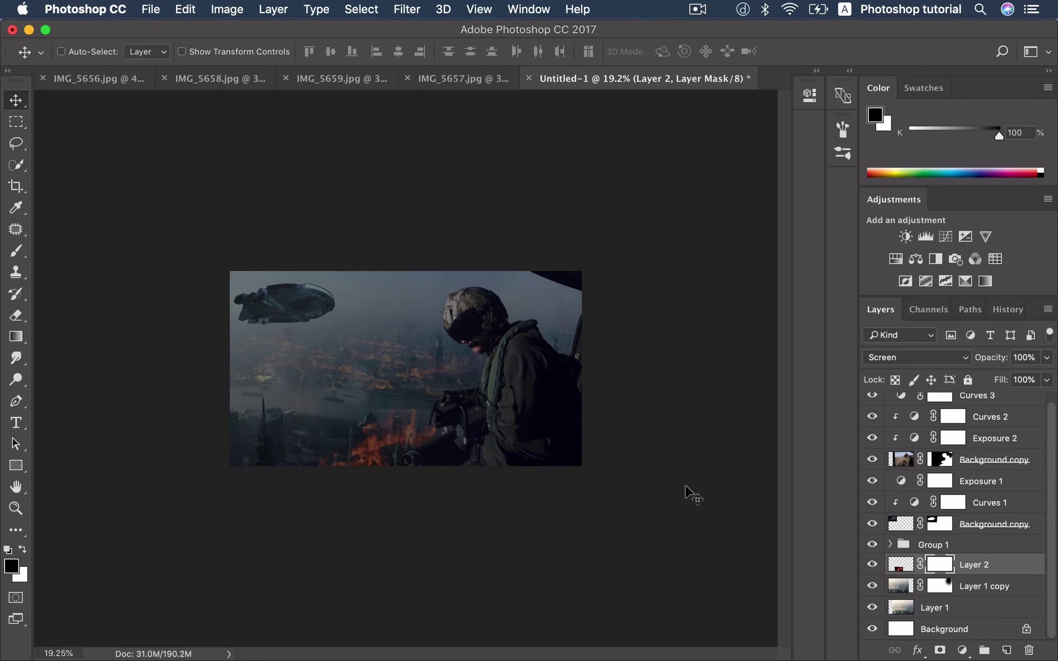
{"action": "scroll", "coordinate": [409, 420], "scroll_direction": "up", "scroll_amount": 2}
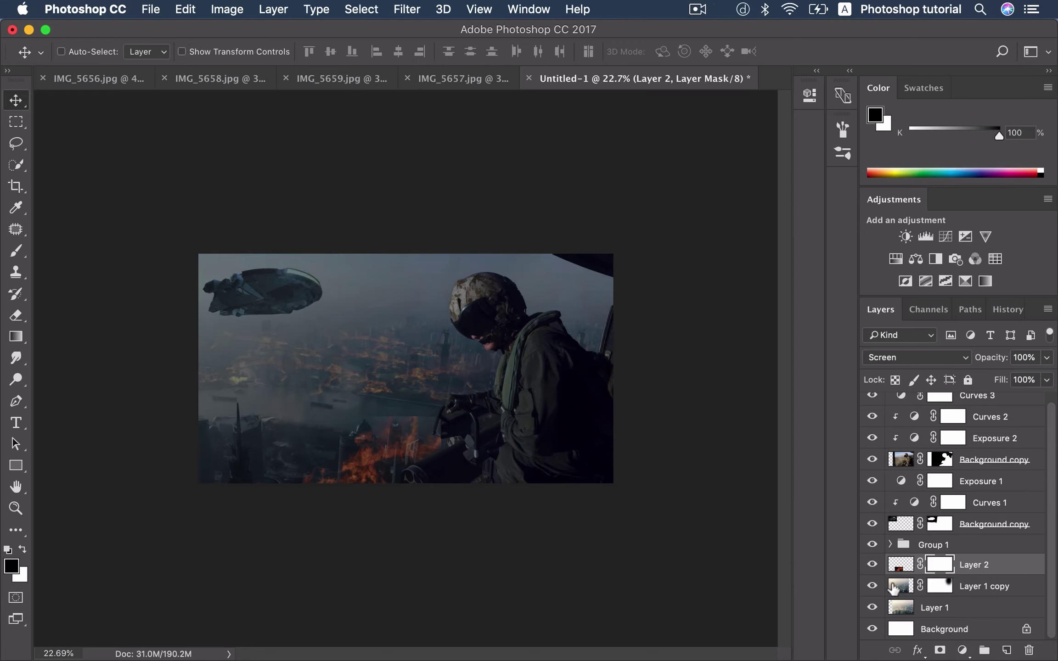
{"action": "left_click", "coordinate": [895, 568]}
{"action": "key", "text": "super+l"}
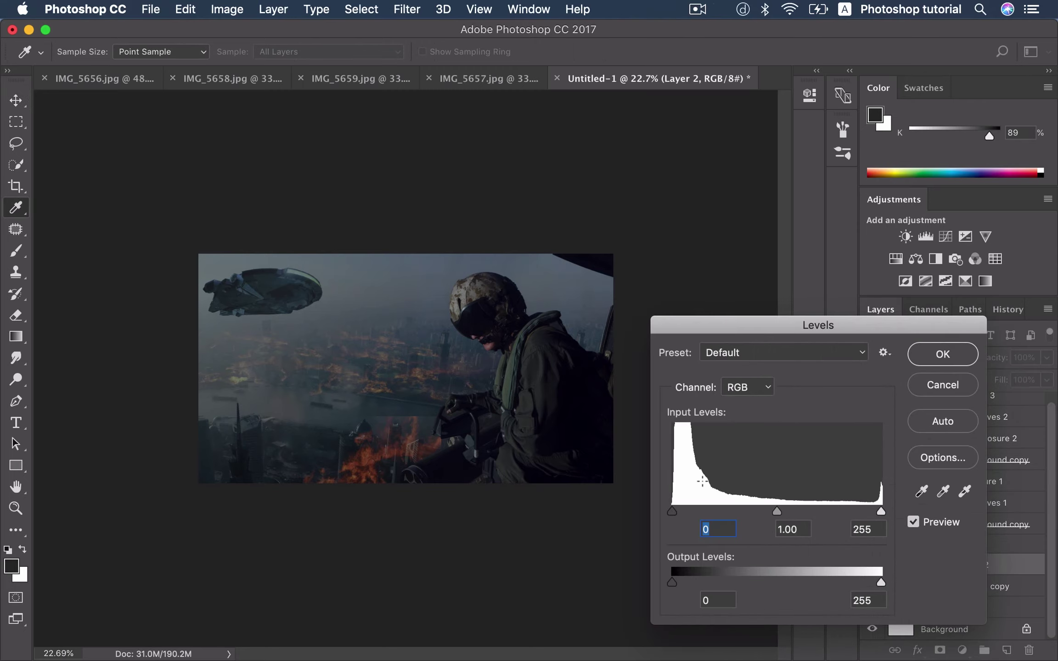
{"action": "left_click_drag", "start_coordinate": [674, 512], "coordinate": [687, 513]}
{"action": "key", "text": "Return"}
Step: Brush black on Layer 2's mask to hide part of the flames near the gun
{"action": "key", "text": "v"}
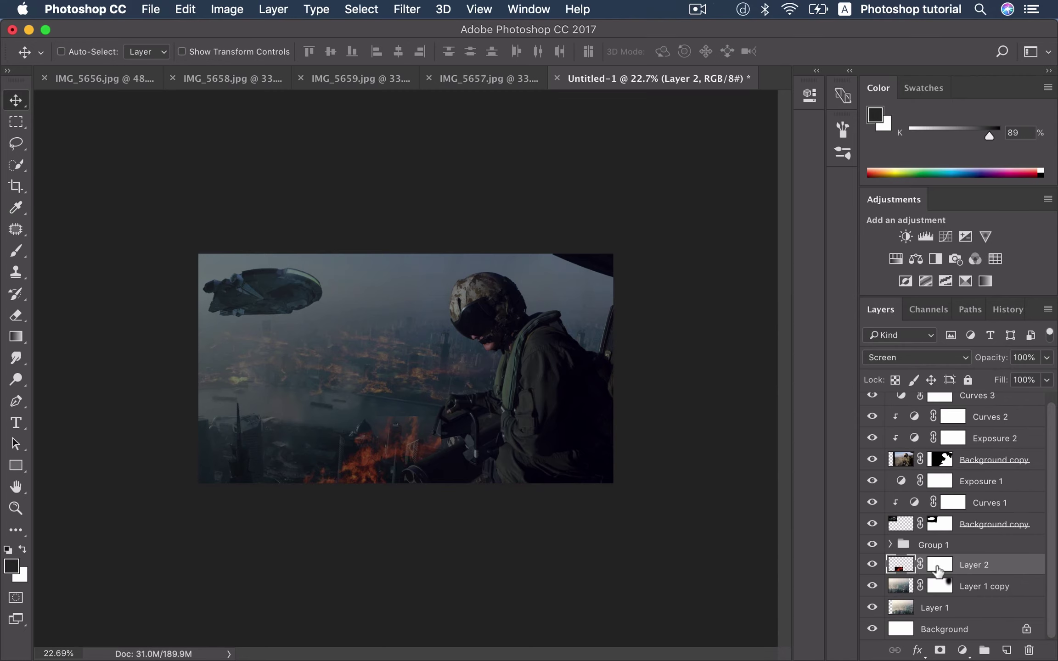
{"action": "left_click", "coordinate": [936, 571]}
{"action": "key", "text": "b"}
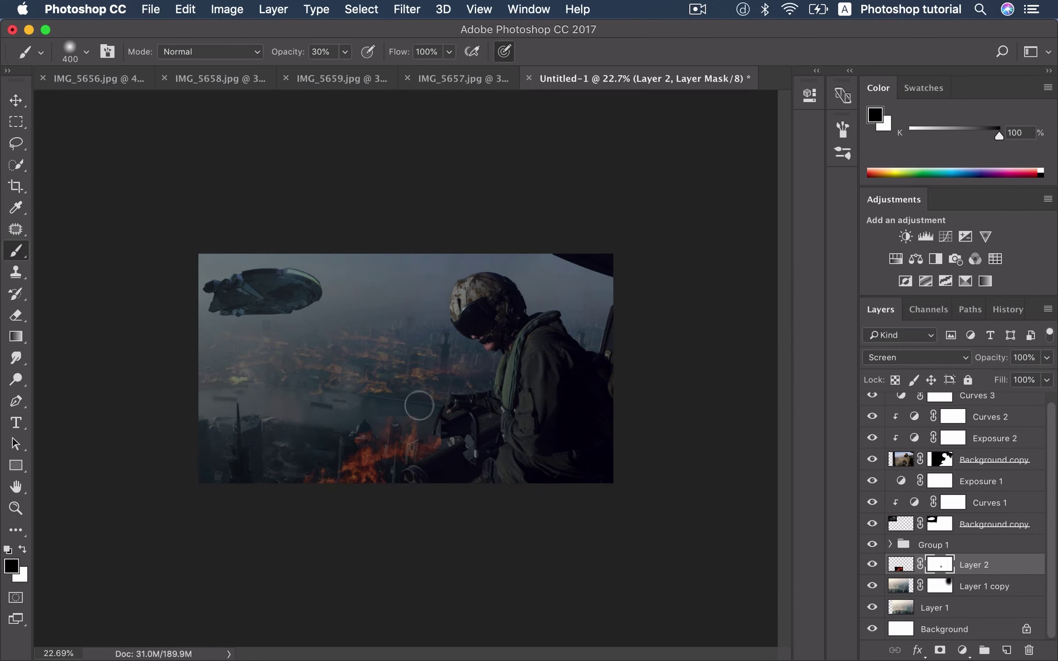
{"action": "mouse_move", "coordinate": [419, 406]}
{"action": "left_mouse_down"}
{"action": "mouse_move", "coordinate": [384, 411]}
{"action": "mouse_move", "coordinate": [422, 414]}
{"action": "left_mouse_up"}
{"action": "scroll", "coordinate": [464, 445], "scroll_direction": "down", "scroll_amount": 1, "text": "alt"}
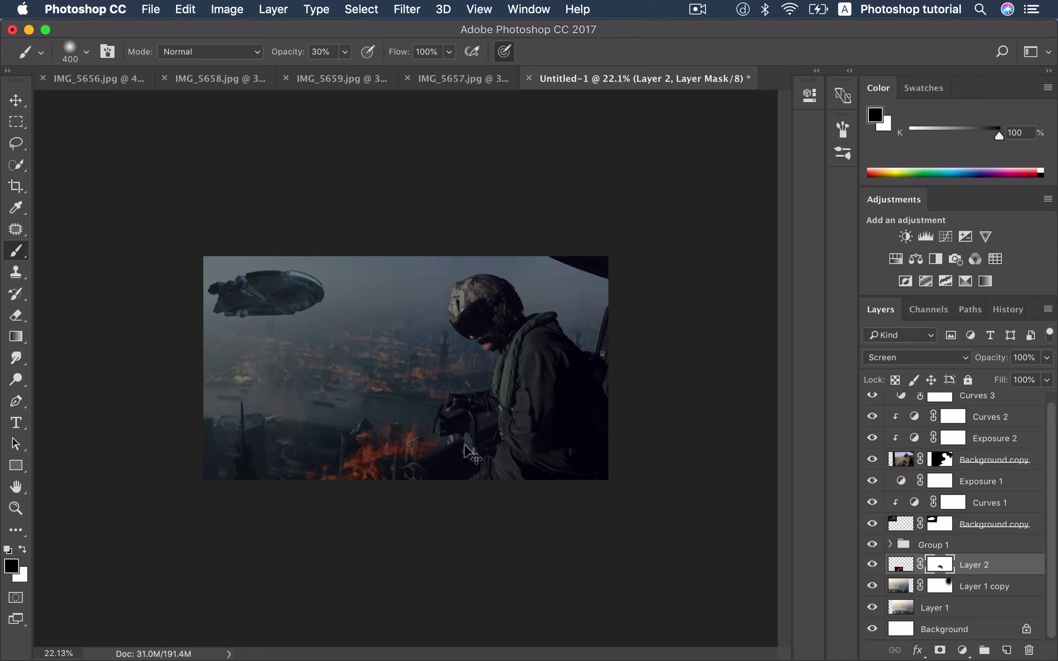
{"action": "key", "text": "v"}
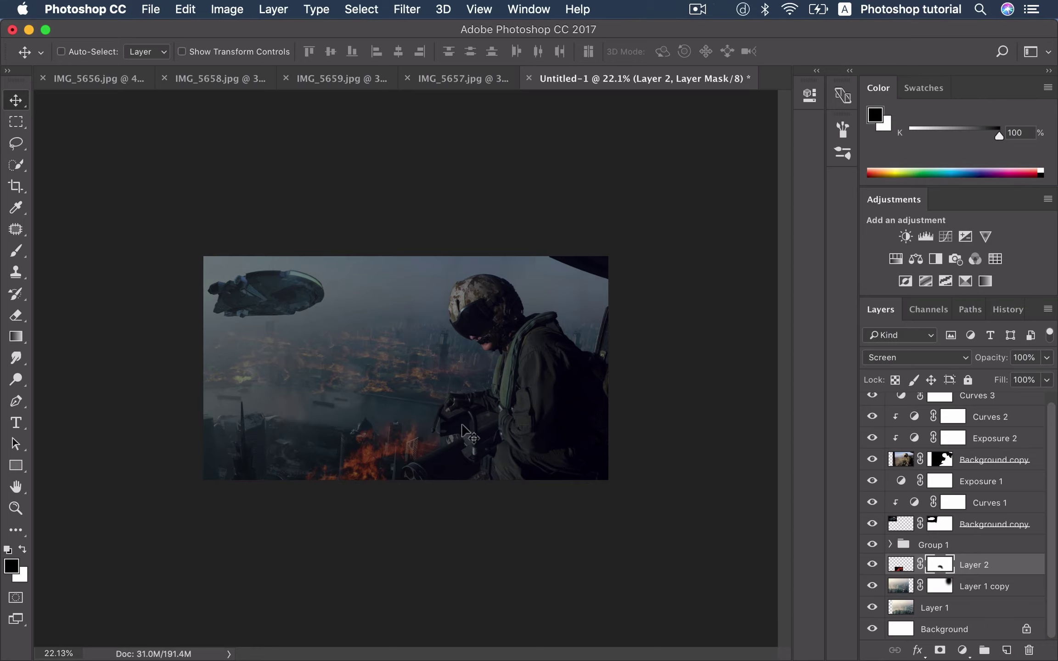
Step: Duplicate the fire into the lower-left city as Layer 2 copy 7, scaled to 80.5%
{"action": "left_click_drag", "start_coordinate": [398, 465], "coordinate": [285, 463]}
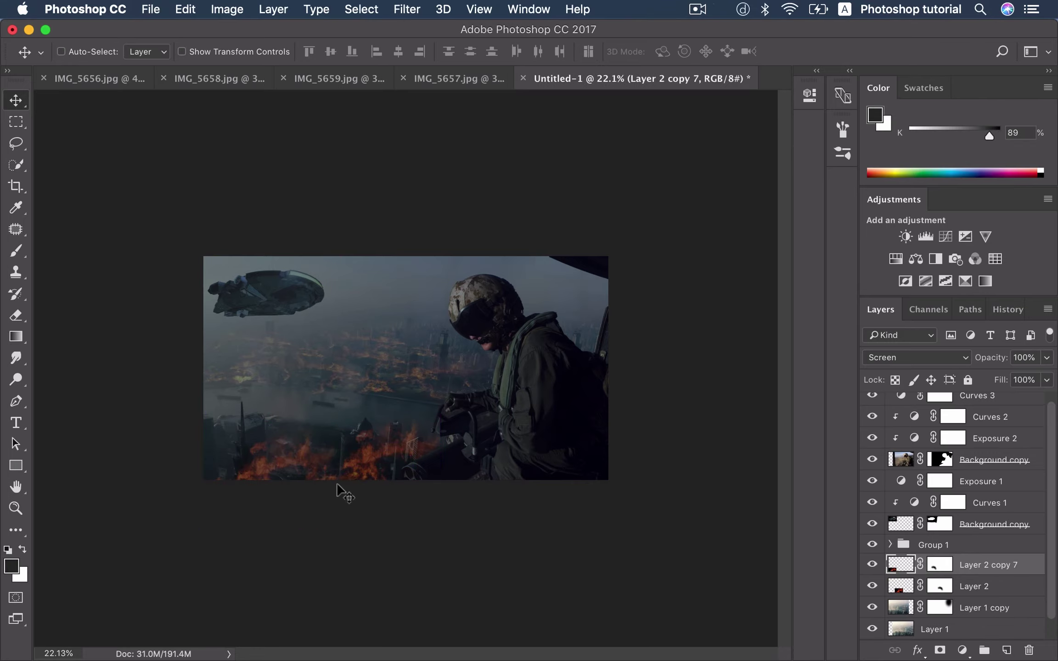
{"action": "left_click_drag", "start_coordinate": [337, 486], "coordinate": [349, 491]}
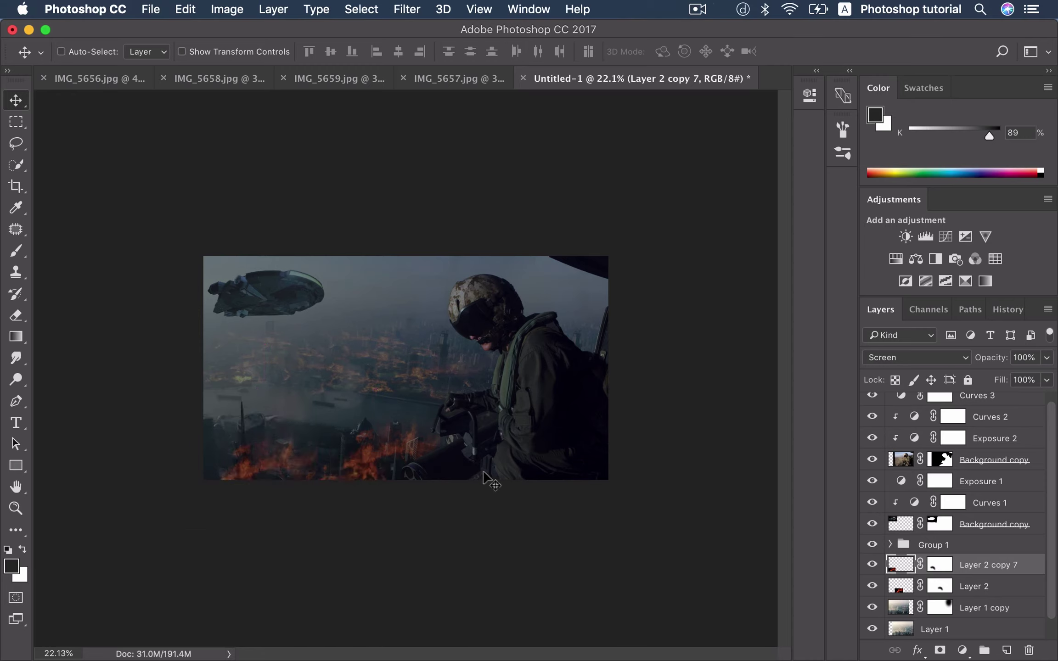
{"action": "mouse_move", "coordinate": [359, 464]}
{"action": "left_mouse_down"}
{"action": "mouse_move", "coordinate": [330, 471]}
{"action": "mouse_move", "coordinate": [361, 454]}
{"action": "left_mouse_up"}
{"action": "key", "text": "ctrl+t"}
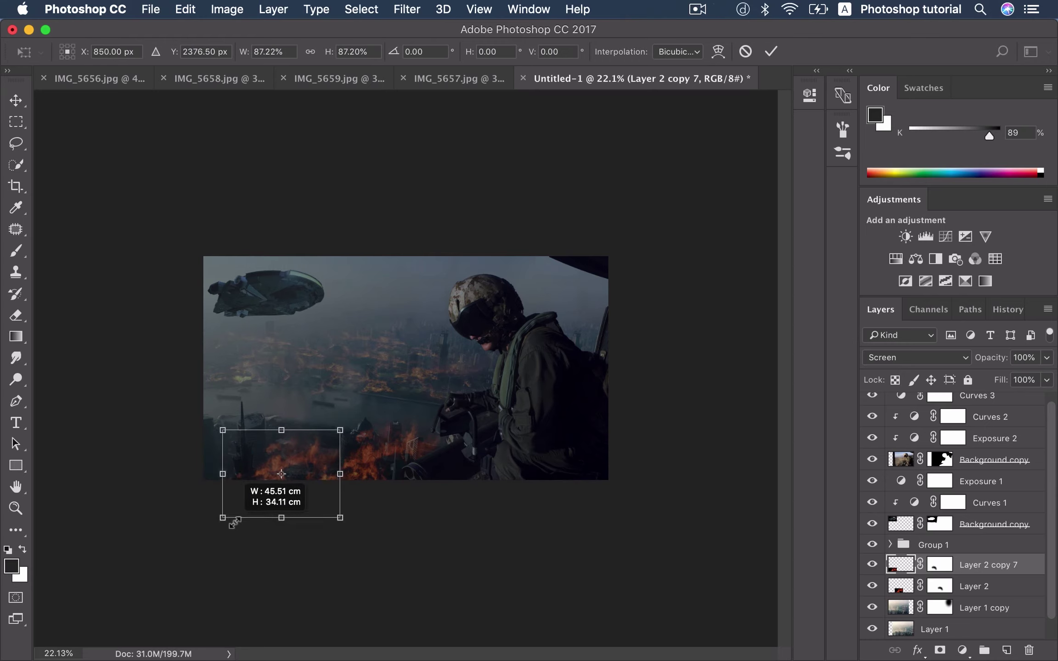
{"action": "left_click_drag", "start_coordinate": [206, 529], "coordinate": [231, 510]}
{"action": "left_click_drag", "start_coordinate": [303, 498], "coordinate": [298, 493]}
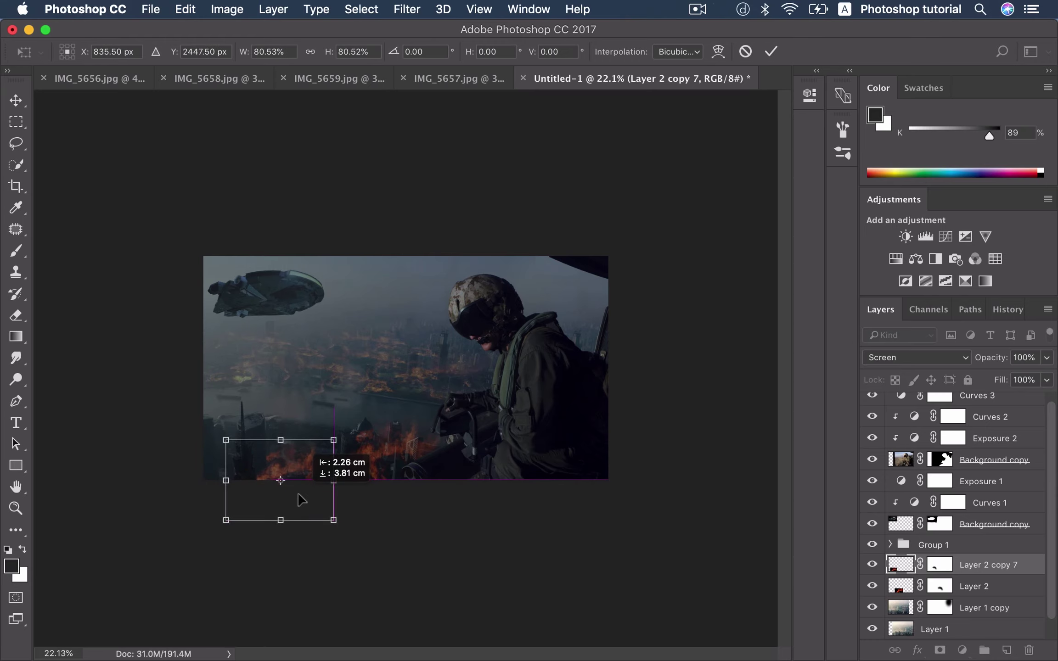
{"action": "key", "text": "Return"}
Step: Duplicate the fire again as Layer 2 copy 8, moved up-left over the city
{"action": "scroll", "coordinate": [370, 505], "scroll_direction": "down", "scroll_amount": 1}
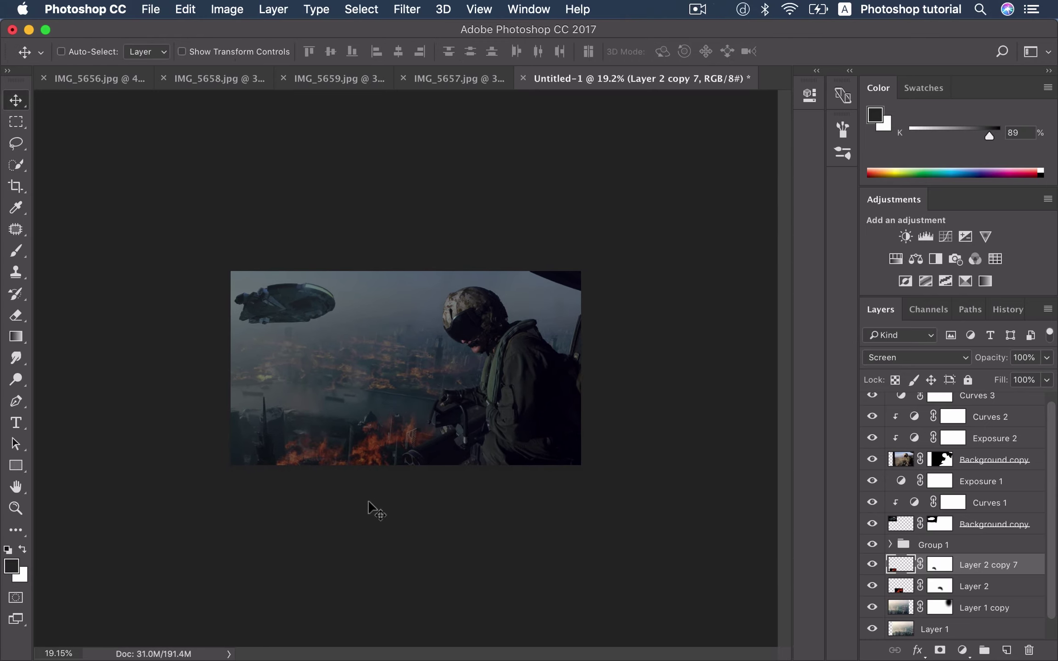
{"action": "scroll", "coordinate": [358, 486], "scroll_direction": "up", "scroll_amount": 1}
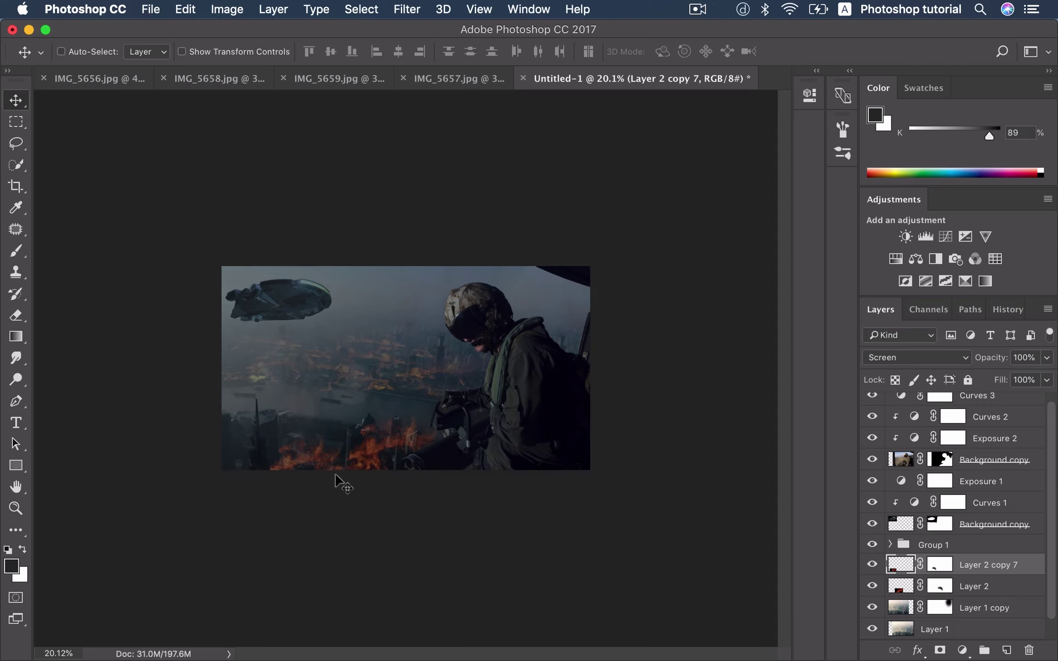
{"action": "left_click_drag", "start_coordinate": [310, 461], "coordinate": [283, 426]}
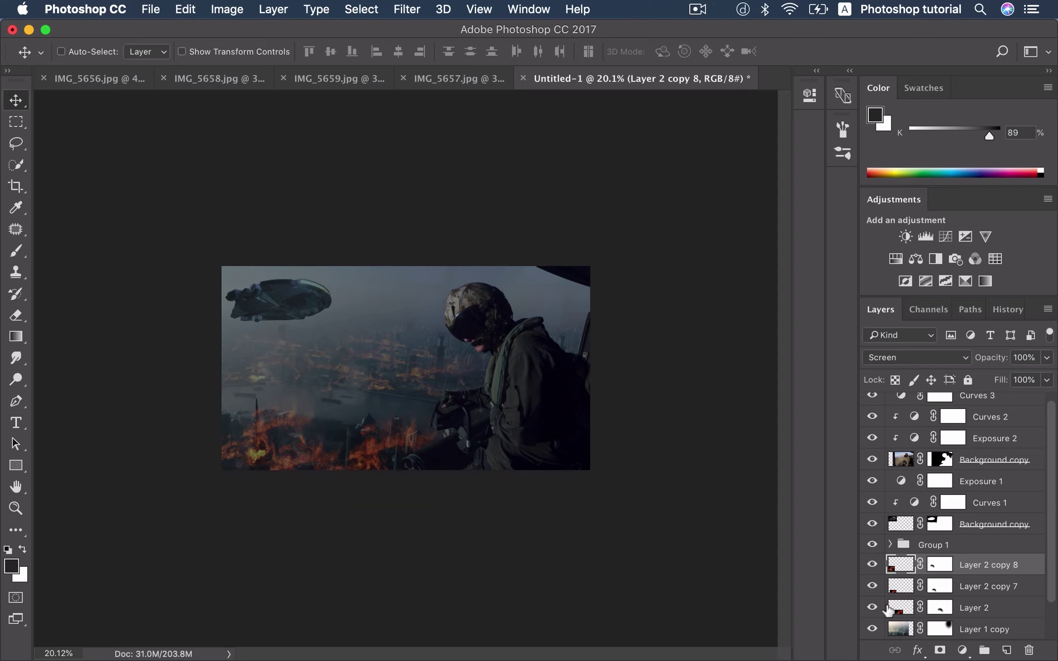
Step: Brush out the lower-left fire on Layer 2 copy 8's mask at 30% and shift the layer slightly
{"action": "left_click", "coordinate": [932, 571]}
{"action": "key", "text": "b"}
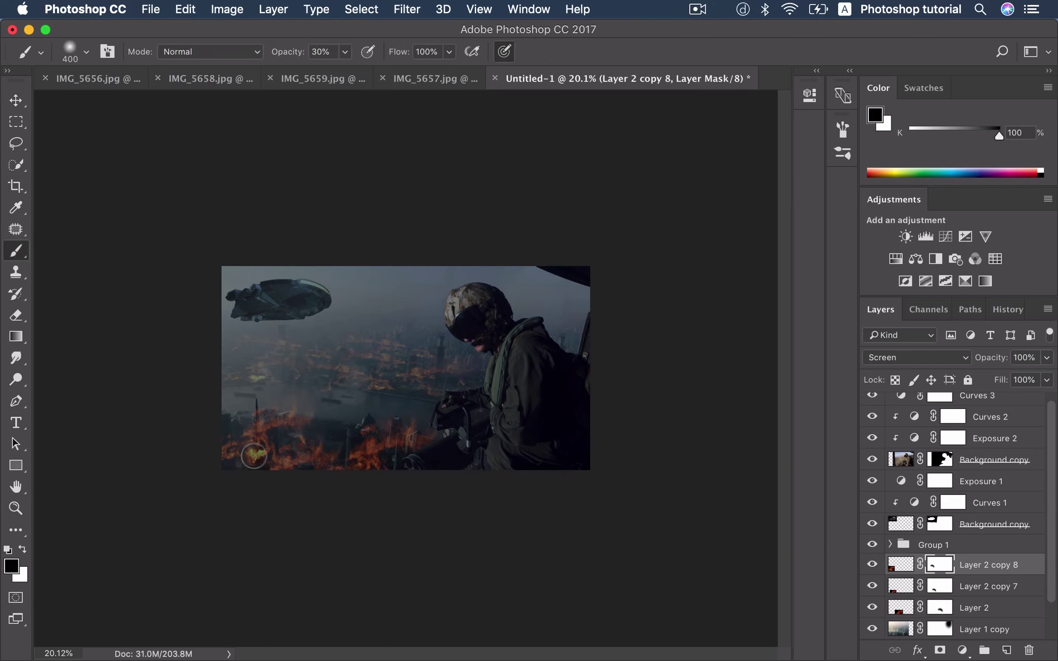
{"action": "left_click", "coordinate": [255, 456]}
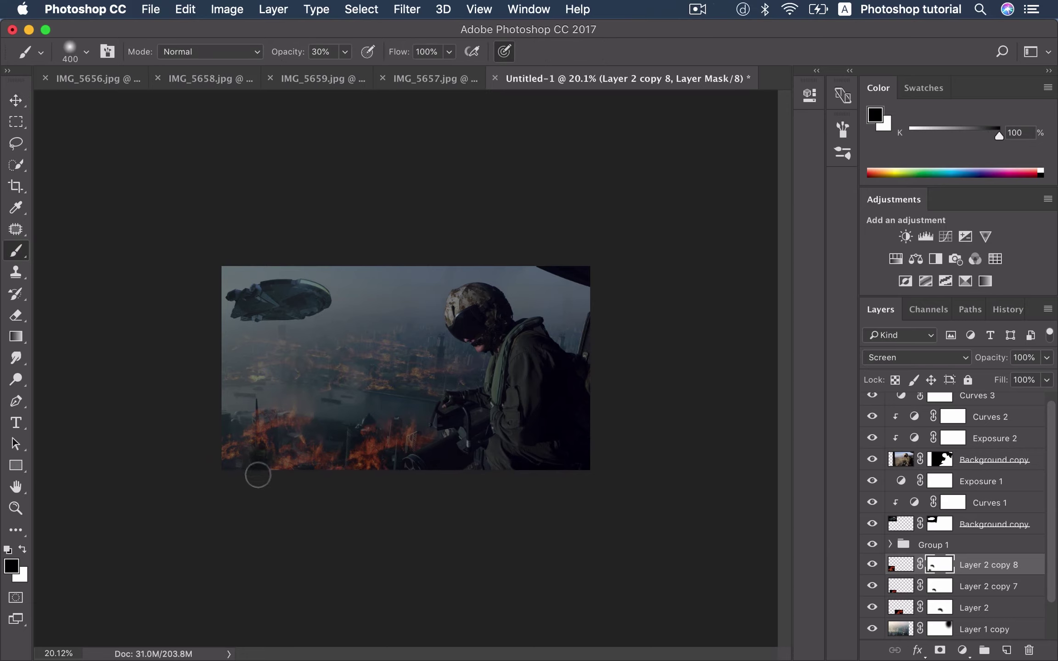
{"action": "key", "text": "v"}
{"action": "mouse_move", "coordinate": [259, 447]}
{"action": "left_mouse_down"}
{"action": "mouse_move", "coordinate": [280, 450]}
{"action": "mouse_move", "coordinate": [250, 448]}
{"action": "mouse_move", "coordinate": [306, 456]}
{"action": "left_mouse_up"}
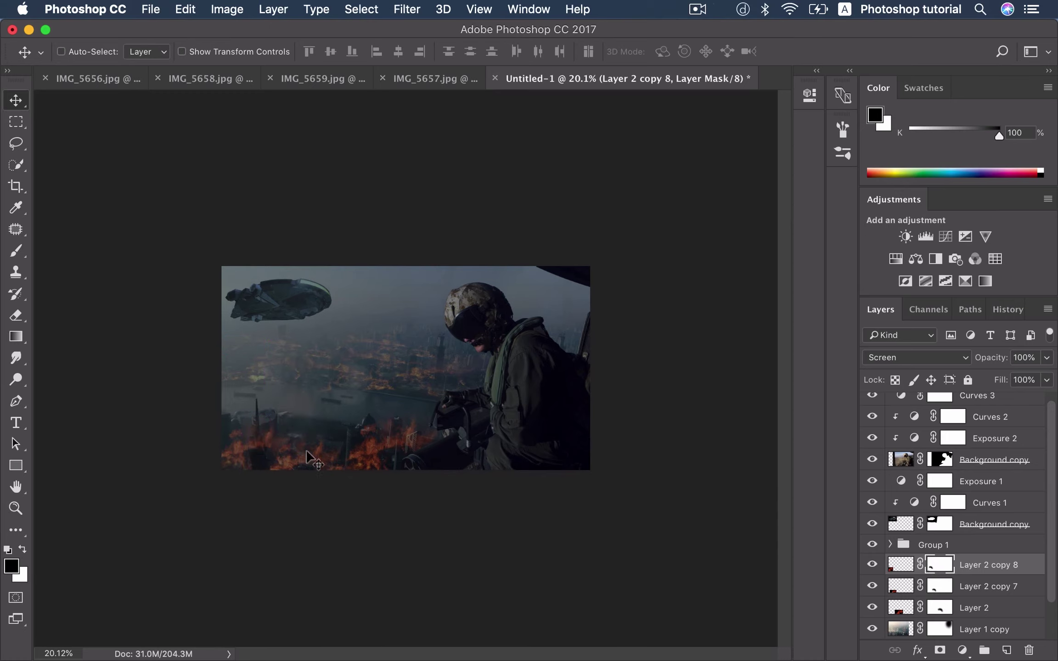
{"action": "scroll", "coordinate": [335, 472], "scroll_direction": "up", "scroll_amount": 1}
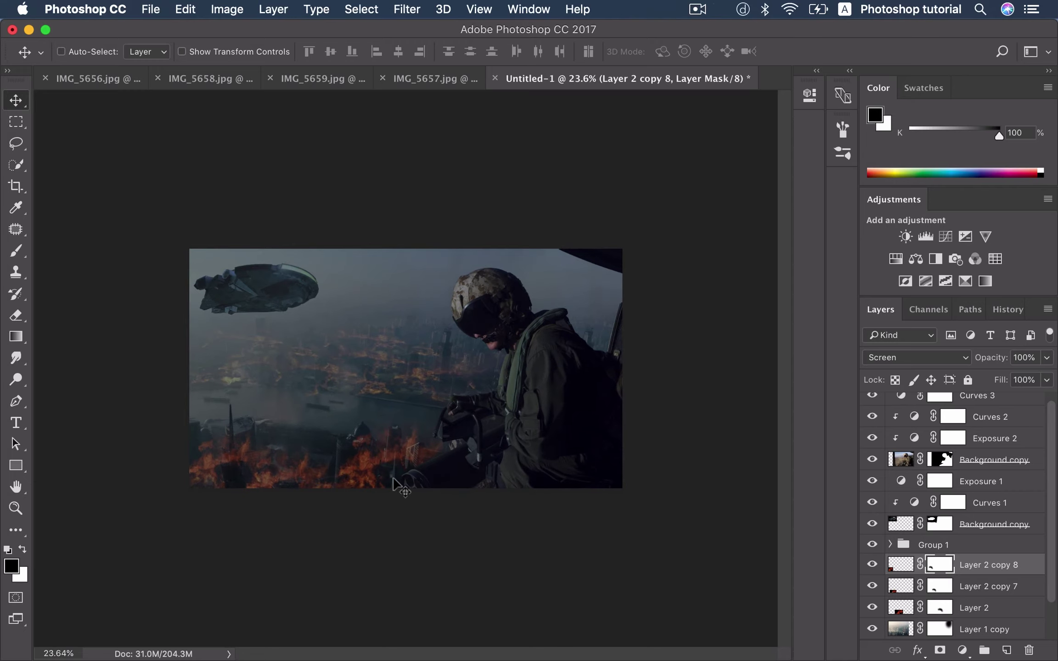
Step: Split Layer 2 copy 8's Blend If This Layer black slider to 124
{"action": "double_click", "coordinate": [1028, 573]}
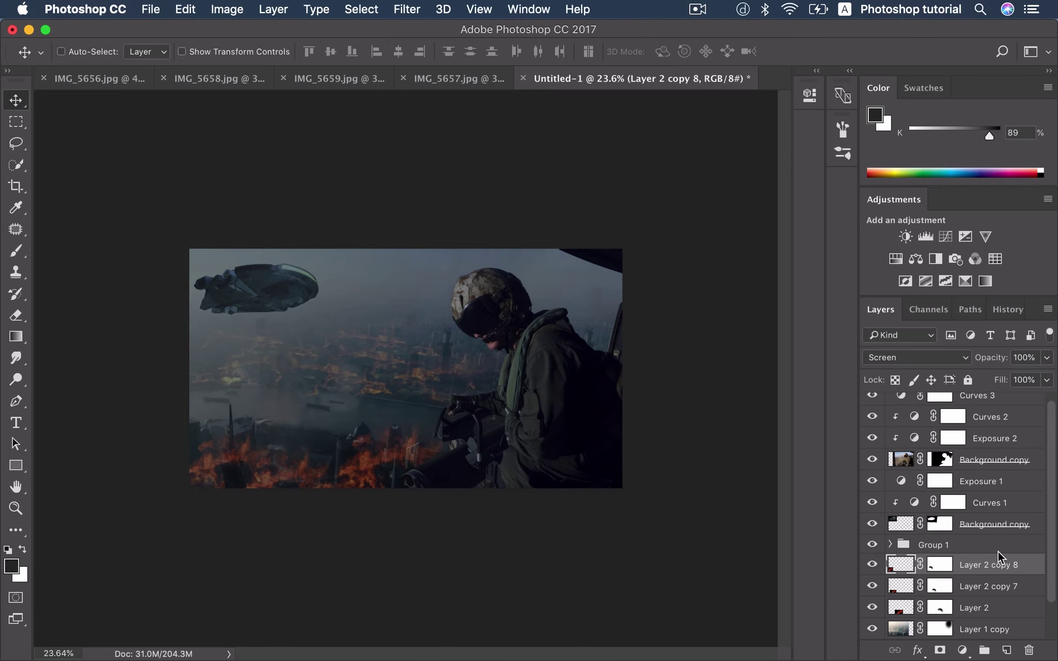
{"action": "mouse_move", "coordinate": [597, 480]}
{"action": "left_mouse_down"}
{"action": "mouse_move", "coordinate": [702, 482]}
{"action": "mouse_move", "coordinate": [720, 493]}
{"action": "left_mouse_up"}
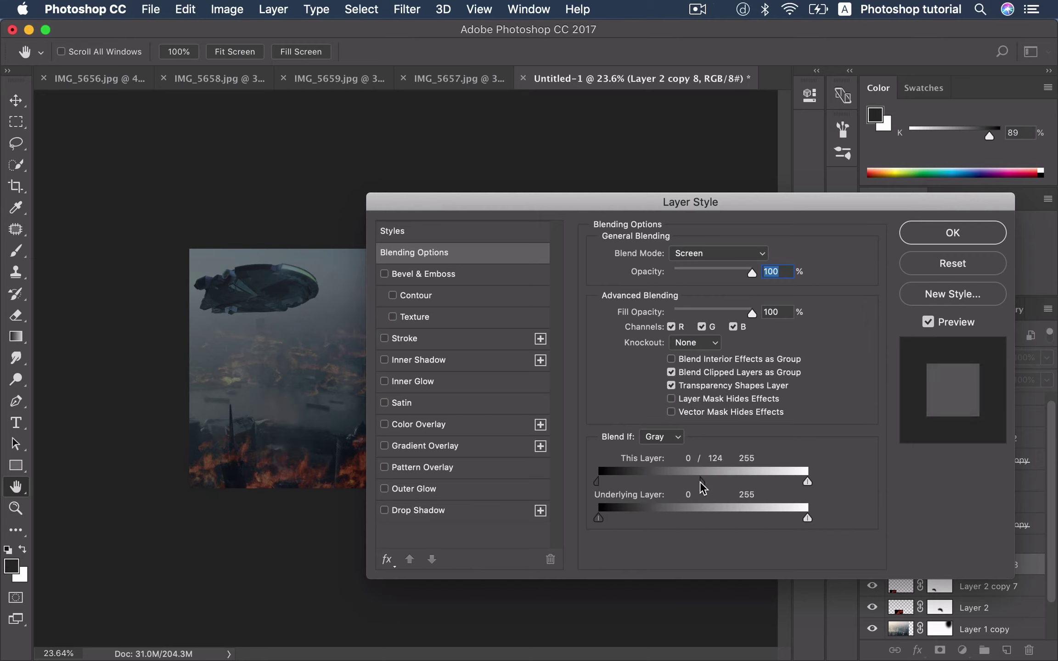
{"action": "left_click", "coordinate": [952, 232]}
Step: Reposition the Layer 2 copy 8 and copy 7 fires along the city's bottom edge
{"action": "key", "text": "v"}
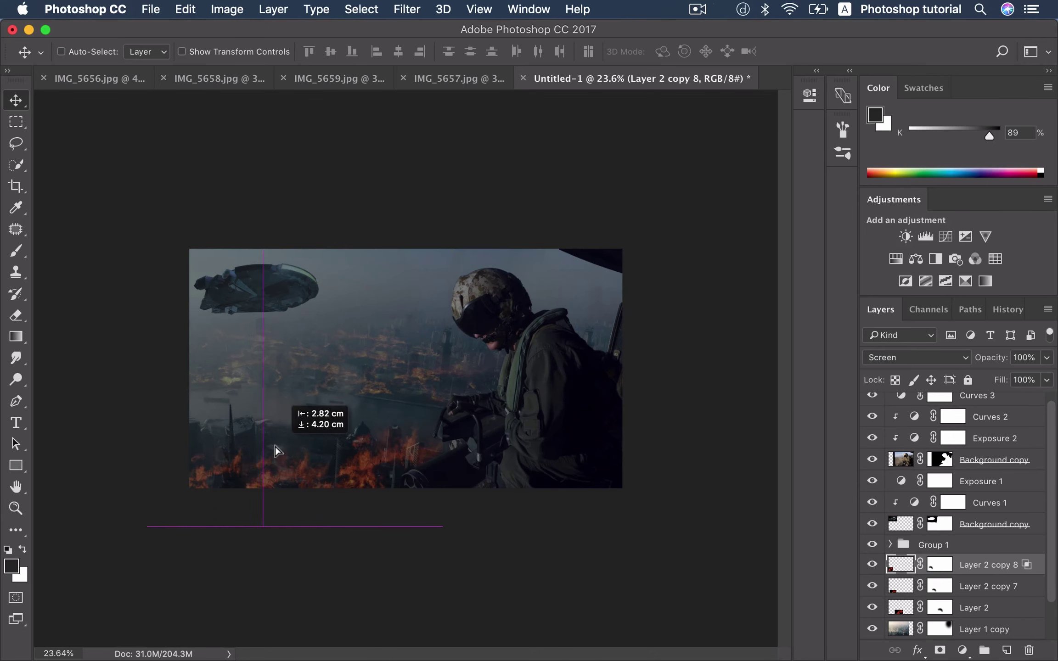
{"action": "left_click_drag", "start_coordinate": [276, 450], "coordinate": [276, 448]}
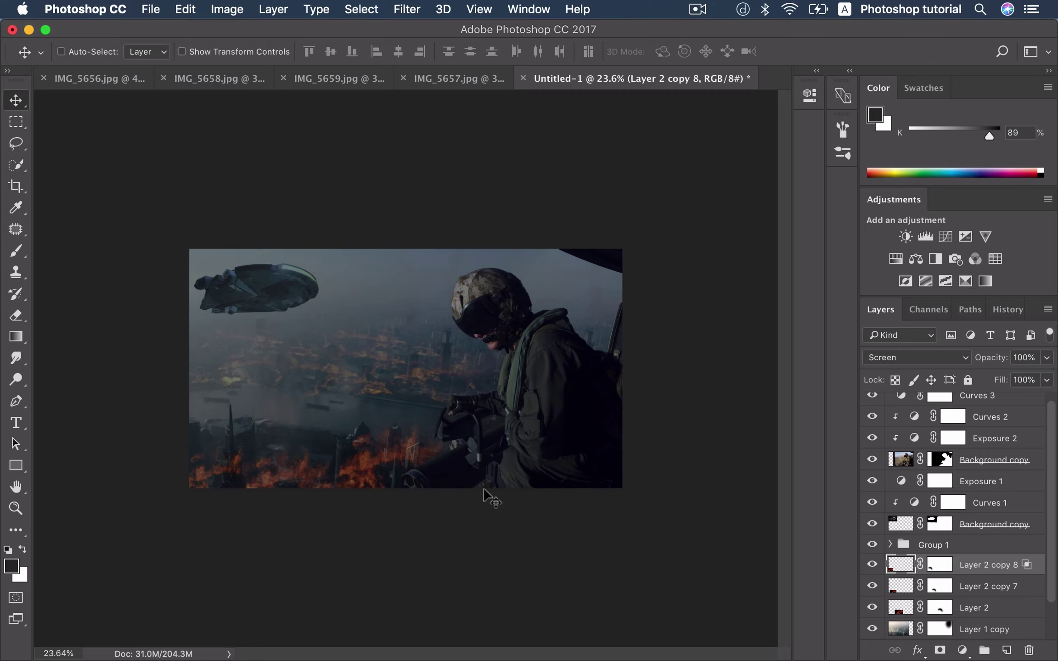
{"action": "left_click", "coordinate": [889, 596]}
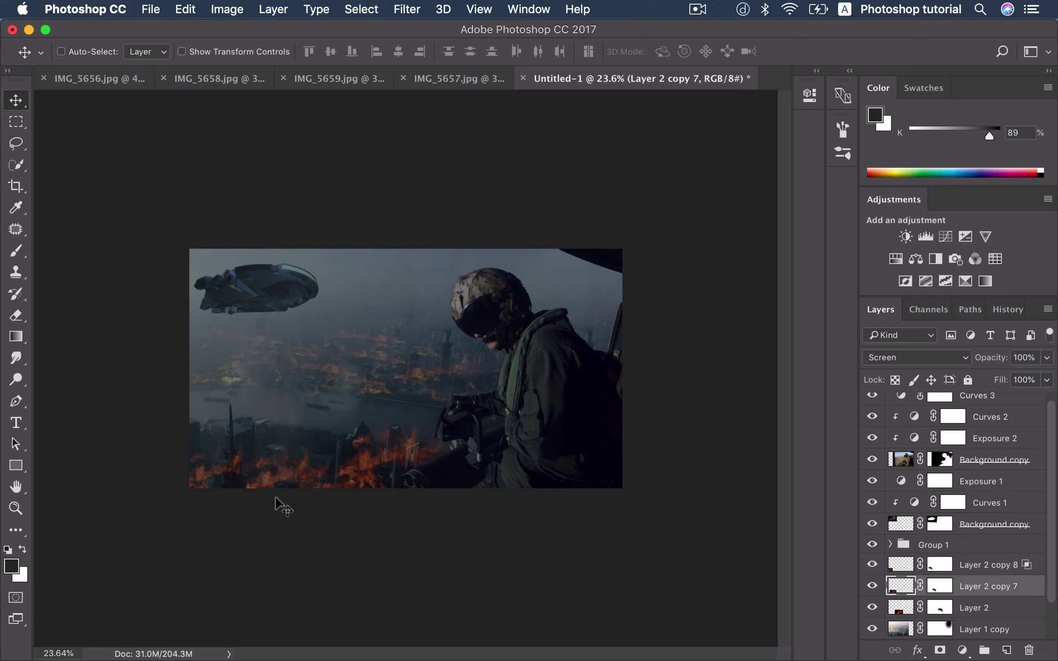
{"action": "left_click_drag", "start_coordinate": [276, 498], "coordinate": [293, 473]}
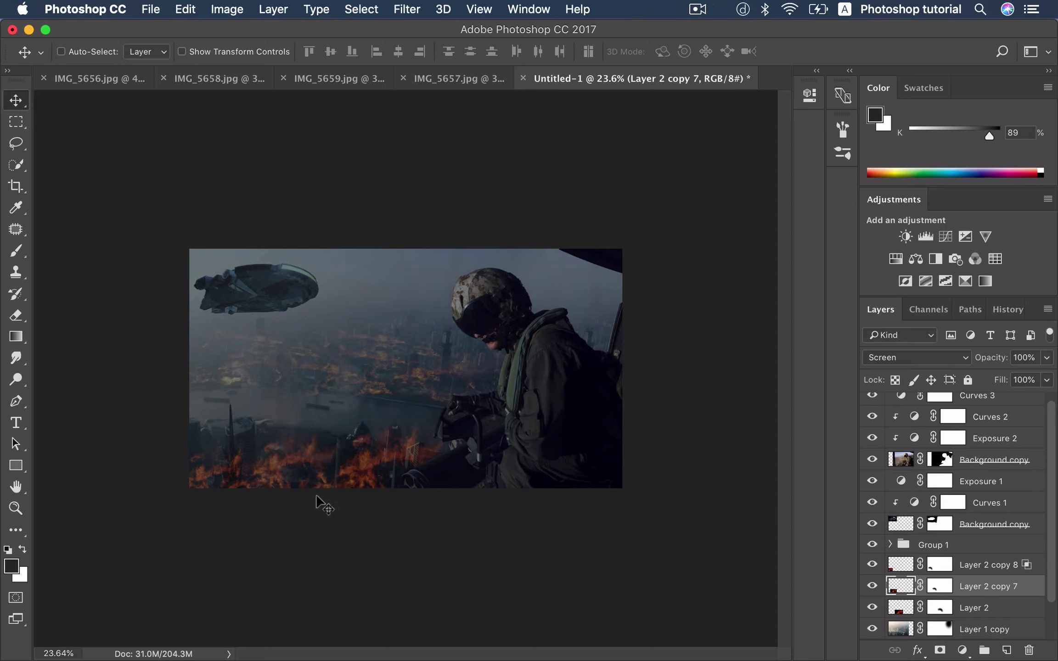
{"action": "scroll", "coordinate": [321, 502], "scroll_direction": "down", "scroll_amount": 1}
{"action": "scroll", "coordinate": [323, 505], "scroll_direction": "down", "scroll_amount": 1}
{"action": "scroll", "coordinate": [316, 496], "scroll_direction": "down", "scroll_amount": 1}
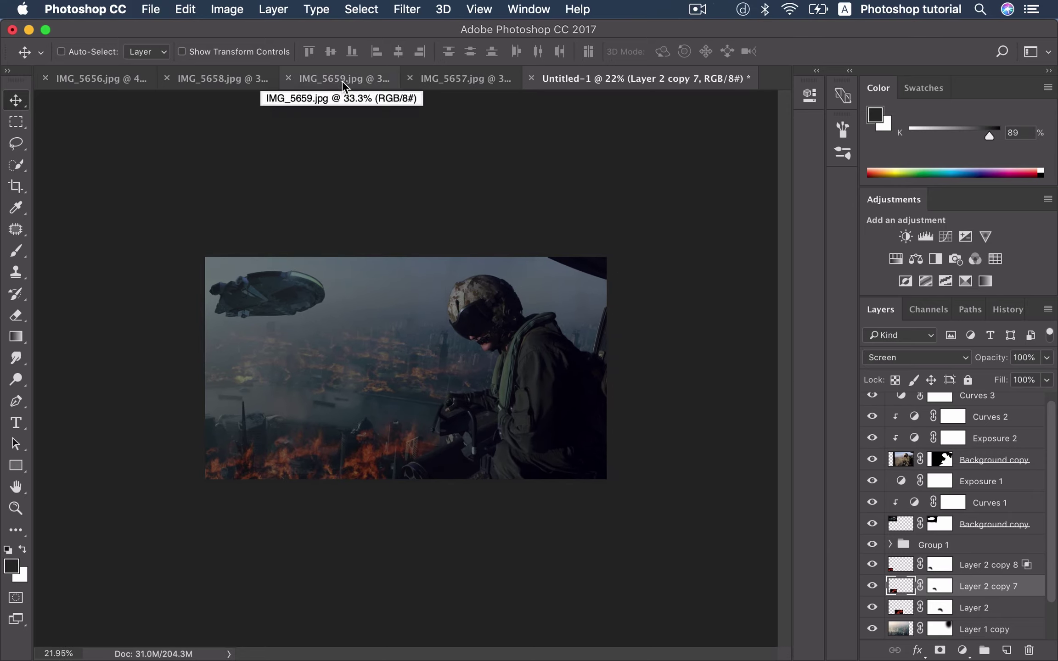
Step: Bring the IMG_5659.jpg smokestack photo to the front and pick the Quick Selection tool
{"action": "left_click", "coordinate": [456, 77]}
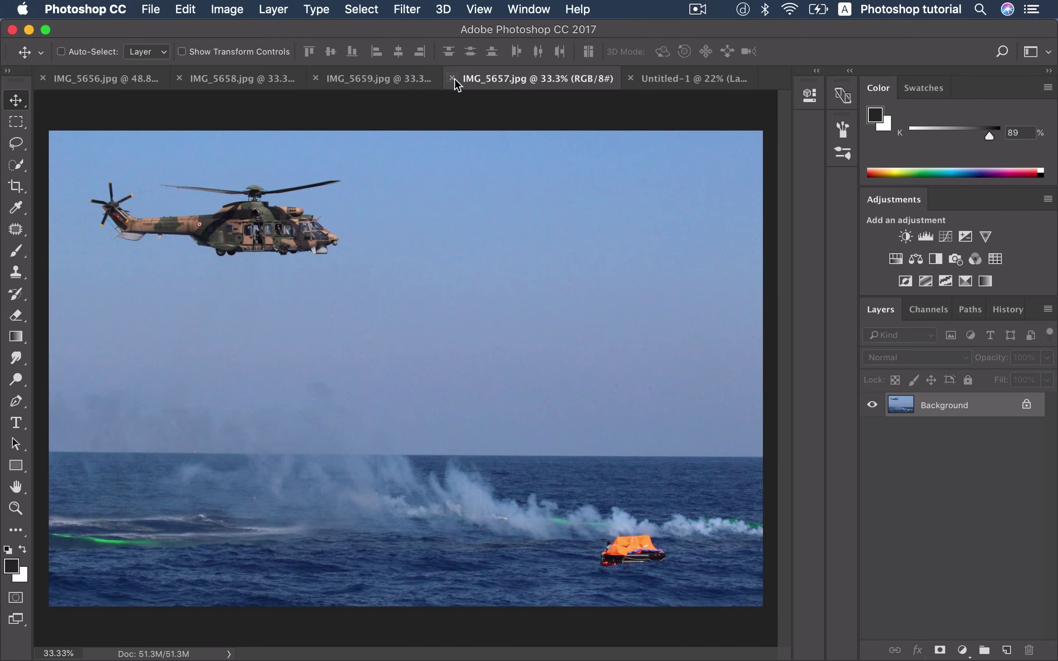
{"action": "left_click", "coordinate": [349, 79]}
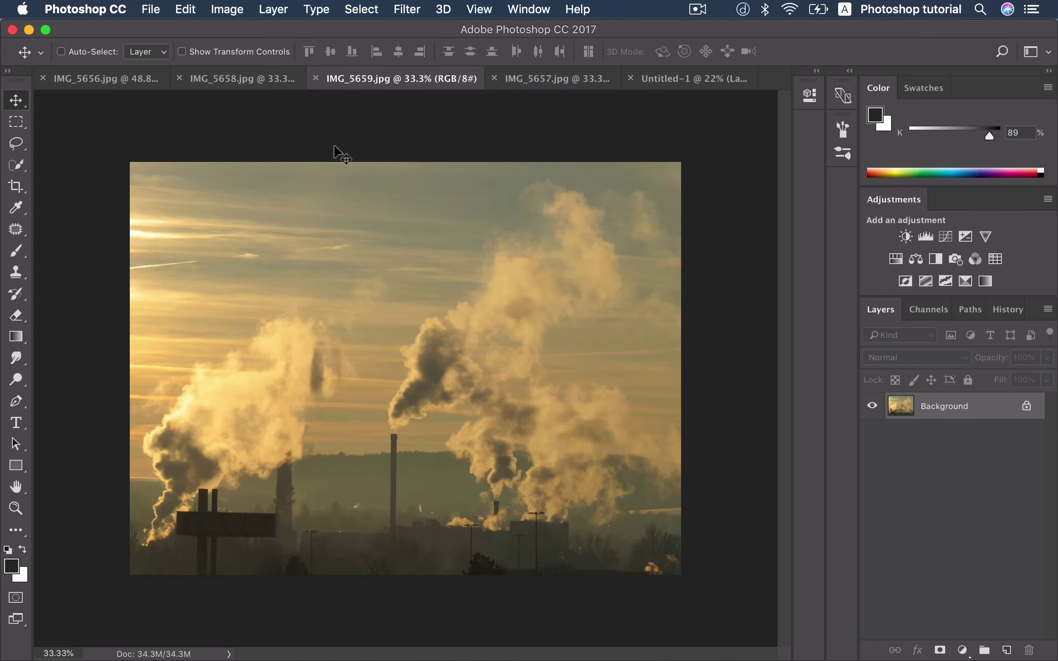
{"action": "key", "text": "w"}
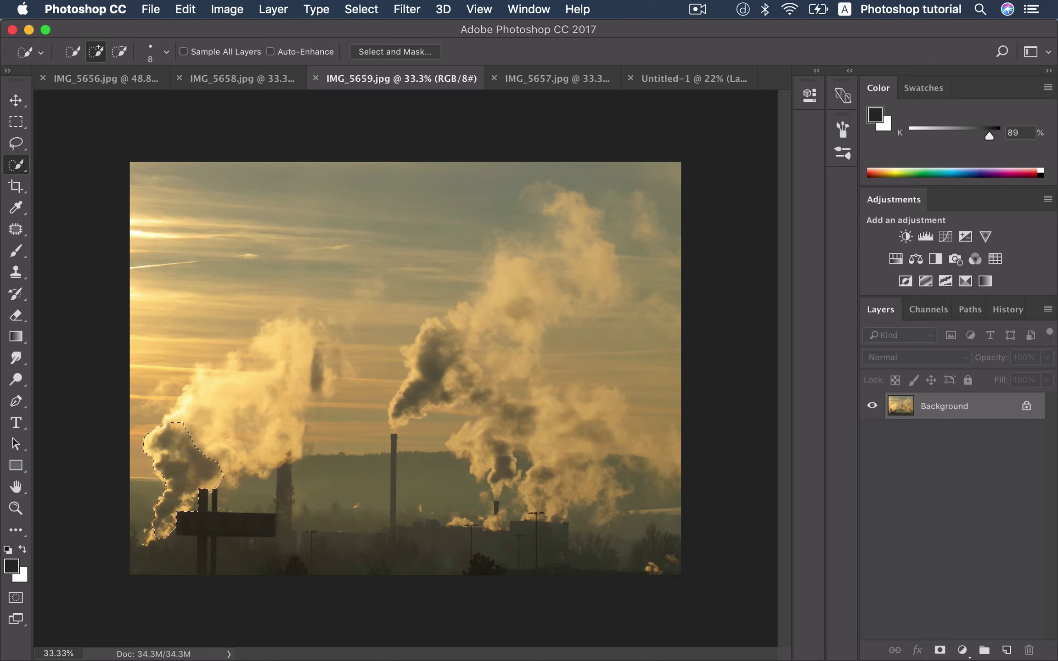
Step: Quick-select the left smoke plume by the chimneys and the middle chimney's dark plume
{"action": "left_click", "coordinate": [167, 504]}
{"action": "left_click_drag", "start_coordinate": [286, 455], "coordinate": [292, 368]}
{"action": "key", "text": "alt"}
{"action": "left_click_drag", "start_coordinate": [414, 400], "coordinate": [452, 351]}
{"action": "left_click_drag", "start_coordinate": [413, 422], "coordinate": [395, 422]}
{"action": "left_click_drag", "start_coordinate": [459, 433], "coordinate": [512, 446]}
Step: Extend the selection into the right-hand smoke, undoing the part that spilled into the sky
{"action": "left_click_drag", "start_coordinate": [524, 396], "coordinate": [534, 272]}
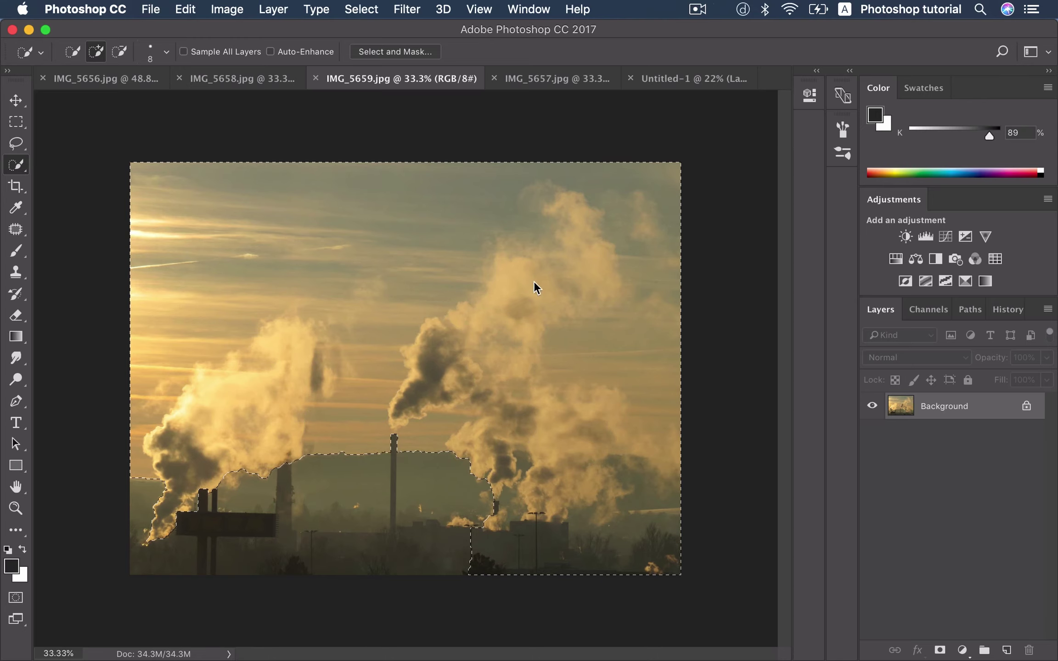
{"action": "key", "text": "ctrl+z"}
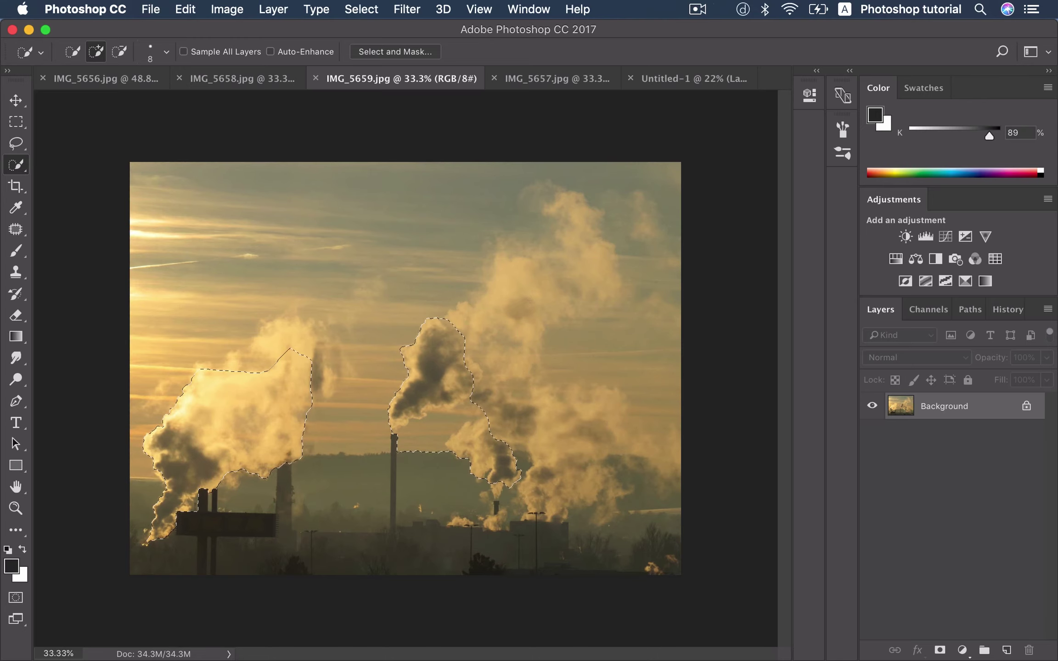
{"action": "left_click_drag", "start_coordinate": [477, 363], "coordinate": [496, 335]}
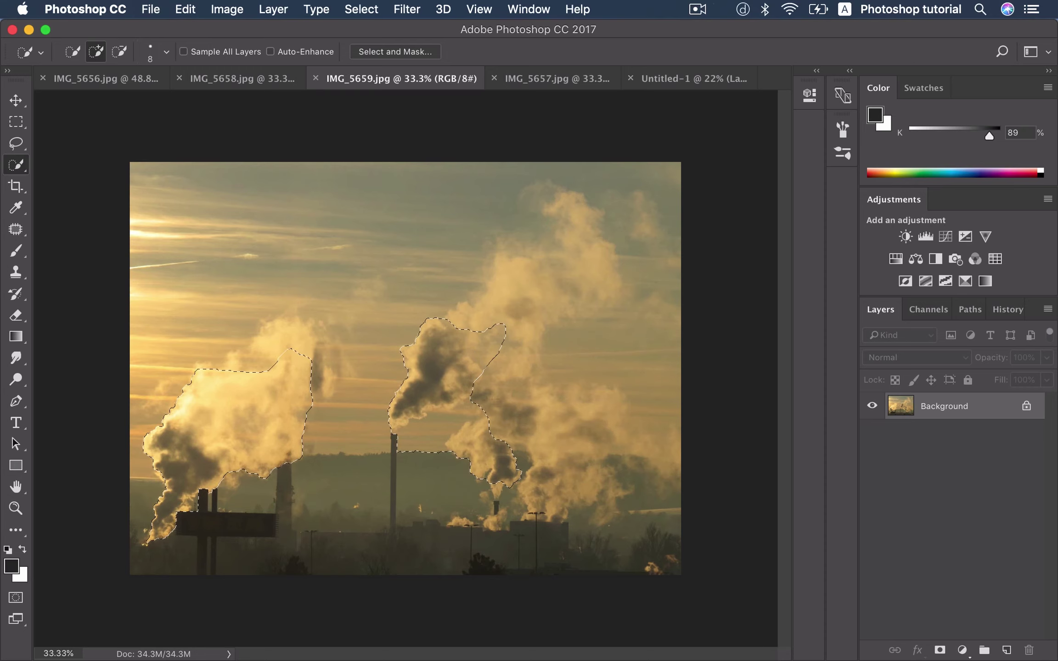
{"action": "left_click_drag", "start_coordinate": [500, 404], "coordinate": [524, 418]}
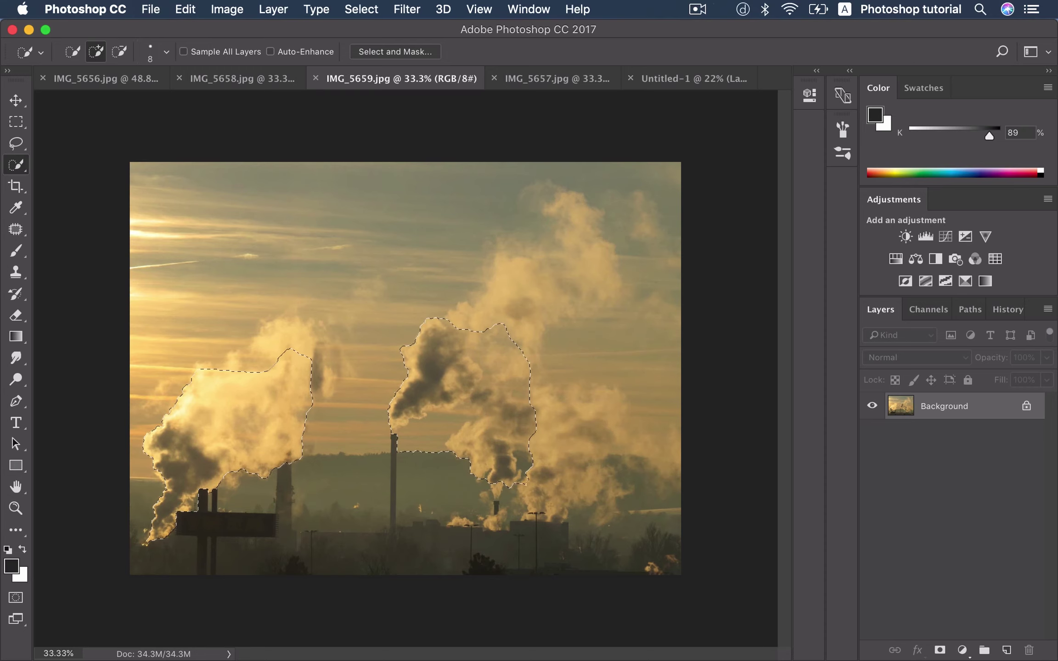
{"action": "mouse_move", "coordinate": [491, 328]}
{"action": "left_mouse_down"}
{"action": "mouse_move", "coordinate": [569, 461]}
{"action": "mouse_move", "coordinate": [574, 570]}
{"action": "left_mouse_up"}
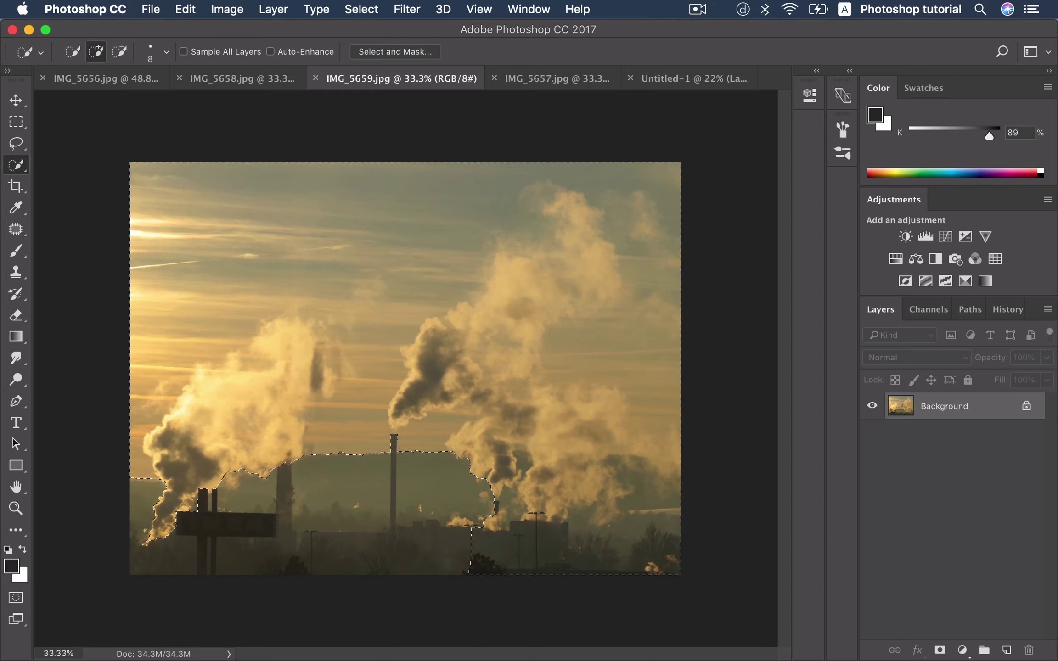
Step: Undo the whole-sky overshoot, keep the lower-right addition, and start a Lasso outline around the right plume
{"action": "key", "text": "super+alt+z"}
{"action": "key", "text": "super+alt+z"}
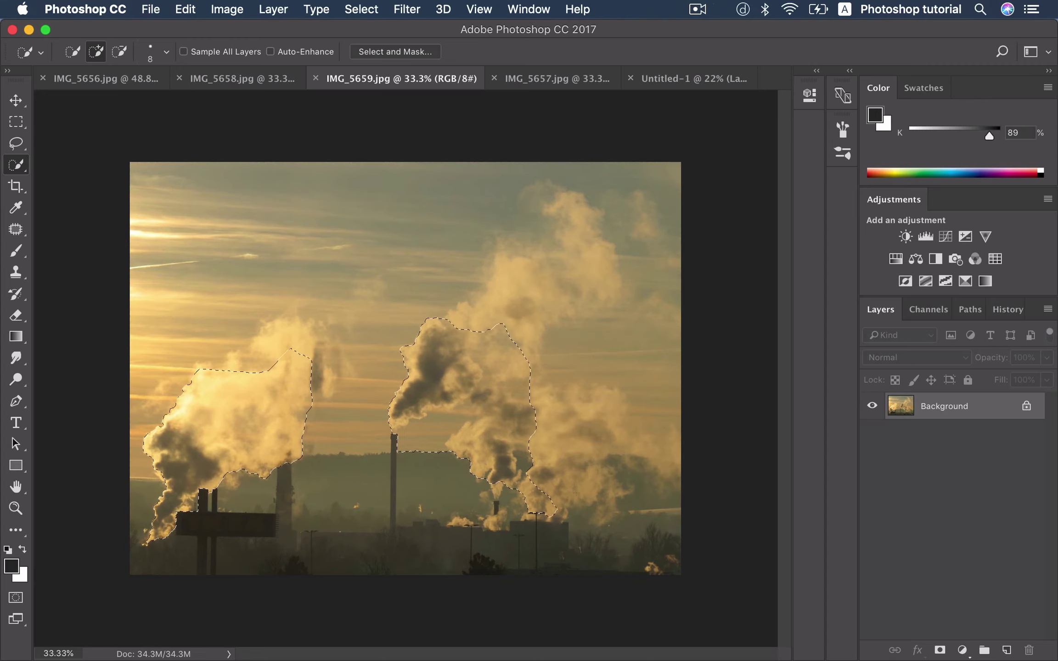
{"action": "key", "text": "shift+super+z"}
{"action": "key", "text": "shift+super+z"}
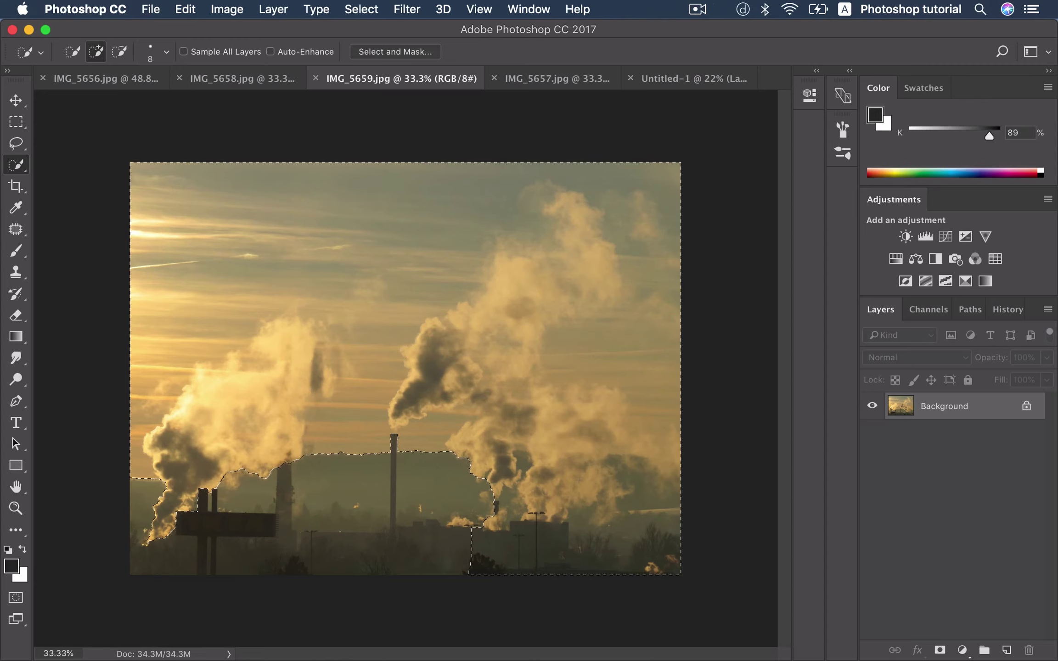
{"action": "key", "text": "super+alt+z"}
{"action": "key", "text": "super+alt+z"}
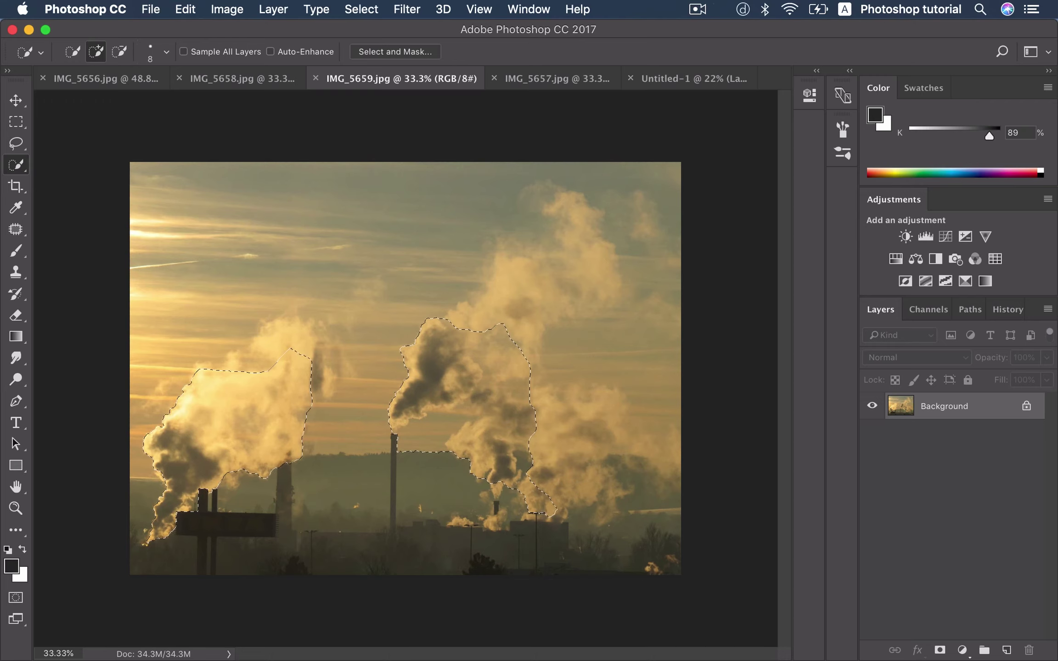
{"action": "key", "text": "shift+super+z"}
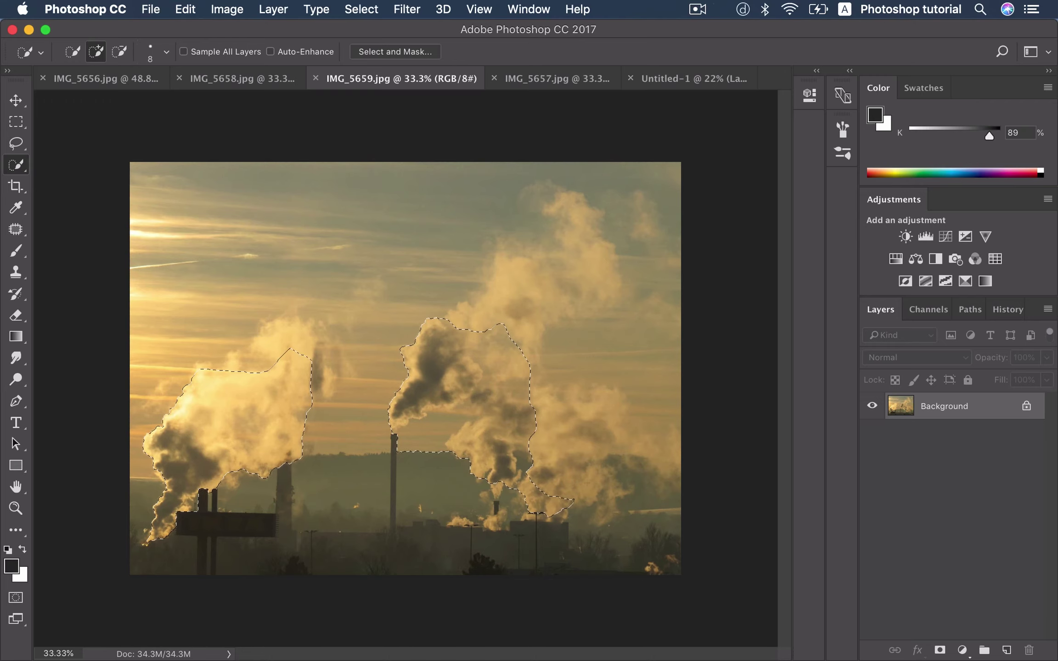
{"action": "key", "text": "l"}
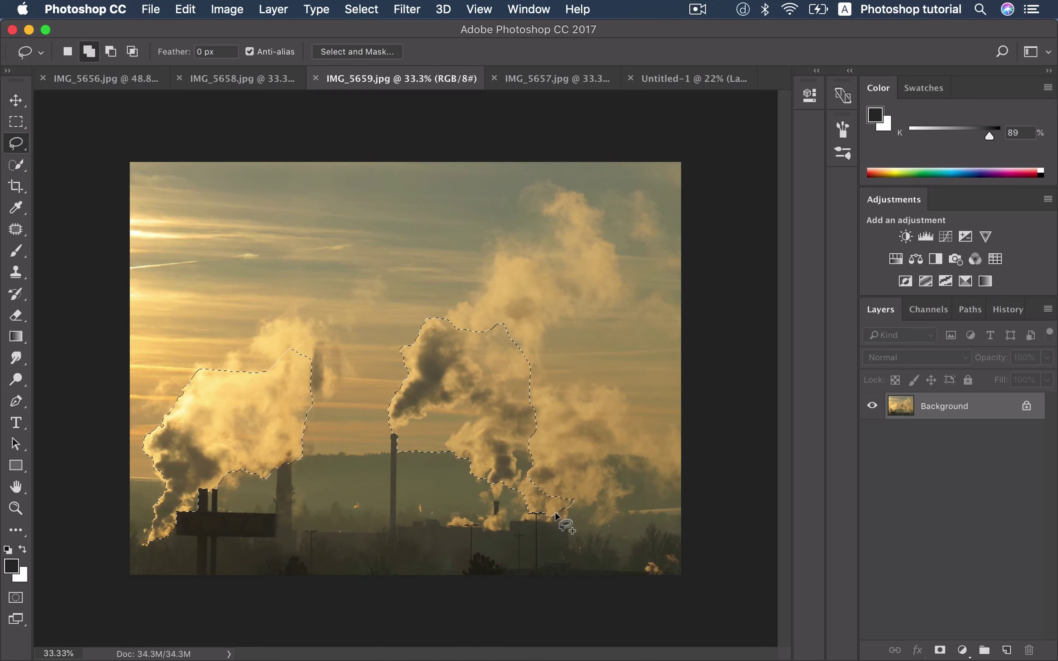
{"action": "mouse_move", "coordinate": [555, 514]}
{"action": "left_mouse_down"}
{"action": "mouse_move", "coordinate": [598, 509]}
{"action": "mouse_move", "coordinate": [630, 457]}
{"action": "mouse_move", "coordinate": [618, 395]}
{"action": "mouse_move", "coordinate": [543, 349]}
{"action": "mouse_move", "coordinate": [574, 310]}
{"action": "left_mouse_up"}
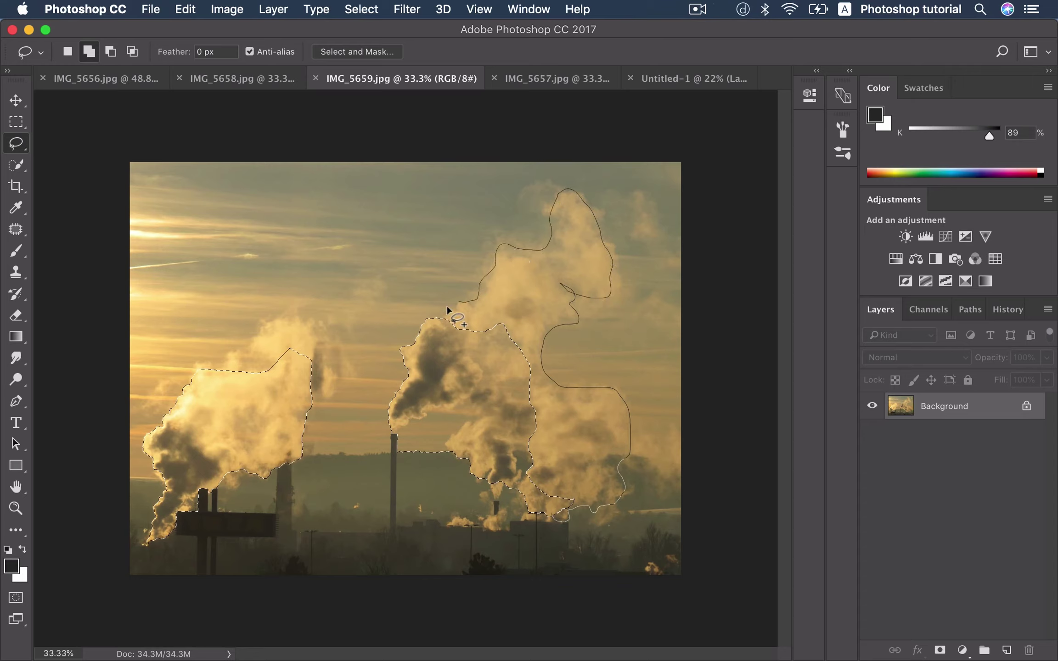
Step: Lasso the large plume, subtract the sky gap beside the chimney, and add the small plume's upper wisps
{"action": "left_click_drag", "start_coordinate": [448, 309], "coordinate": [434, 349]}
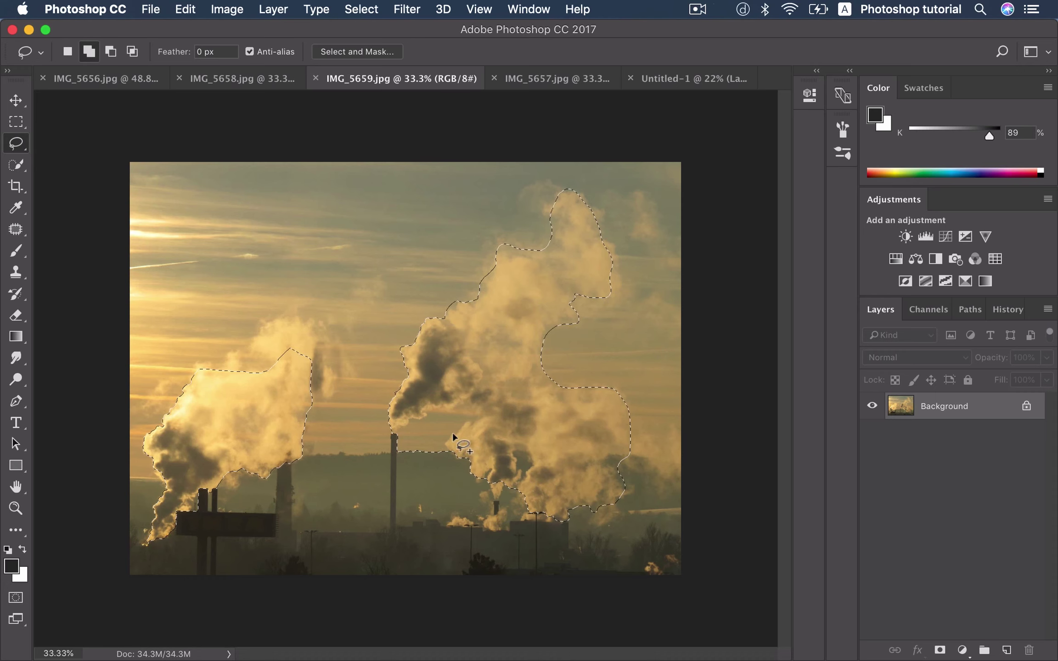
{"action": "left_click_drag", "start_coordinate": [387, 432], "coordinate": [399, 426]}
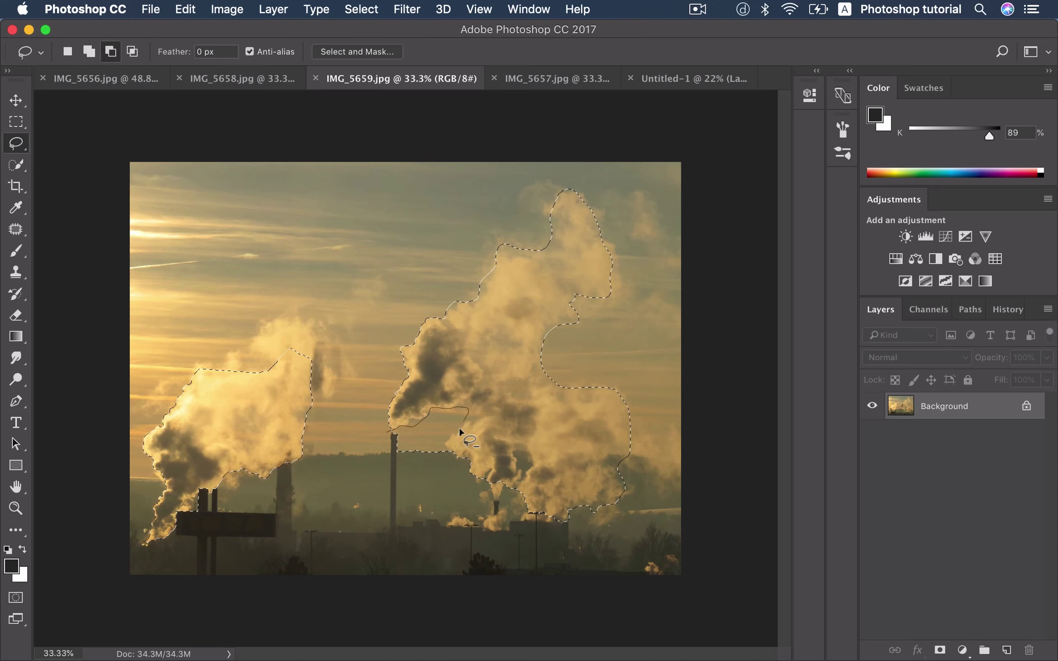
{"action": "mouse_move", "coordinate": [435, 408]}
{"action": "left_mouse_down"}
{"action": "mouse_move", "coordinate": [406, 480]}
{"action": "mouse_move", "coordinate": [379, 464]}
{"action": "left_mouse_up"}
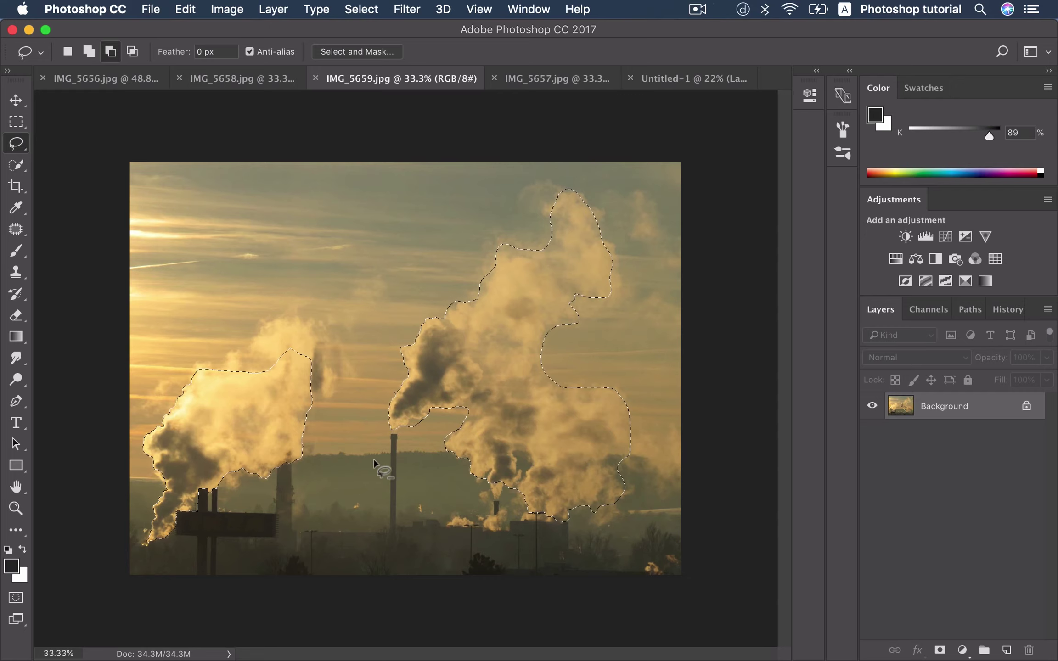
{"action": "key", "text": "m"}
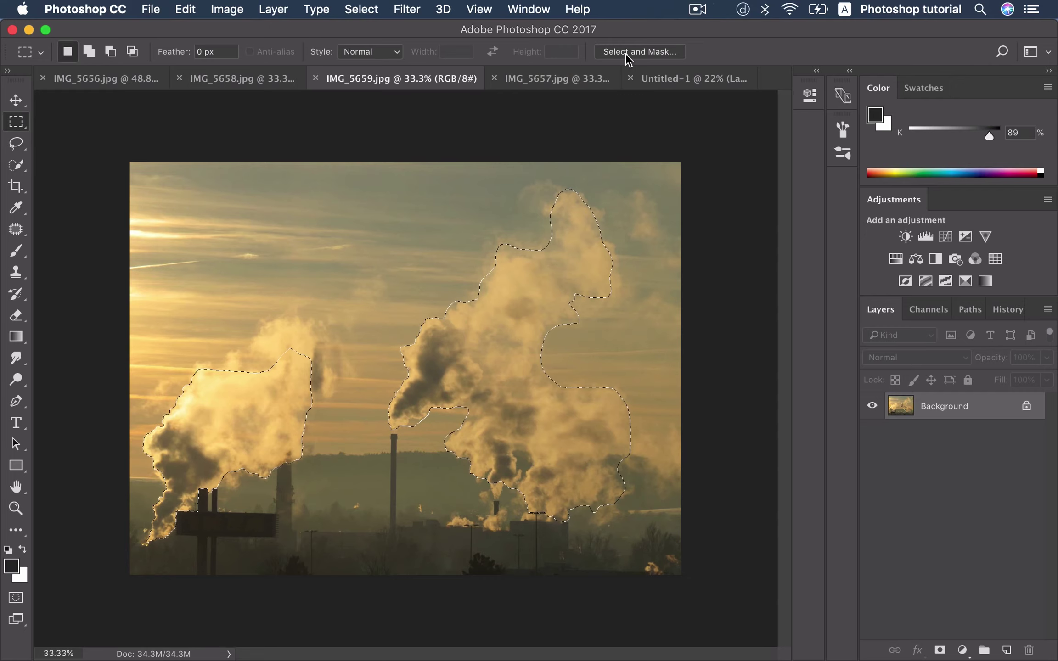
{"action": "key", "text": "l"}
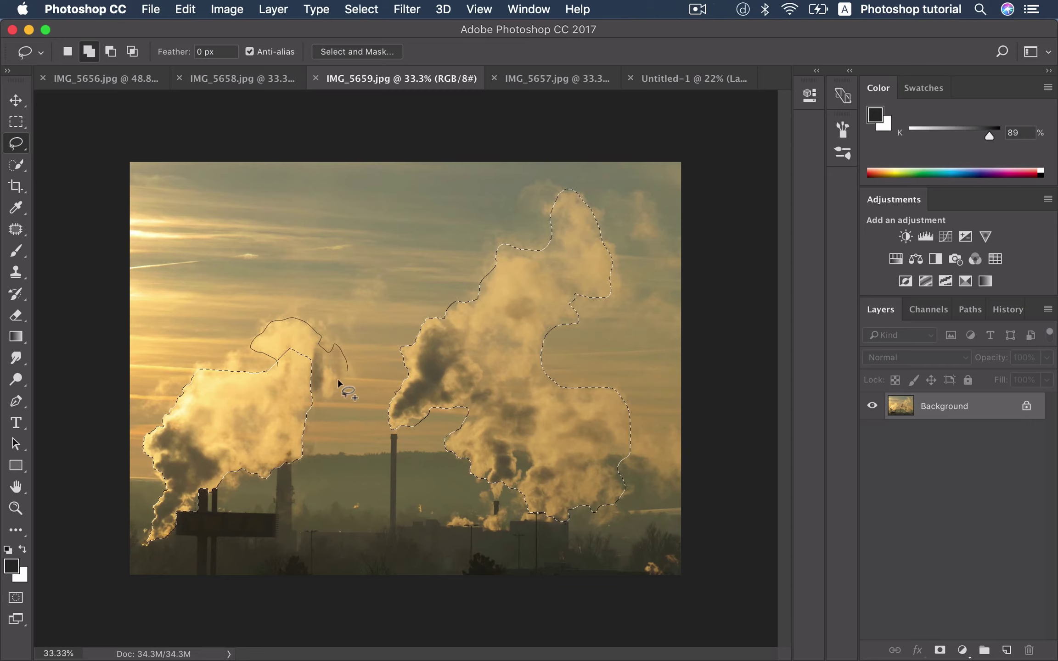
{"action": "left_click_drag", "start_coordinate": [315, 398], "coordinate": [313, 398]}
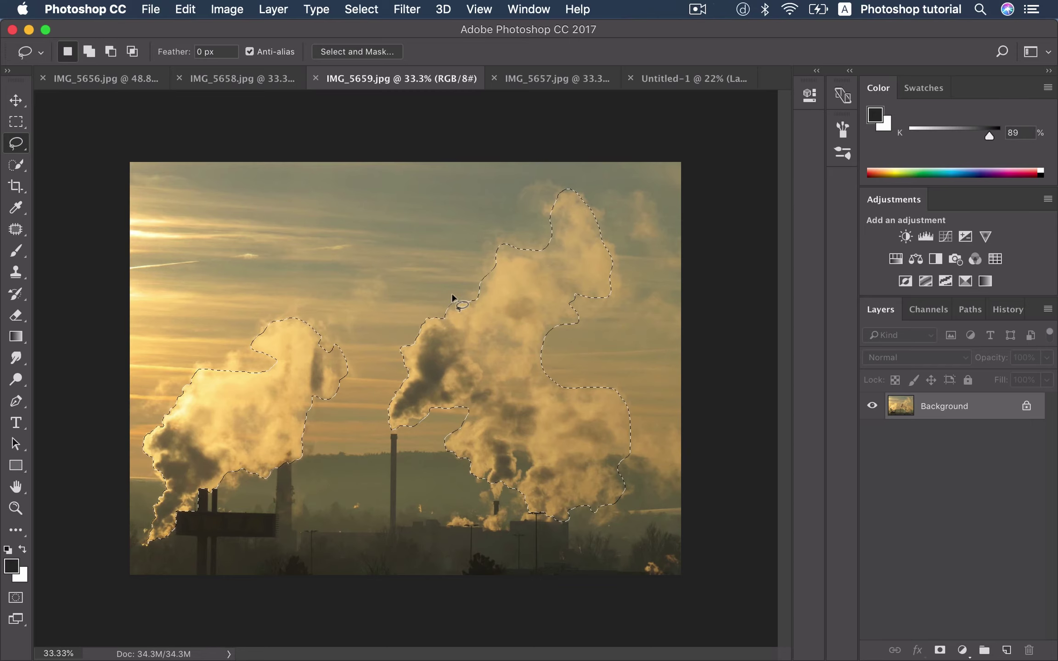
Step: In Select and Mask, refine the small plume's upper-left edge and smoke stem with the Refine Edge Brush
{"action": "key", "text": "m"}
{"action": "left_click", "coordinate": [629, 52]}
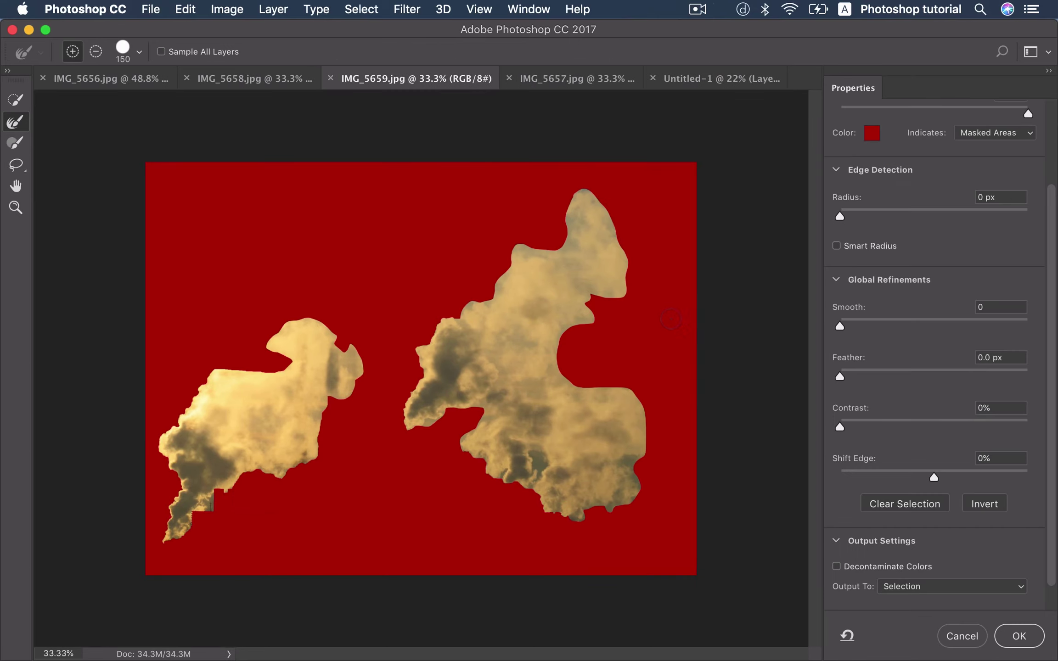
{"action": "key", "text": "bracketright"}
{"action": "mouse_move", "coordinate": [170, 429]}
{"action": "left_mouse_down"}
{"action": "mouse_move", "coordinate": [275, 347]}
{"action": "mouse_move", "coordinate": [347, 391]}
{"action": "mouse_move", "coordinate": [281, 479]}
{"action": "mouse_move", "coordinate": [169, 534]}
{"action": "left_mouse_up"}
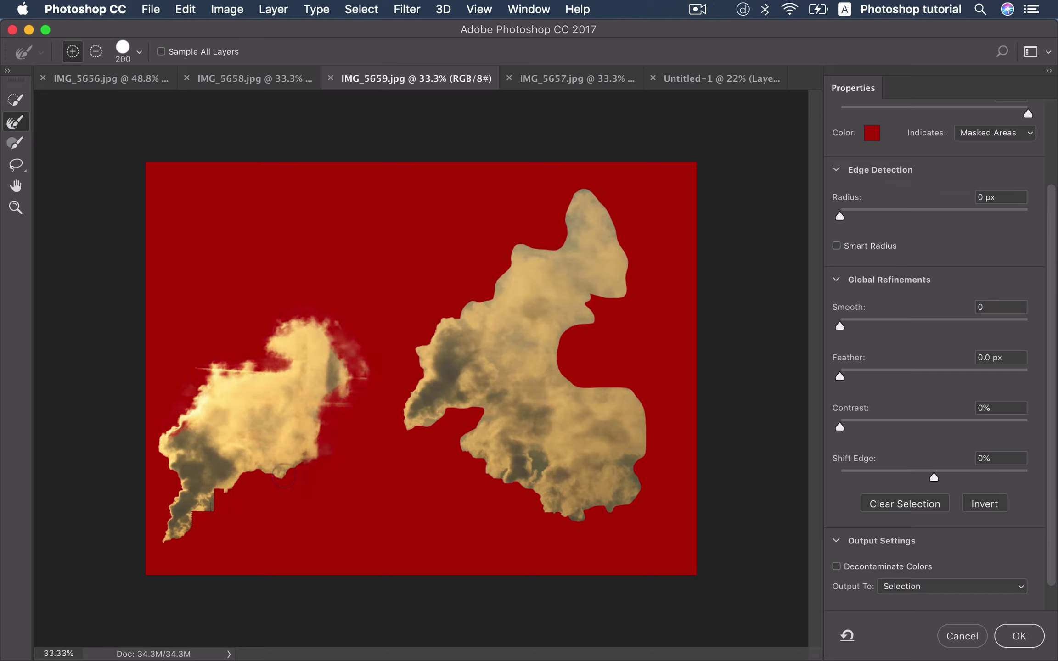
{"action": "key", "text": "bracketleft"}
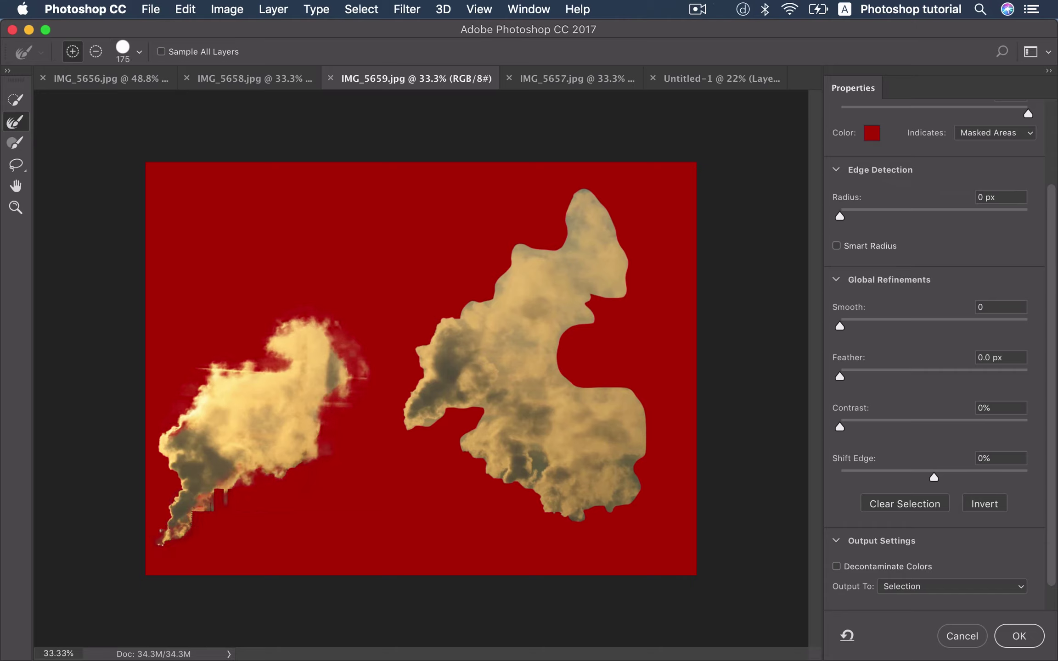
{"action": "key", "text": "bracketleft"}
{"action": "left_click_drag", "start_coordinate": [161, 524], "coordinate": [190, 466]}
Step: Refine the large plume's edges, then output a colour-decontaminated cutout to a new layer with layer mask
{"action": "key", "text": "bracketright"}
{"action": "key", "text": "bracketright"}
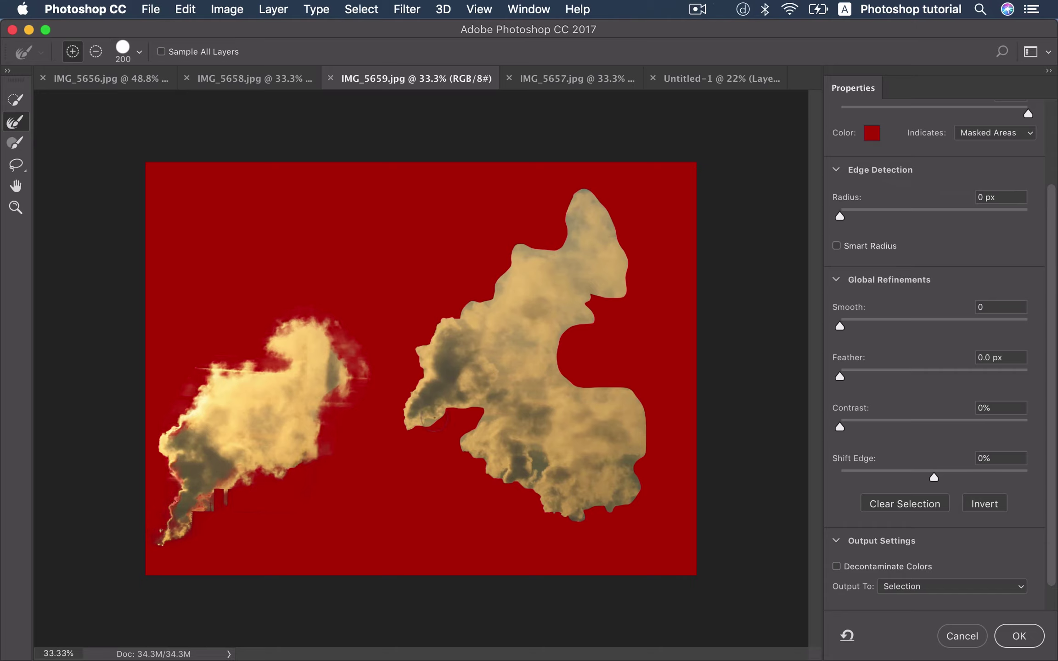
{"action": "mouse_move", "coordinate": [408, 424]}
{"action": "left_mouse_down"}
{"action": "mouse_move", "coordinate": [627, 508]}
{"action": "mouse_move", "coordinate": [627, 388]}
{"action": "mouse_move", "coordinate": [553, 358]}
{"action": "mouse_move", "coordinate": [564, 317]}
{"action": "mouse_move", "coordinate": [592, 298]}
{"action": "mouse_move", "coordinate": [636, 294]}
{"action": "left_mouse_up"}
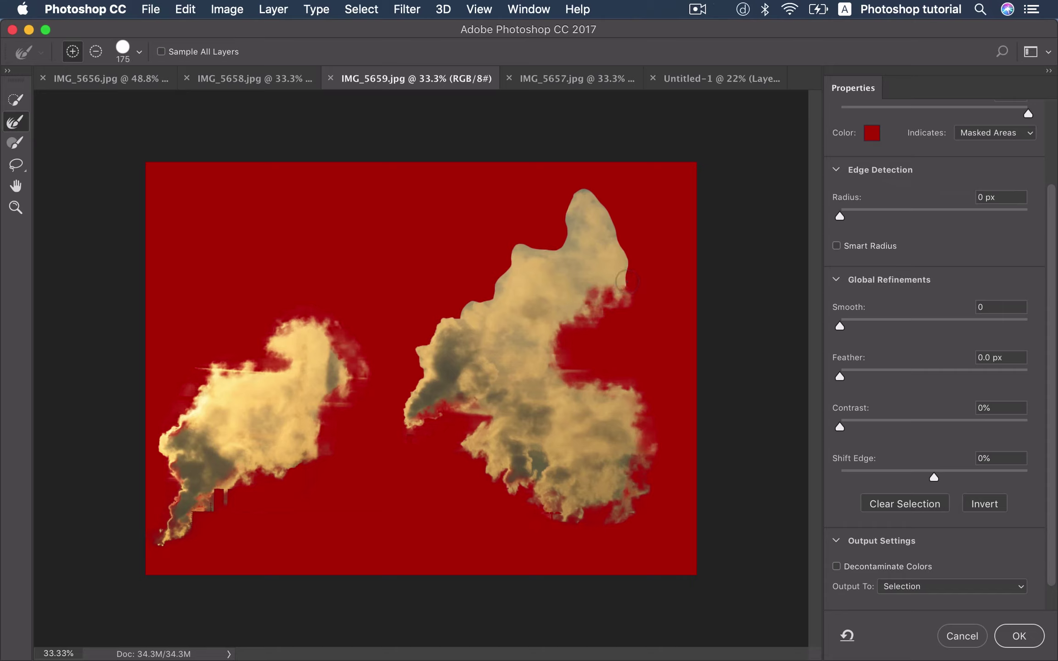
{"action": "mouse_move", "coordinate": [627, 280]}
{"action": "left_mouse_down"}
{"action": "mouse_move", "coordinate": [594, 201]}
{"action": "mouse_move", "coordinate": [555, 243]}
{"action": "mouse_move", "coordinate": [508, 253]}
{"action": "mouse_move", "coordinate": [417, 355]}
{"action": "left_mouse_up"}
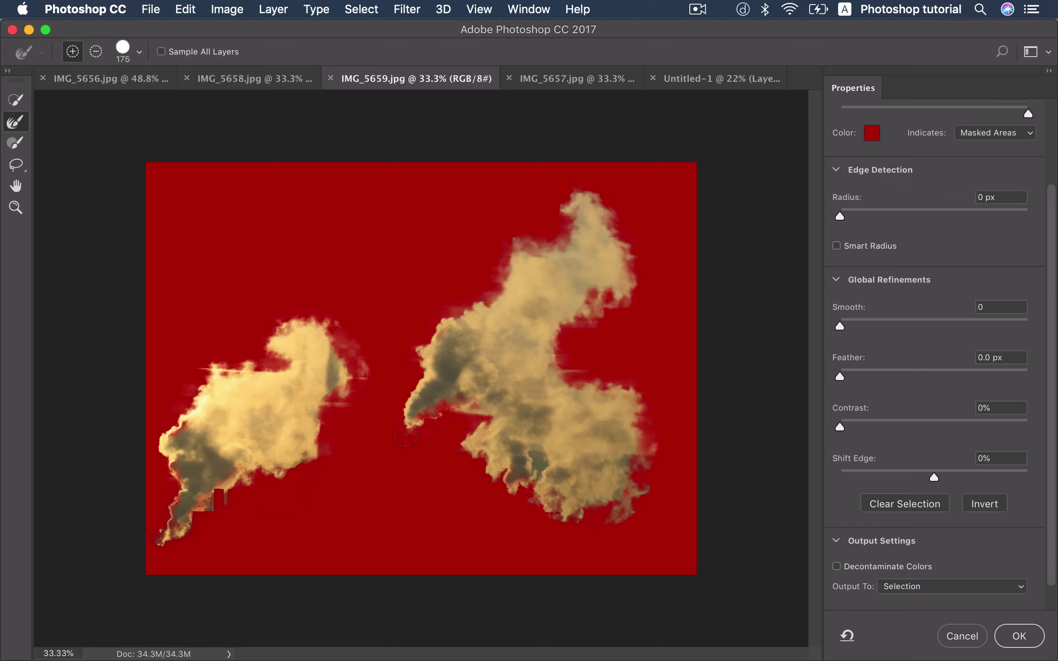
{"action": "left_click_drag", "start_coordinate": [405, 434], "coordinate": [456, 421]}
{"action": "left_click", "coordinate": [836, 566]}
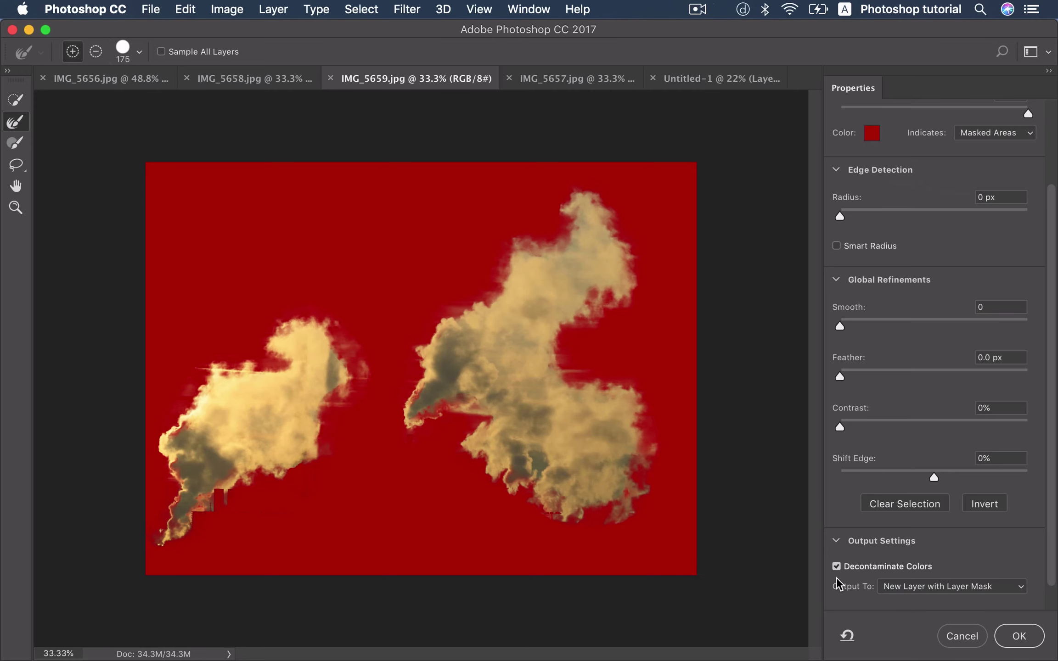
{"action": "left_click", "coordinate": [1018, 636]}
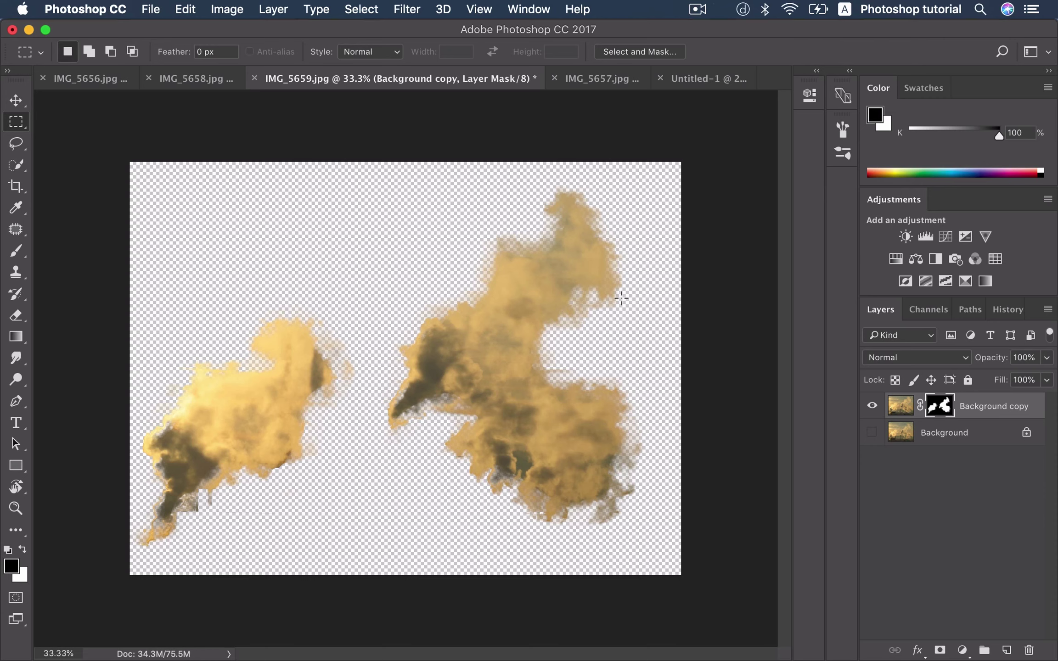
Step: Copy the masked smoke onto its own new layer and hide the original masked layer
{"action": "key", "text": "v"}
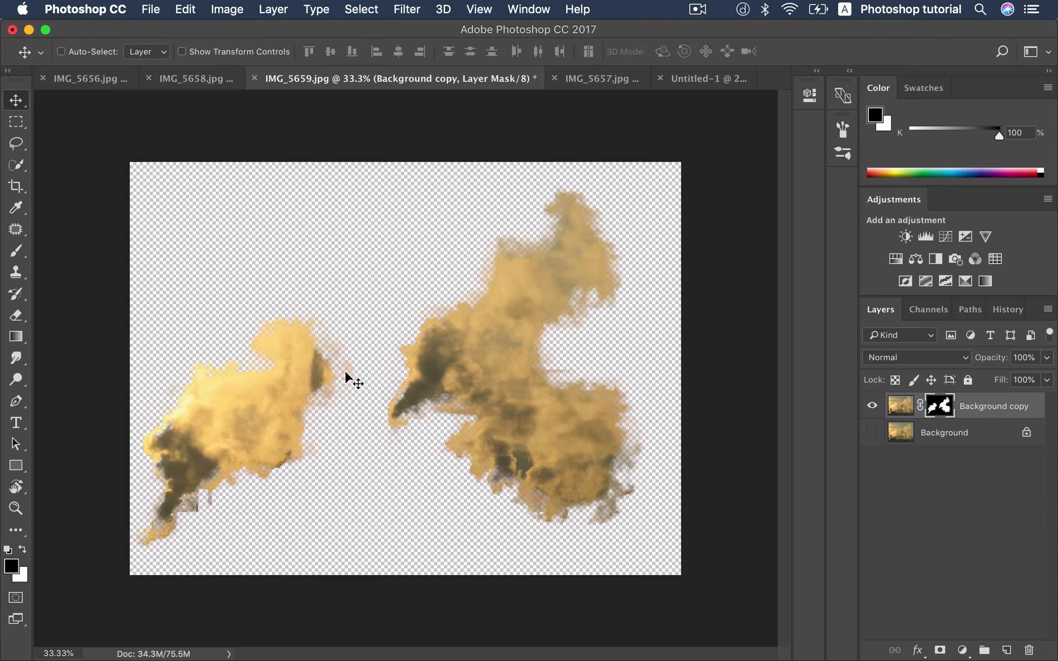
{"action": "left_click_drag", "start_coordinate": [939, 406], "coordinate": [943, 411]}
{"action": "left_click", "coordinate": [940, 406], "text": "super"}
{"action": "left_click", "coordinate": [901, 406]}
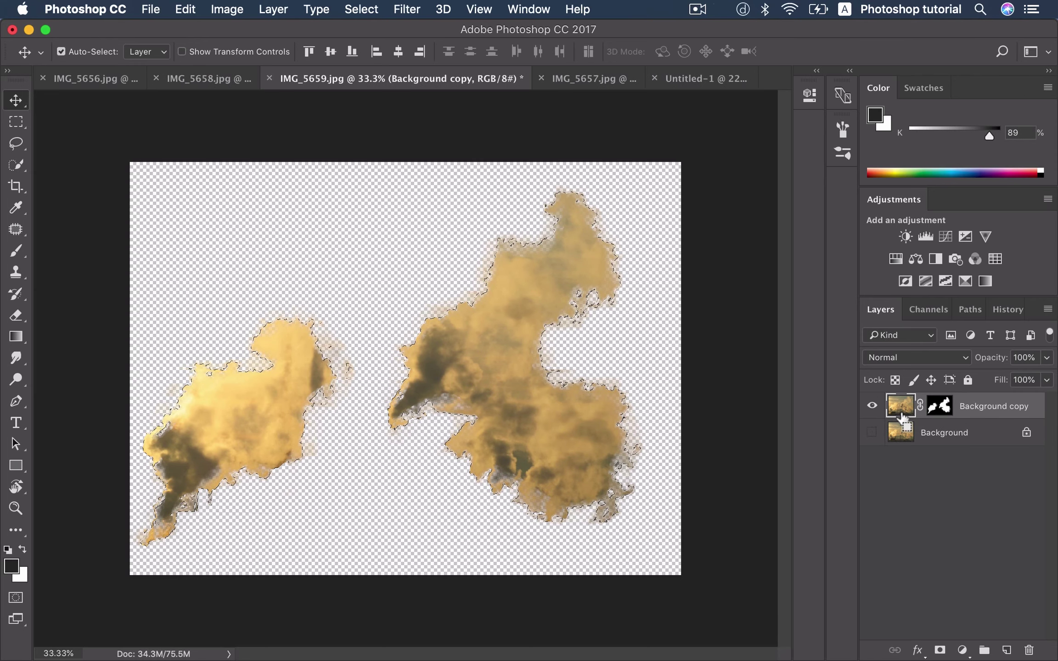
{"action": "key", "text": "super+j"}
{"action": "left_click", "coordinate": [871, 431]}
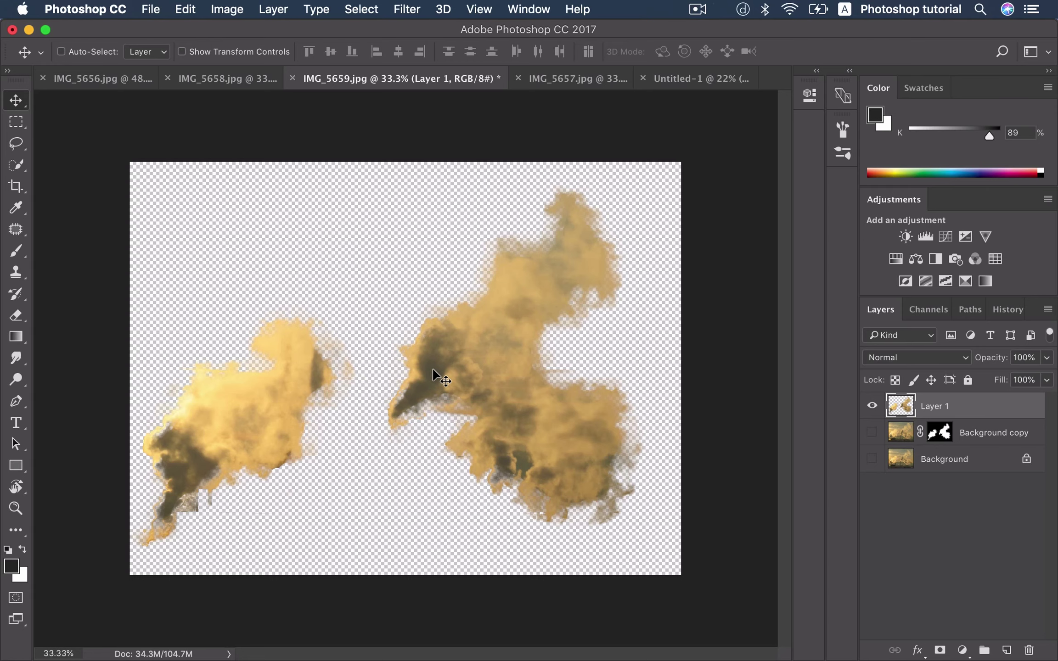
Step: Drag the smoke into Untitled-1 as Layer 3 and stack it directly above Group 1
{"action": "mouse_move", "coordinate": [432, 367]}
{"action": "left_mouse_down"}
{"action": "mouse_move", "coordinate": [672, 75]}
{"action": "mouse_move", "coordinate": [606, 157]}
{"action": "left_mouse_up"}
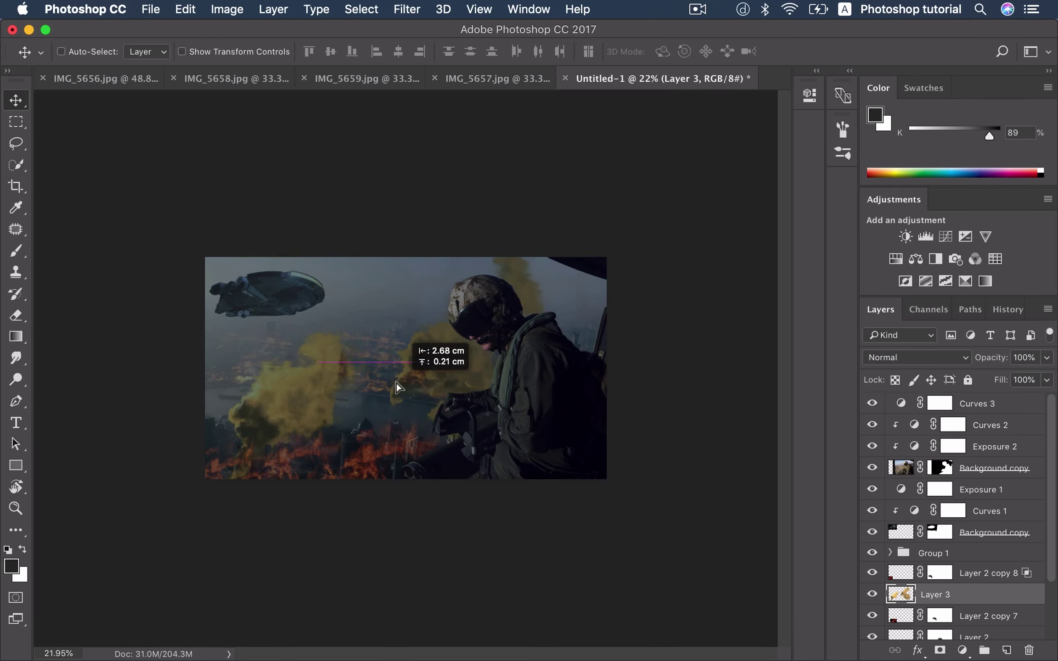
{"action": "left_click_drag", "start_coordinate": [427, 371], "coordinate": [404, 349]}
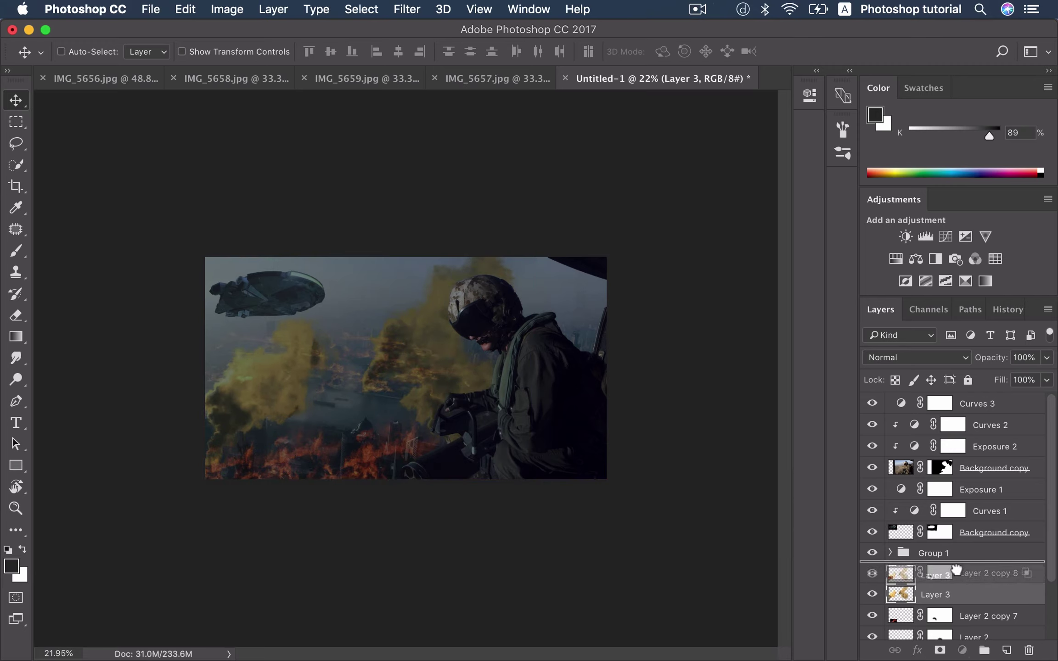
{"action": "left_click_drag", "start_coordinate": [958, 594], "coordinate": [952, 557]}
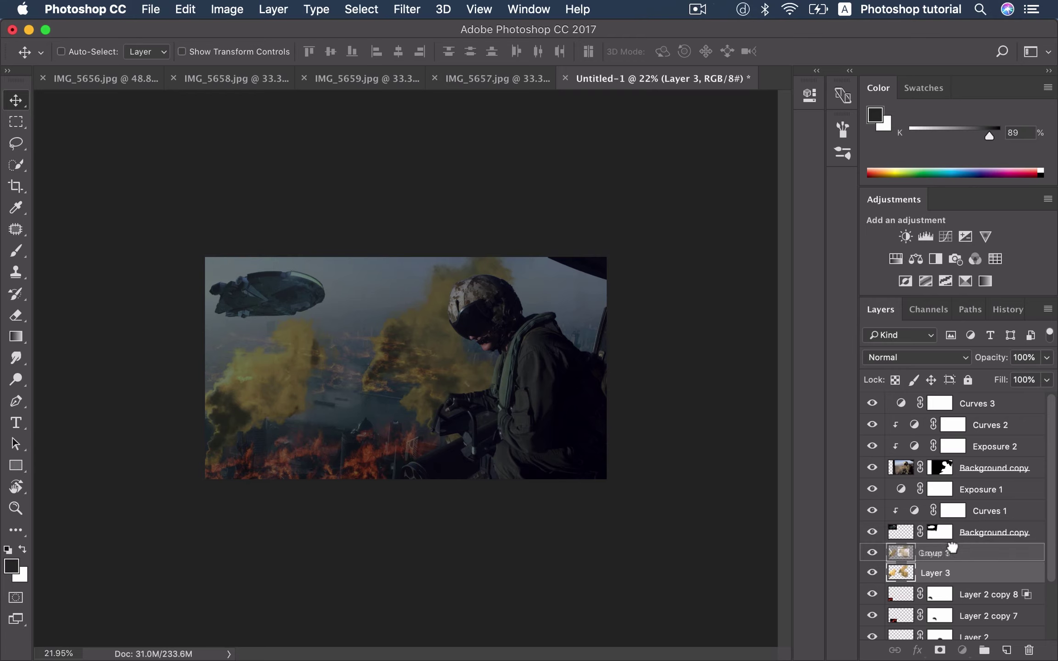
{"action": "key", "text": "ctrl+z"}
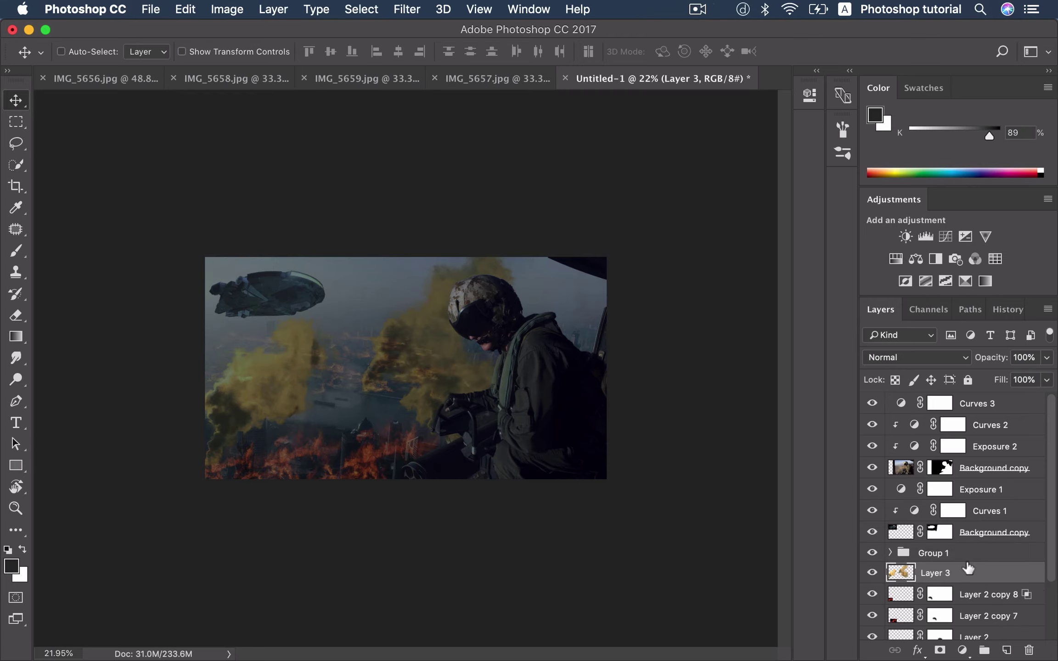
{"action": "left_click_drag", "start_coordinate": [971, 571], "coordinate": [969, 552]}
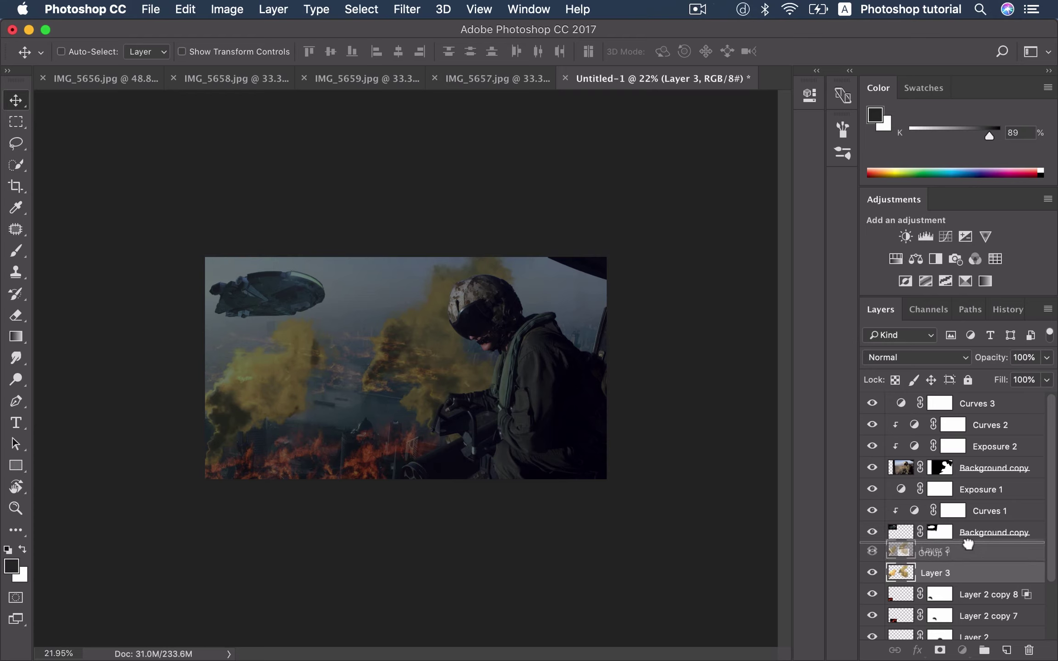
{"action": "left_click_drag", "start_coordinate": [968, 552], "coordinate": [969, 544]}
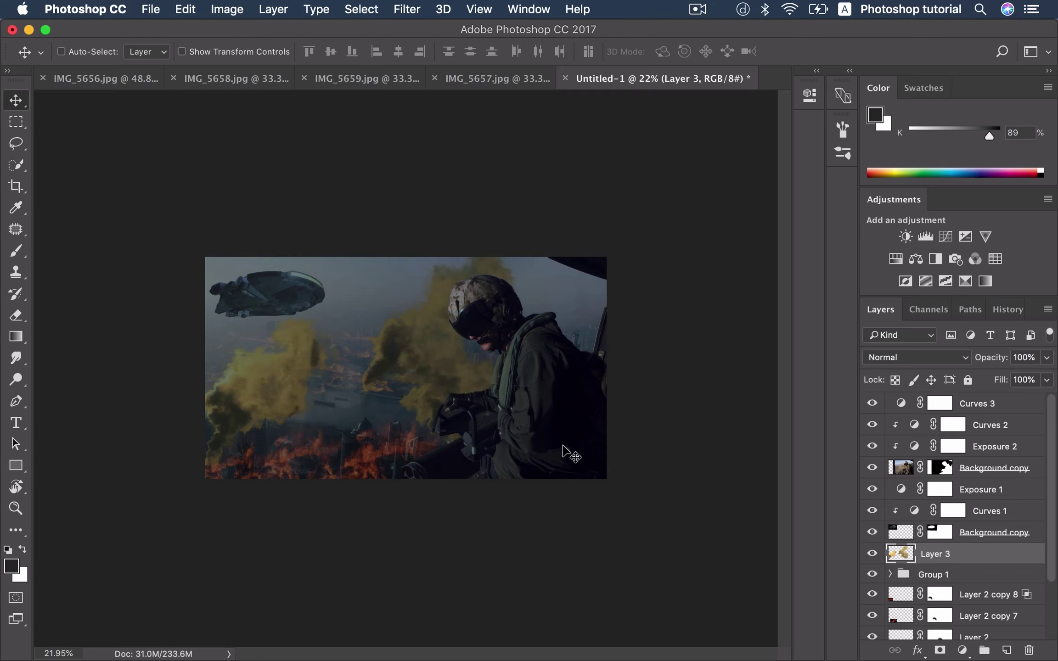
Step: Fully desaturate Layer 3, duplicate it, and hide the original
{"action": "key", "text": "ctrl+u"}
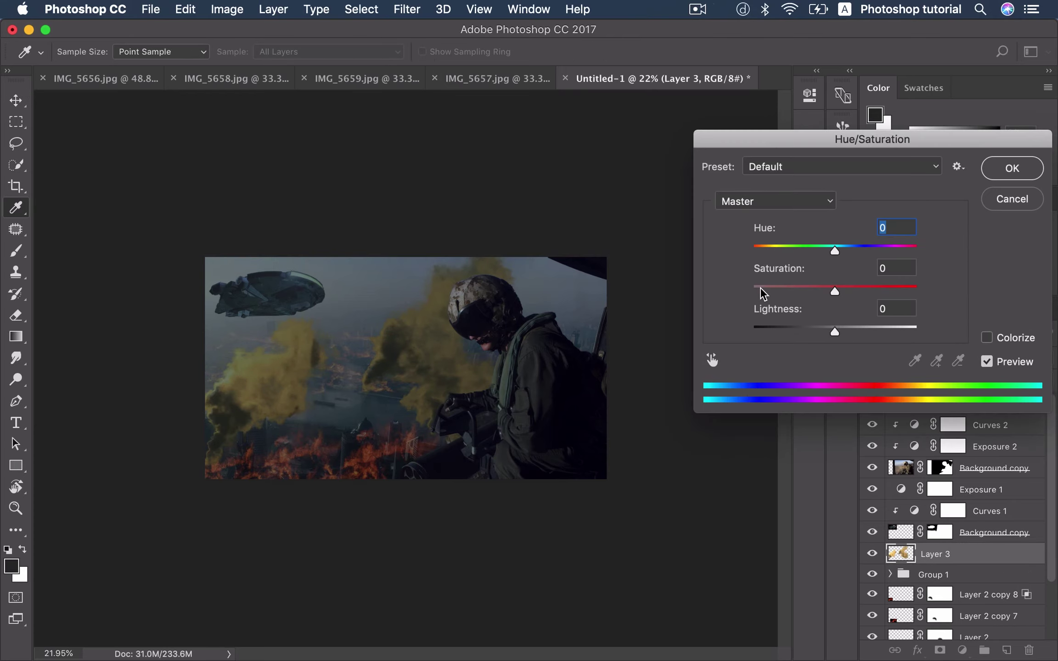
{"action": "left_click_drag", "start_coordinate": [759, 287], "coordinate": [749, 285]}
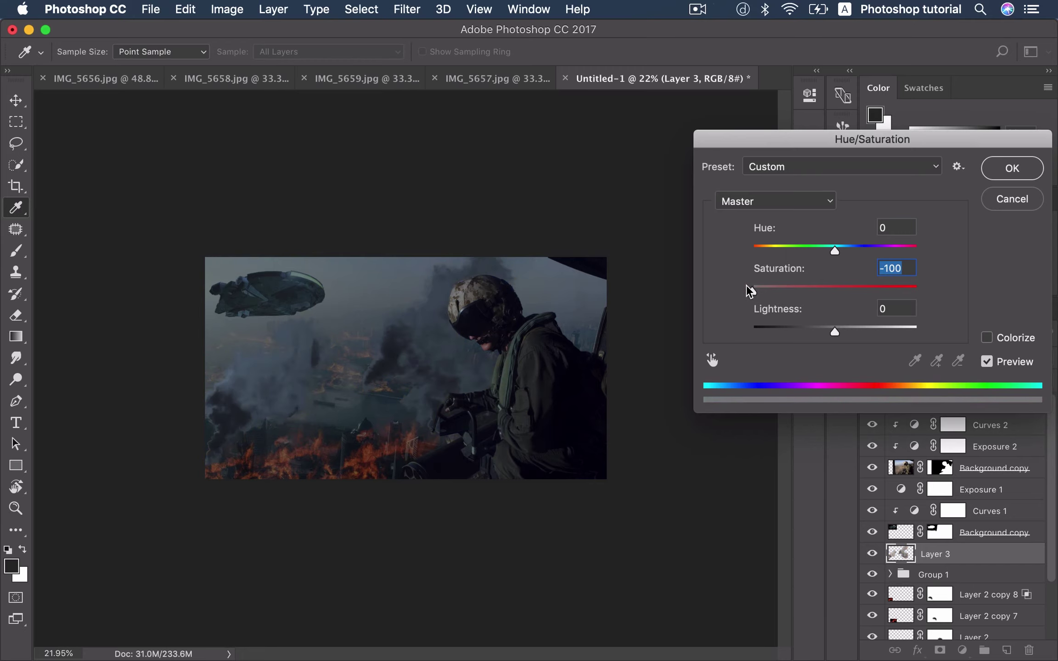
{"action": "key", "text": "Return"}
{"action": "key", "text": "v"}
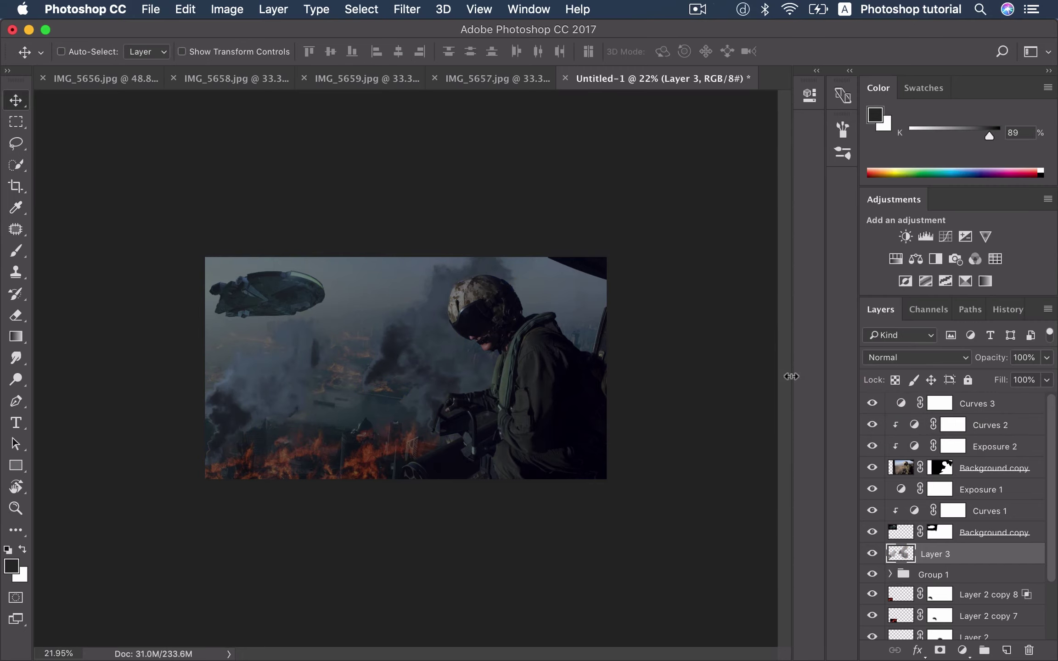
{"action": "key", "text": "ctrl+j"}
{"action": "left_click", "coordinate": [872, 576]}
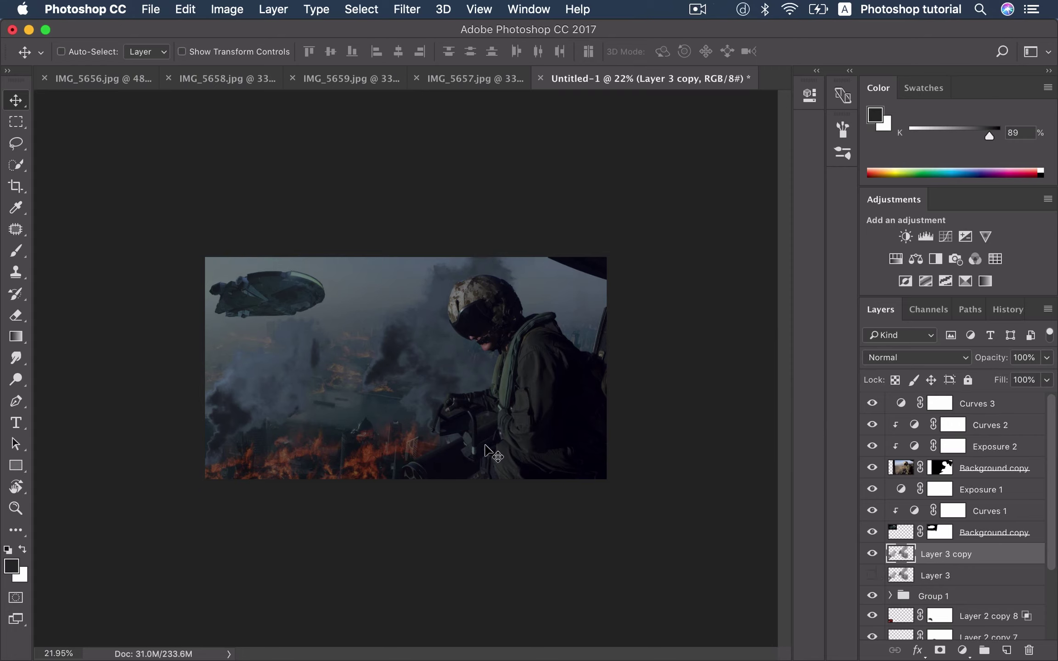
Step: Scale the smoke copy to about 24% and nudge it down and right over the mid-city
{"action": "key", "text": "ctrl+t"}
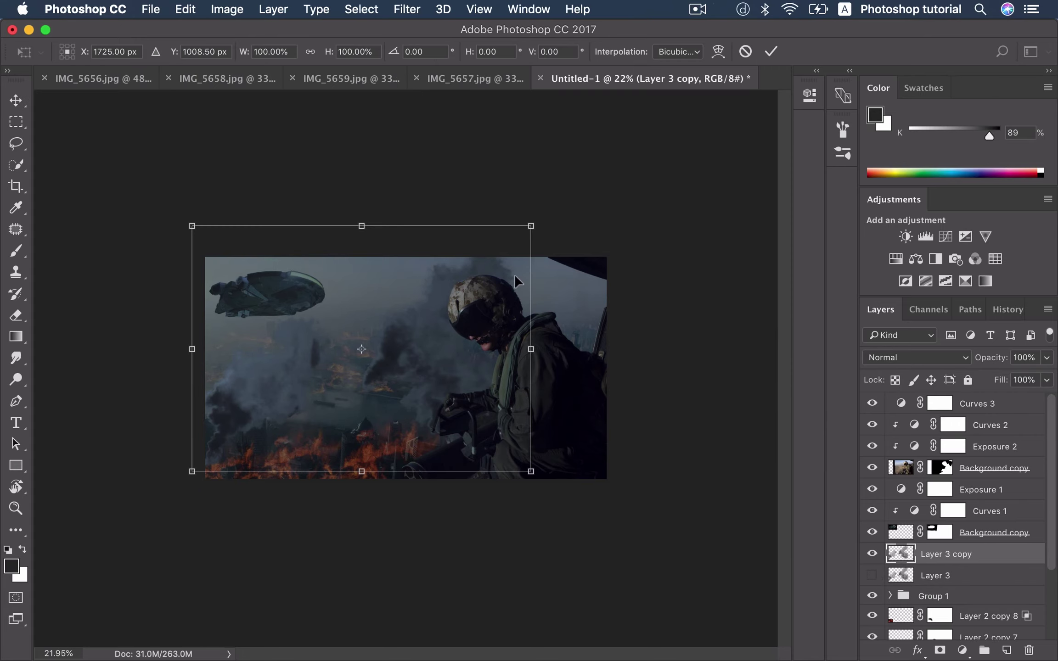
{"action": "mouse_move", "coordinate": [530, 226]}
{"action": "left_mouse_down"}
{"action": "mouse_move", "coordinate": [416, 309]}
{"action": "mouse_move", "coordinate": [386, 314]}
{"action": "left_mouse_up"}
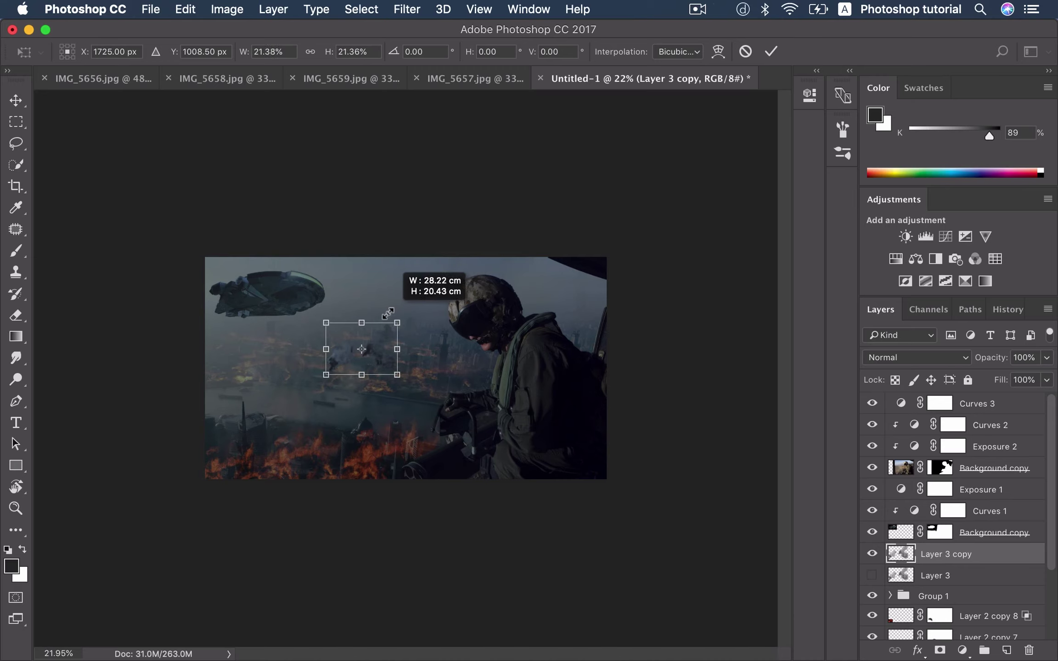
{"action": "left_click_drag", "start_coordinate": [386, 313], "coordinate": [395, 308]}
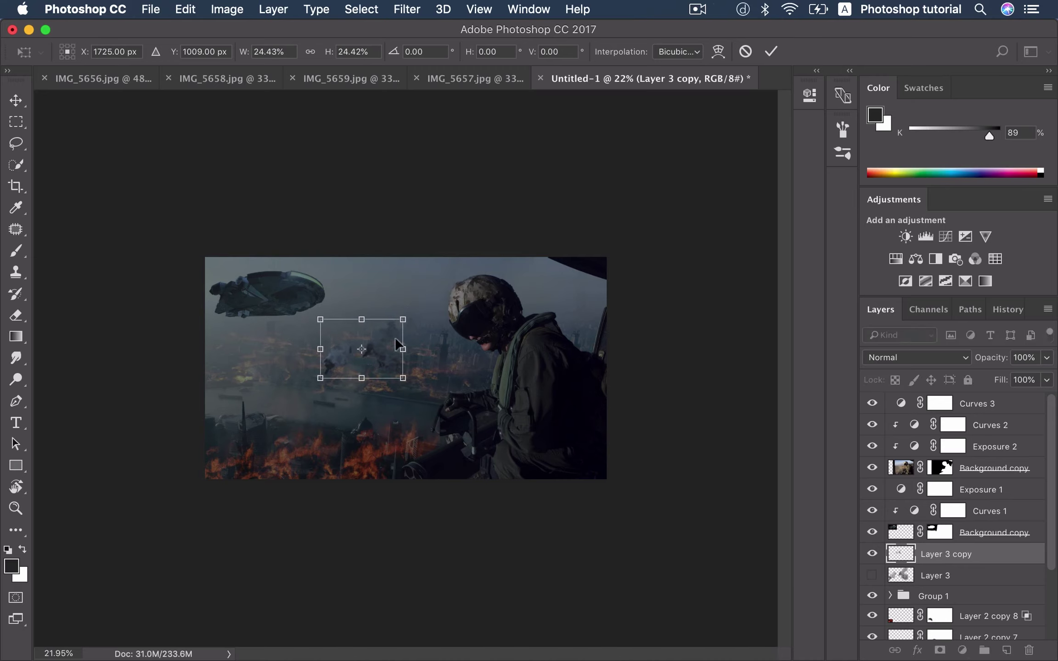
{"action": "key", "text": "Return"}
{"action": "left_click_drag", "start_coordinate": [388, 364], "coordinate": [400, 372]}
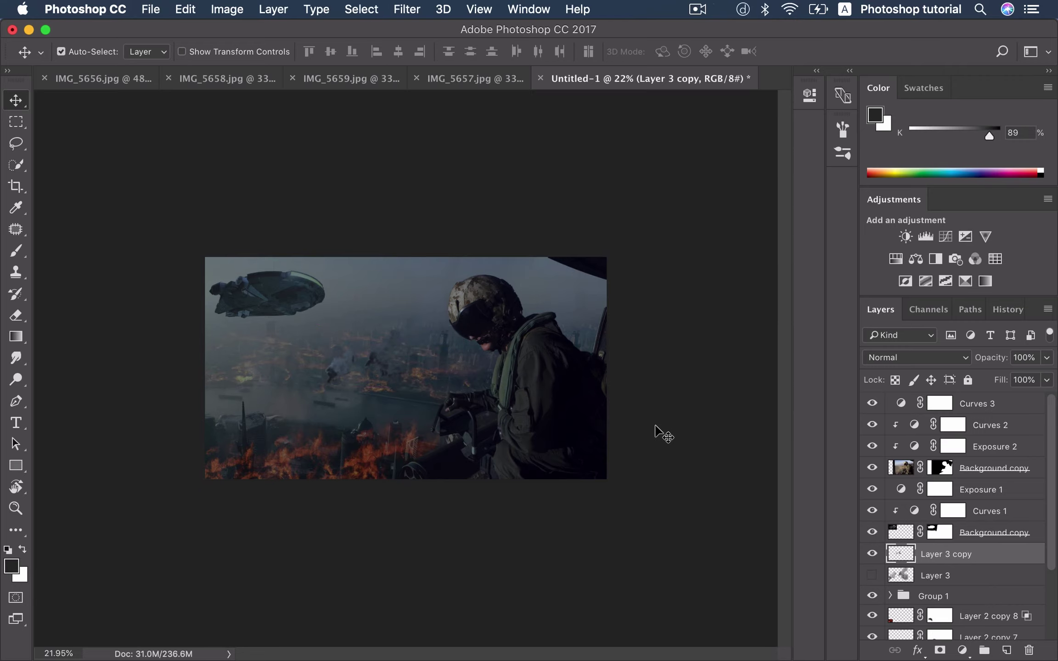
{"action": "key", "text": "super+m"}
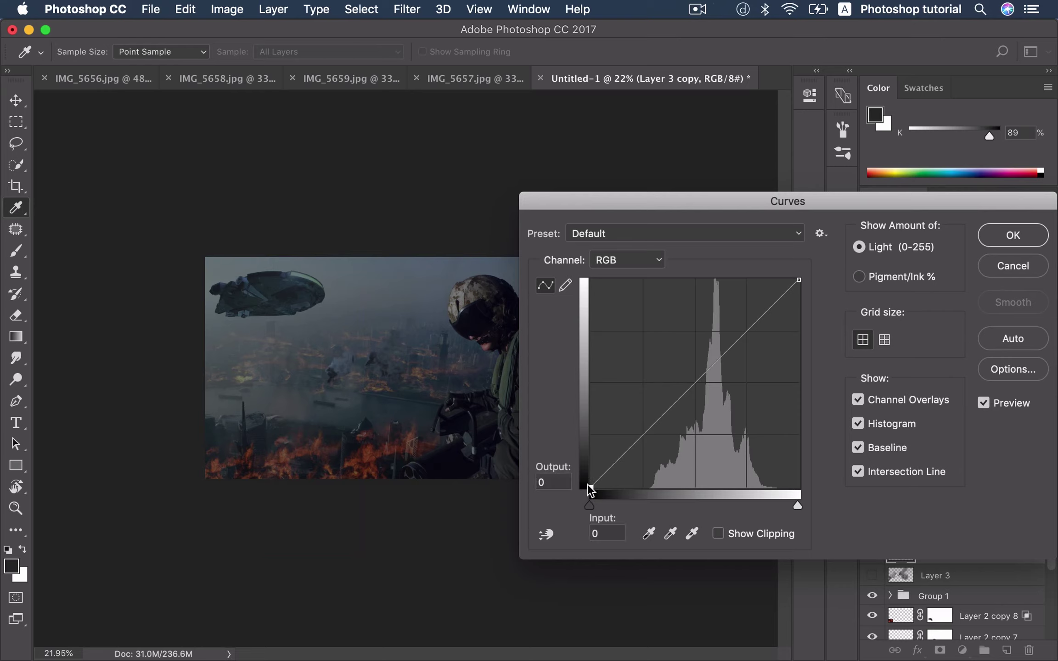
Step: Reduce the smoke's contrast with Curves, raising the black point and lowering the white point
{"action": "left_click_drag", "start_coordinate": [585, 489], "coordinate": [578, 472]}
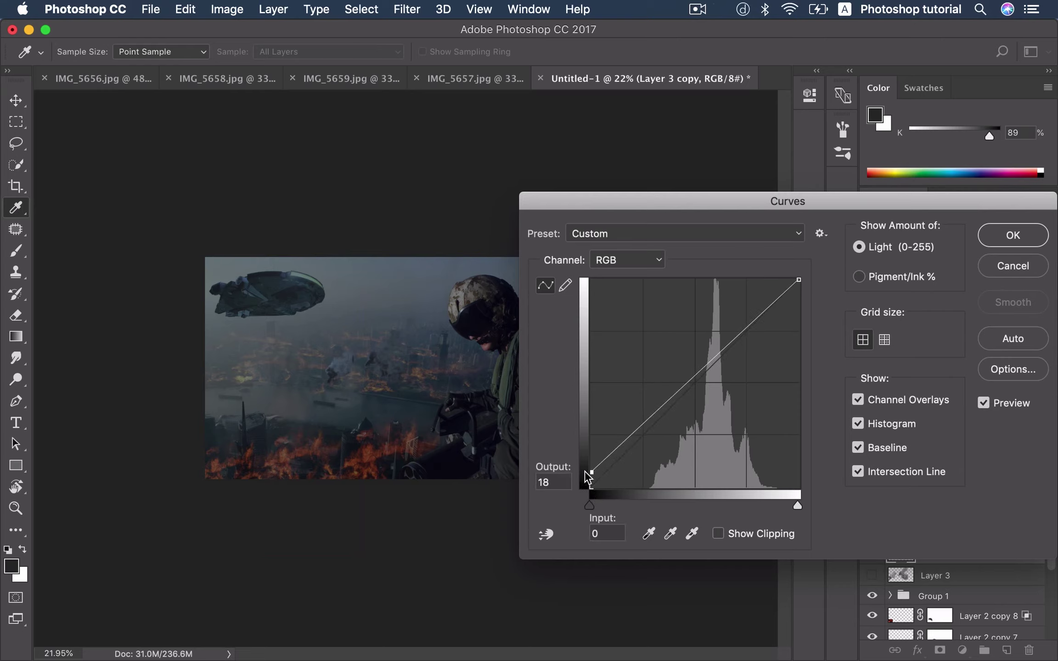
{"action": "left_click_drag", "start_coordinate": [798, 279], "coordinate": [809, 297]}
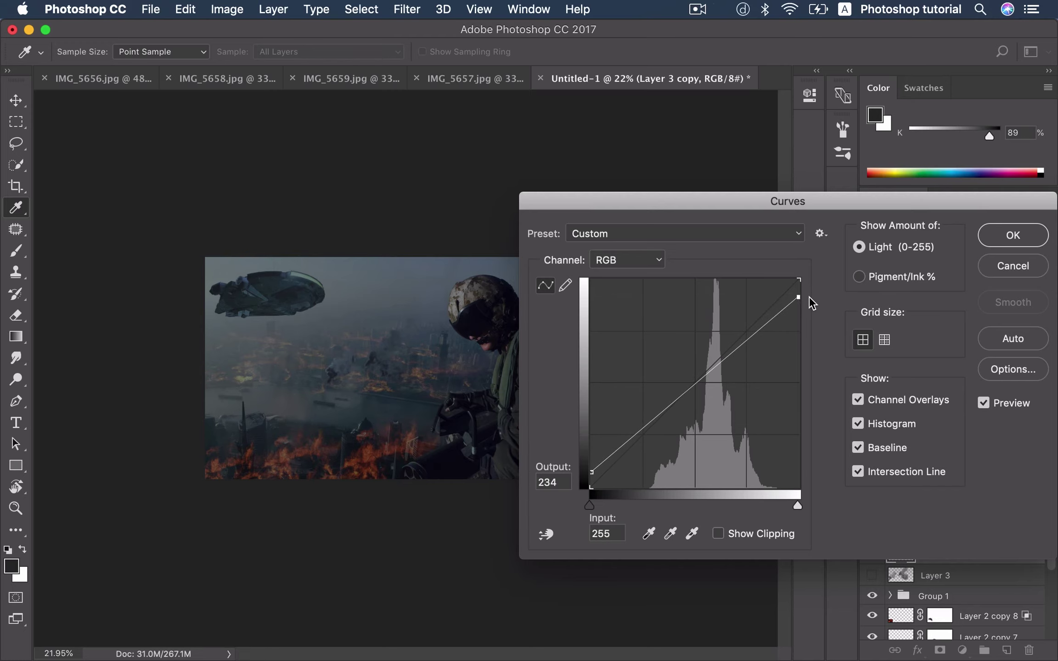
{"action": "key", "text": "Return"}
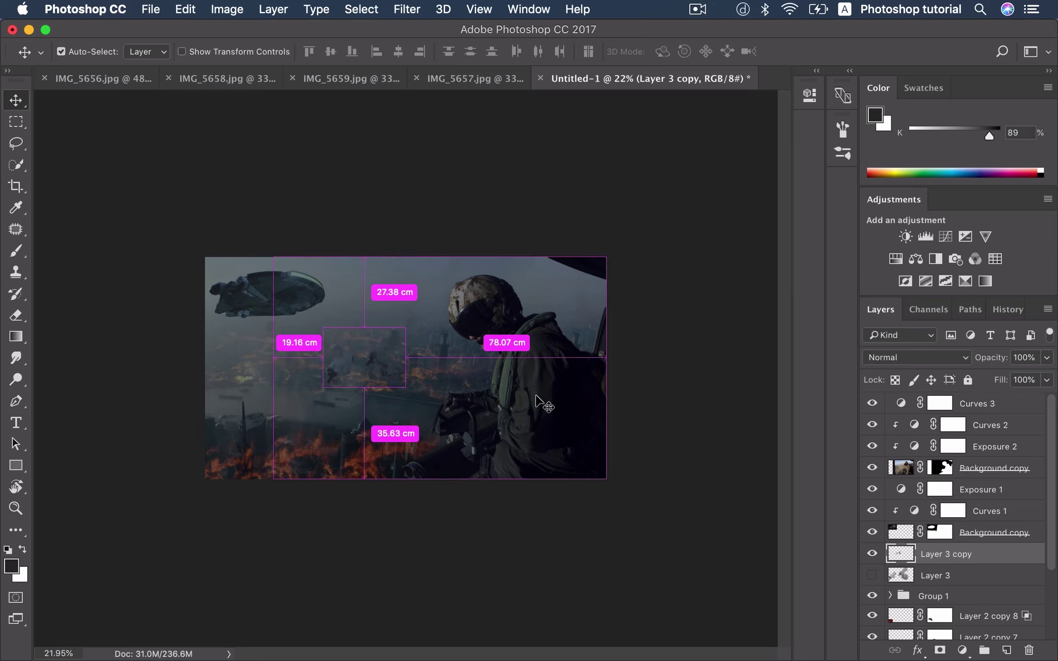
Step: Apply a second curve brightening the smoke's shadows and midtones (144 to 172)
{"action": "key", "text": "super+m"}
{"action": "left_click", "coordinate": [610, 447]}
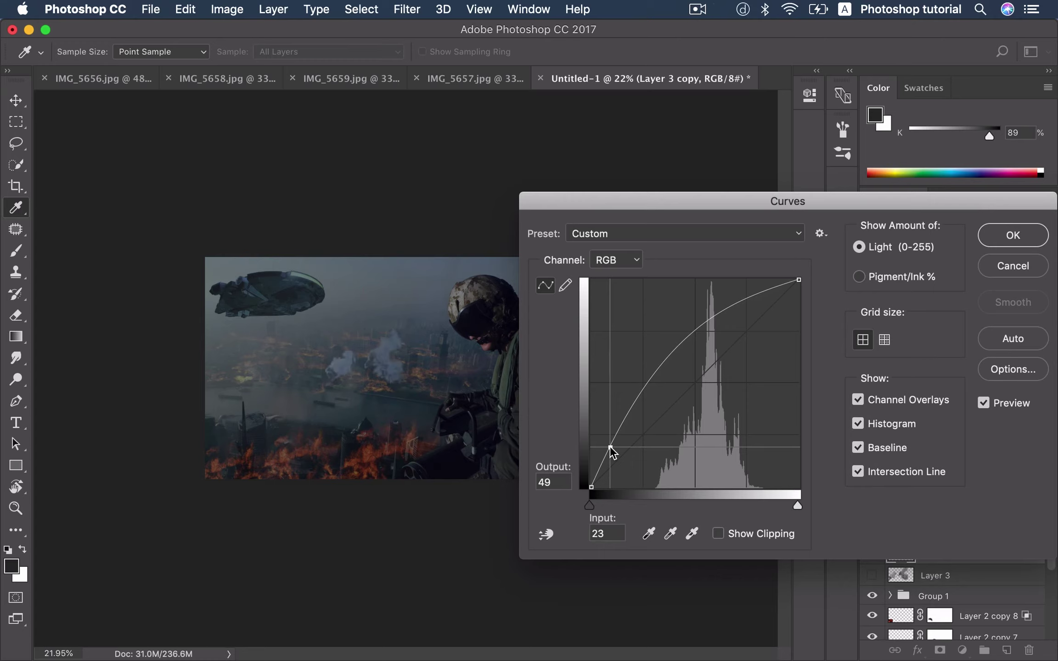
{"action": "left_click_drag", "start_coordinate": [610, 448], "coordinate": [612, 450]}
{"action": "left_click_drag", "start_coordinate": [702, 341], "coordinate": [709, 348]}
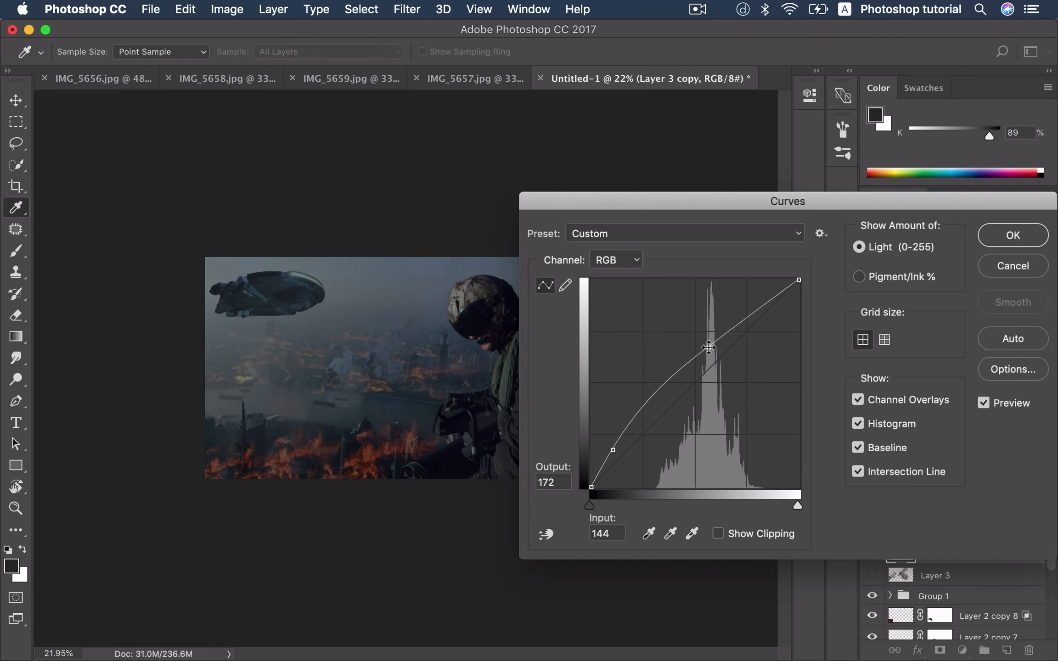
{"action": "key", "text": "Return"}
{"action": "key", "text": "v"}
{"action": "scroll", "coordinate": [452, 413], "scroll_direction": "down", "scroll_amount": 1}
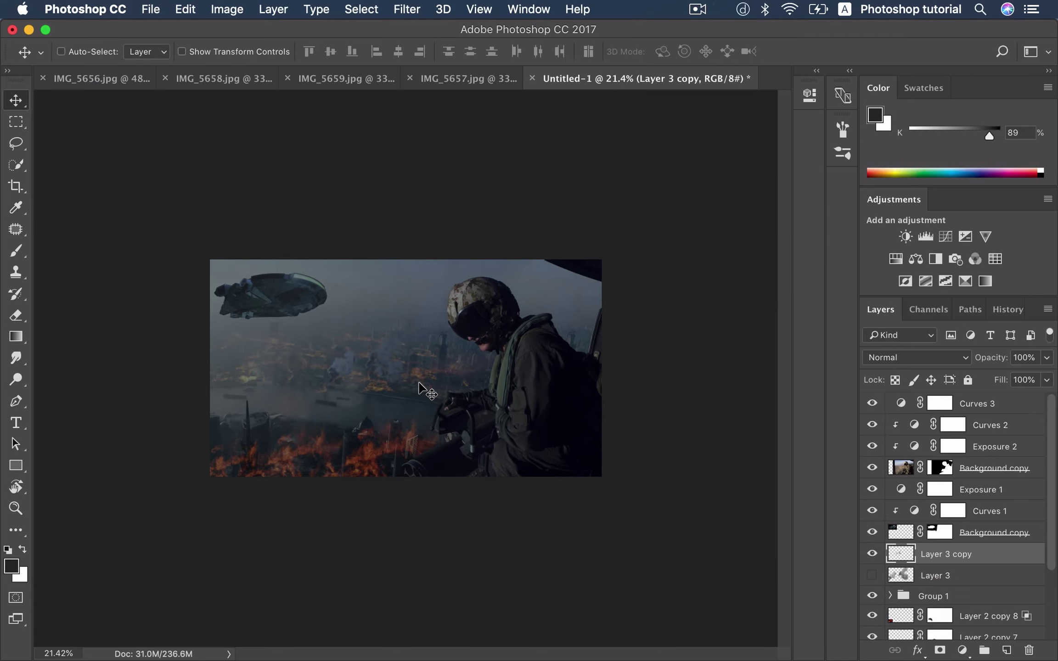
Step: Nudge the smoke patch slightly and set its Hue/Saturation Lightness to -6
{"action": "left_click_drag", "start_coordinate": [418, 383], "coordinate": [419, 378]}
{"action": "scroll", "coordinate": [420, 378], "scroll_direction": "down", "scroll_amount": 1}
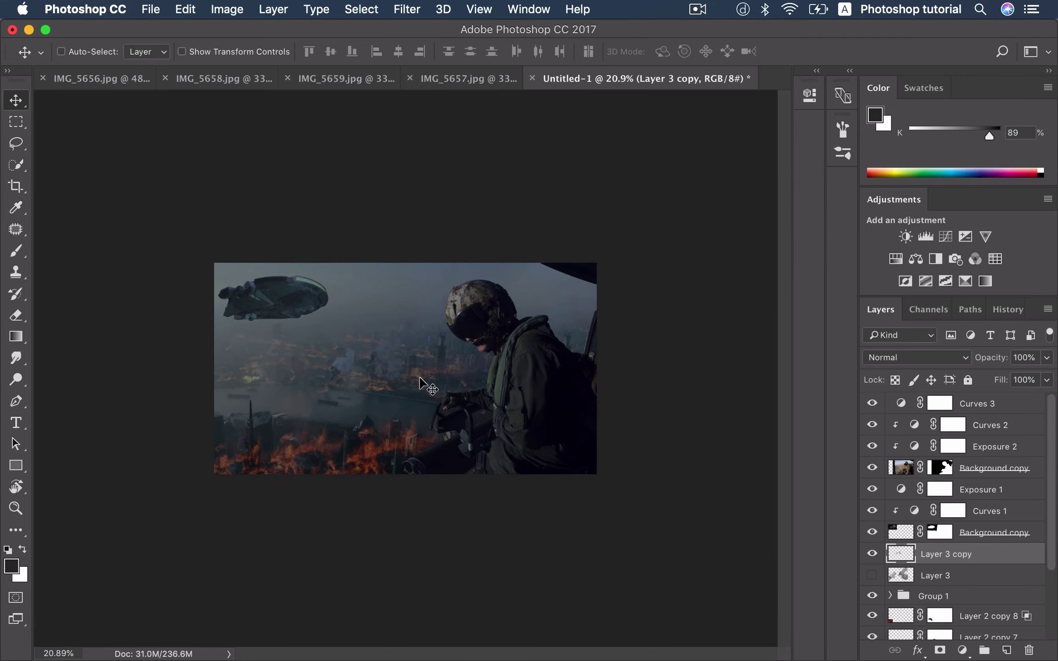
{"action": "scroll", "coordinate": [419, 379], "scroll_direction": "down", "scroll_amount": 6}
{"action": "key", "text": "ctrl+u"}
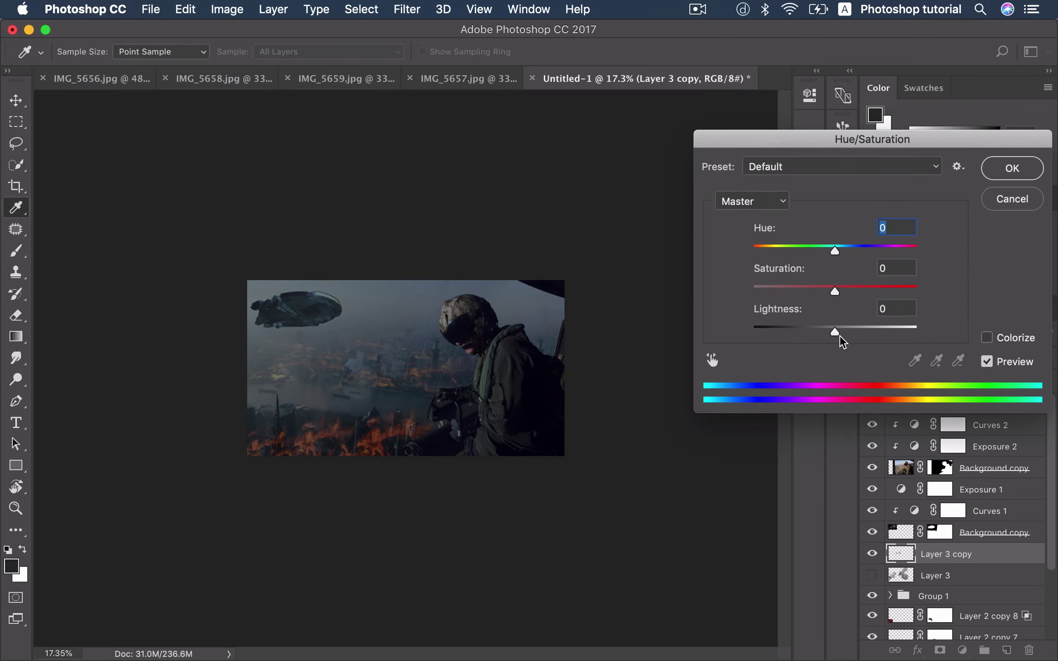
{"action": "mouse_move", "coordinate": [837, 333]}
{"action": "left_mouse_down"}
{"action": "mouse_move", "coordinate": [846, 330]}
{"action": "mouse_move", "coordinate": [830, 329]}
{"action": "left_mouse_up"}
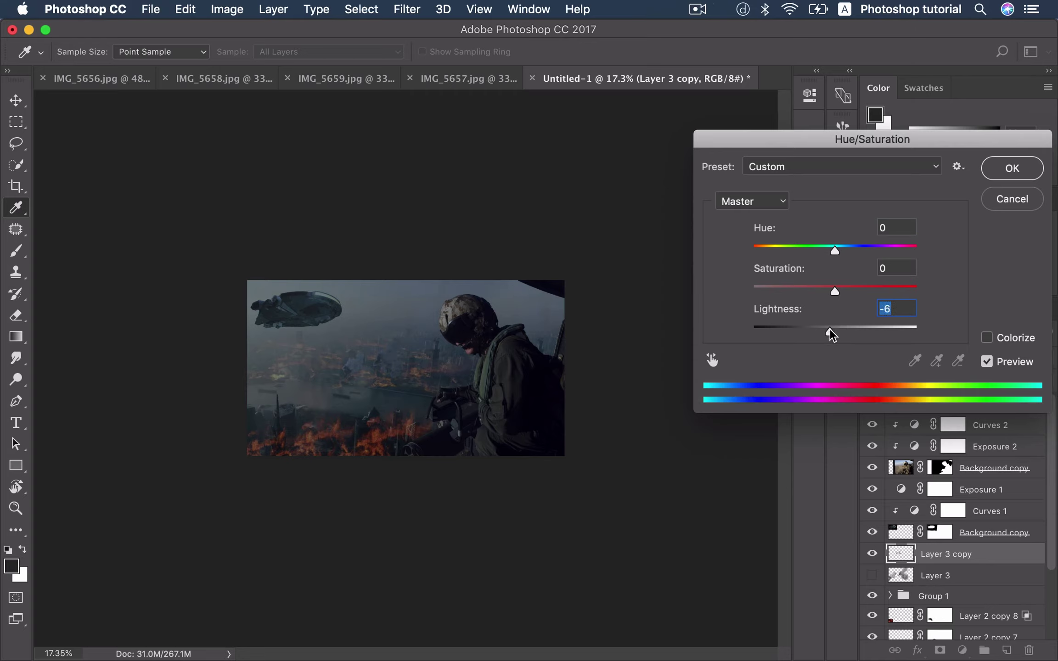
{"action": "key", "text": "Return"}
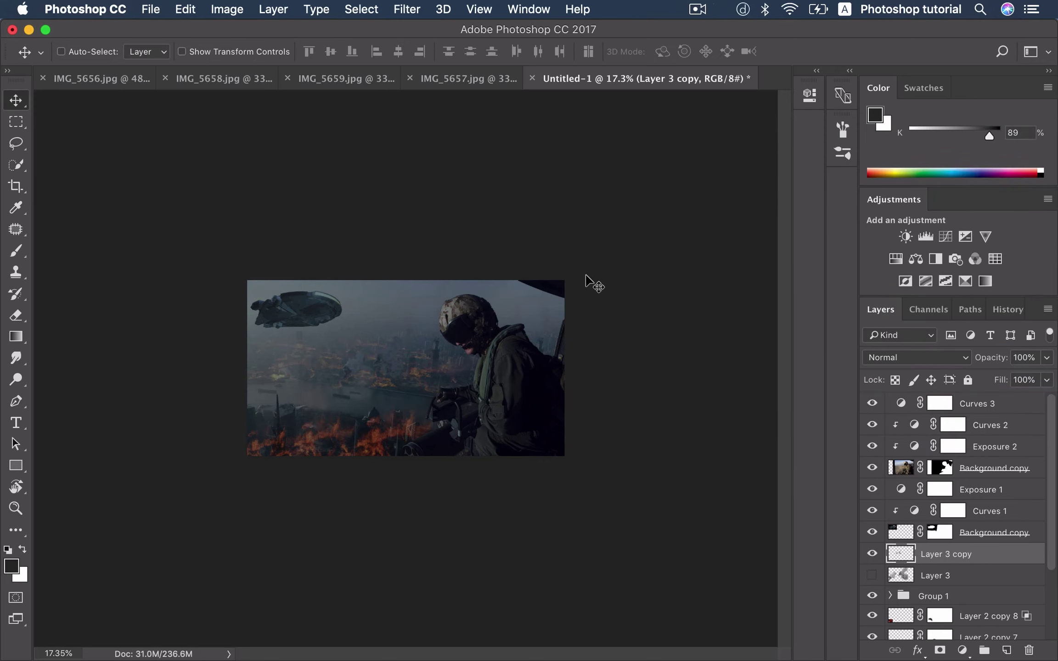
Step: Apply a Gaussian Blur with a 2.6-pixel radius to the smoke copy
{"action": "left_click", "coordinate": [407, 9]}
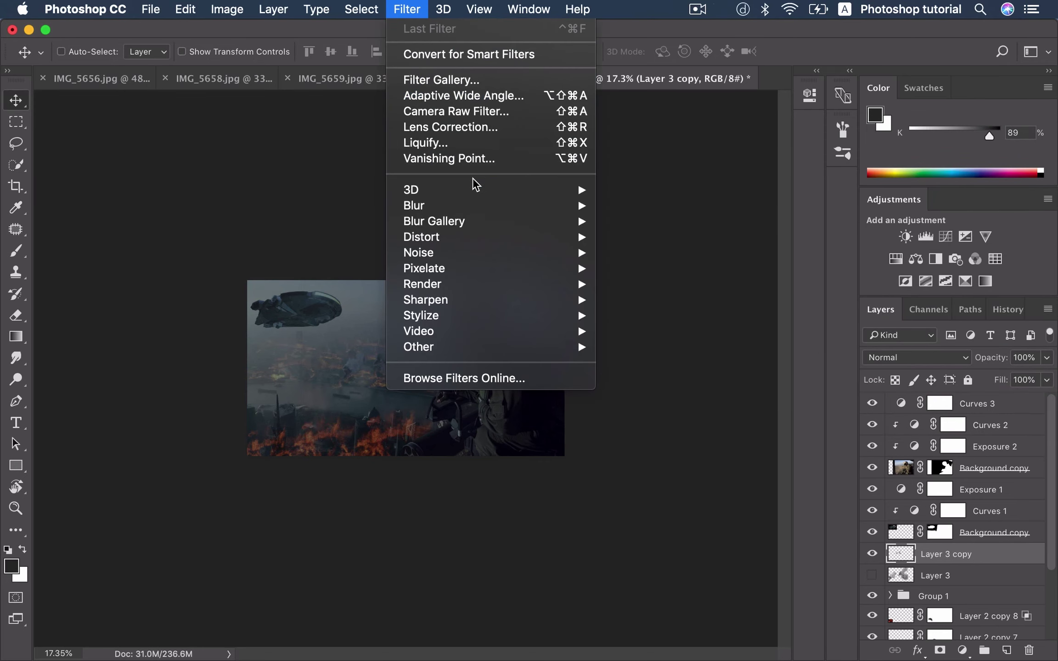
{"action": "mouse_move", "coordinate": [414, 205]}
{"action": "left_click", "coordinate": [657, 267]}
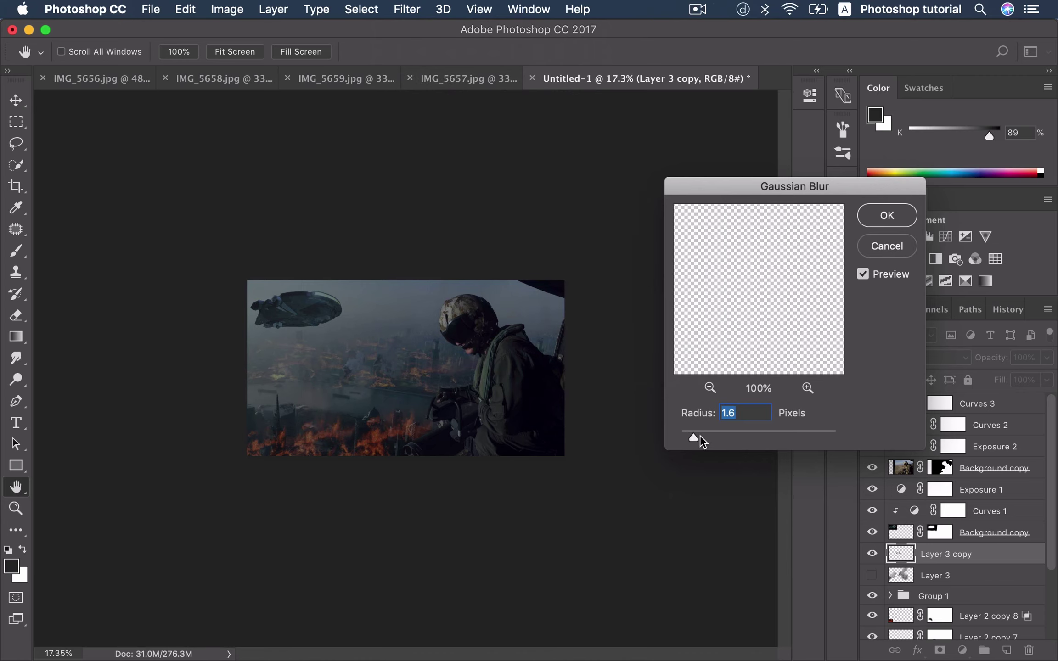
{"action": "left_click_drag", "start_coordinate": [700, 435], "coordinate": [711, 438]}
{"action": "key", "text": "Return"}
Step: Enlarge the smoke patch to about 113% and move it into place
{"action": "key", "text": "v"}
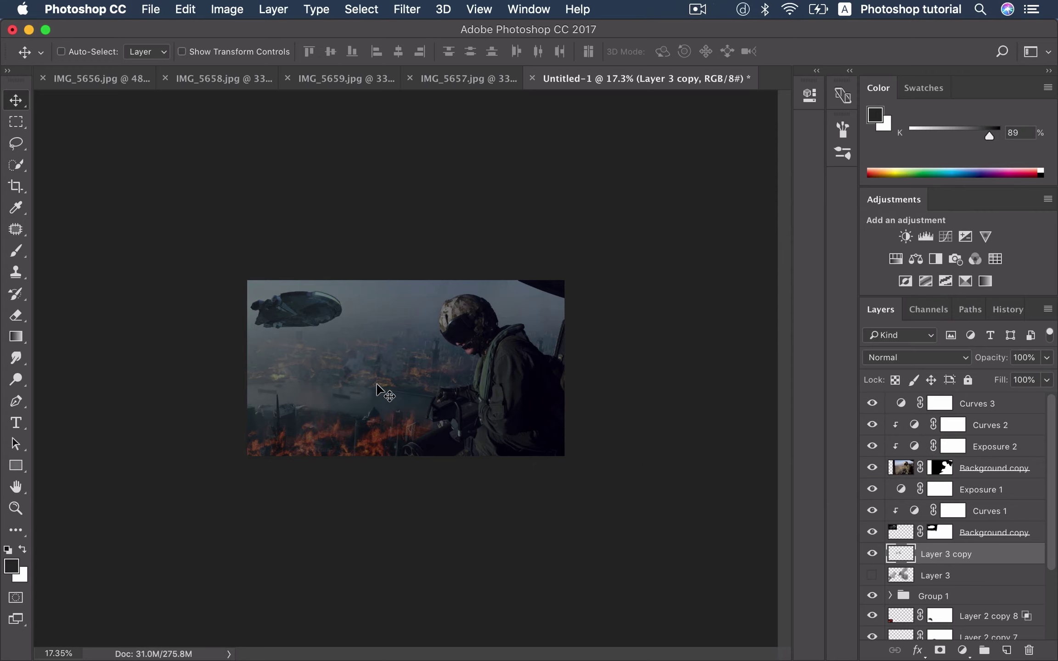
{"action": "left_click_drag", "start_coordinate": [383, 385], "coordinate": [436, 354]}
{"action": "left_click_drag", "start_coordinate": [406, 335], "coordinate": [415, 328]}
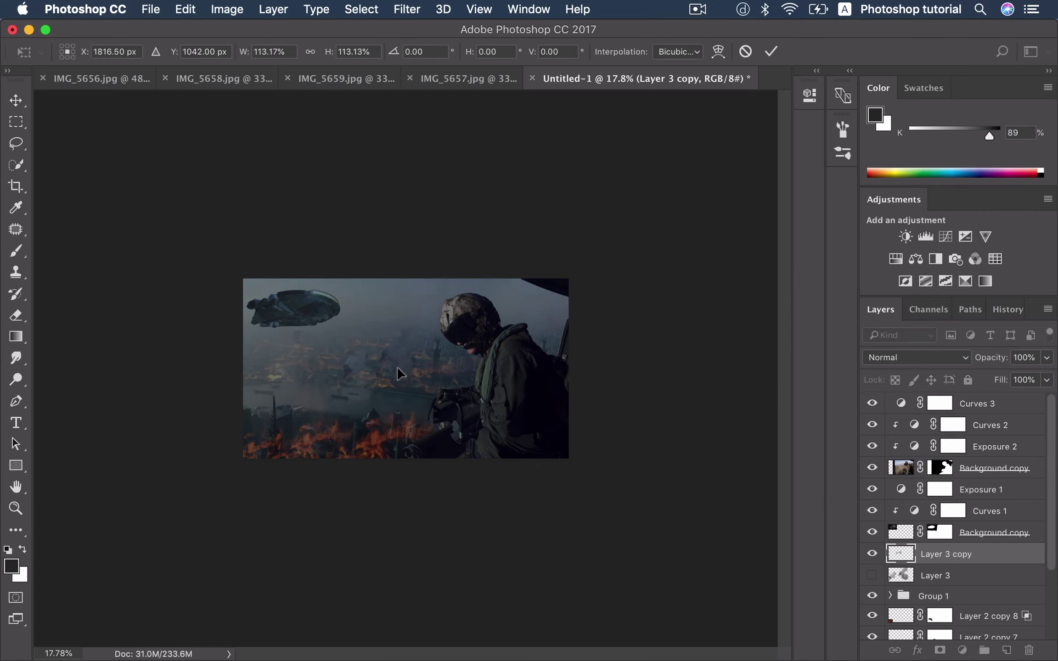
{"action": "key", "text": "Return"}
{"action": "left_click_drag", "start_coordinate": [398, 371], "coordinate": [394, 375]}
Step: Add a layer mask to the smoke and fade its edges with a soft 30% black brush
{"action": "left_click", "coordinate": [939, 650]}
{"action": "key", "text": "b"}
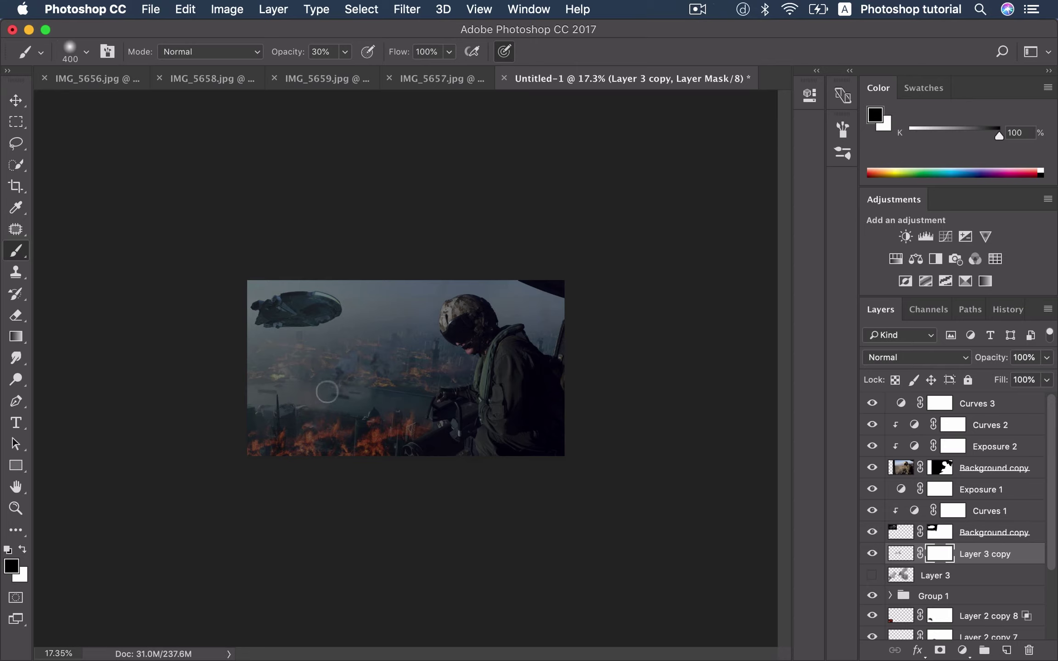
{"action": "key", "text": "bracketright"}
{"action": "key", "text": "bracketright"}
{"action": "mouse_move", "coordinate": [342, 384]}
{"action": "left_mouse_down"}
{"action": "mouse_move", "coordinate": [367, 380]}
{"action": "mouse_move", "coordinate": [384, 394]}
{"action": "left_mouse_up"}
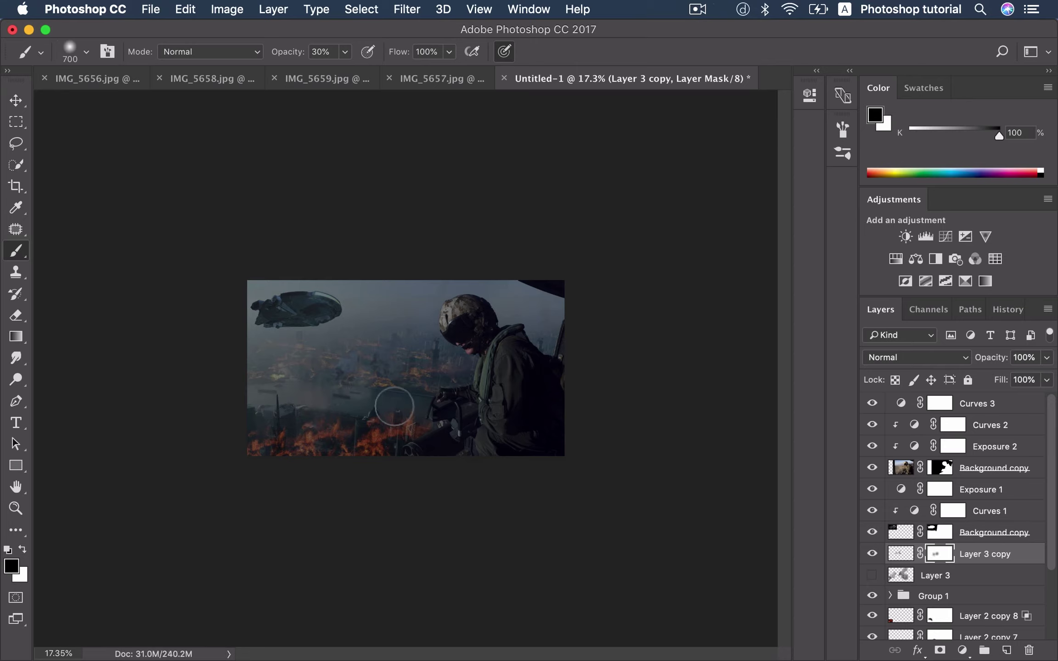
{"action": "key", "text": "bracketleft"}
{"action": "left_click_drag", "start_coordinate": [333, 378], "coordinate": [392, 420]}
{"action": "scroll", "coordinate": [395, 413], "scroll_direction": "down", "scroll_amount": 2}
Step: Duplicate the smoke as Layer 3 copy 2, paint on its mask, and reposition it
{"action": "key", "text": "v"}
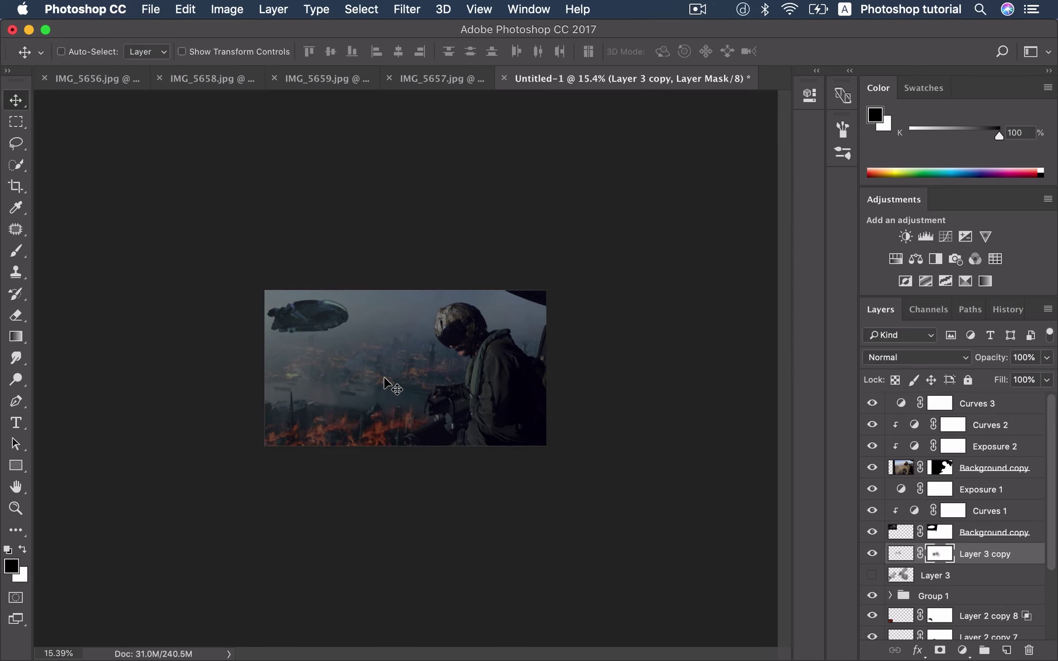
{"action": "mouse_move", "coordinate": [359, 377]}
{"action": "left_mouse_down"}
{"action": "mouse_move", "coordinate": [365, 366]}
{"action": "mouse_move", "coordinate": [349, 358]}
{"action": "mouse_move", "coordinate": [365, 365]}
{"action": "left_mouse_up"}
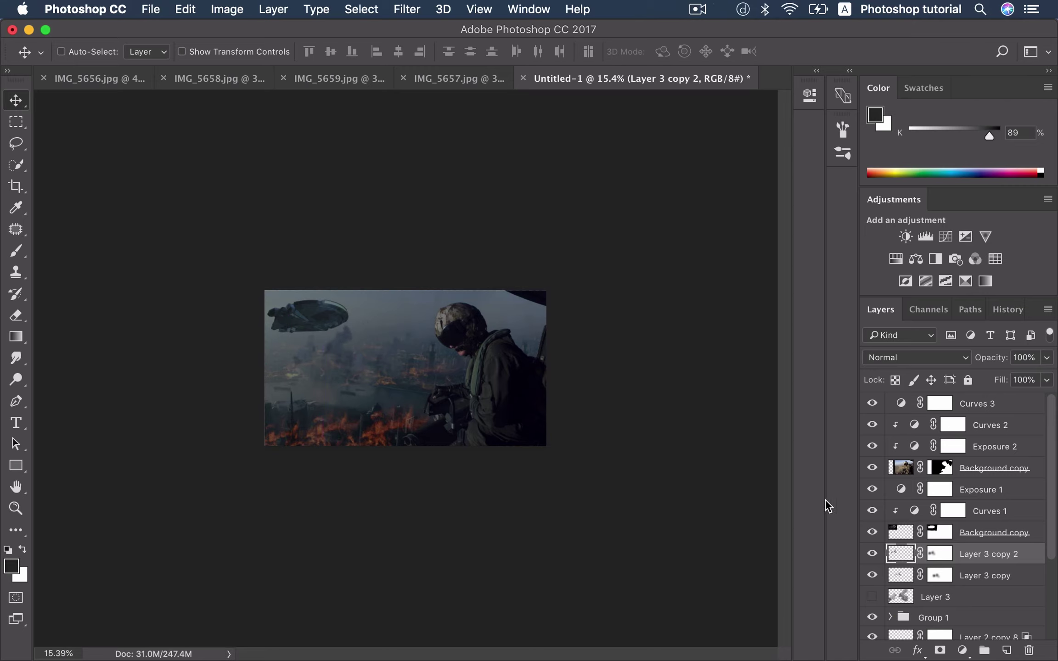
{"action": "left_click", "coordinate": [930, 557]}
{"action": "key", "text": "b"}
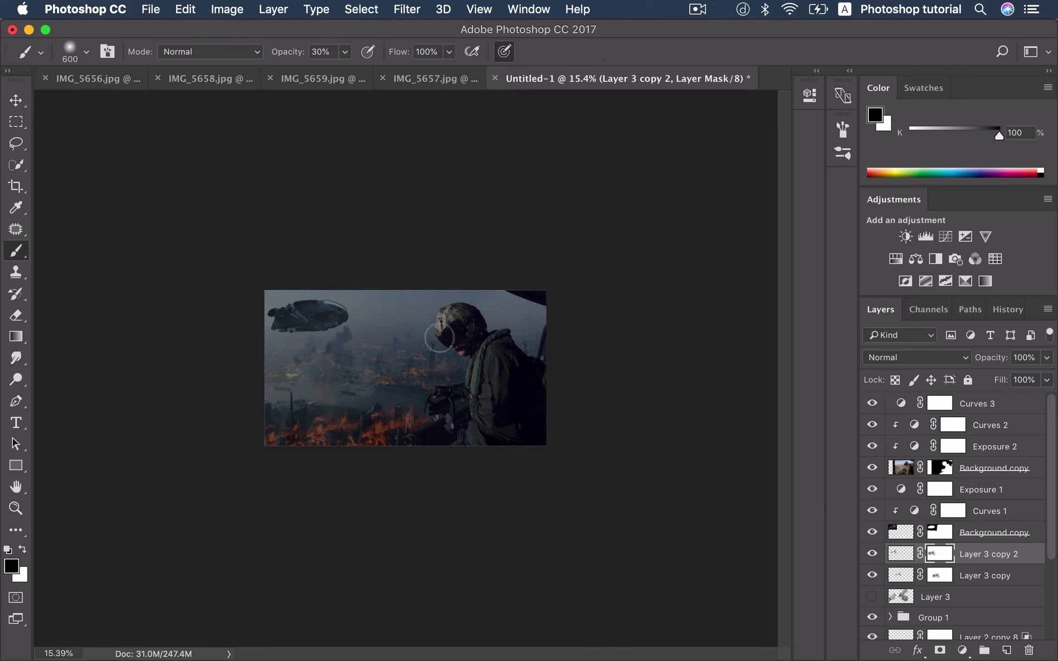
{"action": "key", "text": "bracketright"}
{"action": "key", "text": "bracketright"}
{"action": "mouse_move", "coordinate": [361, 326]}
{"action": "left_mouse_down"}
{"action": "mouse_move", "coordinate": [356, 337]}
{"action": "mouse_move", "coordinate": [330, 327]}
{"action": "mouse_move", "coordinate": [354, 349]}
{"action": "left_mouse_up"}
{"action": "key", "text": "bracketleft"}
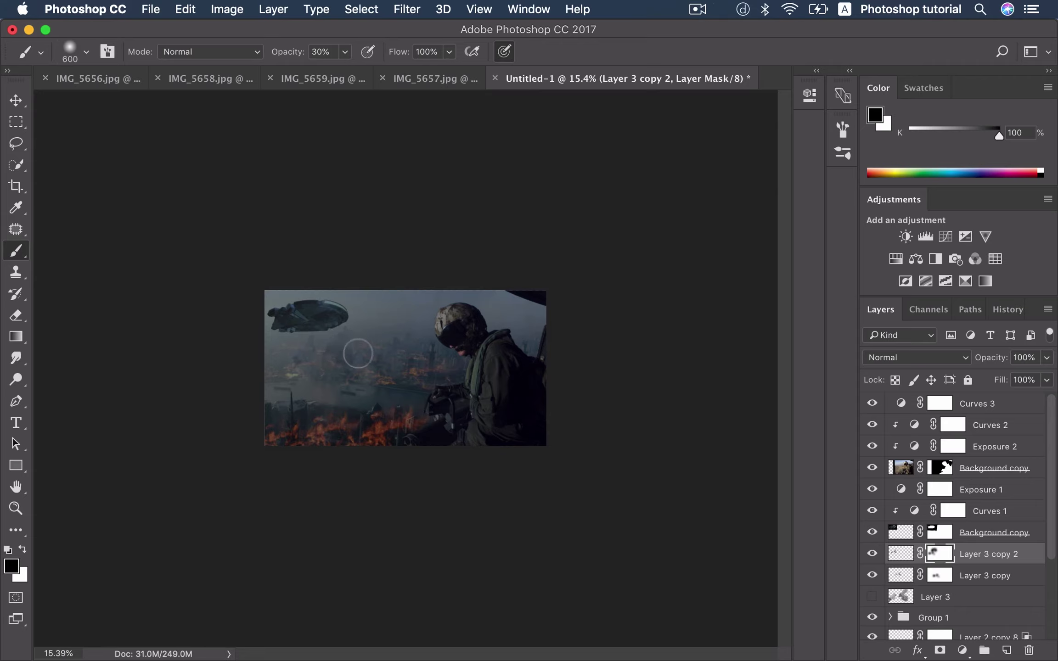
{"action": "key", "text": "bracketleft"}
{"action": "key", "text": "bracketleft"}
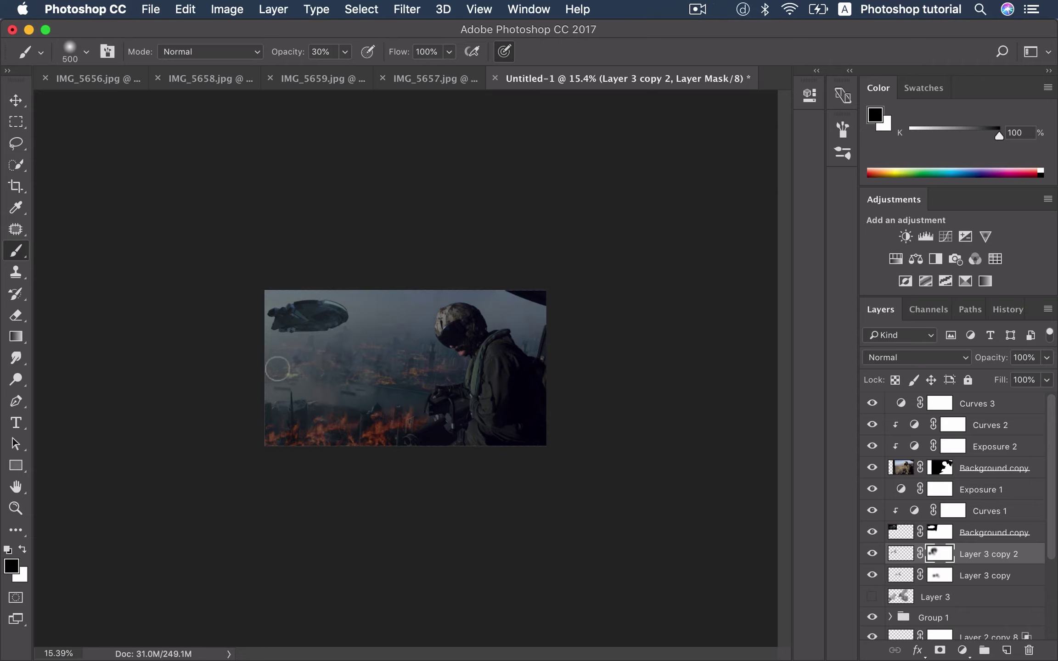
{"action": "key", "text": "v"}
{"action": "mouse_move", "coordinate": [378, 371]}
{"action": "left_mouse_down"}
{"action": "mouse_move", "coordinate": [395, 381]}
{"action": "mouse_move", "coordinate": [434, 367]}
{"action": "mouse_move", "coordinate": [423, 363]}
{"action": "mouse_move", "coordinate": [439, 374]}
{"action": "left_mouse_up"}
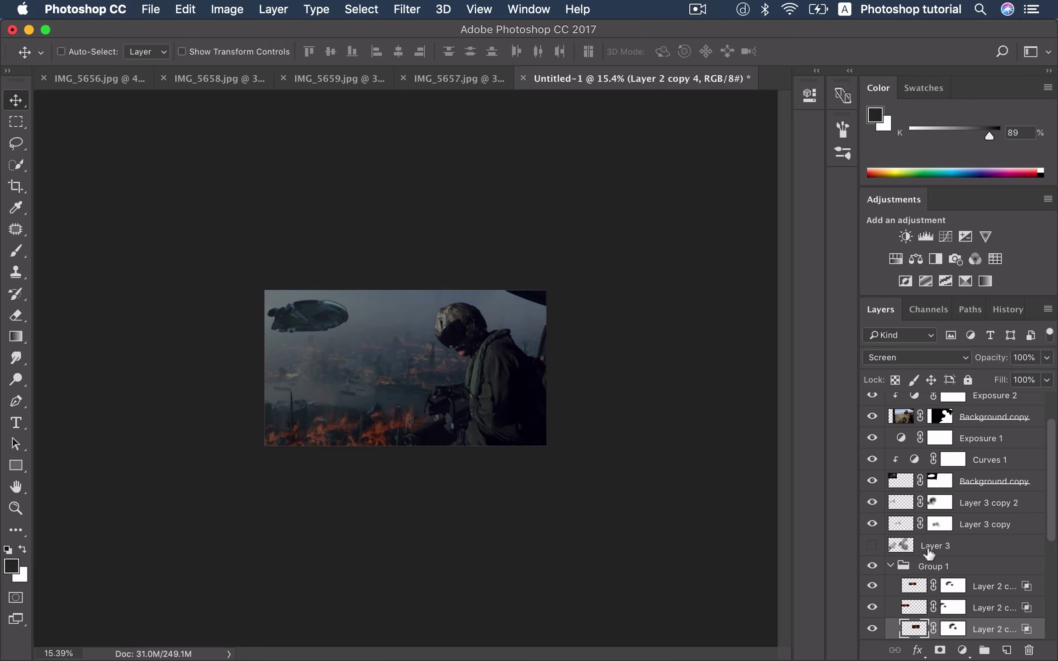
Step: Move Layer 3 copy 2 right, add smoke duplicates copy 3 and copy 4, and show Layer 3
{"action": "left_click", "coordinate": [902, 505]}
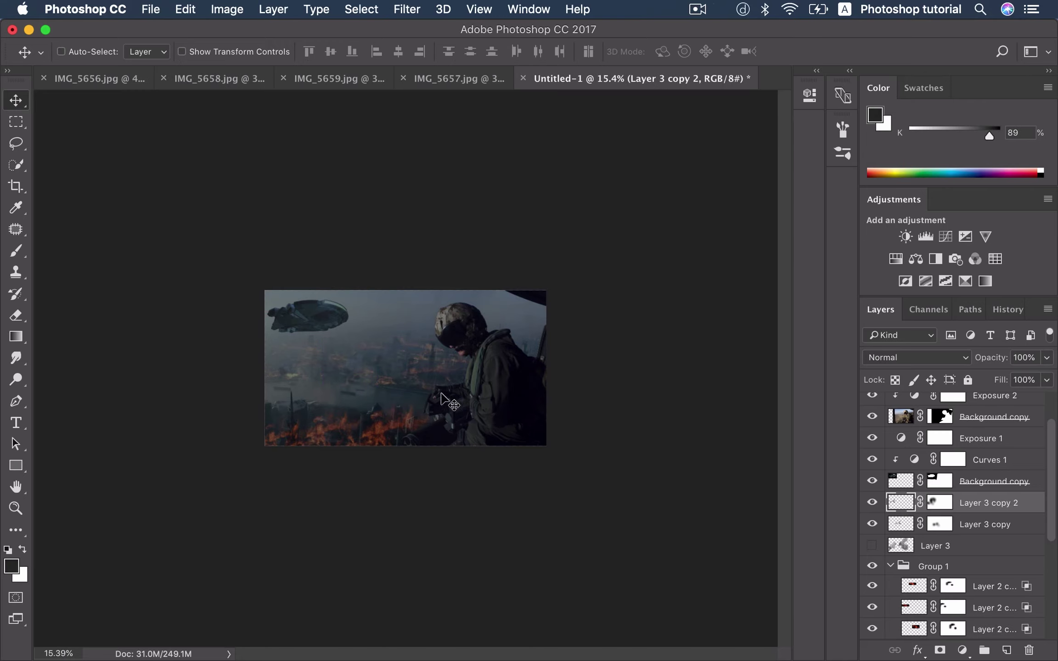
{"action": "left_click_drag", "start_coordinate": [386, 366], "coordinate": [494, 364]}
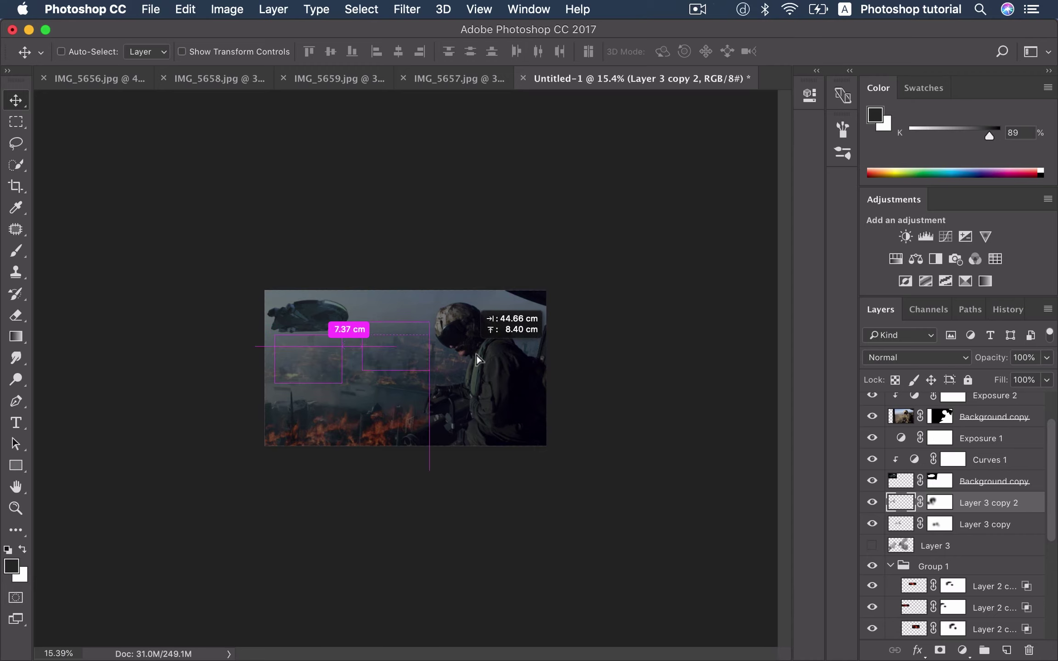
{"action": "left_click_drag", "start_coordinate": [494, 364], "coordinate": [503, 373]}
{"action": "left_click_drag", "start_coordinate": [454, 379], "coordinate": [432, 369]}
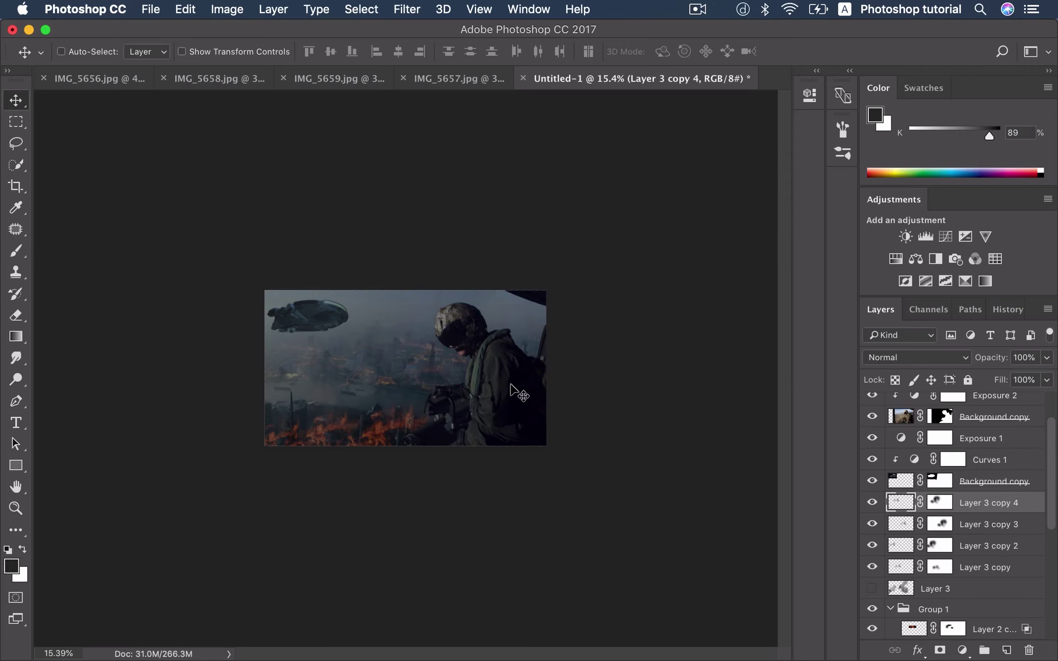
{"action": "left_click_drag", "start_coordinate": [496, 377], "coordinate": [503, 372]}
{"action": "scroll", "coordinate": [569, 409], "scroll_direction": "down", "scroll_amount": 1}
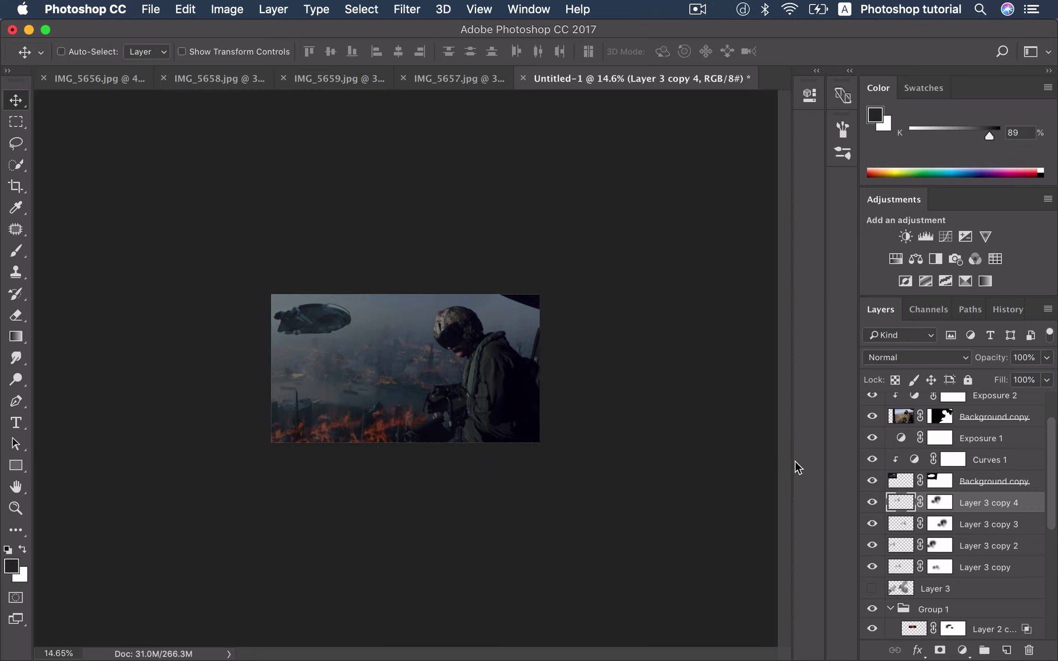
{"action": "left_click", "coordinate": [872, 589]}
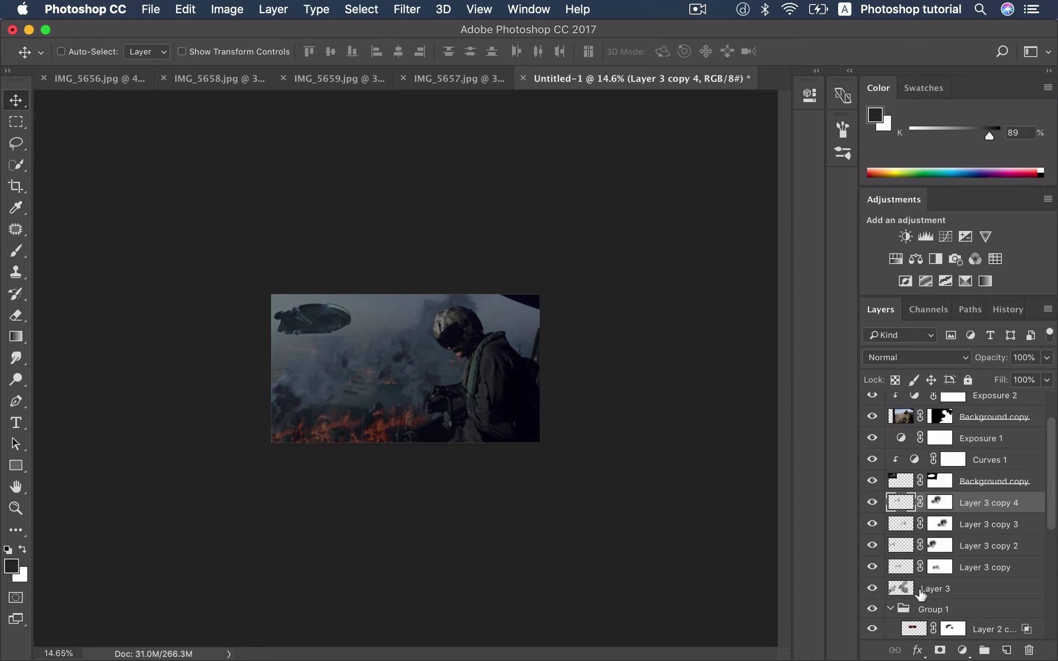
Step: Cut a lassoed smoke patch near the spaceship from Layer 3 and paste it in place as Layer 4
{"action": "left_click", "coordinate": [920, 592]}
{"action": "mouse_move", "coordinate": [430, 390]}
{"action": "left_mouse_down"}
{"action": "mouse_move", "coordinate": [444, 373]}
{"action": "mouse_move", "coordinate": [403, 391]}
{"action": "mouse_move", "coordinate": [303, 322]}
{"action": "left_mouse_up"}
{"action": "key", "text": "l"}
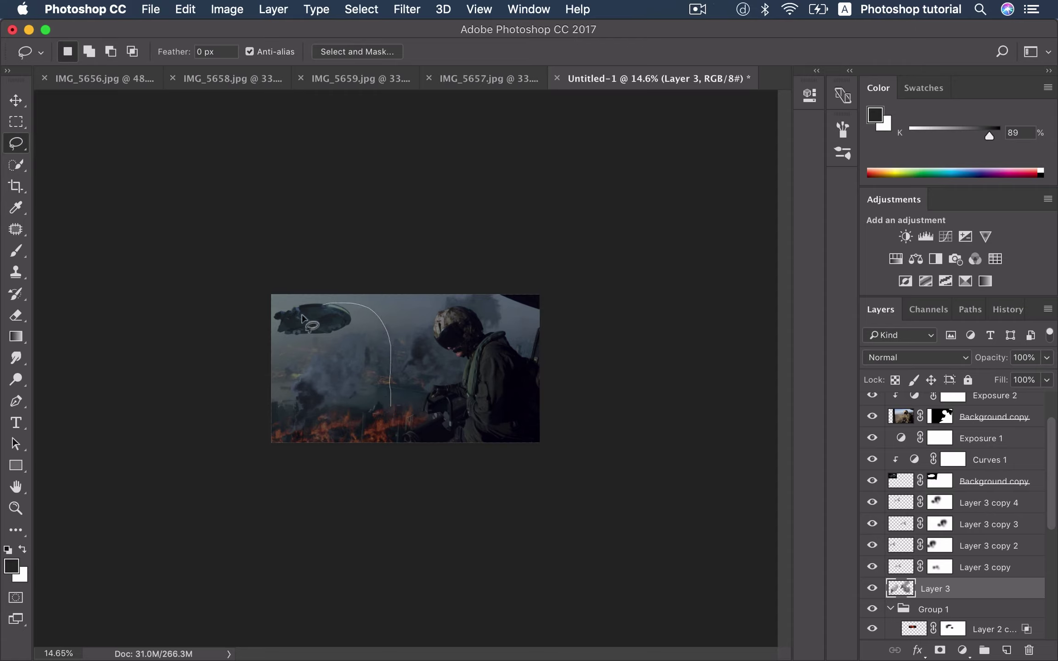
{"action": "left_click_drag", "start_coordinate": [303, 321], "coordinate": [390, 413]}
{"action": "key", "text": "super+x"}
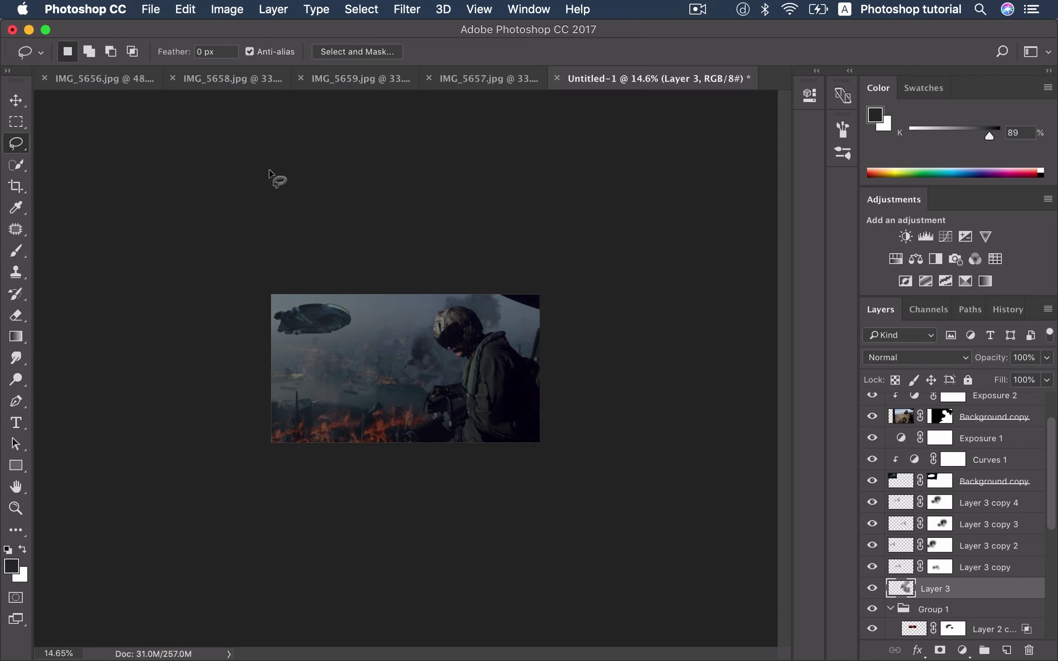
{"action": "left_click", "coordinate": [195, 10]}
{"action": "mouse_move", "coordinate": [221, 174]}
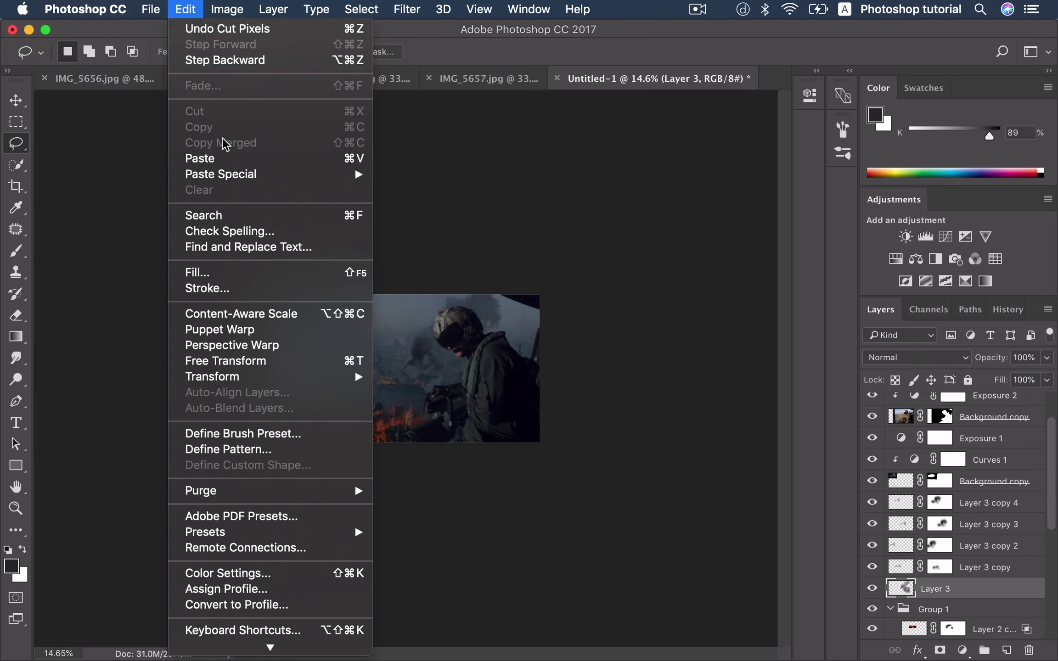
{"action": "left_click", "coordinate": [425, 176]}
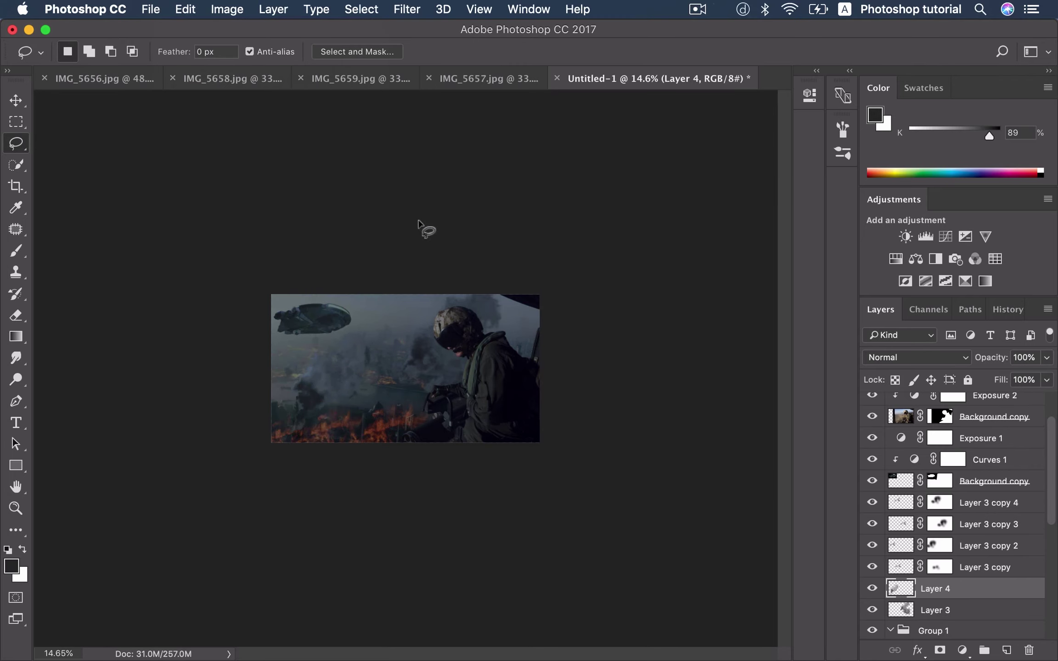
Step: Hide Layer 4 and duplicate Layer 3 as Layer 3 copy 5
{"action": "key", "text": "v"}
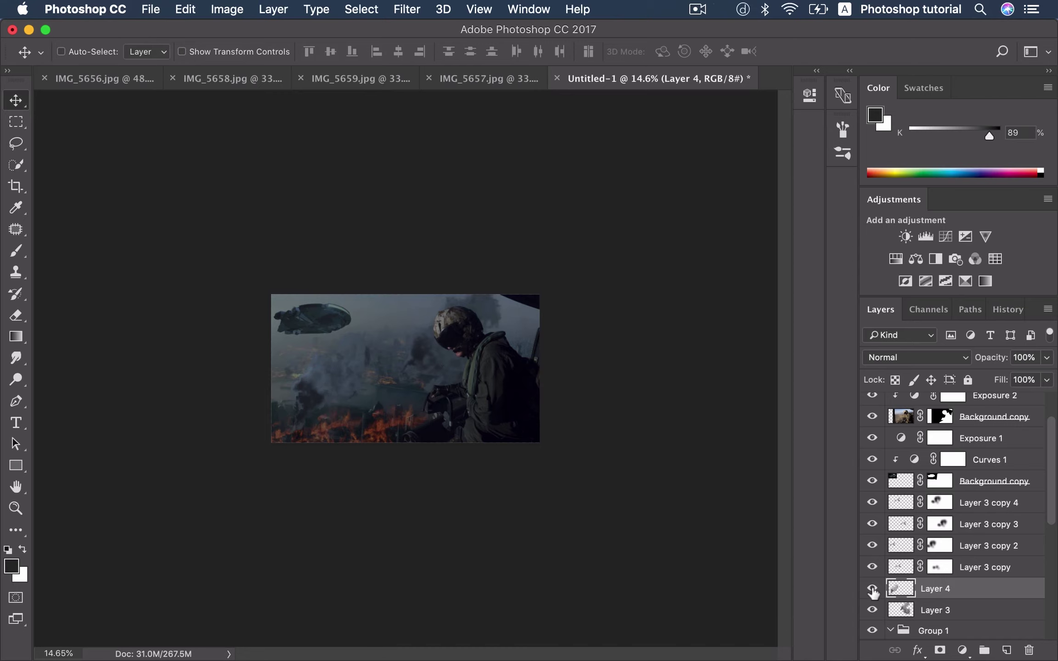
{"action": "left_click", "coordinate": [872, 589]}
{"action": "left_click", "coordinate": [903, 613]}
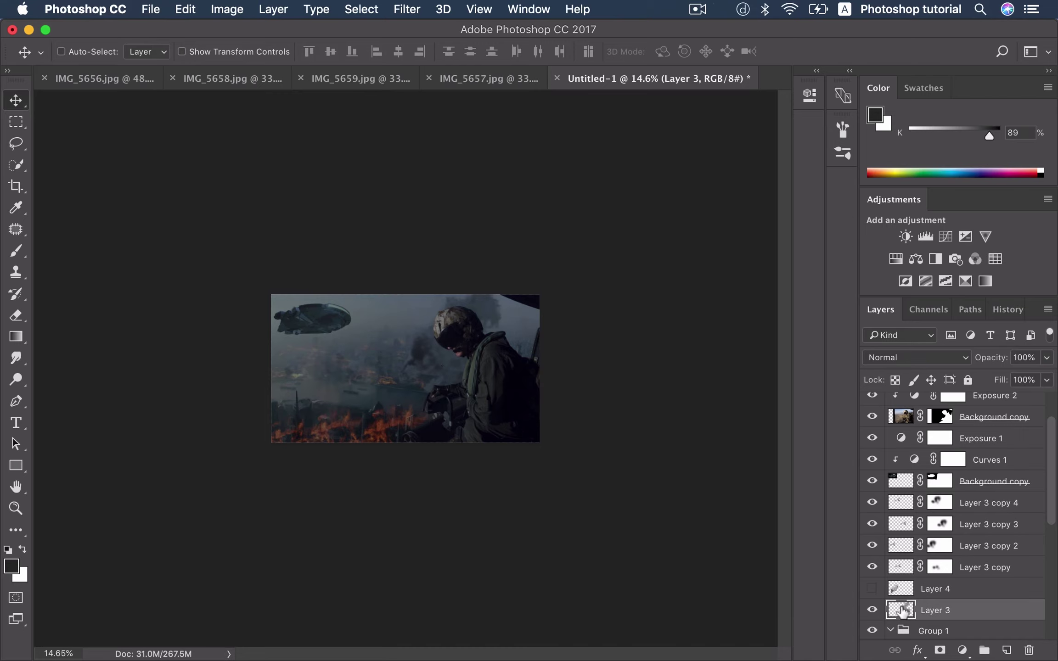
{"action": "key", "text": "super+j"}
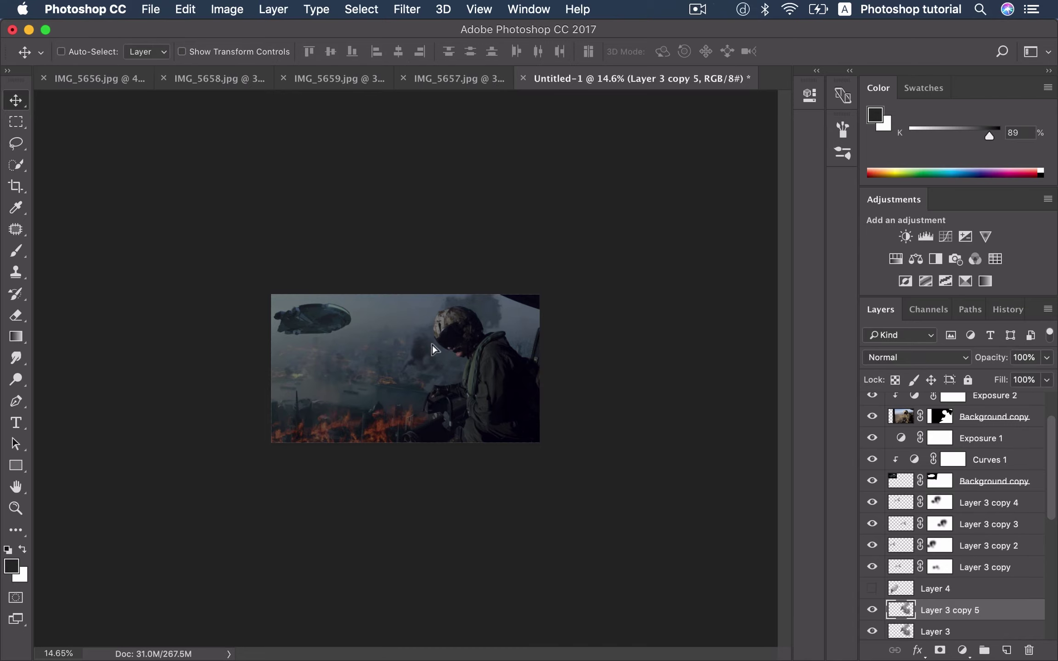
Step: Shrink the smoke copy to about 42%, place it above the city, and hide Layer 3
{"action": "left_click_drag", "start_coordinate": [432, 344], "coordinate": [401, 349]}
{"action": "key", "text": "super+t"}
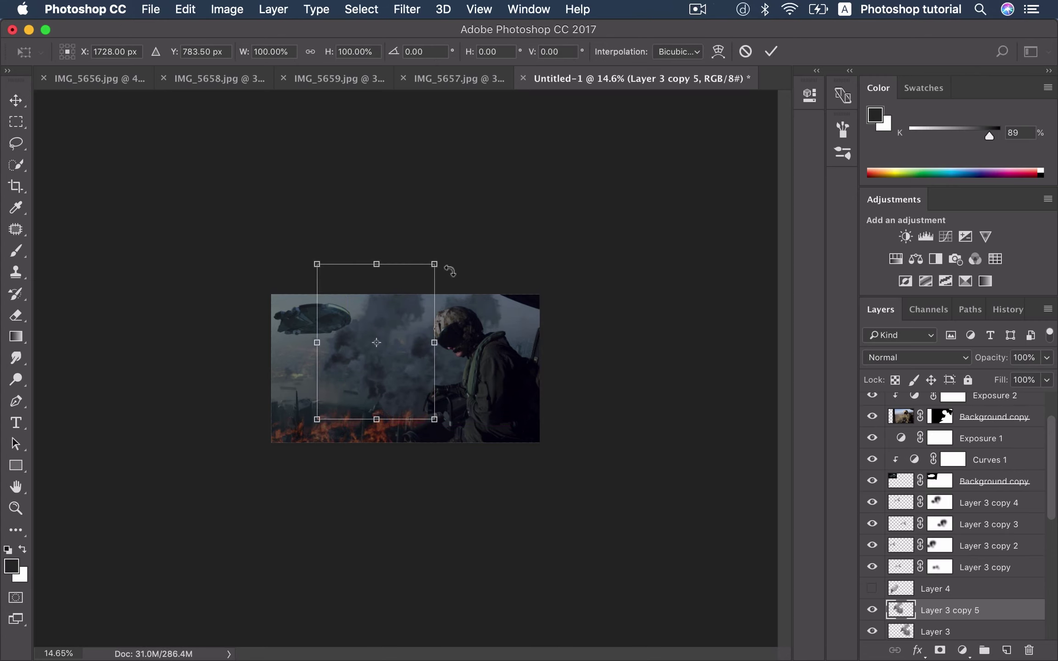
{"action": "left_click_drag", "start_coordinate": [434, 265], "coordinate": [365, 355]}
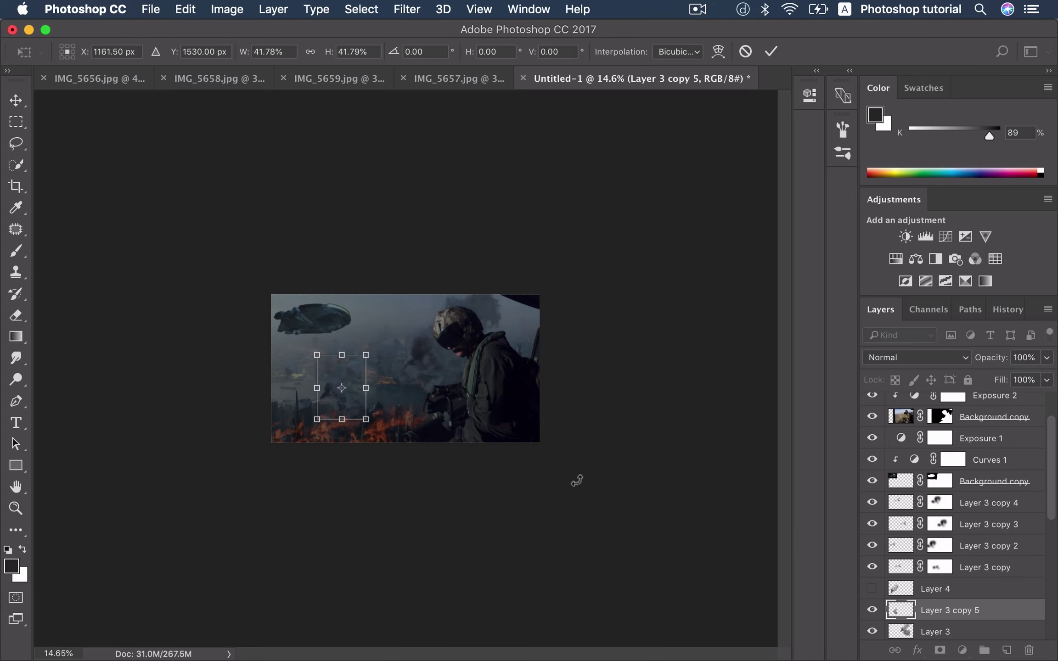
{"action": "left_click_drag", "start_coordinate": [351, 415], "coordinate": [360, 374]}
{"action": "key", "text": "Return"}
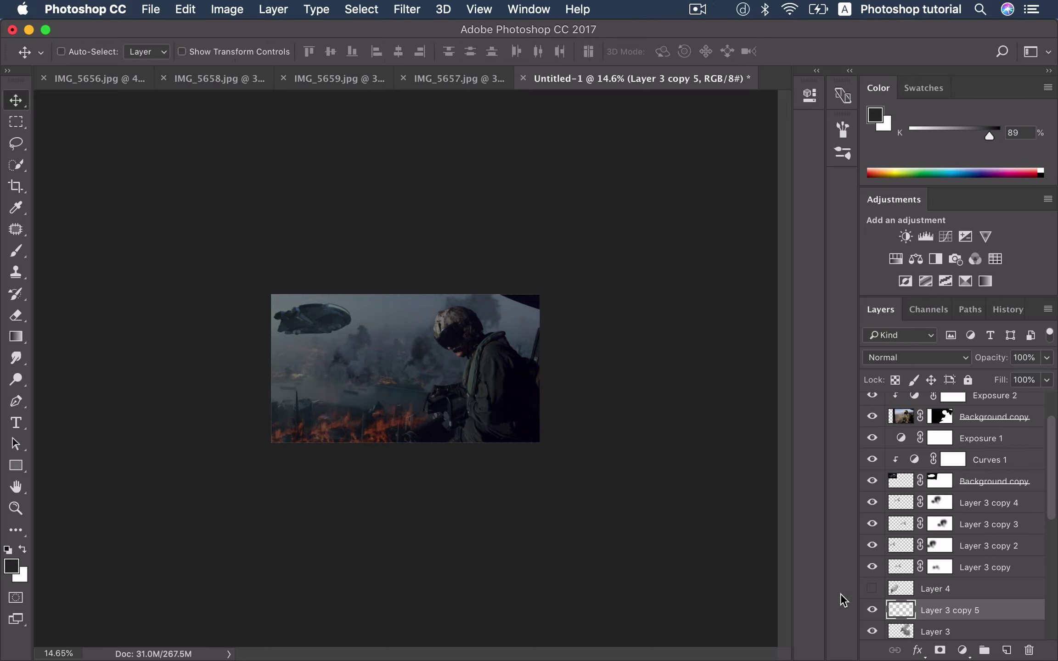
{"action": "left_click", "coordinate": [872, 631]}
Step: Shift the plume right, Alt-drag a duplicate, and lighten it with Hue/Saturation Lightness +33
{"action": "left_click_drag", "start_coordinate": [409, 415], "coordinate": [523, 398]}
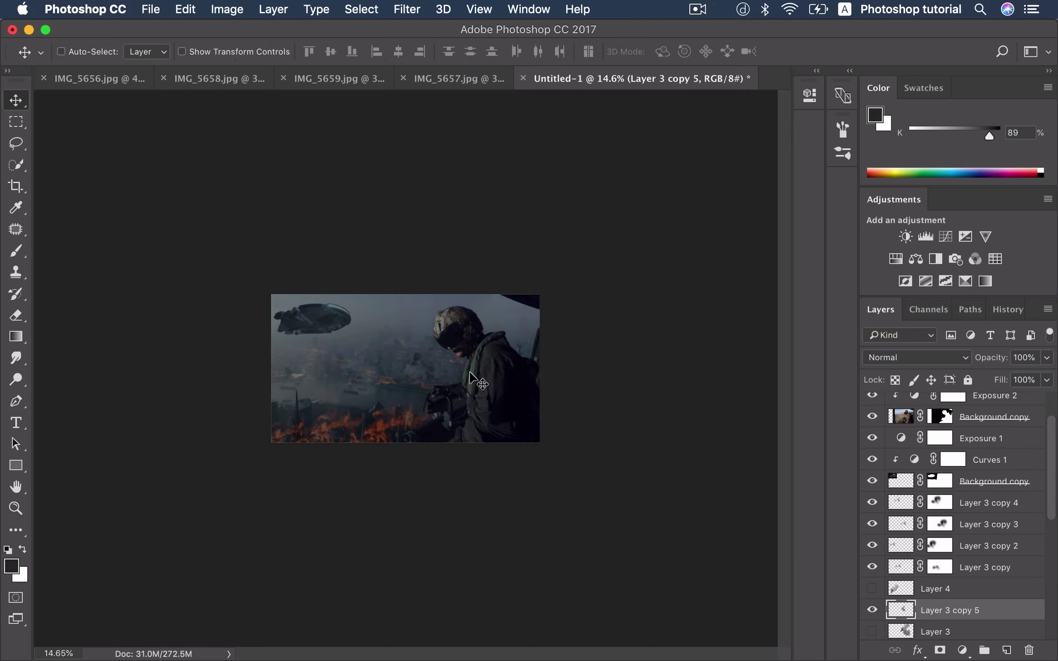
{"action": "mouse_move", "coordinate": [438, 367]}
{"action": "left_mouse_down"}
{"action": "mouse_move", "coordinate": [334, 353]}
{"action": "mouse_move", "coordinate": [363, 379]}
{"action": "left_mouse_up"}
{"action": "key", "text": "super+u"}
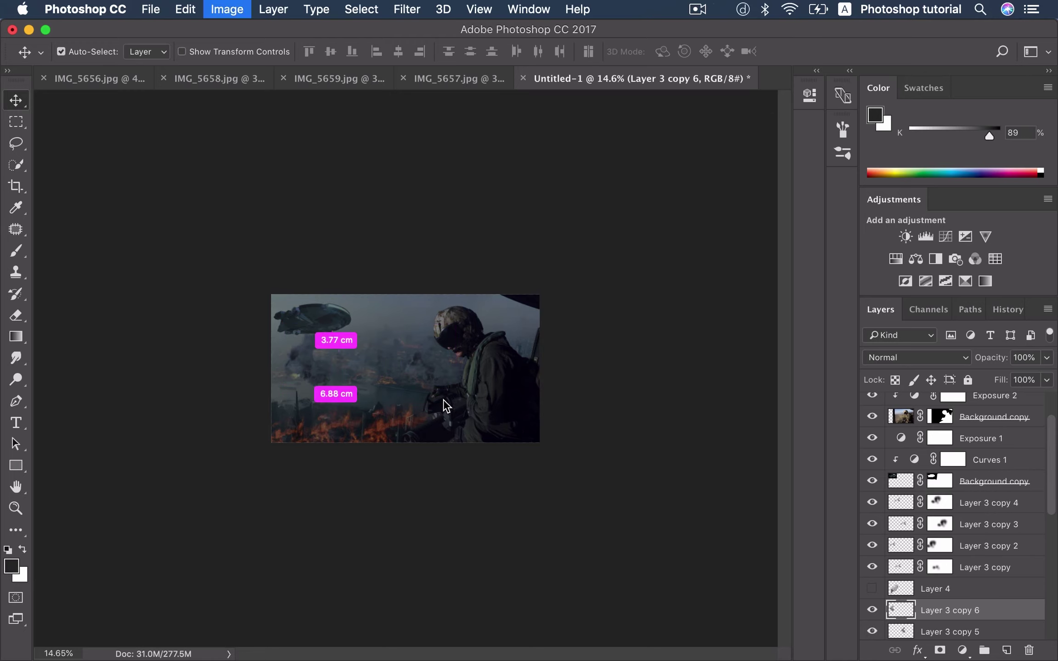
{"action": "left_click_drag", "start_coordinate": [857, 331], "coordinate": [861, 333]}
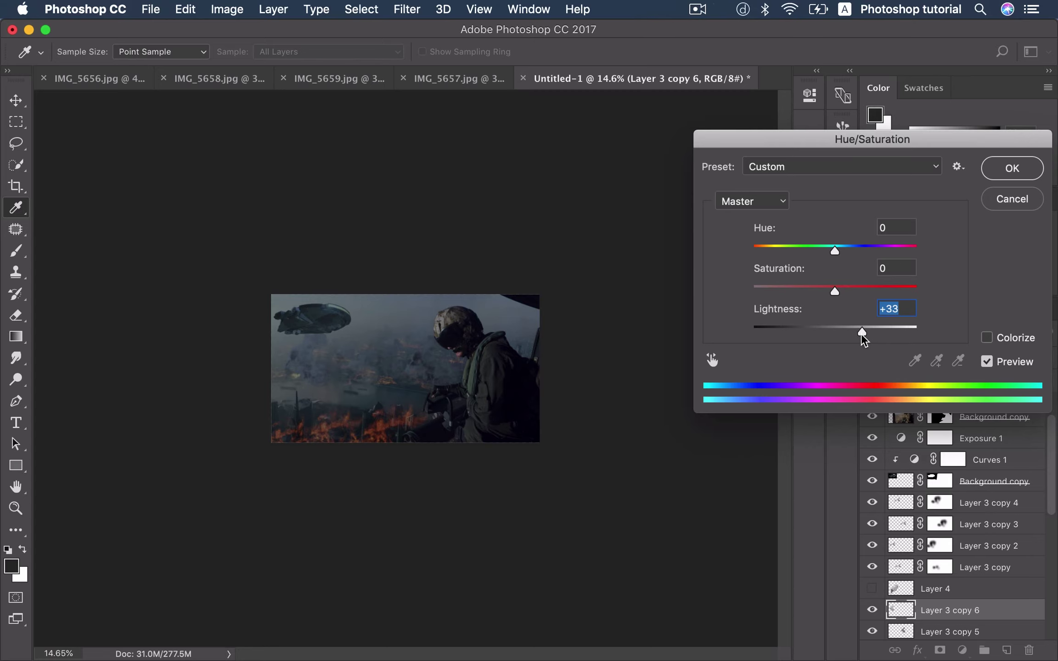
{"action": "key", "text": "Return"}
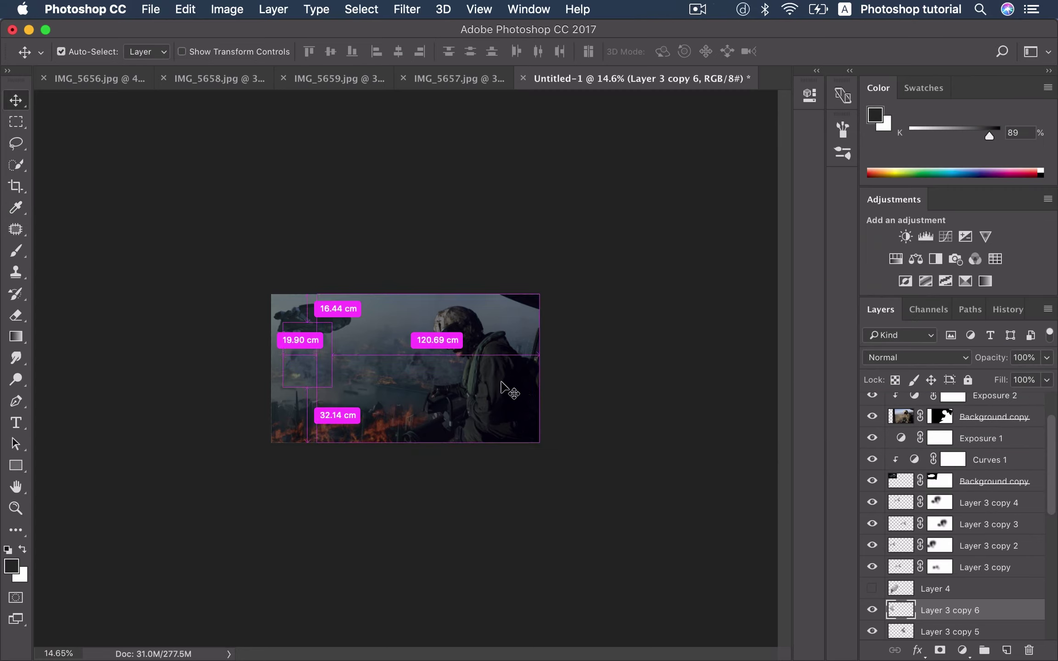
Step: Scale the lightened Layer 3 copy 6 plume to about 62% and move it into position
{"action": "key", "text": "super+t"}
{"action": "left_click_drag", "start_coordinate": [329, 382], "coordinate": [299, 367]}
{"action": "key", "text": "Return"}
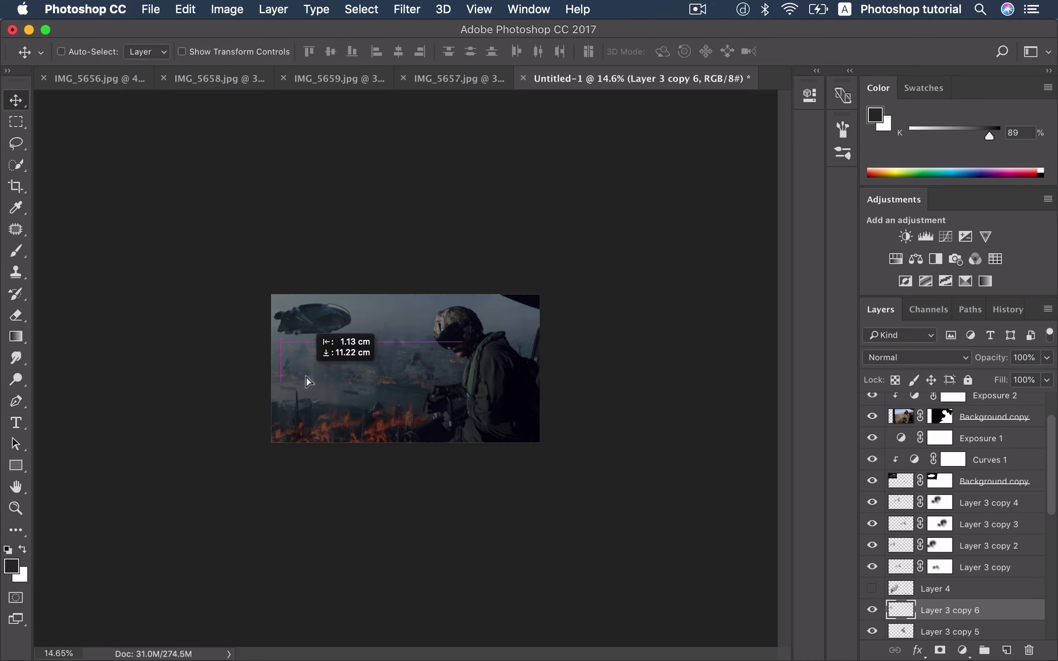
{"action": "left_click_drag", "start_coordinate": [369, 375], "coordinate": [405, 357]}
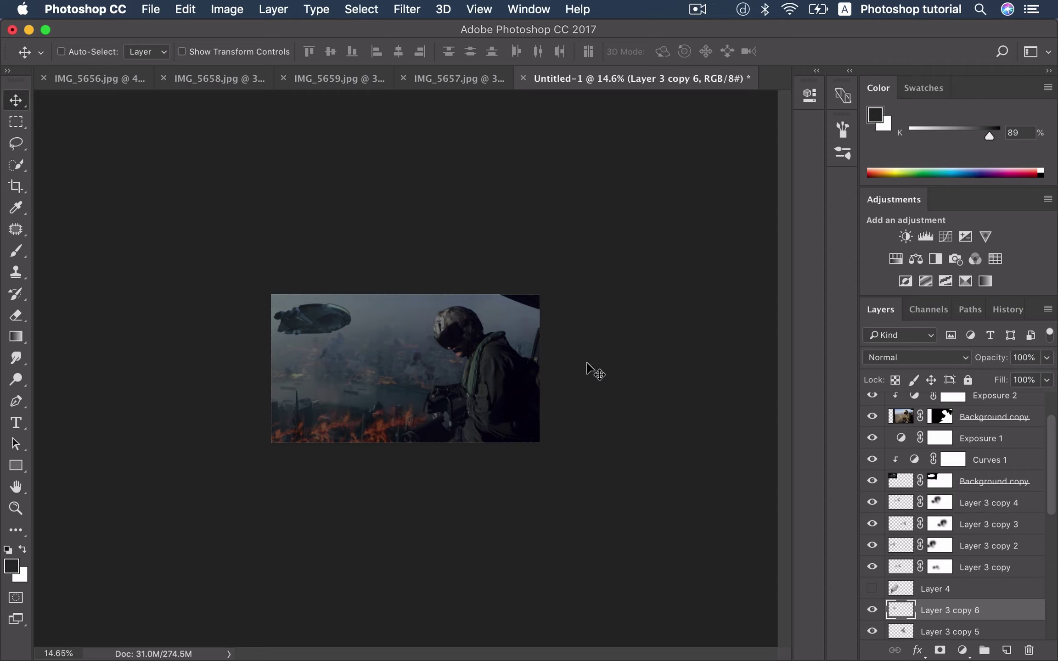
{"action": "mouse_move", "coordinate": [514, 367]}
{"action": "left_mouse_down"}
{"action": "mouse_move", "coordinate": [456, 367]}
{"action": "mouse_move", "coordinate": [465, 359]}
{"action": "left_mouse_up"}
Step: Move the Layer 3 copy 5 and Layer 3 copy 6 smoke plumes to new spots over the city
{"action": "scroll", "coordinate": [908, 597], "scroll_direction": "down", "scroll_amount": 2}
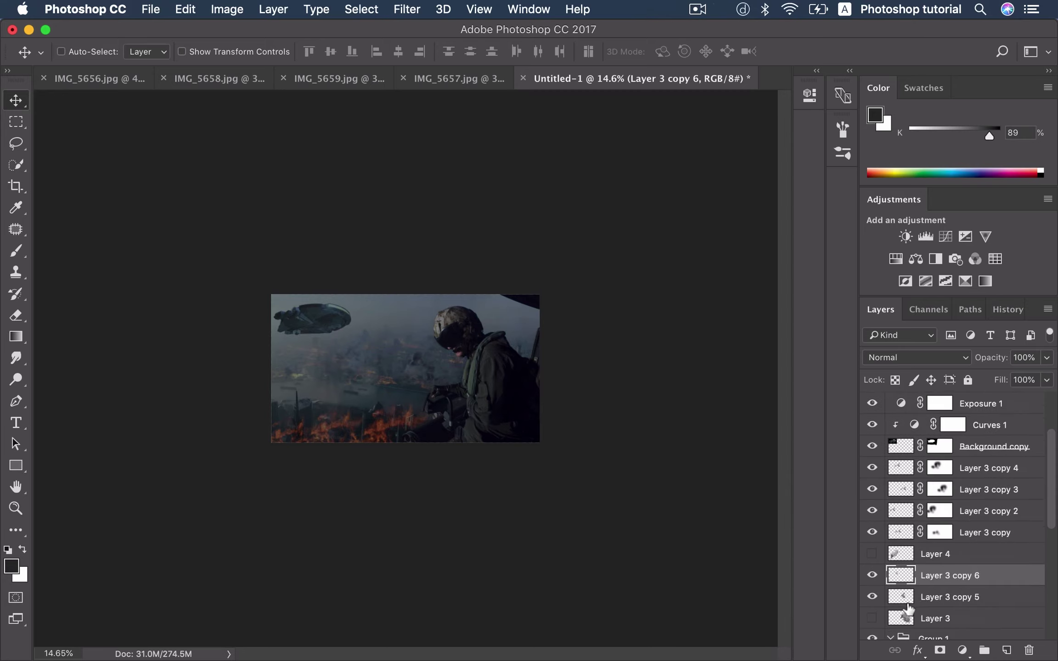
{"action": "left_click", "coordinate": [900, 596]}
{"action": "mouse_move", "coordinate": [490, 418]}
{"action": "left_mouse_down"}
{"action": "mouse_move", "coordinate": [473, 401]}
{"action": "mouse_move", "coordinate": [465, 413]}
{"action": "left_mouse_up"}
{"action": "scroll", "coordinate": [478, 420], "scroll_direction": "down", "scroll_amount": 1}
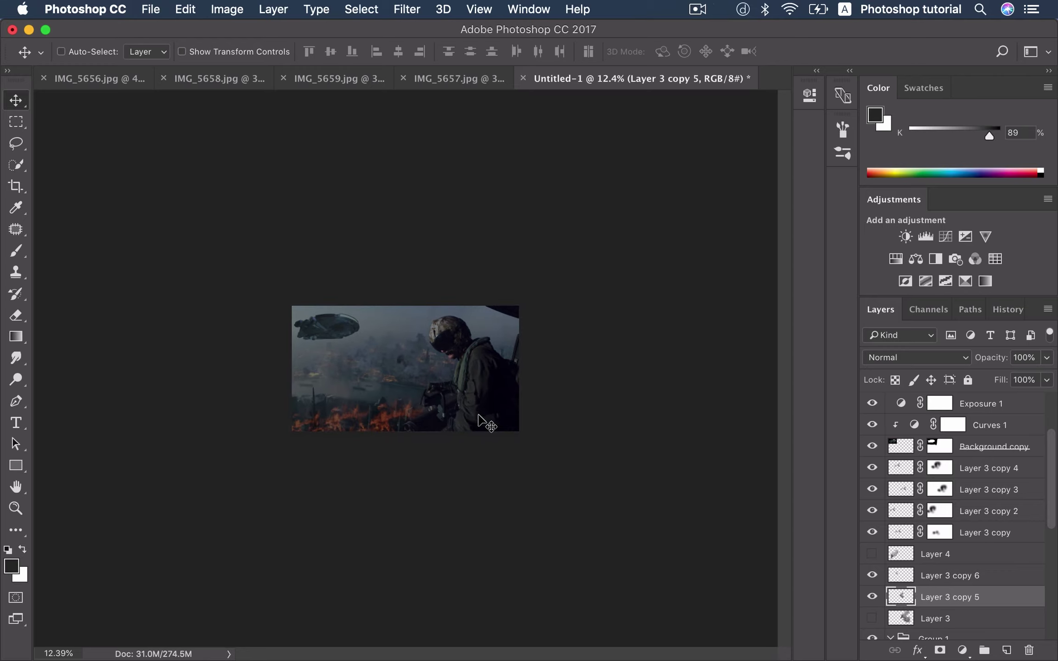
{"action": "scroll", "coordinate": [469, 413], "scroll_direction": "up", "scroll_amount": 2}
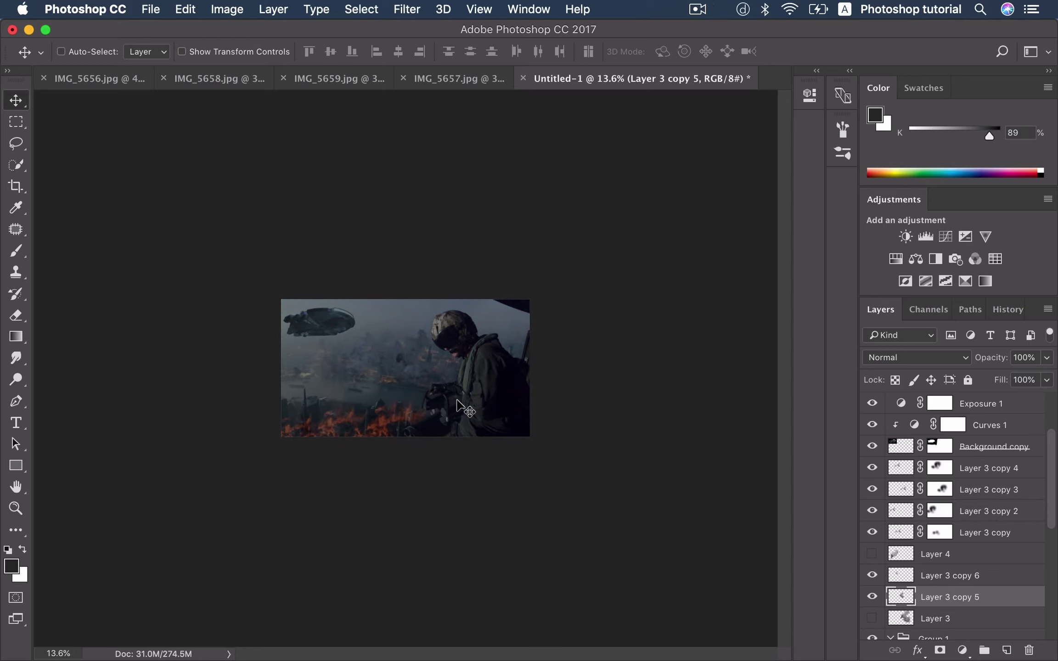
{"action": "left_click", "coordinate": [905, 583]}
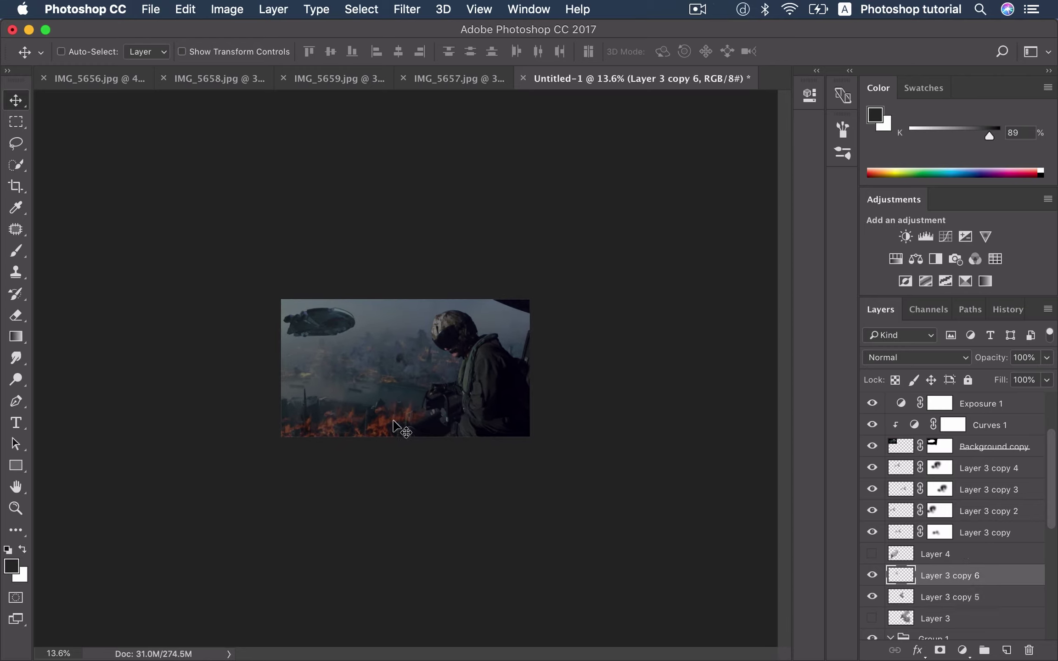
{"action": "left_click_drag", "start_coordinate": [399, 429], "coordinate": [342, 434]}
{"action": "left_click_drag", "start_coordinate": [412, 444], "coordinate": [427, 429]}
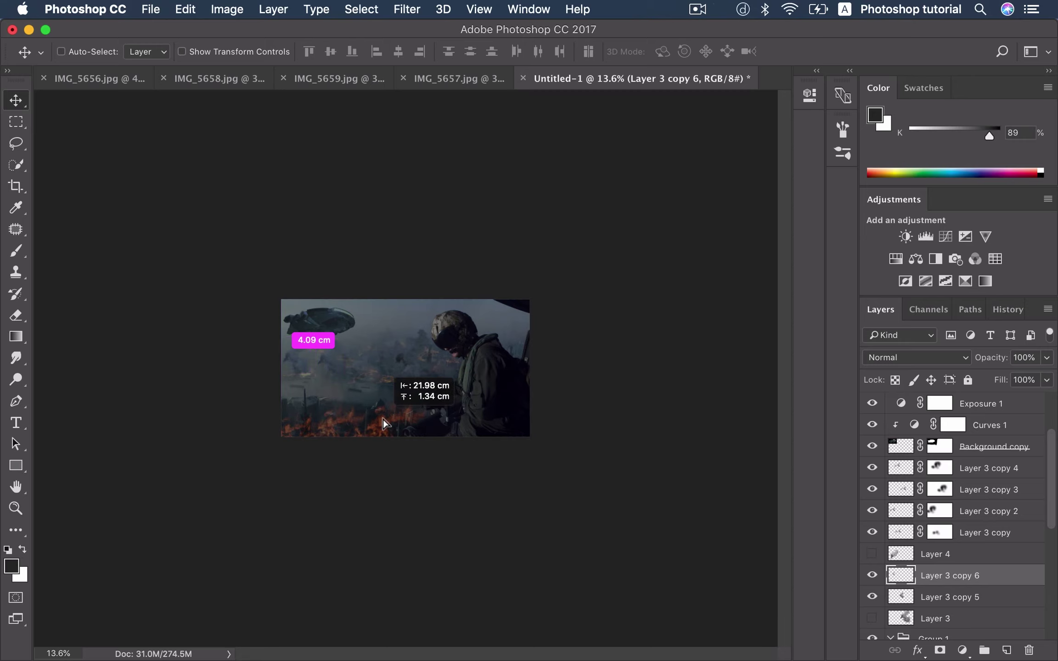
Step: Duplicate a smoke plume as Layer 3 copy 7, flip it horizontally, and position it
{"action": "left_click_drag", "start_coordinate": [398, 424], "coordinate": [382, 419]}
{"action": "key", "text": "ctrl+t"}
{"action": "right_click", "coordinate": [305, 365]}
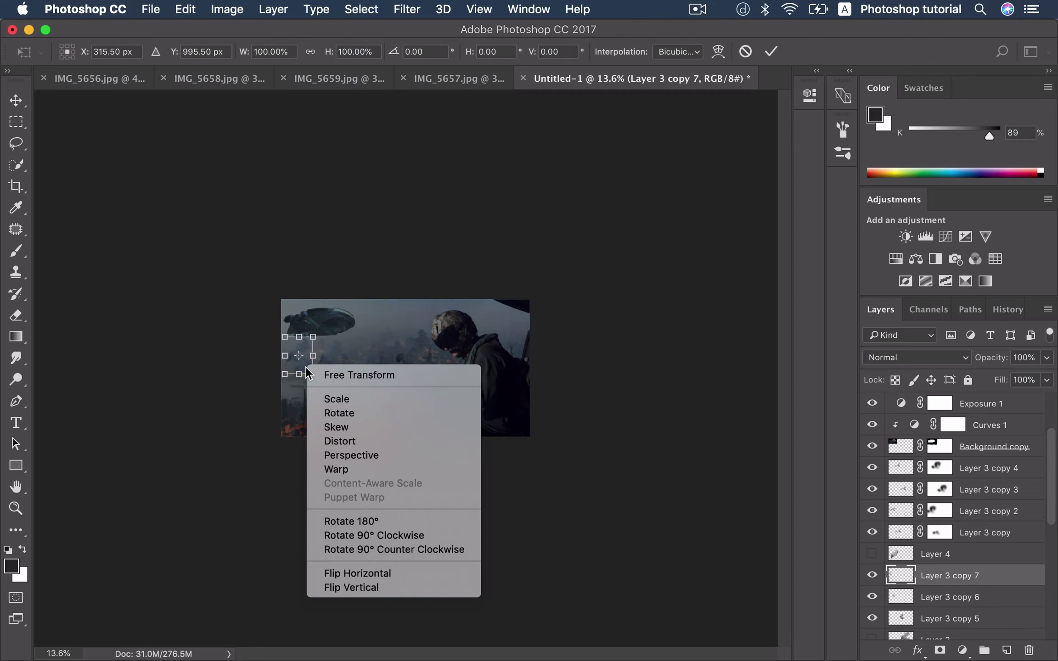
{"action": "left_click", "coordinate": [372, 574]}
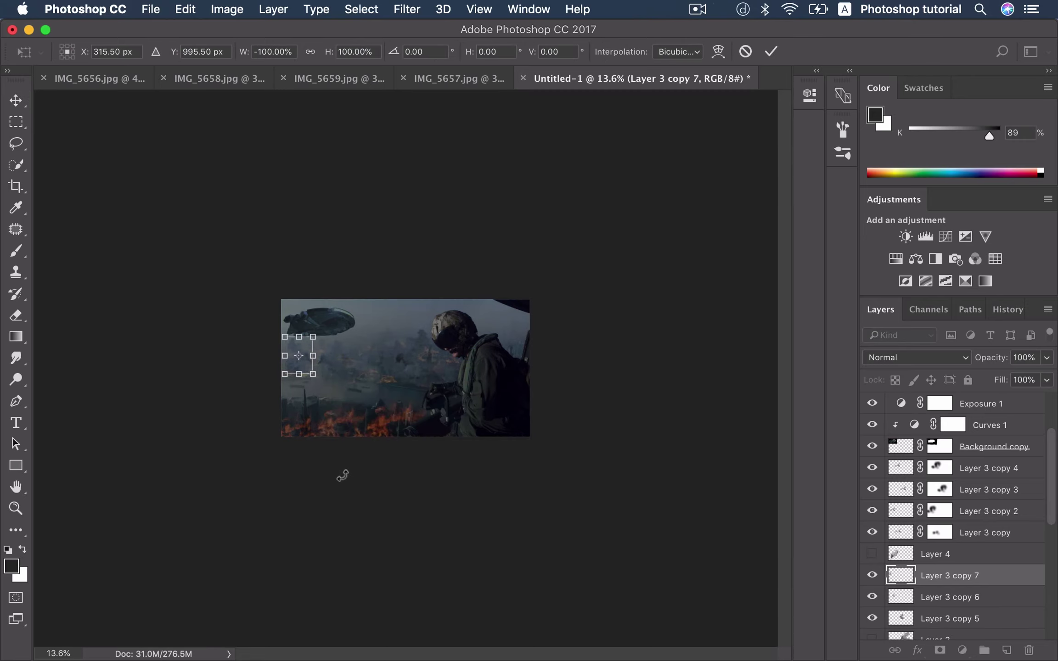
{"action": "key", "text": "Return"}
{"action": "left_click_drag", "start_coordinate": [328, 420], "coordinate": [320, 373]}
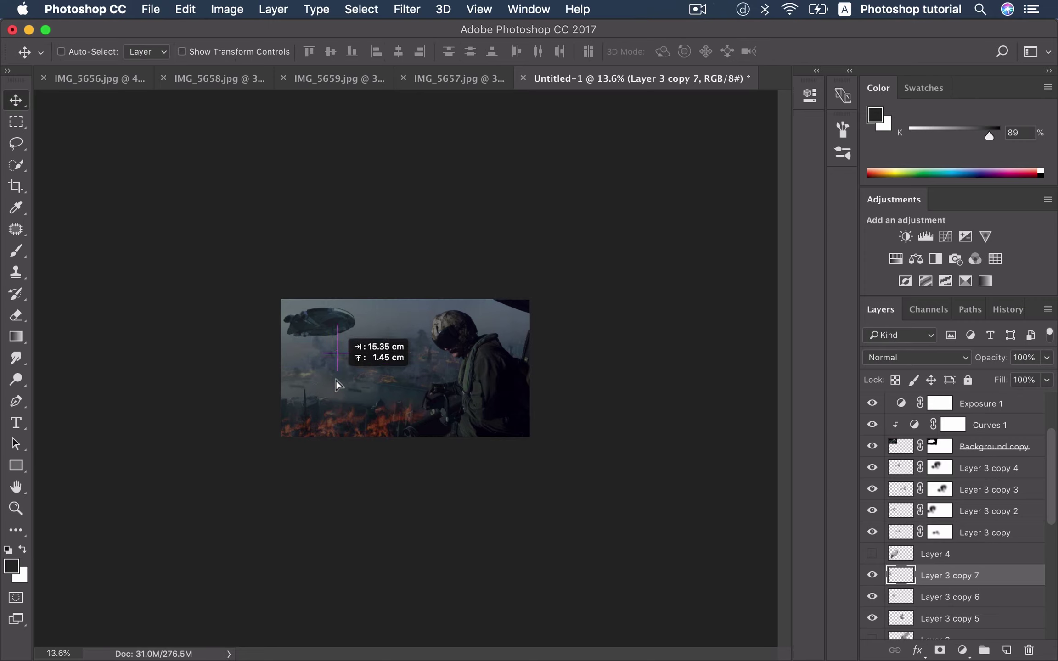
{"action": "left_click_drag", "start_coordinate": [320, 373], "coordinate": [336, 374]}
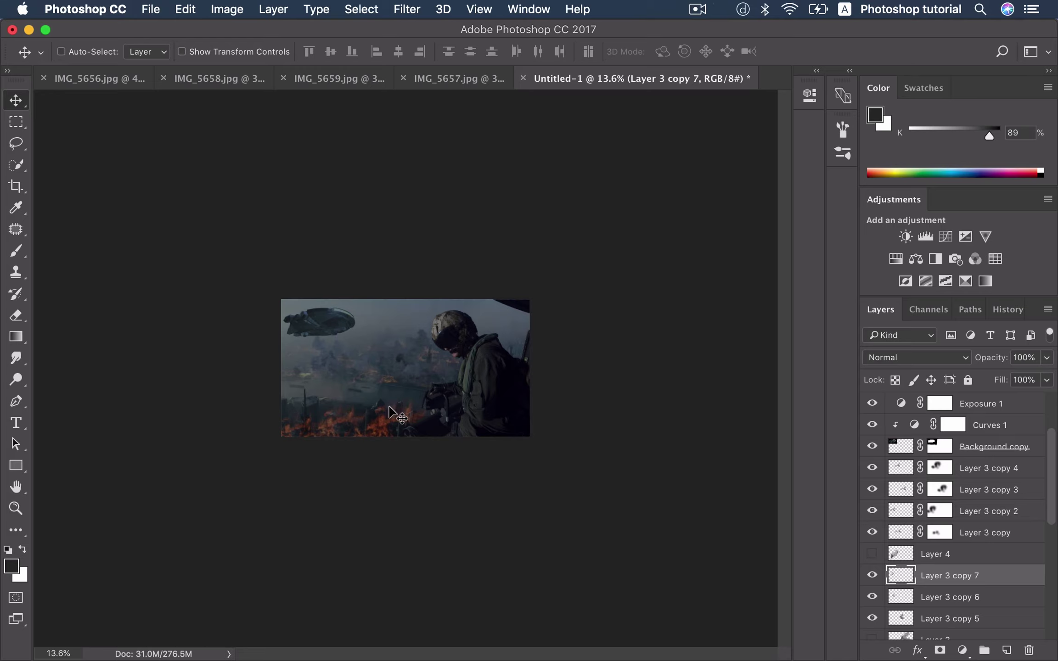
Step: Move the plume together with Layer 3 copy 6 and shrink both to about 76%
{"action": "left_click", "coordinate": [952, 597], "text": "shift"}
{"action": "left_click_drag", "start_coordinate": [434, 420], "coordinate": [395, 405]}
{"action": "key", "text": "super+minus"}
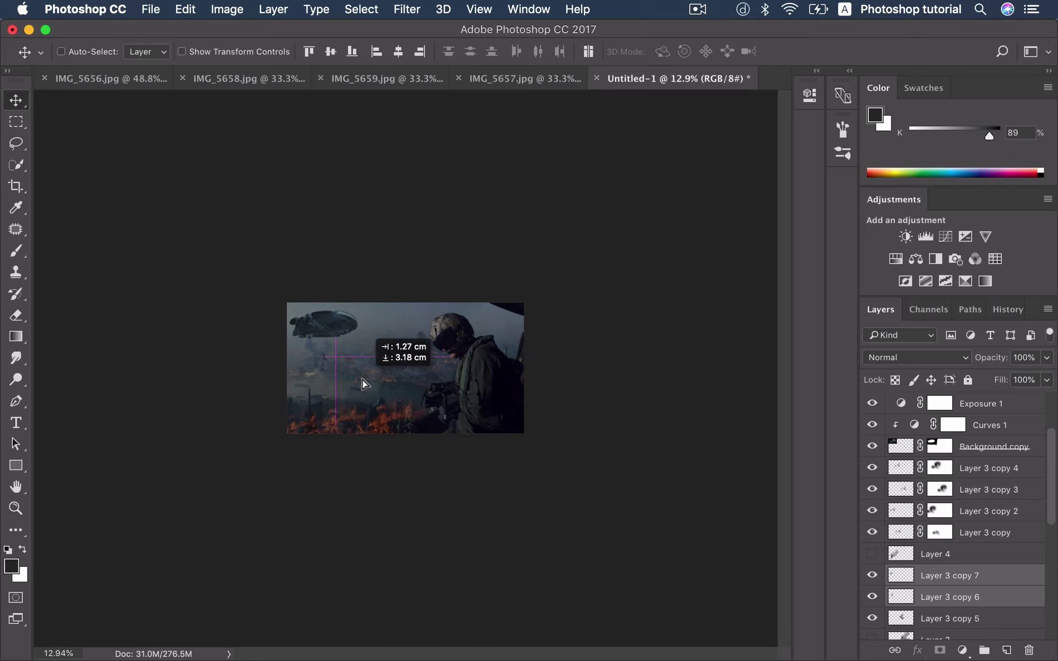
{"action": "key", "text": "super+t"}
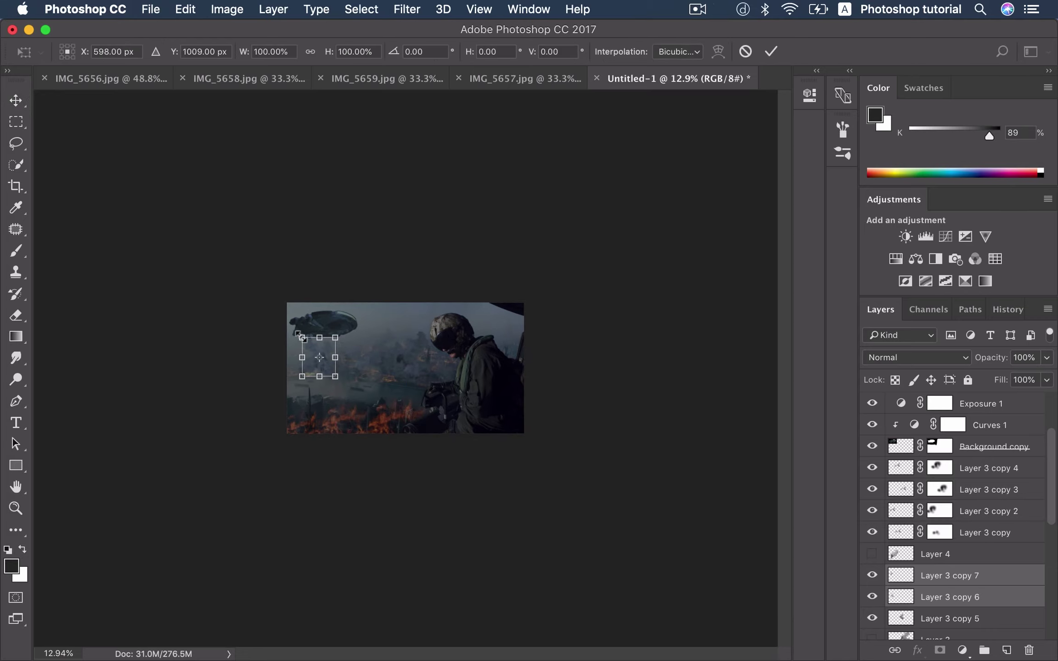
{"action": "left_click_drag", "start_coordinate": [303, 338], "coordinate": [316, 376]}
{"action": "key", "text": "Return"}
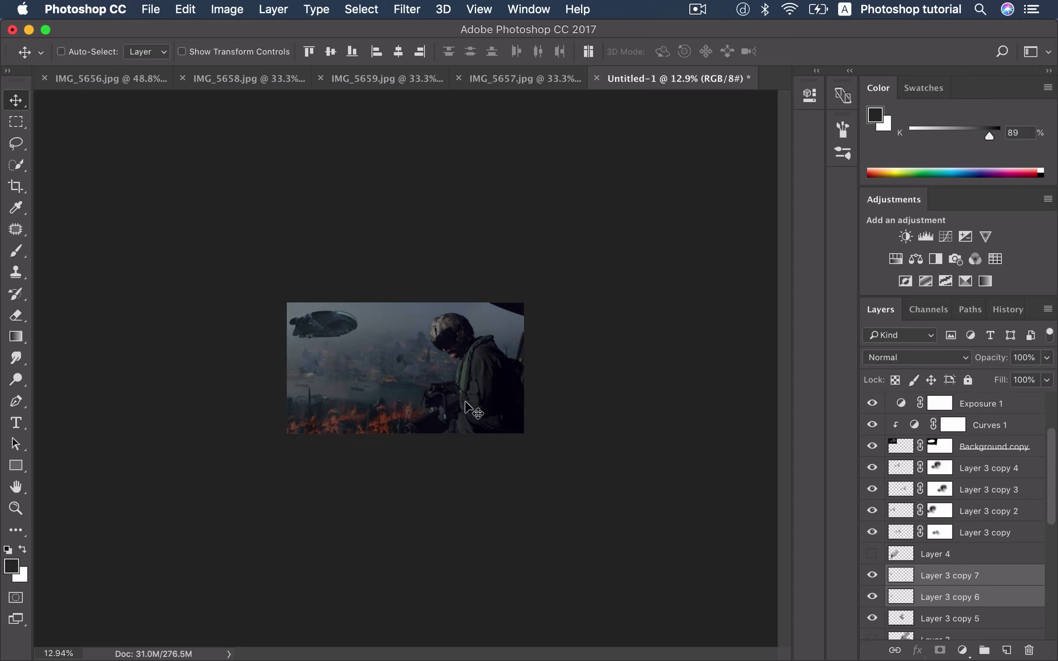
{"action": "left_click_drag", "start_coordinate": [404, 391], "coordinate": [382, 381]}
Step: Turn the Layer 3 smoke back on and move it above the spaceship layer
{"action": "scroll", "coordinate": [423, 400], "scroll_direction": "up", "scroll_amount": 1}
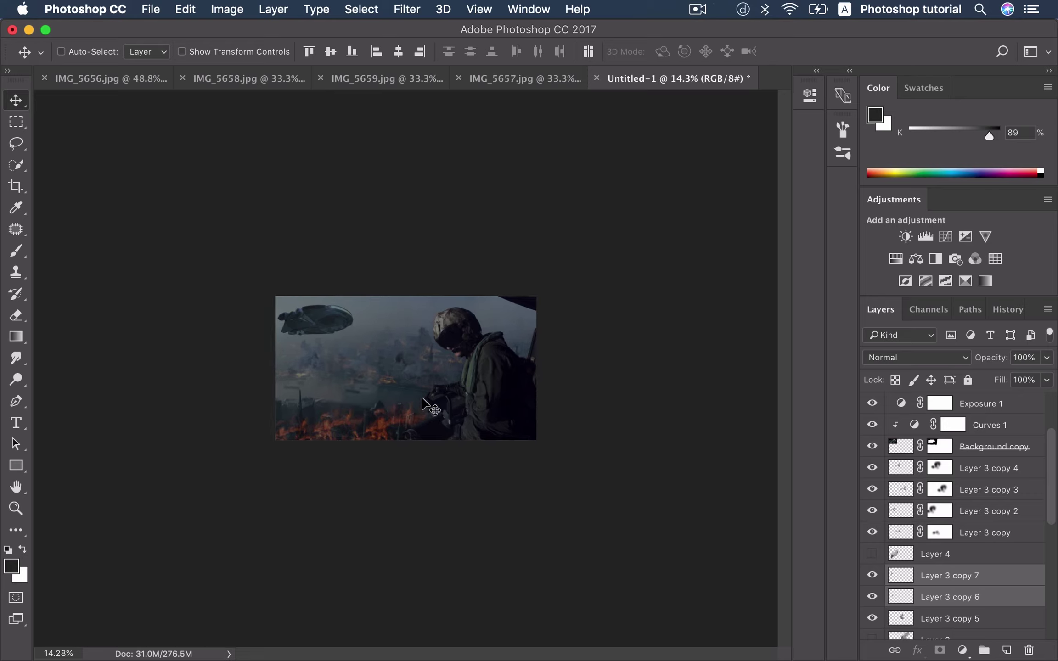
{"action": "scroll", "coordinate": [425, 406], "scroll_direction": "up", "scroll_amount": 2}
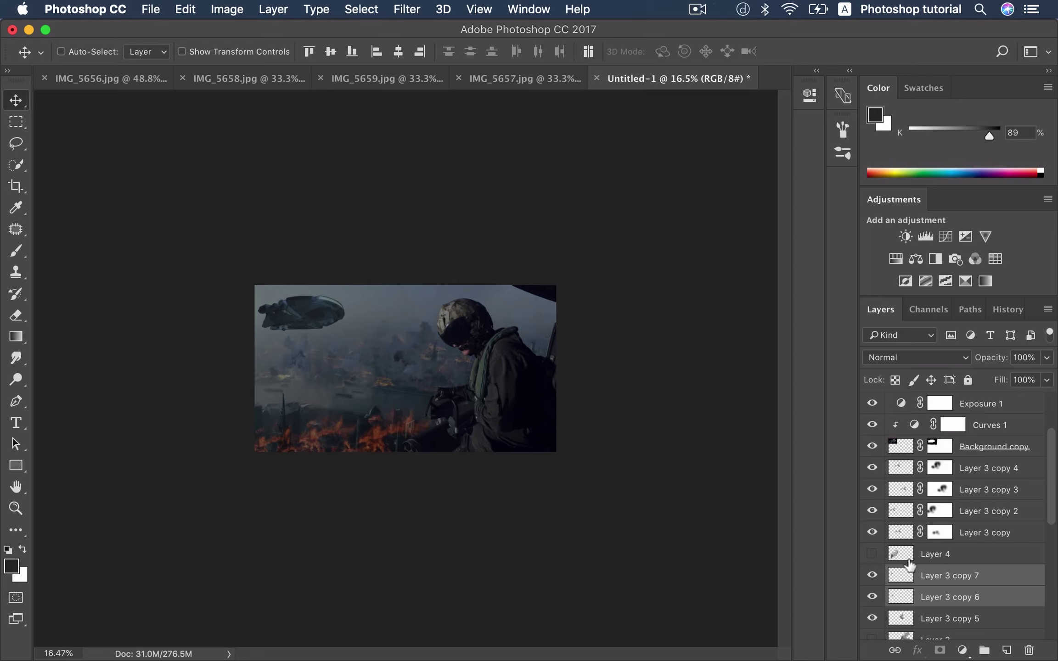
{"action": "left_click", "coordinate": [872, 575]}
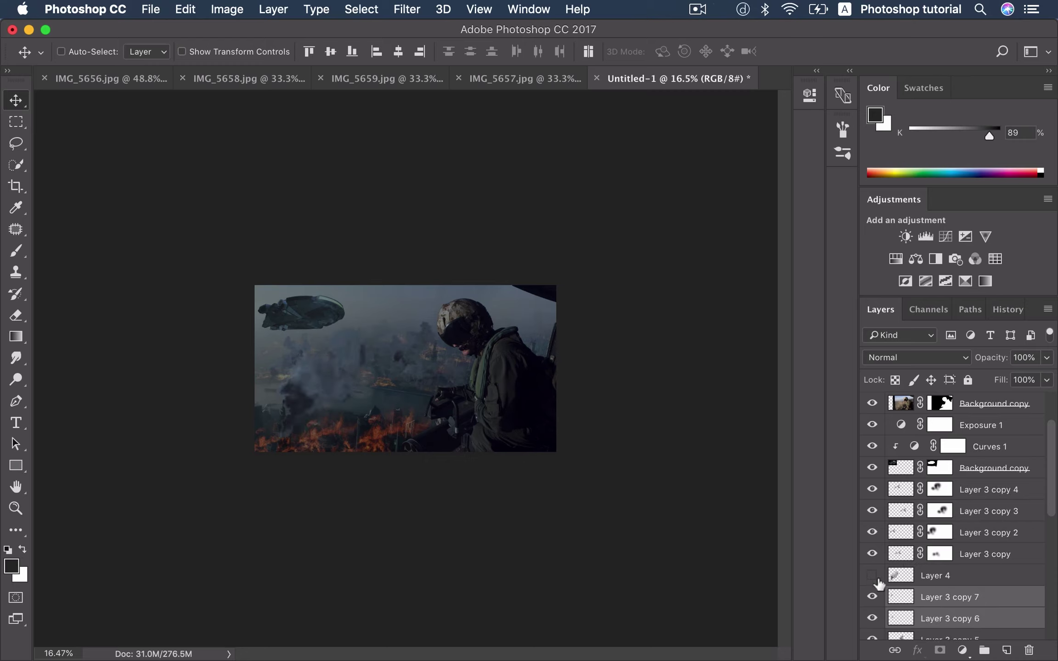
{"action": "scroll", "coordinate": [878, 584], "scroll_direction": "down", "scroll_amount": 1}
{"action": "scroll", "coordinate": [878, 584], "scroll_direction": "down", "scroll_amount": 1}
{"action": "left_click", "coordinate": [872, 617]}
{"action": "left_click", "coordinate": [948, 624]}
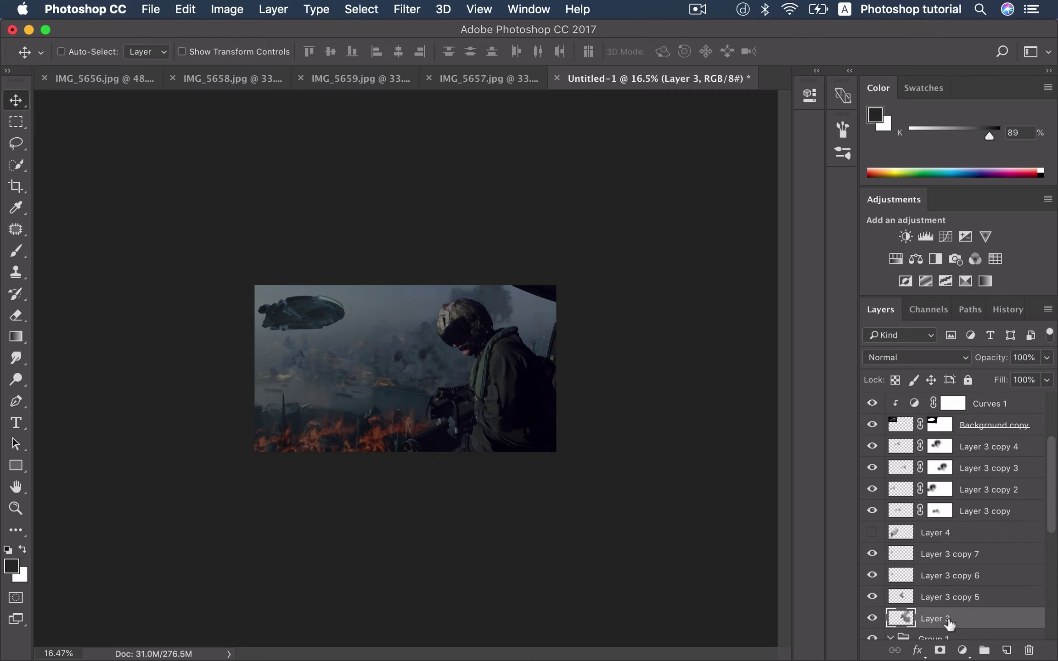
{"action": "scroll", "coordinate": [948, 601], "scroll_direction": "up", "scroll_amount": 2}
{"action": "scroll", "coordinate": [947, 601], "scroll_direction": "down", "scroll_amount": 1}
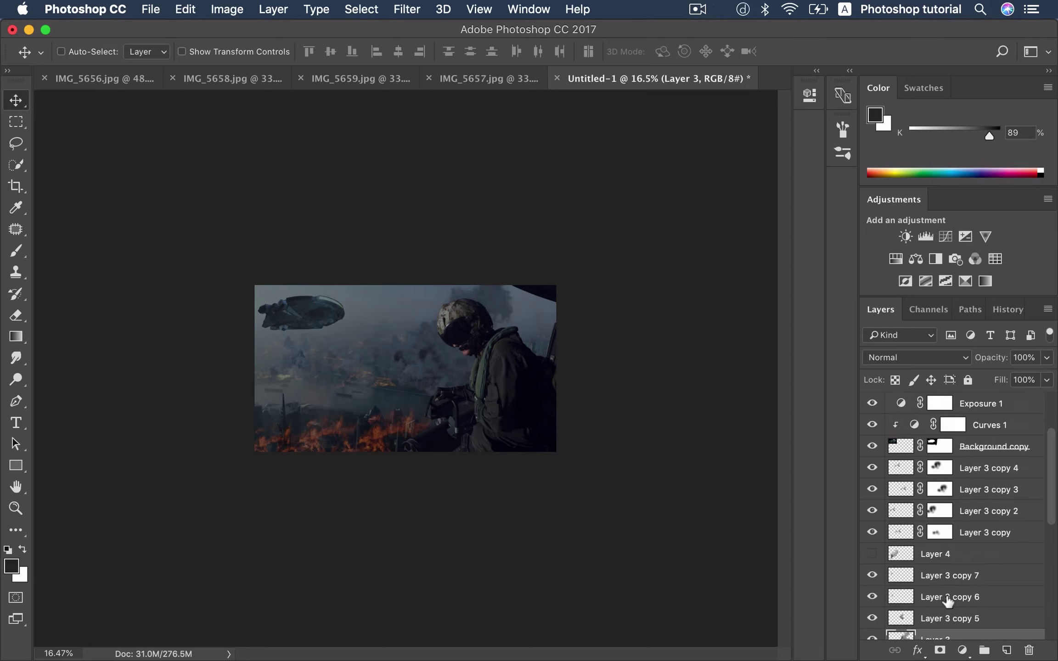
{"action": "left_click", "coordinate": [871, 445]}
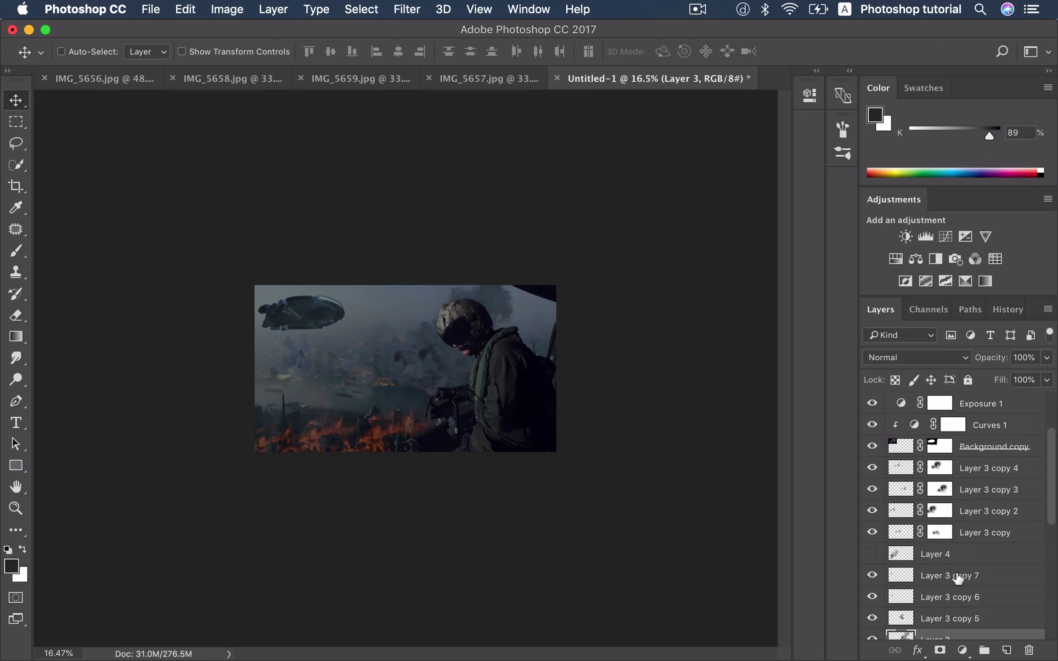
{"action": "left_click_drag", "start_coordinate": [976, 637], "coordinate": [982, 428]}
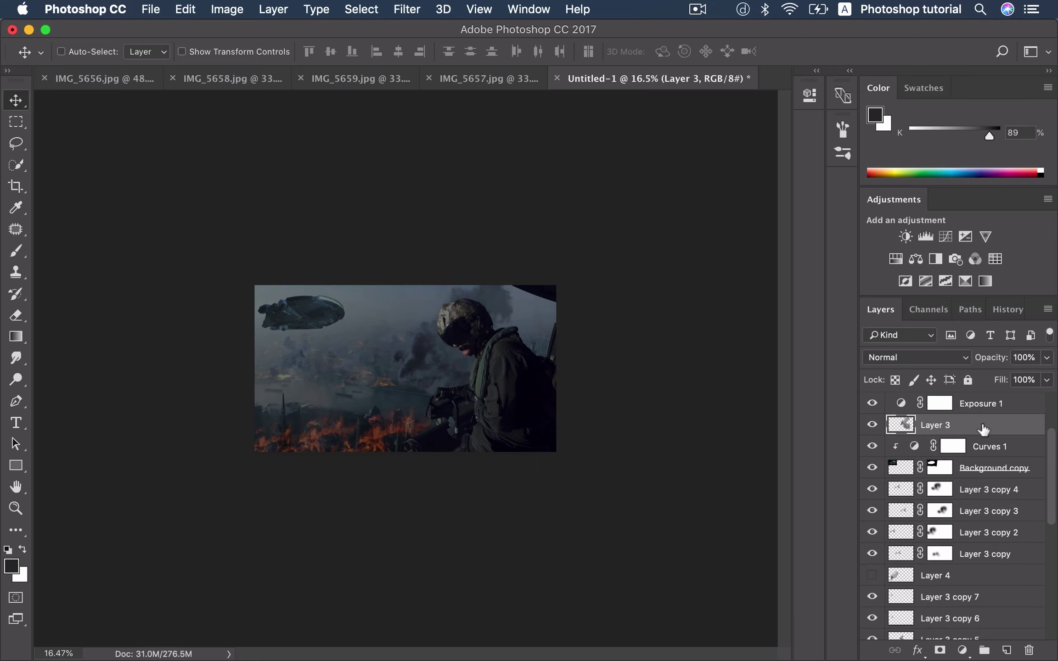
Step: Scale Layer 3 smoke to about 77%, tilt it -29.3°, and place it over the ship at top left
{"action": "left_click_drag", "start_coordinate": [503, 408], "coordinate": [373, 322]}
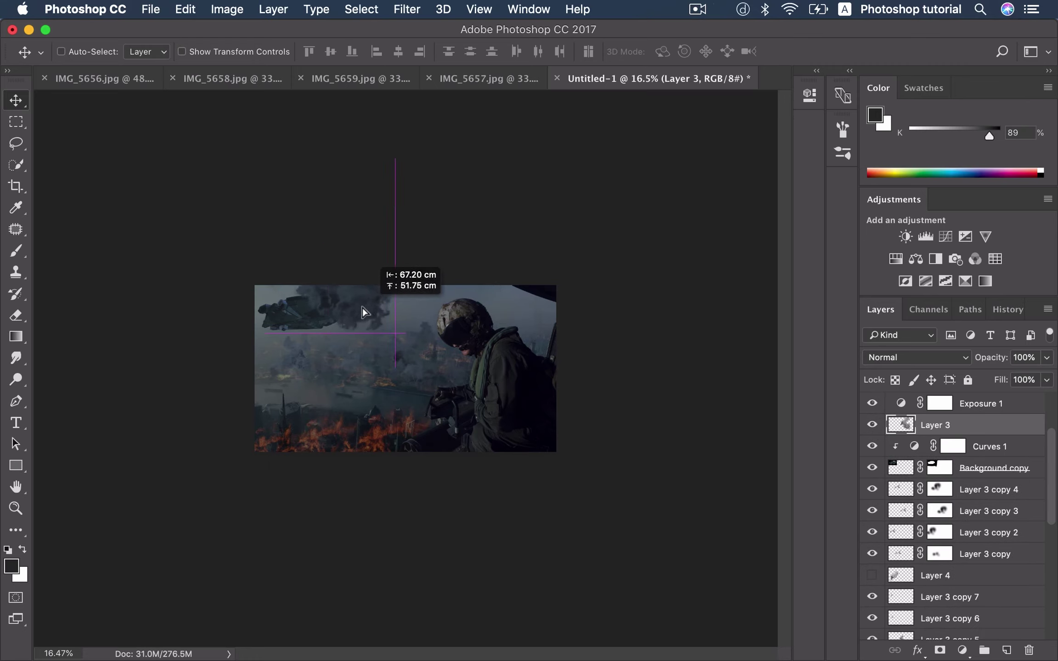
{"action": "key", "text": "ctrl+t"}
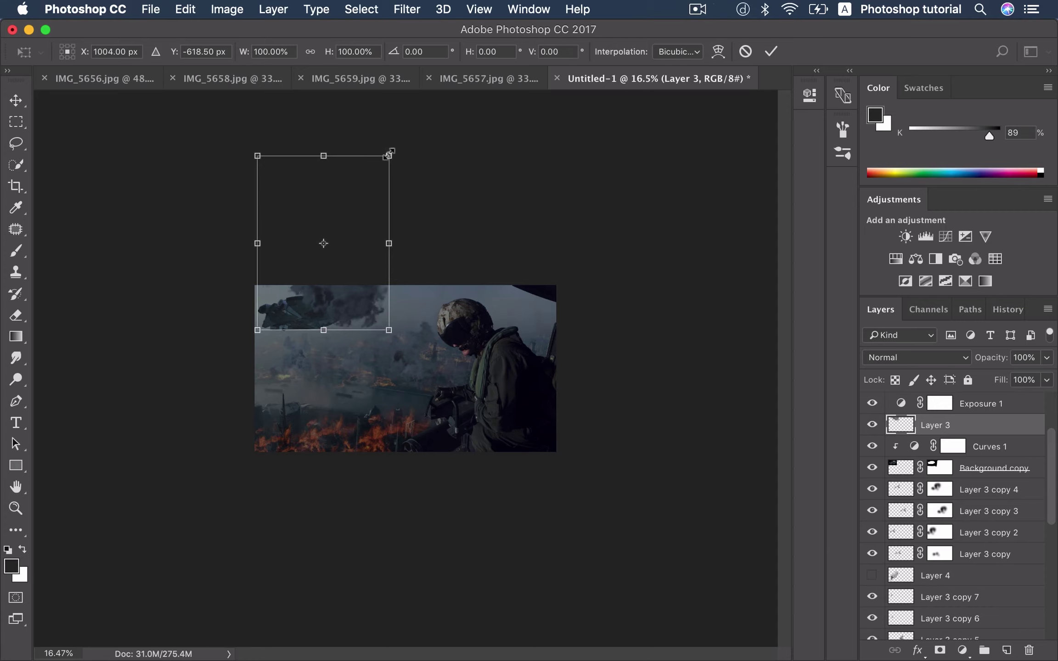
{"action": "left_click_drag", "start_coordinate": [388, 156], "coordinate": [373, 176]}
{"action": "left_click_drag", "start_coordinate": [356, 247], "coordinate": [334, 270]}
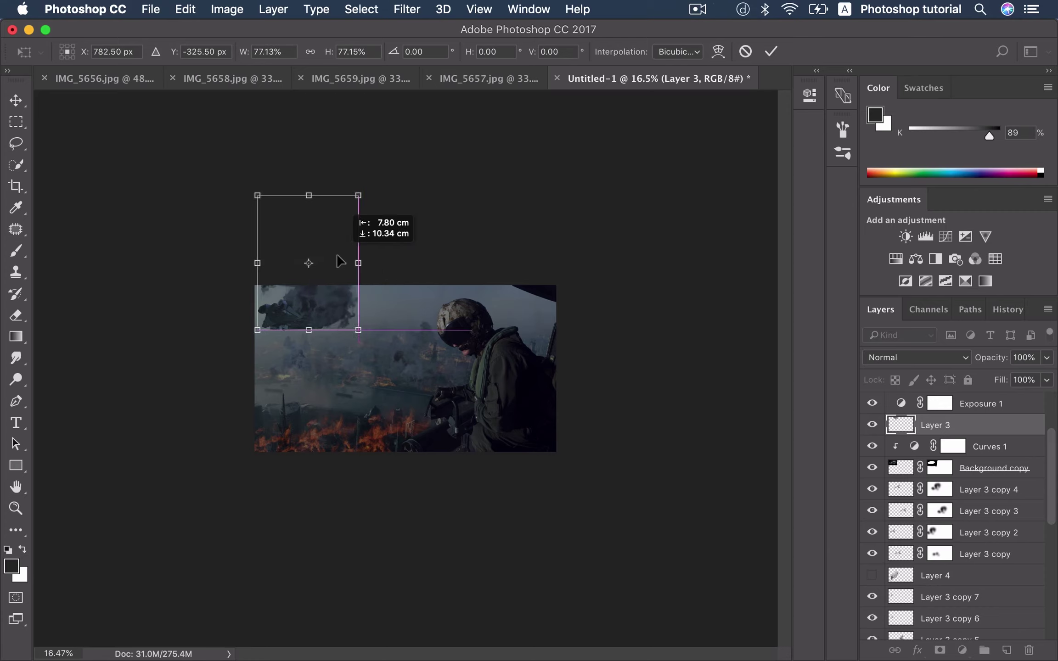
{"action": "left_click_drag", "start_coordinate": [399, 267], "coordinate": [398, 262]}
{"action": "key", "text": "Return"}
{"action": "left_click_drag", "start_coordinate": [337, 296], "coordinate": [353, 270]}
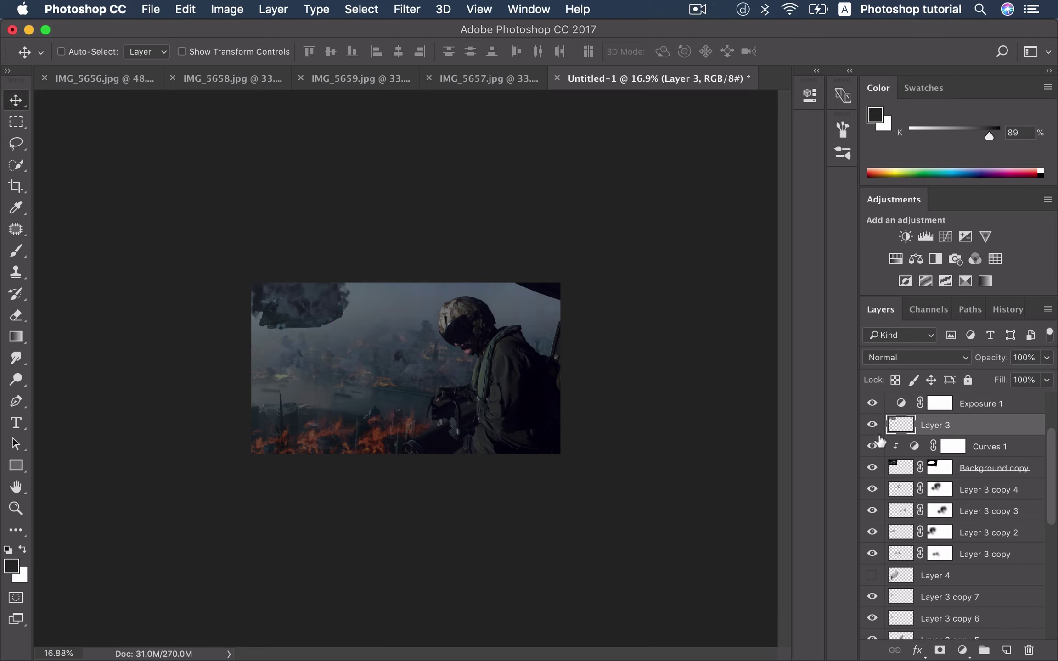
Step: Hide Group 1's top fire layer and duplicate the Layer 2 copy 6 fire
{"action": "scroll", "coordinate": [922, 542], "scroll_direction": "down", "scroll_amount": 3}
{"action": "scroll", "coordinate": [928, 563], "scroll_direction": "down", "scroll_amount": 1}
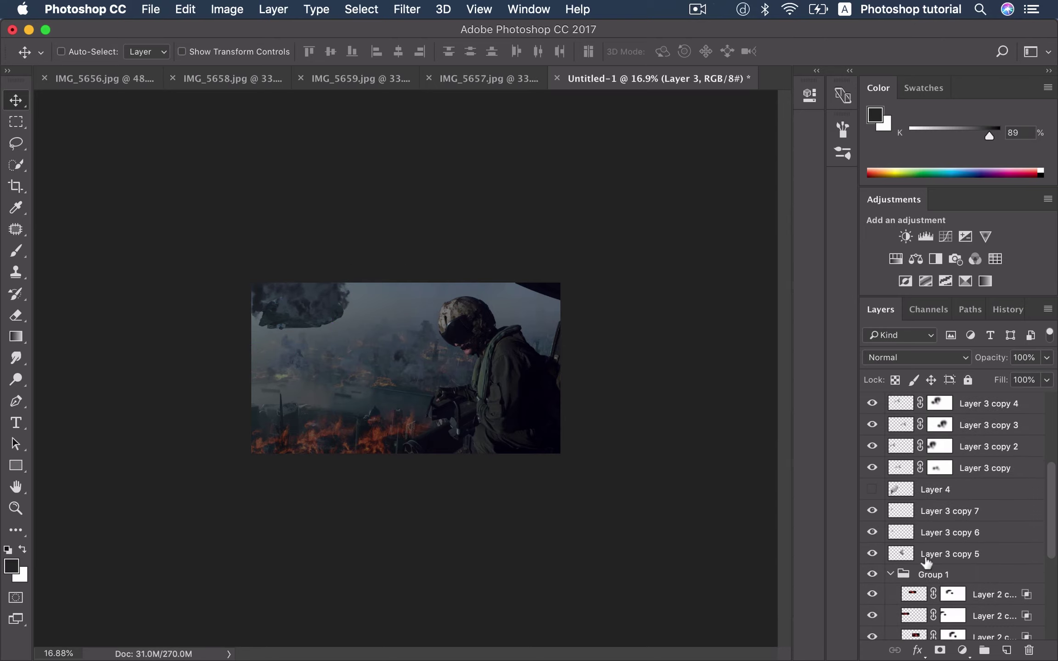
{"action": "scroll", "coordinate": [913, 572], "scroll_direction": "down", "scroll_amount": 1}
{"action": "left_click", "coordinate": [871, 573]}
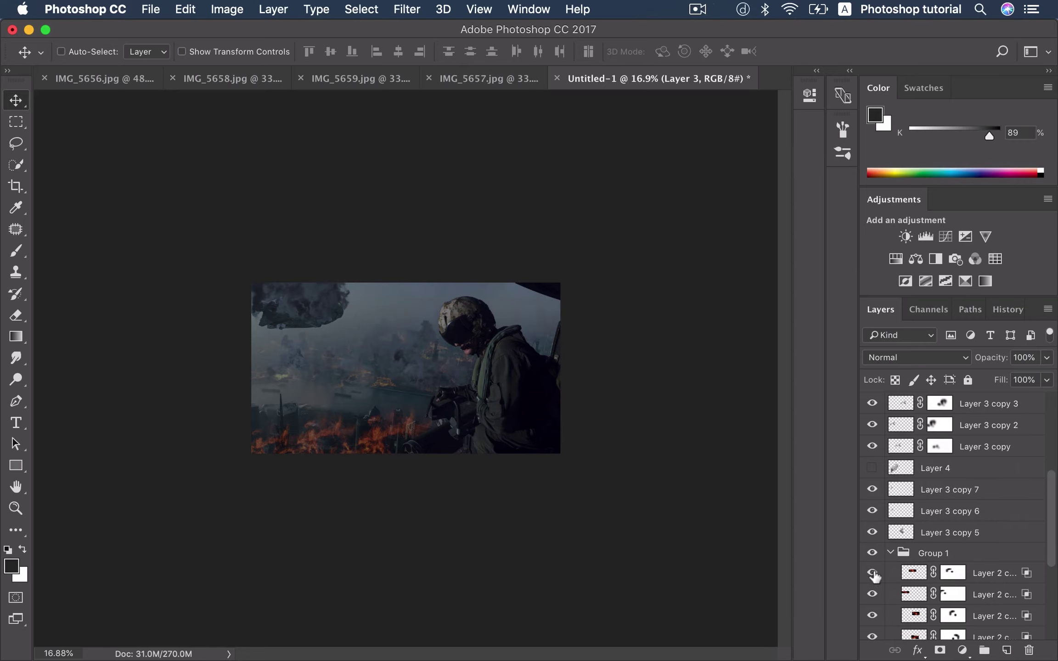
{"action": "left_click", "coordinate": [923, 575]}
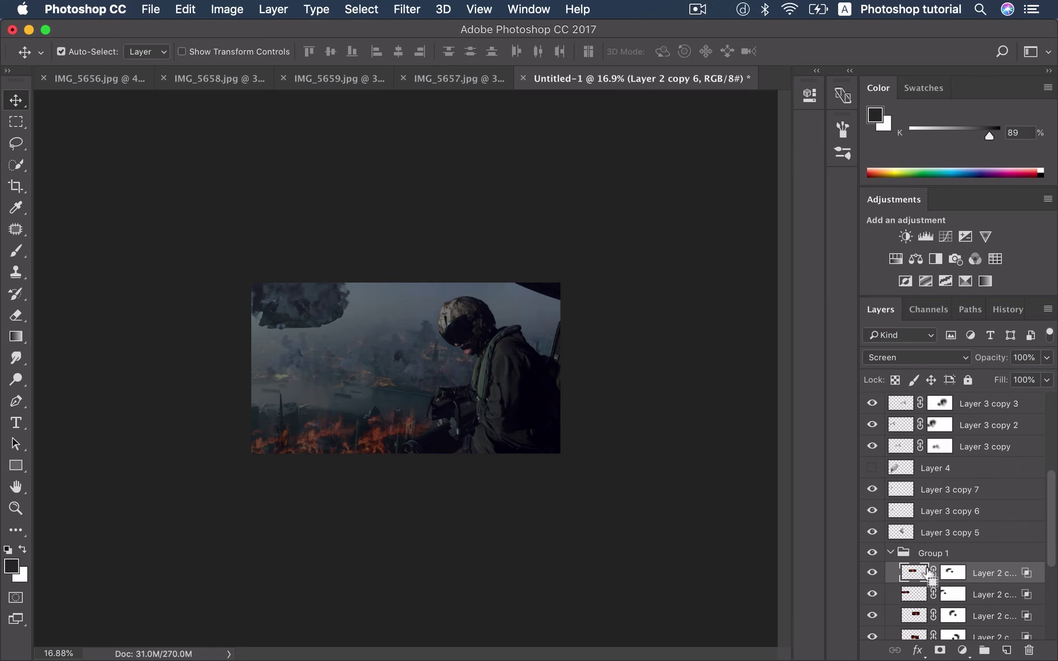
{"action": "key", "text": "super+j"}
Step: Place the fire copy above the spaceship, clip it to the ship, and hide Layer 3 smoke
{"action": "scroll", "coordinate": [987, 574], "scroll_direction": "up", "scroll_amount": 1}
{"action": "scroll", "coordinate": [988, 576], "scroll_direction": "up", "scroll_amount": 2}
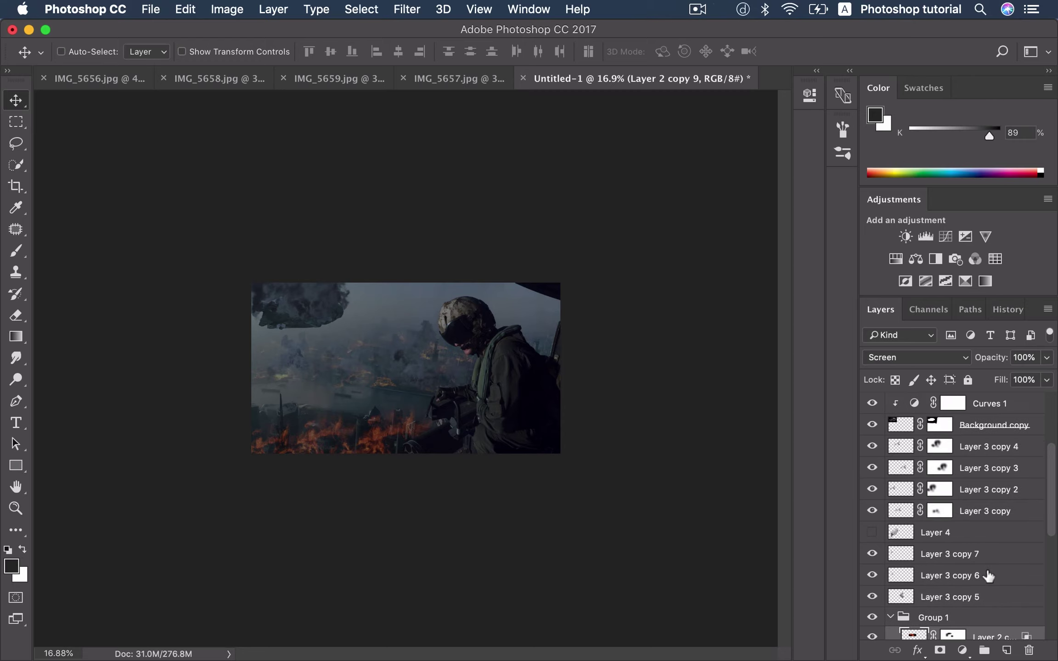
{"action": "left_click_drag", "start_coordinate": [986, 635], "coordinate": [987, 443]}
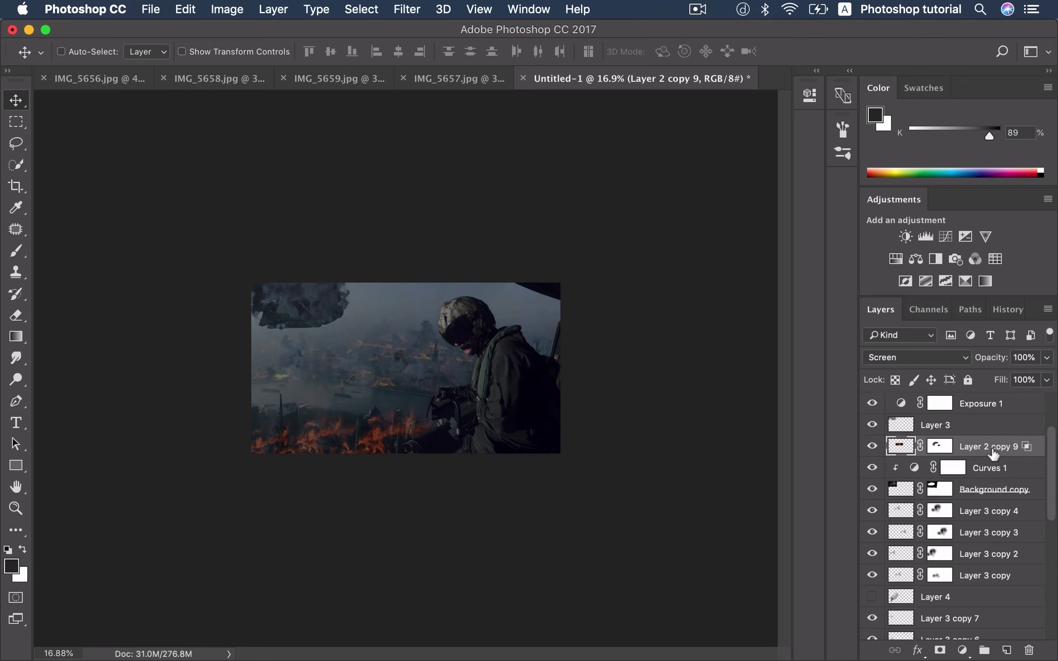
{"action": "left_click_drag", "start_coordinate": [574, 432], "coordinate": [473, 373]}
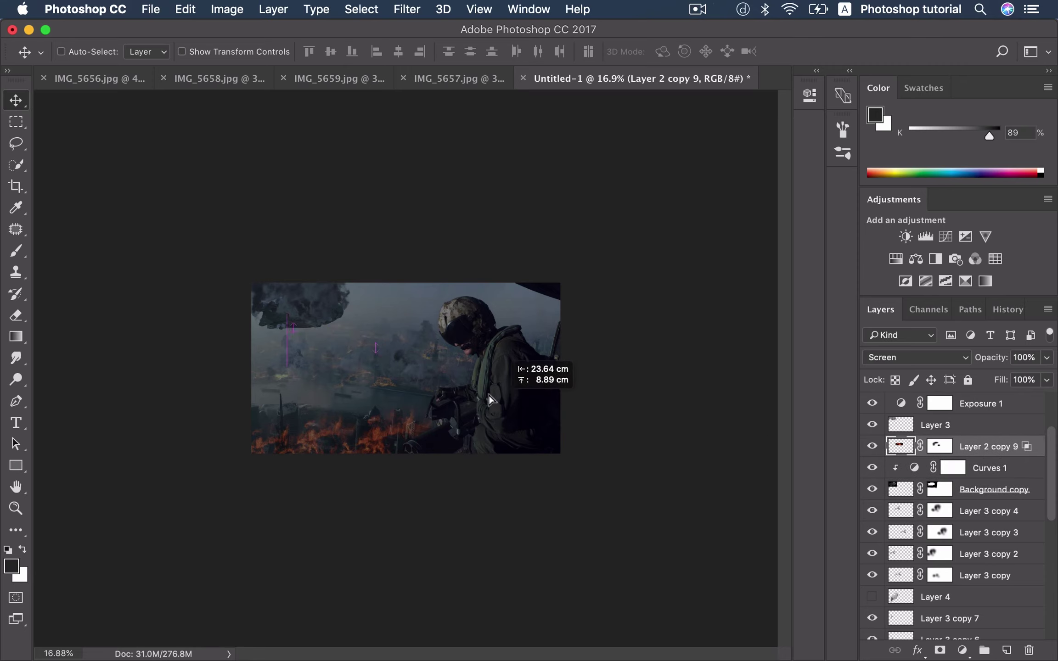
{"action": "left_click", "coordinate": [1009, 456], "text": "alt"}
{"action": "left_click", "coordinate": [871, 424]}
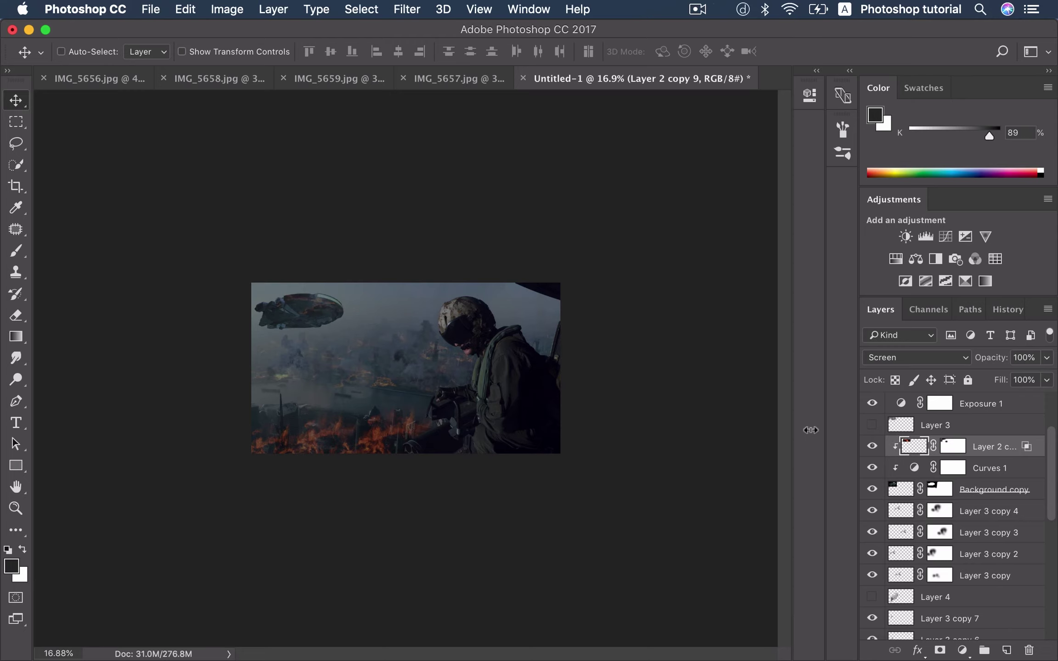
{"action": "scroll", "coordinate": [301, 306], "scroll_direction": "up", "scroll_amount": 2, "text": "alt"}
{"action": "scroll", "coordinate": [294, 310], "scroll_direction": "up", "scroll_amount": 4, "text": "alt"}
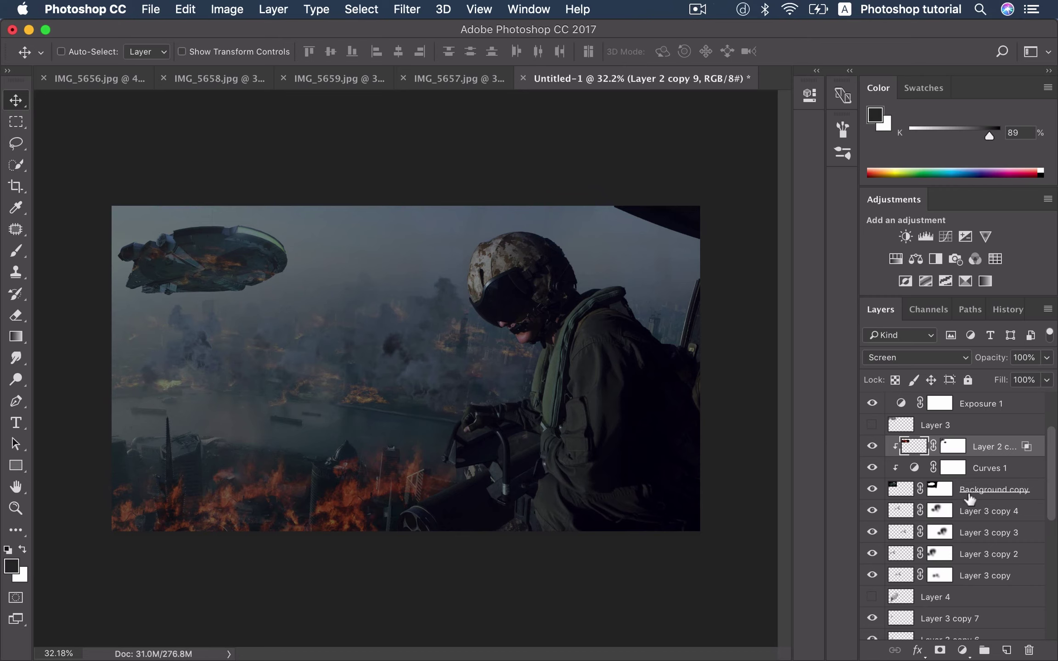
Step: Split the fire copy's This Layer black Blend If slider to drop its dark areas
{"action": "double_click", "coordinate": [1042, 450]}
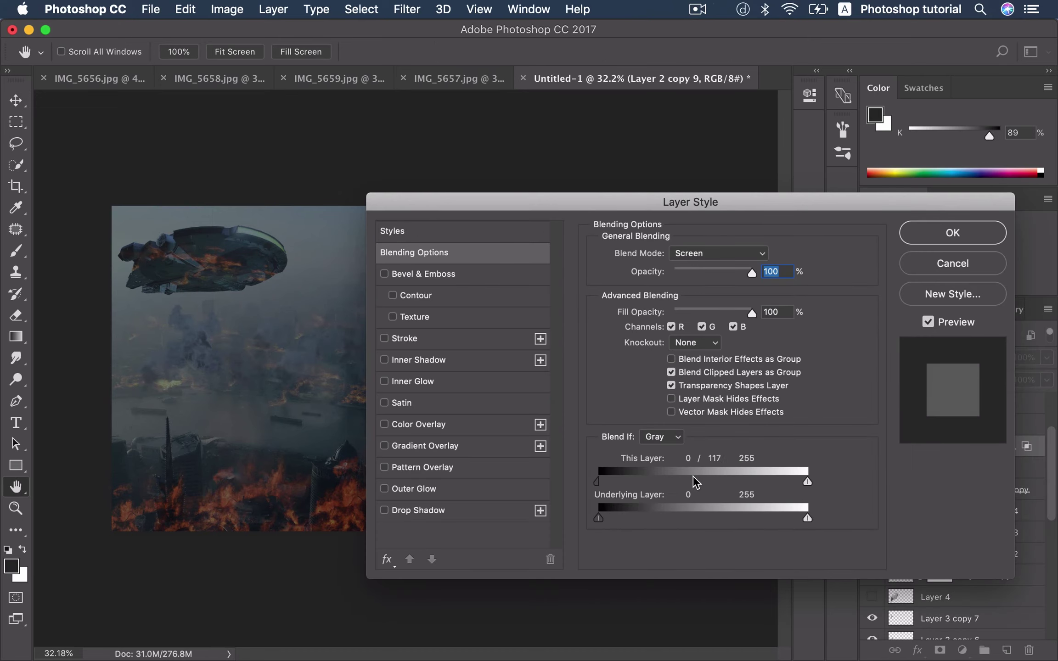
{"action": "left_click_drag", "start_coordinate": [673, 475], "coordinate": [639, 472]}
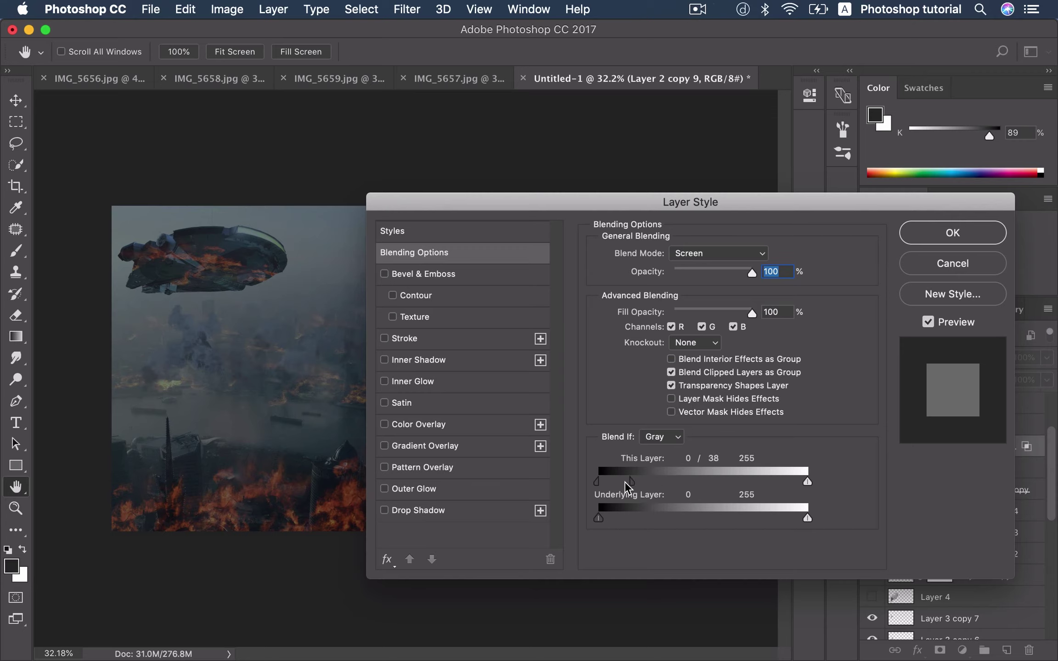
{"action": "left_click_drag", "start_coordinate": [615, 480], "coordinate": [612, 479]}
{"action": "key", "text": "Return"}
Step: Shift the fire across the ship, enlarge it to about 115%, and show Layer 3 smoke again
{"action": "left_click_drag", "start_coordinate": [401, 307], "coordinate": [378, 307]}
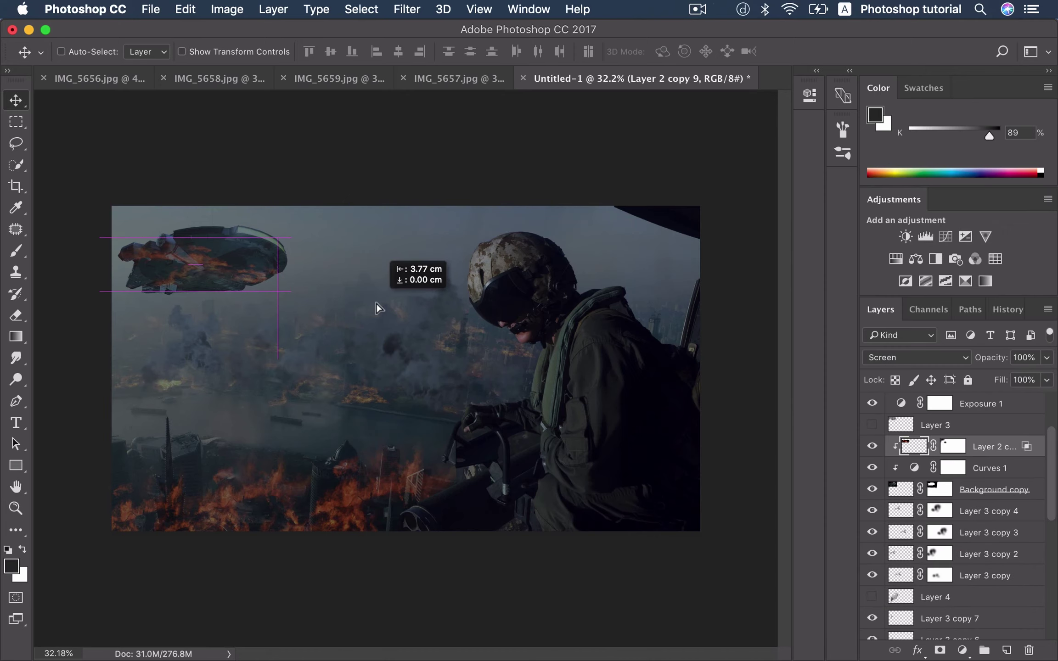
{"action": "key", "text": "ctrl+t"}
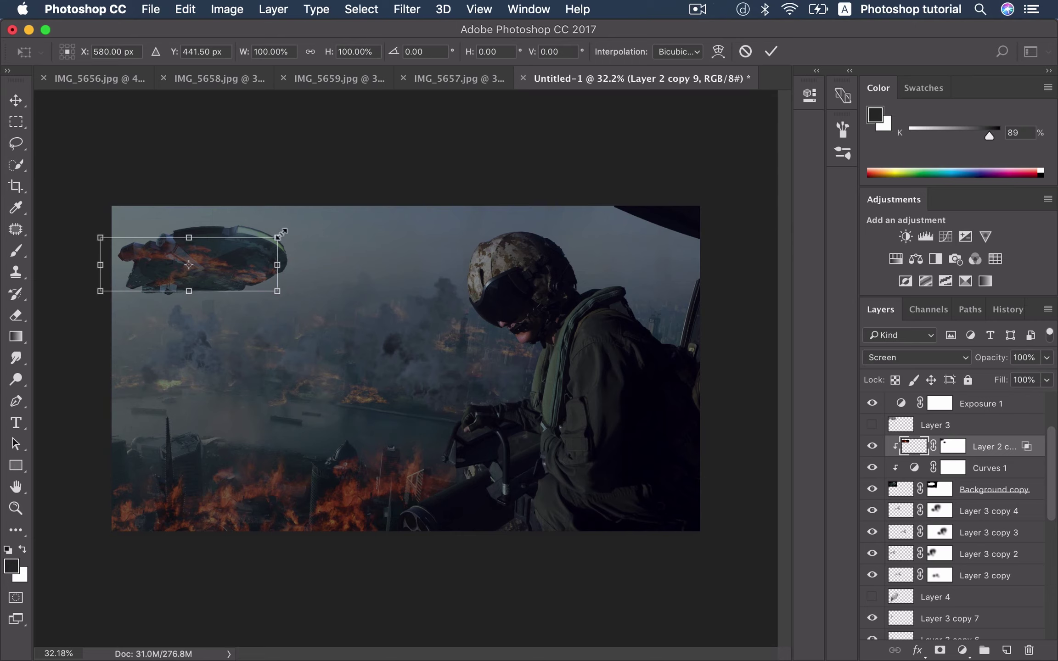
{"action": "left_click_drag", "start_coordinate": [294, 234], "coordinate": [320, 227]}
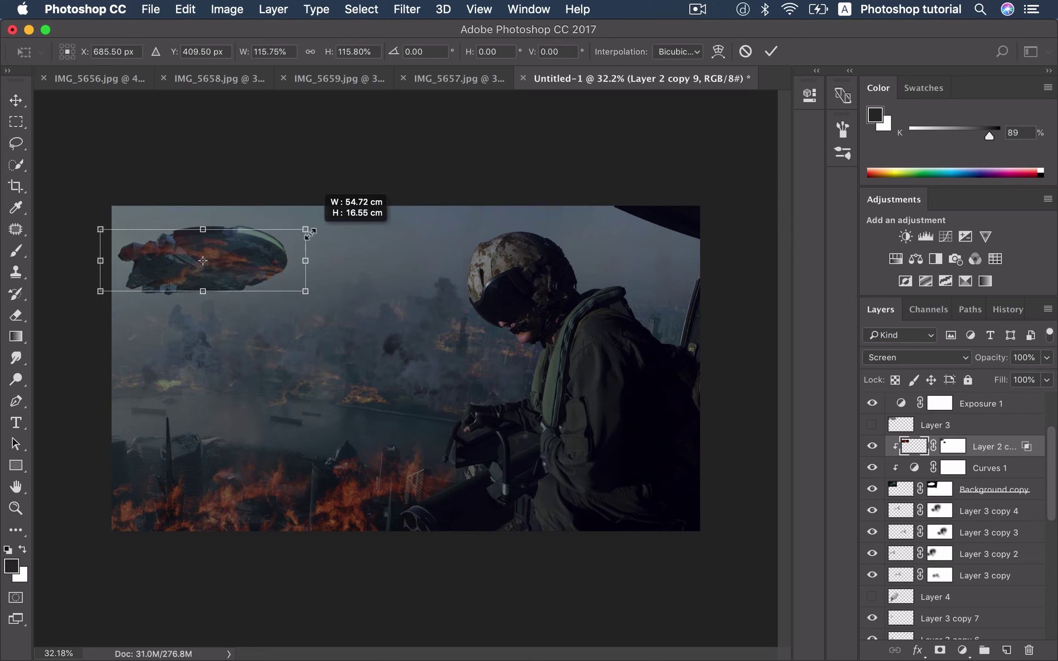
{"action": "key", "text": "Return"}
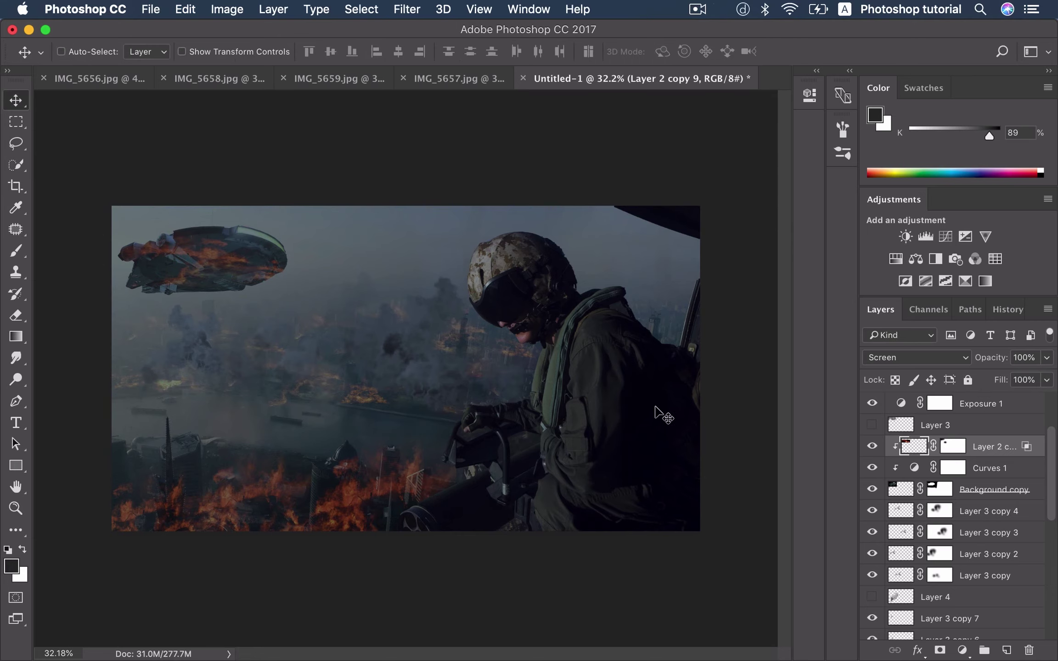
{"action": "left_click", "coordinate": [872, 425]}
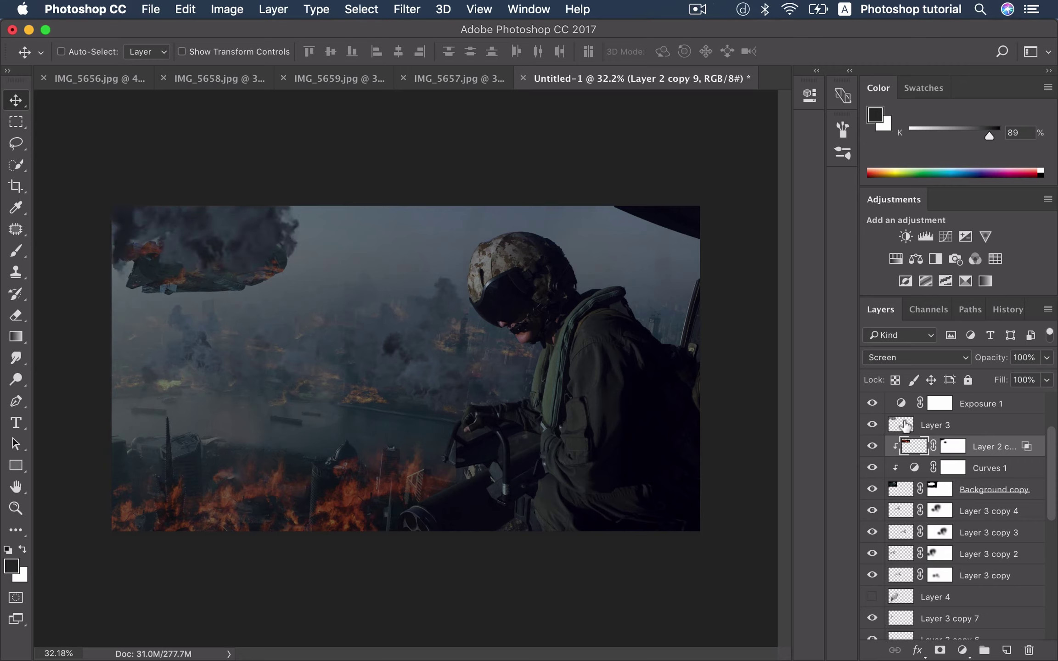
Step: Scale the Layer 3 smoke to about 83% and move it over the ship
{"action": "left_click", "coordinate": [902, 425]}
{"action": "key", "text": "ctrl+t"}
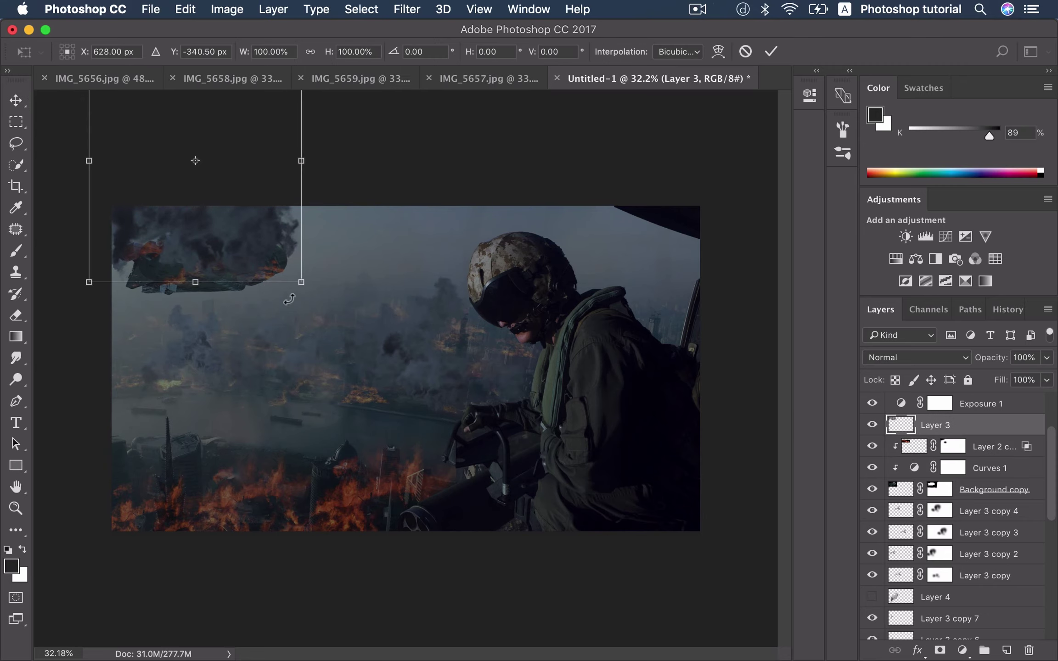
{"action": "left_click_drag", "start_coordinate": [301, 283], "coordinate": [271, 277]}
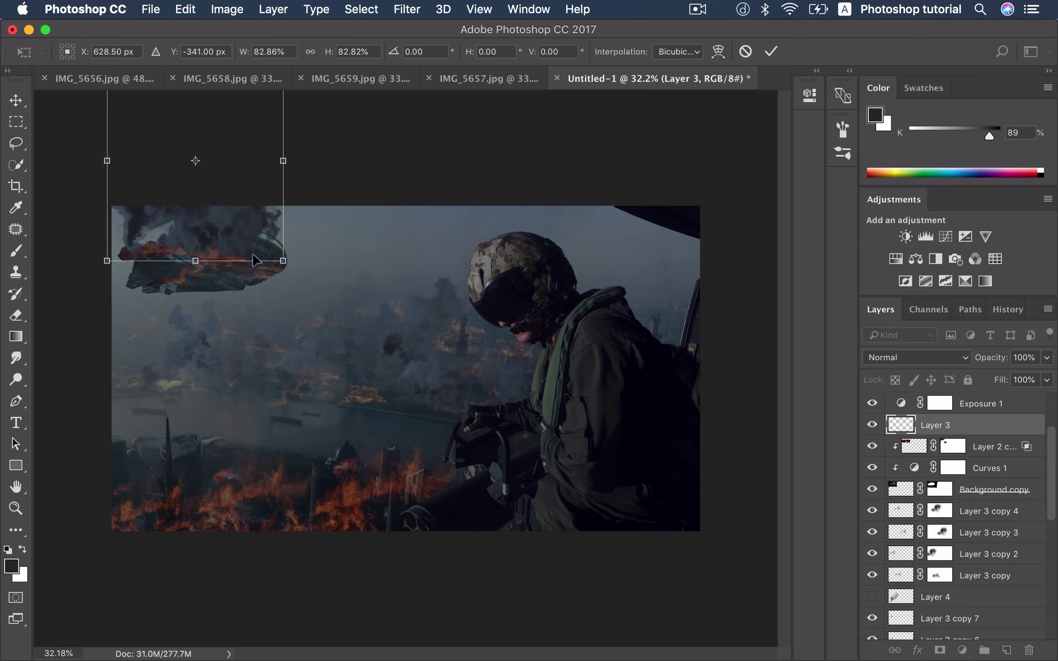
{"action": "left_click_drag", "start_coordinate": [250, 247], "coordinate": [253, 268]}
{"action": "key", "text": "Return"}
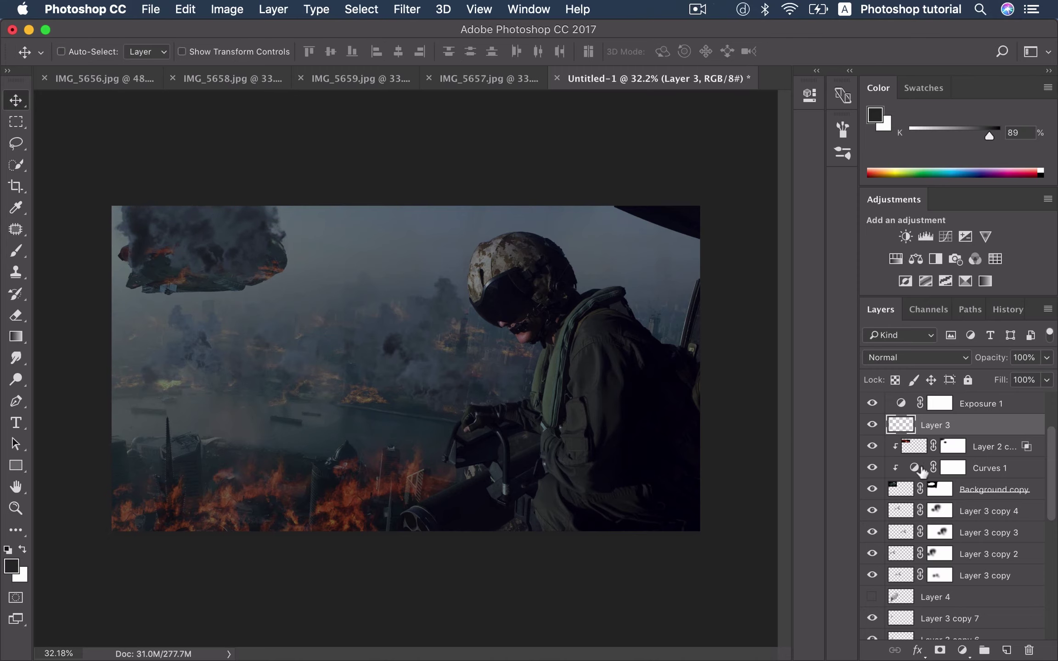
Step: Move Layer 3 below Background copy and enlarge it to about 113%
{"action": "left_click_drag", "start_coordinate": [987, 429], "coordinate": [986, 497]}
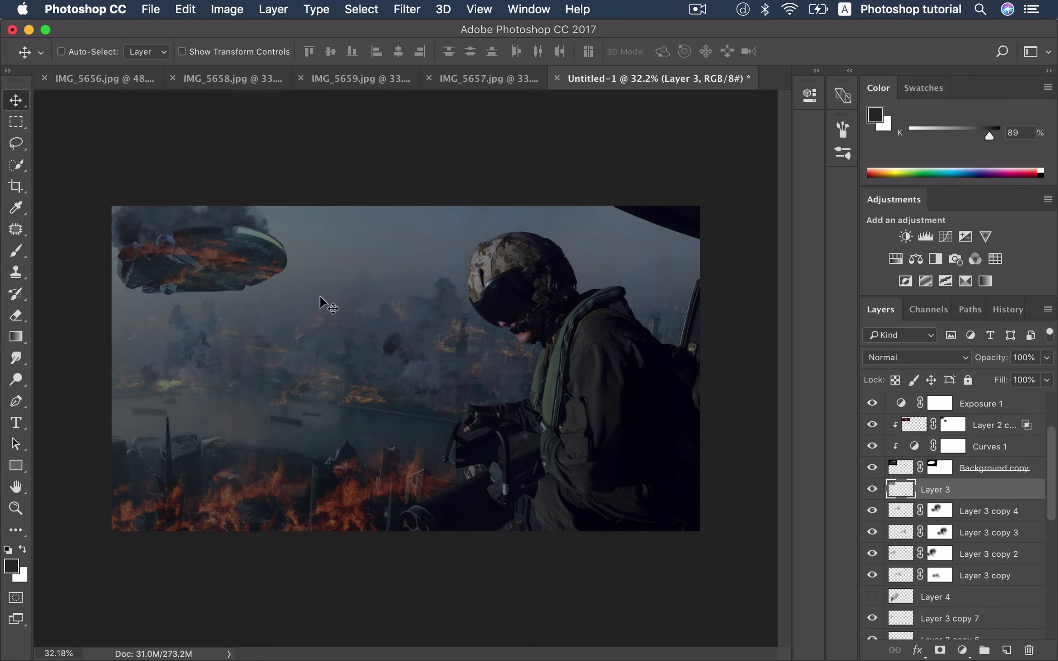
{"action": "key", "text": "super+t"}
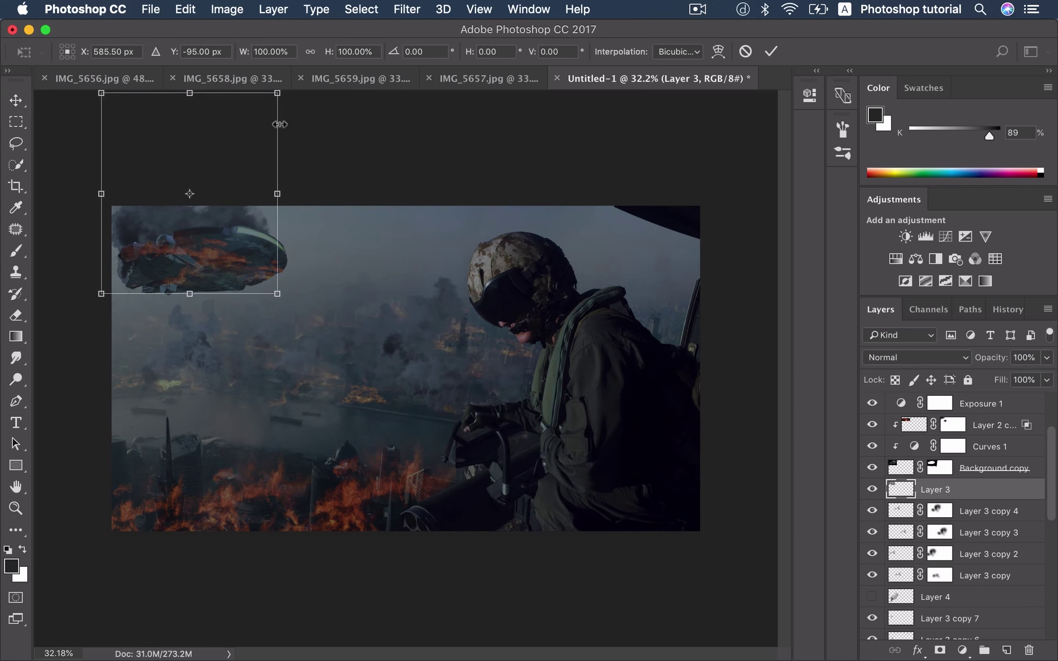
{"action": "scroll", "coordinate": [299, 165], "scroll_direction": "down", "scroll_amount": 1}
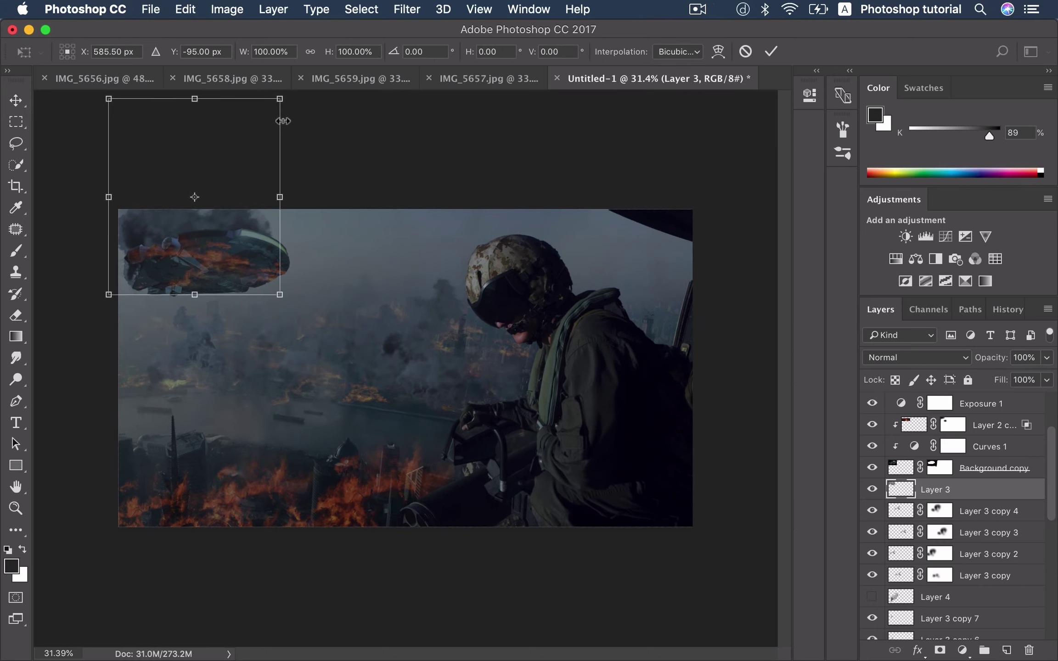
{"action": "left_click_drag", "start_coordinate": [281, 99], "coordinate": [301, 92]}
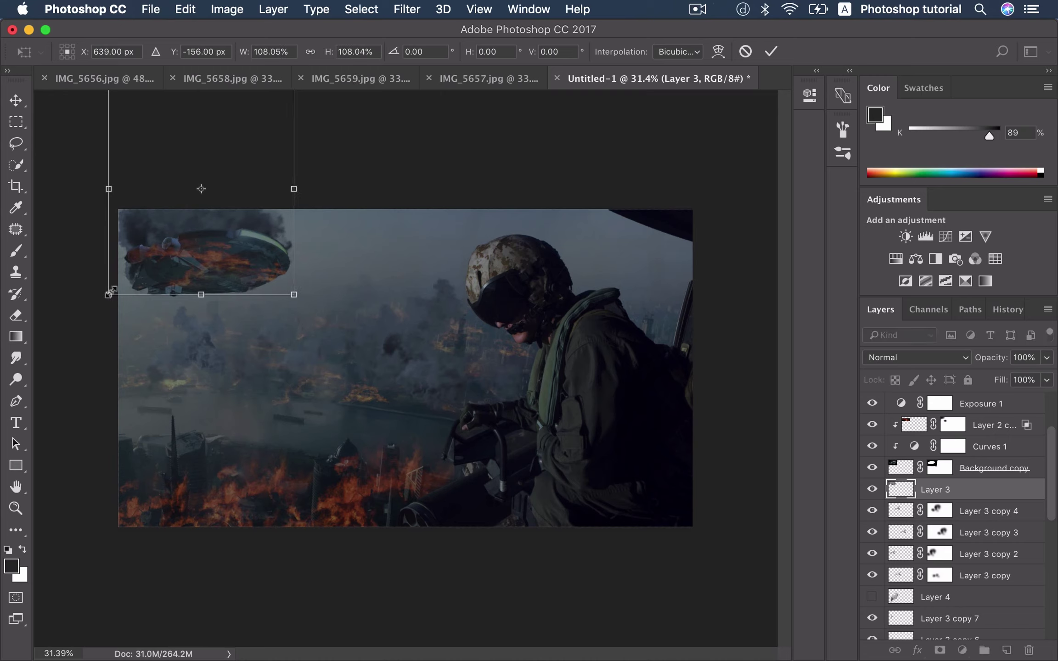
{"action": "left_click_drag", "start_coordinate": [108, 294], "coordinate": [99, 304]}
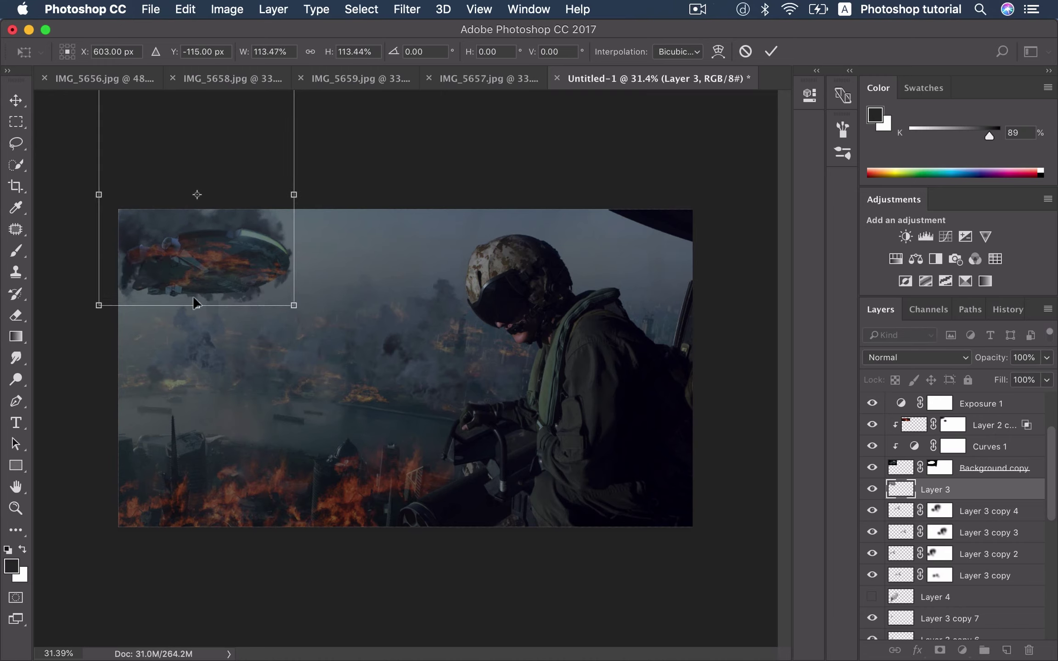
{"action": "key", "text": "Return"}
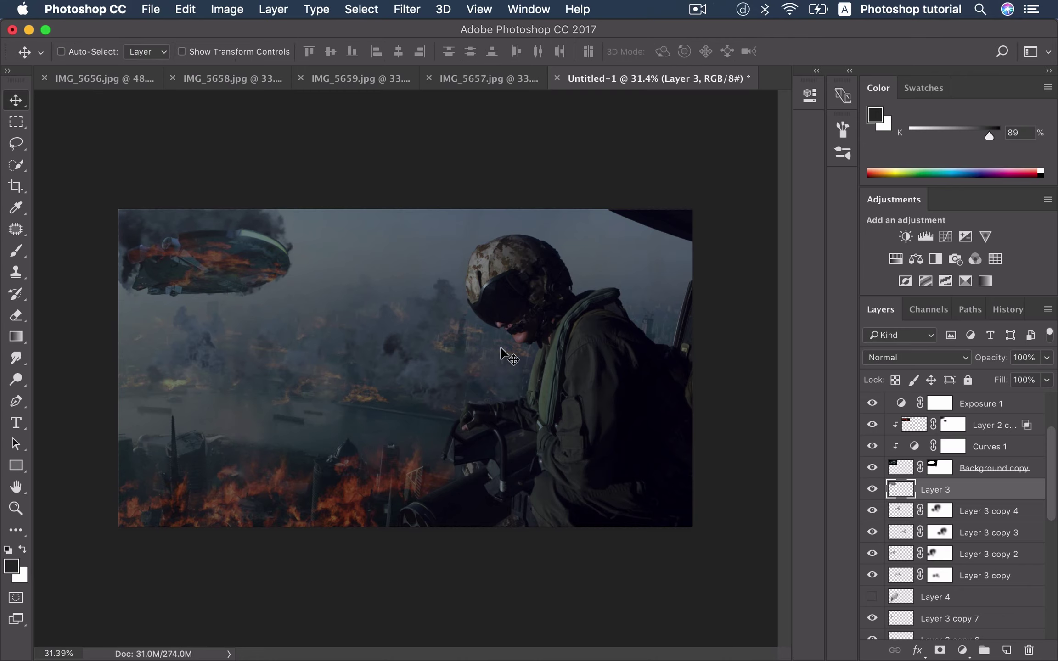
Step: Duplicate the smoke as Layer 3 copy 8 below Exposure 1 and scale it over the ship
{"action": "key", "text": "super"}
{"action": "key", "text": "super+j"}
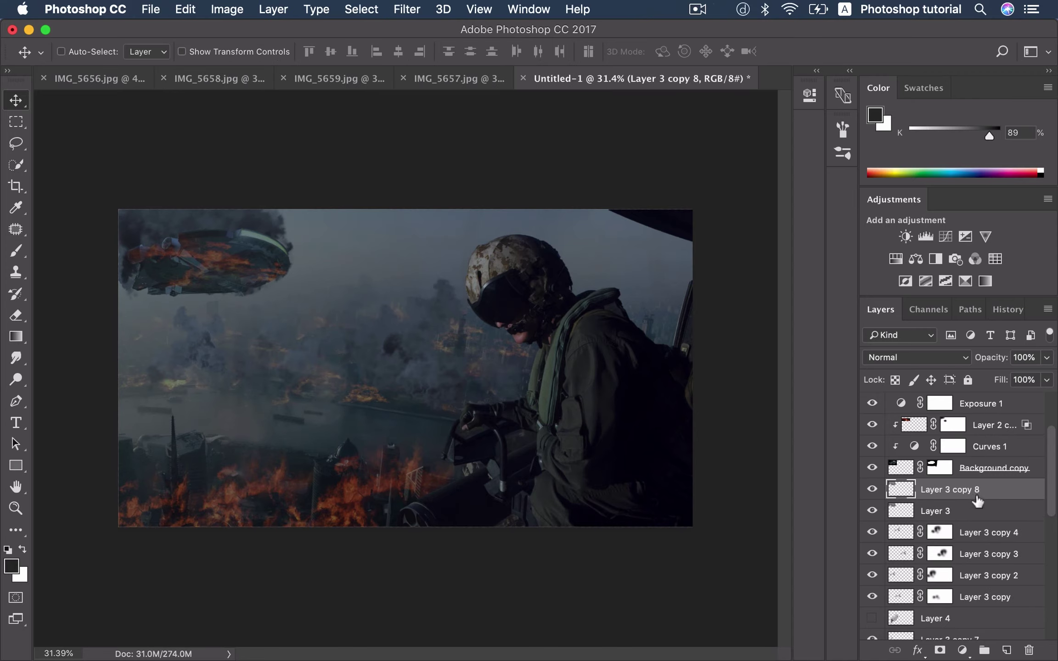
{"action": "left_click_drag", "start_coordinate": [975, 492], "coordinate": [964, 432]}
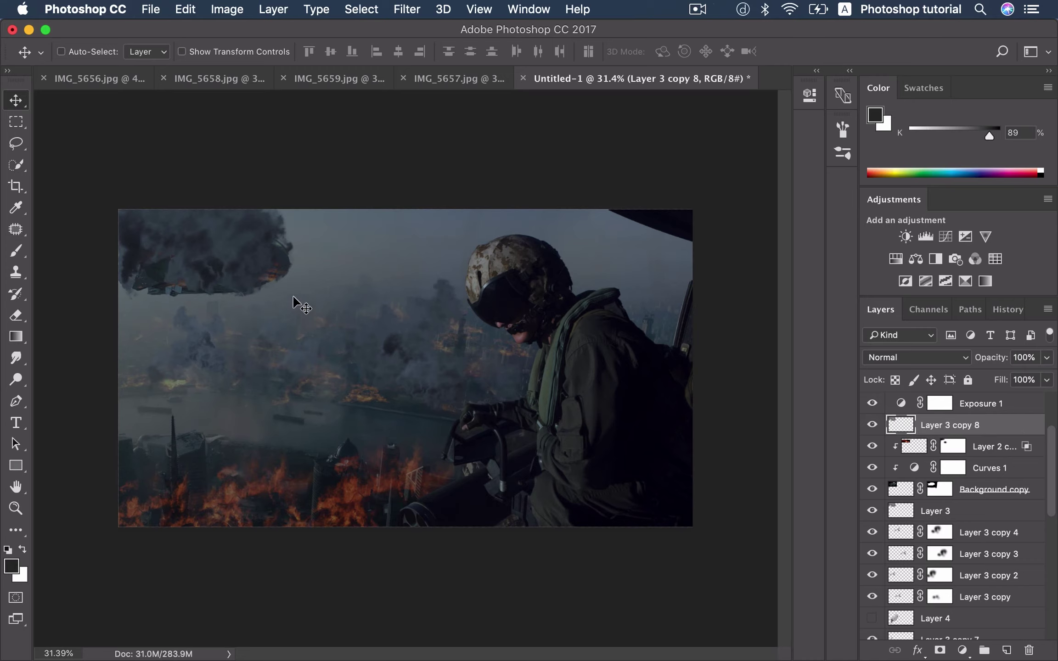
{"action": "key", "text": "super+t"}
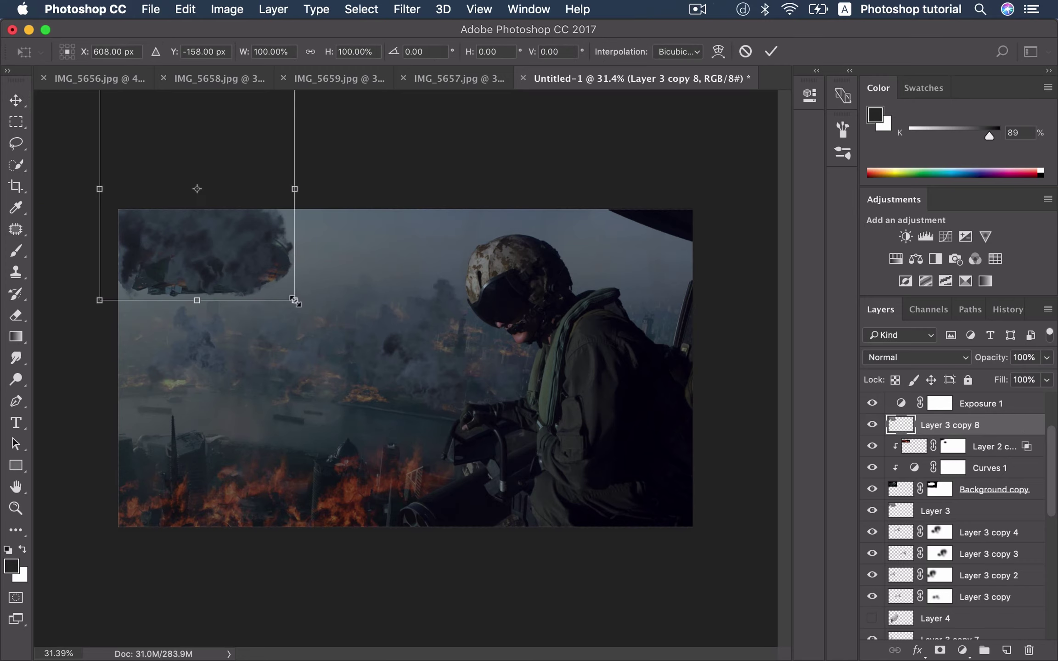
{"action": "mouse_move", "coordinate": [294, 300]}
{"action": "left_mouse_down"}
{"action": "mouse_move", "coordinate": [260, 264]}
{"action": "mouse_move", "coordinate": [265, 239]}
{"action": "mouse_move", "coordinate": [244, 258]}
{"action": "left_mouse_up"}
{"action": "key", "text": "Return"}
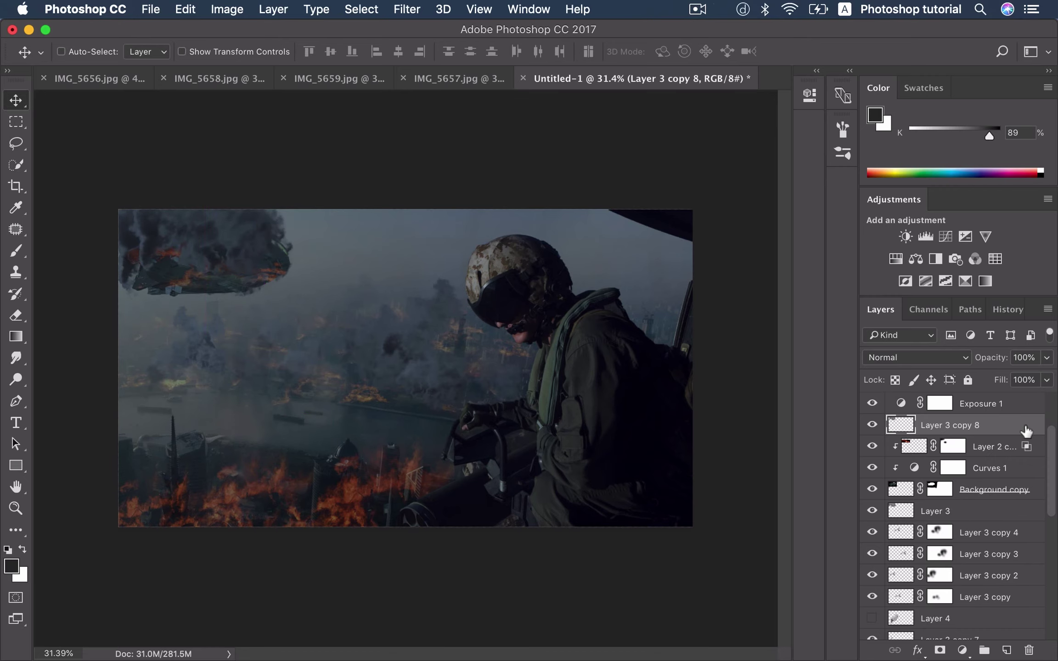
Step: Split Layer 3 copy 8's This Layer Blend If slider to softly fade its tones at 224/255
{"action": "double_click", "coordinate": [1026, 431]}
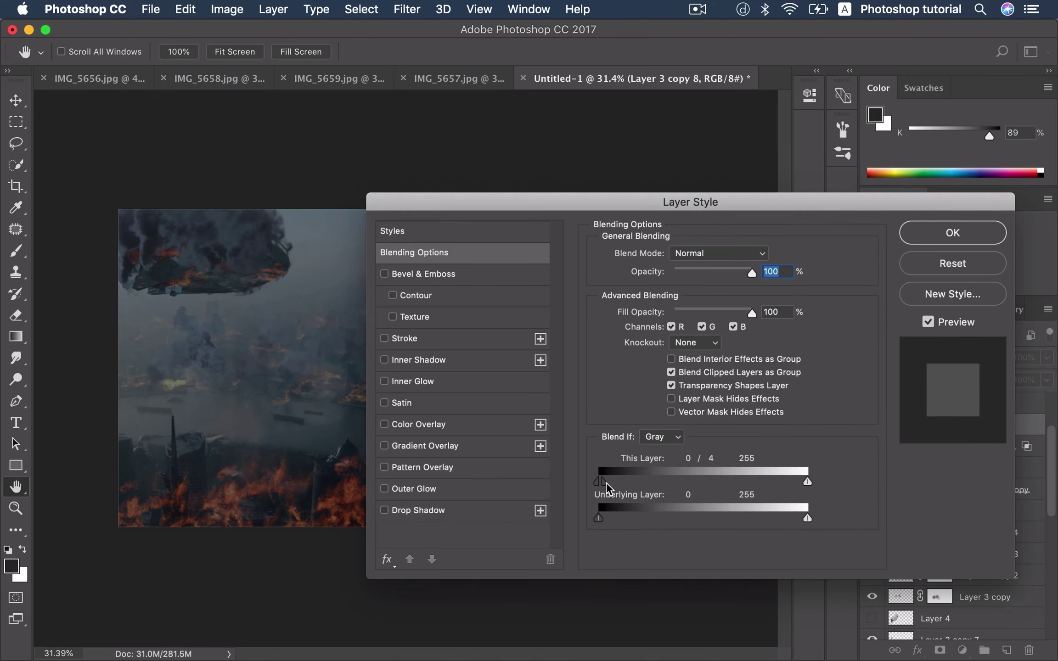
{"action": "left_click_drag", "start_coordinate": [656, 482], "coordinate": [784, 482]}
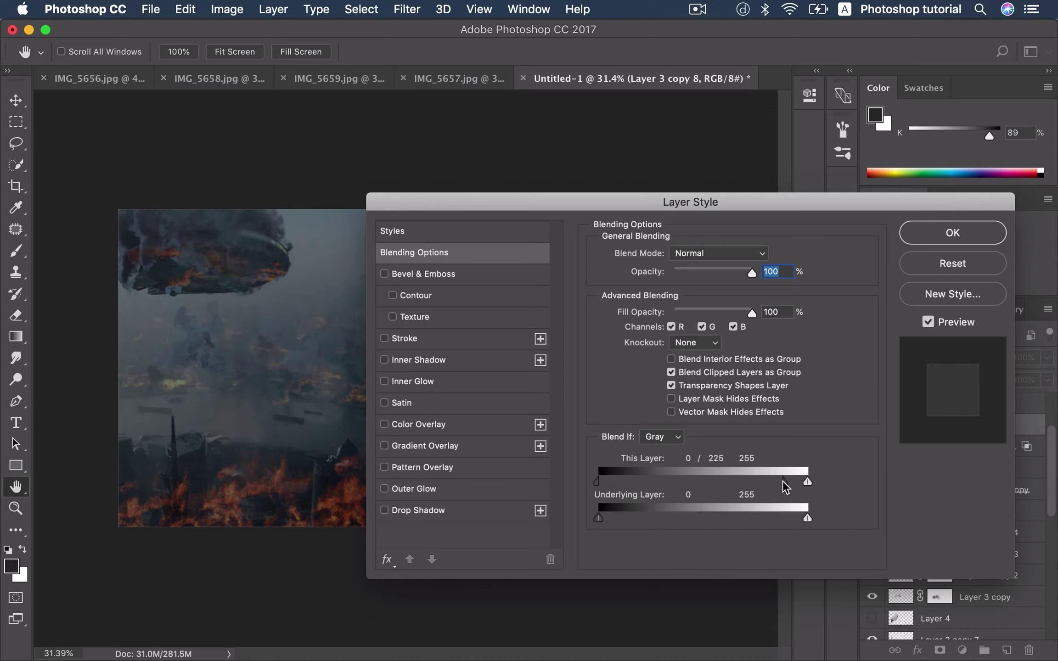
{"action": "left_click", "coordinate": [946, 235]}
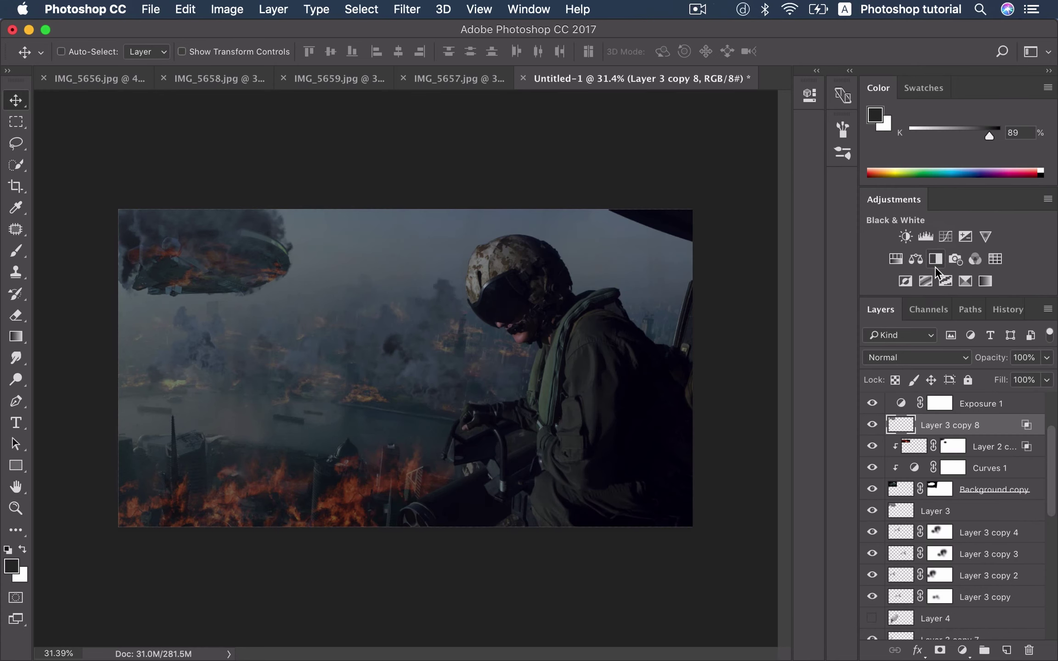
Step: Locate the Layer 2 fire layer and duplicate it as Layer 2 copy 10
{"action": "scroll", "coordinate": [955, 477], "scroll_direction": "down", "scroll_amount": 3}
{"action": "scroll", "coordinate": [957, 487], "scroll_direction": "down", "scroll_amount": 3}
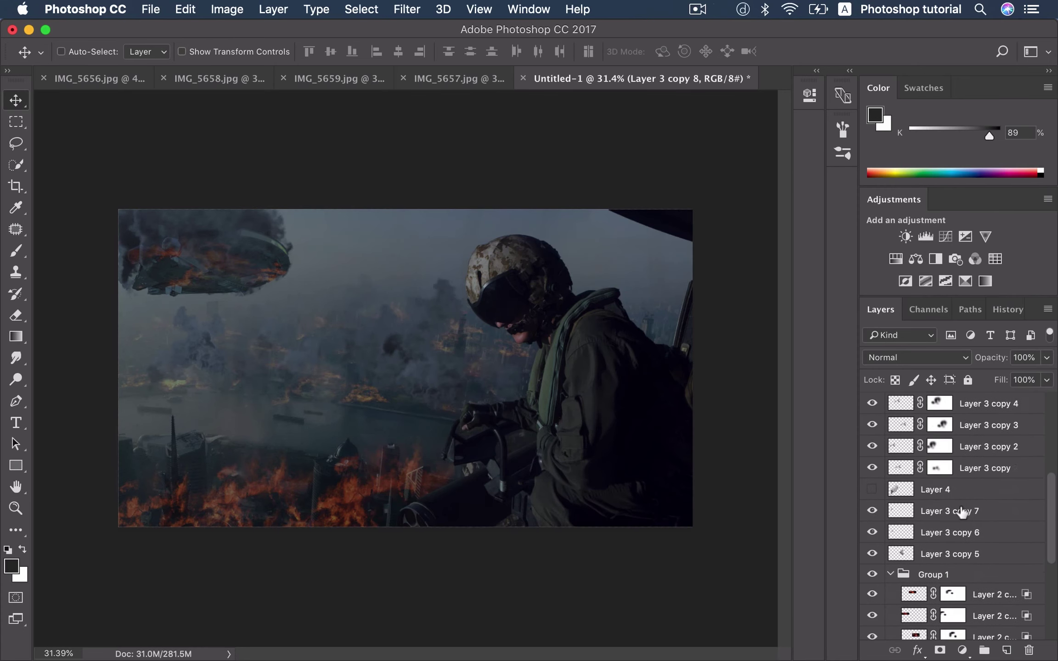
{"action": "scroll", "coordinate": [958, 500], "scroll_direction": "down", "scroll_amount": 3}
{"action": "scroll", "coordinate": [961, 511], "scroll_direction": "down", "scroll_amount": 3}
{"action": "scroll", "coordinate": [960, 511], "scroll_direction": "down", "scroll_amount": 1}
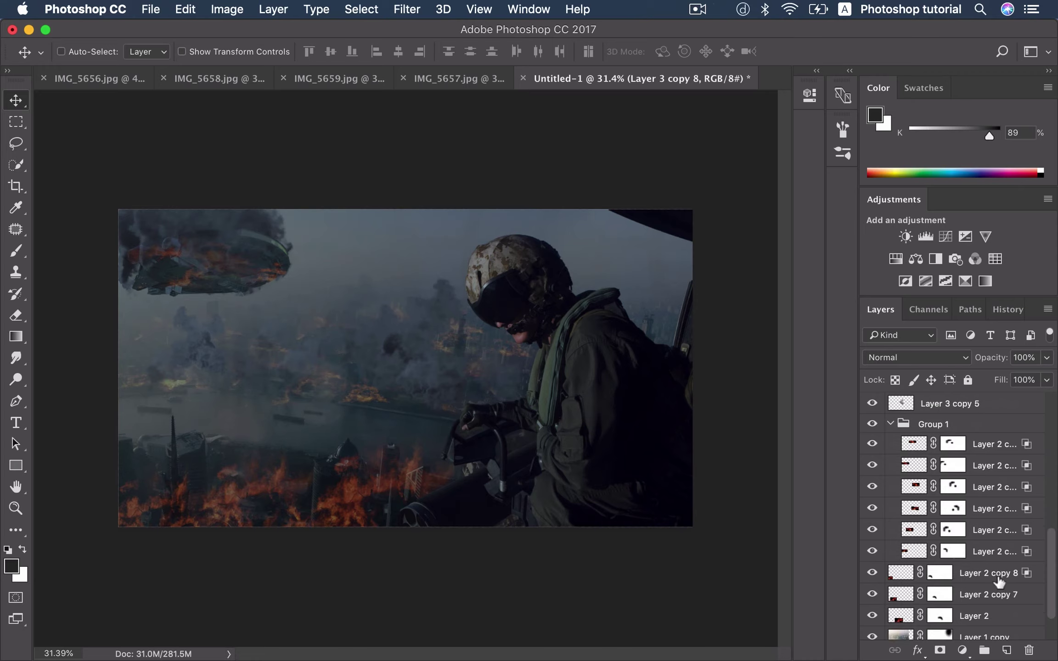
{"action": "left_click", "coordinate": [994, 595]}
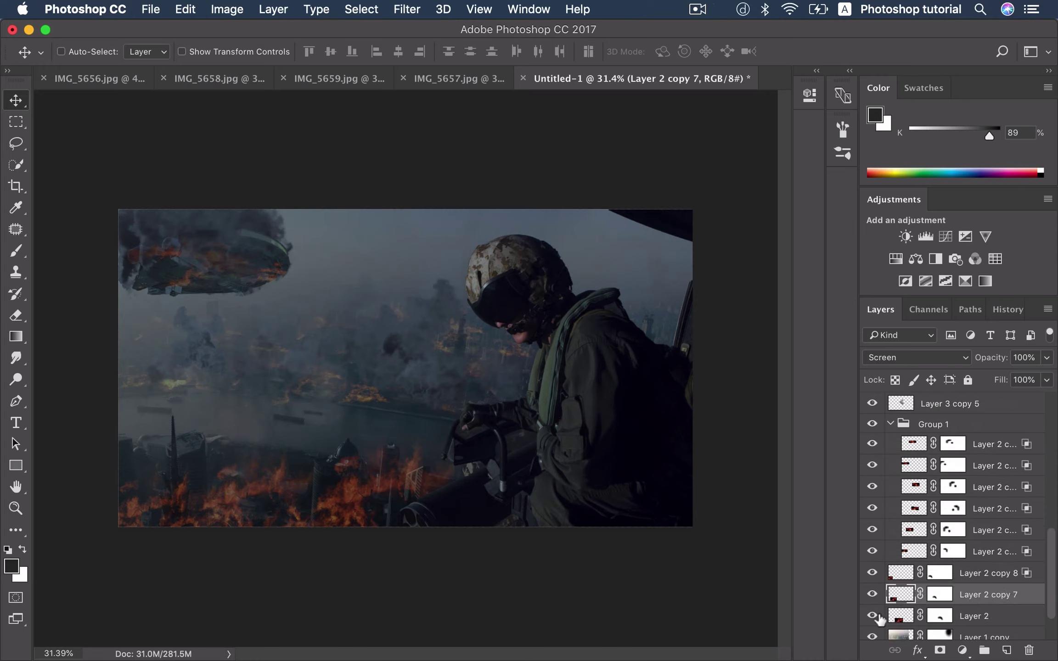
{"action": "left_click", "coordinate": [872, 616]}
{"action": "left_click", "coordinate": [989, 620]}
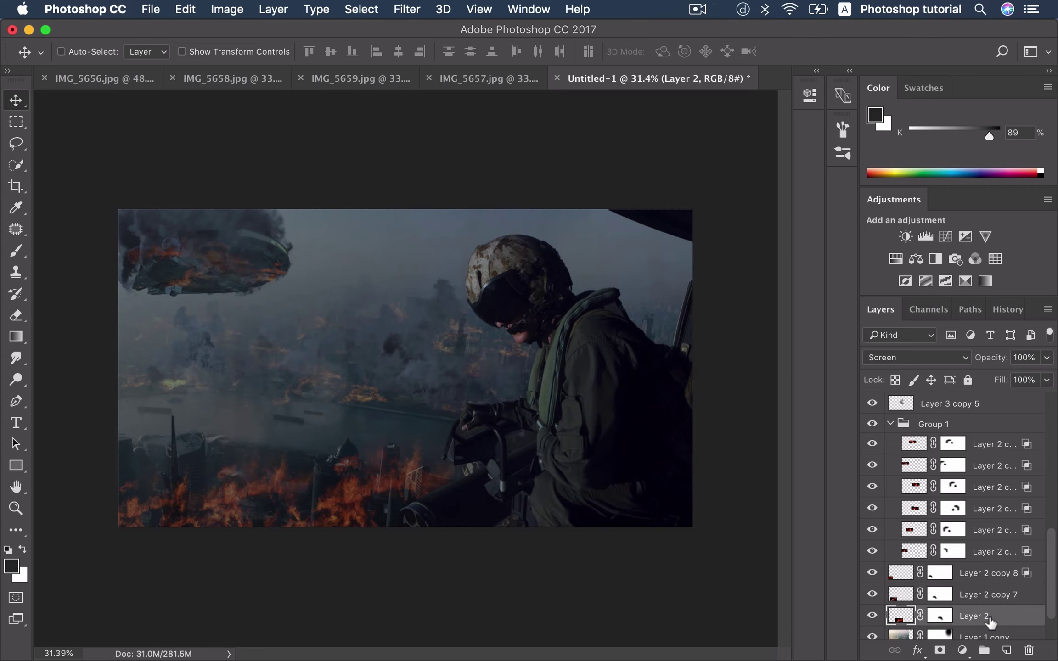
{"action": "key", "text": "super+j"}
Step: Stack Layer 2 copy 10 above Layer 3 copy 8, place it on the ship, scale to about 112%
{"action": "mouse_move", "coordinate": [1004, 619]}
{"action": "left_mouse_down"}
{"action": "mouse_move", "coordinate": [1006, 387]}
{"action": "mouse_move", "coordinate": [999, 424]}
{"action": "left_mouse_up"}
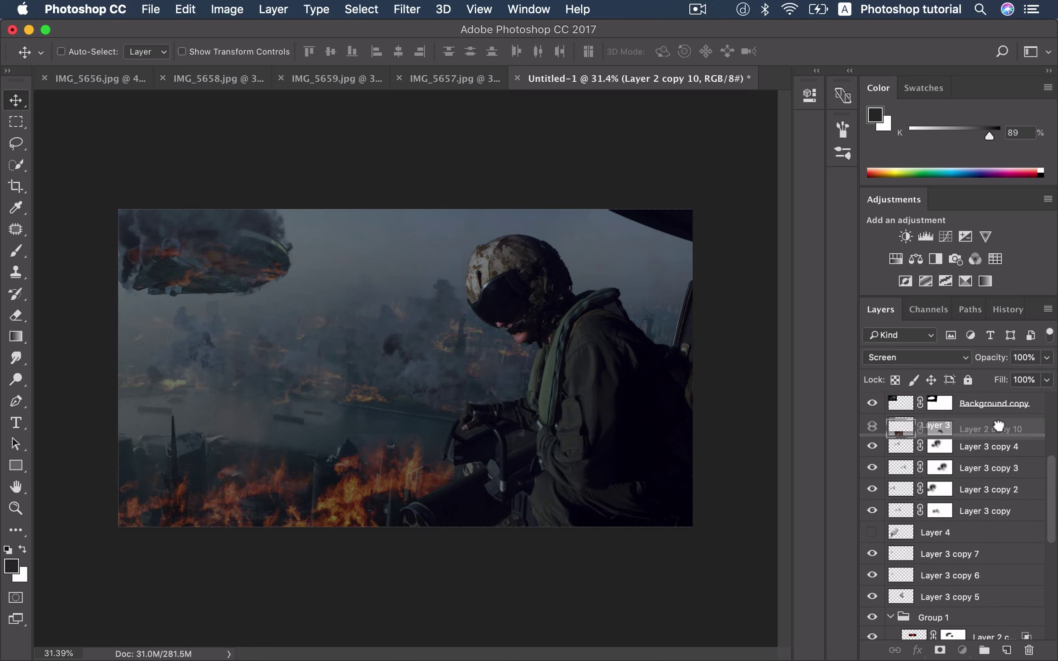
{"action": "scroll", "coordinate": [1003, 436], "scroll_direction": "up", "scroll_amount": 1}
{"action": "scroll", "coordinate": [1005, 443], "scroll_direction": "up", "scroll_amount": 2}
{"action": "scroll", "coordinate": [1003, 477], "scroll_direction": "up", "scroll_amount": 2}
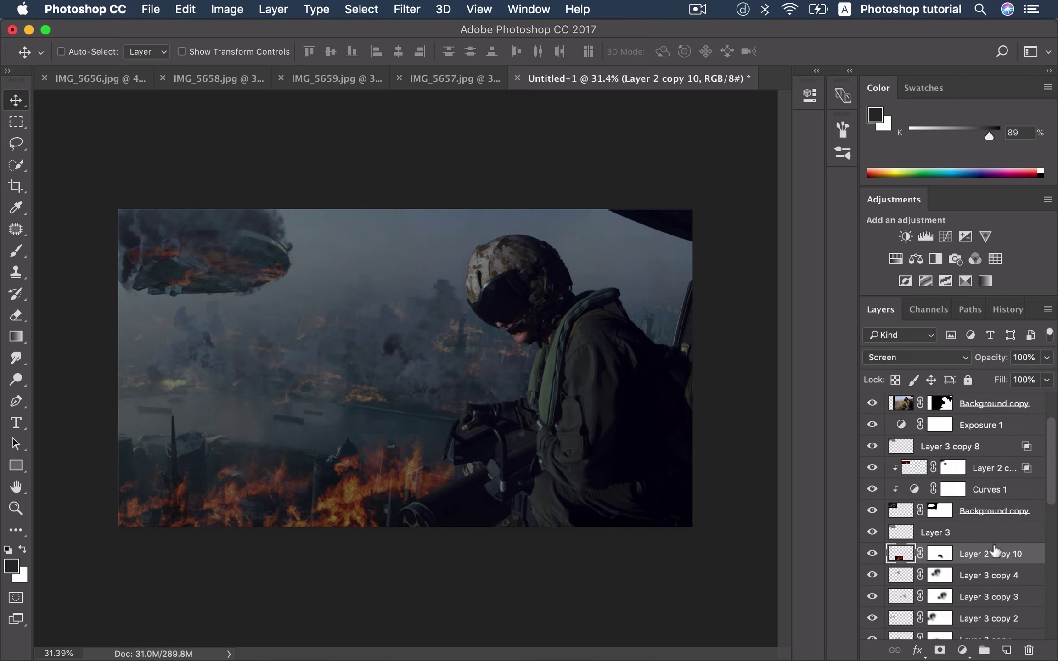
{"action": "left_click_drag", "start_coordinate": [994, 560], "coordinate": [996, 458]}
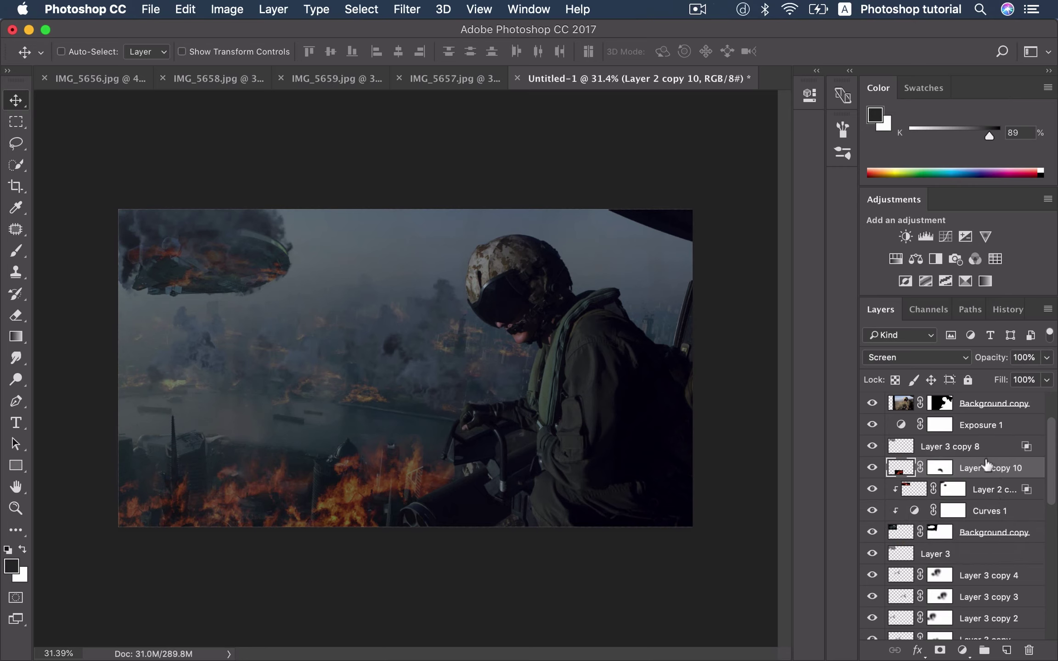
{"action": "left_click_drag", "start_coordinate": [470, 429], "coordinate": [399, 225]}
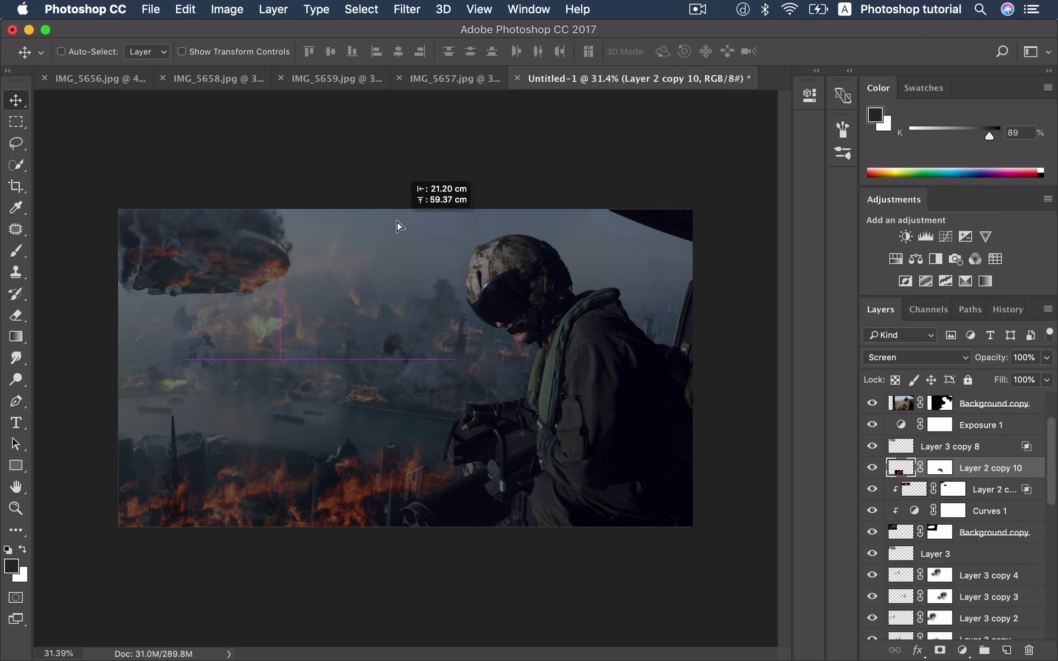
{"action": "left_click_drag", "start_coordinate": [398, 225], "coordinate": [398, 224]}
{"action": "left_click_drag", "start_coordinate": [985, 466], "coordinate": [986, 439]}
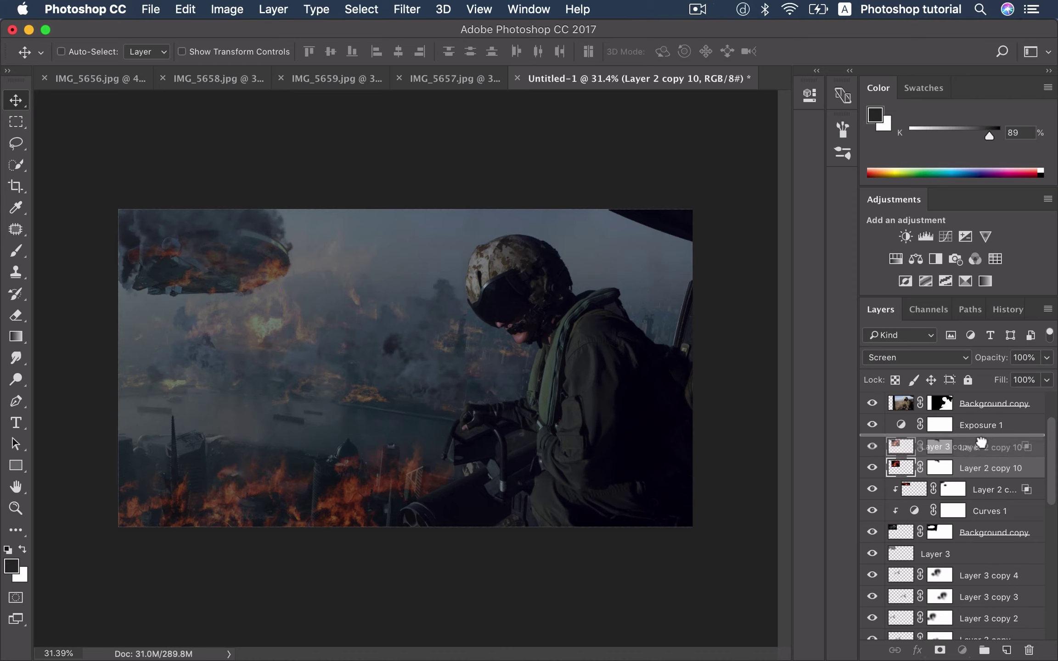
{"action": "mouse_move", "coordinate": [416, 318]}
{"action": "left_mouse_down"}
{"action": "mouse_move", "coordinate": [282, 237]}
{"action": "mouse_move", "coordinate": [284, 262]}
{"action": "mouse_move", "coordinate": [303, 274]}
{"action": "left_mouse_up"}
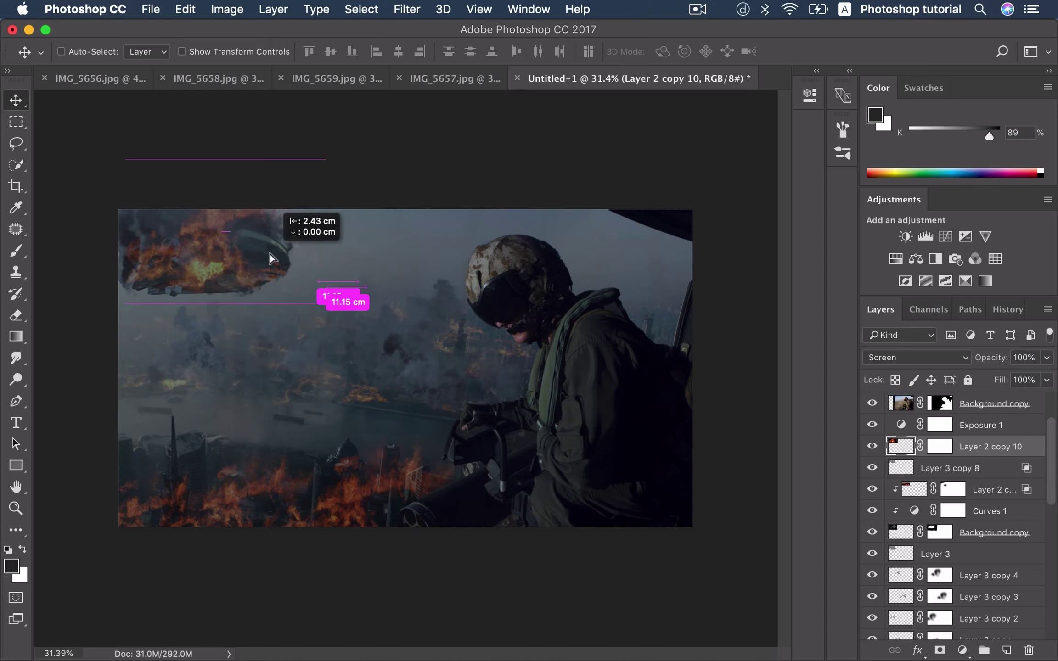
{"action": "key", "text": "super+t"}
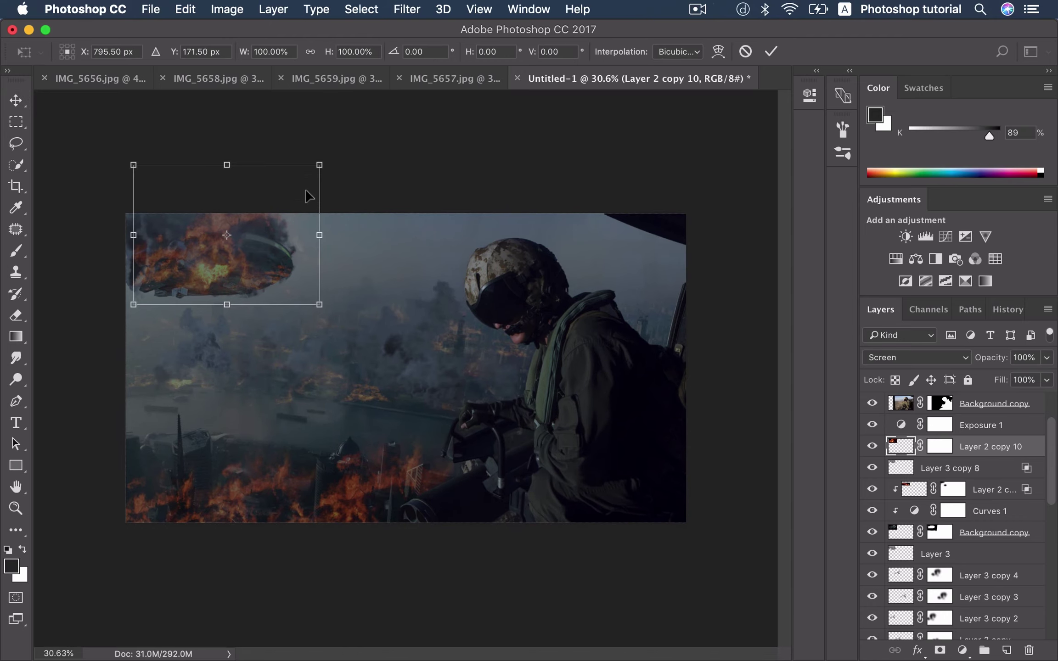
{"action": "left_click_drag", "start_coordinate": [318, 165], "coordinate": [342, 148]}
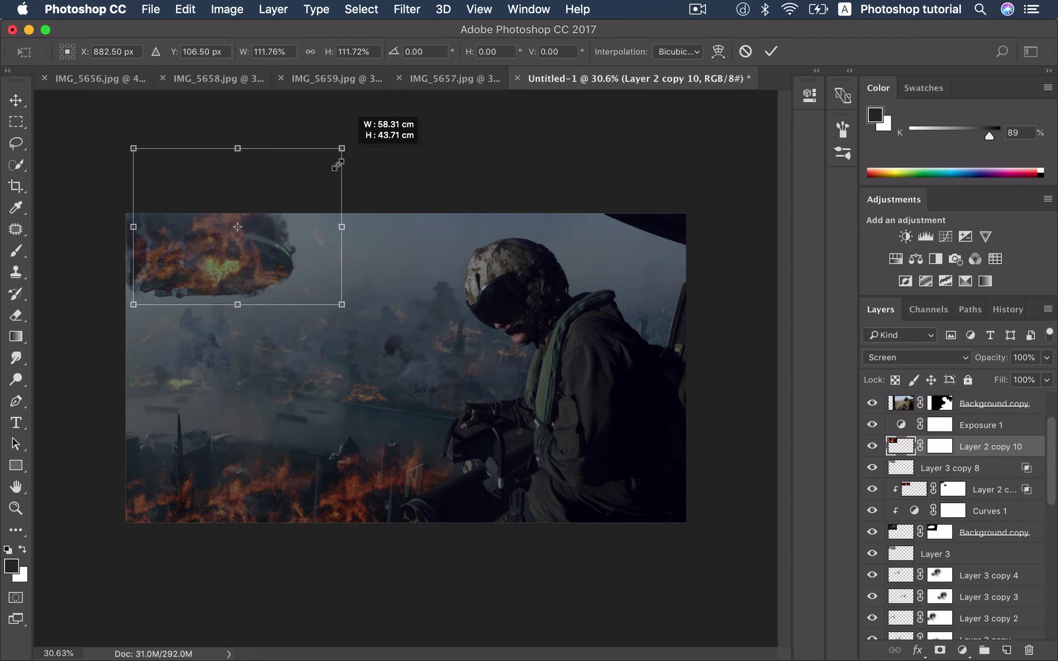
Step: Commit the fire copy's placement, target its layer mask, and set the brush to 200 px
{"action": "left_click_drag", "start_coordinate": [290, 251], "coordinate": [288, 254]}
{"action": "key", "text": "Return"}
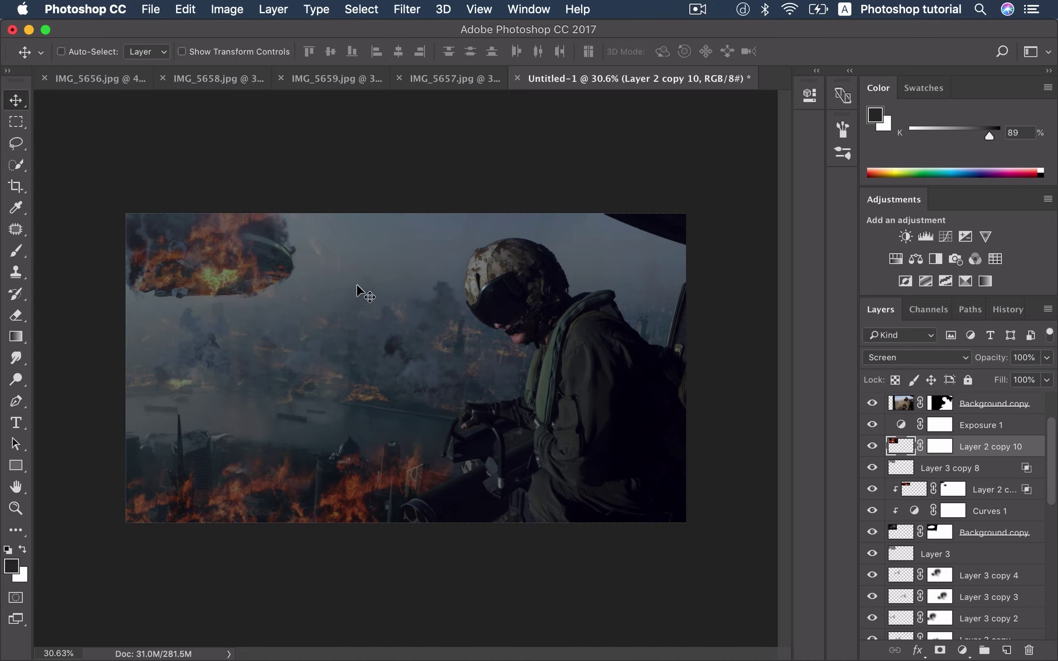
{"action": "left_click", "coordinate": [940, 450]}
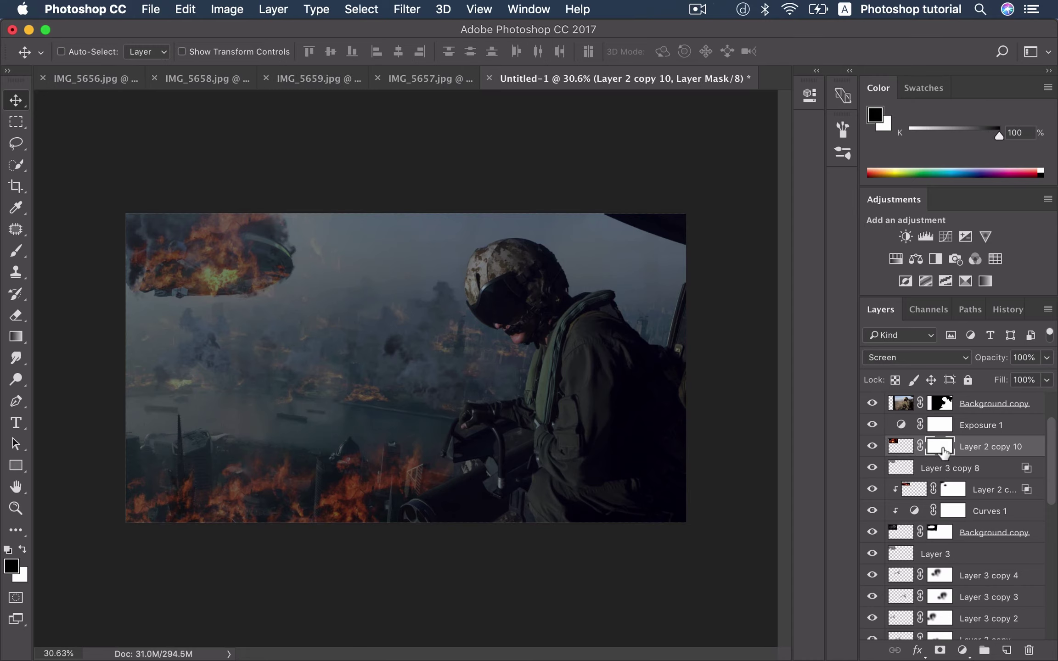
{"action": "left_click", "coordinate": [874, 447]}
{"action": "key", "text": "b"}
{"action": "key", "text": "bracketleft"}
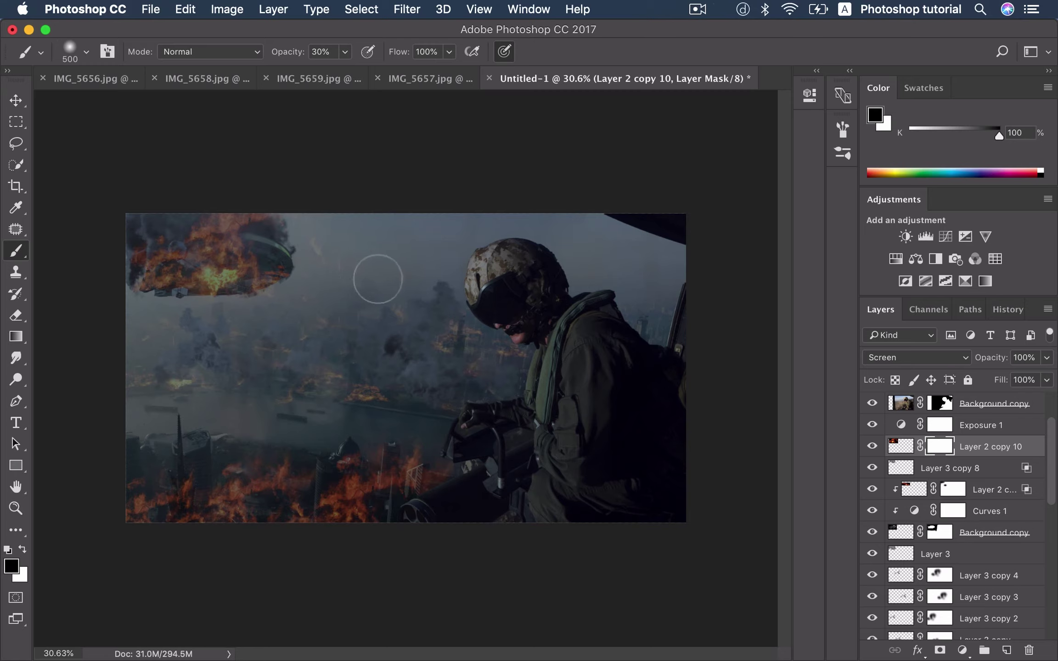
{"action": "key", "text": "bracketleft"}
{"action": "key", "text": "bracketleft"}
Step: Nudge the burning spaceship in the upper-left sky and select Layer 3 copy 8
{"action": "key", "text": "v"}
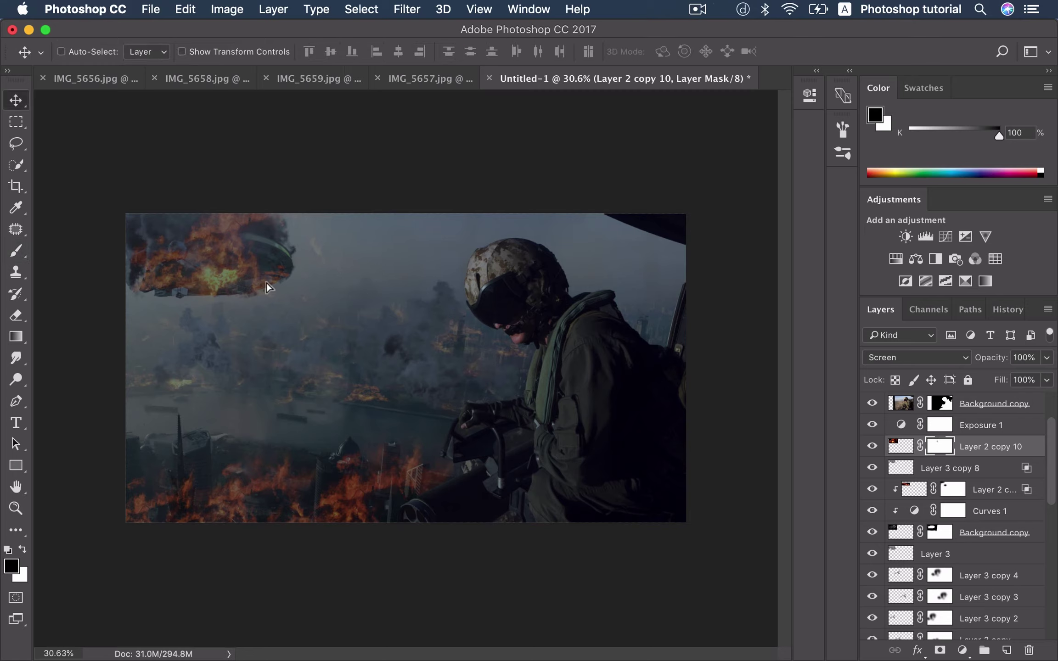
{"action": "left_click_drag", "start_coordinate": [267, 288], "coordinate": [272, 287]}
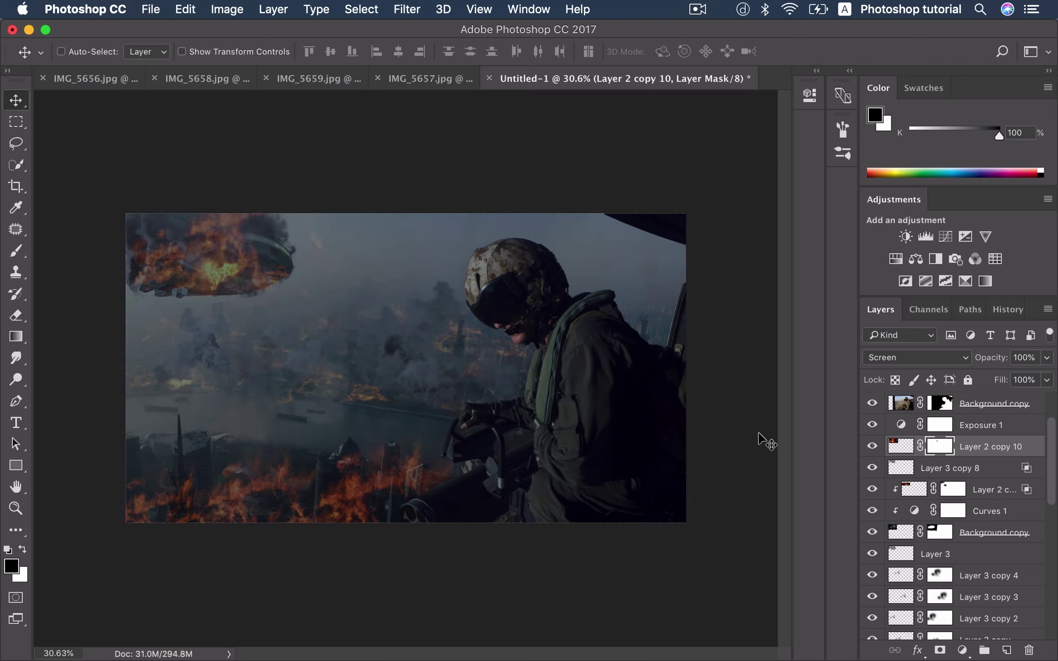
{"action": "left_click", "coordinate": [894, 473]}
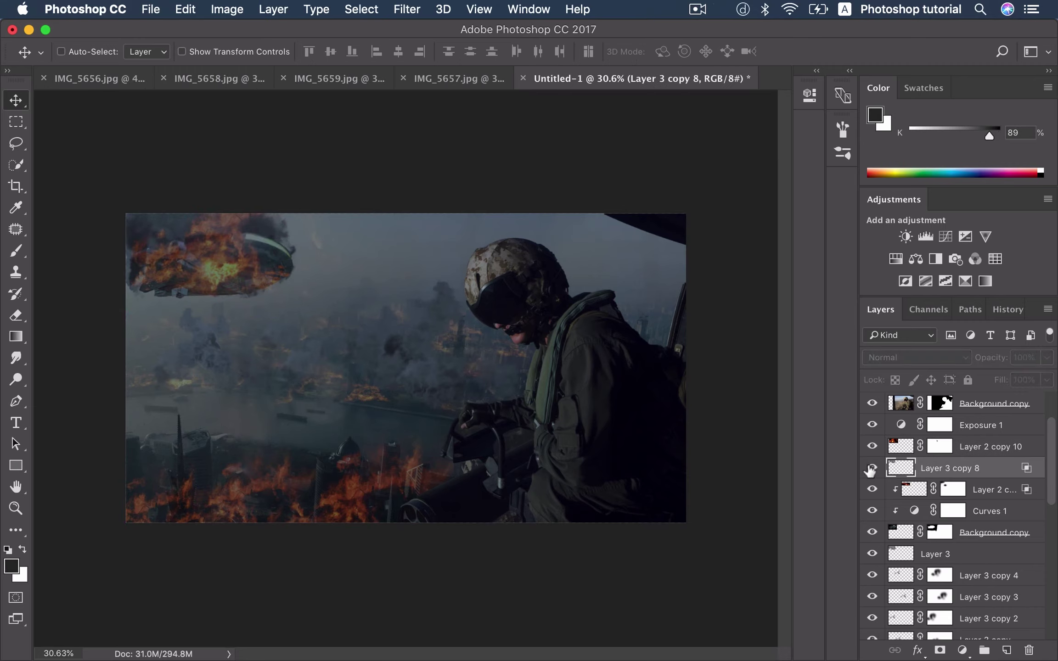
Step: Reposition Layer 3 smoke and compare the ship with its fire layer on and off
{"action": "left_click", "coordinate": [899, 553]}
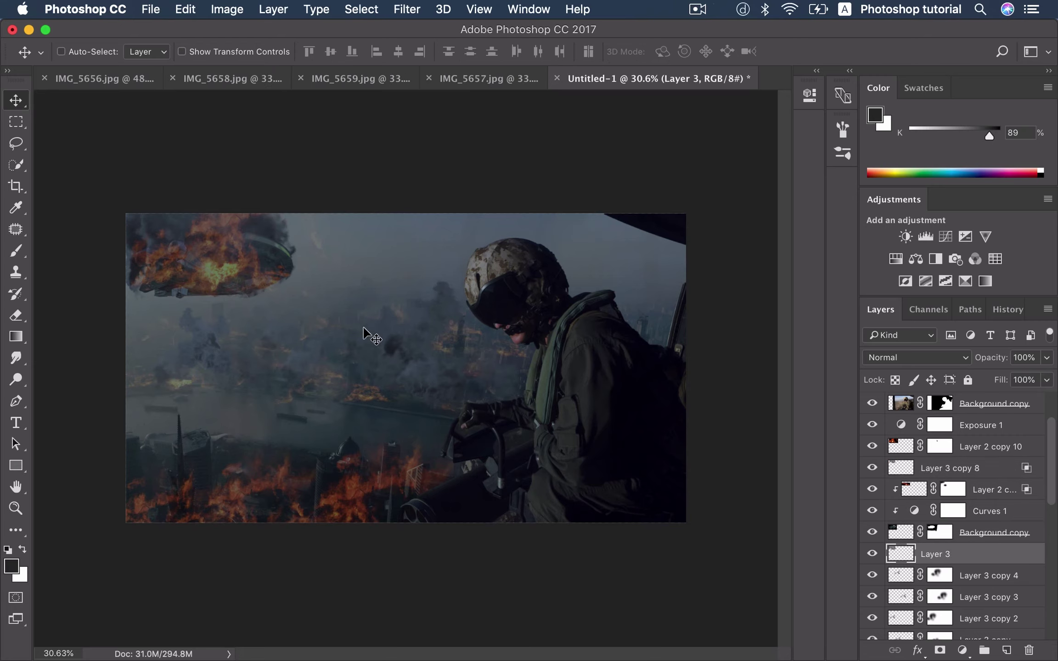
{"action": "mouse_move", "coordinate": [366, 333]}
{"action": "left_mouse_down"}
{"action": "mouse_move", "coordinate": [363, 300]}
{"action": "mouse_move", "coordinate": [344, 291]}
{"action": "left_mouse_up"}
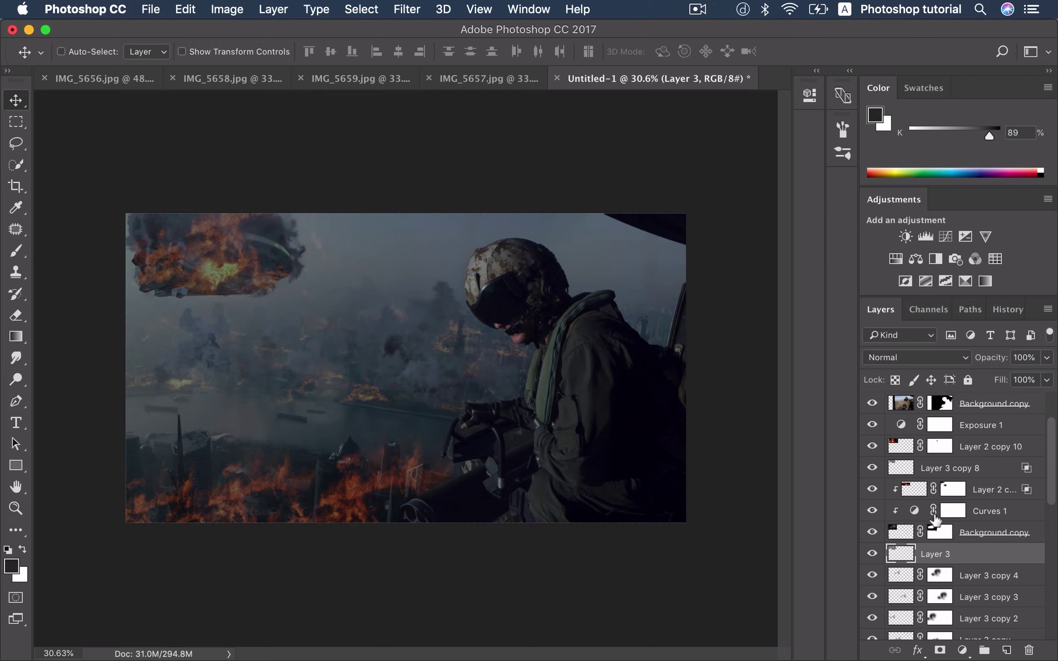
{"action": "left_click", "coordinate": [872, 489]}
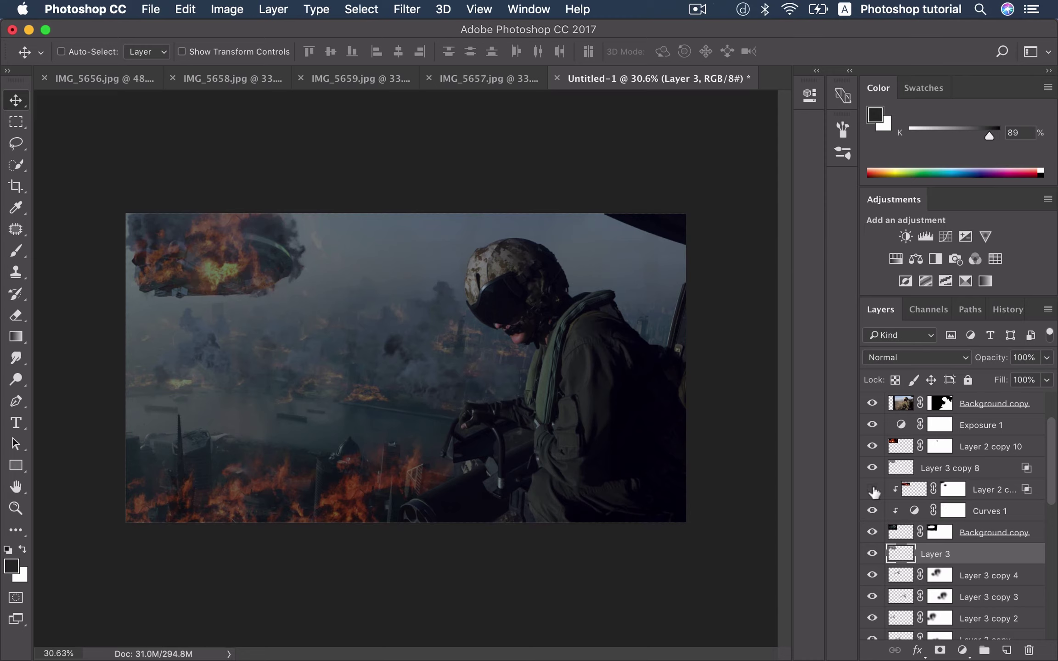
{"action": "left_click", "coordinate": [872, 489]}
{"action": "left_click", "coordinate": [872, 489]}
{"action": "left_click", "coordinate": [872, 489]}
Step: Move Layer 3 copy 8 smoke left onto the burning spaceship
{"action": "left_click", "coordinate": [892, 473]}
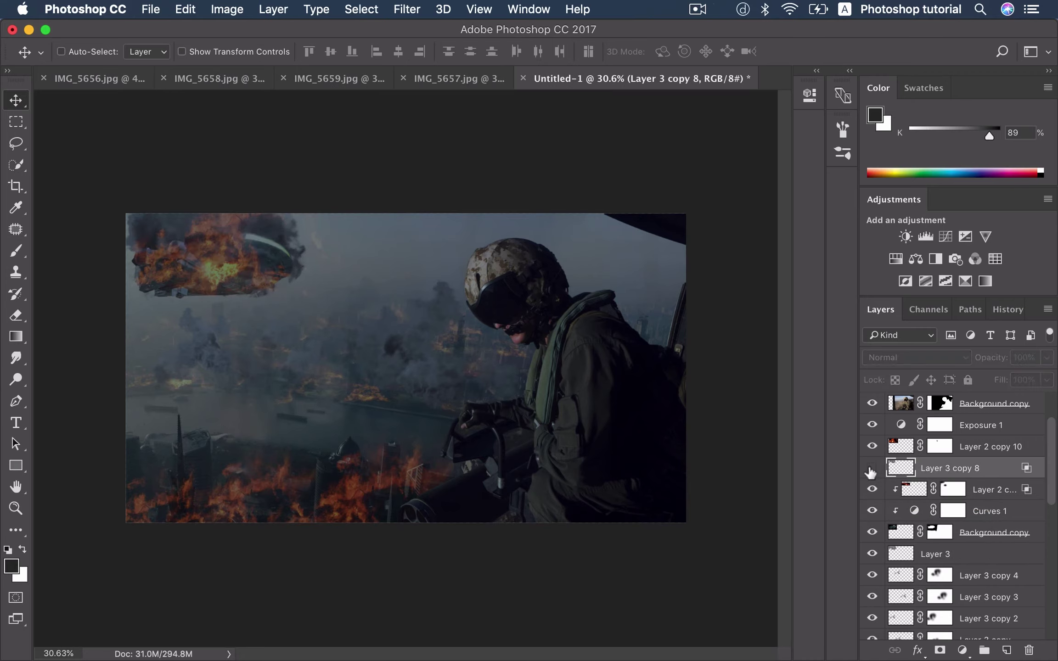
{"action": "left_click", "coordinate": [871, 469]}
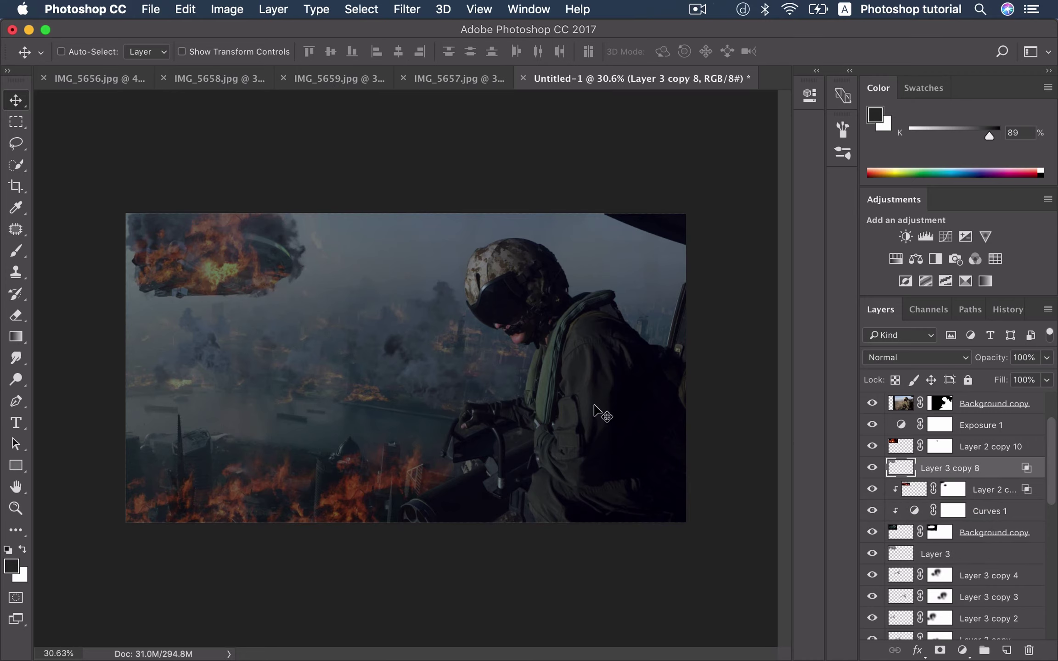
{"action": "mouse_move", "coordinate": [596, 405]}
{"action": "left_mouse_down"}
{"action": "mouse_move", "coordinate": [576, 405]}
{"action": "mouse_move", "coordinate": [595, 408]}
{"action": "left_mouse_up"}
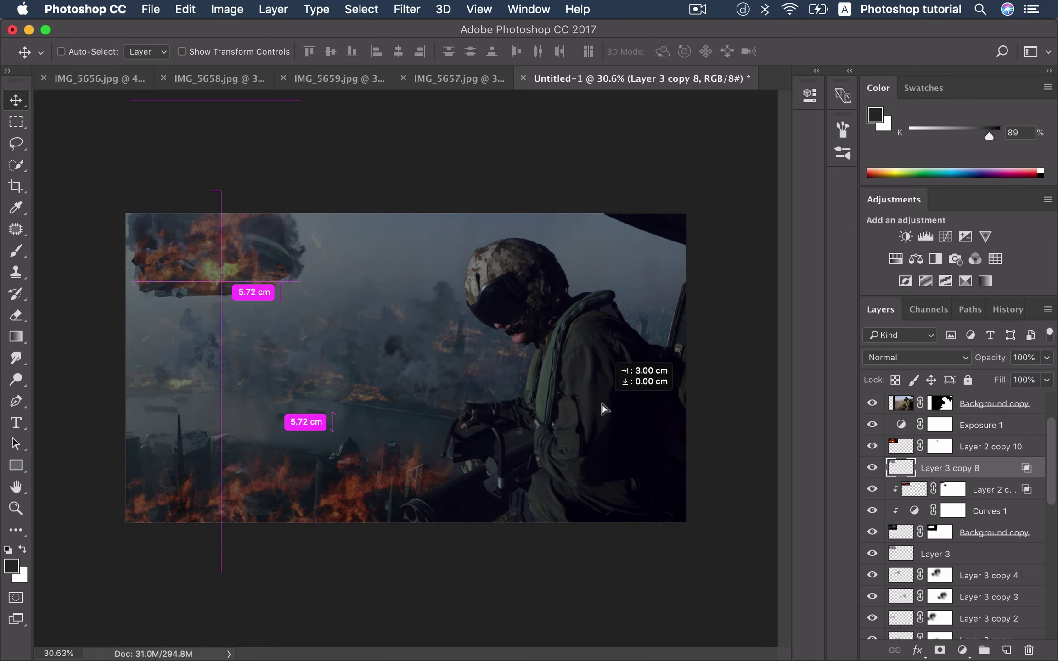
{"action": "left_click_drag", "start_coordinate": [594, 403], "coordinate": [577, 410]}
Step: Show Layer 4's dark smoke and drag it over the lower-left burning city
{"action": "scroll", "coordinate": [910, 557], "scroll_direction": "down", "scroll_amount": 4}
{"action": "scroll", "coordinate": [910, 556], "scroll_direction": "down", "scroll_amount": 2}
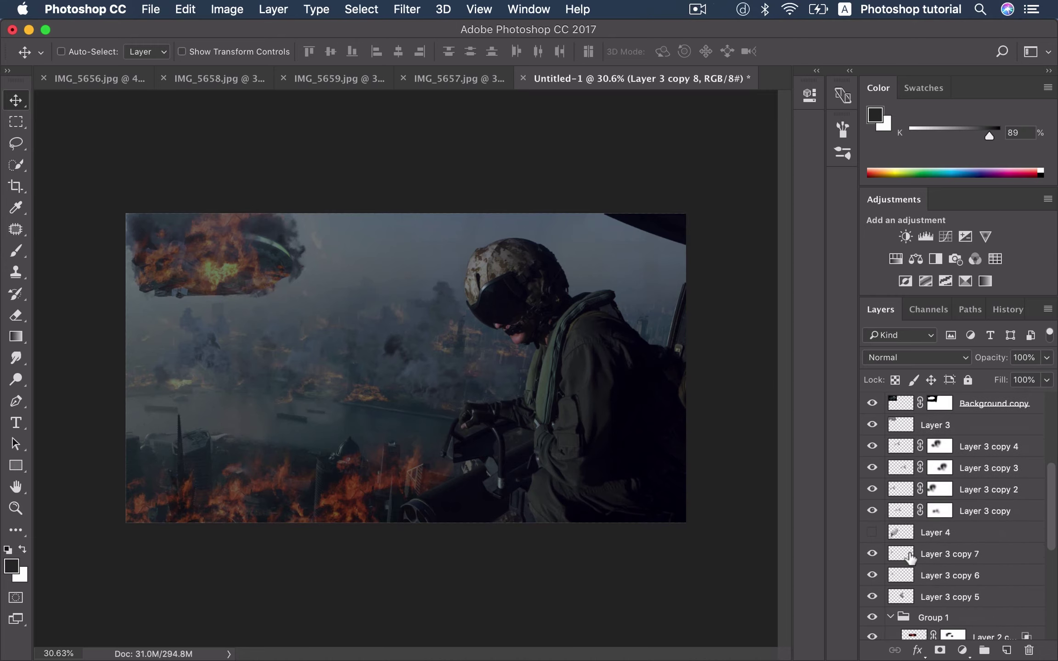
{"action": "scroll", "coordinate": [910, 557], "scroll_direction": "down", "scroll_amount": 2}
{"action": "scroll", "coordinate": [910, 556], "scroll_direction": "down", "scroll_amount": 2}
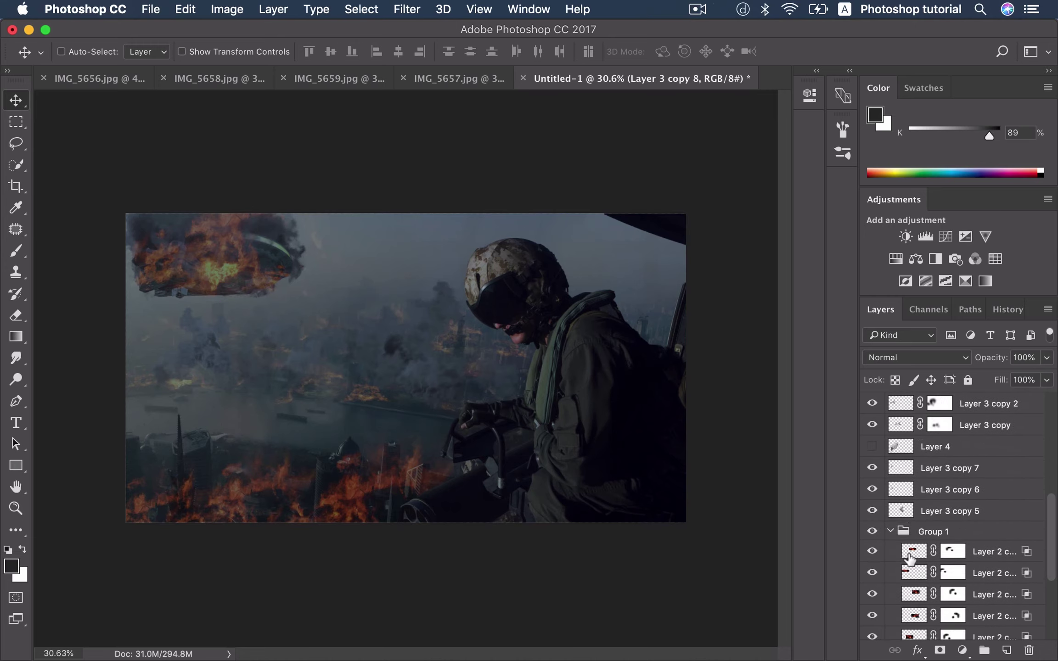
{"action": "left_click", "coordinate": [878, 454]}
{"action": "left_click", "coordinate": [896, 453]}
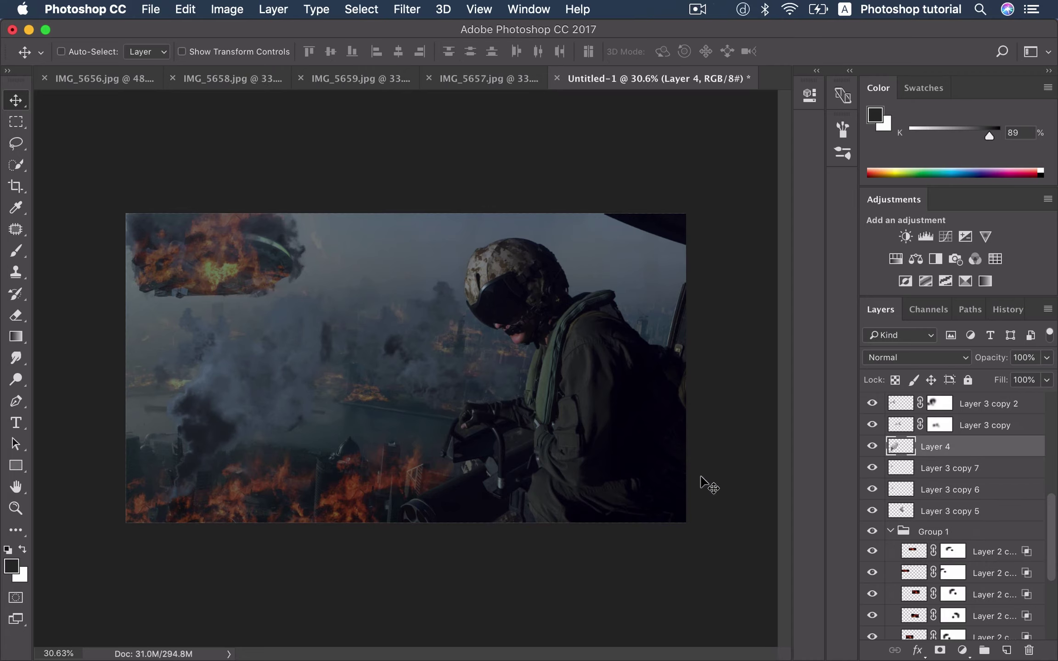
{"action": "left_click_drag", "start_coordinate": [349, 427], "coordinate": [360, 437]}
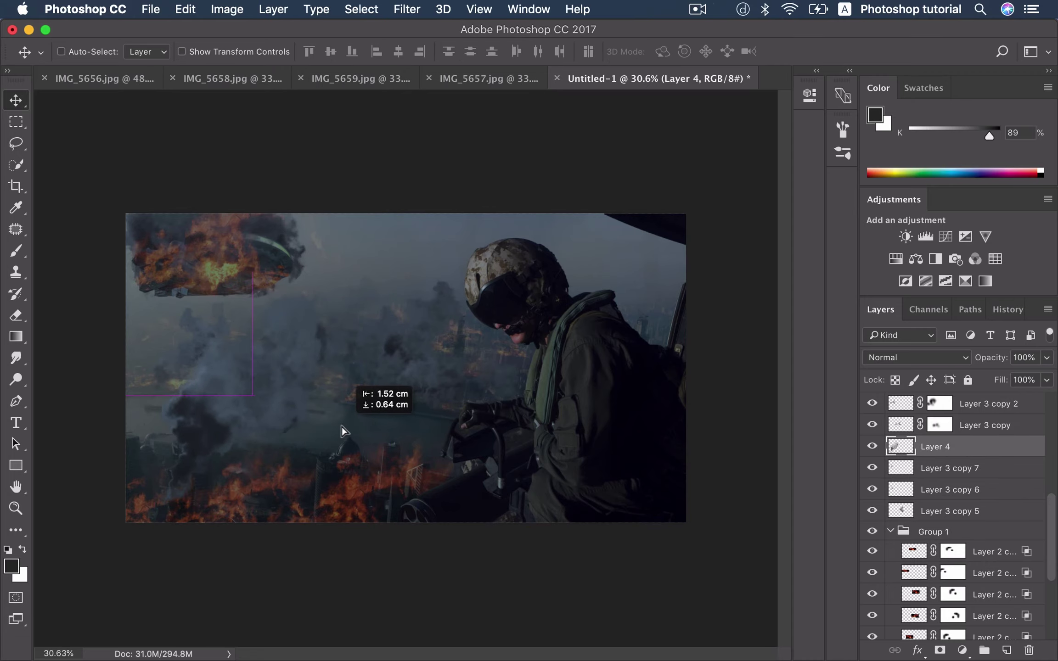
{"action": "mouse_move", "coordinate": [360, 437]}
{"action": "left_mouse_down"}
{"action": "mouse_move", "coordinate": [349, 427]}
{"action": "mouse_move", "coordinate": [361, 432]}
{"action": "left_mouse_up"}
{"action": "scroll", "coordinate": [360, 429], "scroll_direction": "down", "scroll_amount": 1}
{"action": "scroll", "coordinate": [361, 429], "scroll_direction": "down", "scroll_amount": 2}
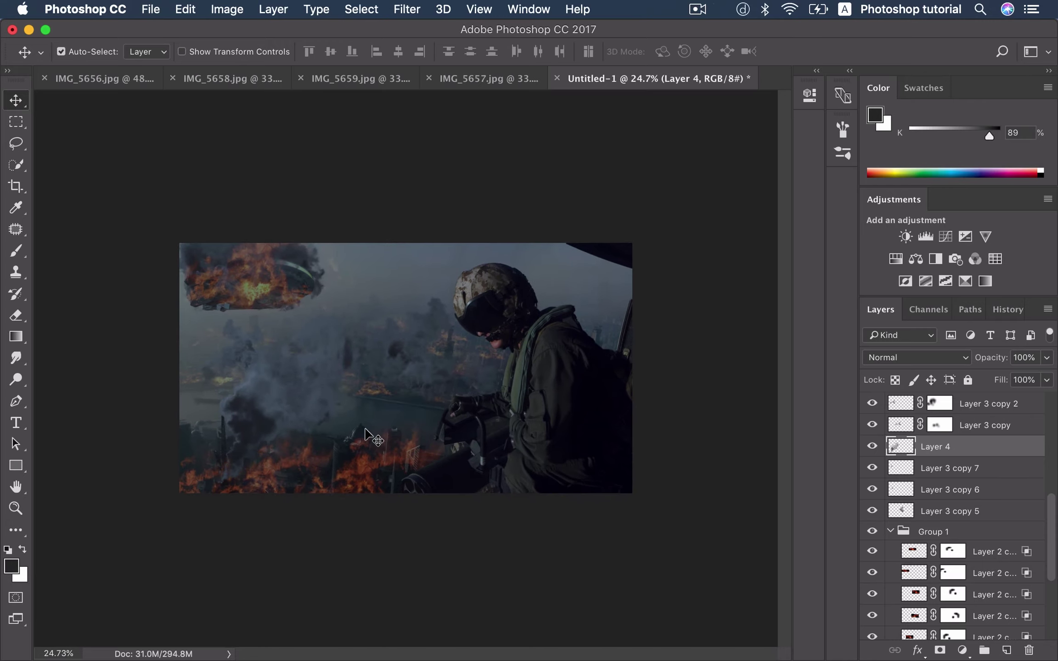
Step: Scale the smoke down to about 69%, nudge it up-right, and zoom out to the whole composition
{"action": "key", "text": "super+t"}
{"action": "left_click_drag", "start_coordinate": [378, 301], "coordinate": [325, 359]}
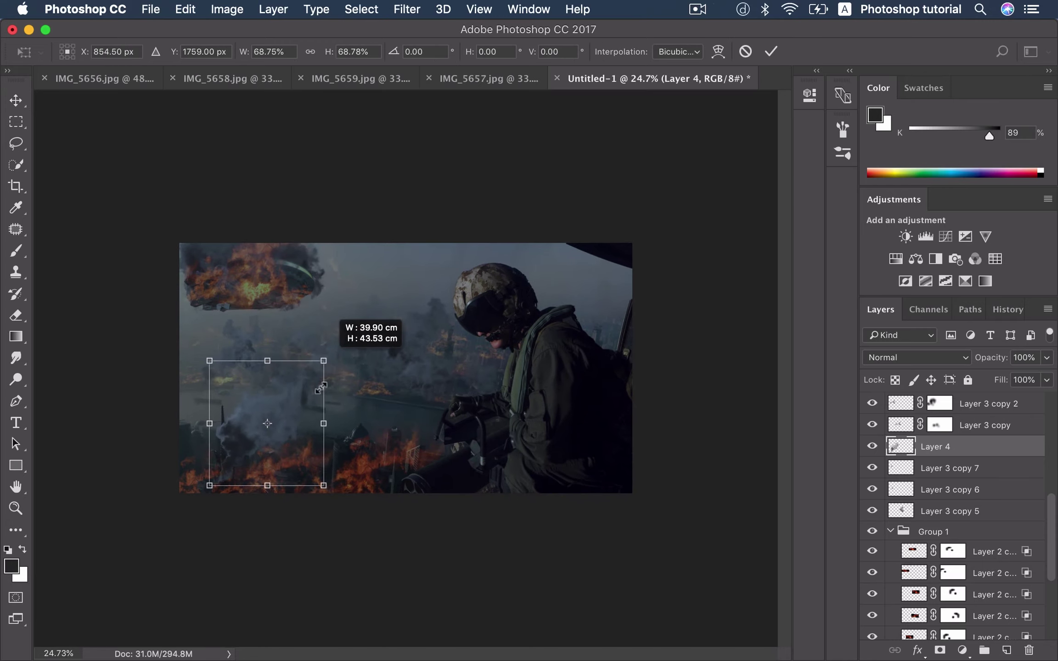
{"action": "mouse_move", "coordinate": [298, 431]}
{"action": "left_mouse_down"}
{"action": "mouse_move", "coordinate": [309, 419]}
{"action": "mouse_move", "coordinate": [315, 427]}
{"action": "left_mouse_up"}
{"action": "key", "text": "Return"}
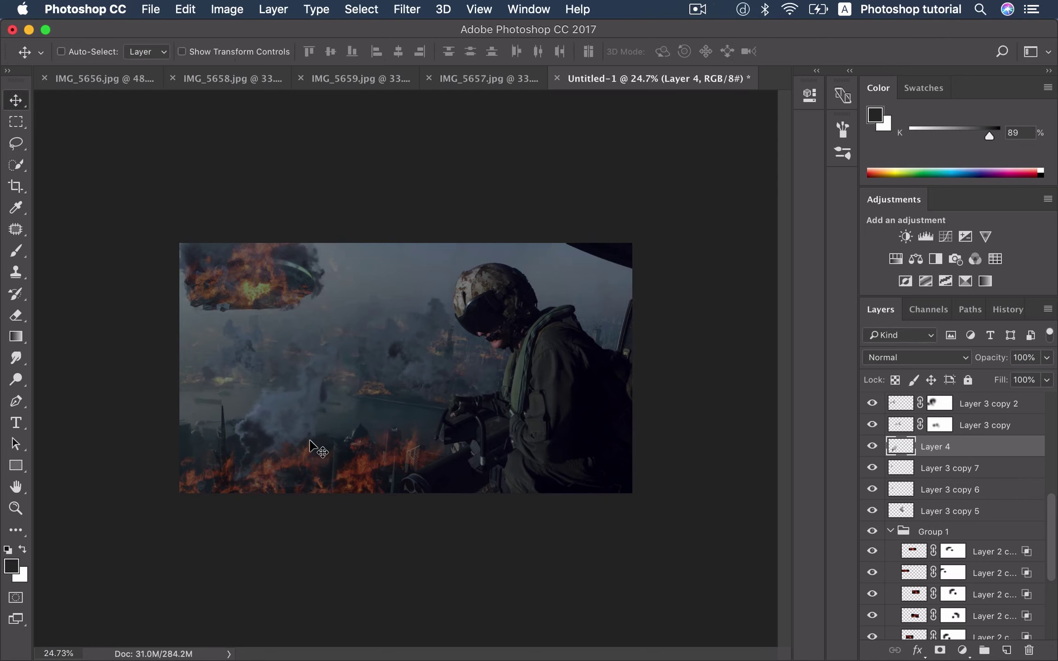
{"action": "key", "text": "super+minus"}
{"action": "scroll", "coordinate": [318, 453], "scroll_direction": "up", "scroll_amount": 2}
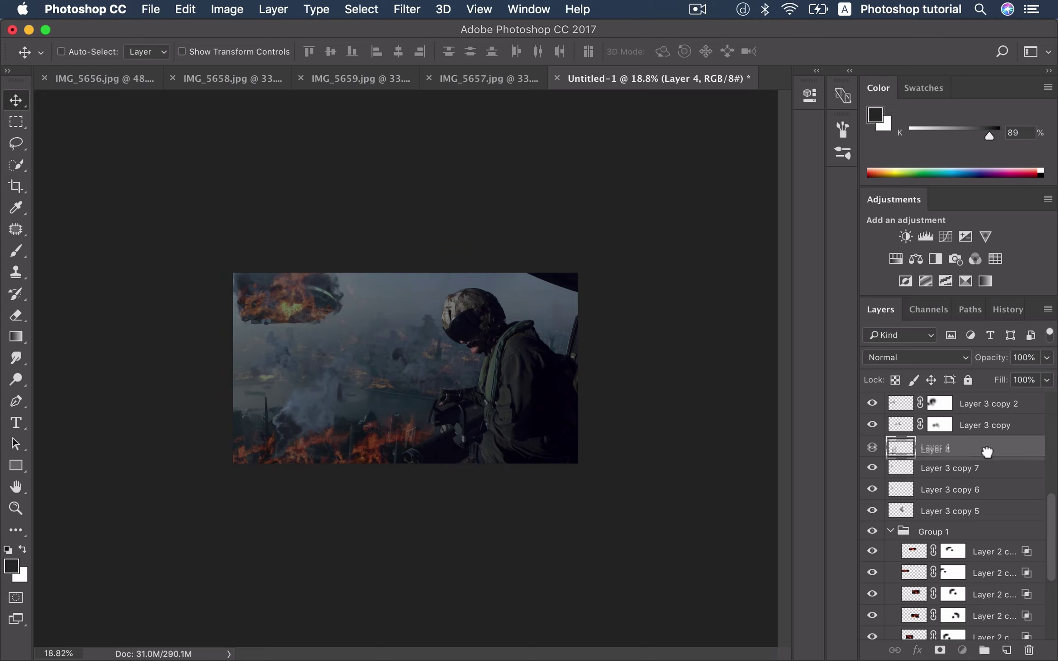
Step: Move Layer 4 below the group's fire layers, just above Layer 2, and lower the smoke slightly
{"action": "left_click_drag", "start_coordinate": [988, 454], "coordinate": [982, 528]}
{"action": "left_click_drag", "start_coordinate": [982, 452], "coordinate": [977, 592]}
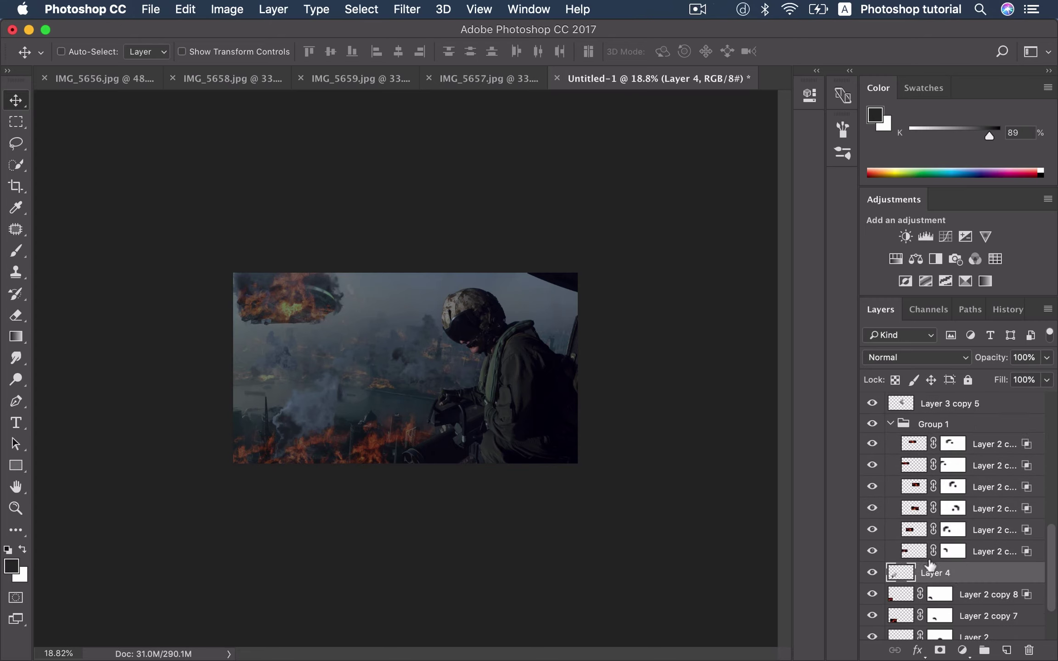
{"action": "left_click_drag", "start_coordinate": [929, 564], "coordinate": [969, 560]}
{"action": "left_click_drag", "start_coordinate": [483, 466], "coordinate": [480, 462]}
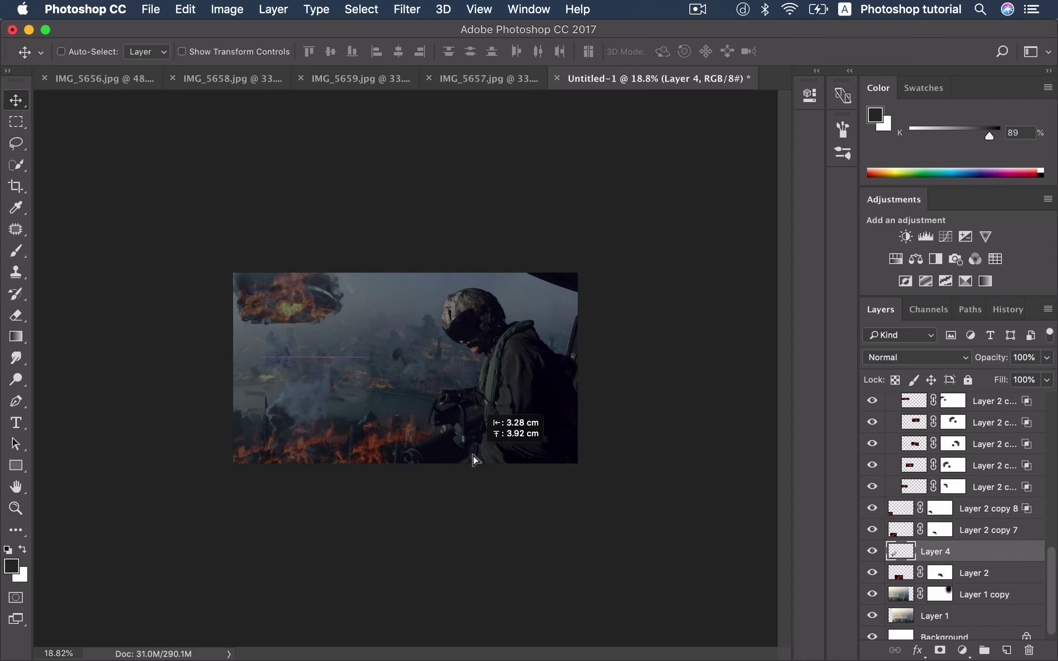
Step: Enlarge the smoke to about 112%, shift it right over the city, and collapse Group 1
{"action": "key", "text": "ctrl+t"}
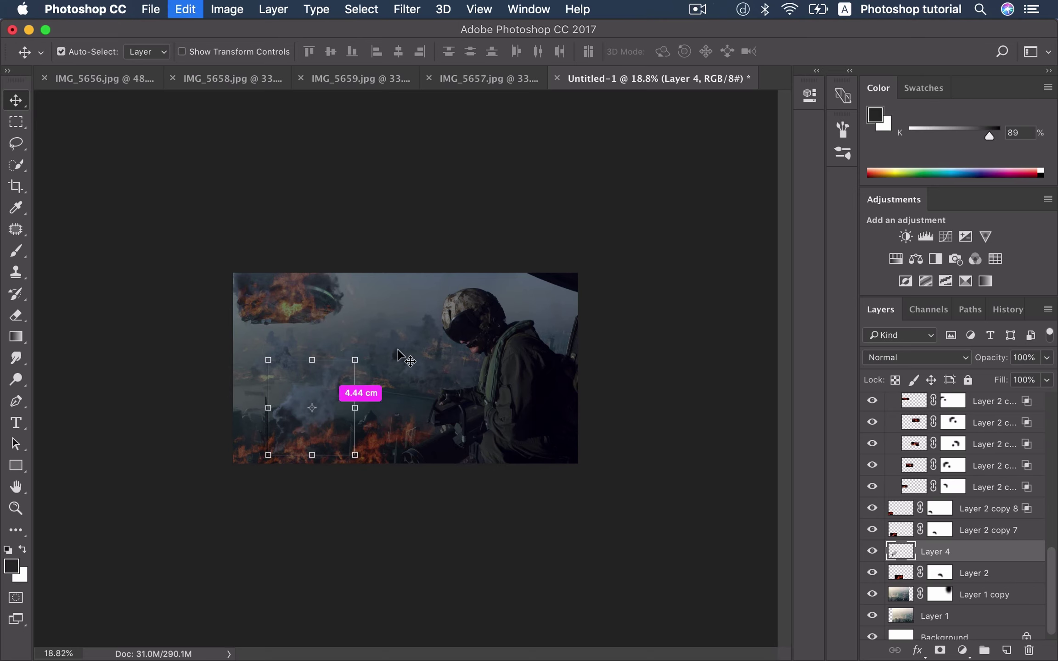
{"action": "left_click_drag", "start_coordinate": [361, 359], "coordinate": [375, 345]}
{"action": "left_click_drag", "start_coordinate": [343, 412], "coordinate": [345, 423]}
{"action": "key", "text": "Return"}
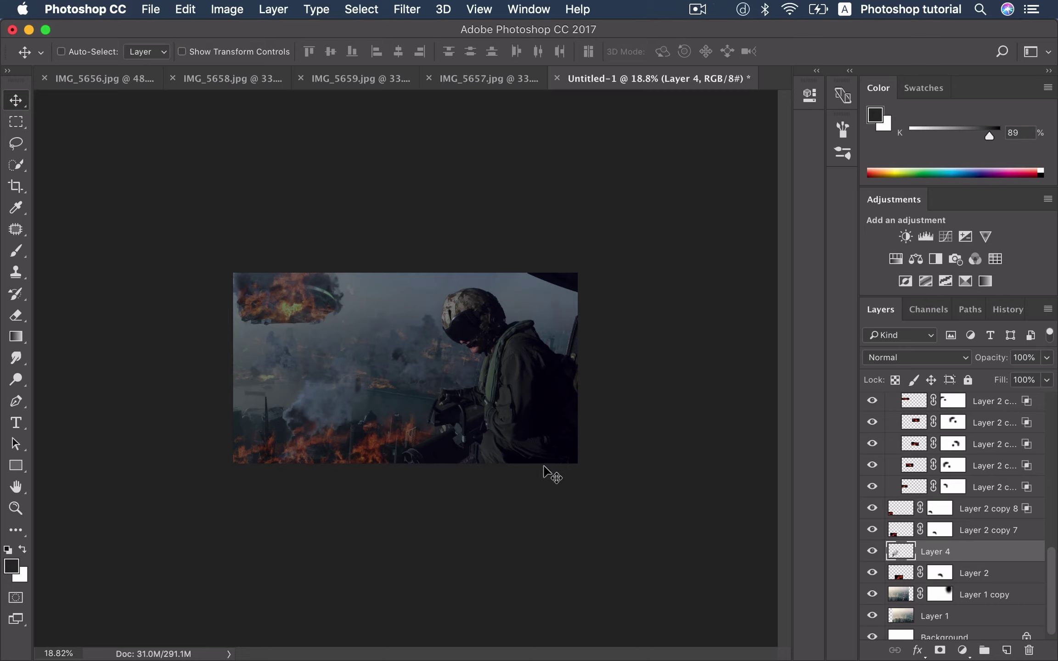
{"action": "scroll", "coordinate": [979, 514], "scroll_direction": "up", "scroll_amount": 2}
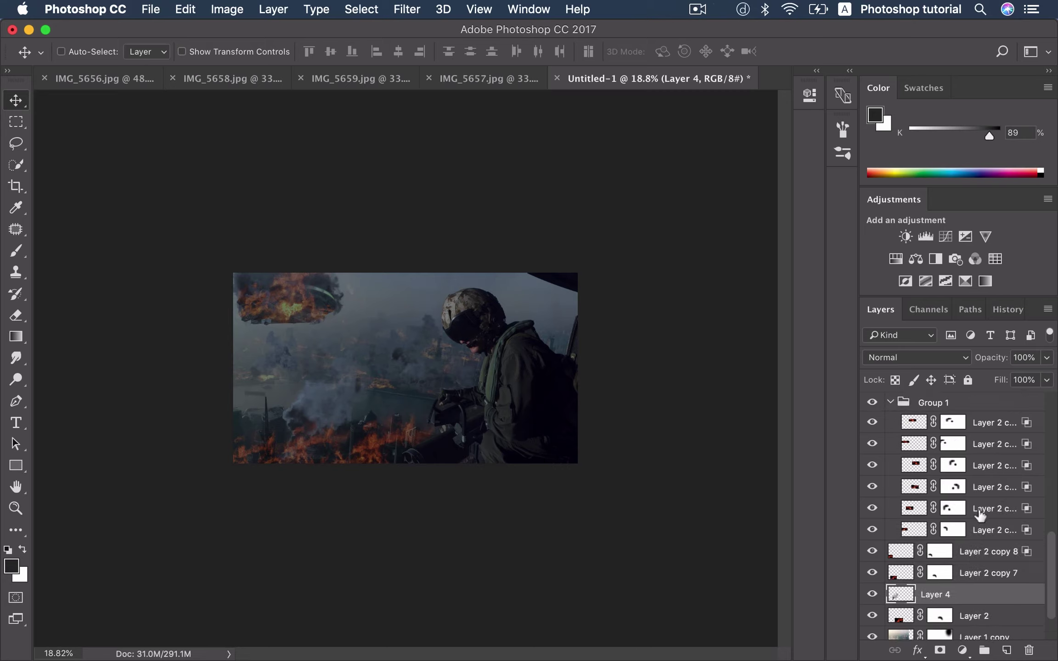
{"action": "scroll", "coordinate": [979, 514], "scroll_direction": "up", "scroll_amount": 1}
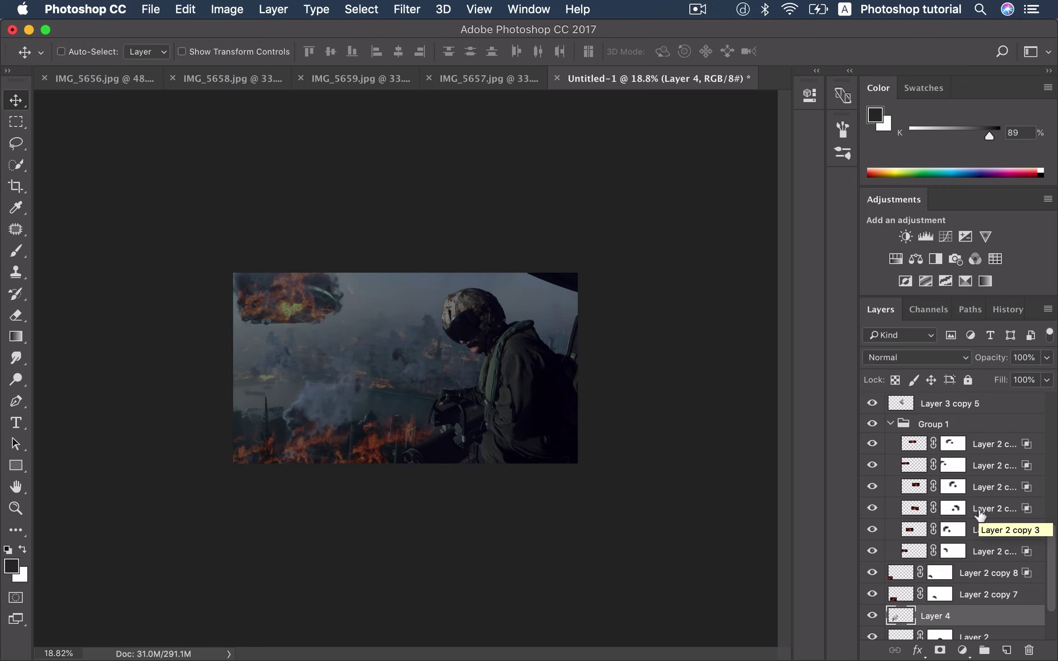
{"action": "left_click", "coordinate": [892, 425]}
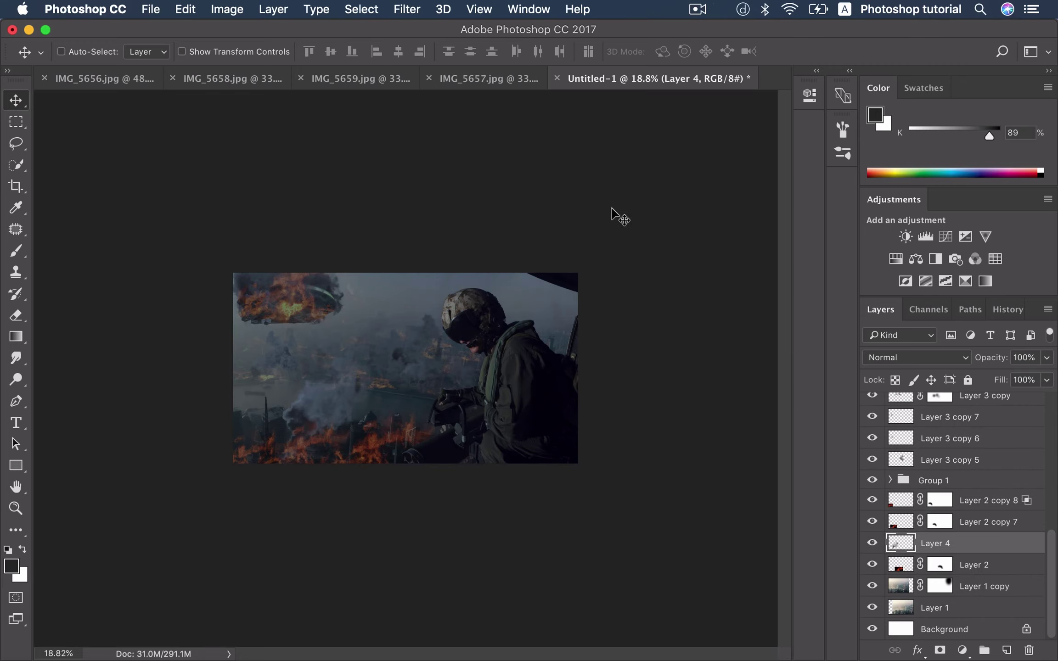
Step: In IMG_5657.jpg, try Quick Selection and then Magic Wand on the sky, clearing each attempt
{"action": "left_click", "coordinate": [466, 82]}
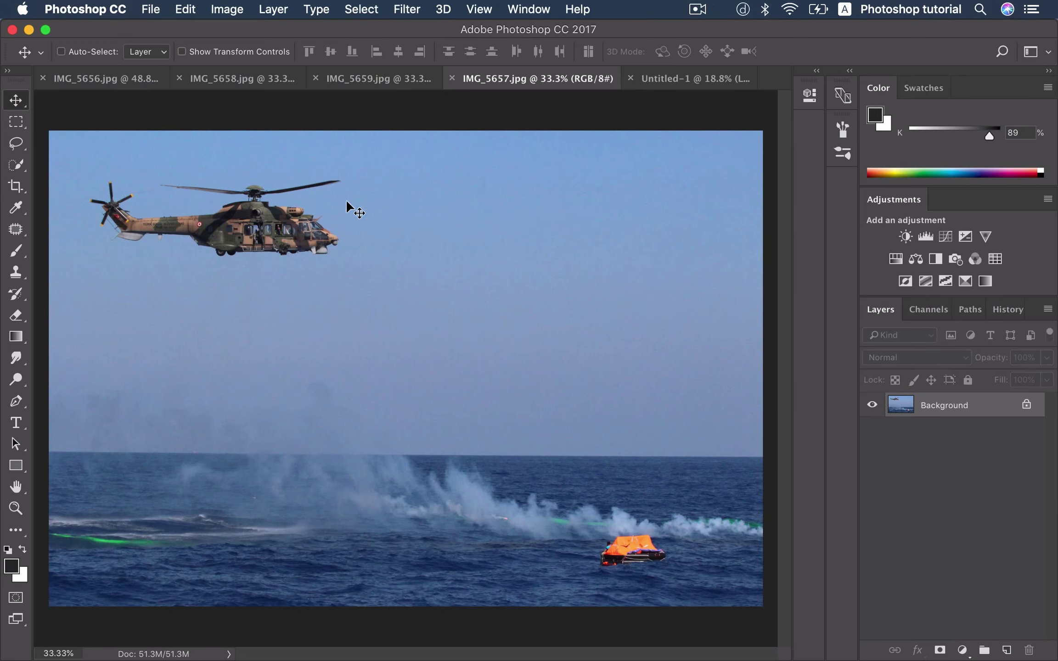
{"action": "key", "text": "w"}
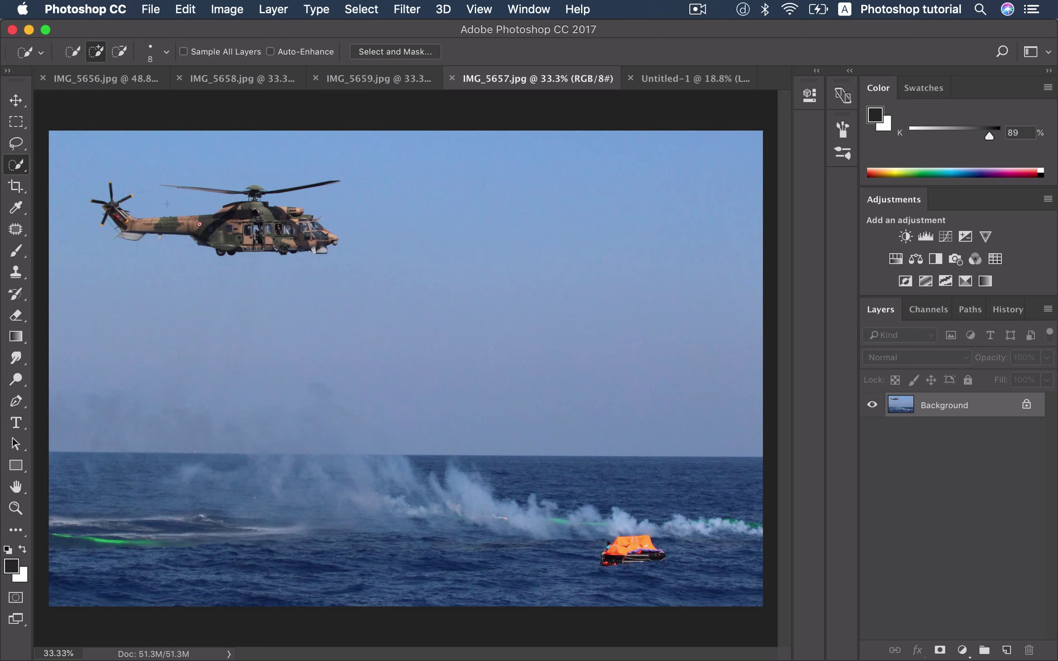
{"action": "left_click", "coordinate": [189, 207]}
{"action": "left_click_drag", "start_coordinate": [149, 195], "coordinate": [134, 192]}
{"action": "key", "text": "ctrl+d"}
{"action": "right_click", "coordinate": [20, 168]}
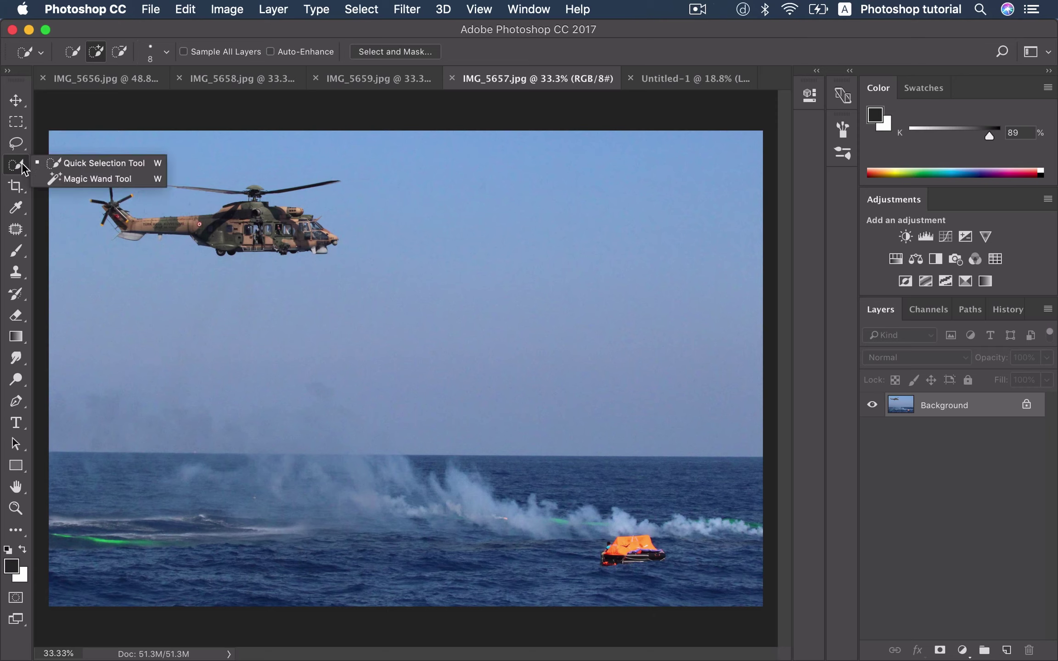
{"action": "left_click", "coordinate": [64, 177]}
{"action": "left_click", "coordinate": [188, 283]}
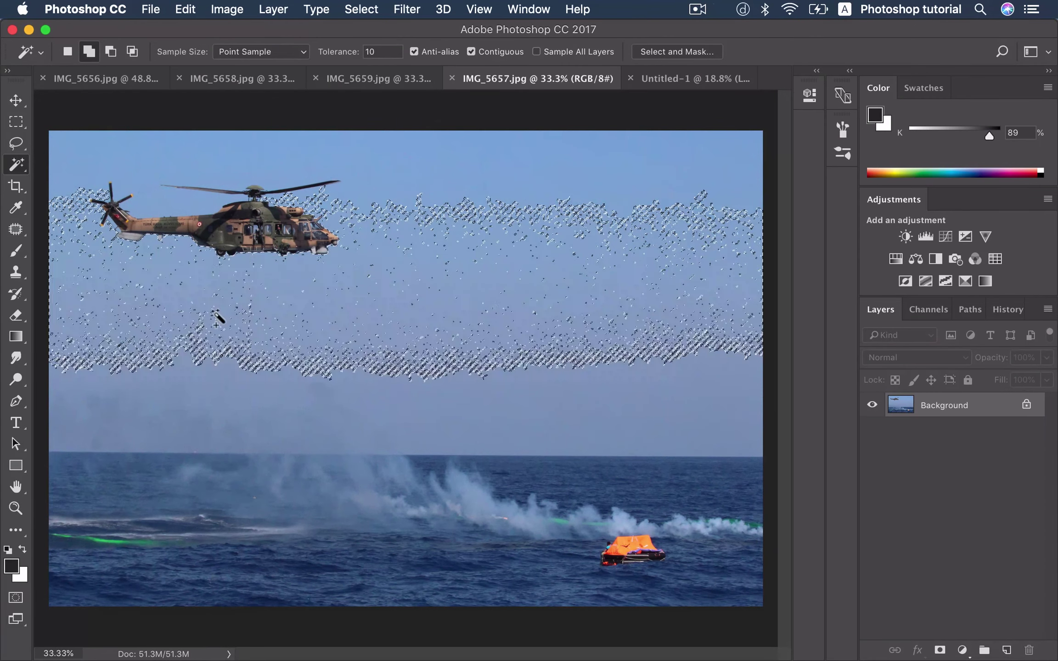
{"action": "key", "text": "ctrl+d"}
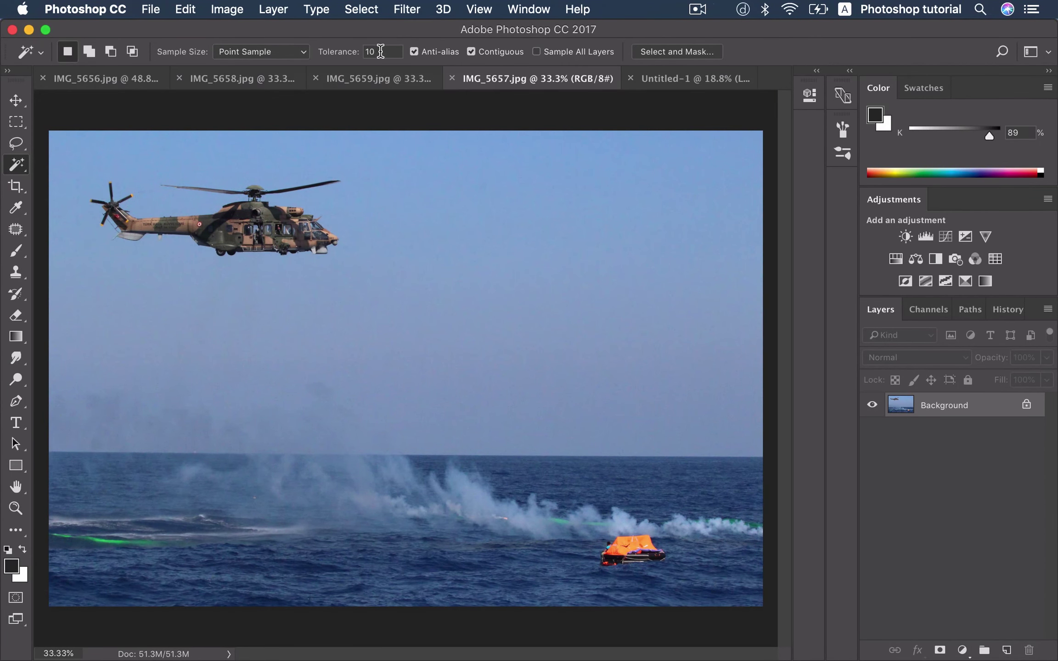
Step: Adjust the Magic Wand tolerance and select the sky around the helicopter, including horizon specks
{"action": "left_click", "coordinate": [342, 52]}
{"action": "type", "text": "30"}
{"action": "left_click", "coordinate": [431, 263]}
{"action": "left_click", "coordinate": [222, 349], "text": "shift"}
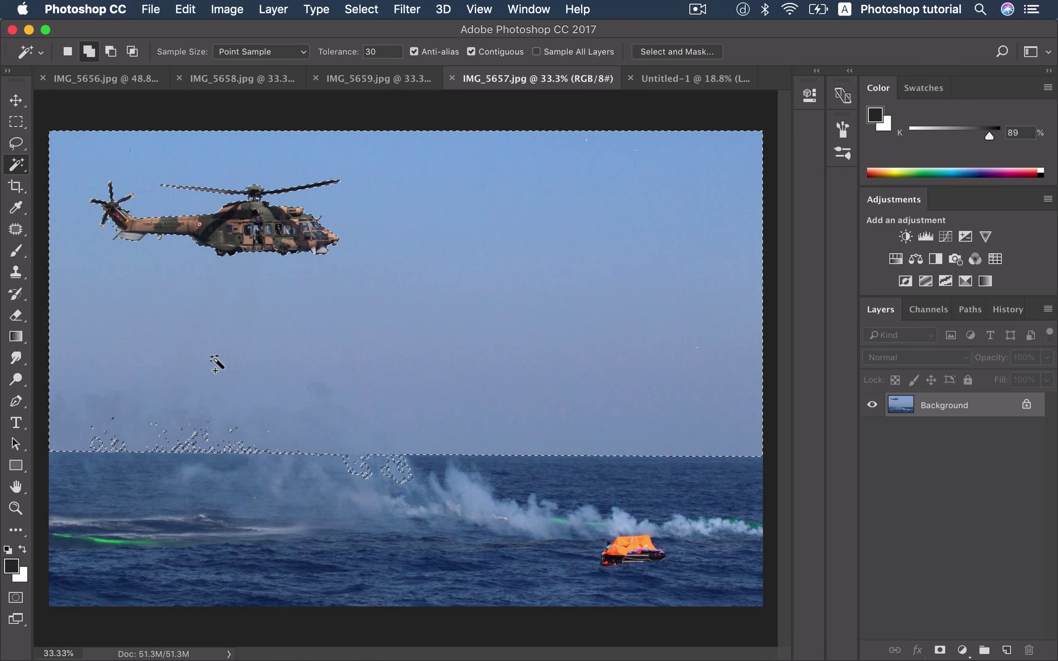
{"action": "left_click", "coordinate": [128, 330], "text": "shift"}
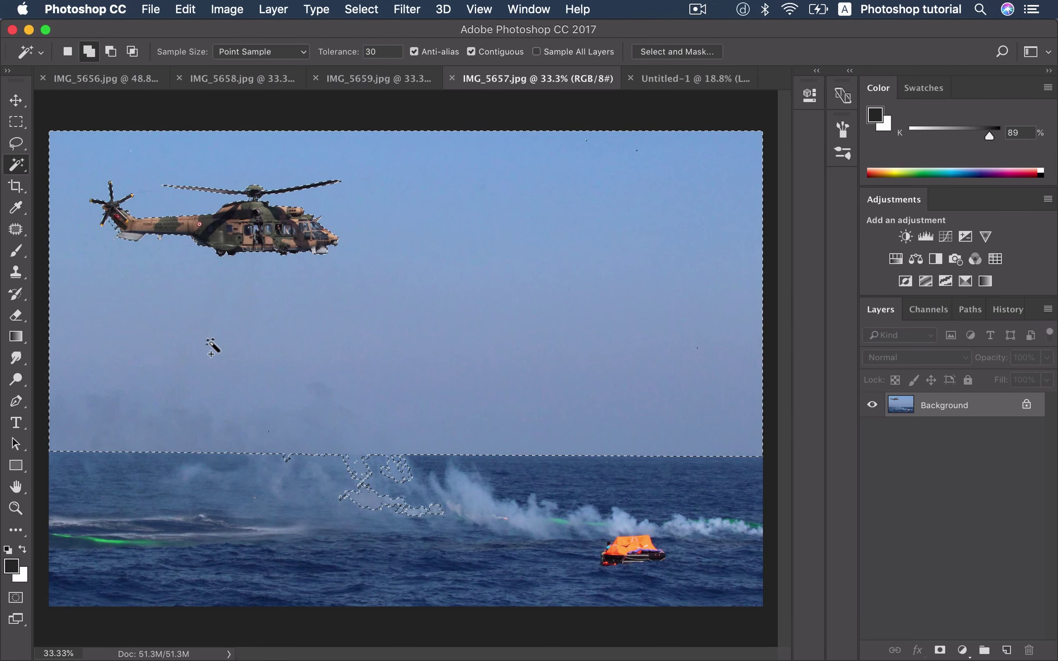
{"action": "scroll", "coordinate": [236, 331], "scroll_direction": "down", "scroll_amount": 2}
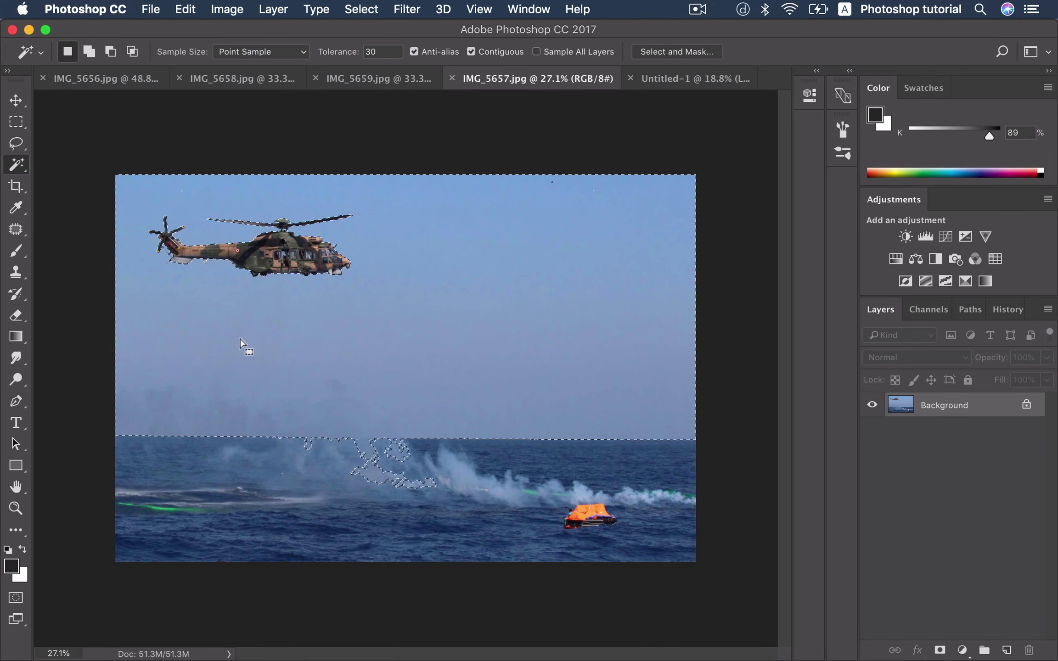
Step: Subtract the sea and smoke with the Rectangular Marquee, invert to isolate the helicopter, and enter Select and Mask
{"action": "key", "text": "m"}
{"action": "left_click_drag", "start_coordinate": [703, 566], "coordinate": [97, 340]}
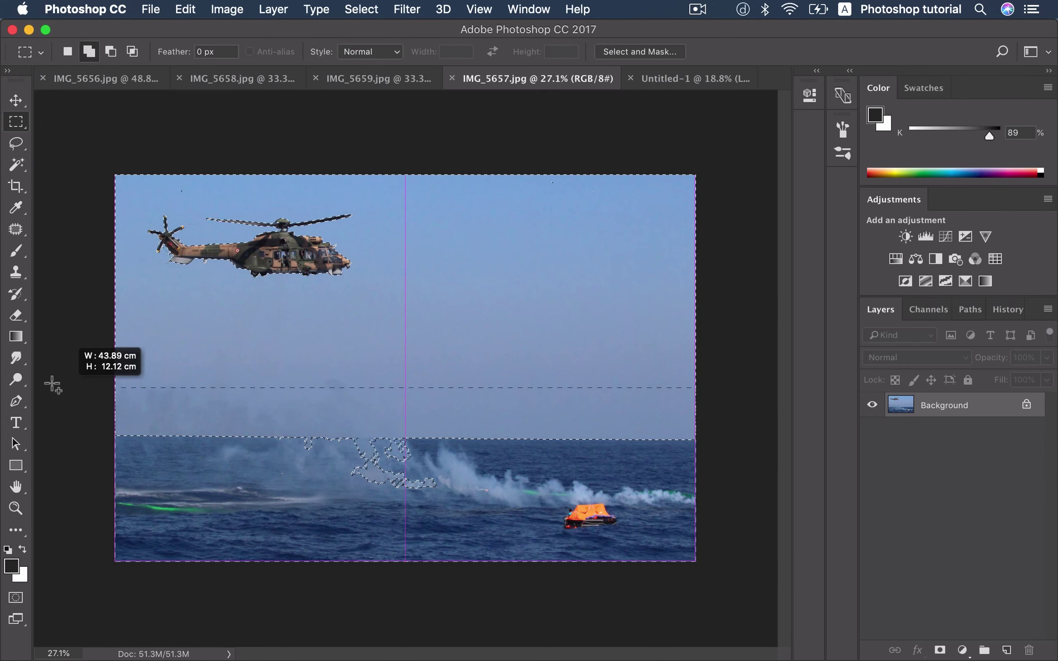
{"action": "left_click", "coordinate": [98, 341]}
{"action": "scroll", "coordinate": [408, 372], "scroll_direction": "up", "scroll_amount": 1}
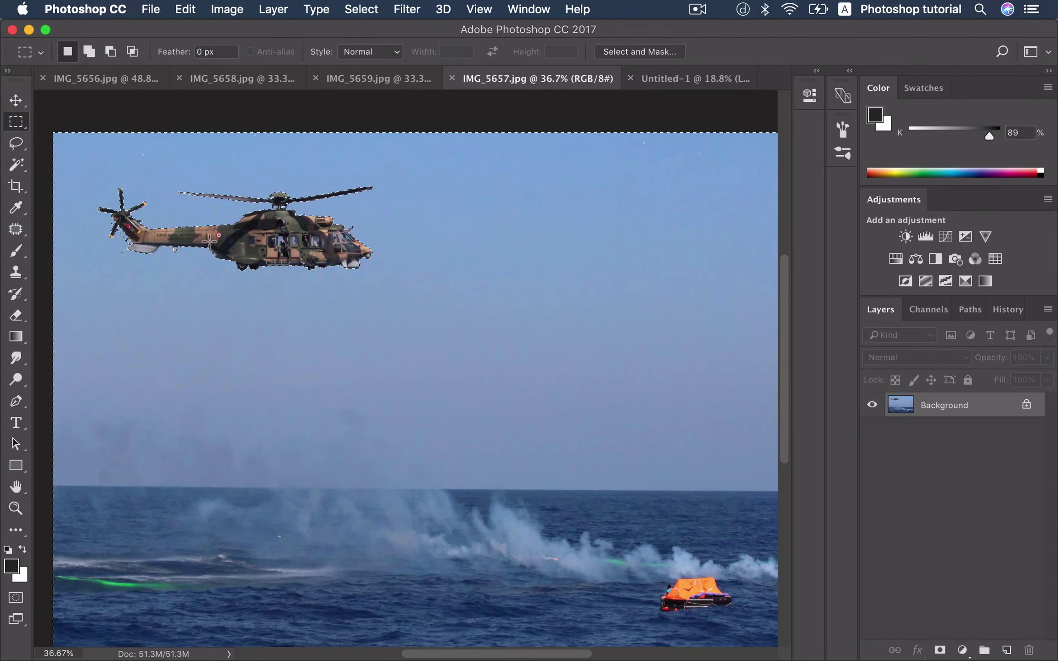
{"action": "key", "text": "super+shift+d"}
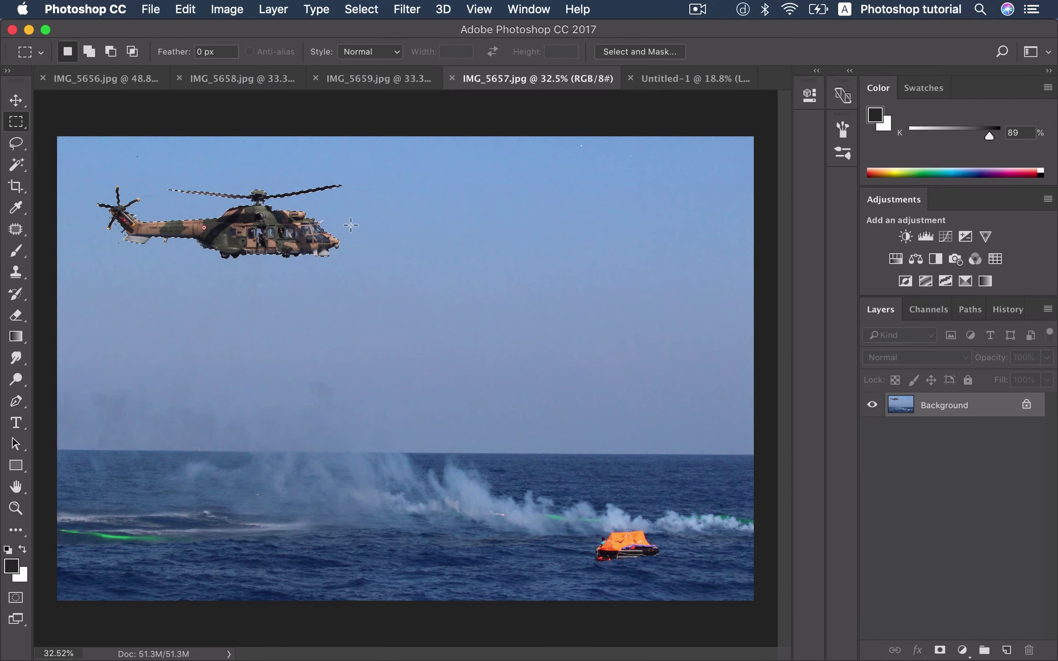
{"action": "left_click", "coordinate": [628, 52]}
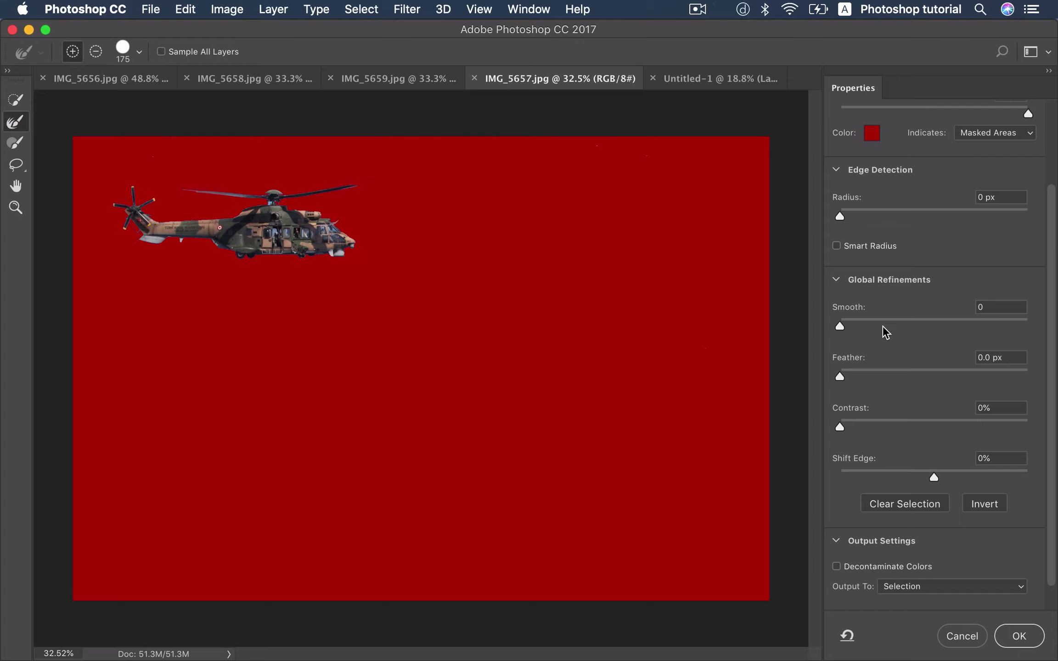
Step: Output the helicopter as a masked Background copy layer and drag it onto the Untitled-1 tab
{"action": "scroll", "coordinate": [957, 491], "scroll_direction": "down", "scroll_amount": 2}
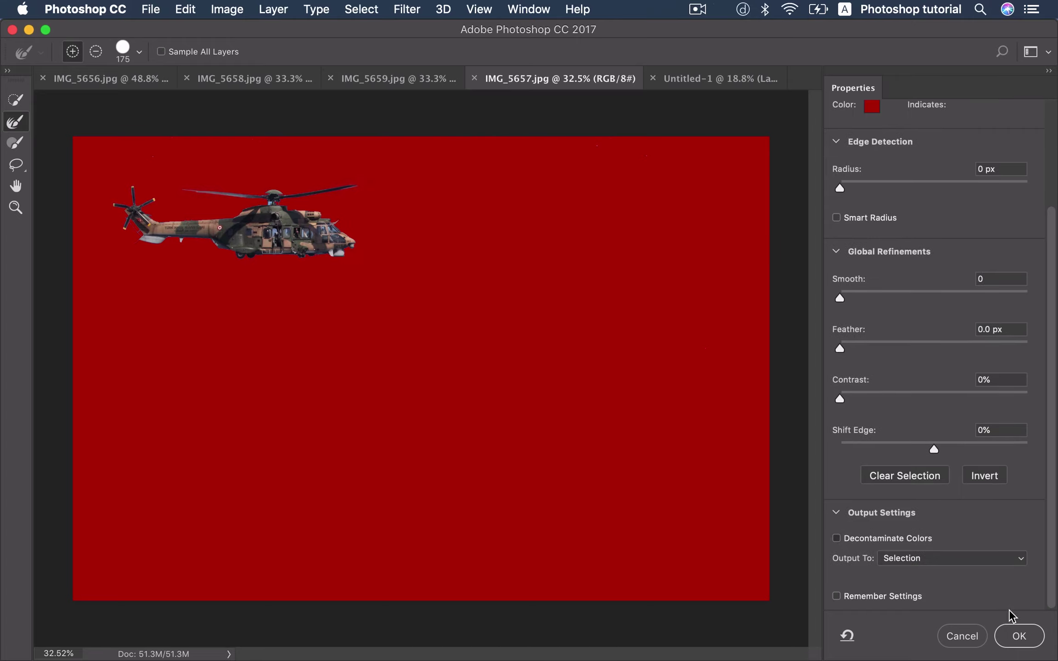
{"action": "left_click", "coordinate": [1020, 637]}
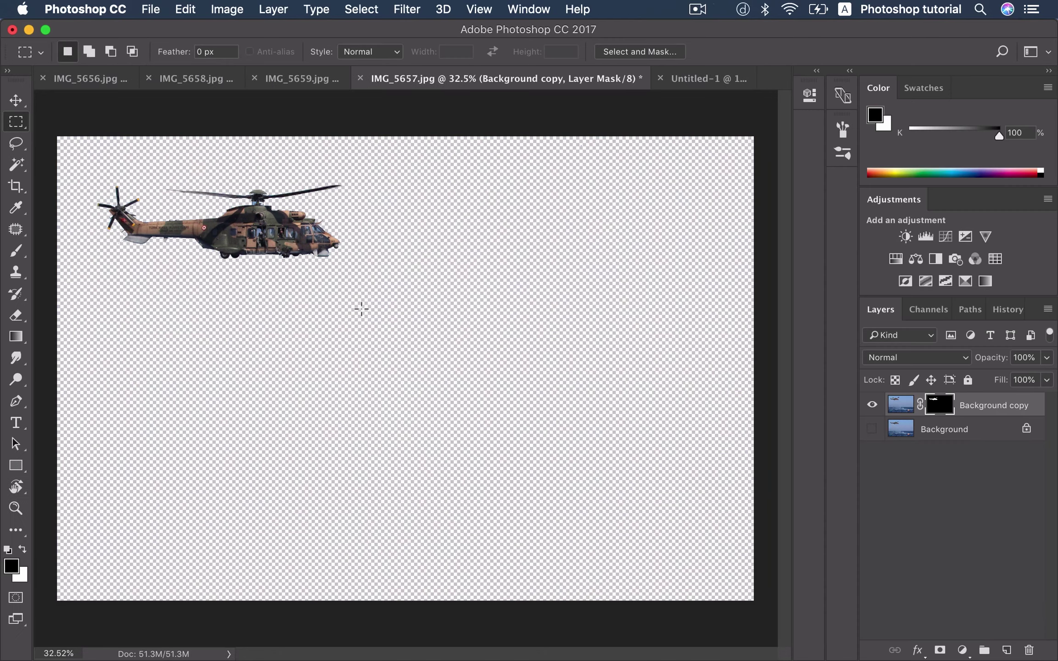
{"action": "key", "text": "v"}
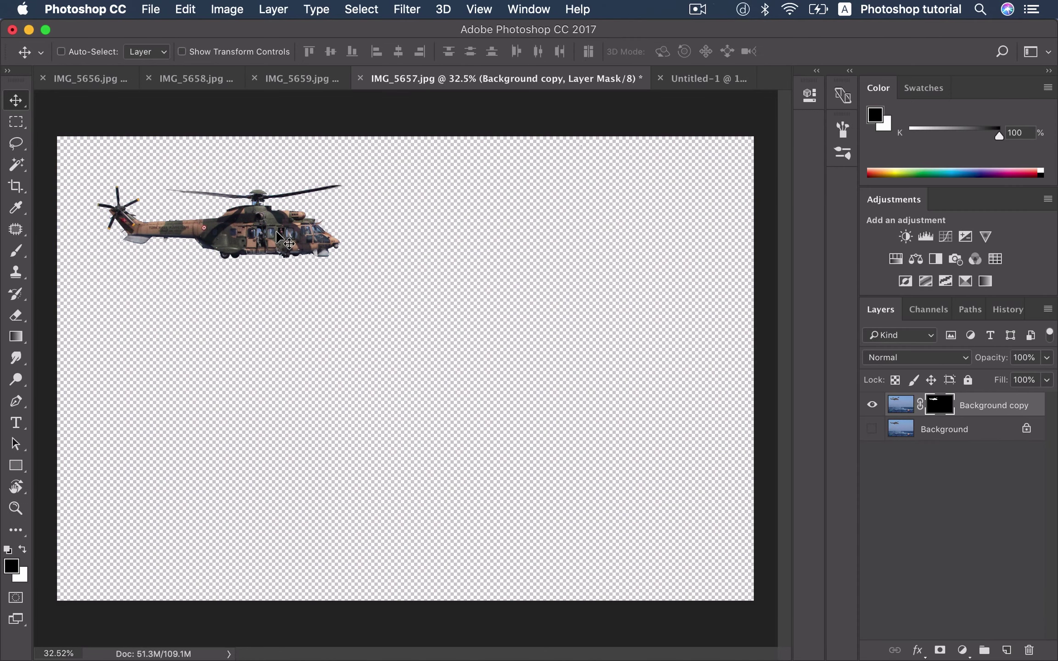
{"action": "left_click_drag", "start_coordinate": [588, 155], "coordinate": [565, 234]}
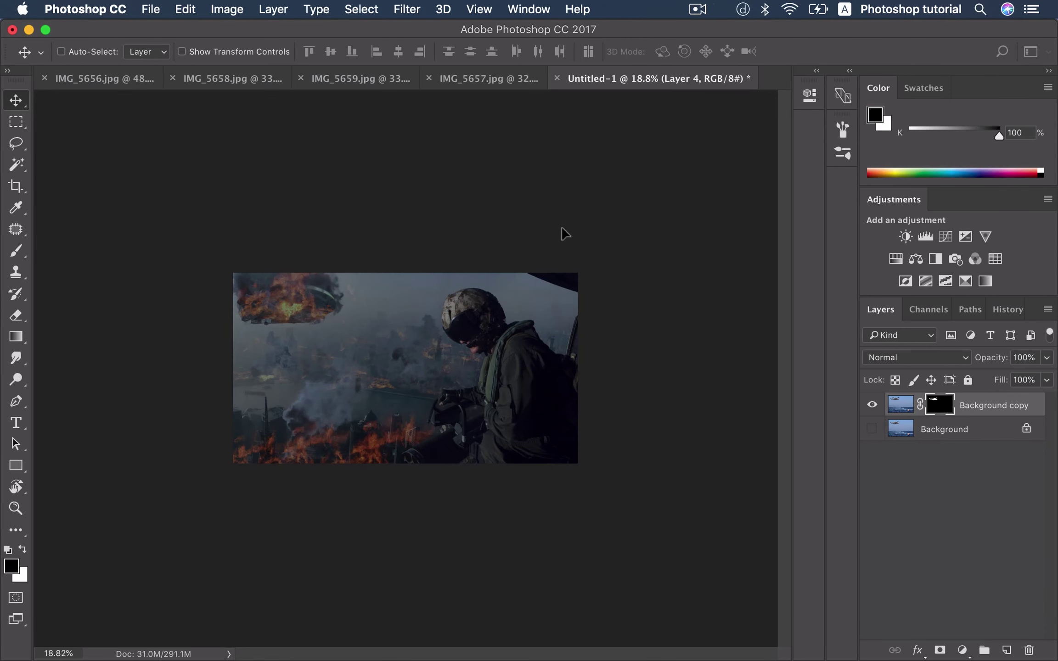
Step: Drop the helicopter into Untitled-1 and stack its layer above Layer 4
{"action": "left_click_drag", "start_coordinate": [522, 304], "coordinate": [523, 301]}
{"action": "left_click_drag", "start_coordinate": [973, 632], "coordinate": [997, 592]}
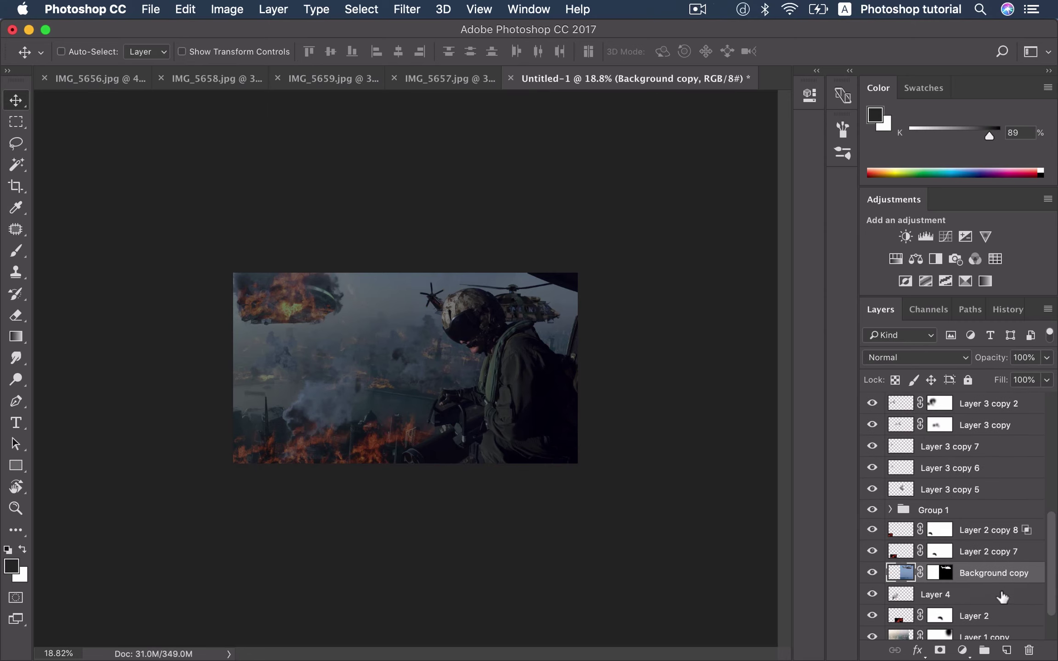
{"action": "scroll", "coordinate": [997, 592], "scroll_direction": "up", "scroll_amount": 1}
{"action": "scroll", "coordinate": [997, 592], "scroll_direction": "up", "scroll_amount": 2}
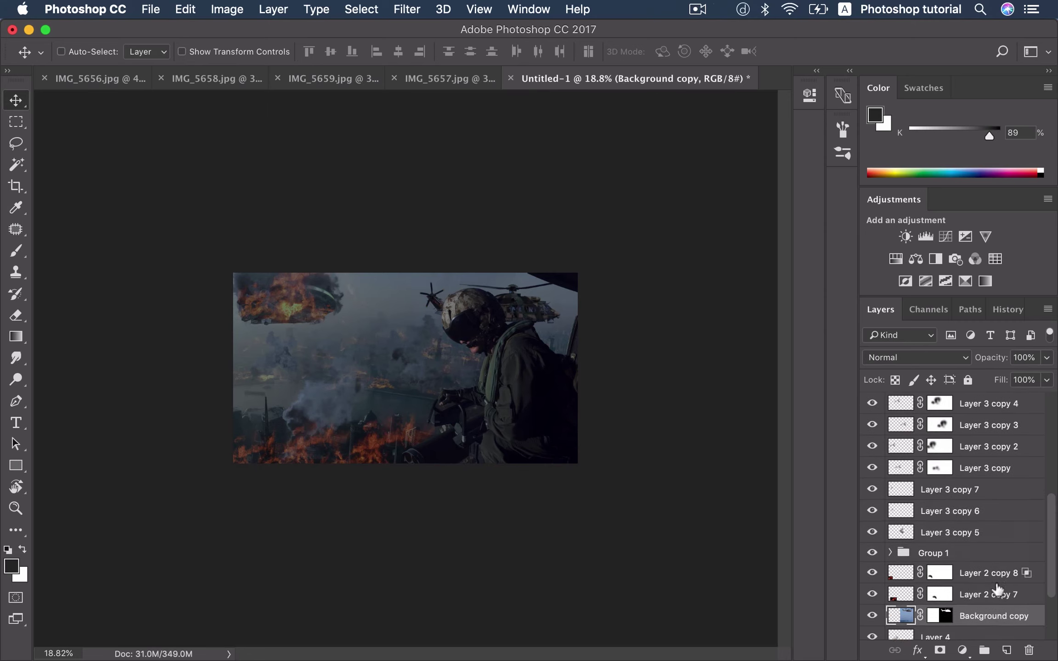
Step: Flip the helicopter horizontally and place it at the top right beside the soldier's helmet
{"action": "key", "text": "super+t"}
{"action": "right_click", "coordinate": [547, 295]}
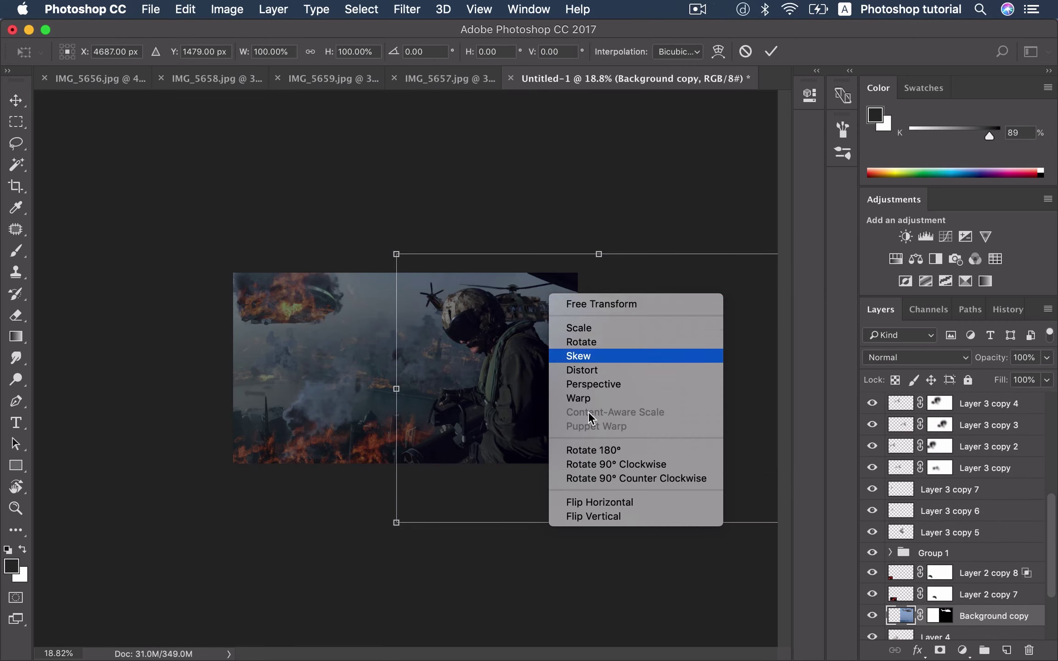
{"action": "left_click", "coordinate": [603, 506]}
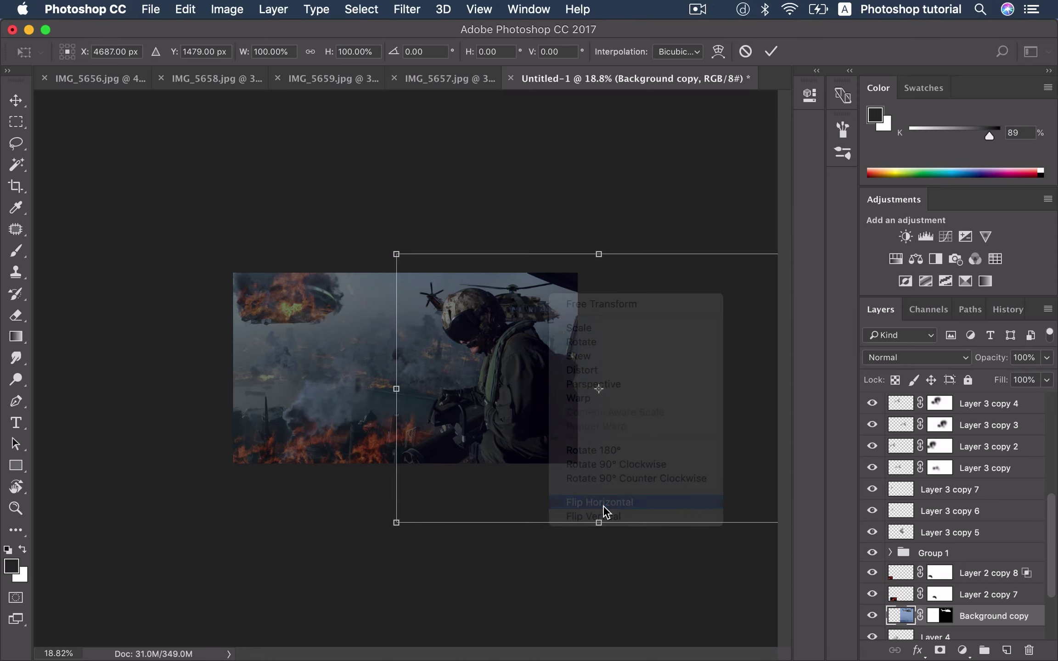
{"action": "mouse_move", "coordinate": [487, 428]}
{"action": "left_mouse_down"}
{"action": "mouse_move", "coordinate": [390, 425]}
{"action": "mouse_move", "coordinate": [437, 430]}
{"action": "left_mouse_up"}
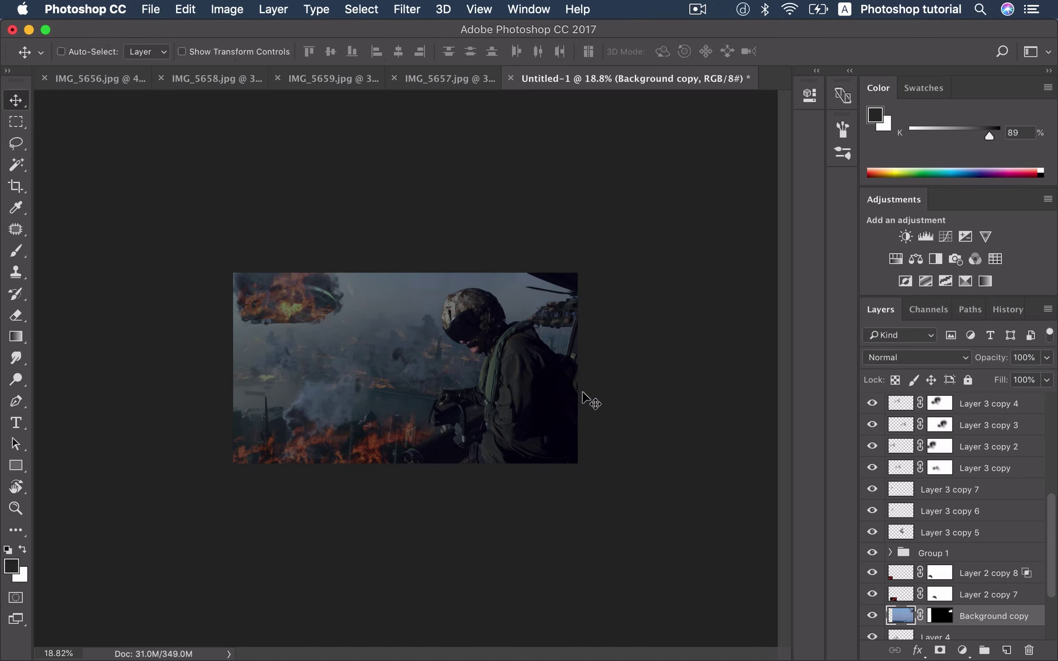
{"action": "mouse_move", "coordinate": [581, 398]}
{"action": "left_mouse_down"}
{"action": "mouse_move", "coordinate": [557, 393]}
{"action": "mouse_move", "coordinate": [560, 384]}
{"action": "left_mouse_up"}
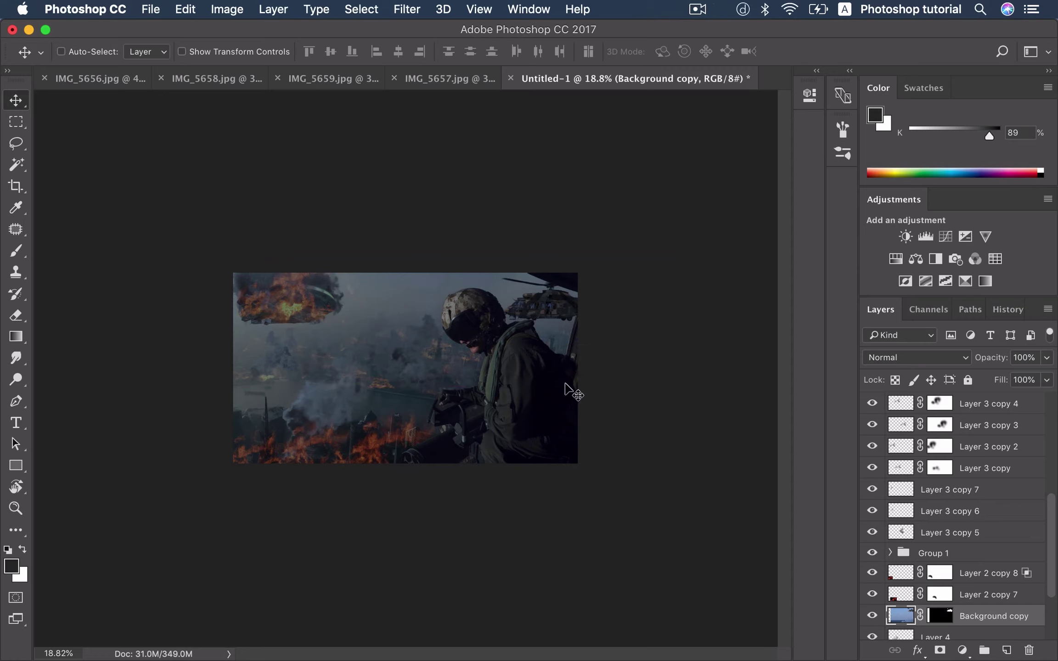
{"action": "scroll", "coordinate": [569, 349], "scroll_direction": "up", "scroll_amount": 1}
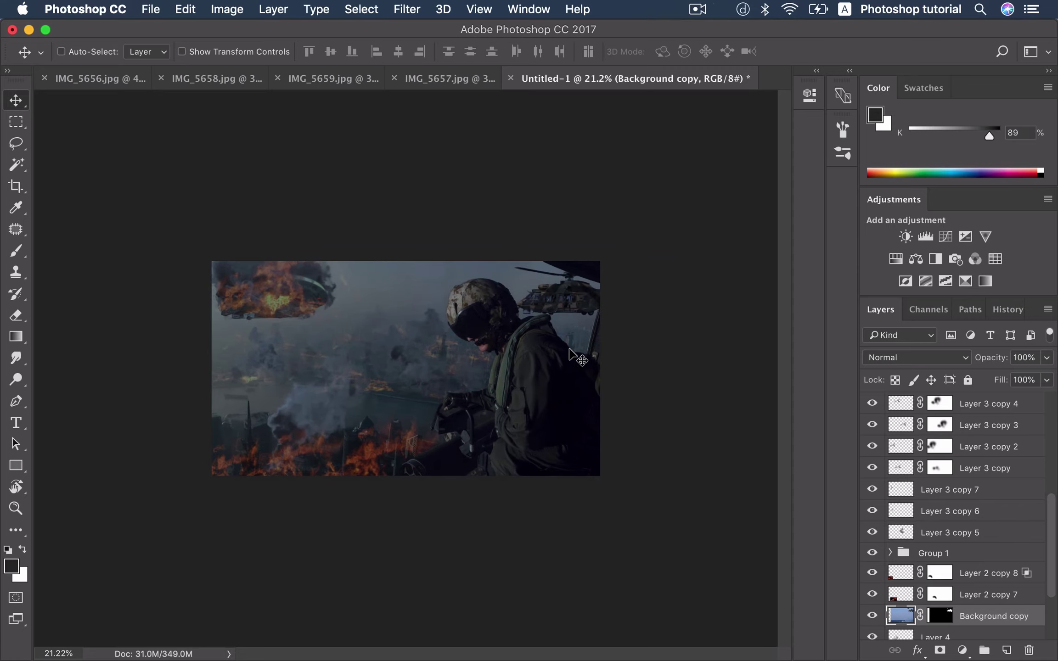
{"action": "scroll", "coordinate": [569, 349], "scroll_direction": "down", "scroll_amount": 1}
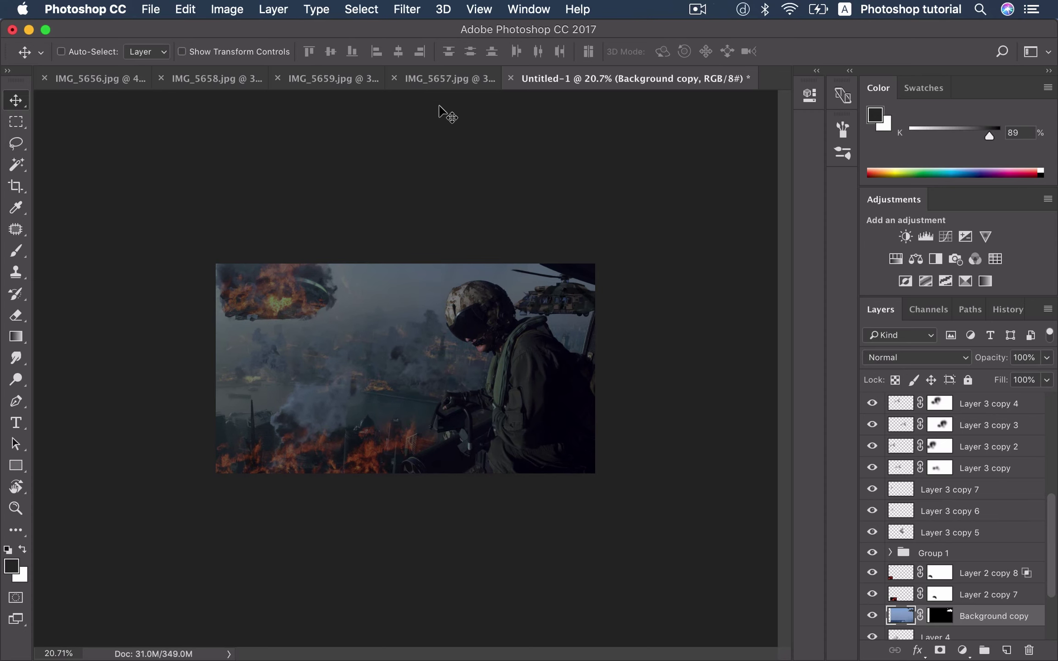
Step: Close IMG_5657.jpg and IMG_5659.jpg without saving
{"action": "left_click", "coordinate": [436, 81]}
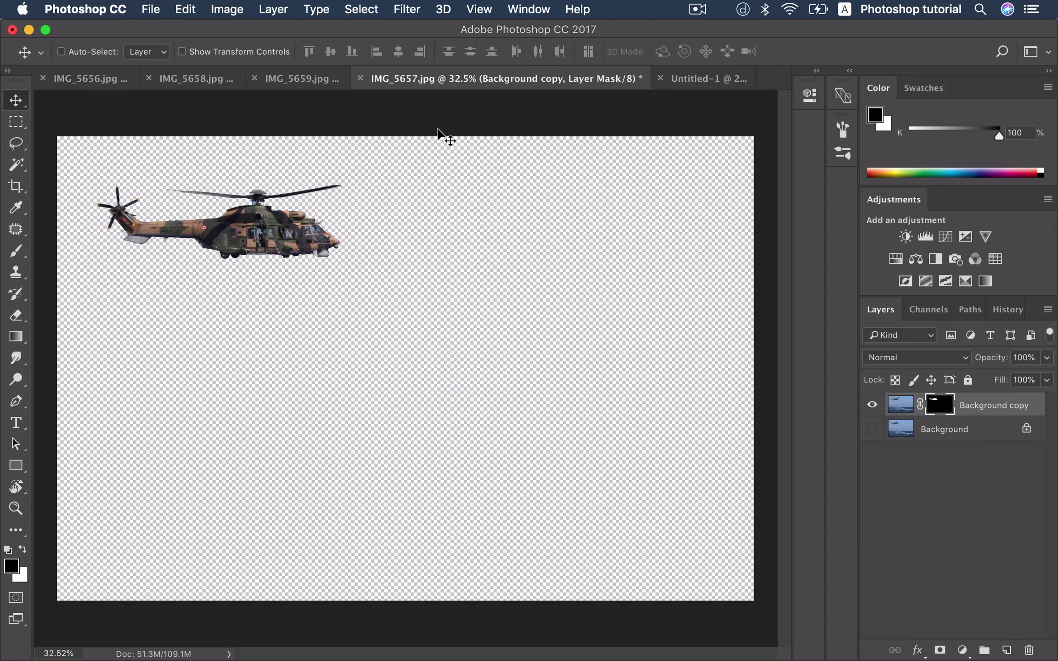
{"action": "left_click", "coordinate": [360, 77]}
{"action": "left_click", "coordinate": [453, 246]}
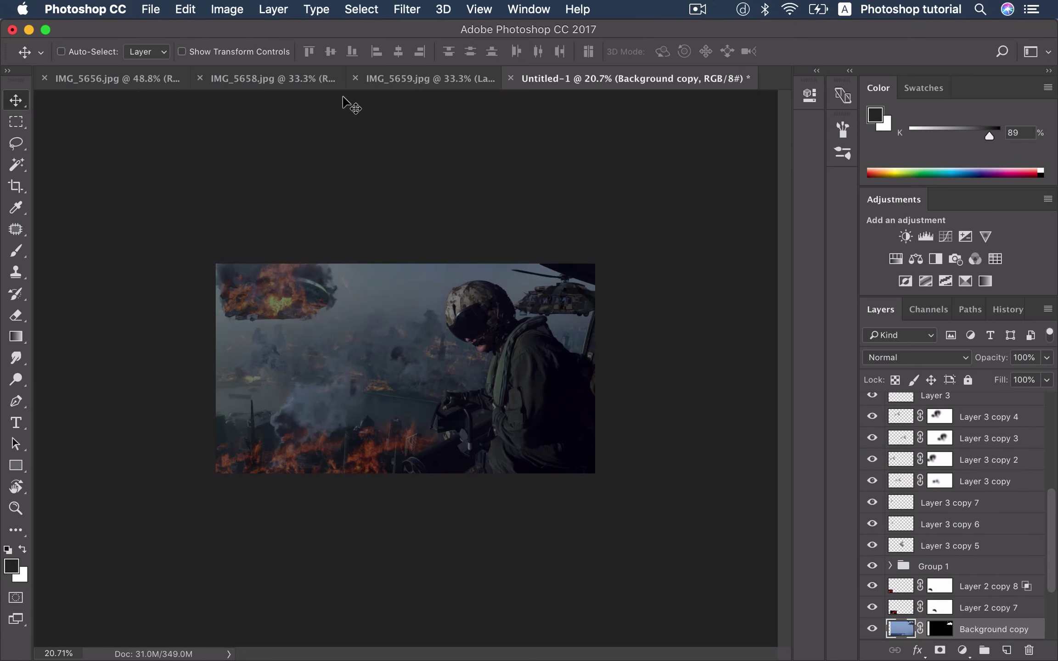
{"action": "left_click", "coordinate": [395, 81]}
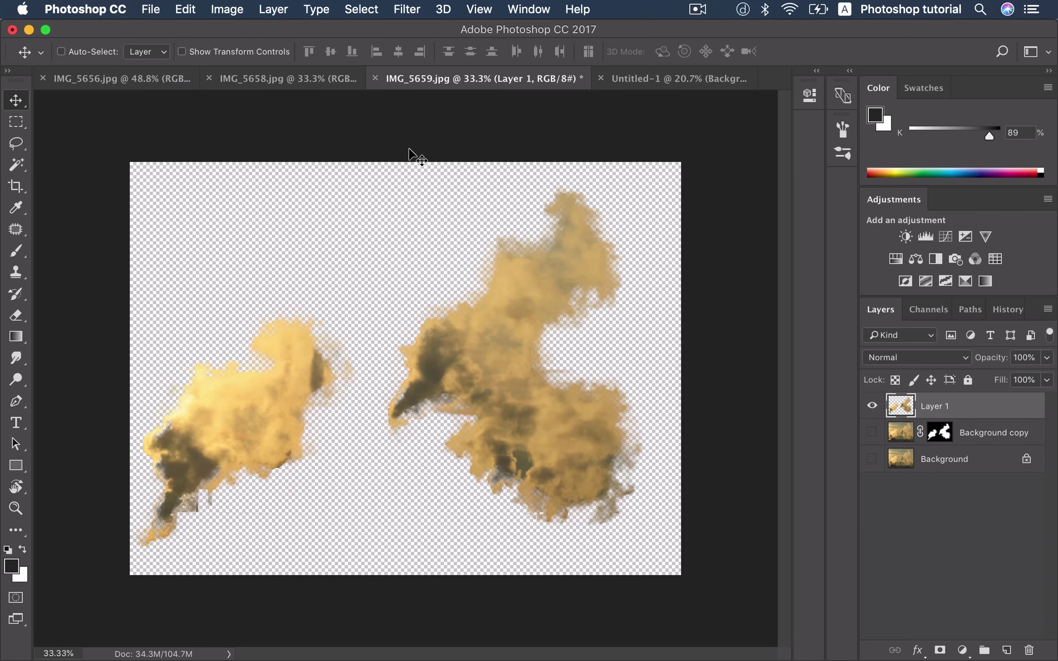
{"action": "left_click", "coordinate": [378, 78]}
{"action": "left_click", "coordinate": [444, 245]}
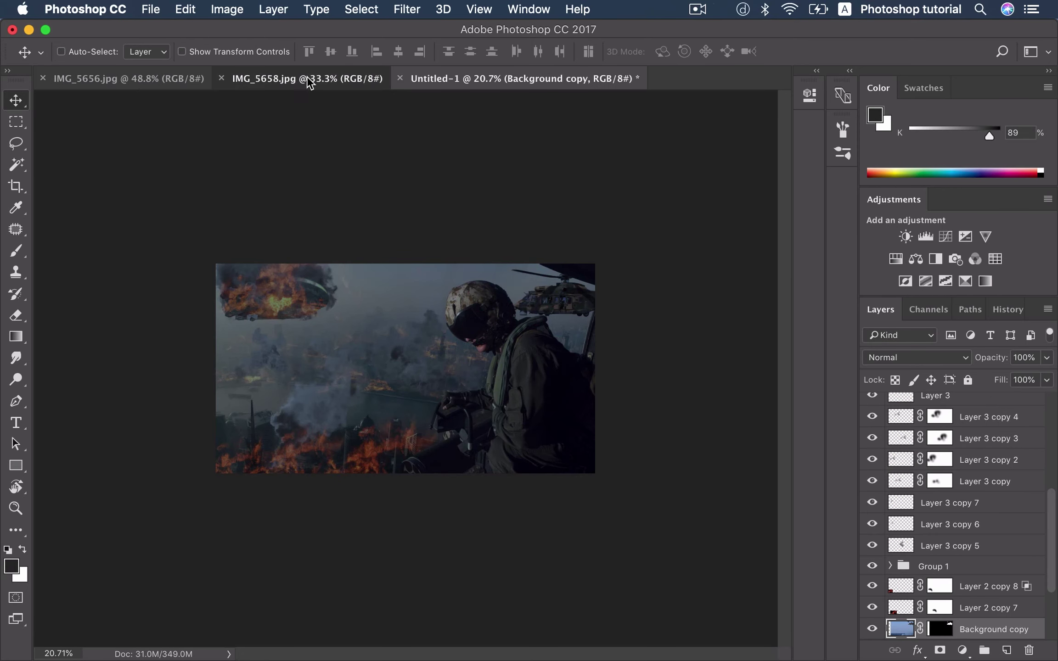
Step: In IMG_5658.jpg, Magic Wand all the sky patches and invert to select the helicopters
{"action": "left_click", "coordinate": [307, 76]}
{"action": "key", "text": "w"}
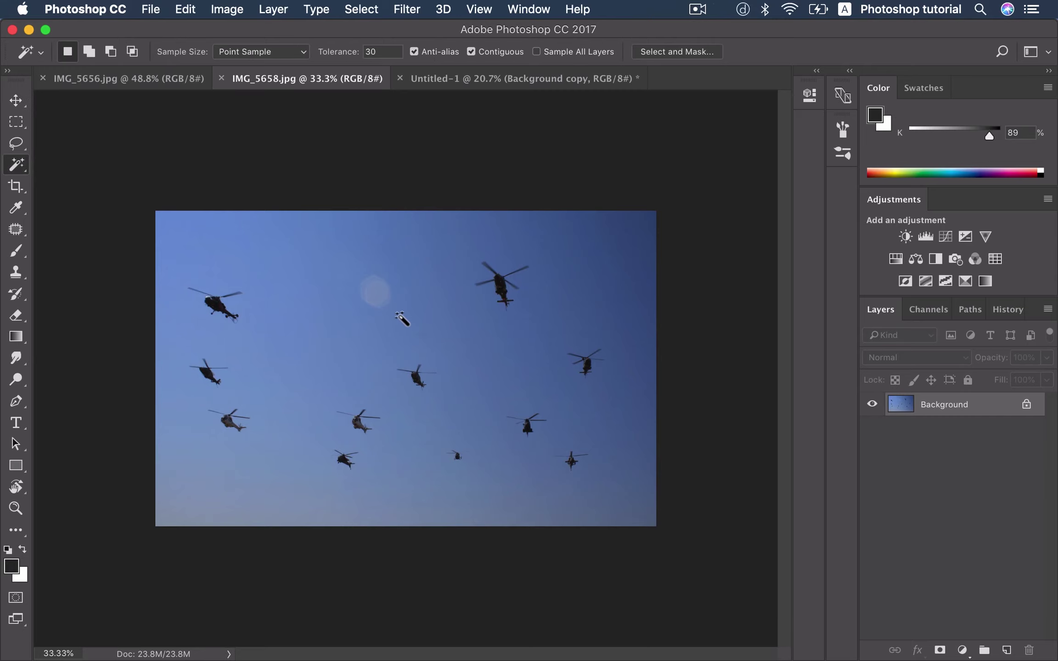
{"action": "left_click", "coordinate": [399, 316]}
{"action": "left_click", "coordinate": [534, 333], "text": "shift"}
{"action": "left_click", "coordinate": [598, 265], "text": "shift"}
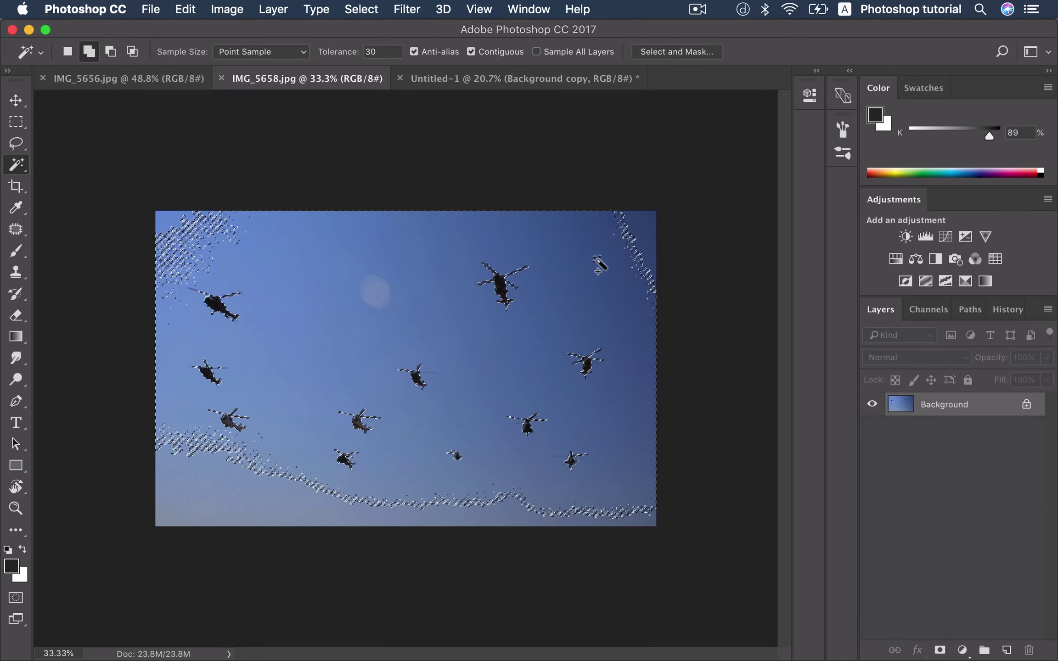
{"action": "left_click", "coordinate": [638, 257]}
{"action": "left_click", "coordinate": [188, 244]}
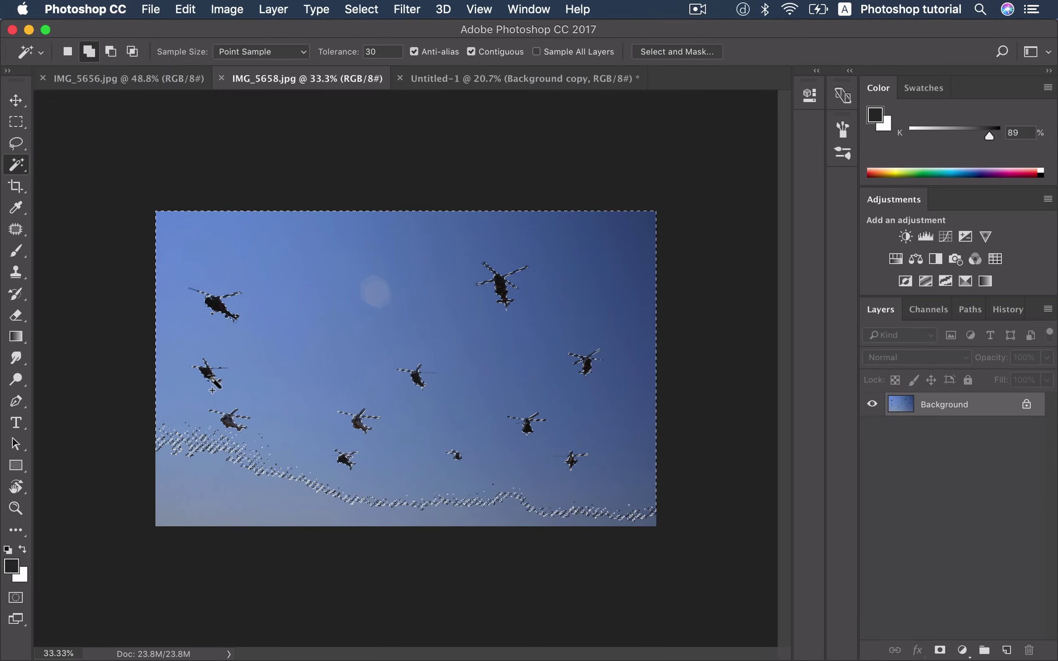
{"action": "left_click", "coordinate": [227, 466]}
{"action": "left_click", "coordinate": [560, 516]}
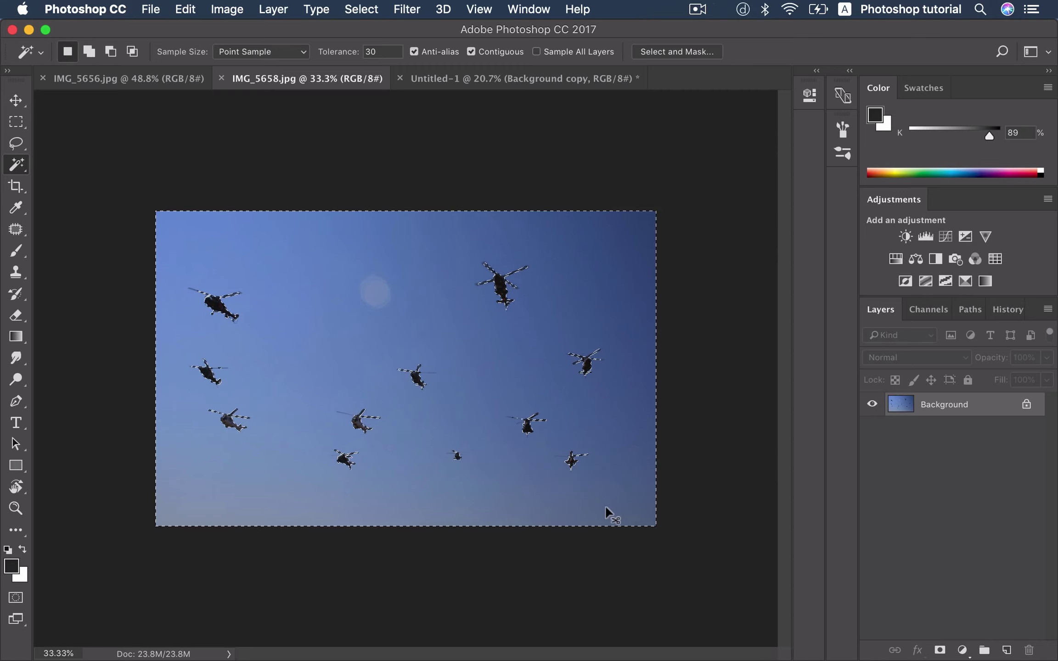
{"action": "key", "text": "super+shift+i"}
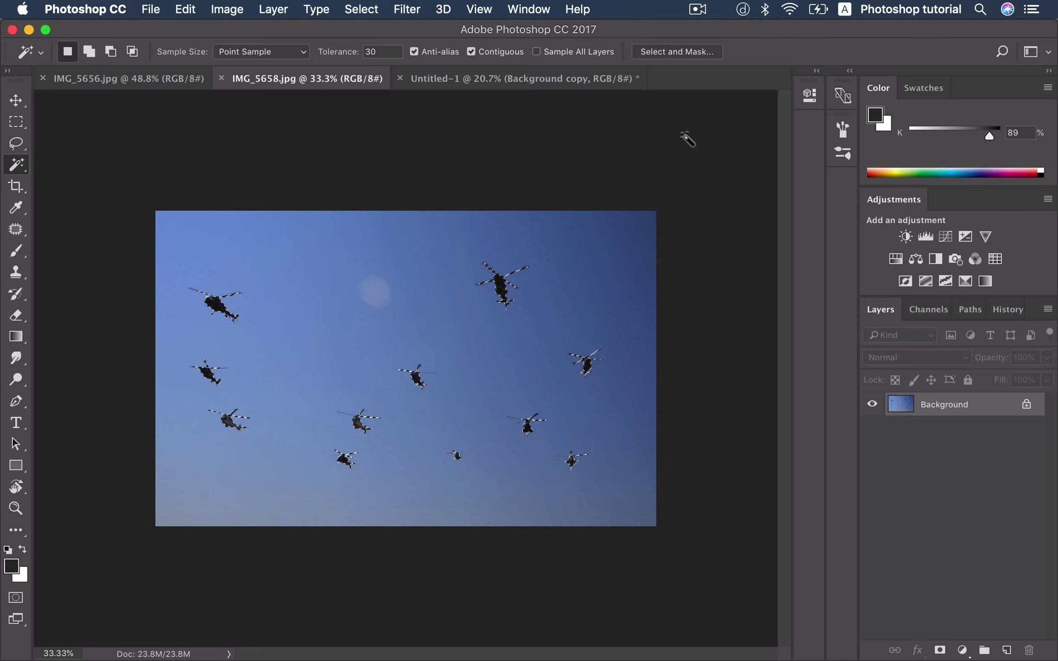
Step: Refine the swarm selection with an 11 px edge radius and Decontaminate Colors, outputting a new masked layer
{"action": "left_click", "coordinate": [651, 53]}
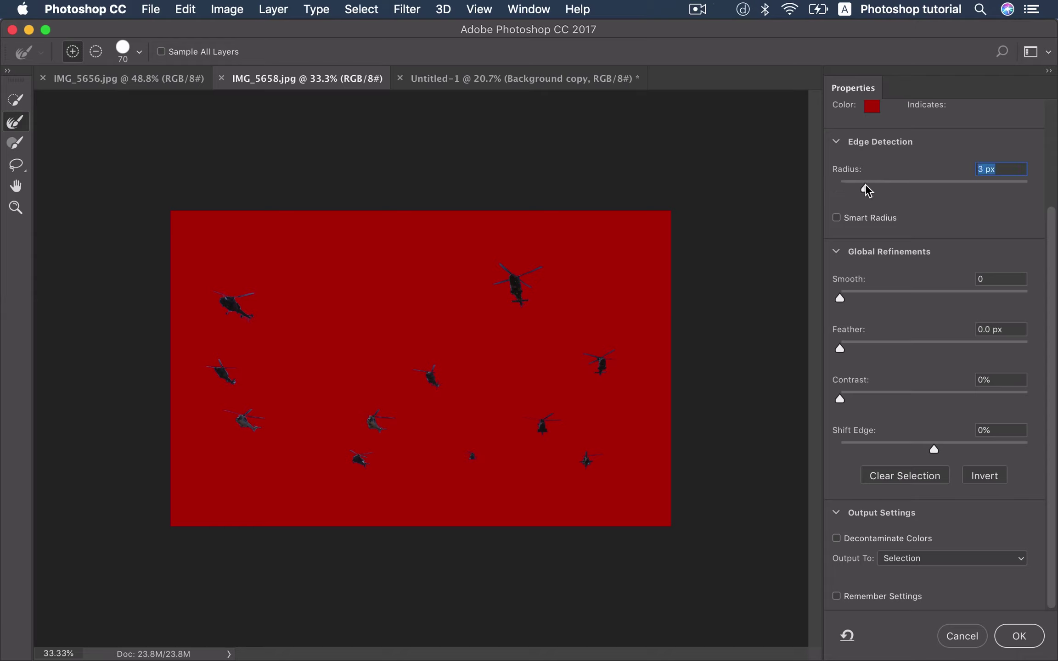
{"action": "left_click", "coordinate": [916, 183]}
{"action": "left_click", "coordinate": [837, 538]}
{"action": "left_click", "coordinate": [1018, 637]}
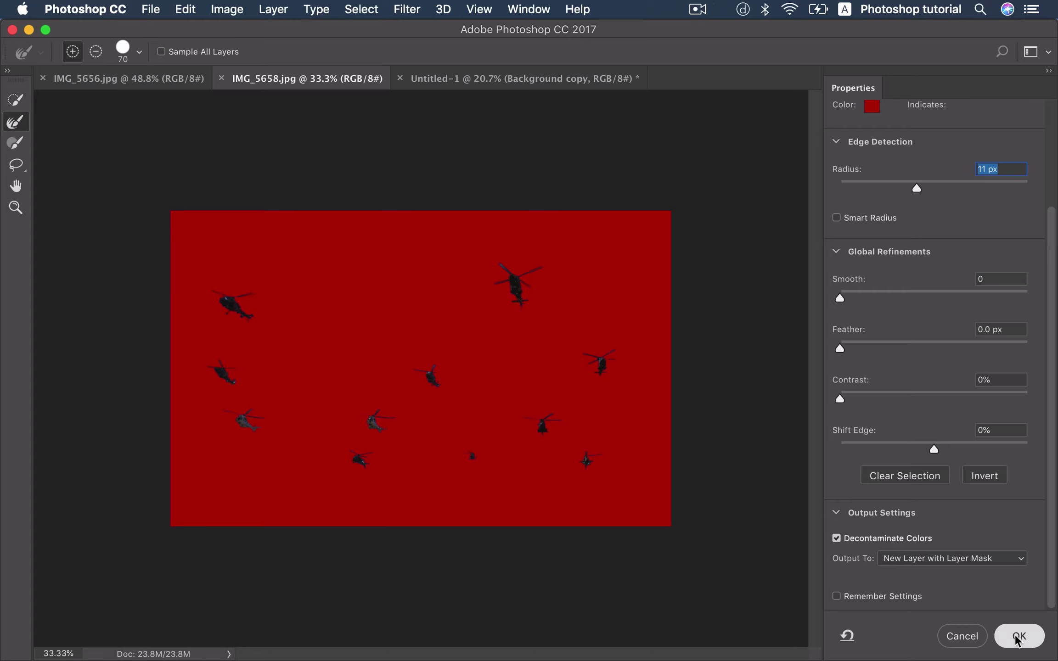
Step: Drag the cut-out helicopter swarm from IMG_5658.jpg into the Untitled-1 composite
{"action": "key", "text": "v"}
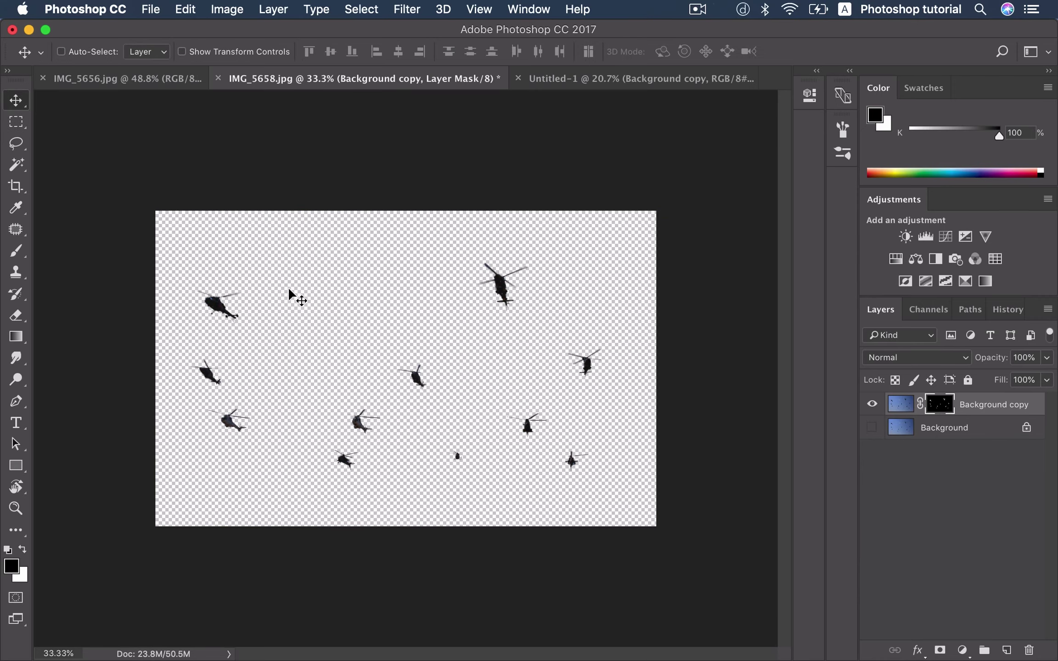
{"action": "left_click_drag", "start_coordinate": [237, 312], "coordinate": [621, 79]}
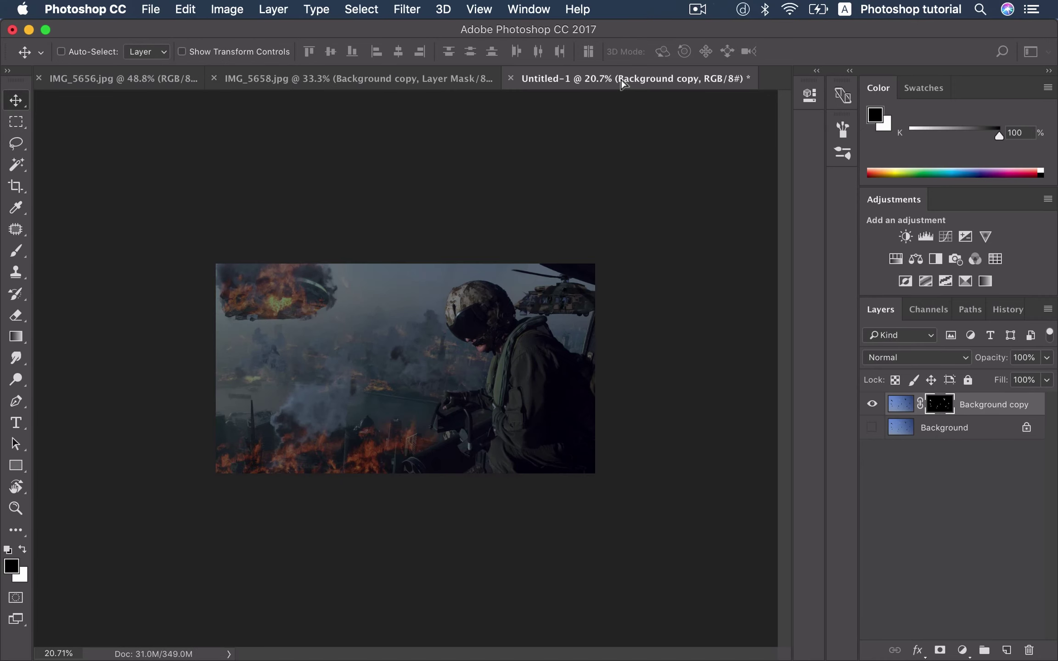
{"action": "left_click_drag", "start_coordinate": [481, 308], "coordinate": [510, 314]}
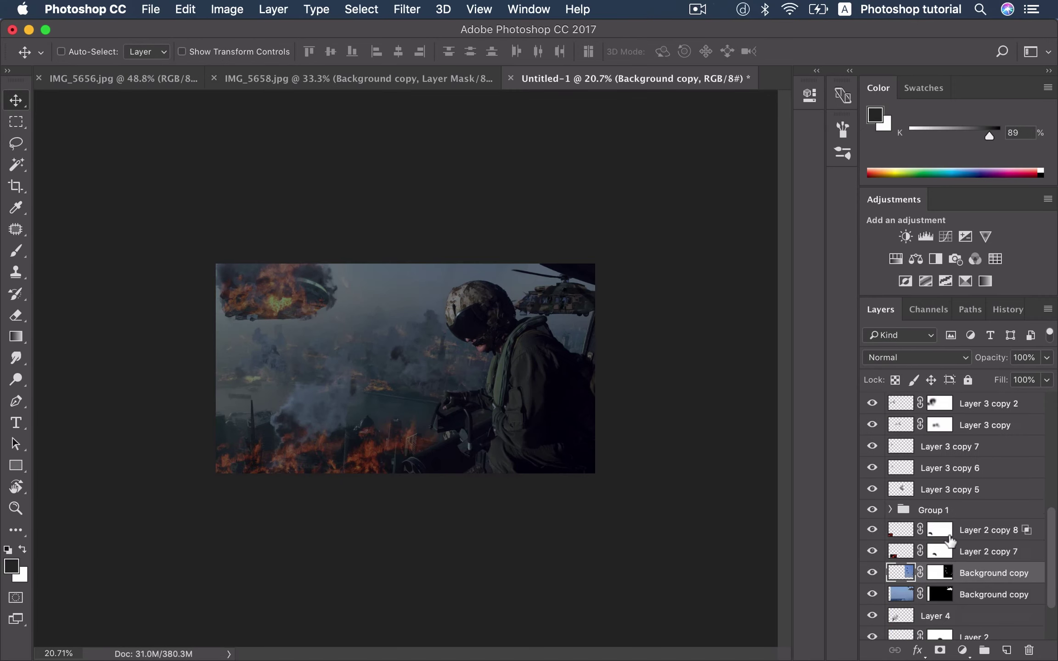
{"action": "left_click_drag", "start_coordinate": [977, 540], "coordinate": [976, 553]}
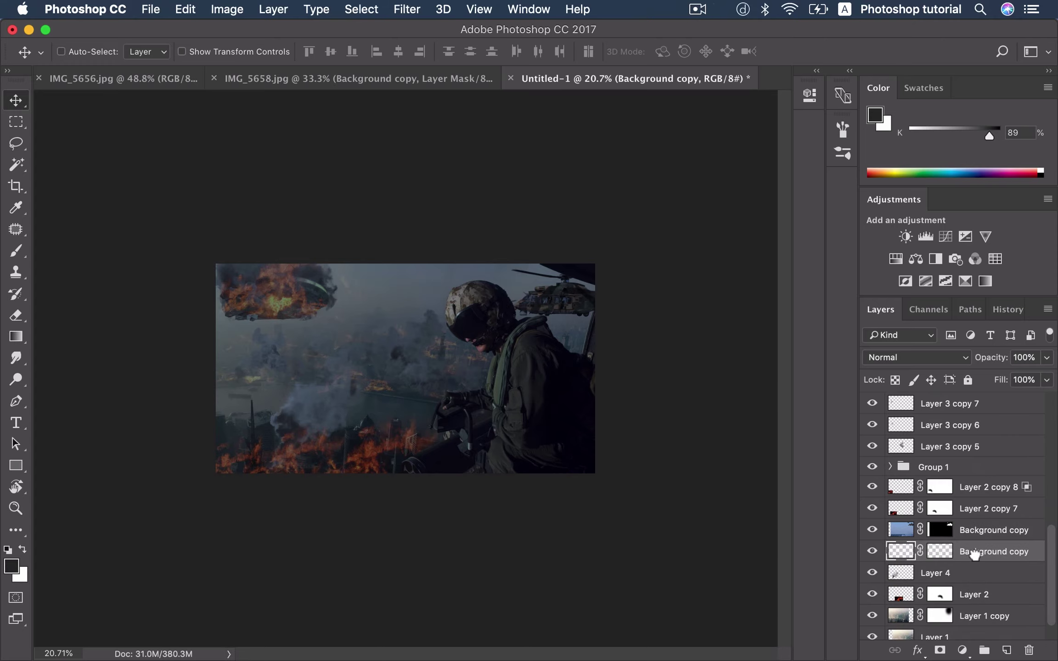
{"action": "mouse_move", "coordinate": [637, 385]}
{"action": "left_mouse_down"}
{"action": "mouse_move", "coordinate": [568, 382]}
{"action": "mouse_move", "coordinate": [545, 354]}
{"action": "left_mouse_up"}
Step: Move both Background copy layers up to sit just below Layer 2 copy 10
{"action": "left_click", "coordinate": [1006, 534], "text": "shift"}
{"action": "scroll", "coordinate": [1008, 551], "scroll_direction": "up", "scroll_amount": 1}
{"action": "scroll", "coordinate": [1012, 583], "scroll_direction": "up", "scroll_amount": 2}
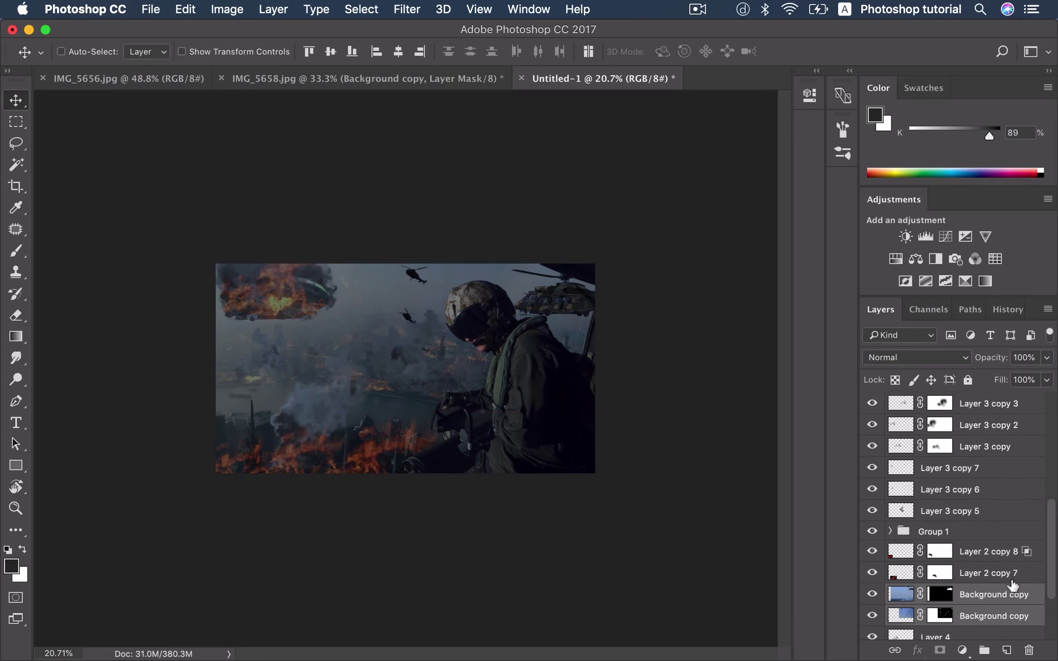
{"action": "left_click_drag", "start_coordinate": [1006, 596], "coordinate": [1009, 450]}
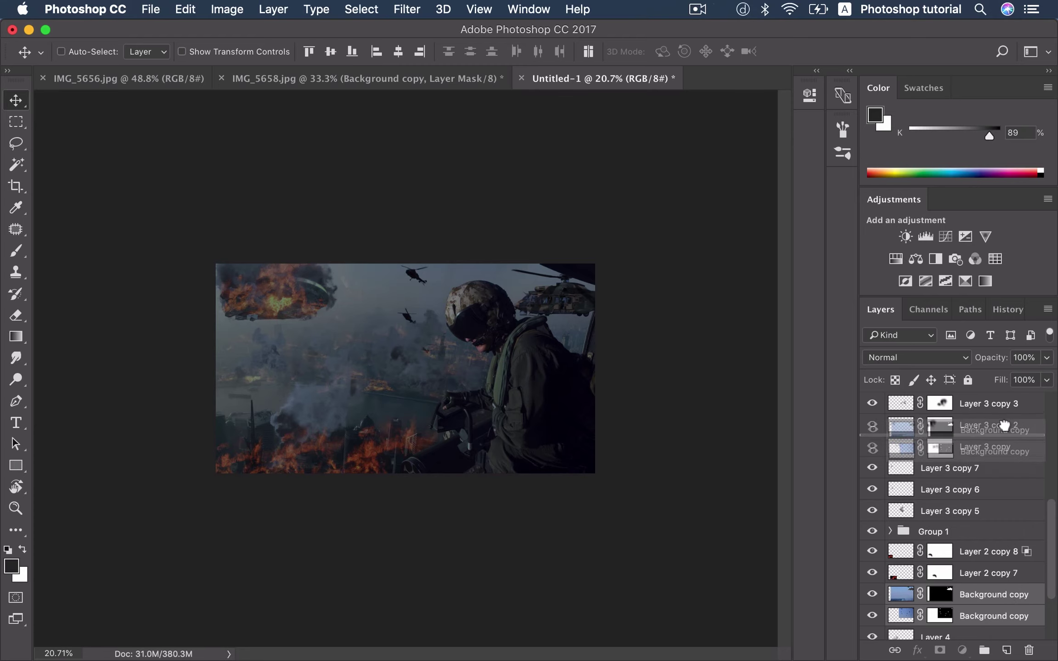
{"action": "scroll", "coordinate": [1011, 463], "scroll_direction": "up", "scroll_amount": 3}
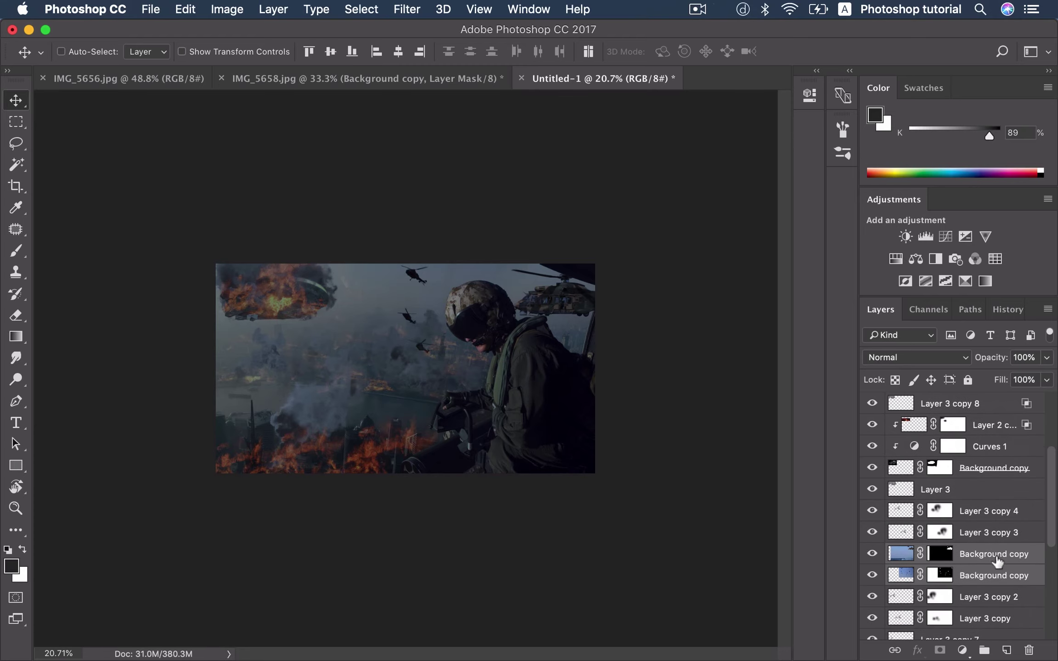
{"action": "scroll", "coordinate": [996, 559], "scroll_direction": "up", "scroll_amount": 1}
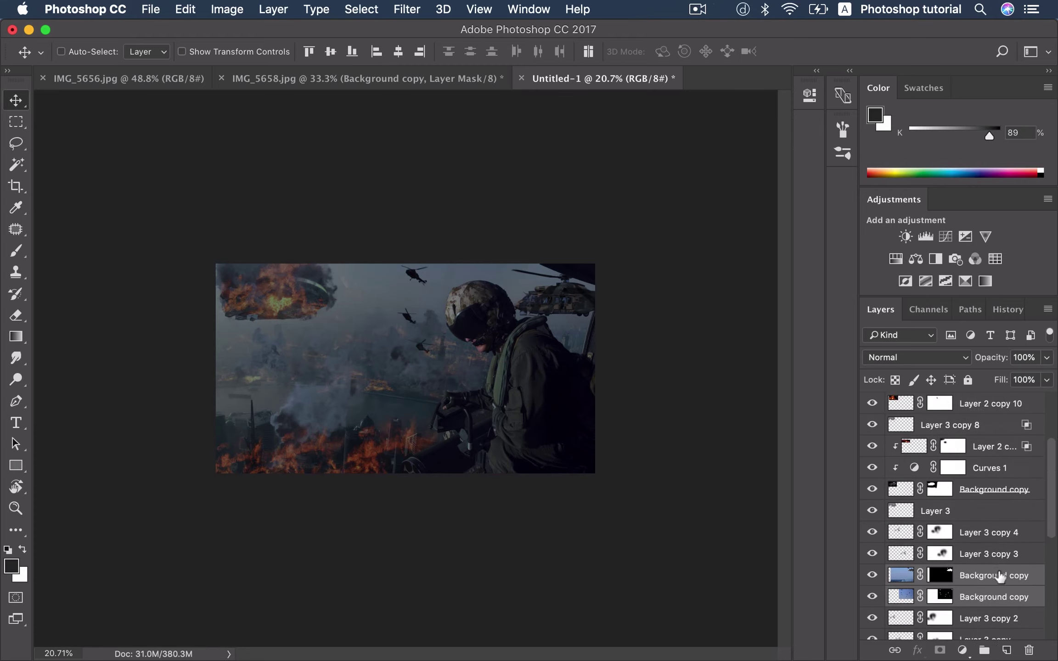
{"action": "left_click_drag", "start_coordinate": [1000, 576], "coordinate": [1005, 425]}
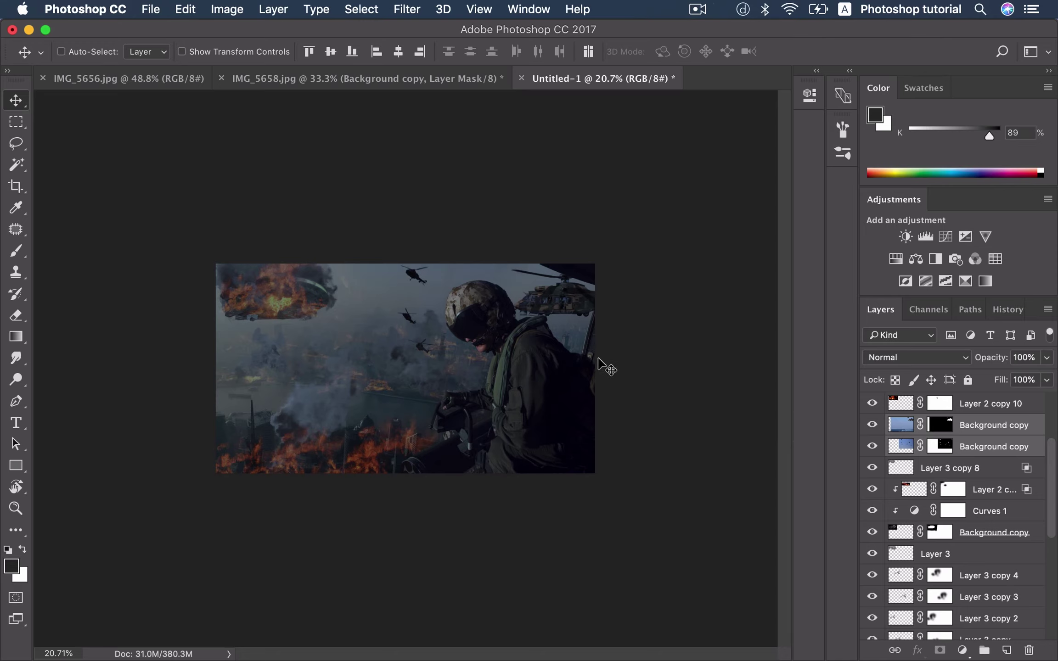
{"action": "left_click", "coordinate": [900, 446]}
Step: Move the helicopter swarm into the sky left of the soldier and scale it to about 97%
{"action": "left_click", "coordinate": [872, 446]}
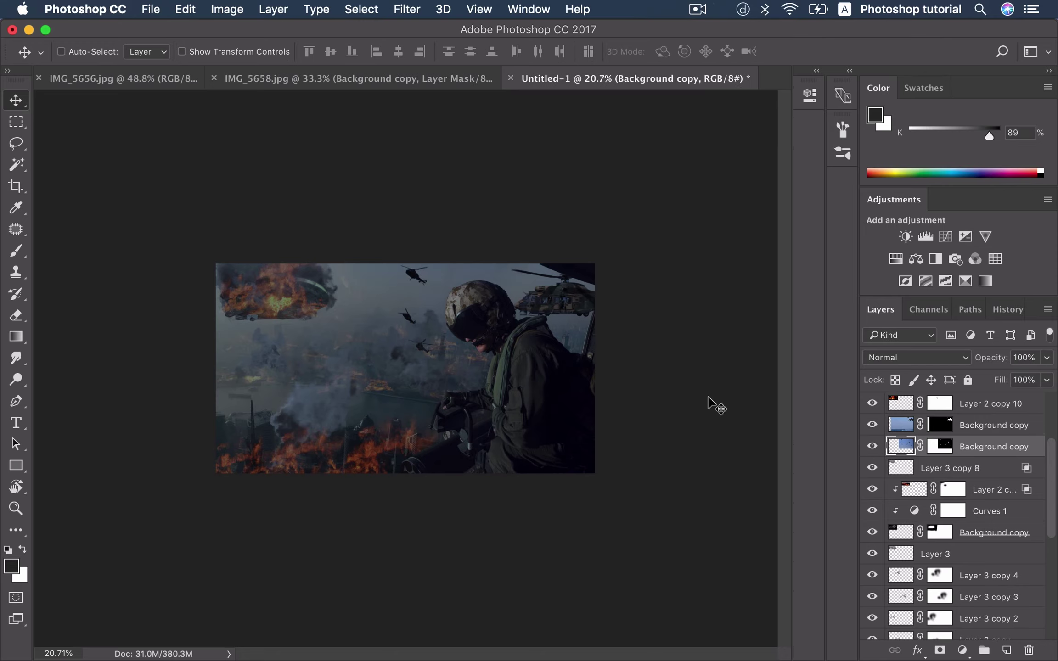
{"action": "left_click_drag", "start_coordinate": [709, 406], "coordinate": [602, 373]}
{"action": "key", "text": "ctrl+t"}
{"action": "left_click_drag", "start_coordinate": [650, 215], "coordinate": [609, 237]}
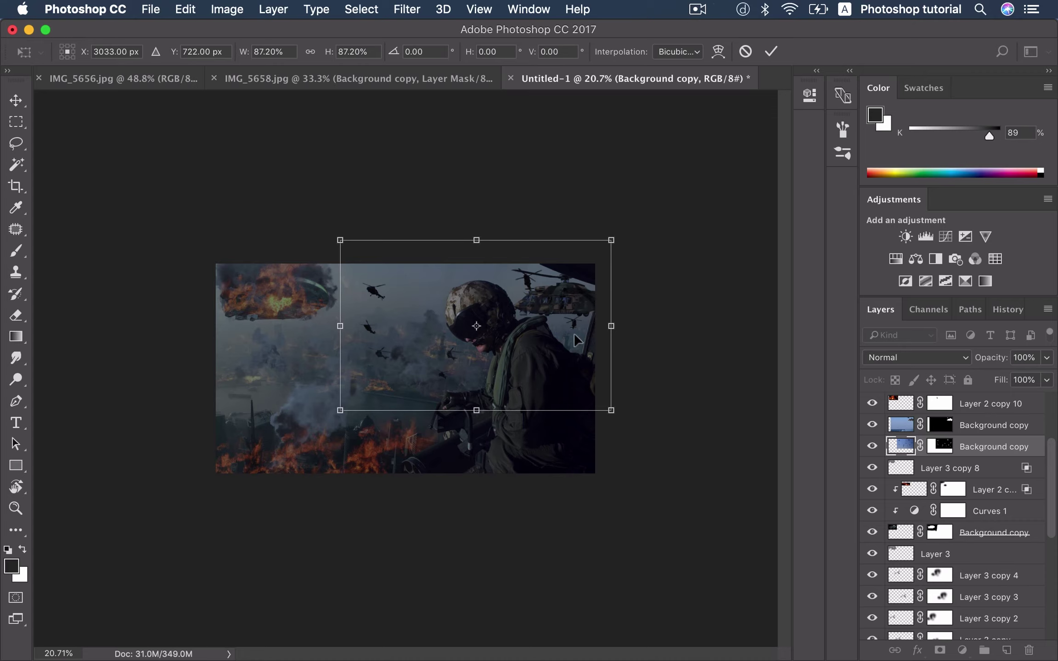
{"action": "mouse_move", "coordinate": [573, 333]}
{"action": "left_mouse_down"}
{"action": "mouse_move", "coordinate": [607, 327]}
{"action": "mouse_move", "coordinate": [603, 316]}
{"action": "left_mouse_up"}
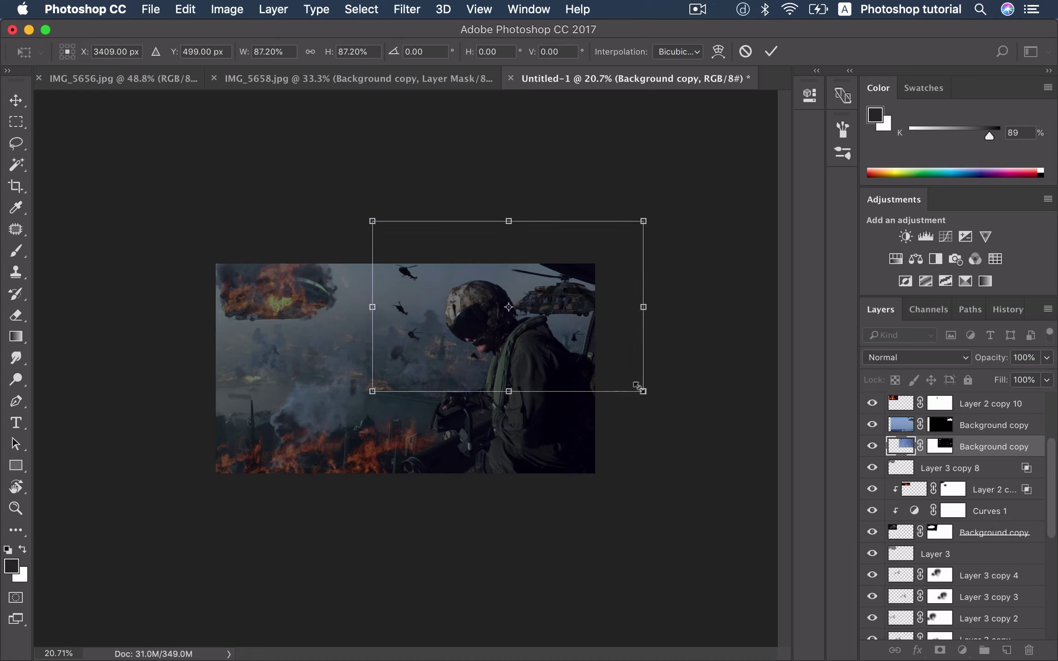
{"action": "left_click_drag", "start_coordinate": [641, 393], "coordinate": [675, 412]}
{"action": "mouse_move", "coordinate": [631, 373]}
{"action": "left_mouse_down"}
{"action": "mouse_move", "coordinate": [625, 357]}
{"action": "mouse_move", "coordinate": [613, 366]}
{"action": "left_mouse_up"}
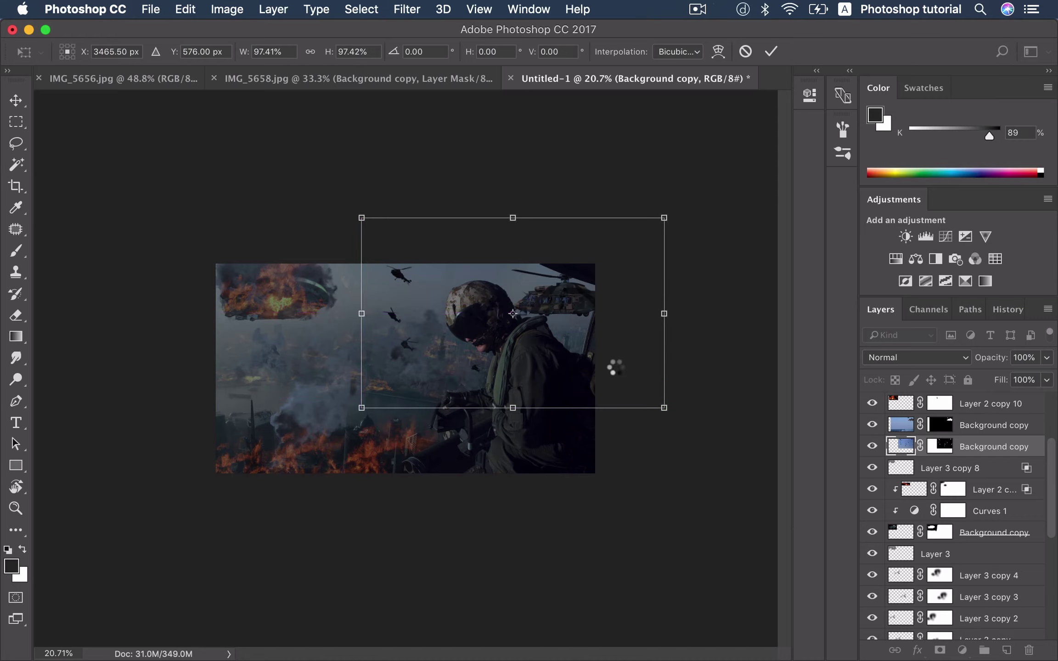
{"action": "key", "text": "Return"}
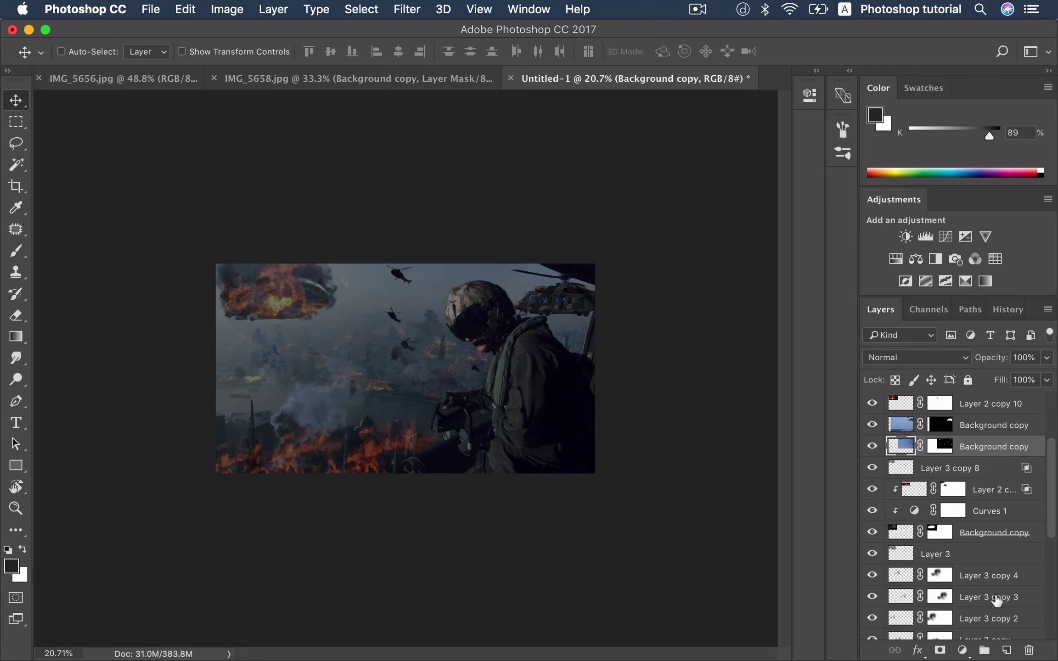
Step: Add a new layer clipped to the helicopter swarm and sample a smoky grey with an enlarged brush
{"action": "left_click", "coordinate": [1005, 650]}
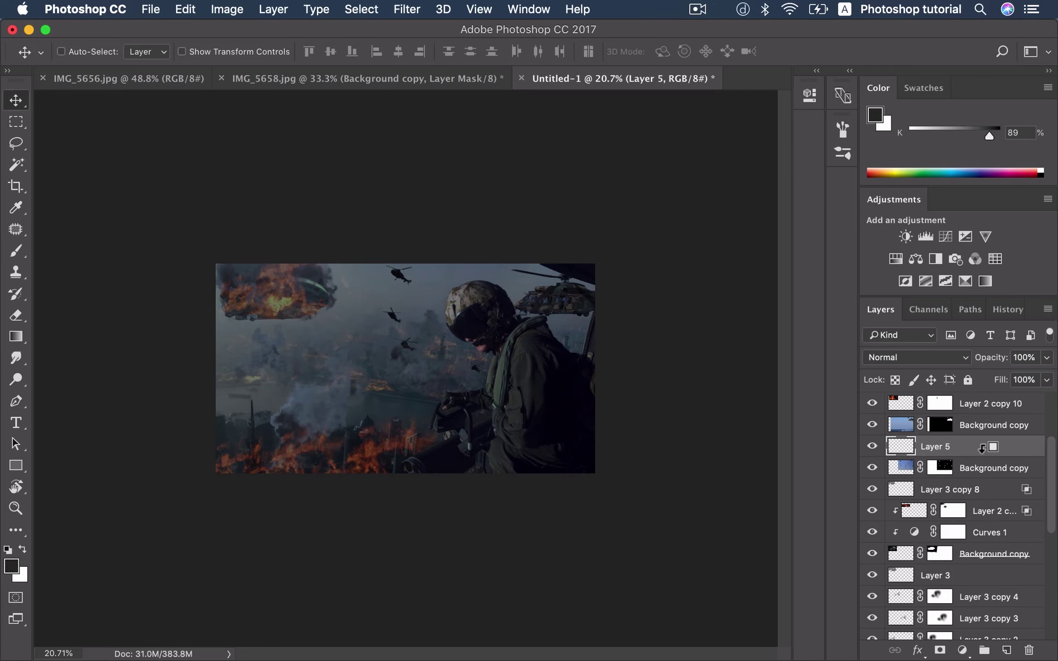
{"action": "left_click", "coordinate": [987, 456], "text": "alt"}
{"action": "key", "text": "b"}
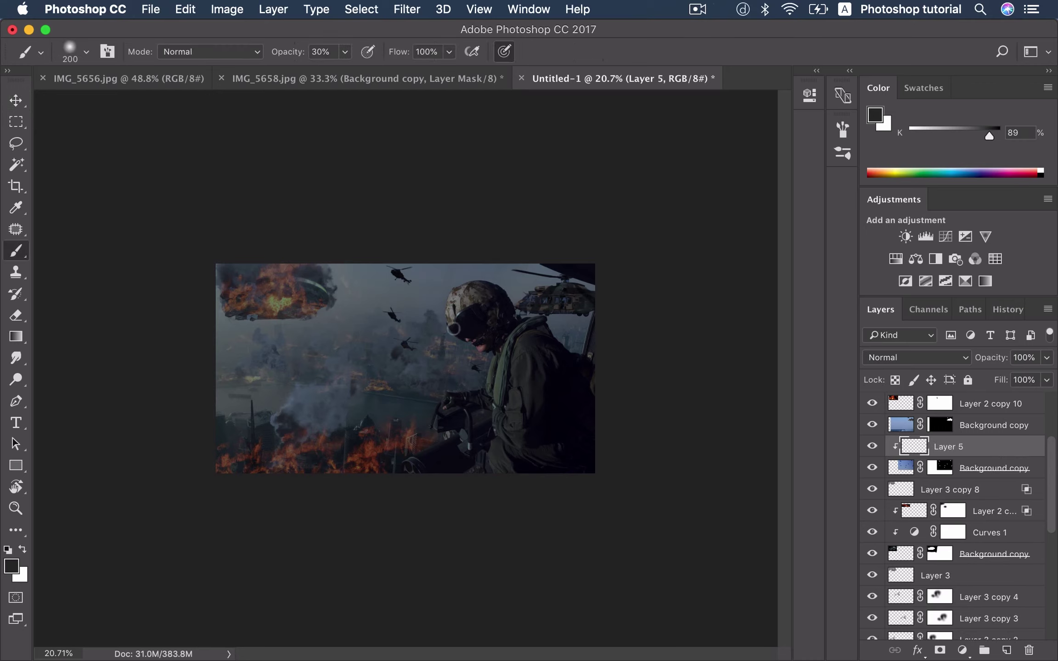
{"action": "left_click", "coordinate": [368, 298], "text": "alt"}
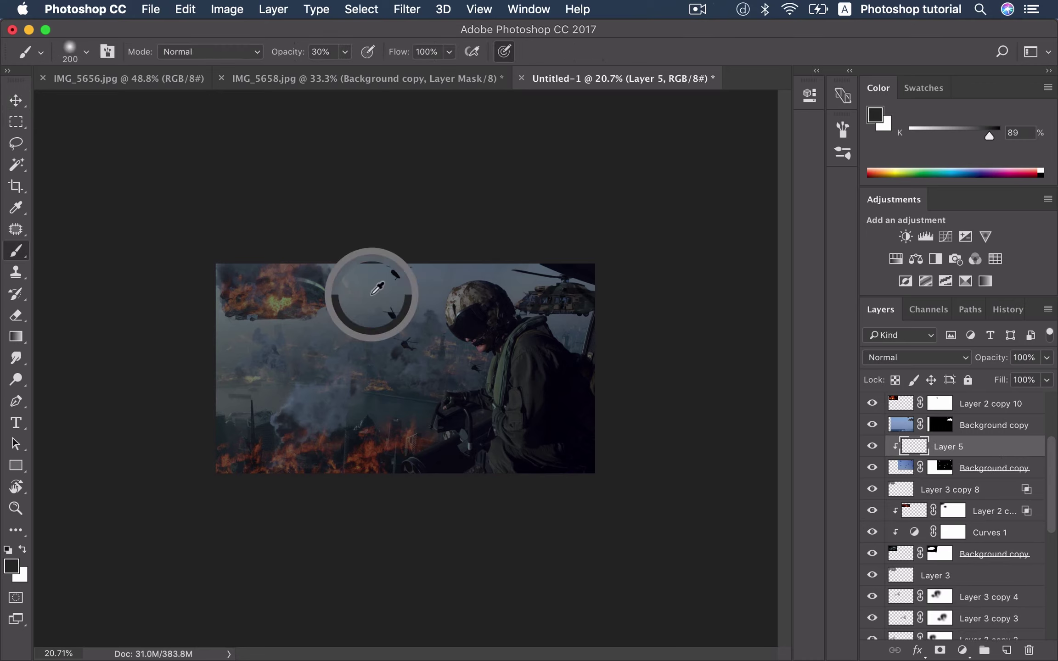
{"action": "key", "text": "bracketright"}
{"action": "key", "text": "bracketright"}
{"action": "key", "text": "bracketright"}
{"action": "key", "text": "bracketright"}
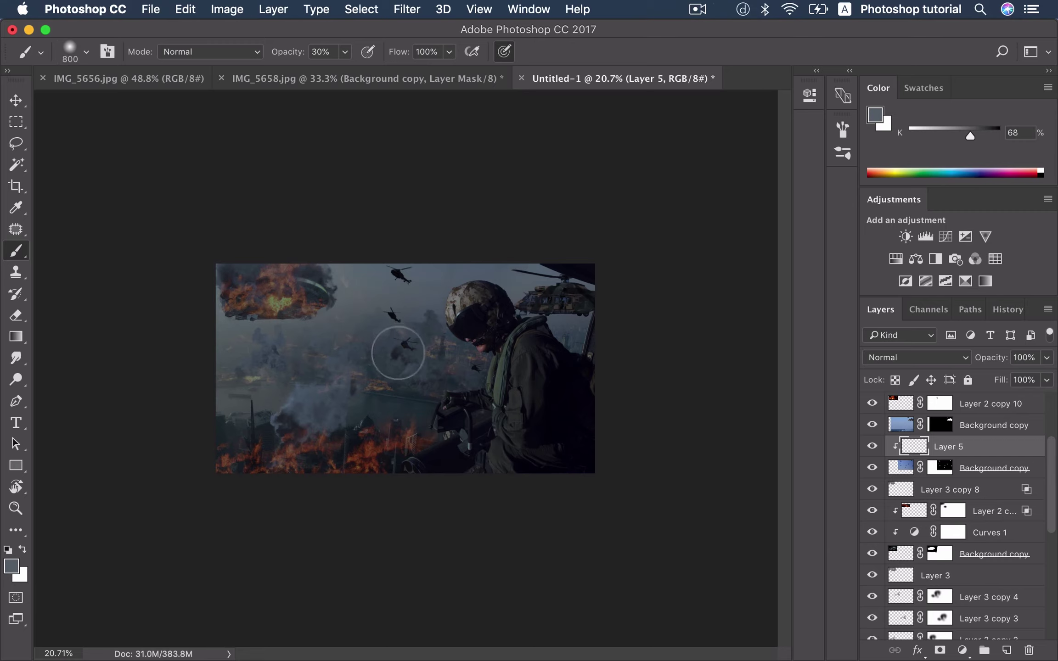
{"action": "key", "text": "bracketright"}
Step: Paint faint haze over the helicopters and set the brush opacity to 69%
{"action": "left_click_drag", "start_coordinate": [402, 351], "coordinate": [401, 346]}
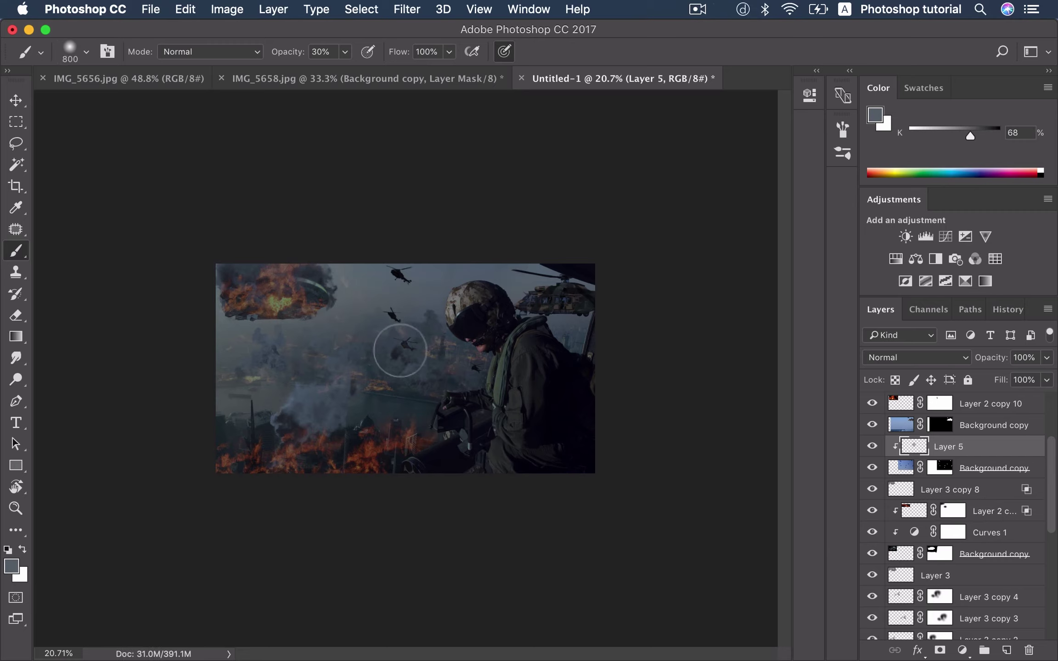
{"action": "key", "text": "bracketleft"}
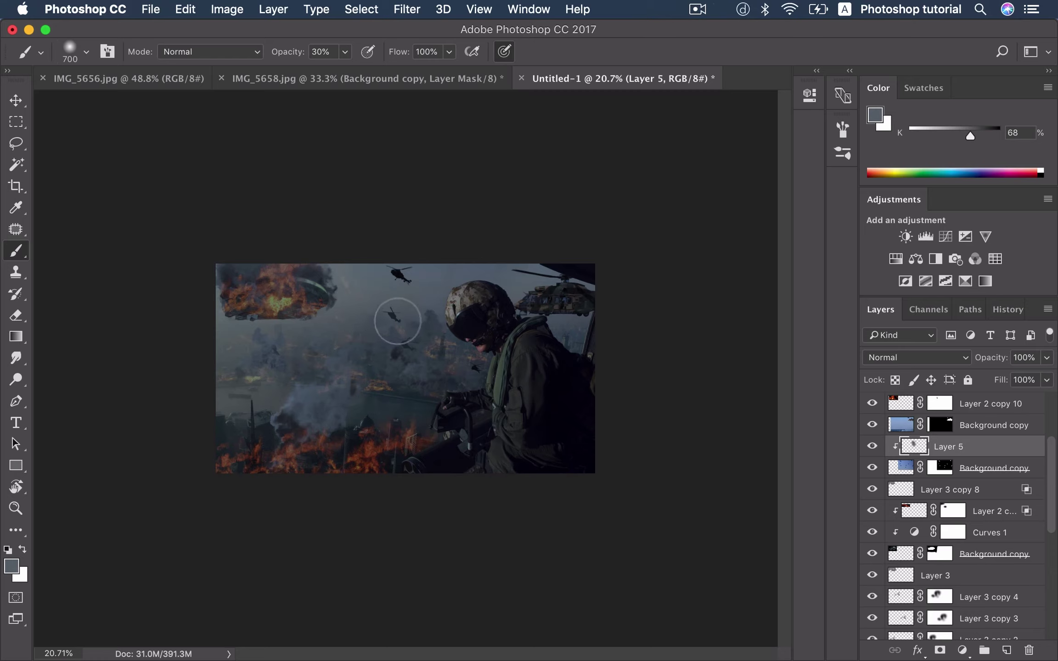
{"action": "left_click_drag", "start_coordinate": [396, 315], "coordinate": [401, 289]}
{"action": "key", "text": "bracketright"}
{"action": "key", "text": "bracketright"}
{"action": "key", "text": "bracketright"}
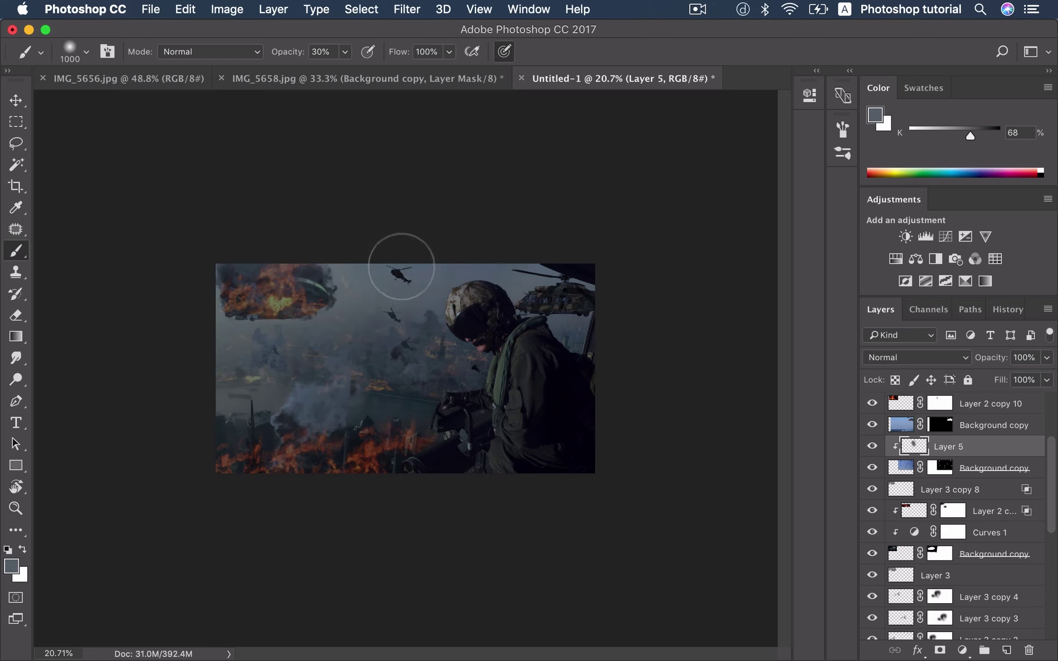
{"action": "left_click", "coordinate": [321, 51]}
{"action": "type", "text": "49"}
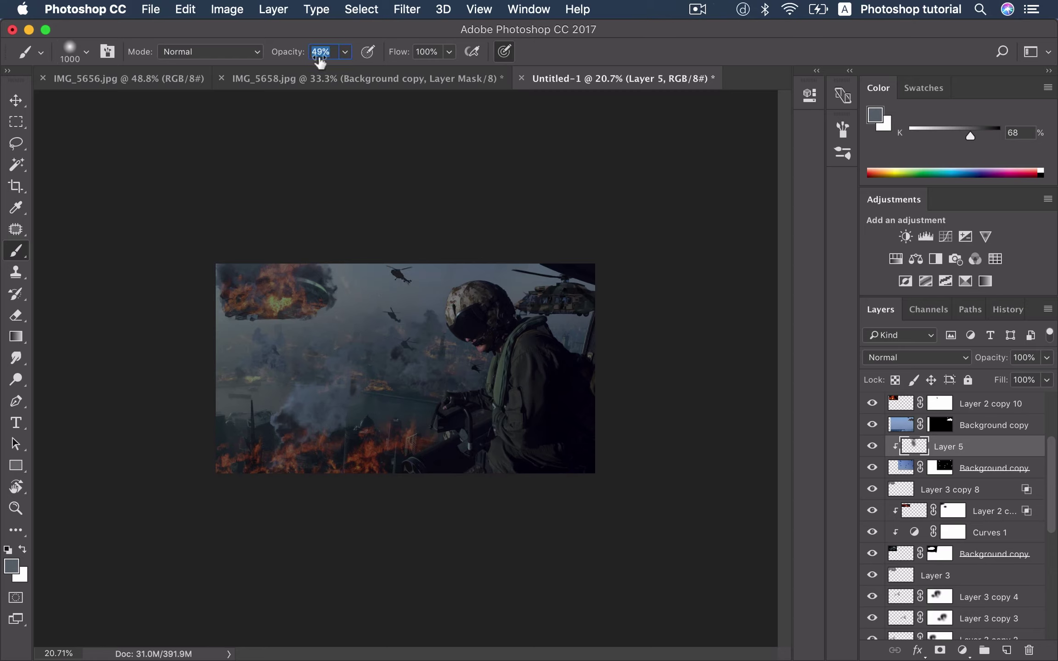
{"action": "type", "text": "69"}
{"action": "key", "text": "Return"}
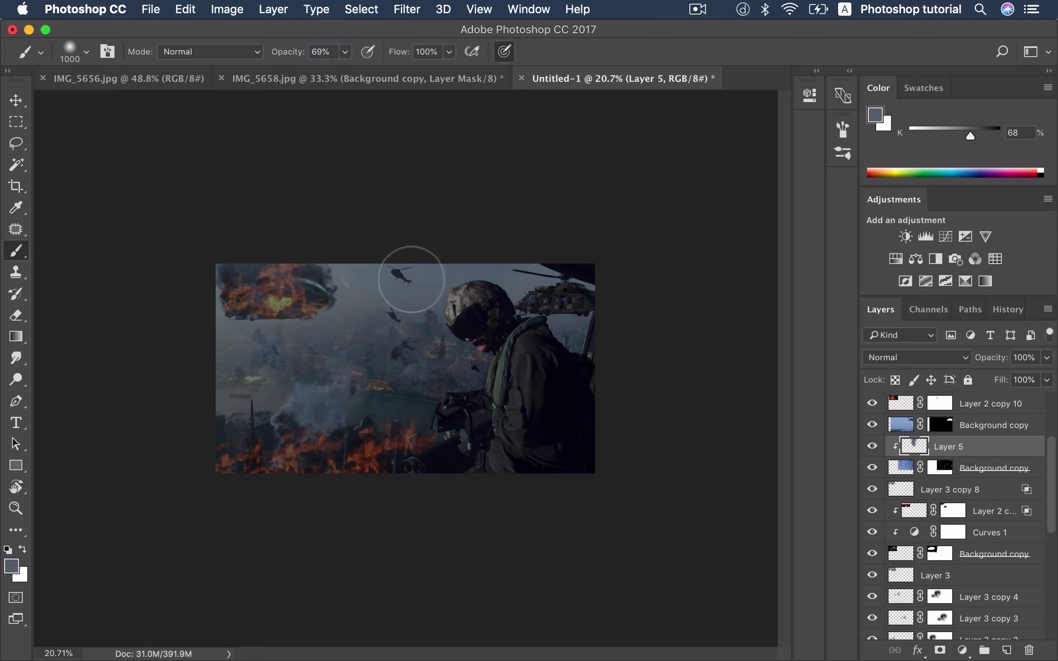
Step: Brush more 69% haze strokes over the helicopters, including those beside the soldier
{"action": "key", "text": "bracketleft"}
{"action": "left_click_drag", "start_coordinate": [401, 279], "coordinate": [411, 351]}
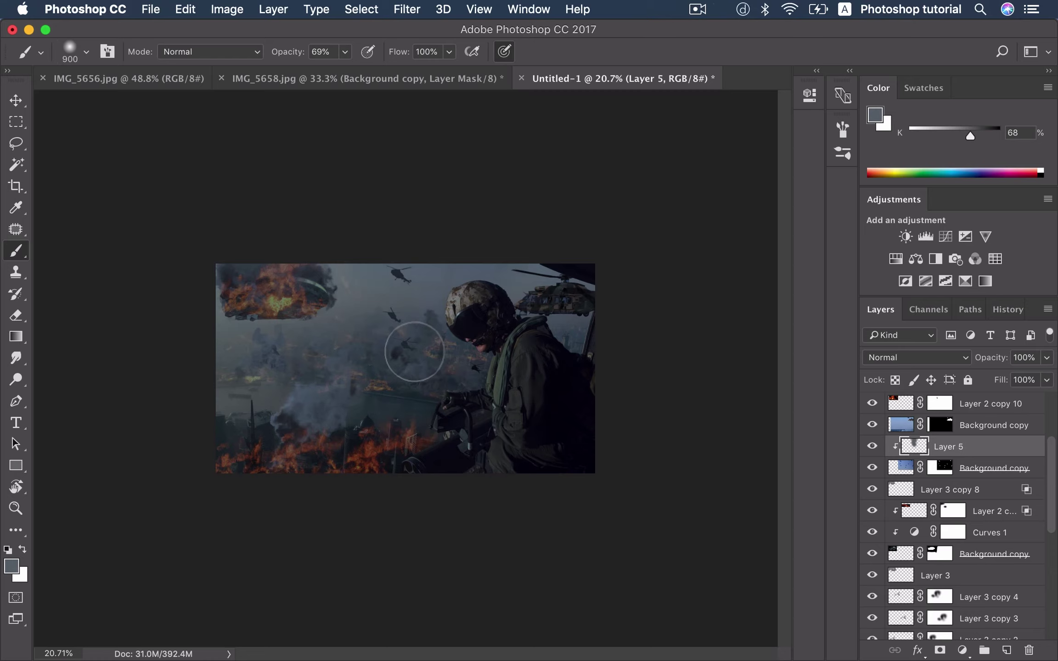
{"action": "left_click_drag", "start_coordinate": [410, 350], "coordinate": [391, 317]}
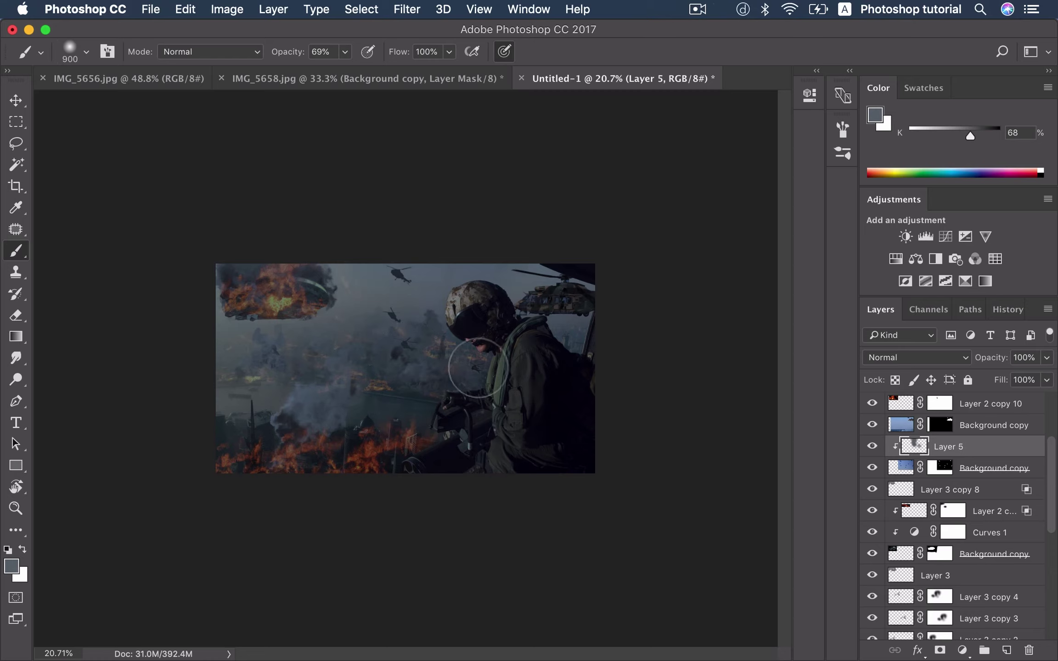
{"action": "left_click_drag", "start_coordinate": [473, 370], "coordinate": [479, 371]}
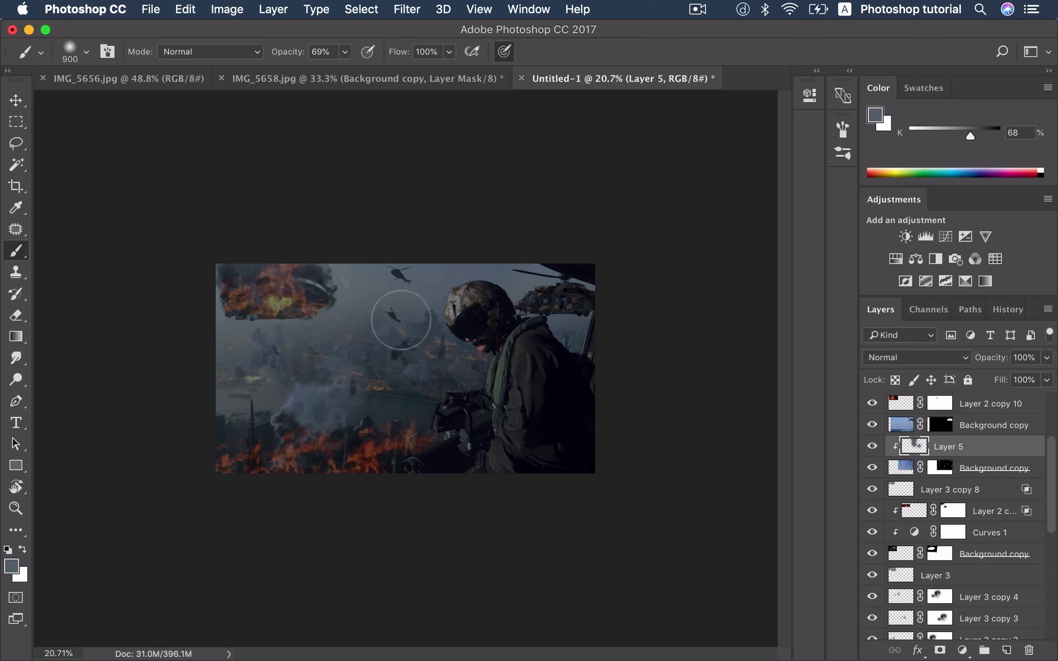
{"action": "left_click_drag", "start_coordinate": [402, 342], "coordinate": [402, 331]}
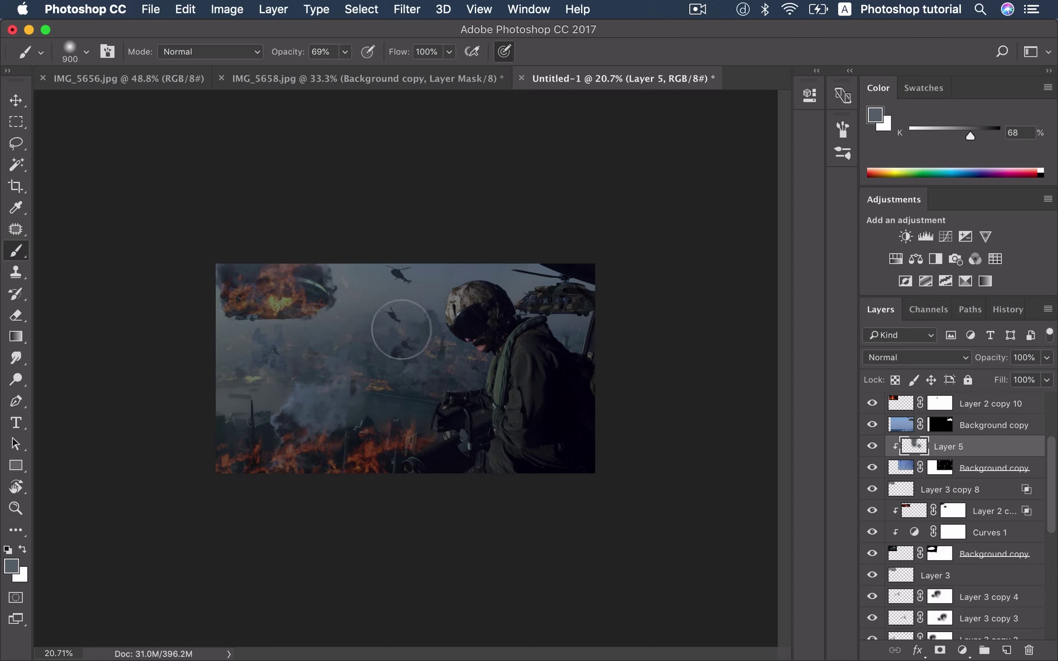
{"action": "key", "text": "e"}
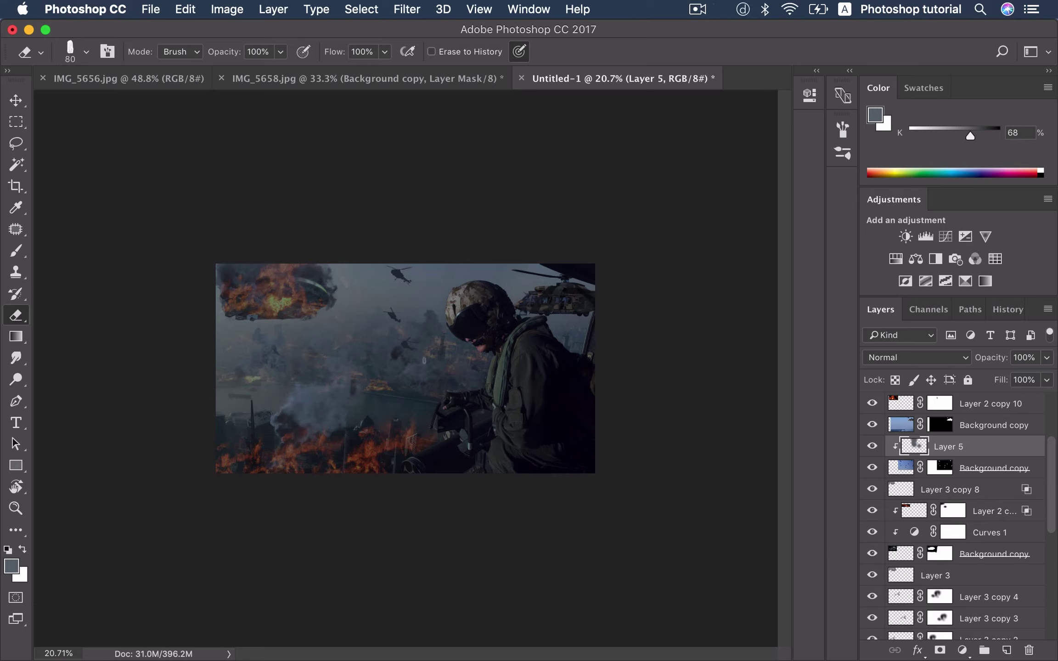
Step: Mask Layer 5 and paint out the area around the small helicopters with a soft 700 px black brush
{"action": "left_click", "coordinate": [938, 650]}
{"action": "key", "text": "b"}
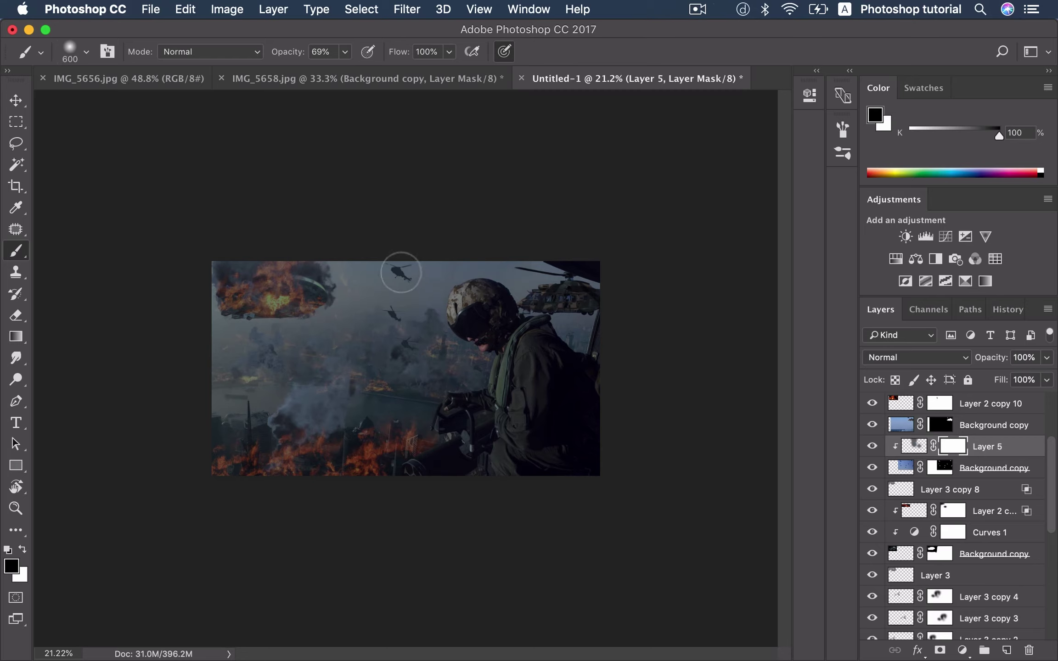
{"action": "key", "text": "bracketleft"}
{"action": "left_click_drag", "start_coordinate": [401, 273], "coordinate": [410, 348]}
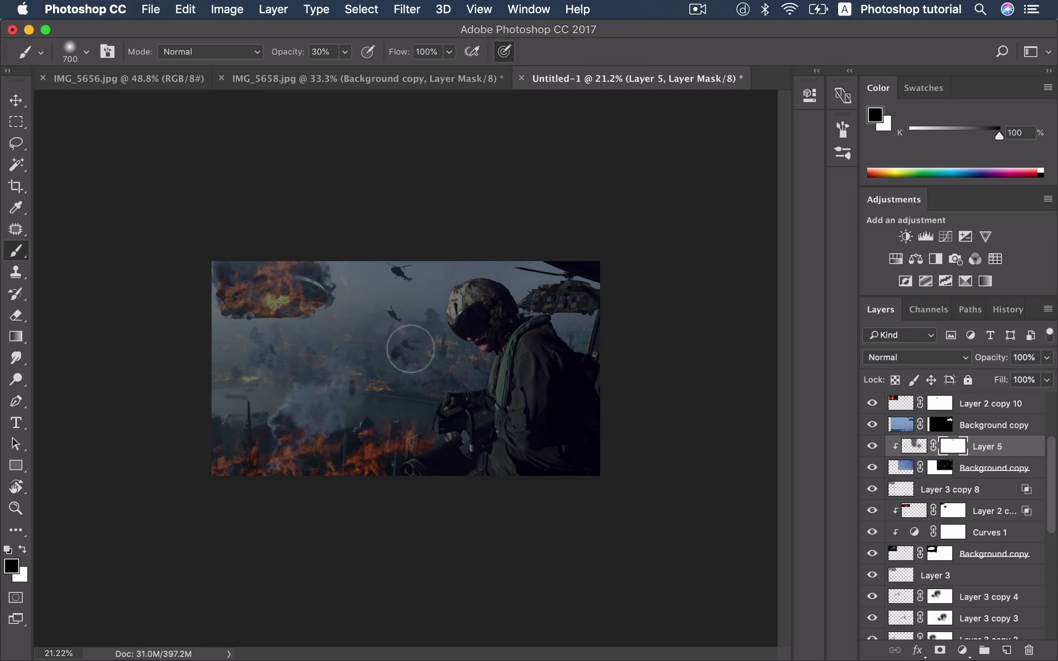
{"action": "left_click_drag", "start_coordinate": [415, 291], "coordinate": [400, 269]}
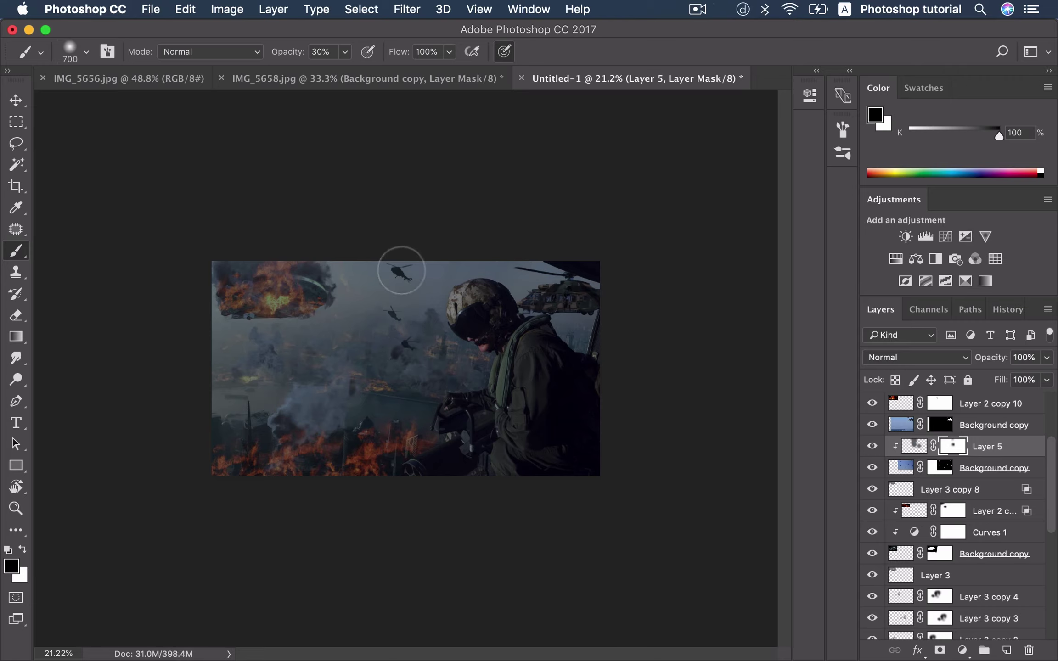
{"action": "key", "text": "x"}
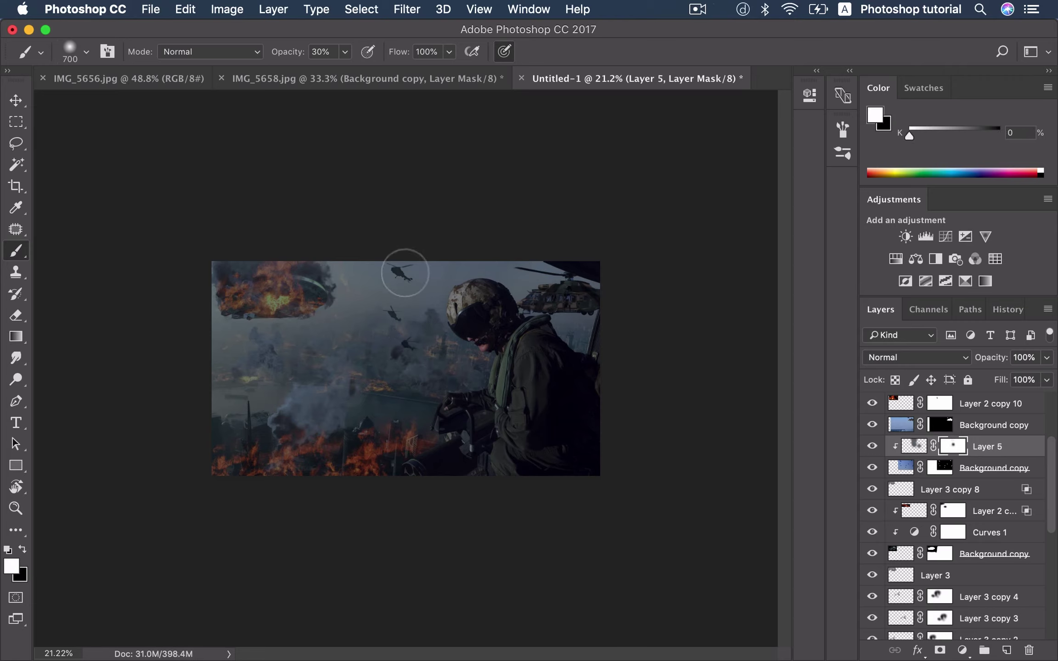
{"action": "key", "text": "v"}
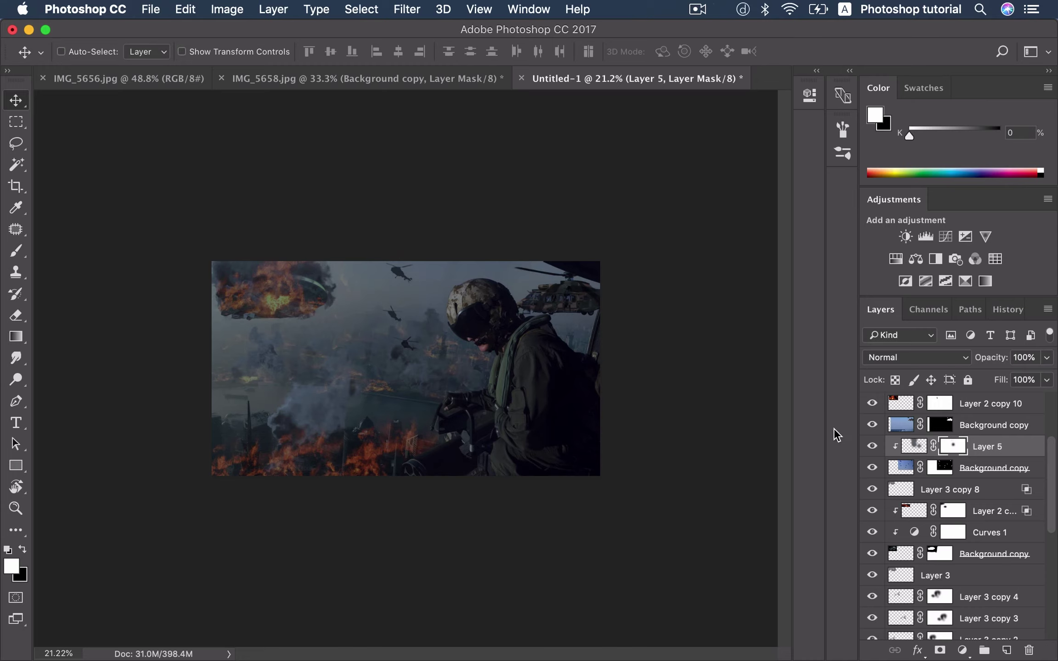
{"action": "left_click", "coordinate": [909, 452]}
Step: Lighten Layer 5 with a Hue/Saturation Lightness of +43
{"action": "key", "text": "b"}
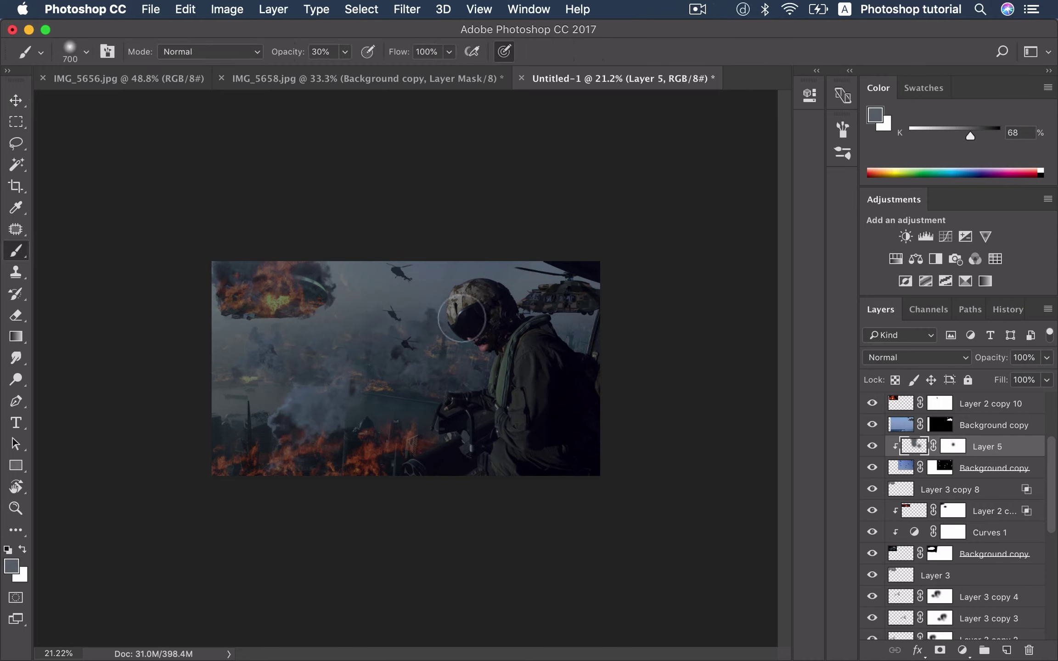
{"action": "key", "text": "ctrl+u"}
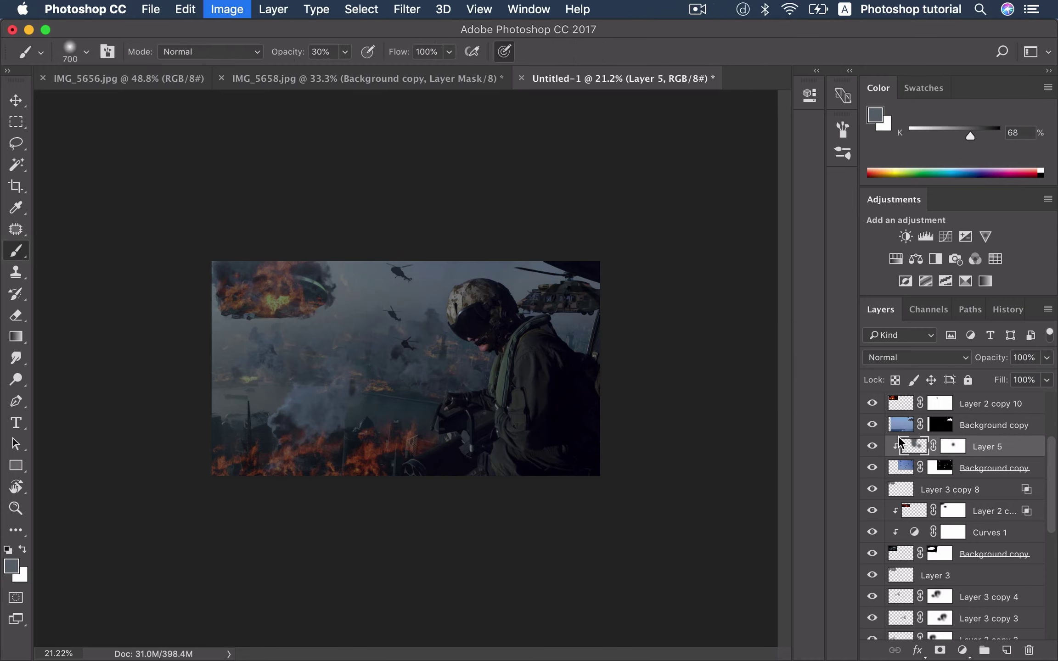
{"action": "left_click_drag", "start_coordinate": [837, 331], "coordinate": [877, 333]}
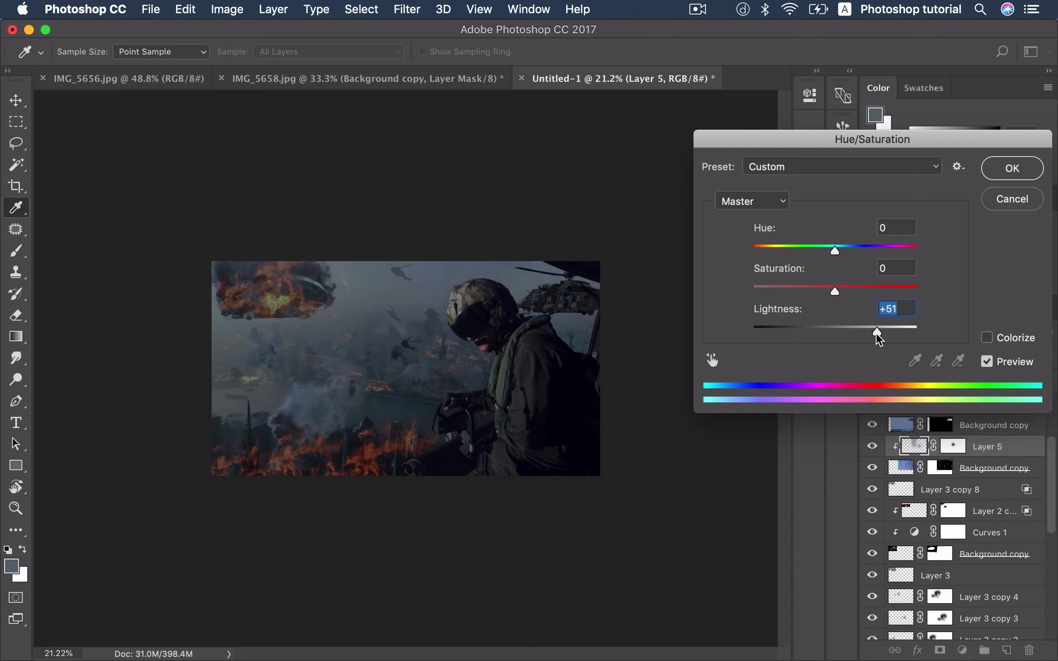
{"action": "left_click_drag", "start_coordinate": [877, 332], "coordinate": [870, 332]}
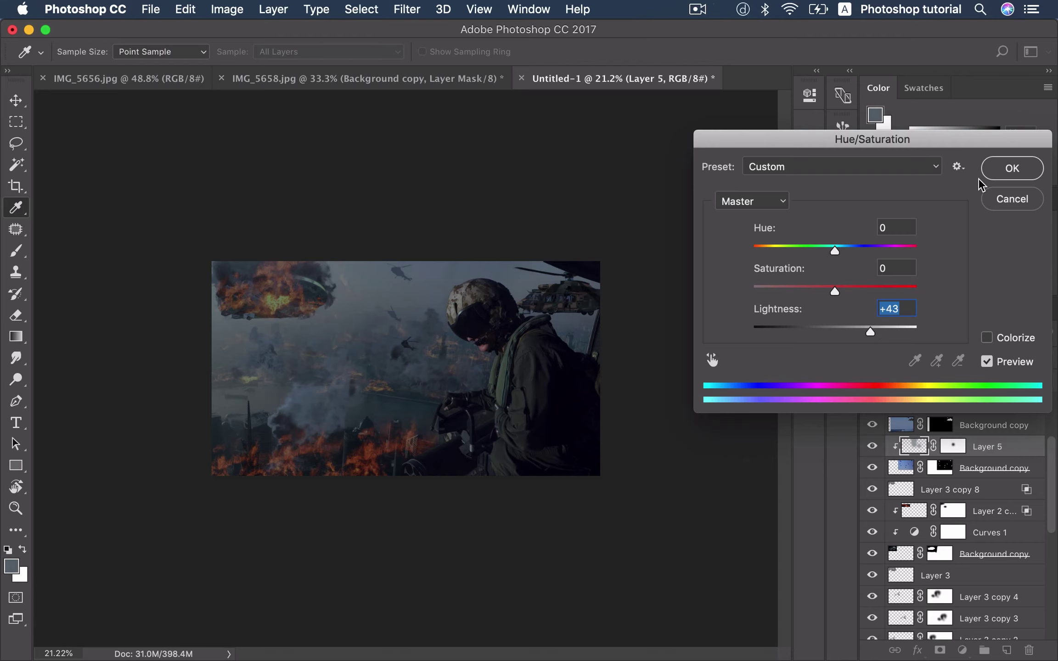
{"action": "left_click", "coordinate": [1005, 172]}
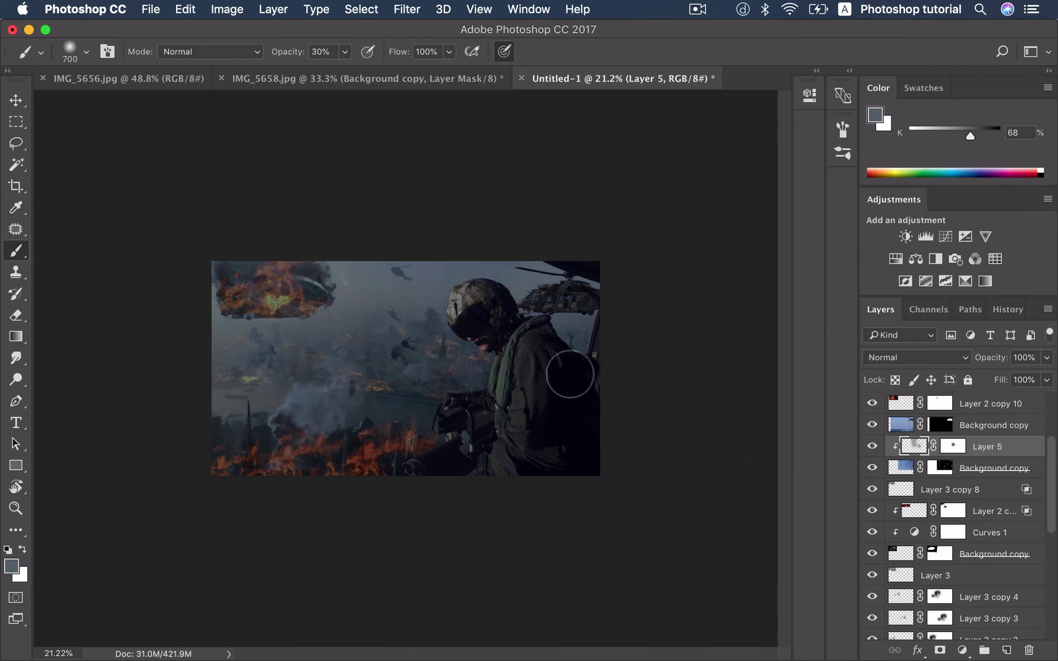
Step: Paint black on Layer 5's mask to hide it around the soldier's shoulder
{"action": "left_click", "coordinate": [952, 448]}
{"action": "key", "text": "d"}
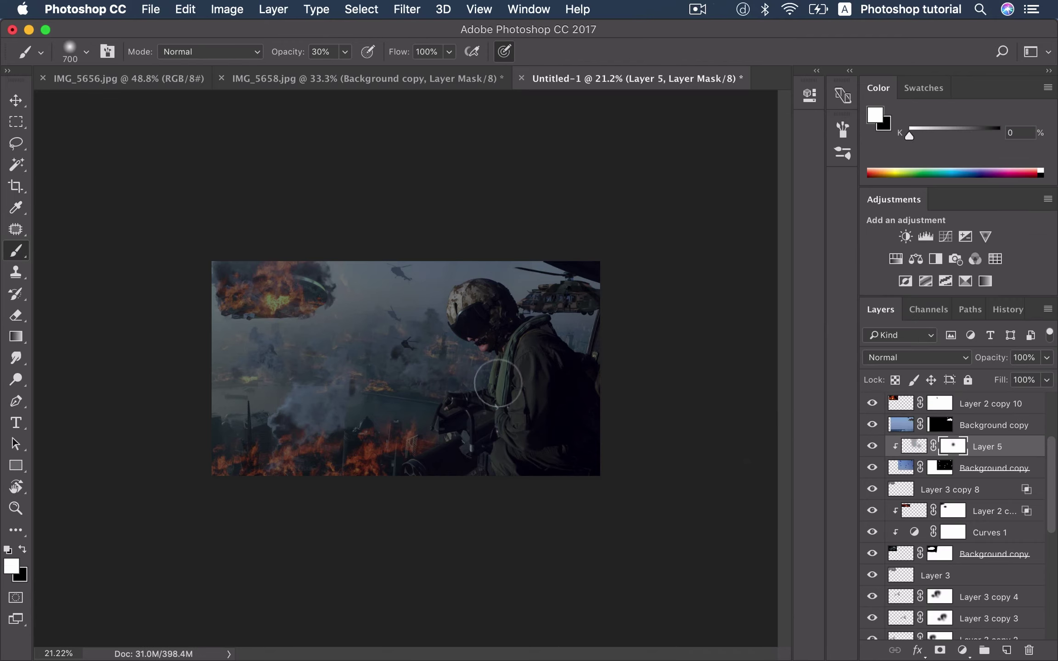
{"action": "key", "text": "x"}
{"action": "left_click_drag", "start_coordinate": [486, 381], "coordinate": [480, 369]}
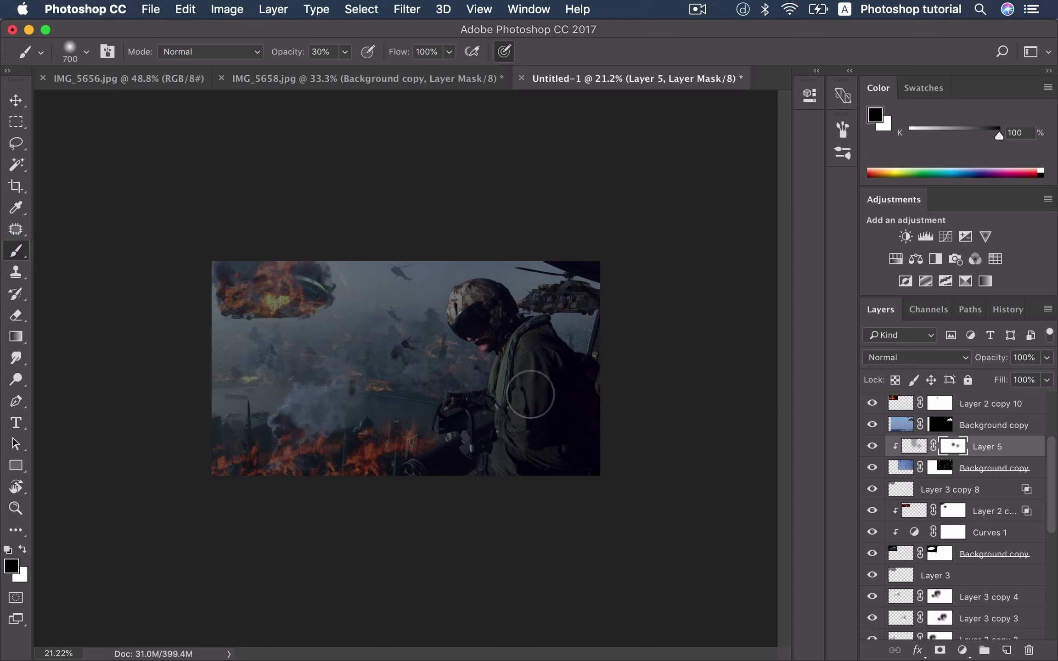
{"action": "key", "text": "x"}
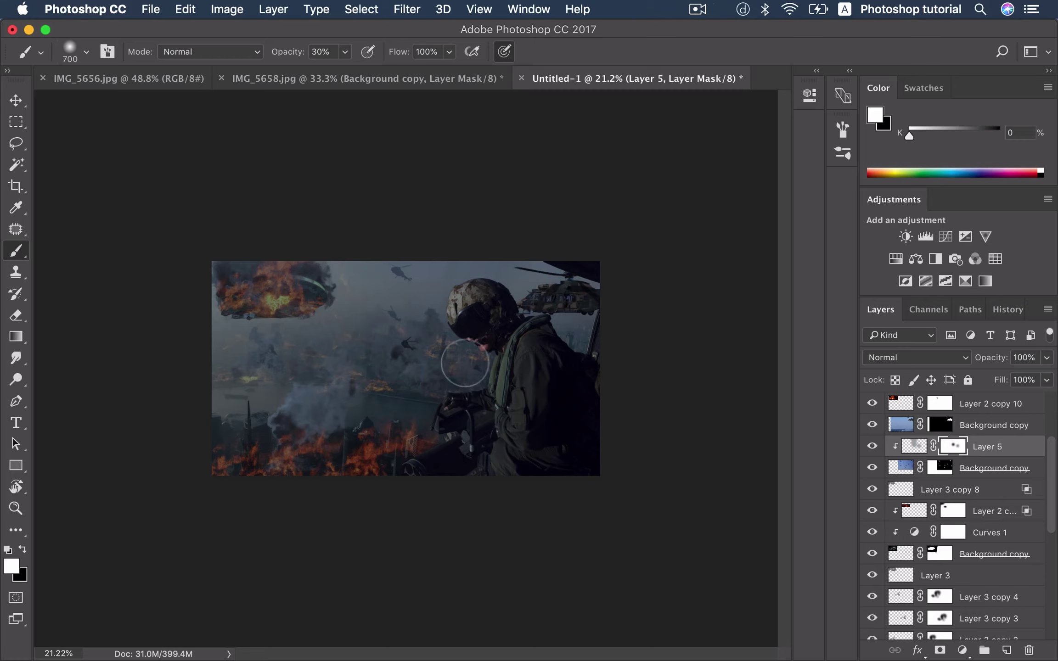
{"action": "key", "text": "v"}
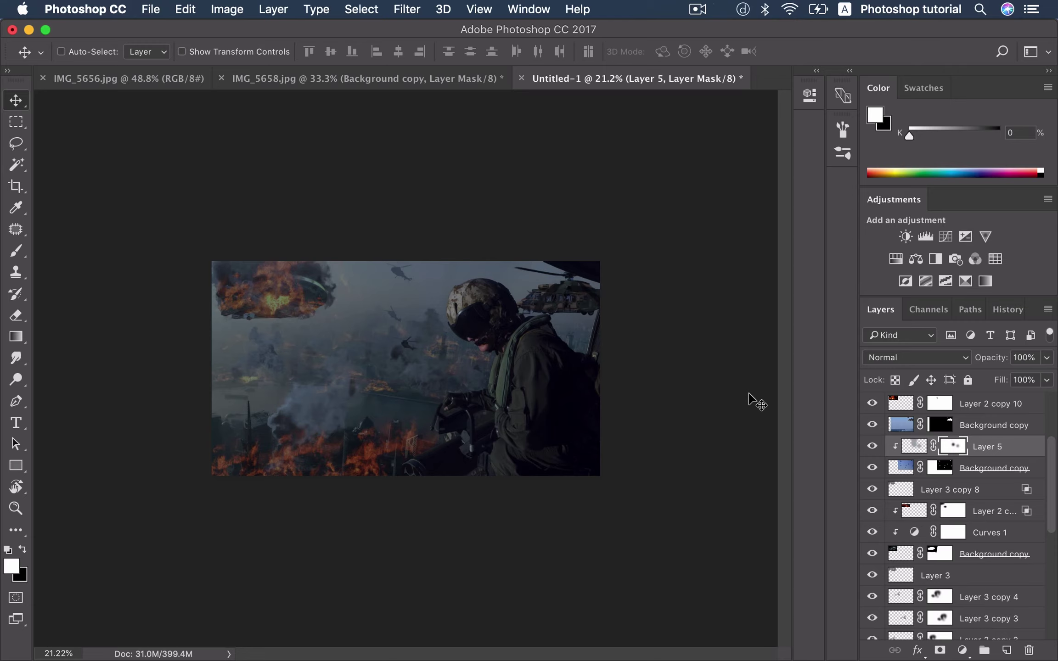
Step: Add Layer 6 clipped to Background copy and paint a soft tone over the helmet
{"action": "left_click", "coordinate": [991, 431]}
{"action": "left_click", "coordinate": [1006, 650]}
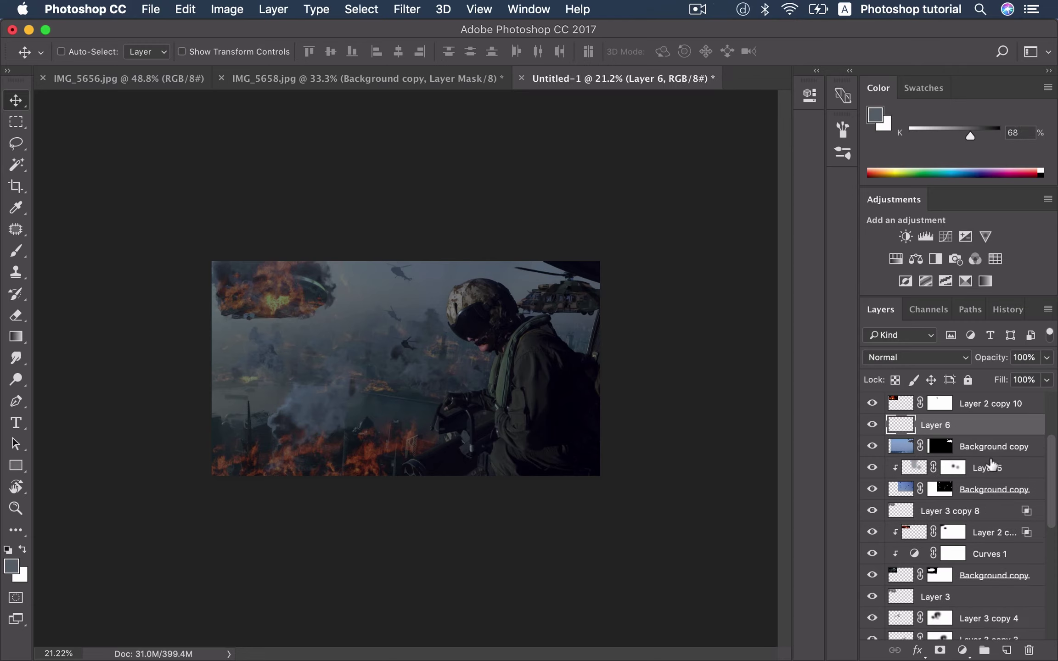
{"action": "left_click", "coordinate": [1001, 432], "text": "alt"}
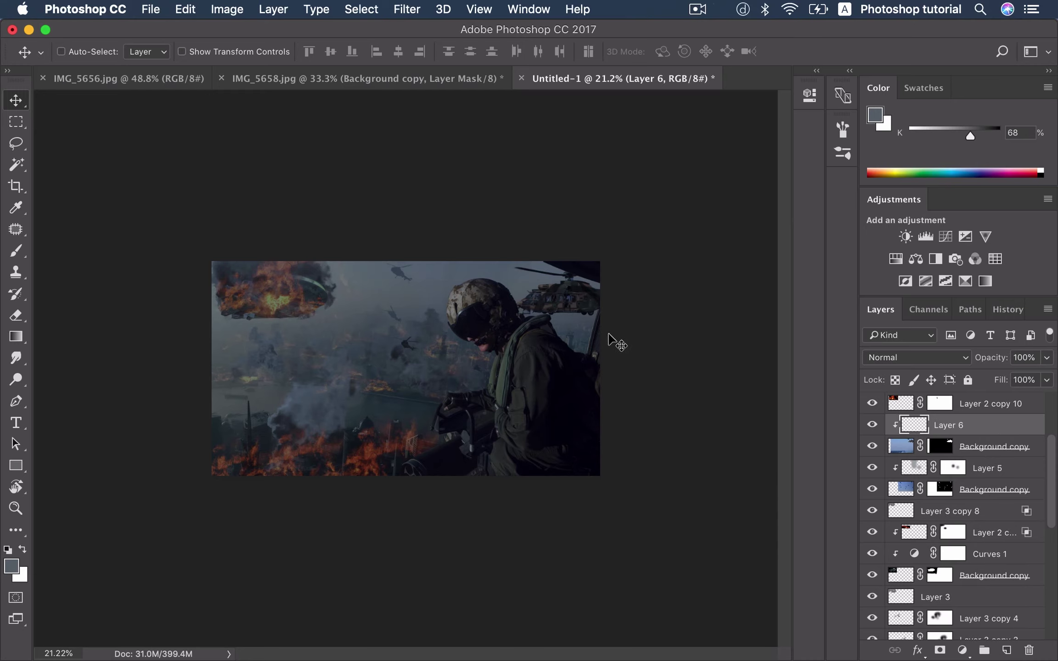
{"action": "key", "text": "b"}
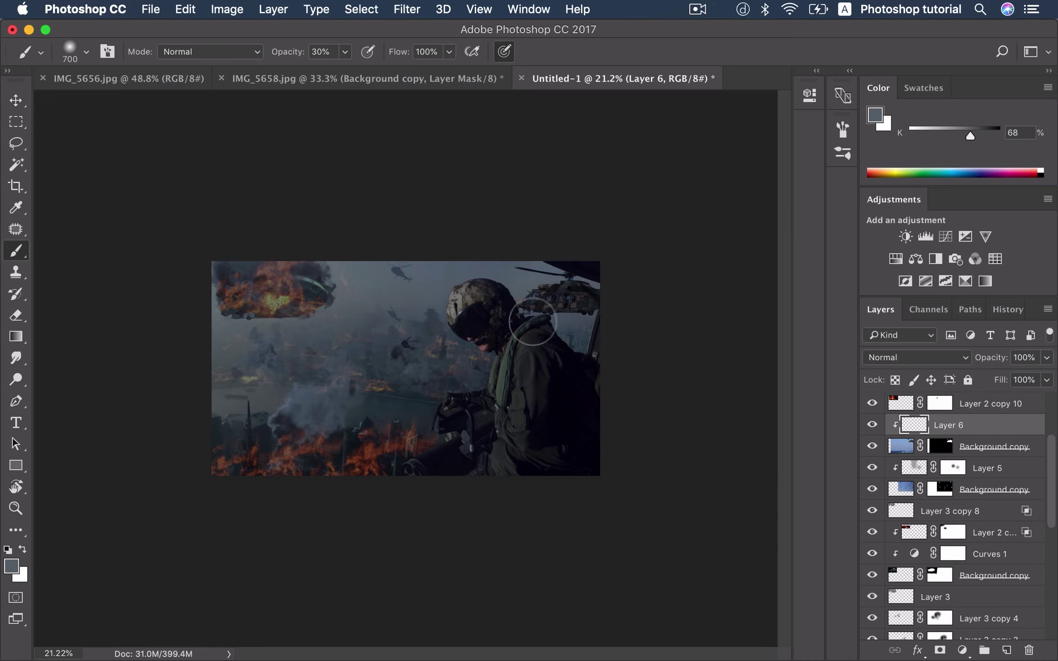
{"action": "key", "text": "bracketright"}
{"action": "key", "text": "bracketright"}
{"action": "key", "text": "bracketright"}
{"action": "mouse_move", "coordinate": [530, 319]}
{"action": "left_mouse_down"}
{"action": "mouse_move", "coordinate": [515, 302]}
{"action": "mouse_move", "coordinate": [531, 328]}
{"action": "left_mouse_up"}
{"action": "key", "text": "bracketright"}
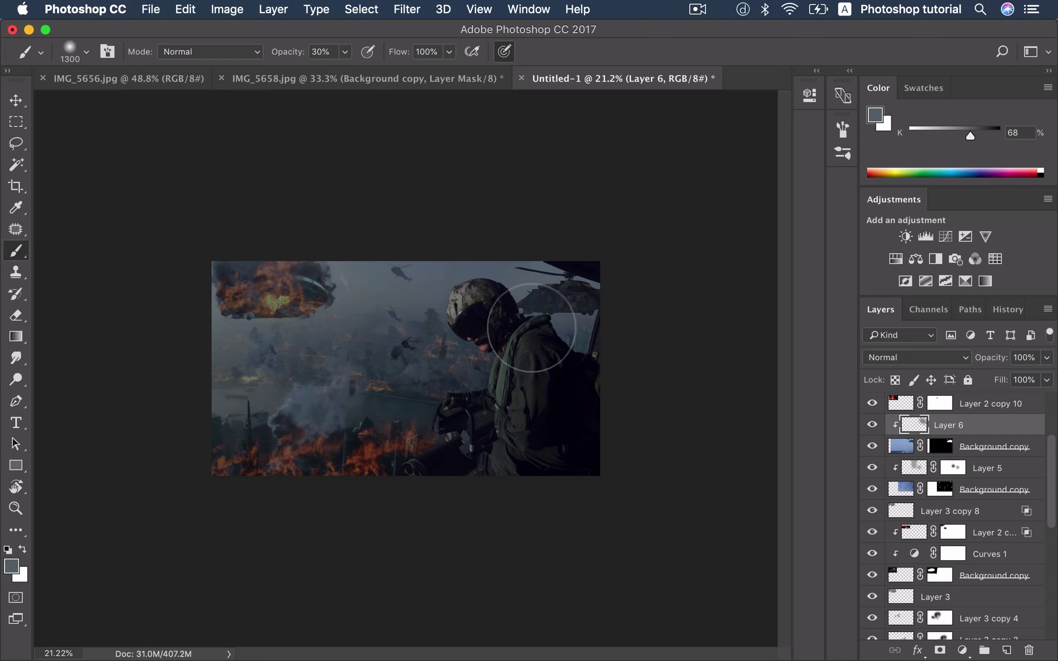
{"action": "key", "text": "v"}
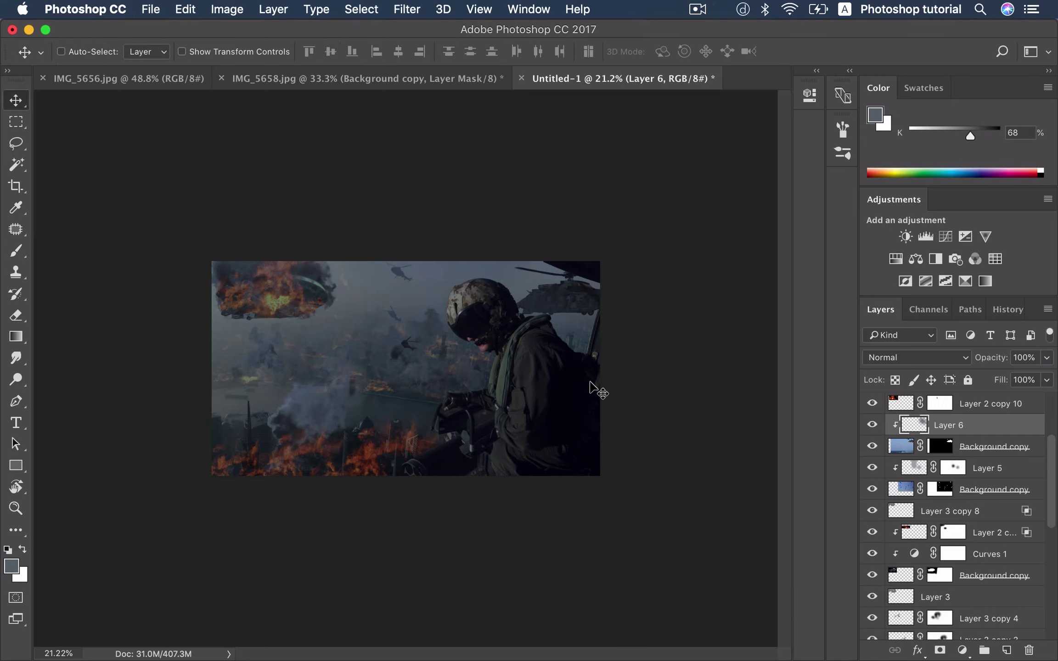
Step: Brighten Layer 6 with a Hue/Saturation Lightness of +44
{"action": "key", "text": "super+u"}
{"action": "left_click_drag", "start_coordinate": [834, 331], "coordinate": [870, 333]}
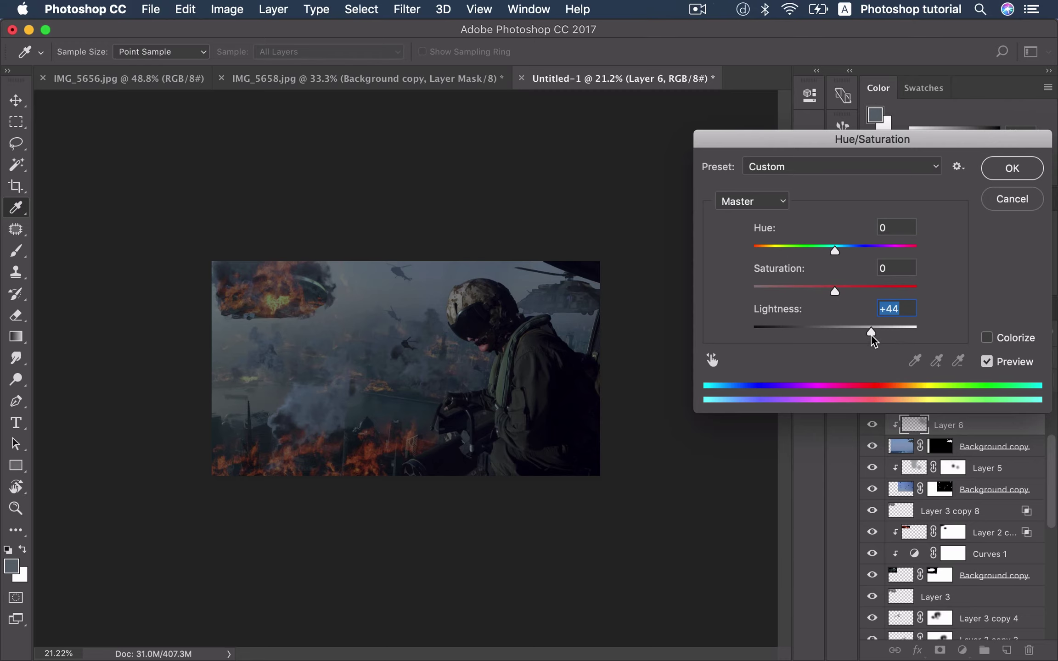
{"action": "key", "text": "Return"}
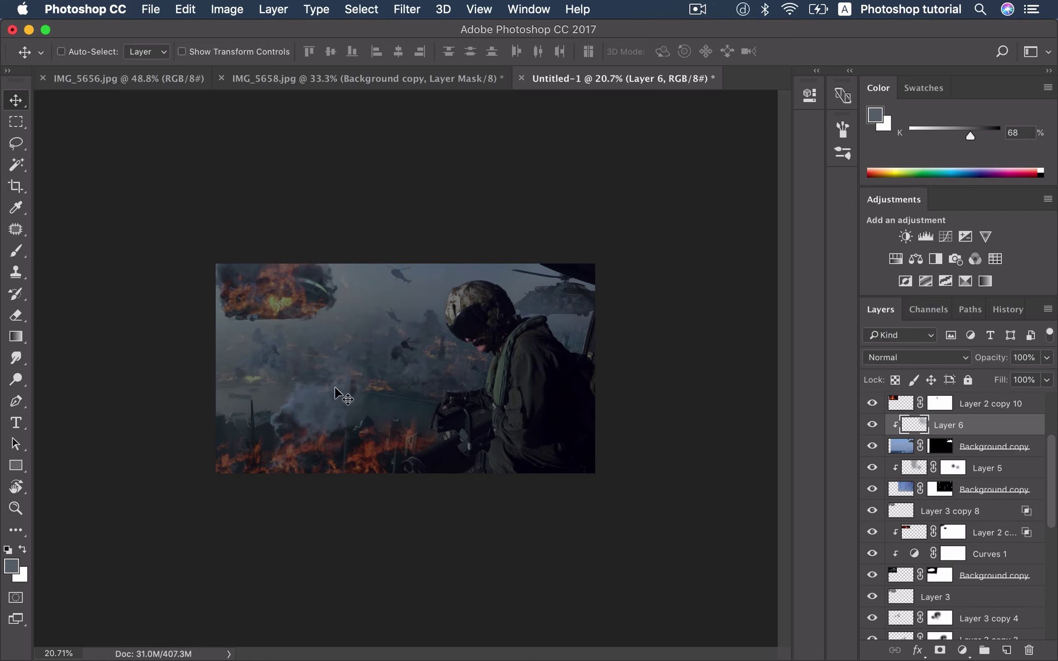
Step: Select Layer 3 copy 6 and Layer 3 copy 7 and merge them with Cmd+E
{"action": "right_click", "coordinate": [276, 357]}
{"action": "left_click", "coordinate": [288, 358]}
{"action": "left_click", "coordinate": [872, 597]}
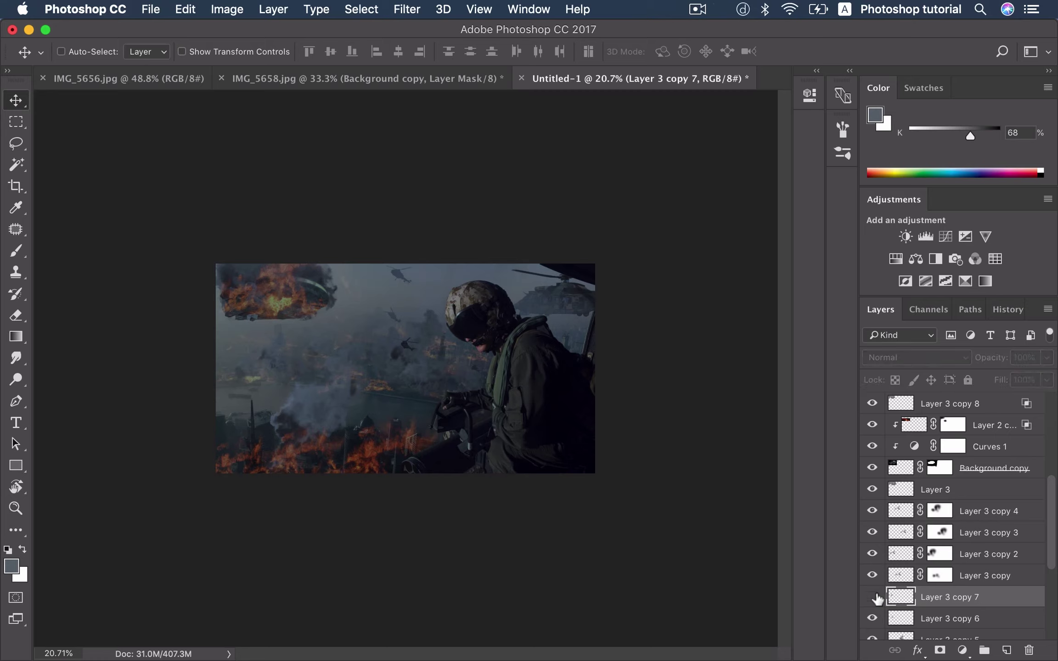
{"action": "left_click", "coordinate": [901, 618]}
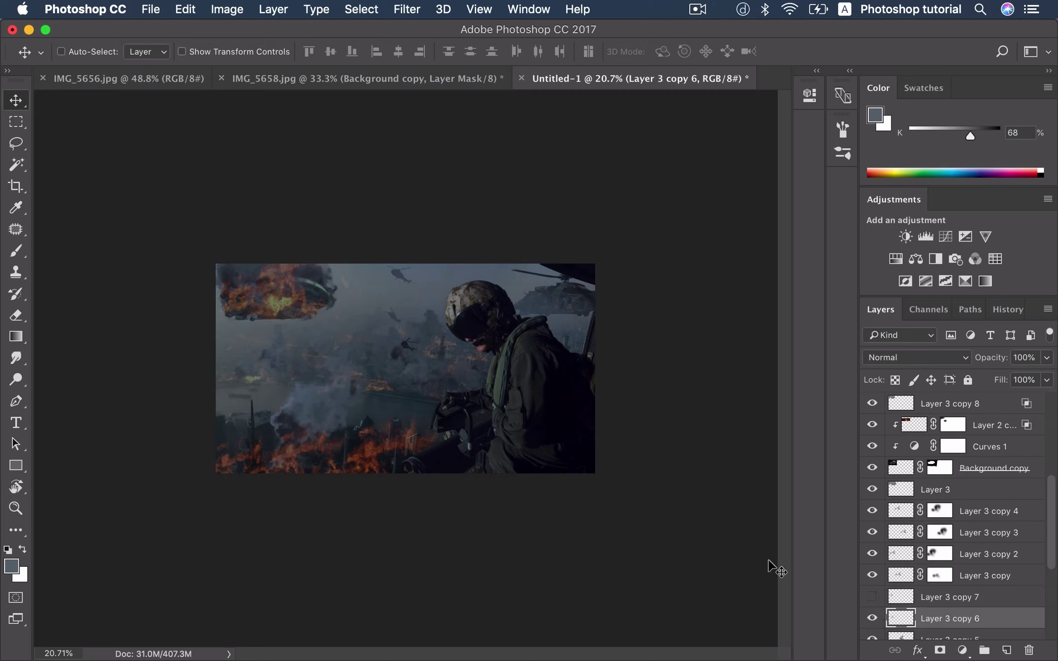
{"action": "left_click", "coordinate": [896, 599]}
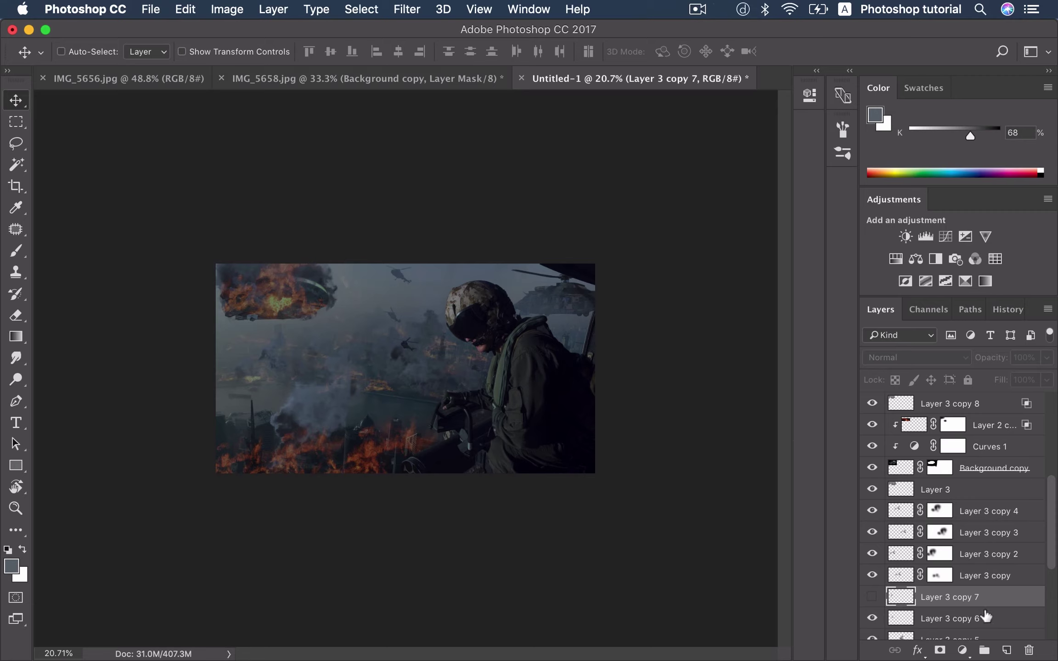
{"action": "left_click", "coordinate": [1000, 619]}
{"action": "left_click", "coordinate": [871, 596]}
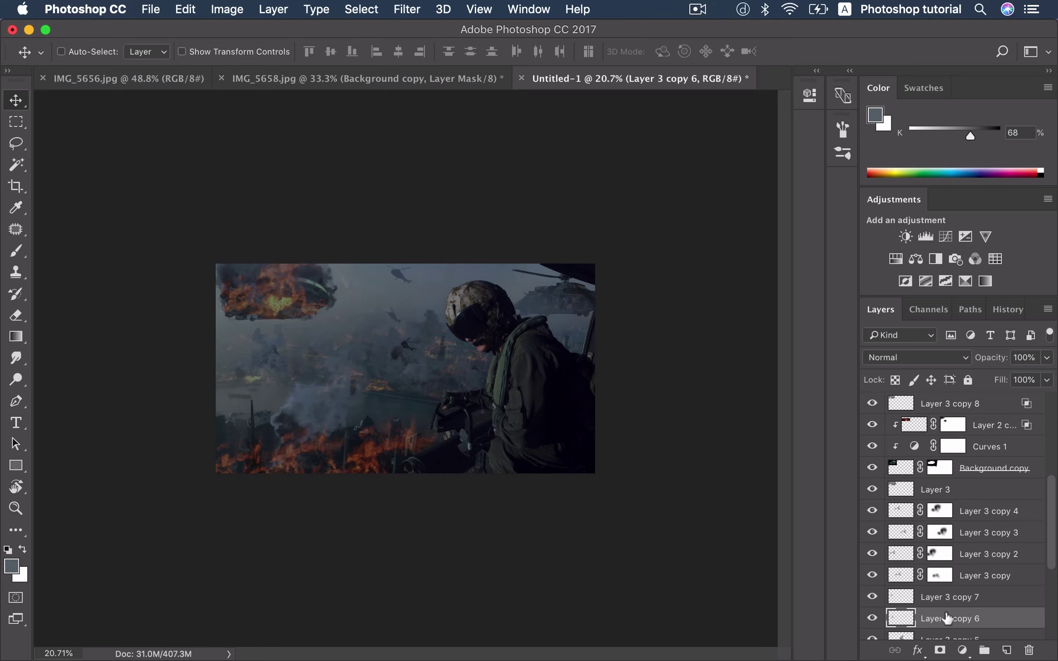
{"action": "left_click", "coordinate": [967, 603], "text": "shift"}
{"action": "key", "text": "super+e"}
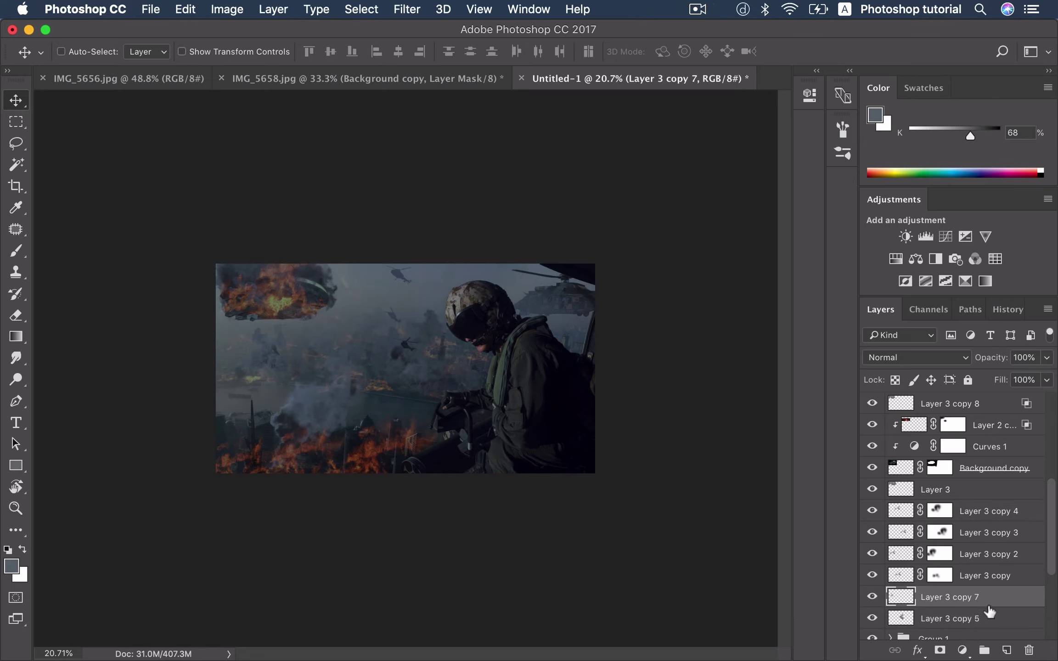
Step: Split Layer 3 copy 7's This Layer black Blend If slider to 0/255
{"action": "double_click", "coordinate": [1009, 597]}
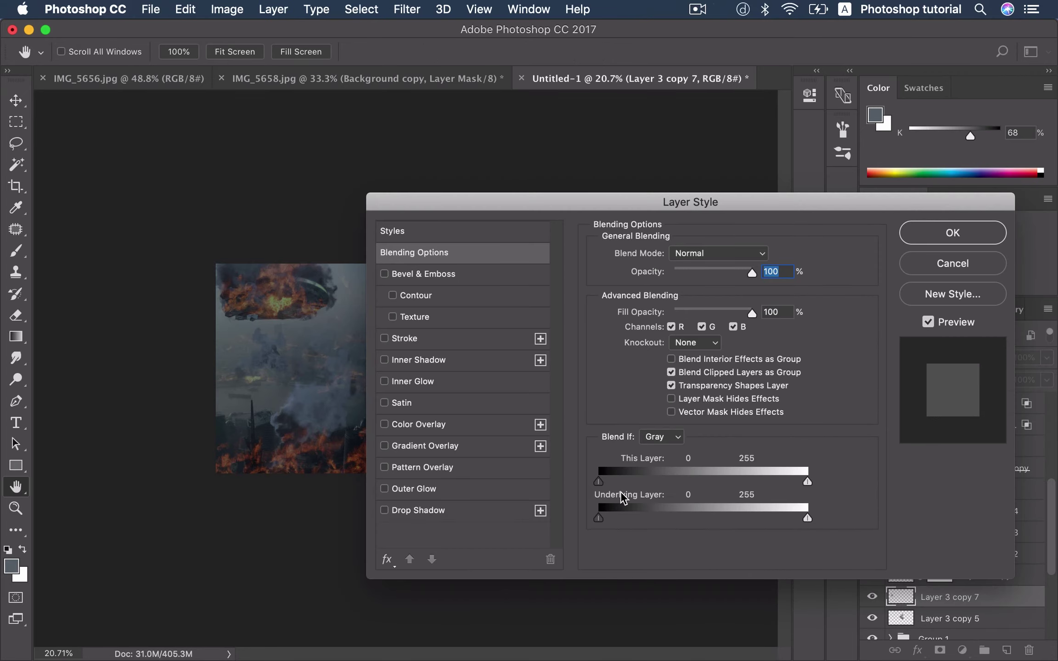
{"action": "mouse_move", "coordinate": [625, 482]}
{"action": "left_mouse_down"}
{"action": "mouse_move", "coordinate": [678, 494]}
{"action": "mouse_move", "coordinate": [816, 492]}
{"action": "left_mouse_up"}
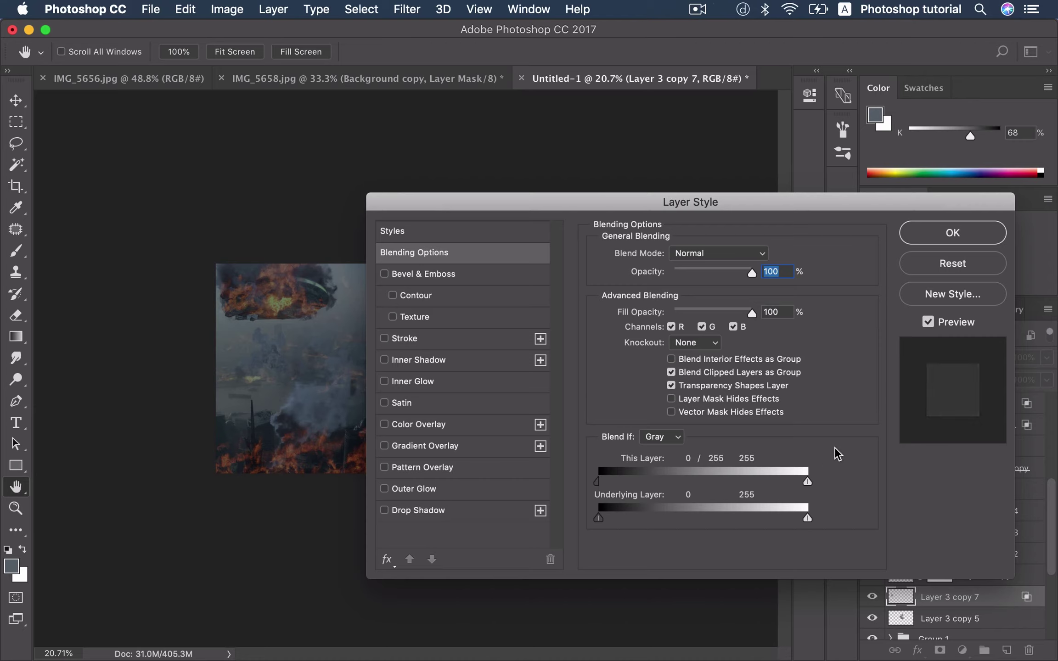
{"action": "left_click", "coordinate": [963, 237]}
Step: Duplicate Layer 4 and clip the copy to it
{"action": "scroll", "coordinate": [502, 446], "scroll_direction": "down", "scroll_amount": 2}
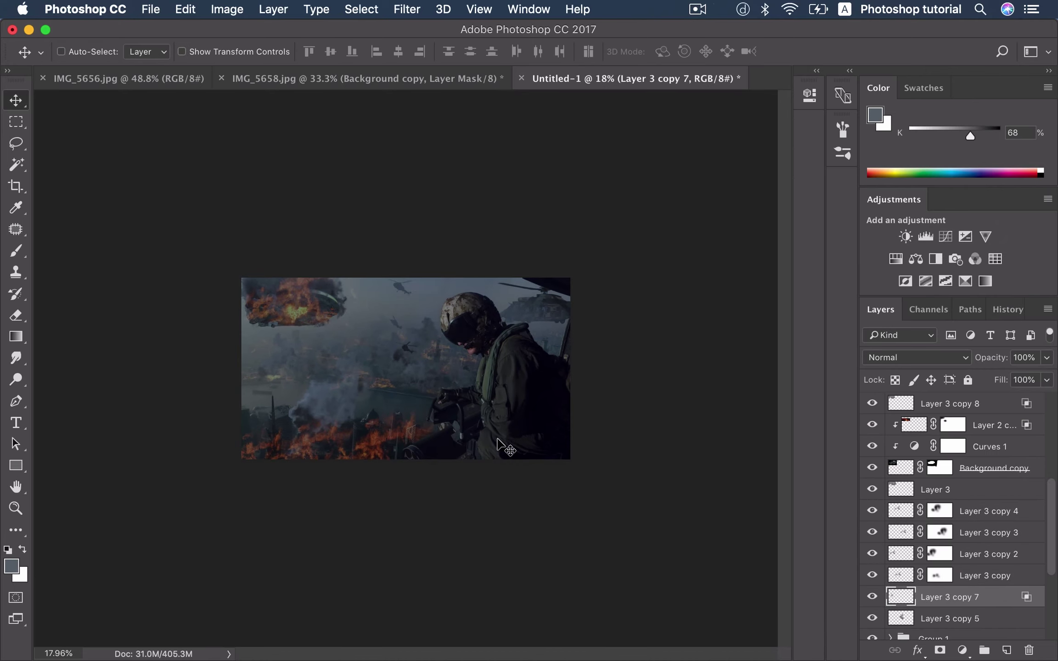
{"action": "scroll", "coordinate": [503, 446], "scroll_direction": "down", "scroll_amount": 1}
{"action": "scroll", "coordinate": [503, 445], "scroll_direction": "down", "scroll_amount": 1}
{"action": "scroll", "coordinate": [503, 445], "scroll_direction": "down", "scroll_amount": 1}
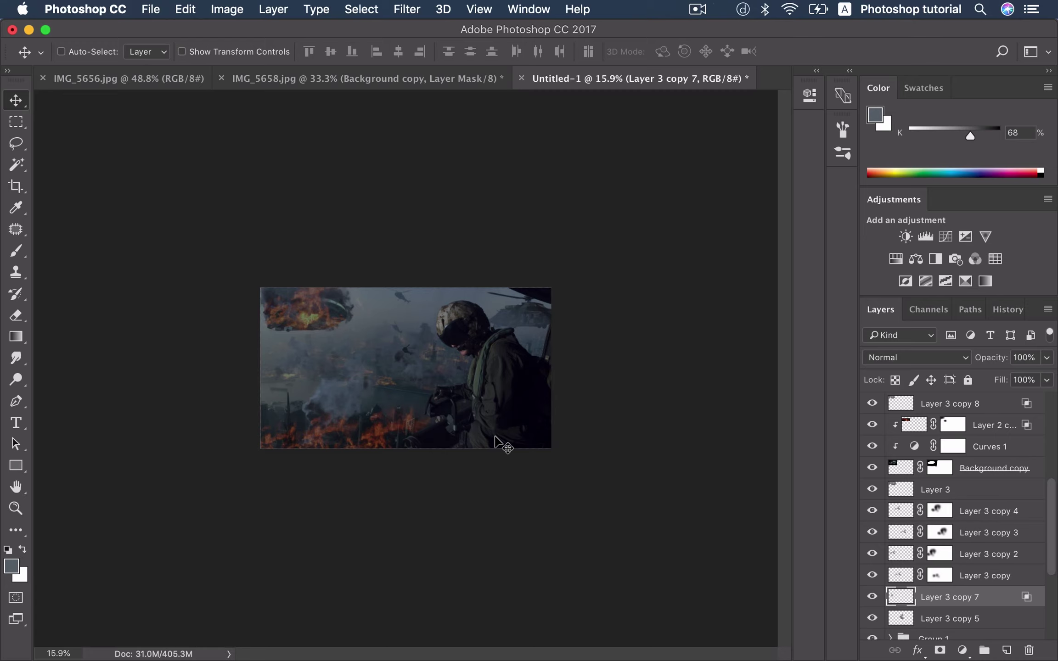
{"action": "right_click", "coordinate": [338, 397]}
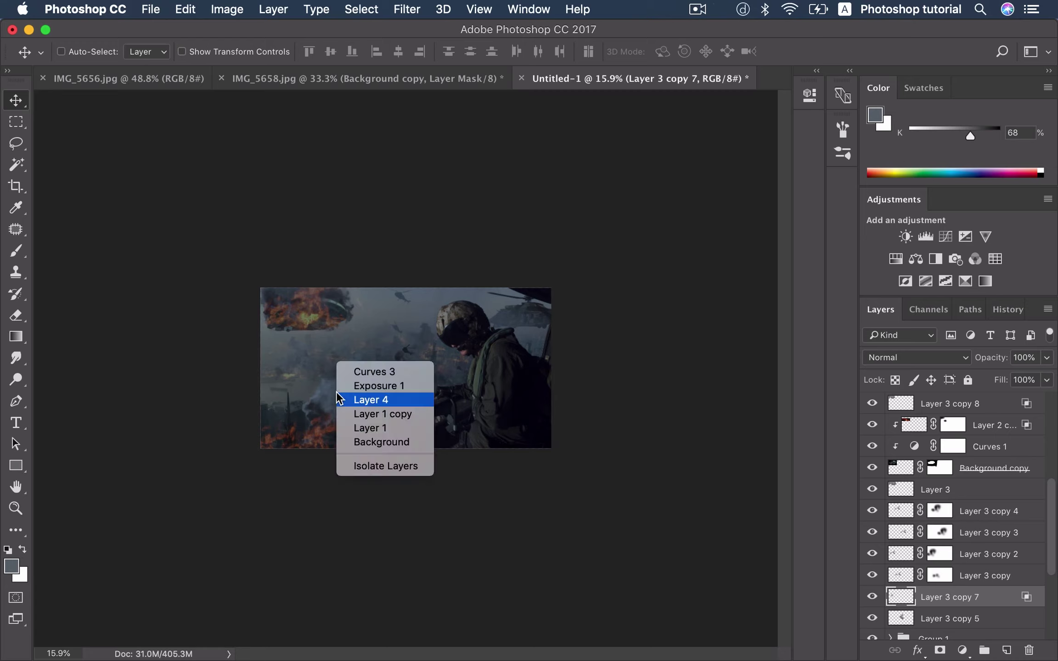
{"action": "left_click", "coordinate": [349, 402]}
{"action": "key", "text": "b"}
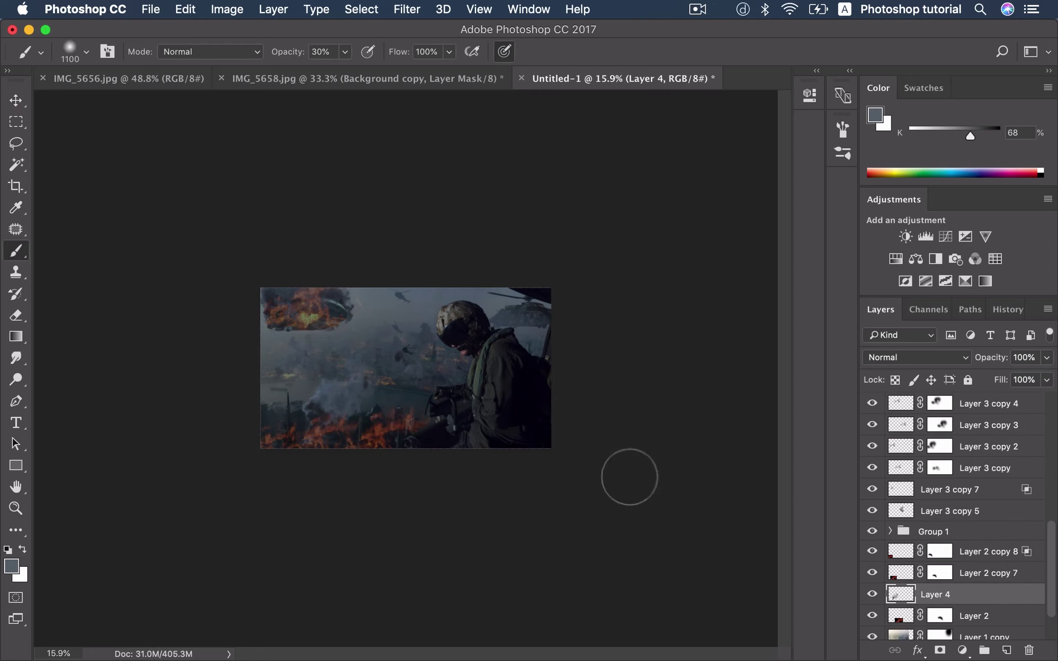
{"action": "key", "text": "v"}
{"action": "key", "text": "ctrl+j"}
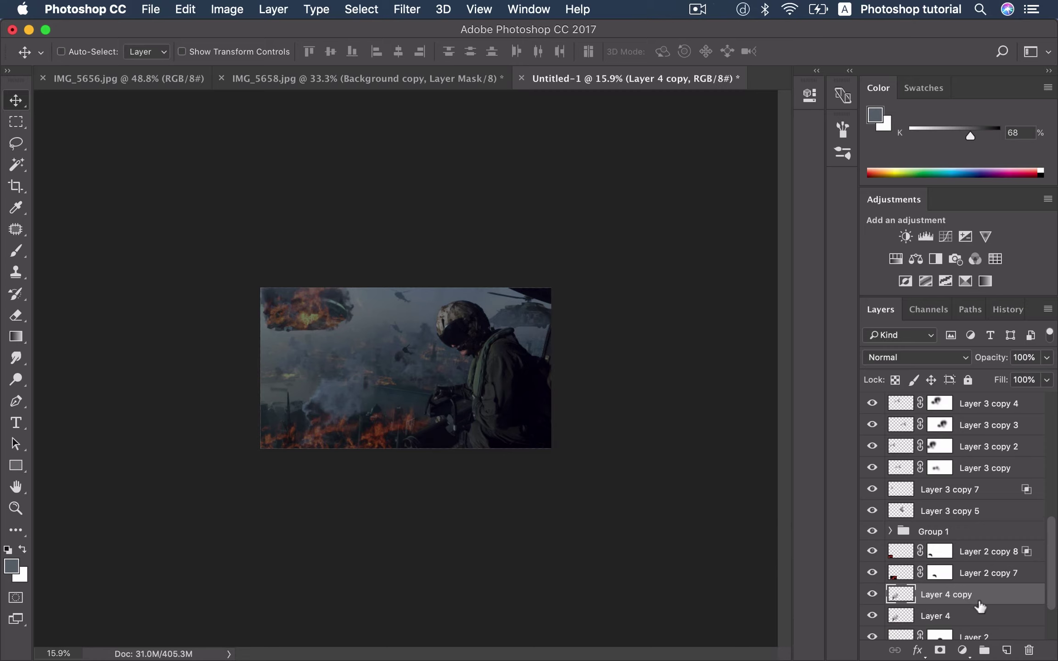
{"action": "key", "text": "ctrl+alt+g"}
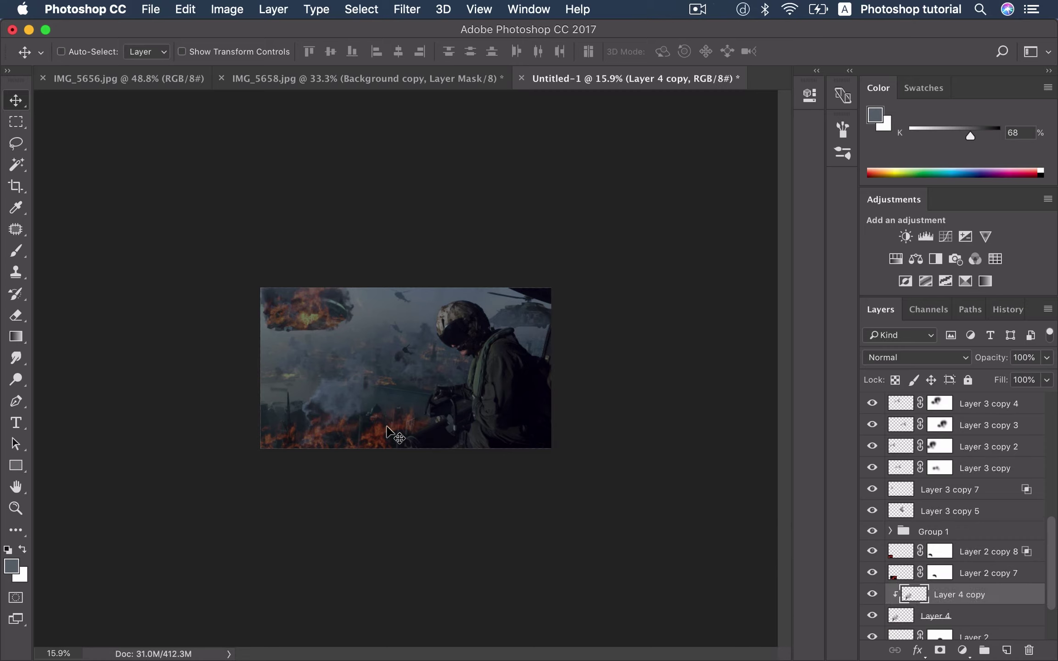
Step: Enlarge the Layer 4 copy to about 258% and move it up and right
{"action": "left_click_drag", "start_coordinate": [387, 428], "coordinate": [403, 403]}
{"action": "key", "text": "super"}
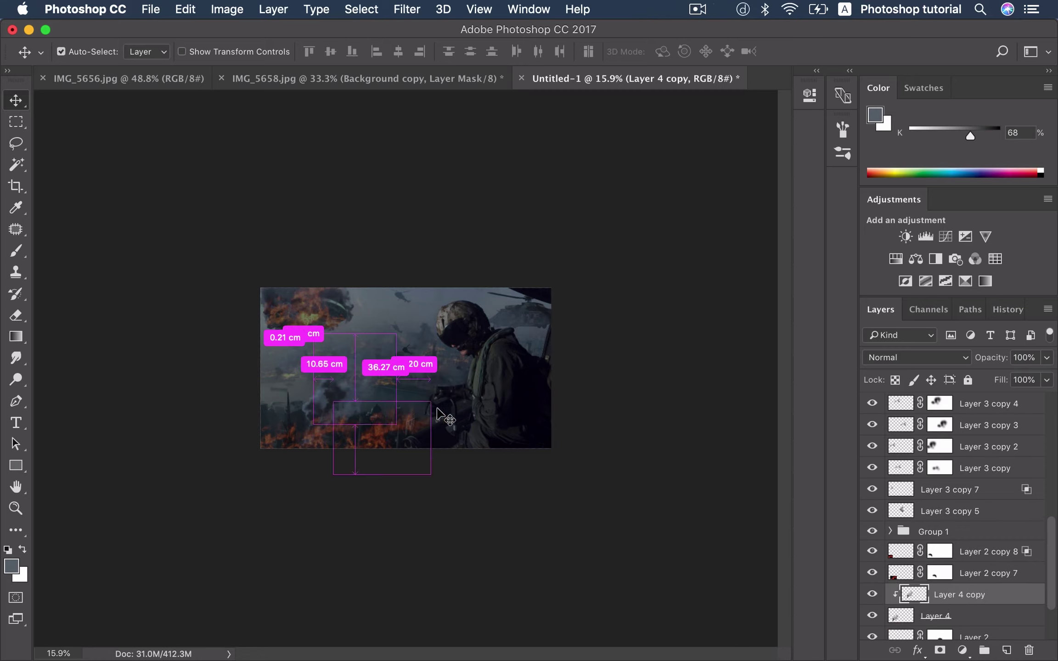
{"action": "key", "text": "super+t"}
{"action": "left_click_drag", "start_coordinate": [395, 336], "coordinate": [429, 299]}
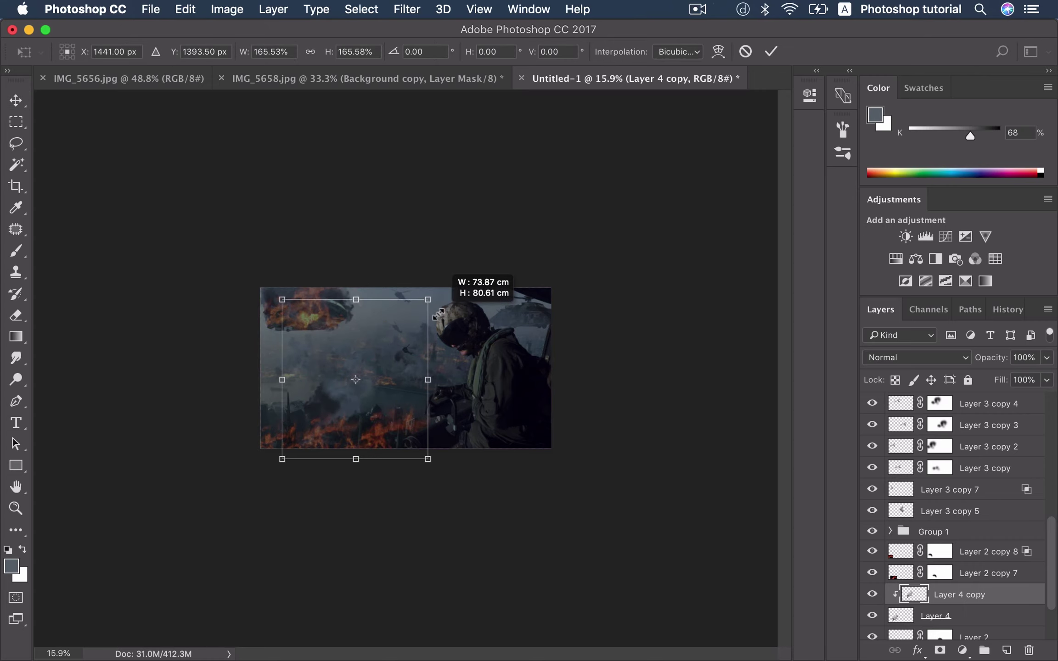
{"action": "left_click_drag", "start_coordinate": [383, 429], "coordinate": [406, 424]}
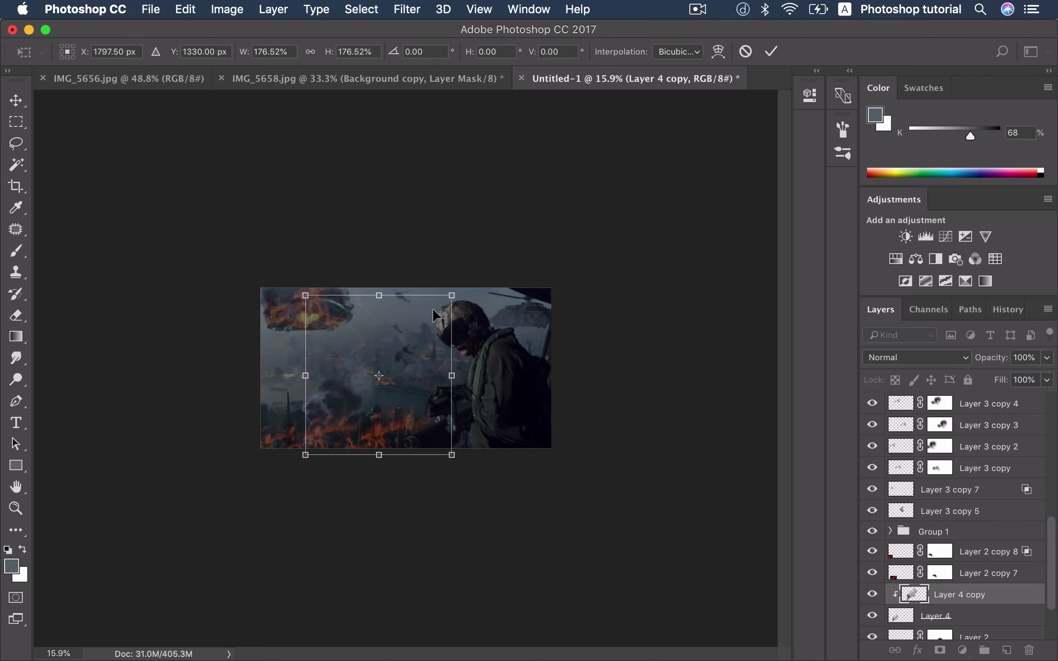
{"action": "left_click_drag", "start_coordinate": [446, 300], "coordinate": [489, 261]}
{"action": "mouse_move", "coordinate": [393, 388]}
{"action": "left_mouse_down"}
{"action": "mouse_move", "coordinate": [415, 370]}
{"action": "mouse_move", "coordinate": [428, 374]}
{"action": "mouse_move", "coordinate": [430, 404]}
{"action": "left_mouse_up"}
Step: Rotate the Layer 4 copy about 34°, reposition it and apply the transform
{"action": "left_click_drag", "start_coordinate": [590, 444], "coordinate": [528, 482]}
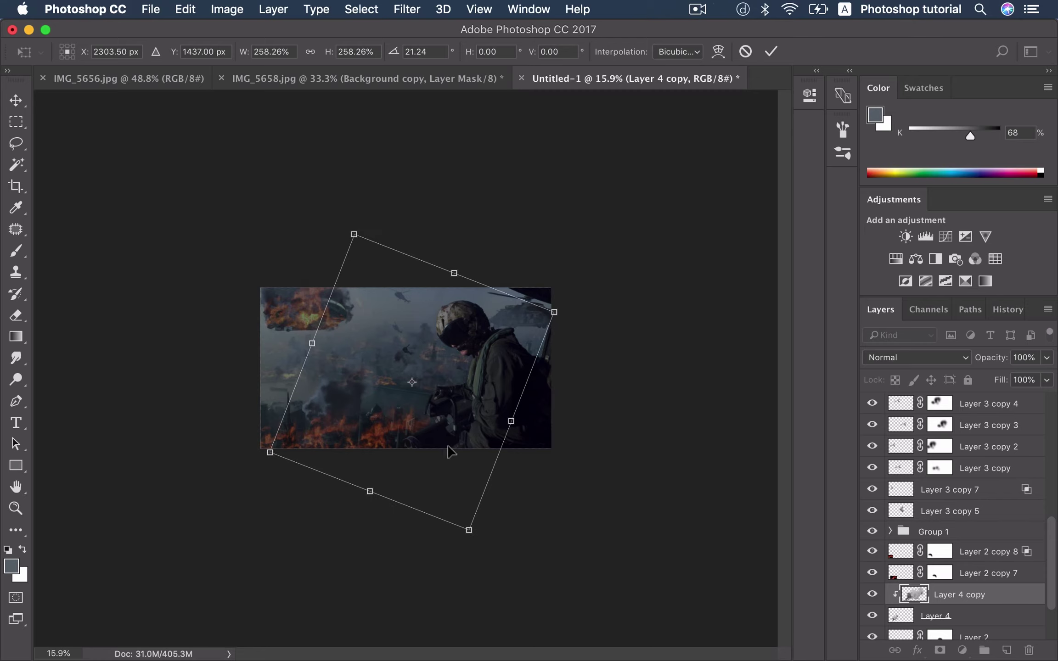
{"action": "left_click_drag", "start_coordinate": [448, 446], "coordinate": [453, 447]}
{"action": "left_click_drag", "start_coordinate": [573, 465], "coordinate": [533, 484]}
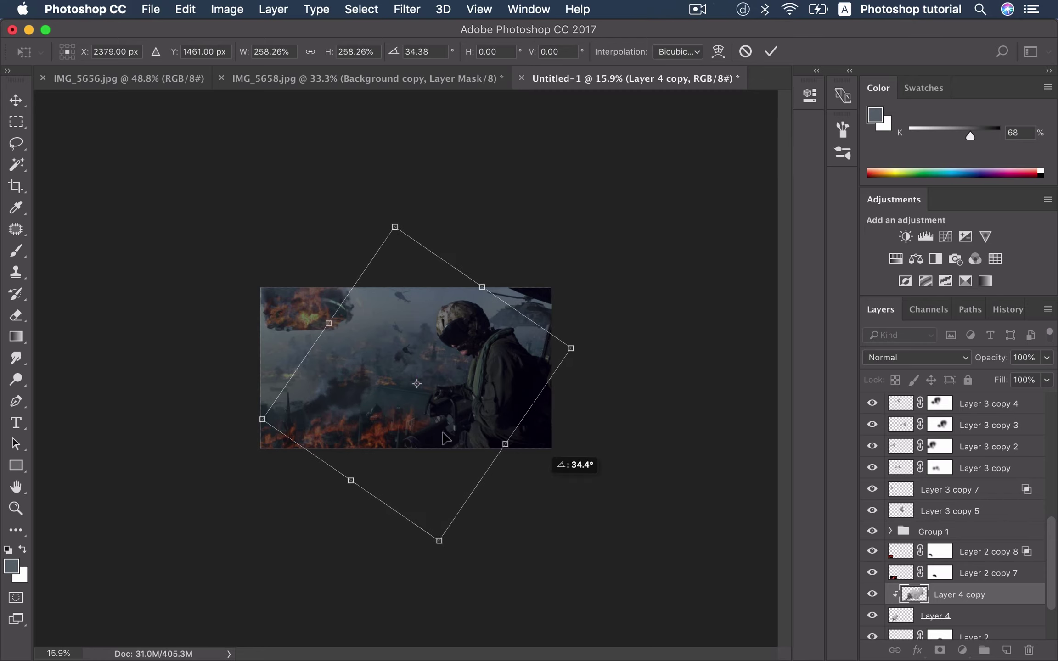
{"action": "mouse_move", "coordinate": [443, 436]}
{"action": "left_mouse_down"}
{"action": "mouse_move", "coordinate": [436, 406]}
{"action": "mouse_move", "coordinate": [446, 417]}
{"action": "mouse_move", "coordinate": [425, 448]}
{"action": "left_mouse_up"}
{"action": "key", "text": "Return"}
{"action": "scroll", "coordinate": [427, 450], "scroll_direction": "down", "scroll_amount": 2}
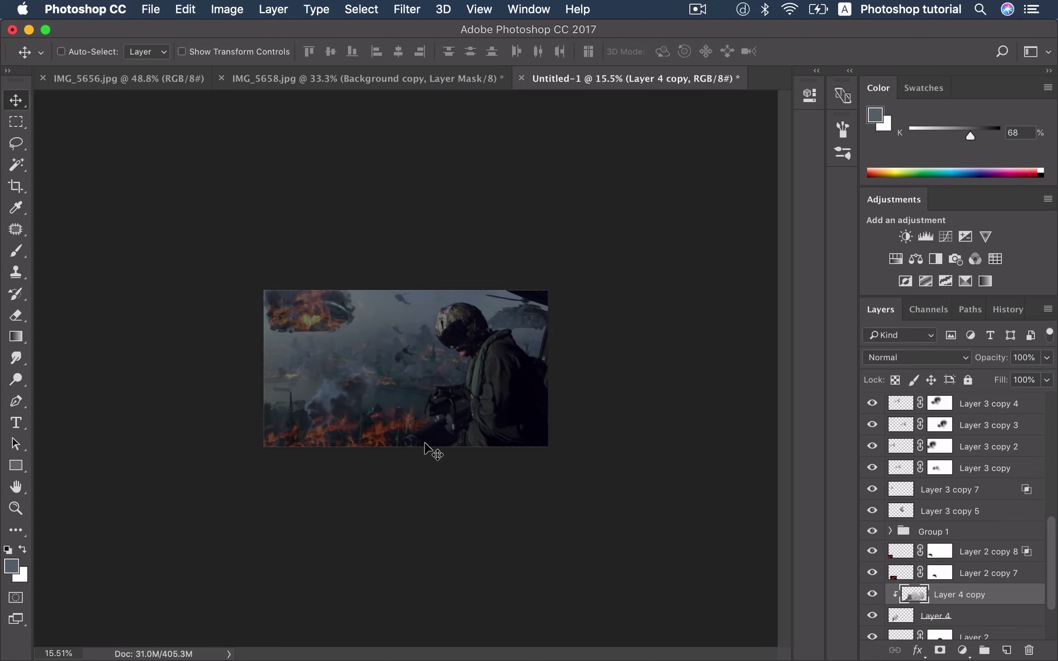
{"action": "scroll", "coordinate": [425, 443], "scroll_direction": "down", "scroll_amount": 2}
{"action": "scroll", "coordinate": [413, 443], "scroll_direction": "up", "scroll_amount": 1}
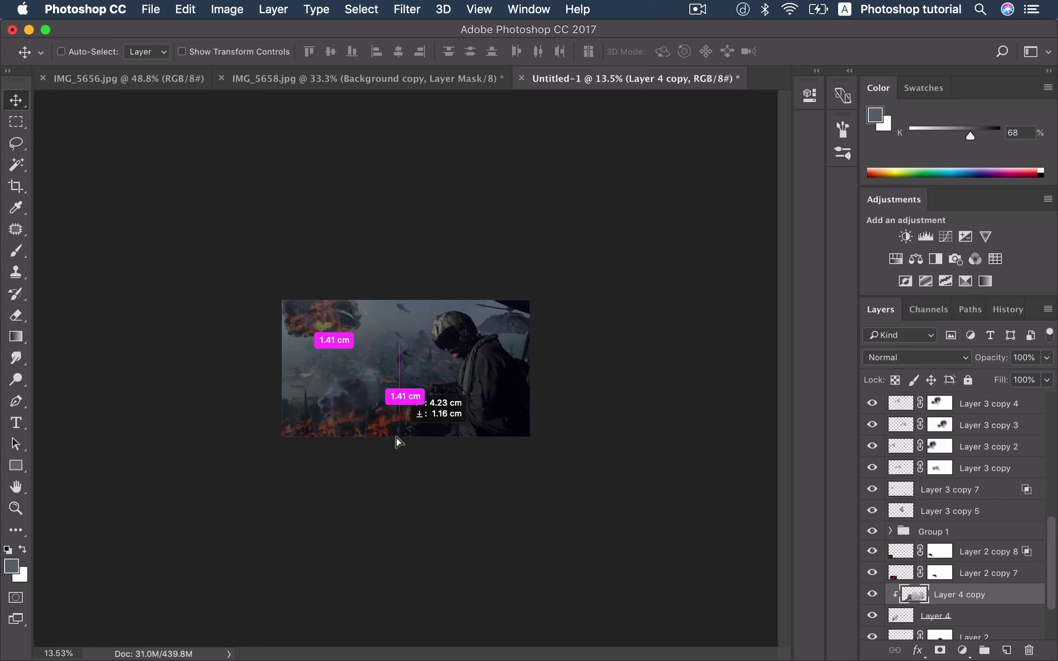
Step: Flip the Layer 4 copy horizontally and rotate it about 48°
{"action": "key", "text": "ctrl+t"}
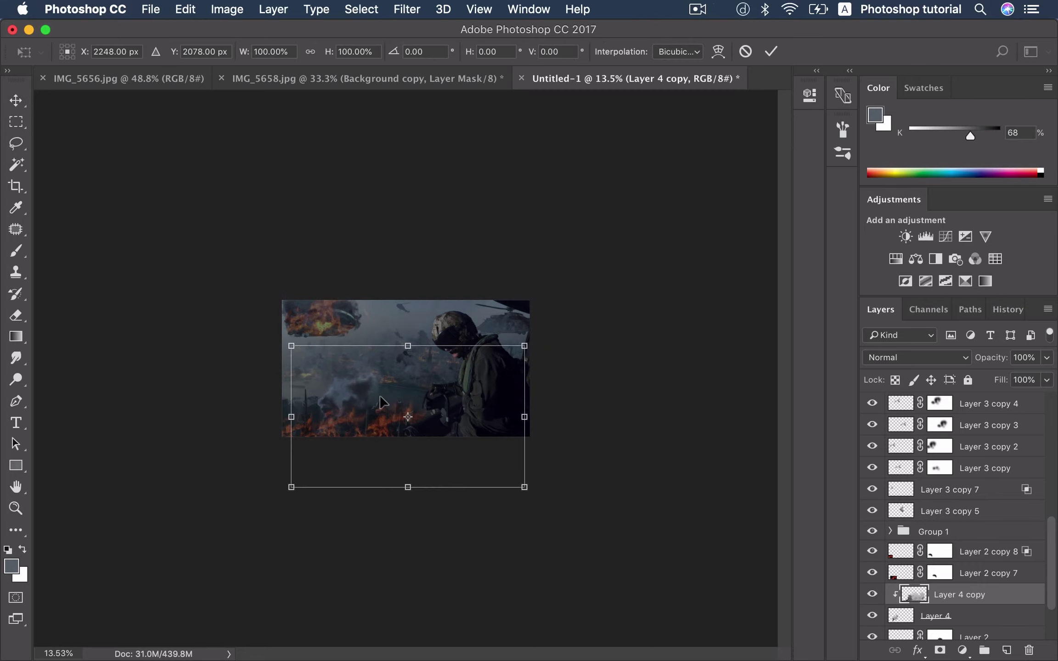
{"action": "right_click", "coordinate": [379, 395]}
{"action": "left_click", "coordinate": [436, 601]}
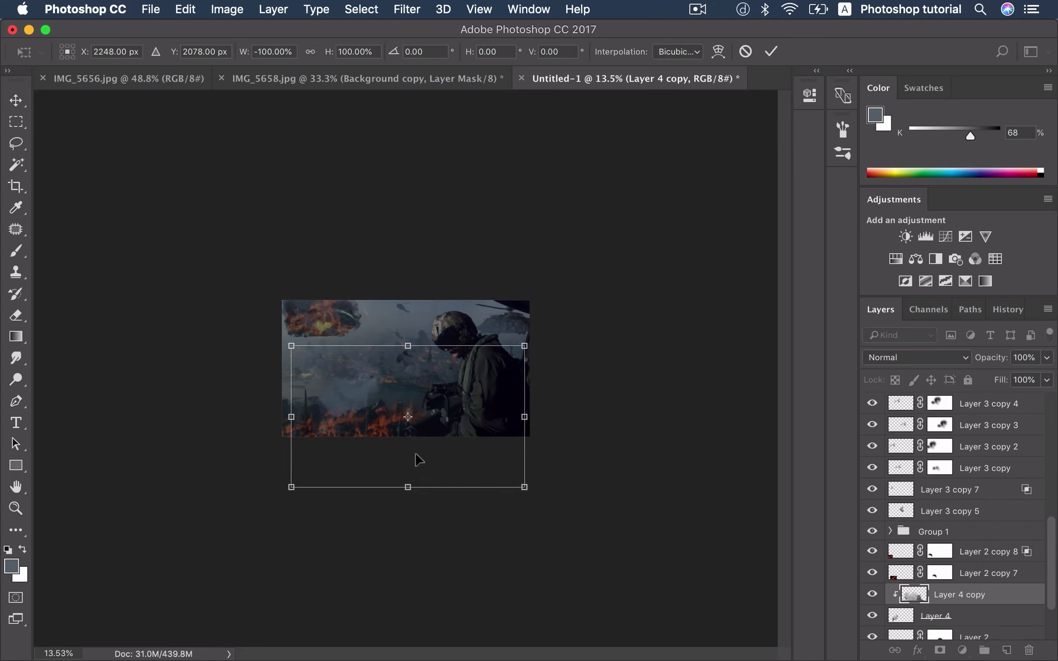
{"action": "mouse_move", "coordinate": [432, 436]}
{"action": "left_mouse_down"}
{"action": "mouse_move", "coordinate": [388, 380]}
{"action": "mouse_move", "coordinate": [306, 389]}
{"action": "left_mouse_up"}
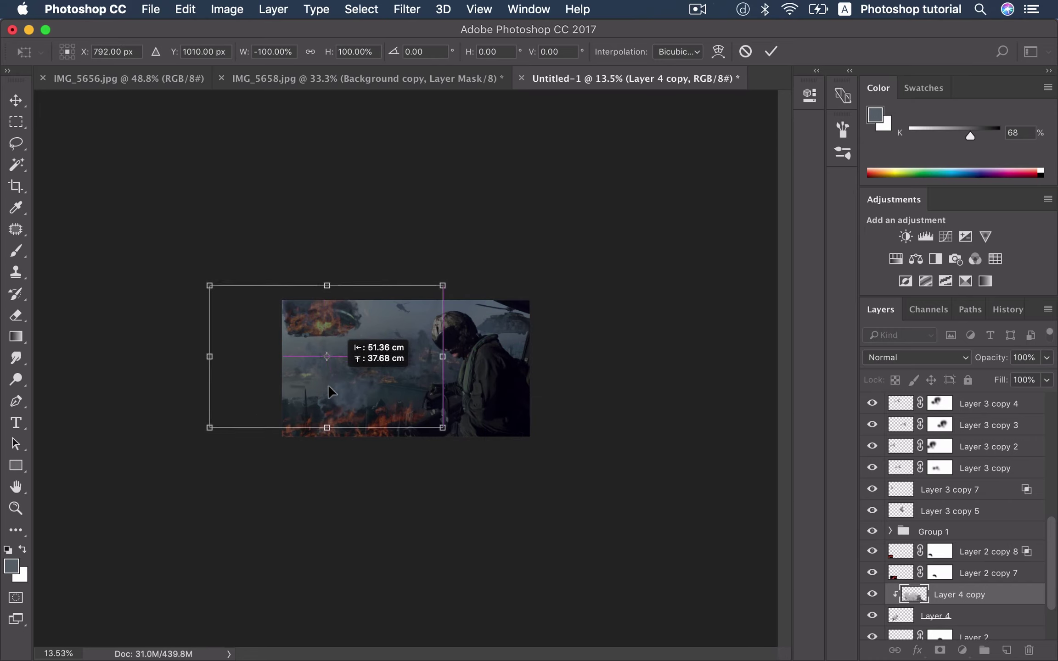
{"action": "left_click_drag", "start_coordinate": [424, 363], "coordinate": [393, 431]}
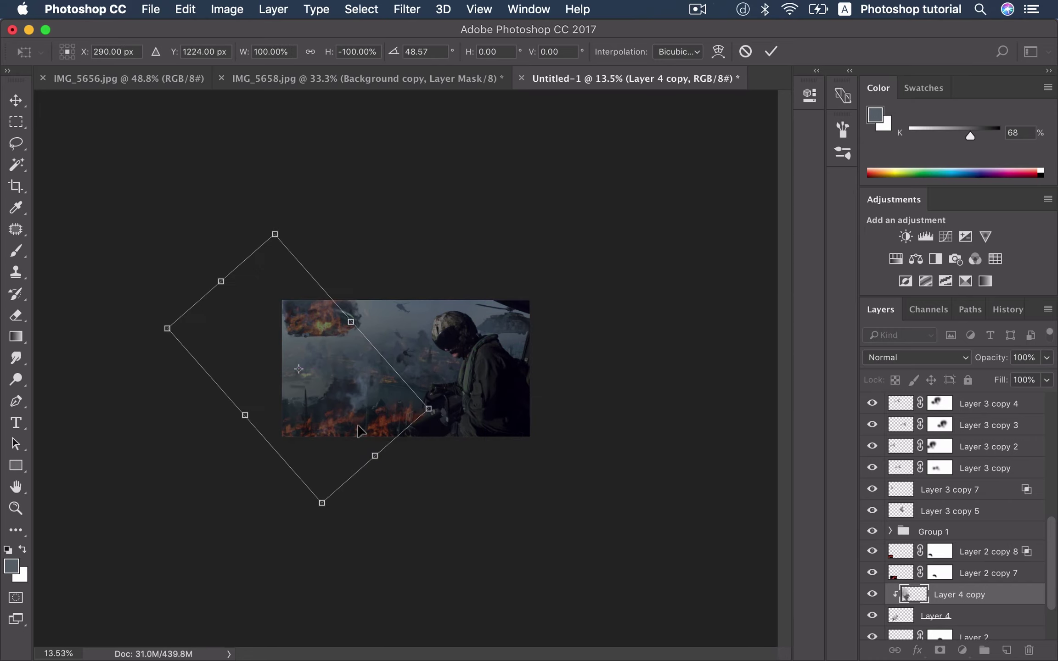
{"action": "left_click_drag", "start_coordinate": [560, 436], "coordinate": [563, 434]}
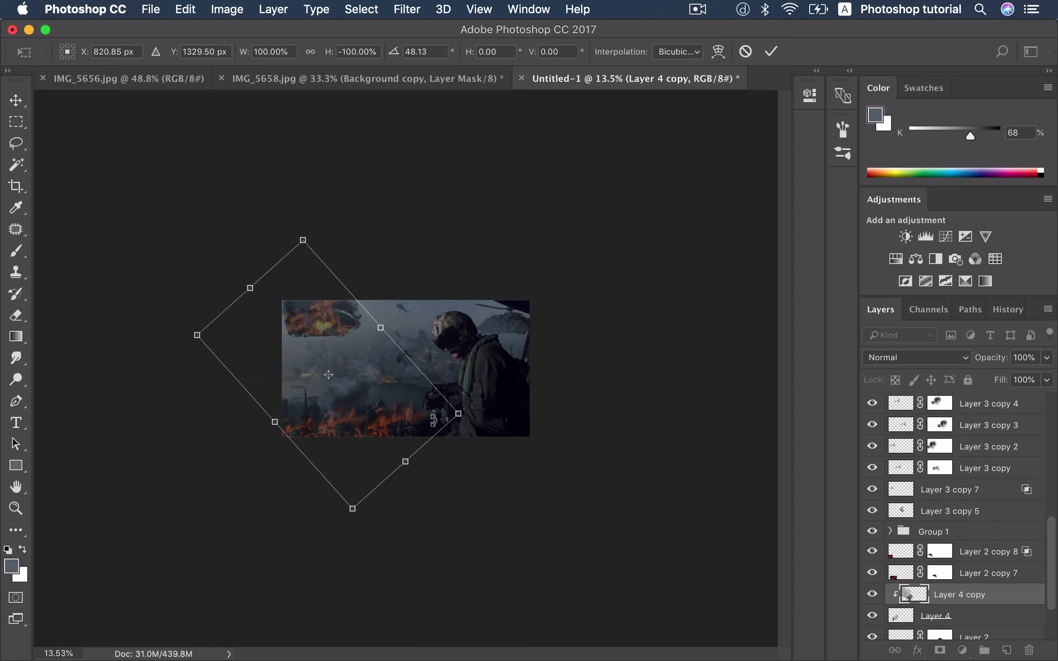
{"action": "mouse_move", "coordinate": [418, 418]}
{"action": "left_mouse_down"}
{"action": "mouse_move", "coordinate": [427, 416]}
{"action": "mouse_move", "coordinate": [391, 426]}
{"action": "mouse_move", "coordinate": [411, 406]}
{"action": "left_mouse_up"}
{"action": "key", "text": "Return"}
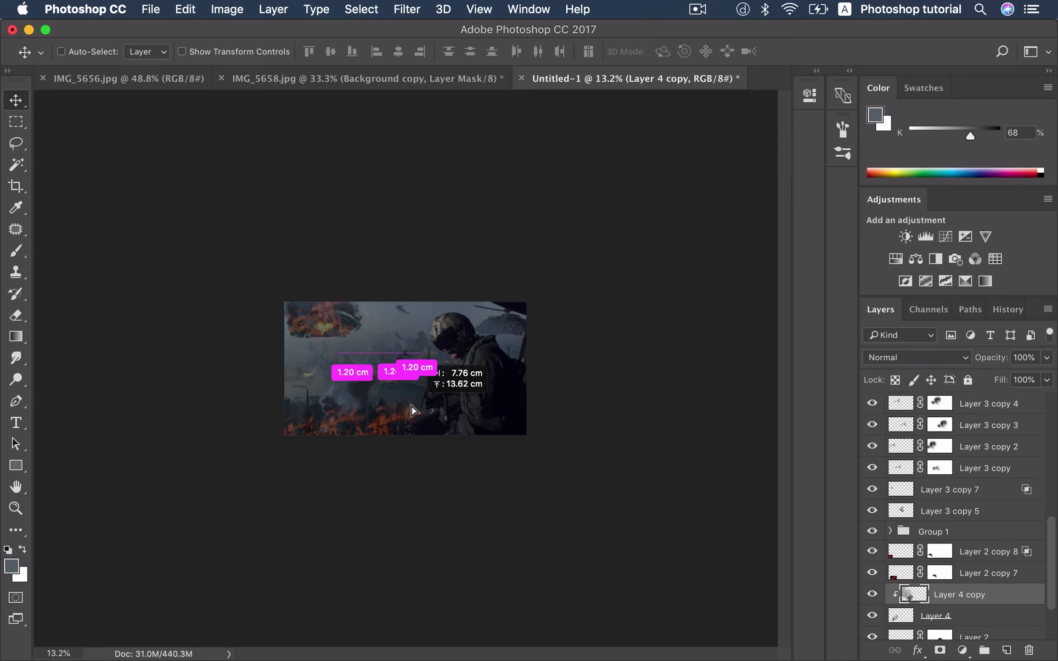
Step: Drag the flipped smoke copy into place over the left of the battlefield
{"action": "mouse_move", "coordinate": [411, 405]}
{"action": "left_mouse_down"}
{"action": "mouse_move", "coordinate": [378, 437]}
{"action": "mouse_move", "coordinate": [399, 429]}
{"action": "mouse_move", "coordinate": [420, 464]}
{"action": "mouse_move", "coordinate": [446, 468]}
{"action": "left_mouse_up"}
{"action": "scroll", "coordinate": [378, 438], "scroll_direction": "up", "scroll_amount": 1}
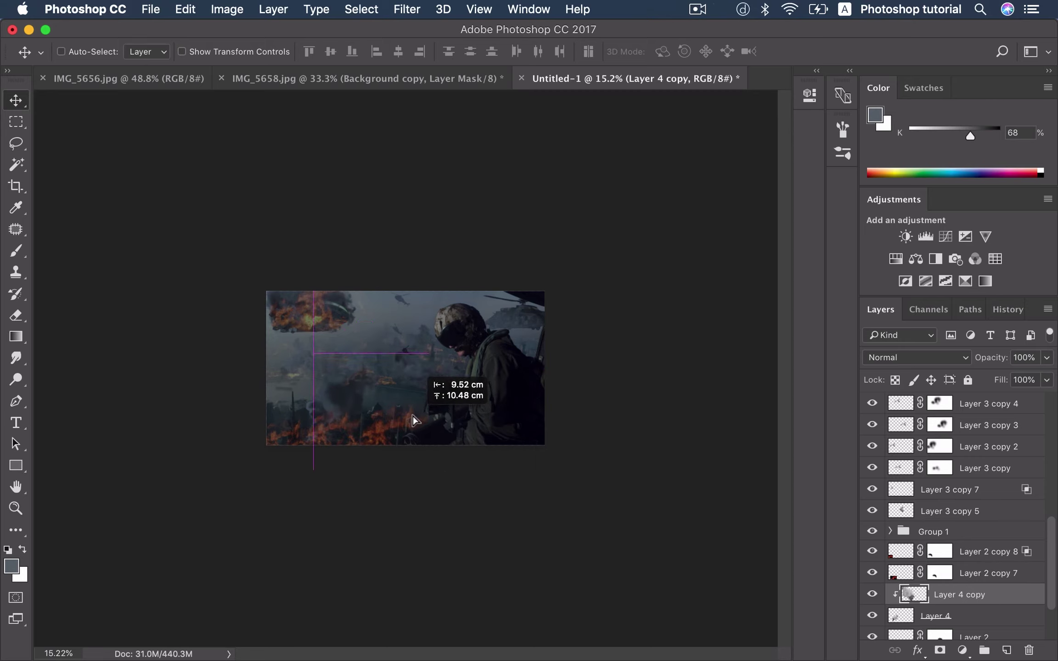
{"action": "mouse_move", "coordinate": [445, 464]}
{"action": "left_mouse_down"}
{"action": "mouse_move", "coordinate": [407, 410]}
{"action": "mouse_move", "coordinate": [414, 415]}
{"action": "left_mouse_up"}
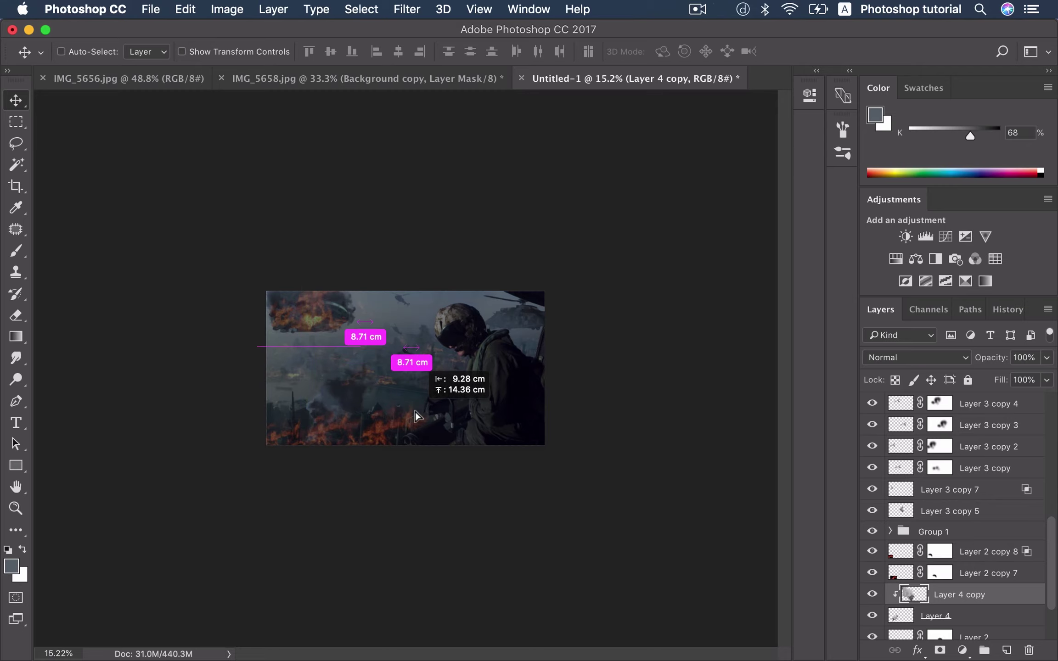
{"action": "left_click_drag", "start_coordinate": [415, 415], "coordinate": [409, 420]}
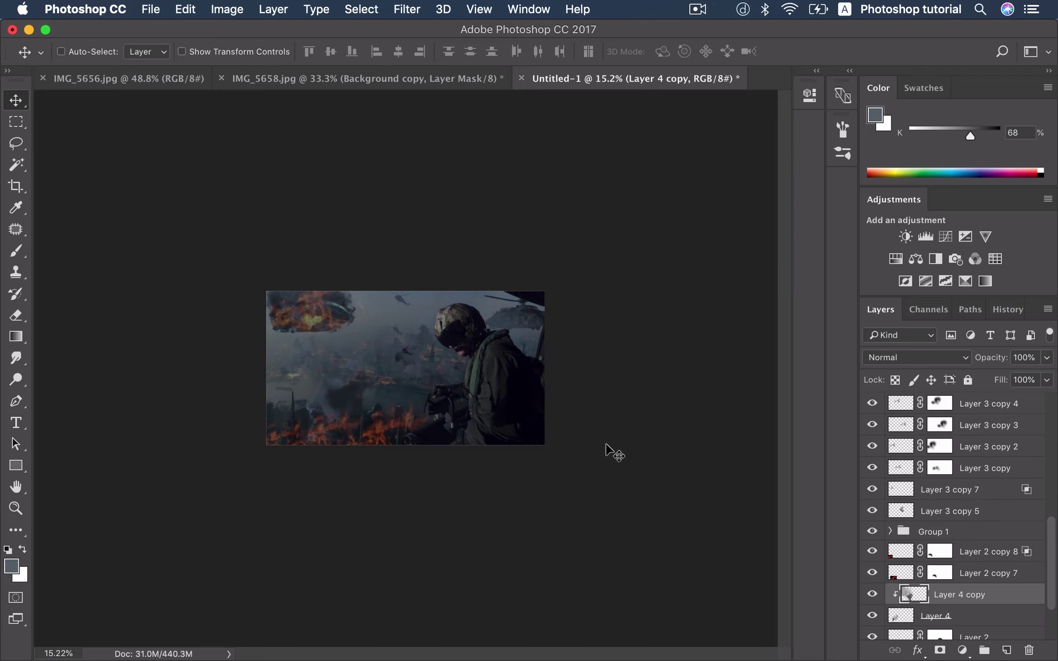
Step: Split Layer 4 copy's This Layer Blend If slider so its tones fade gradually
{"action": "double_click", "coordinate": [1014, 601]}
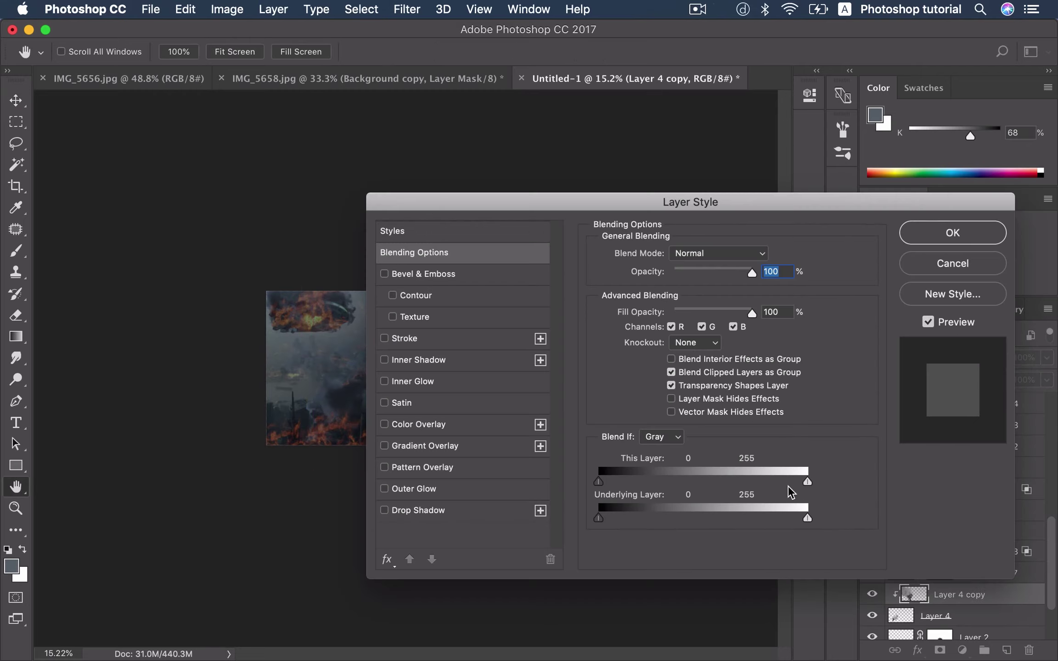
{"action": "left_click_drag", "start_coordinate": [656, 202], "coordinate": [796, 203]}
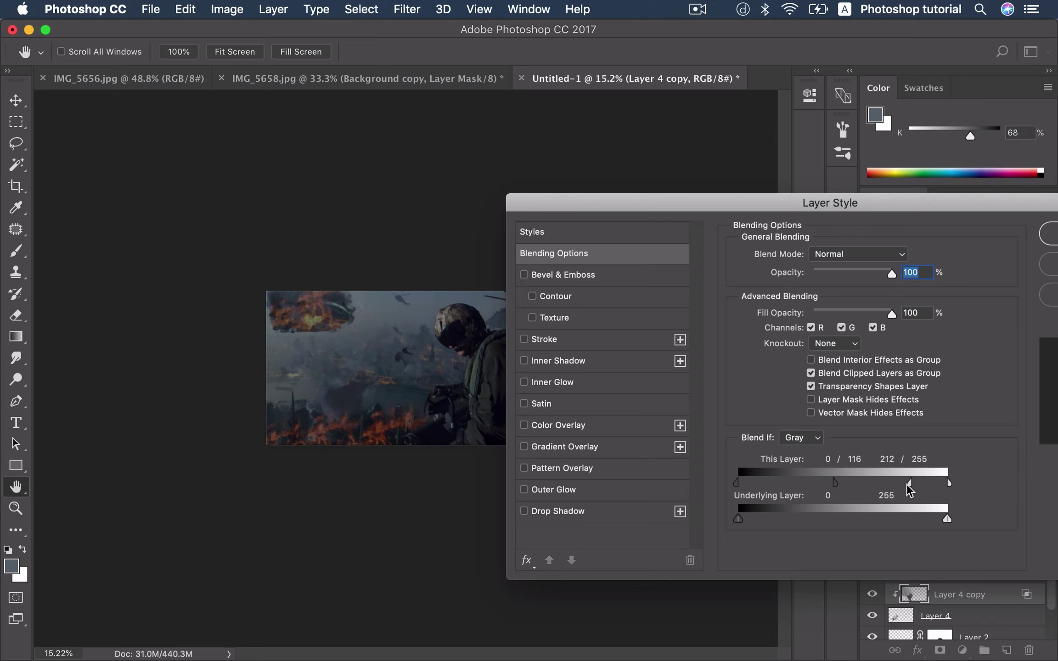
{"action": "left_click_drag", "start_coordinate": [907, 484], "coordinate": [815, 482]}
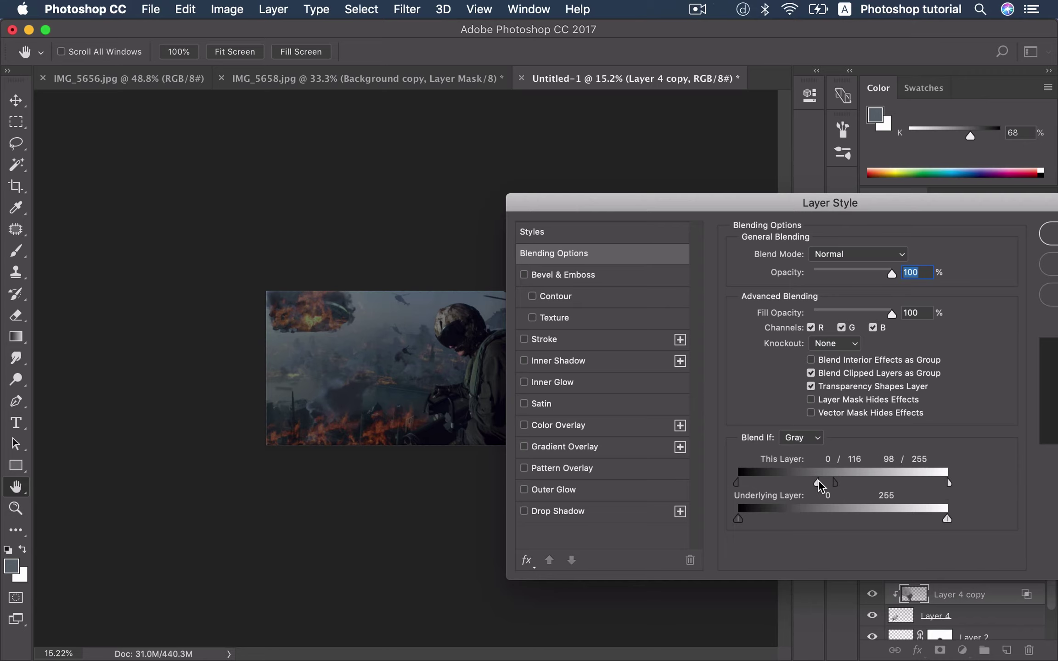
{"action": "left_click", "coordinate": [1044, 241]}
{"action": "left_click_drag", "start_coordinate": [501, 403], "coordinate": [429, 430]}
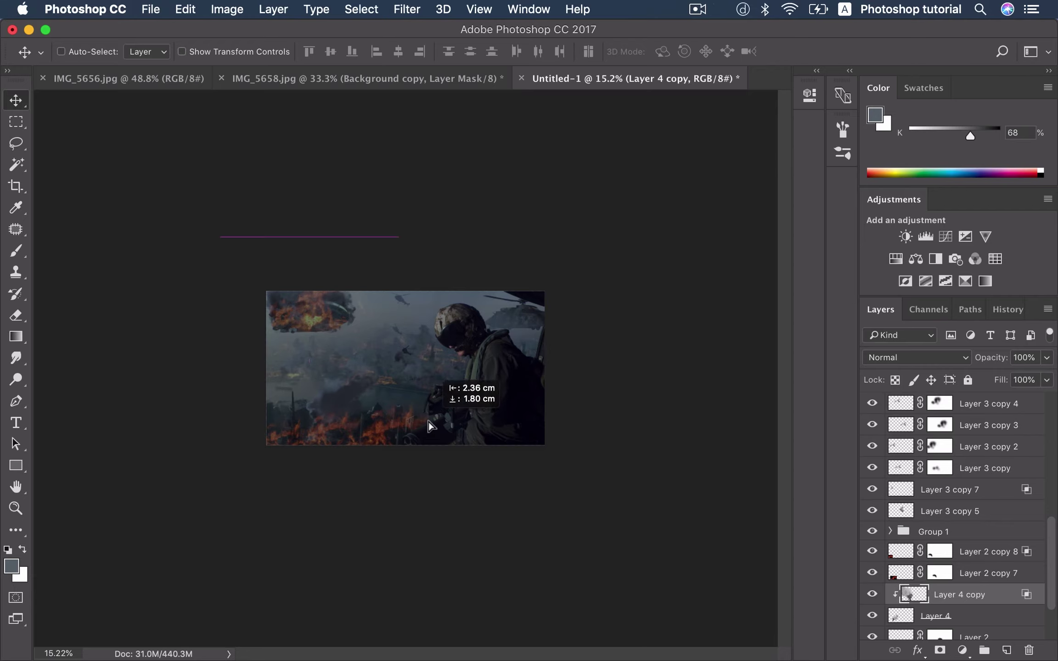
Step: Toggle Layer 4 copy's visibility to compare, leaving it hidden
{"action": "scroll", "coordinate": [430, 430], "scroll_direction": "down", "scroll_amount": 2}
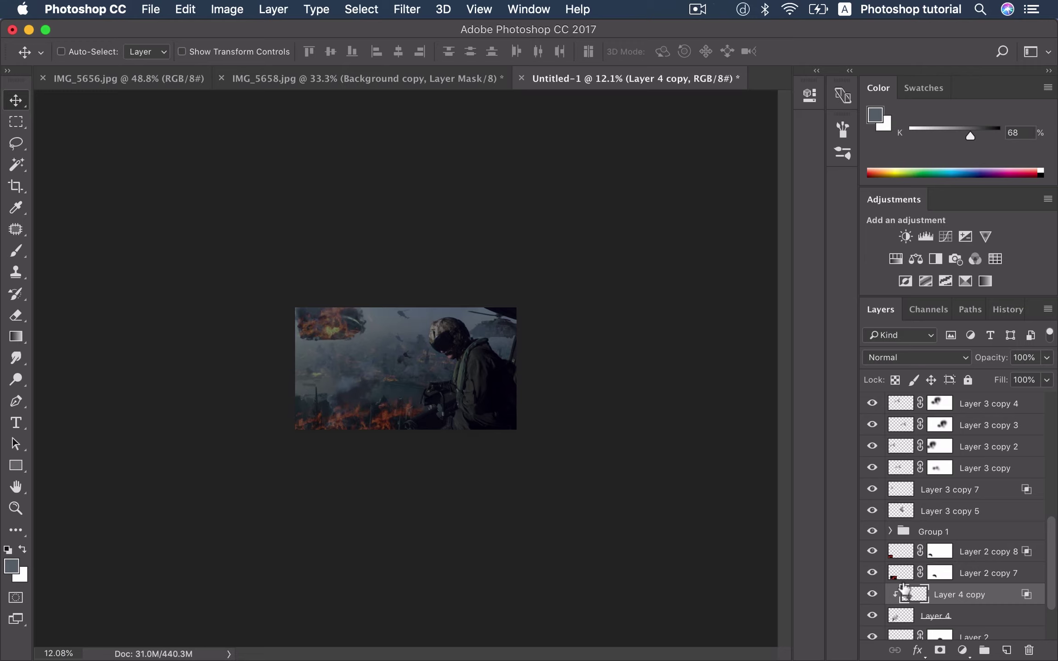
{"action": "left_click", "coordinate": [872, 597]}
{"action": "left_click", "coordinate": [871, 597]}
{"action": "left_click", "coordinate": [872, 597]}
{"action": "left_click", "coordinate": [871, 597]}
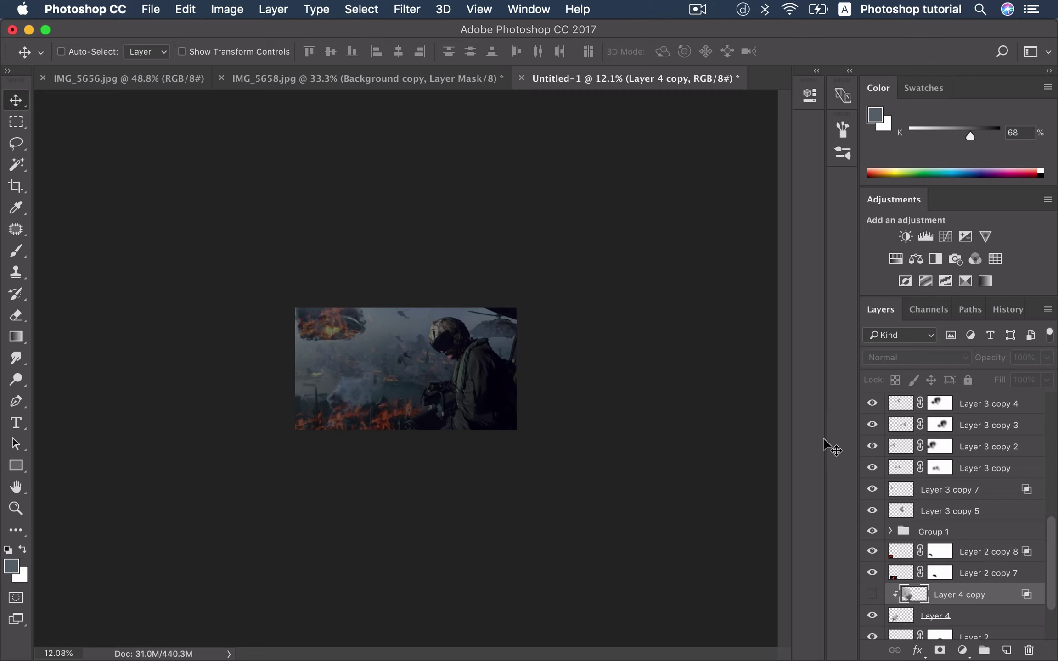
Step: Stamp all visible layers into a new top Layer 7
{"action": "left_click_drag", "start_coordinate": [1053, 538], "coordinate": [1054, 403]}
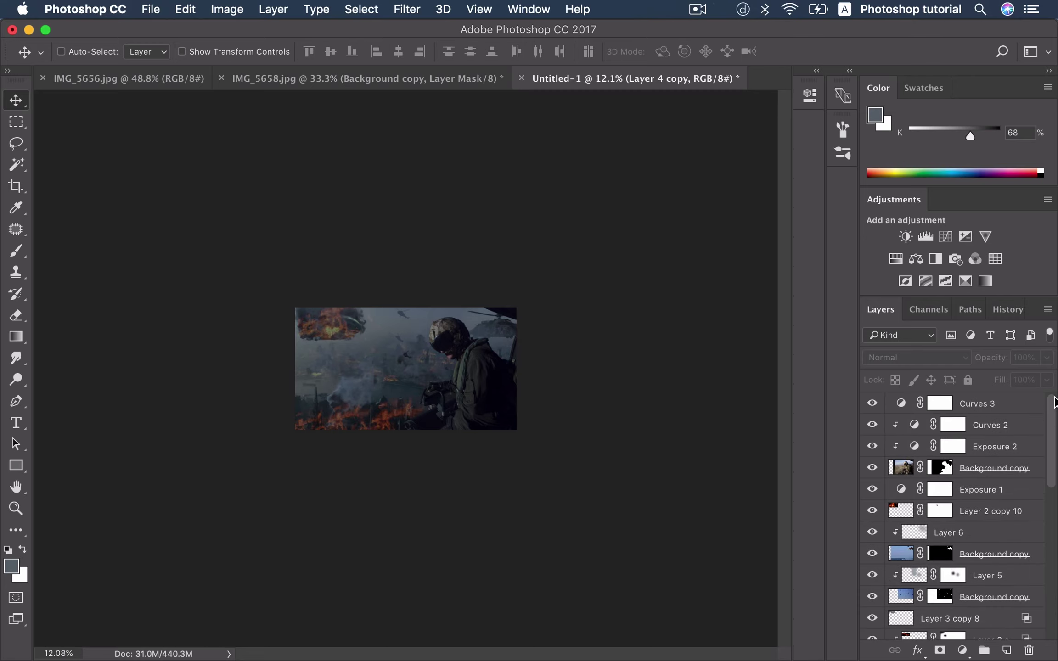
{"action": "left_click", "coordinate": [1021, 404]}
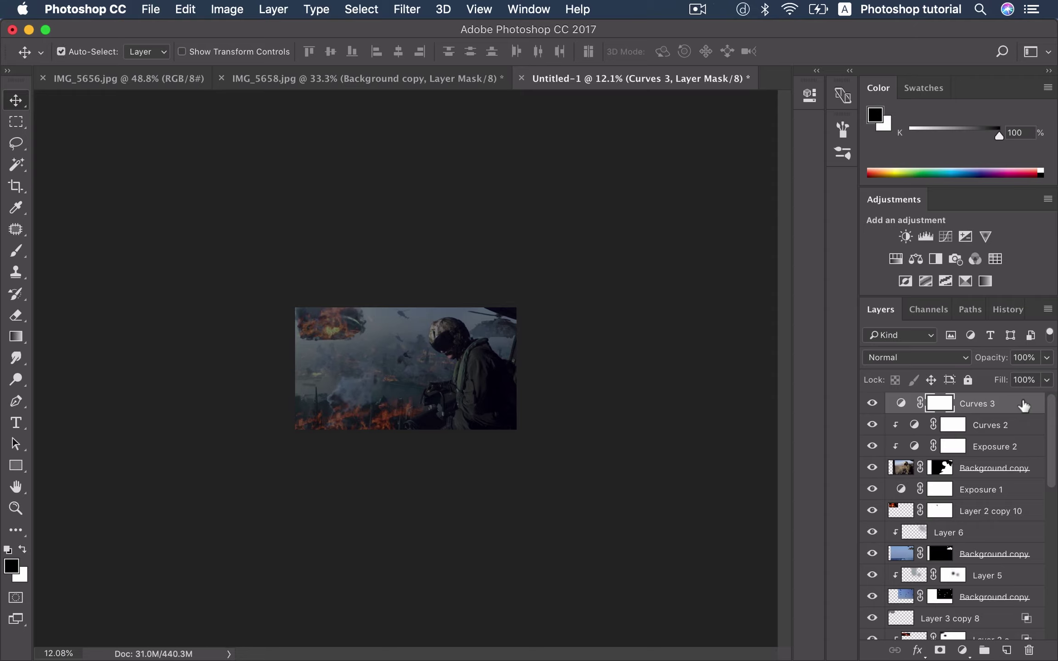
{"action": "key", "text": "super+alt+shift+e"}
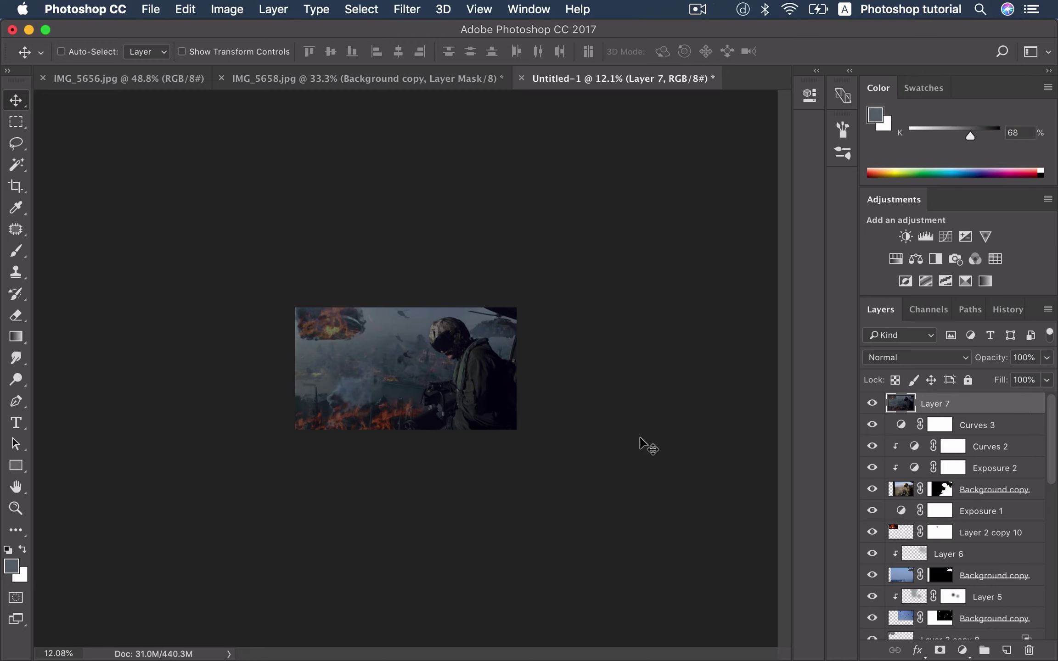
Step: Apply a Color Lookup adjustment with the filmstock_50.3dl look to Layer 7
{"action": "scroll", "coordinate": [473, 414], "scroll_direction": "up", "scroll_amount": 3}
{"action": "scroll", "coordinate": [473, 413], "scroll_direction": "up", "scroll_amount": 3}
{"action": "scroll", "coordinate": [473, 413], "scroll_direction": "up", "scroll_amount": 3}
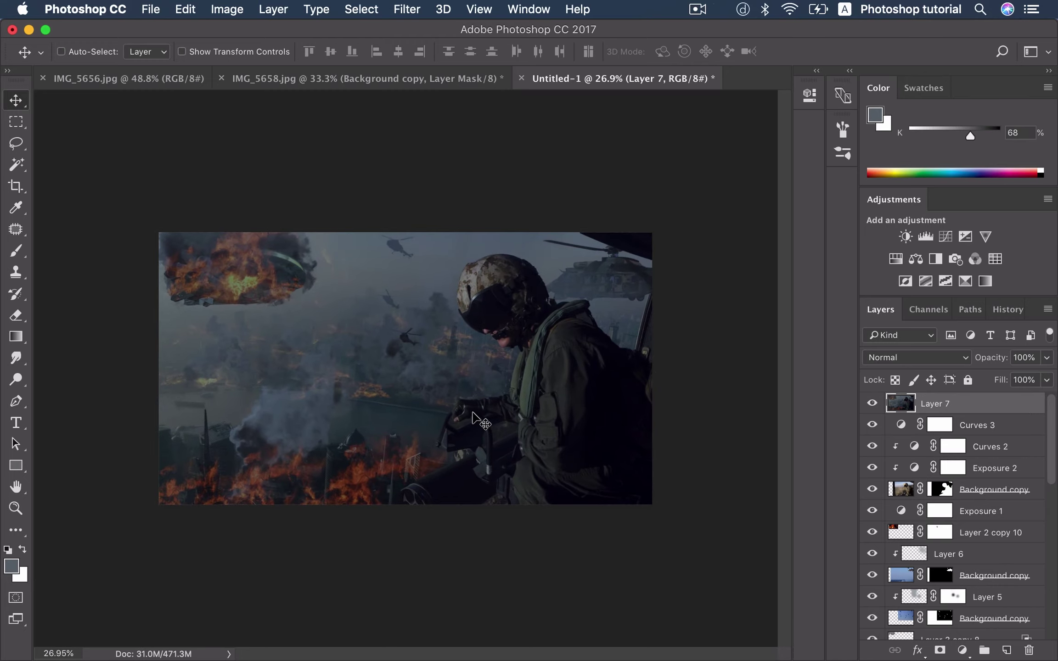
{"action": "scroll", "coordinate": [473, 413], "scroll_direction": "up", "scroll_amount": 1}
{"action": "scroll", "coordinate": [473, 413], "scroll_direction": "up", "scroll_amount": 1}
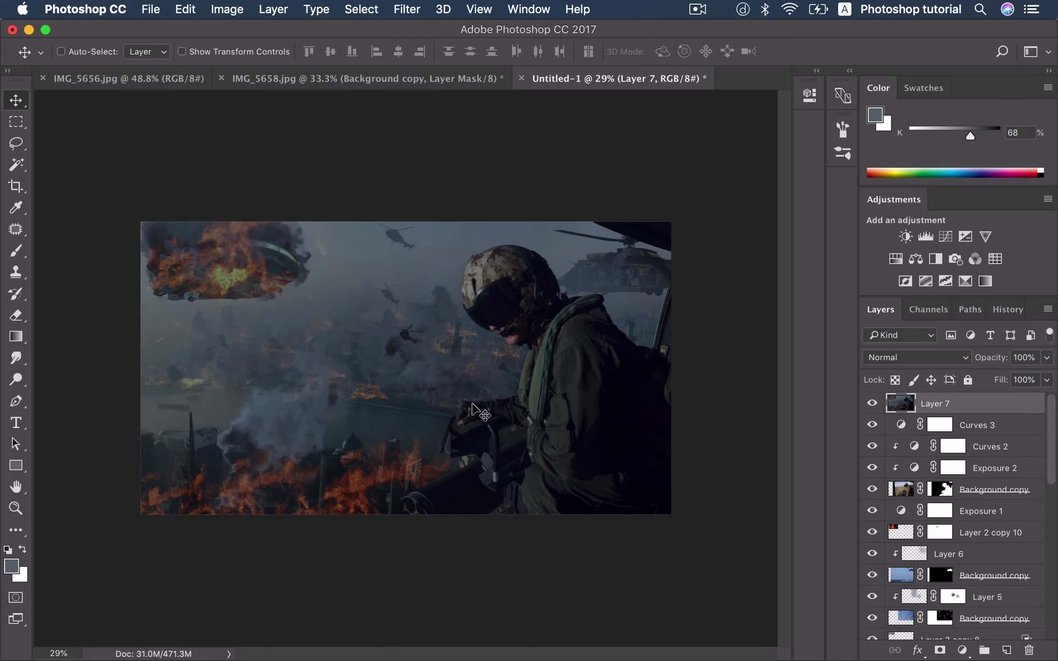
{"action": "left_click", "coordinate": [216, 13]}
{"action": "mouse_move", "coordinate": [254, 53]}
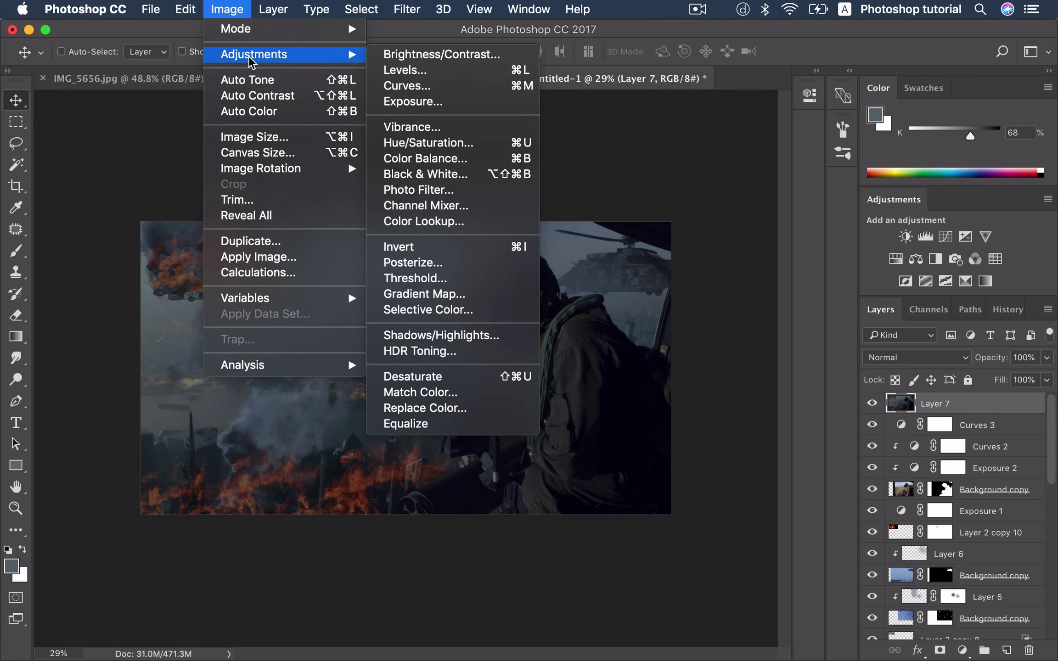
{"action": "left_click", "coordinate": [455, 222]}
{"action": "left_click", "coordinate": [726, 243]}
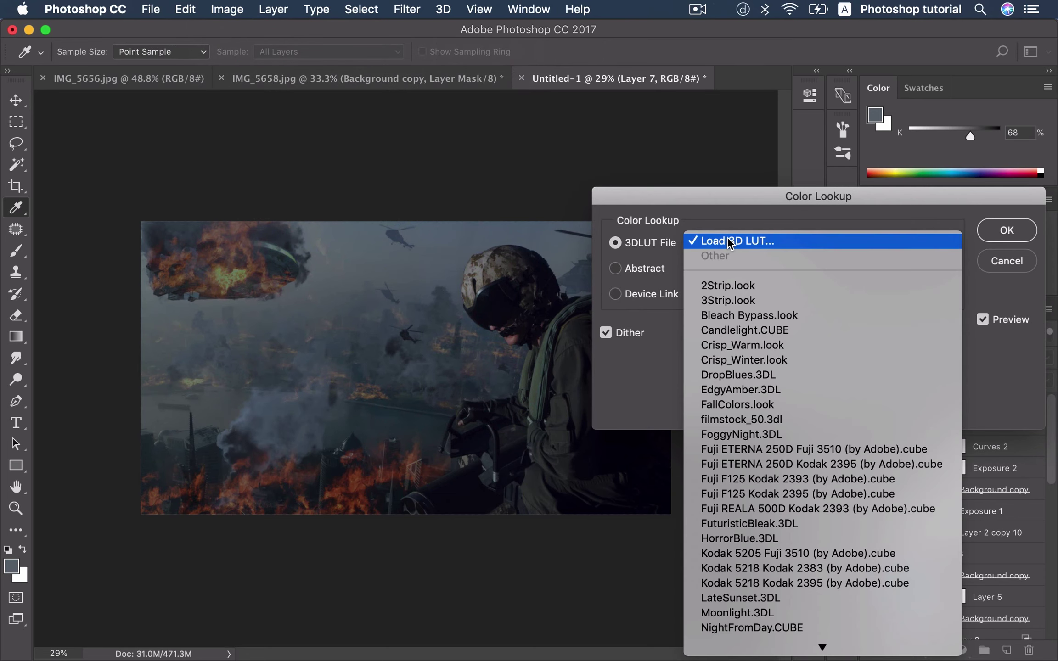
{"action": "left_click", "coordinate": [747, 418]}
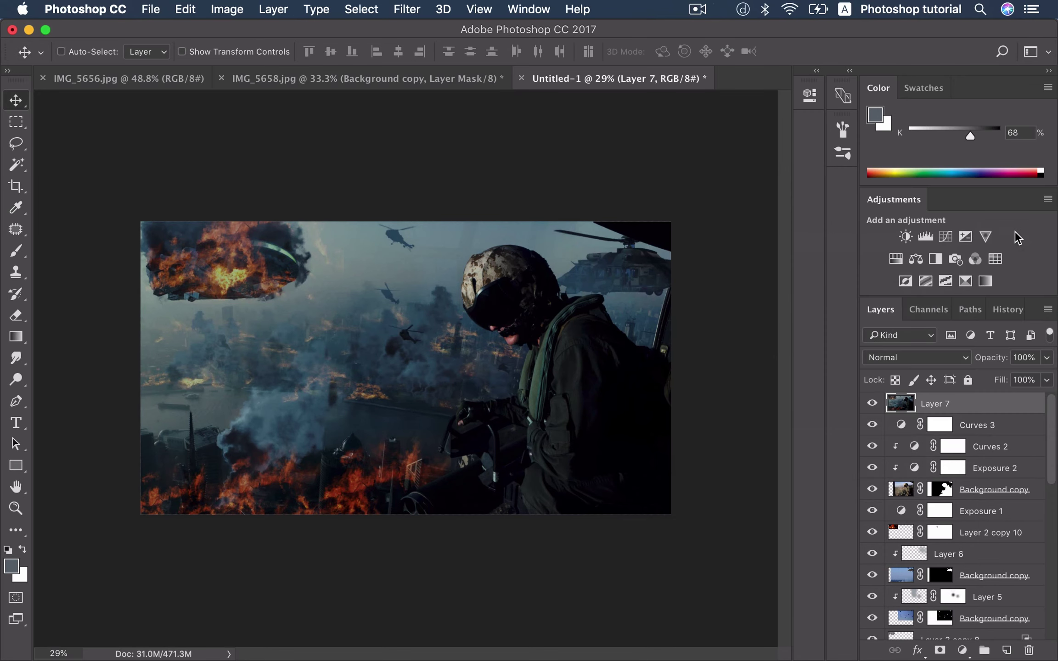
Step: Start a Pen path along the visor's rim and lower edge up to the goggle strap
{"action": "scroll", "coordinate": [493, 314], "scroll_direction": "up", "scroll_amount": 5}
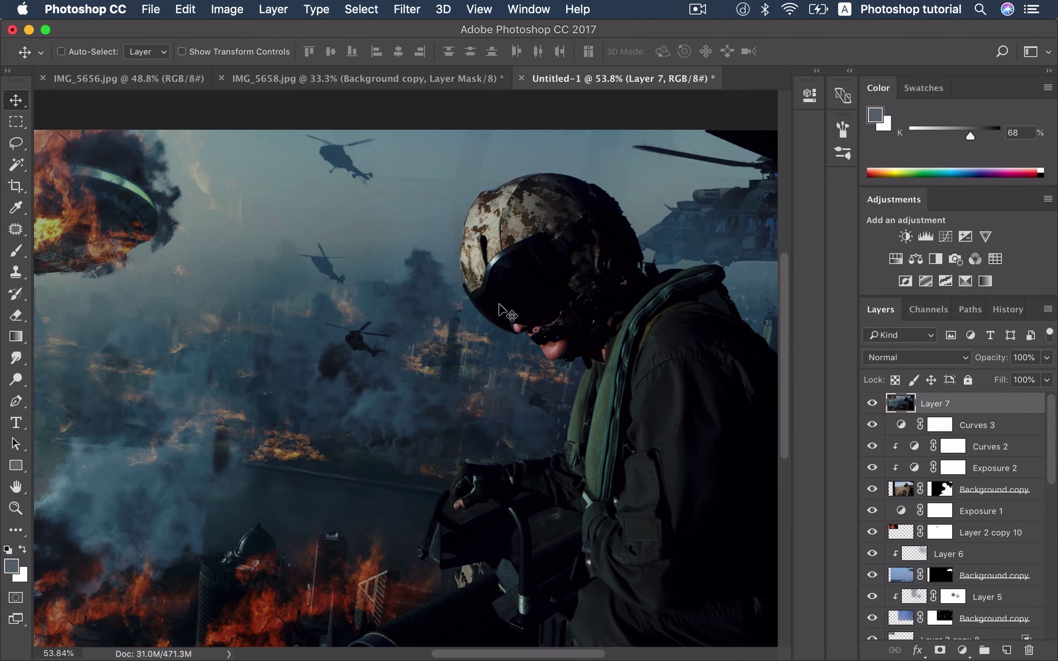
{"action": "key", "text": "p"}
{"action": "scroll", "coordinate": [503, 317], "scroll_direction": "up", "scroll_amount": 2}
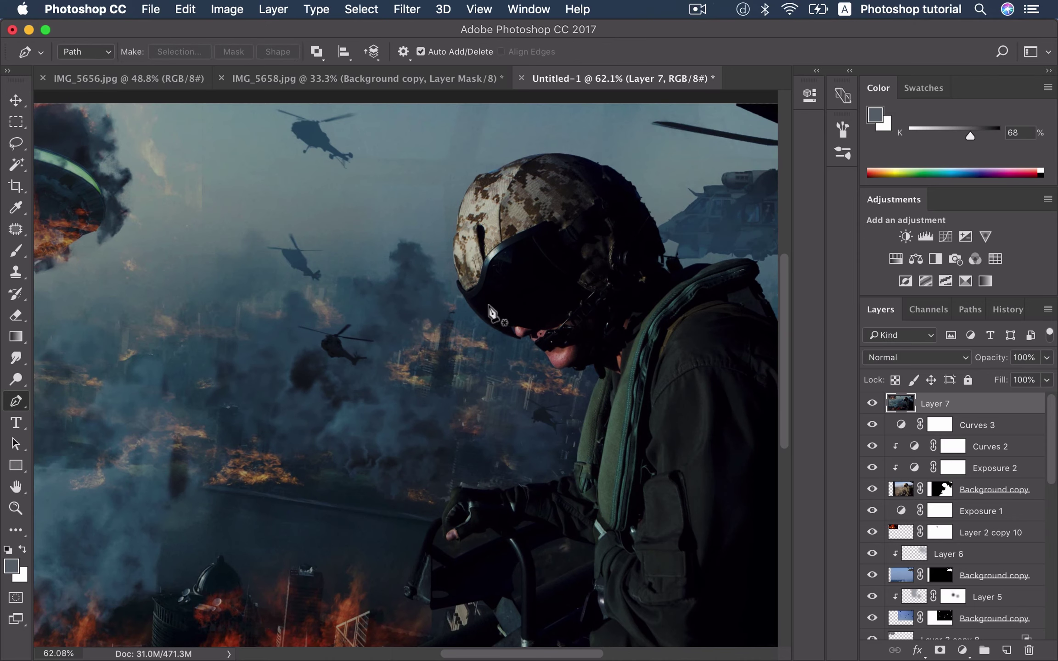
{"action": "scroll", "coordinate": [500, 316], "scroll_direction": "up", "scroll_amount": 3}
{"action": "left_click", "coordinate": [450, 296]}
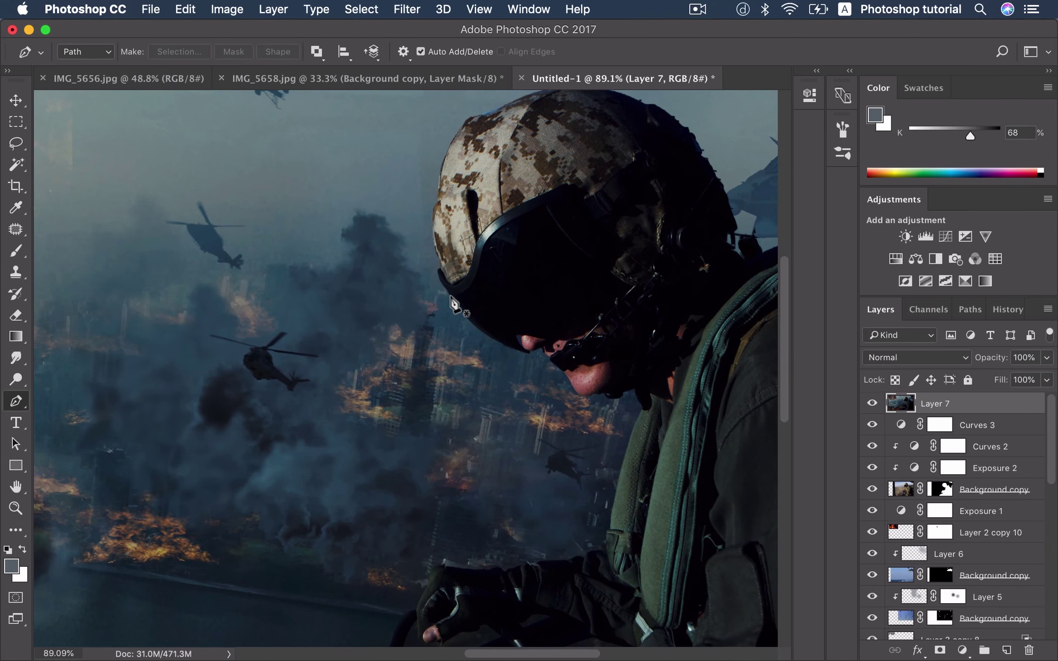
{"action": "left_click_drag", "start_coordinate": [506, 348], "coordinate": [531, 357]}
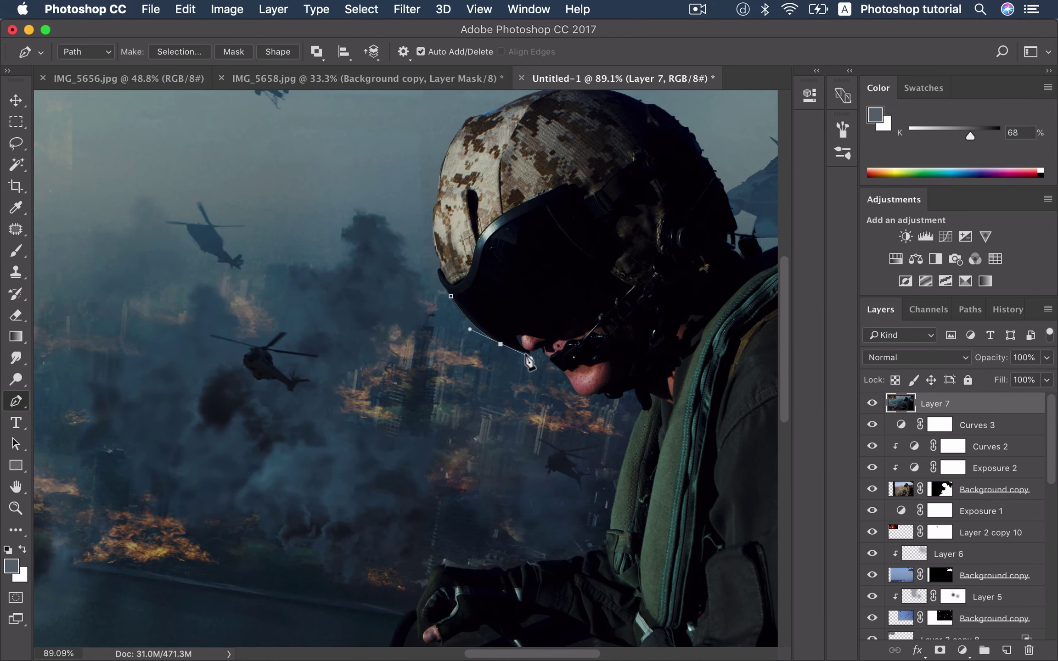
{"action": "left_click", "coordinate": [529, 355]}
{"action": "scroll", "coordinate": [532, 344], "scroll_direction": "up", "scroll_amount": 1}
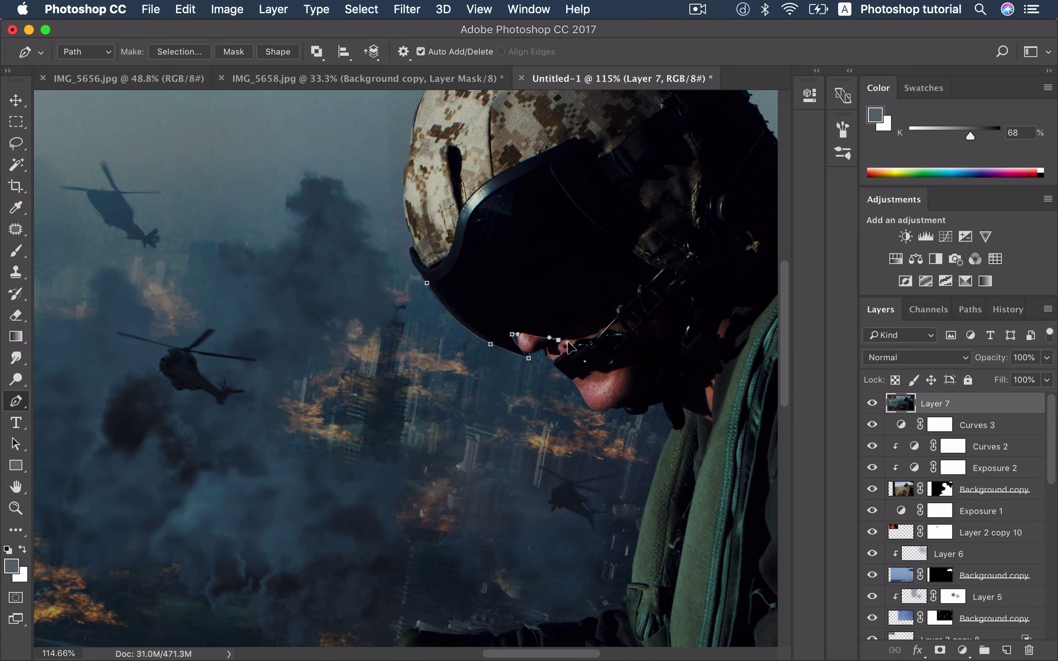
{"action": "scroll", "coordinate": [569, 347], "scroll_direction": "up", "scroll_amount": 1}
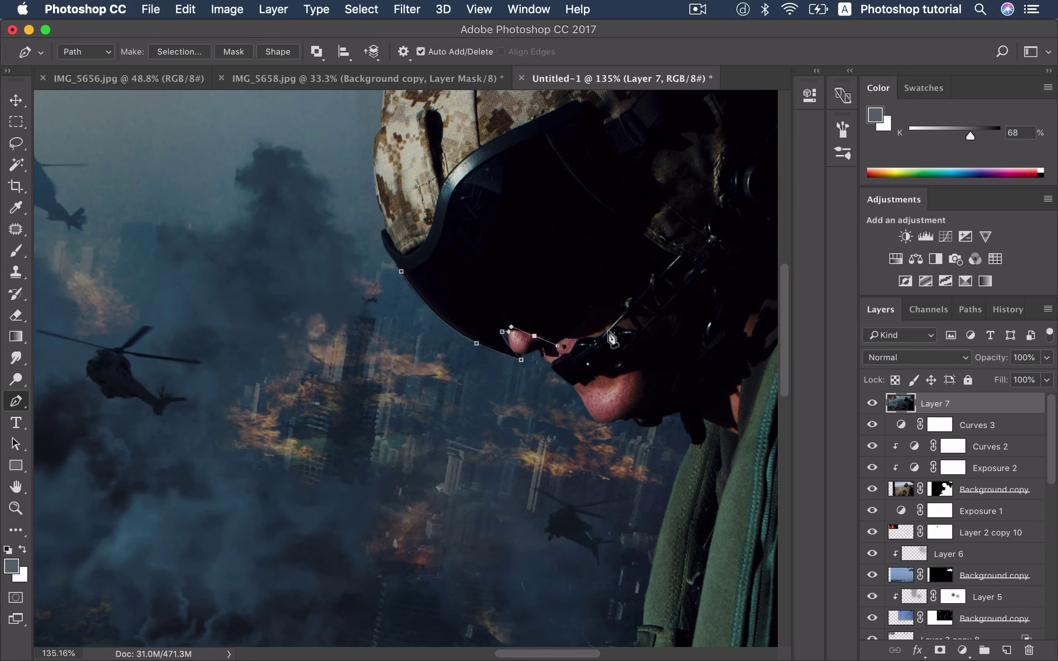
{"action": "mouse_move", "coordinate": [621, 312]}
{"action": "left_mouse_down"}
{"action": "mouse_move", "coordinate": [640, 283]}
{"action": "mouse_move", "coordinate": [619, 331]}
{"action": "left_mouse_up"}
{"action": "scroll", "coordinate": [633, 323], "scroll_direction": "up", "scroll_amount": 3}
{"action": "left_click", "coordinate": [656, 272]}
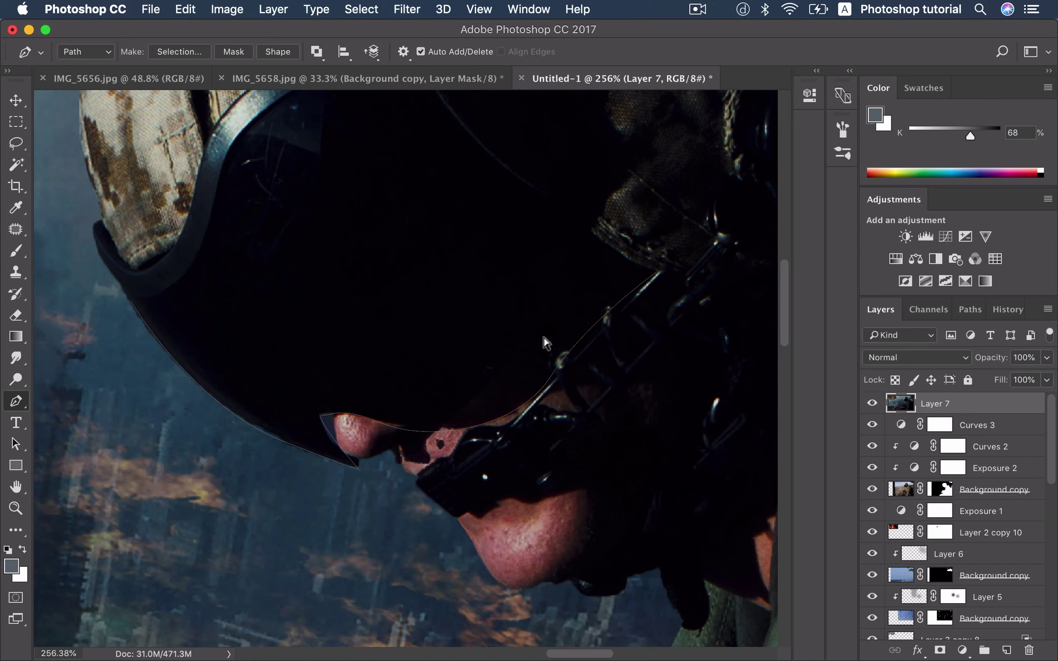
Step: Reshape the curve around the nose and close the path around the visor
{"action": "left_click", "coordinate": [585, 322], "text": "ctrl"}
{"action": "left_click_drag", "start_coordinate": [585, 323], "coordinate": [591, 340]}
{"action": "left_click_drag", "start_coordinate": [550, 377], "coordinate": [549, 382]}
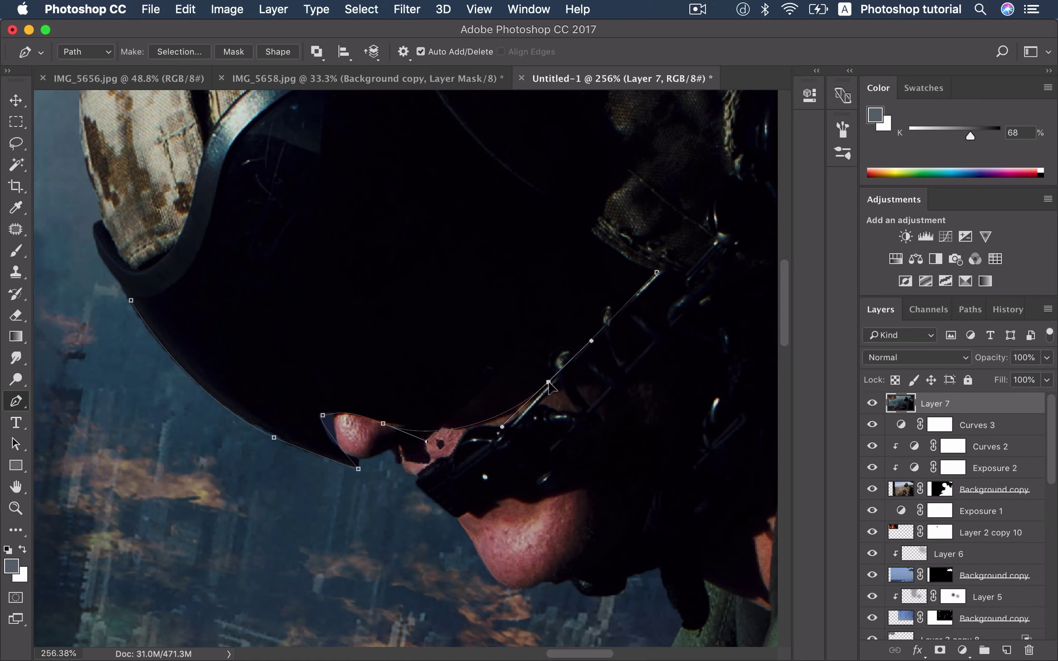
{"action": "left_click_drag", "start_coordinate": [530, 248], "coordinate": [602, 359]}
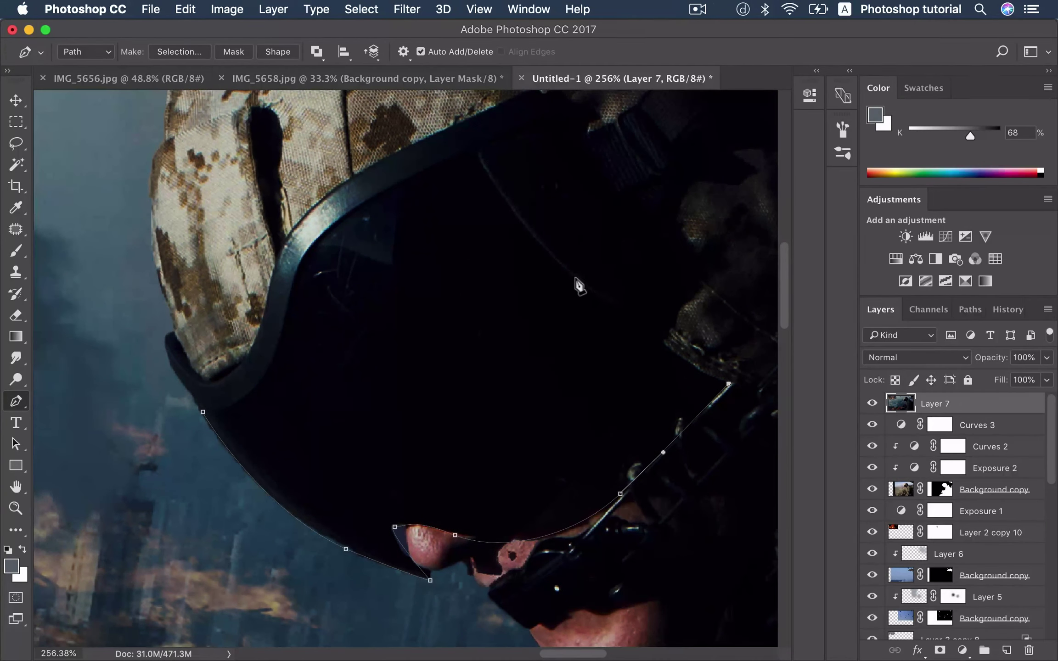
{"action": "left_click_drag", "start_coordinate": [609, 317], "coordinate": [520, 221]}
{"action": "left_click_drag", "start_coordinate": [477, 148], "coordinate": [471, 122]}
{"action": "left_click", "coordinate": [477, 148], "text": "alt"}
{"action": "left_click_drag", "start_coordinate": [336, 224], "coordinate": [301, 254]}
{"action": "left_click_drag", "start_coordinate": [286, 317], "coordinate": [276, 367]}
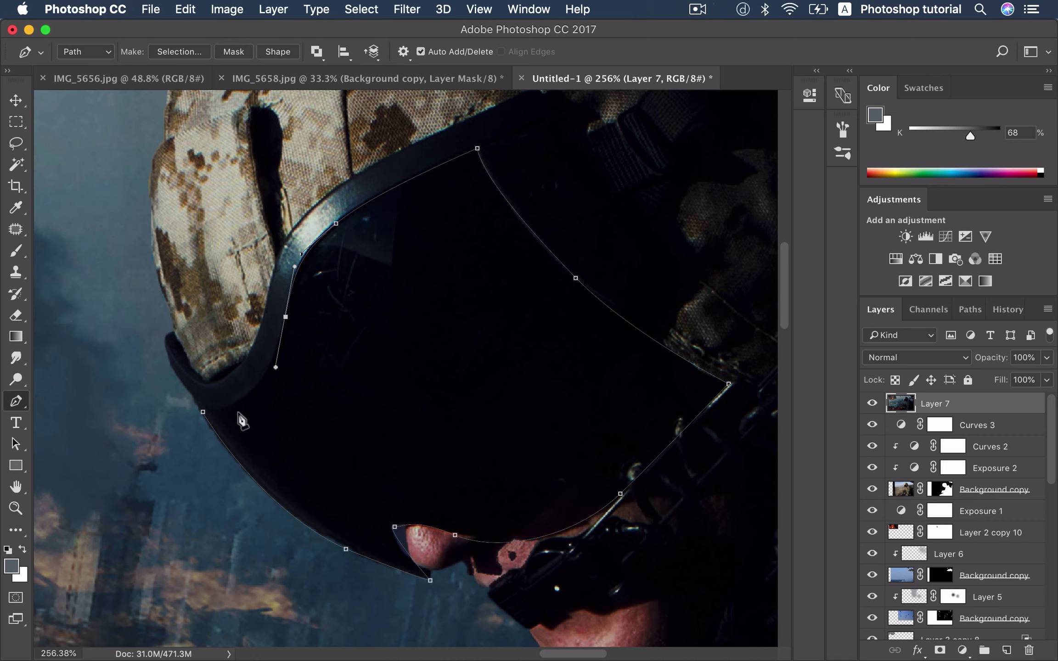
{"action": "left_click", "coordinate": [203, 412]}
{"action": "left_click_drag", "start_coordinate": [170, 400], "coordinate": [156, 411]}
Step: Load the visor path as a selection feathered by 2 pixels
{"action": "key", "text": "ctrl+Return"}
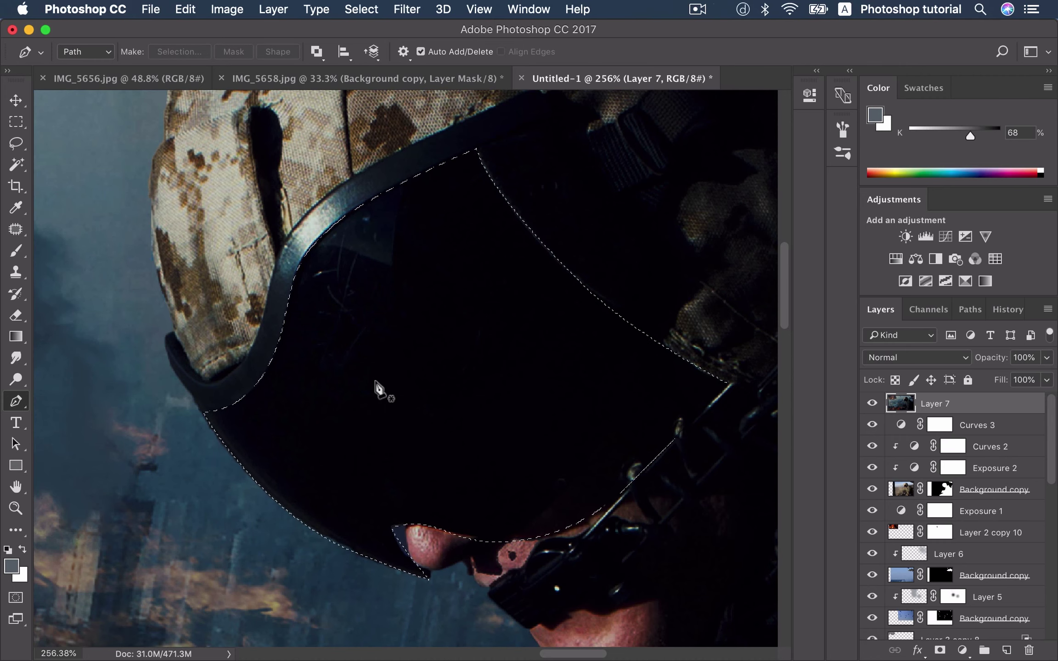
{"action": "key", "text": "shift+F6"}
{"action": "type", "text": "2"}
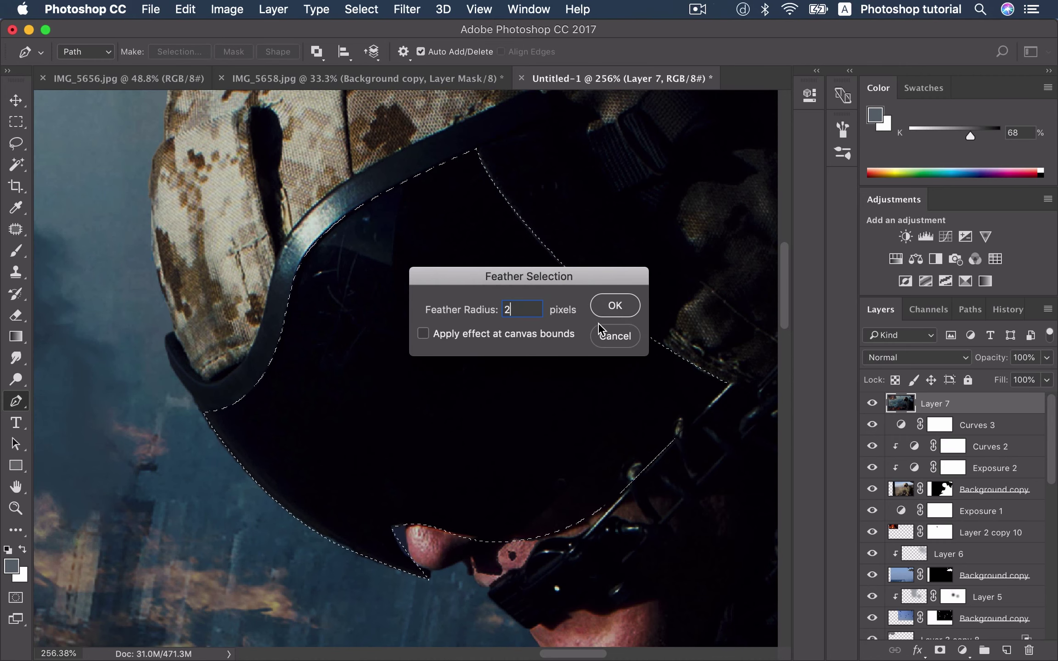
{"action": "left_click", "coordinate": [612, 305]}
{"action": "key", "text": "ctrl+0"}
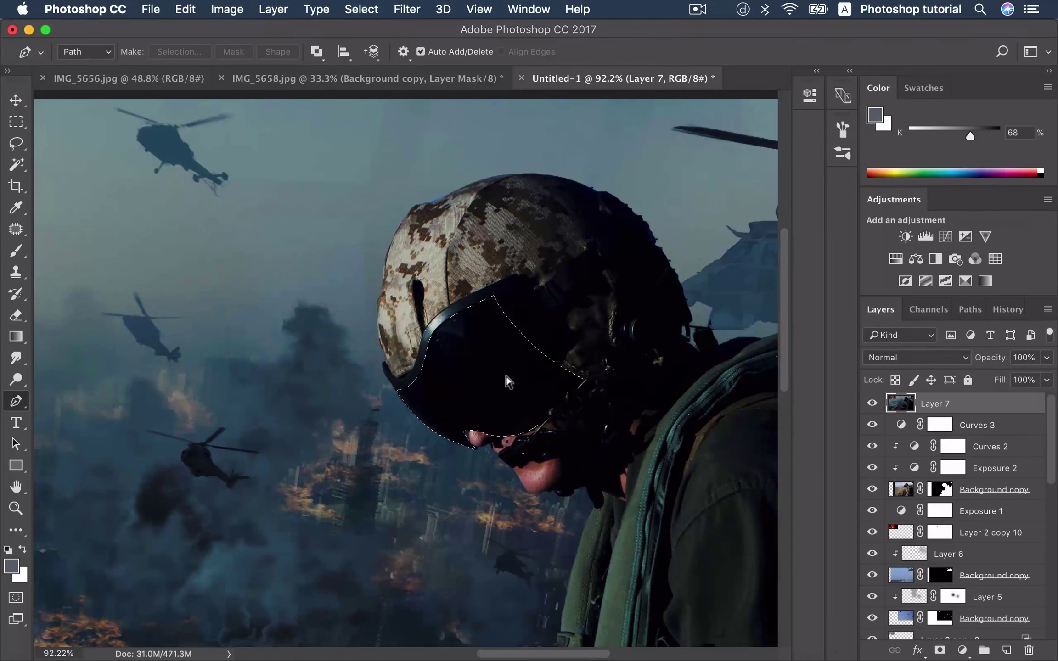
Step: Add an empty Layer 8 and duplicate merged Layer 7, moving the copy to the top
{"action": "key", "text": "ctrl+shift+alt+n"}
{"action": "scroll", "coordinate": [519, 399], "scroll_direction": "down", "scroll_amount": 2}
{"action": "scroll", "coordinate": [527, 402], "scroll_direction": "down", "scroll_amount": 3}
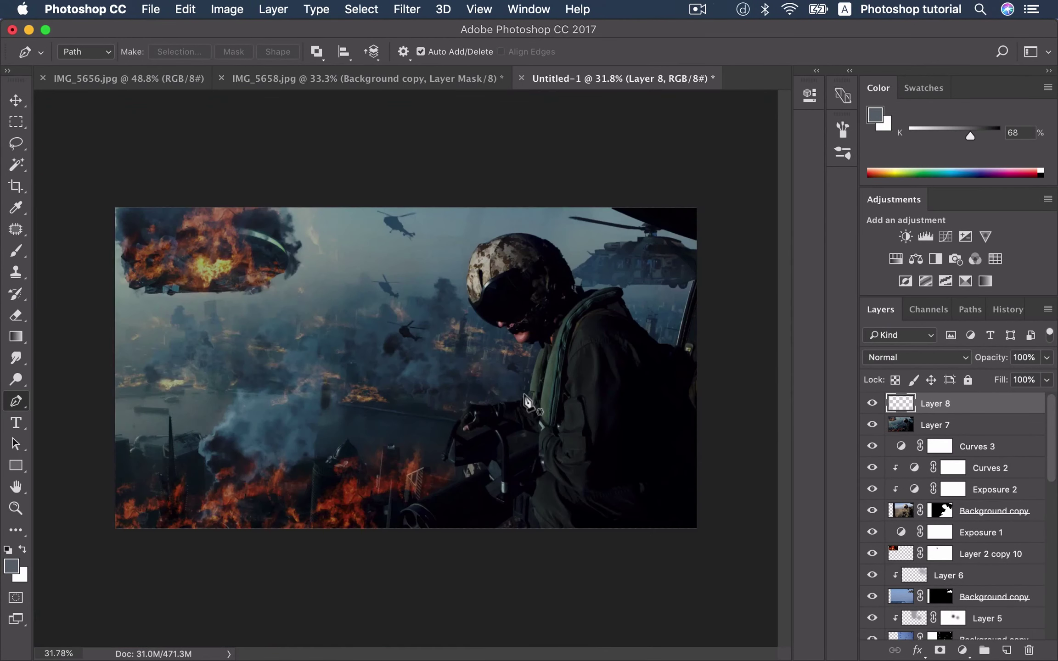
{"action": "key", "text": "v"}
{"action": "scroll", "coordinate": [542, 403], "scroll_direction": "down", "scroll_amount": 1}
{"action": "left_click", "coordinate": [944, 434]}
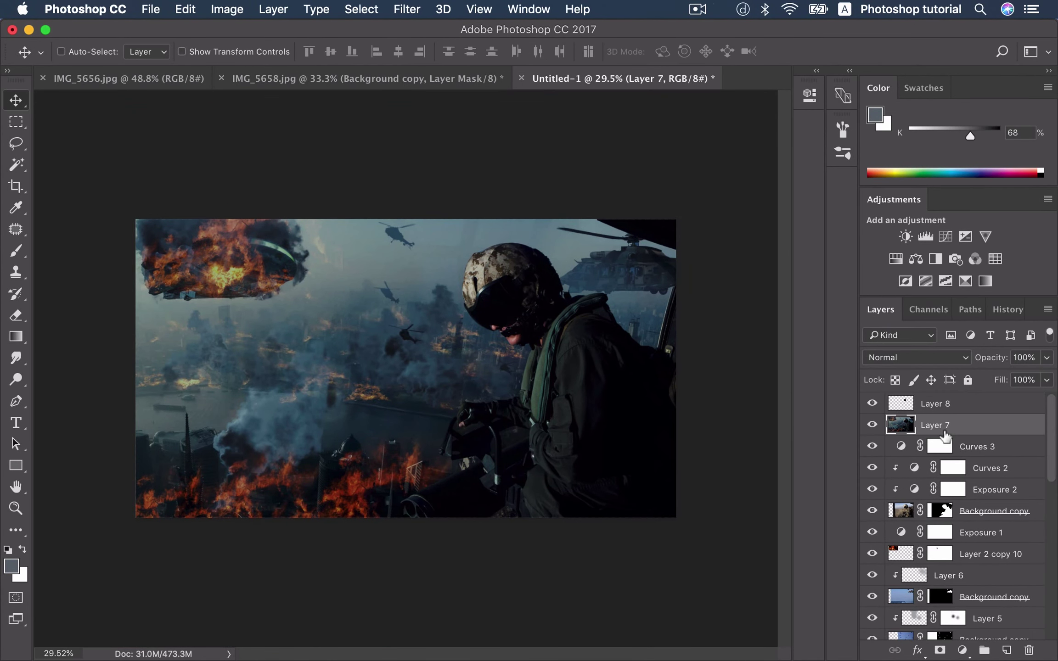
{"action": "key", "text": "ctrl+j"}
{"action": "left_click_drag", "start_coordinate": [967, 426], "coordinate": [964, 410]}
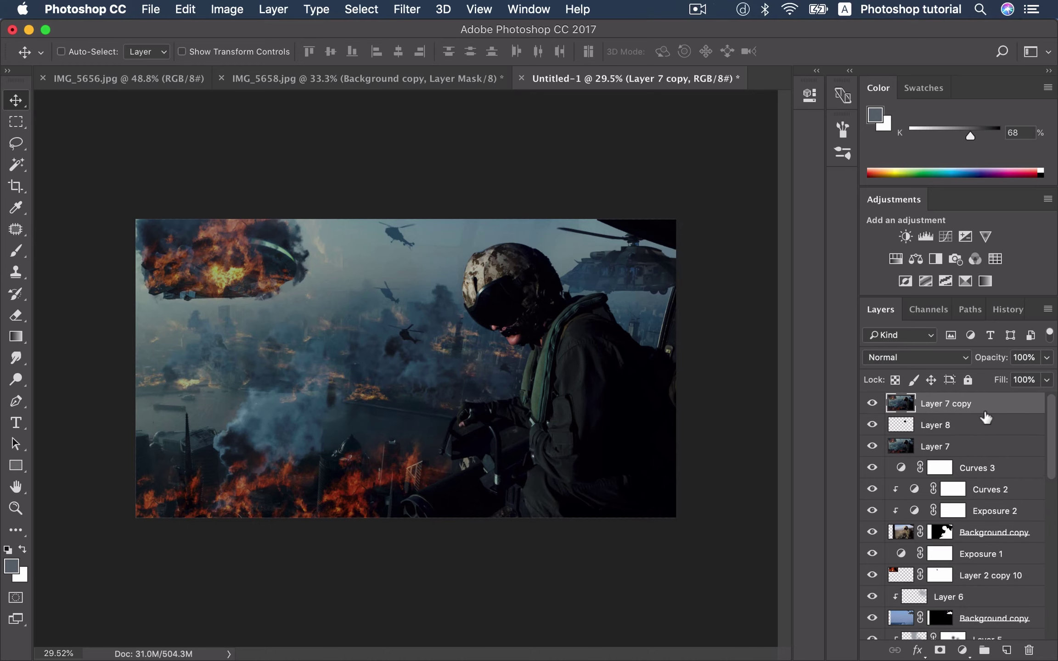
Step: Clip Layer 7 copy to Layer 8 and offset the duplicated scene on the canvas
{"action": "left_click_drag", "start_coordinate": [533, 347], "coordinate": [639, 330]}
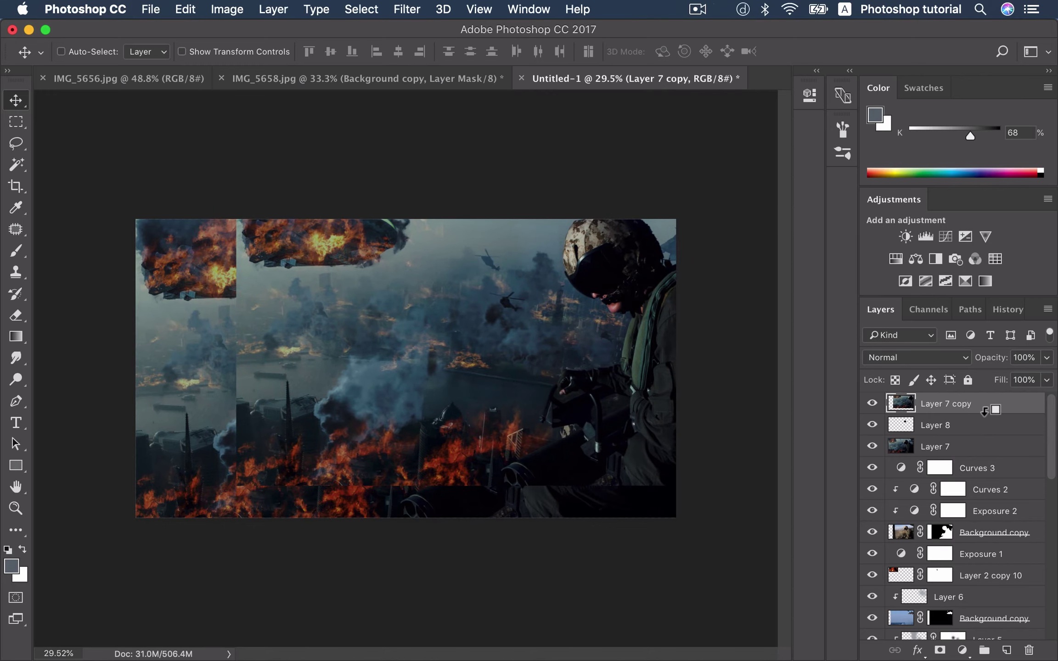
{"action": "left_click", "coordinate": [984, 410], "text": "alt"}
{"action": "mouse_move", "coordinate": [626, 355]}
{"action": "left_mouse_down"}
{"action": "mouse_move", "coordinate": [652, 313]}
{"action": "mouse_move", "coordinate": [668, 315]}
{"action": "left_mouse_up"}
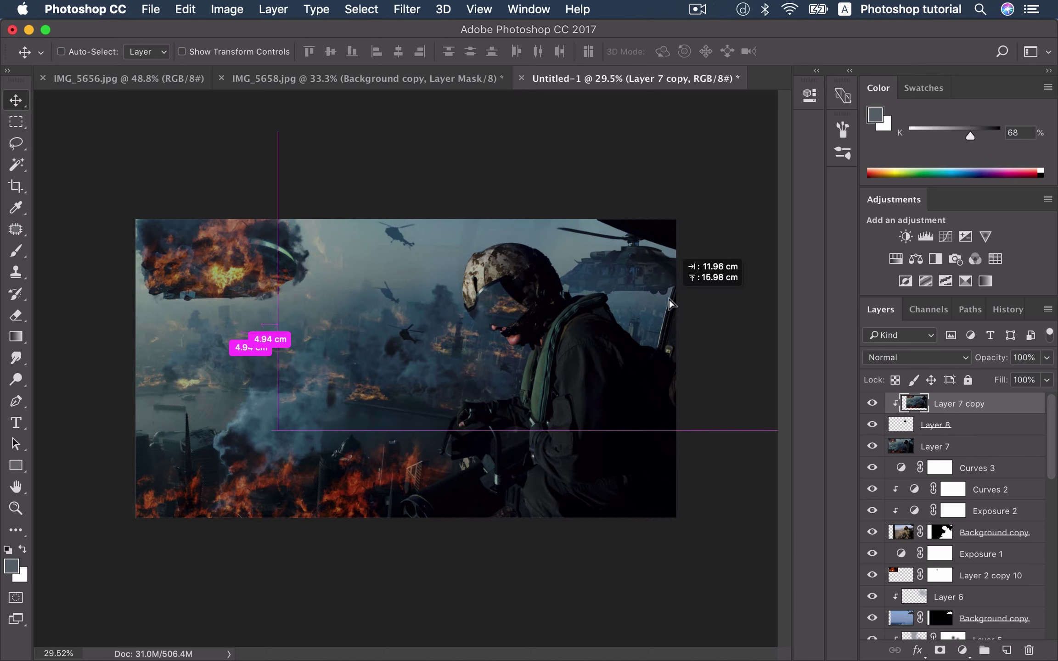
{"action": "key", "text": "ctrl+minus"}
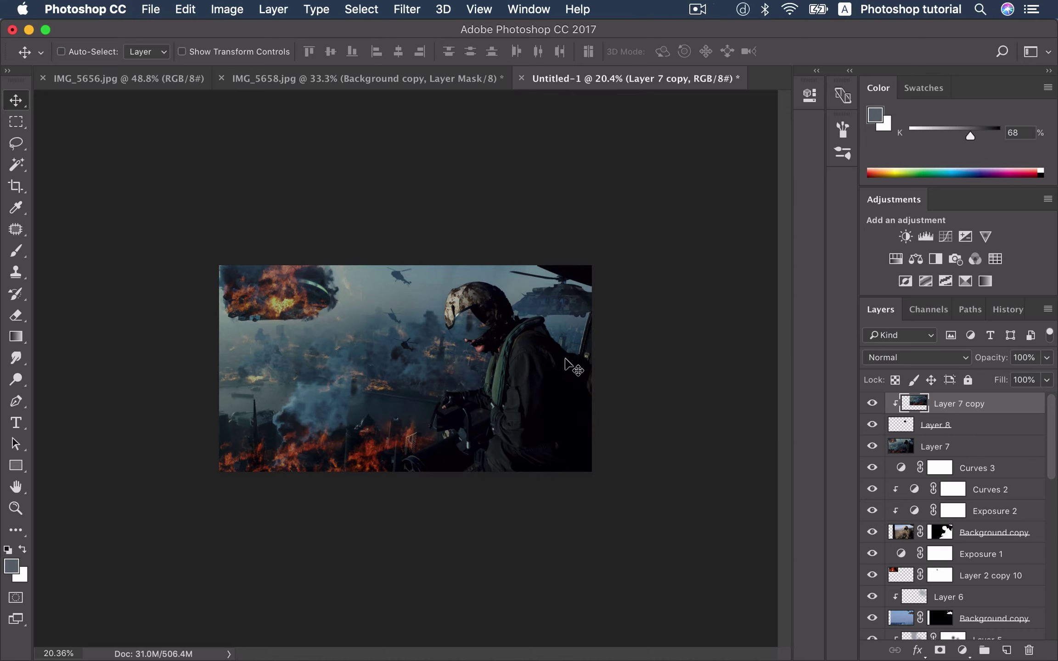
{"action": "left_click_drag", "start_coordinate": [667, 315], "coordinate": [559, 383]}
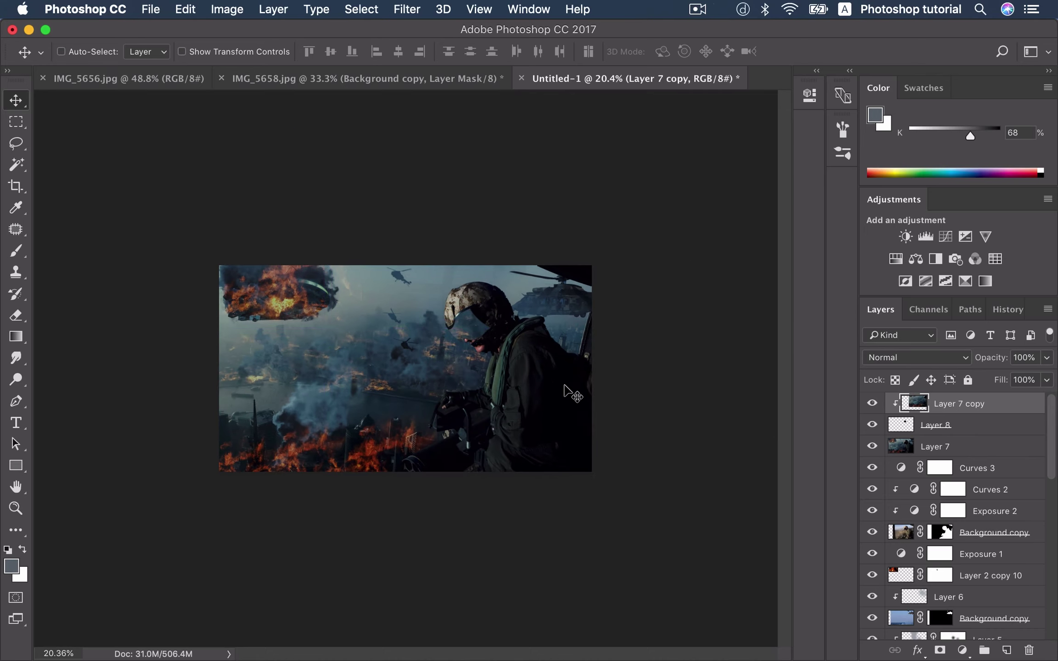
{"action": "scroll", "coordinate": [570, 393], "scroll_direction": "down", "scroll_amount": 1}
{"action": "scroll", "coordinate": [738, 388], "scroll_direction": "up", "scroll_amount": 3}
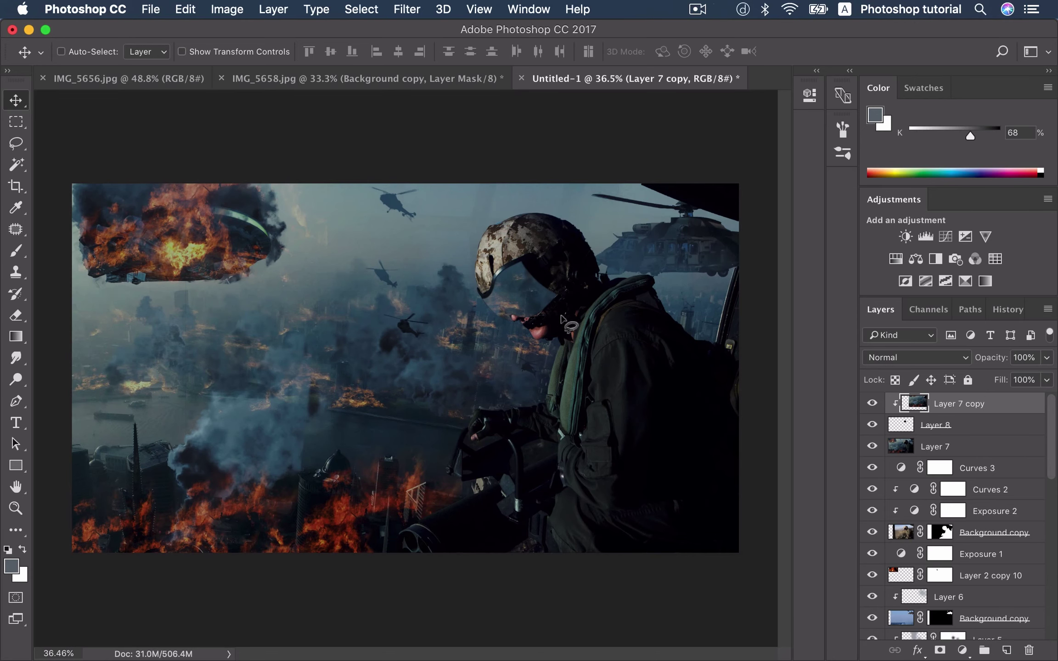
{"action": "key", "text": "l"}
{"action": "scroll", "coordinate": [514, 287], "scroll_direction": "up", "scroll_amount": 2}
Step: Lasso a loose selection around the helmet visor and feather it by 3 pixels
{"action": "mouse_move", "coordinate": [502, 263]}
{"action": "left_mouse_down"}
{"action": "mouse_move", "coordinate": [532, 322]}
{"action": "mouse_move", "coordinate": [609, 325]}
{"action": "left_mouse_up"}
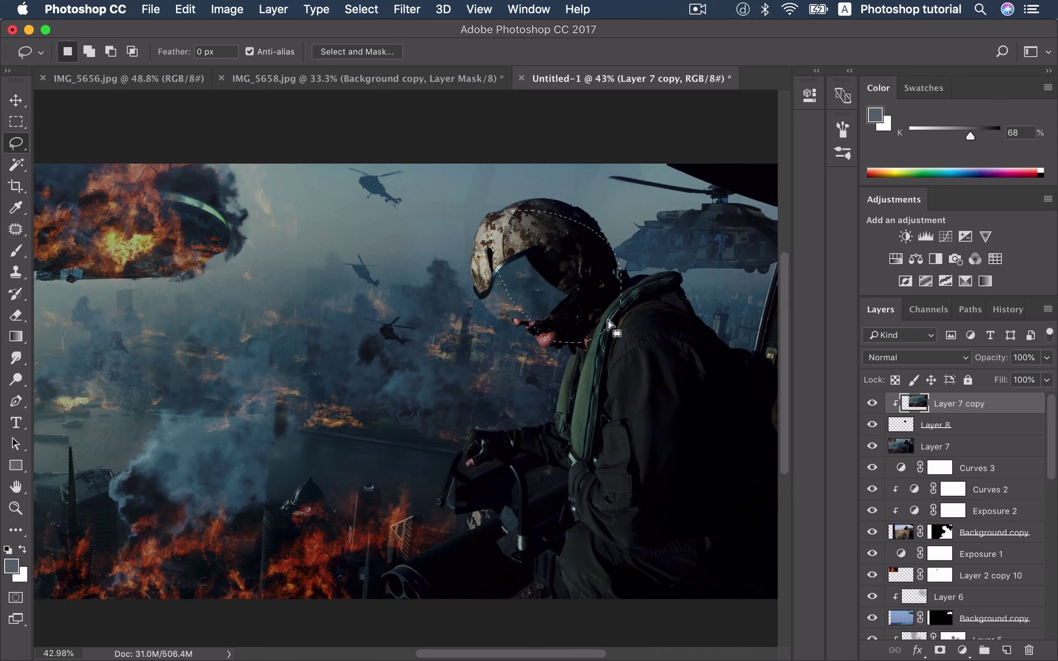
{"action": "key", "text": "shift+F6"}
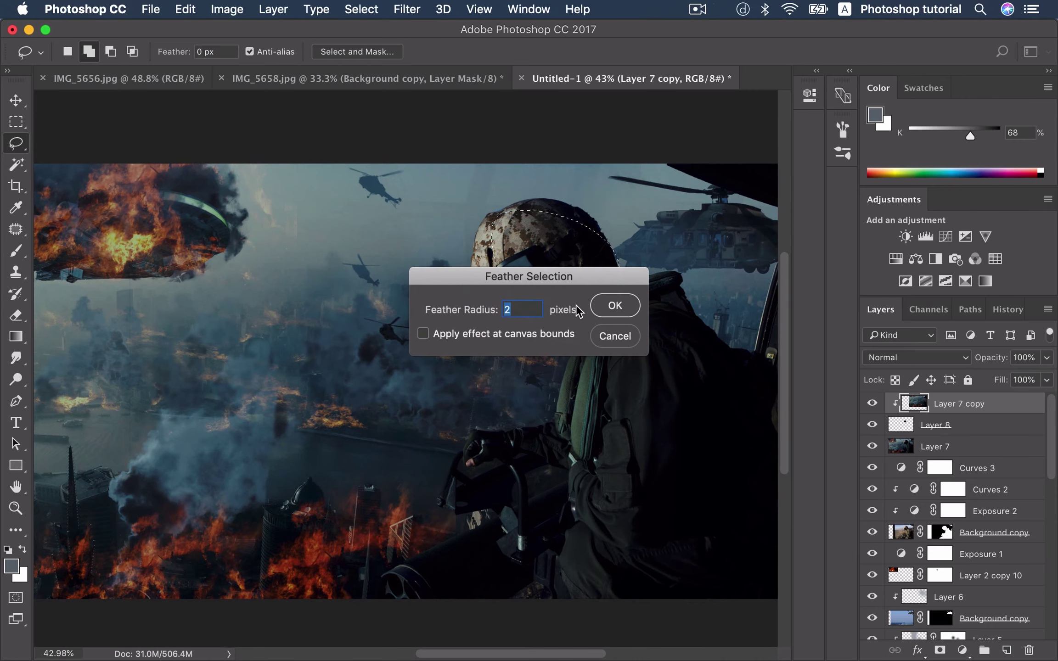
{"action": "type", "text": "30"}
{"action": "left_click", "coordinate": [611, 308]}
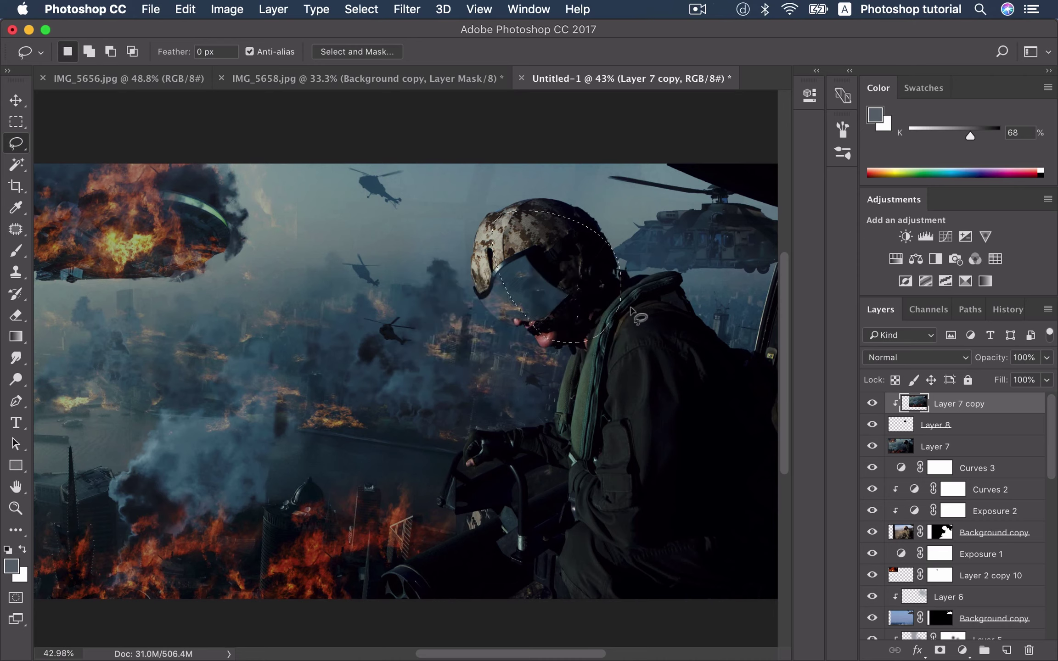
Step: Add a Curves adjustment clipped to Layer 7 copy, lowering the top endpoint and midpoint 123 to 69
{"action": "left_click", "coordinate": [952, 646]}
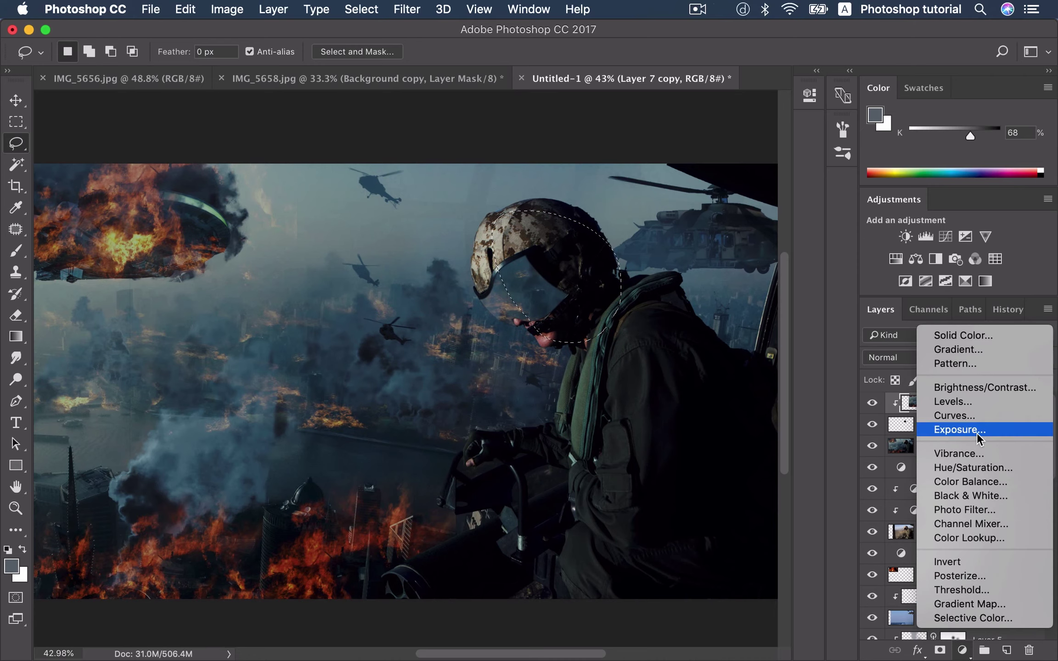
{"action": "left_click", "coordinate": [979, 418]}
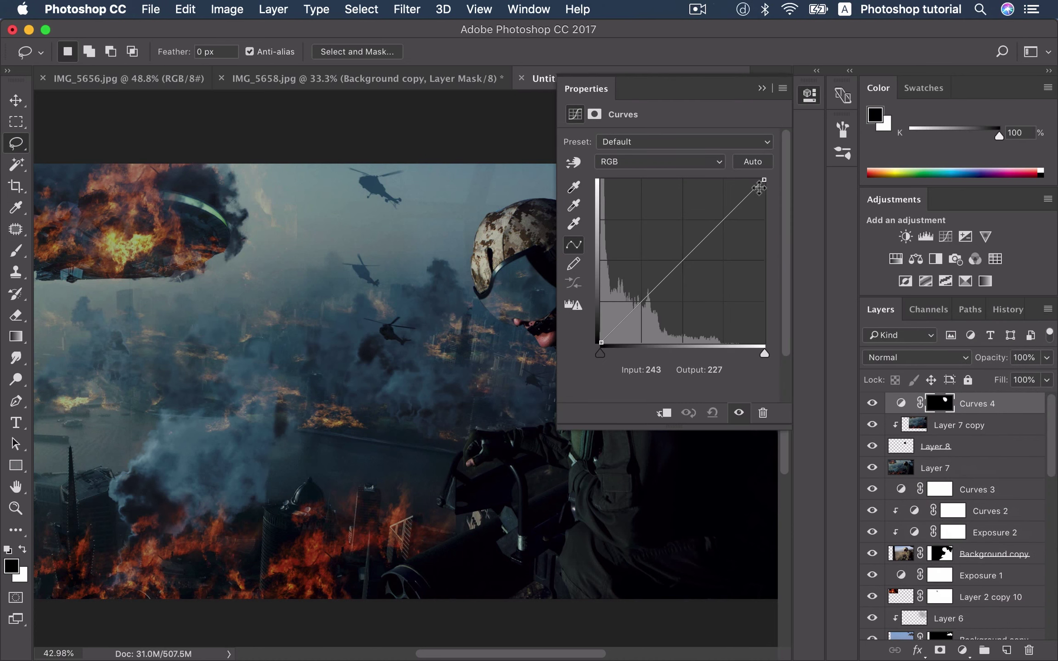
{"action": "left_click_drag", "start_coordinate": [759, 188], "coordinate": [788, 214]}
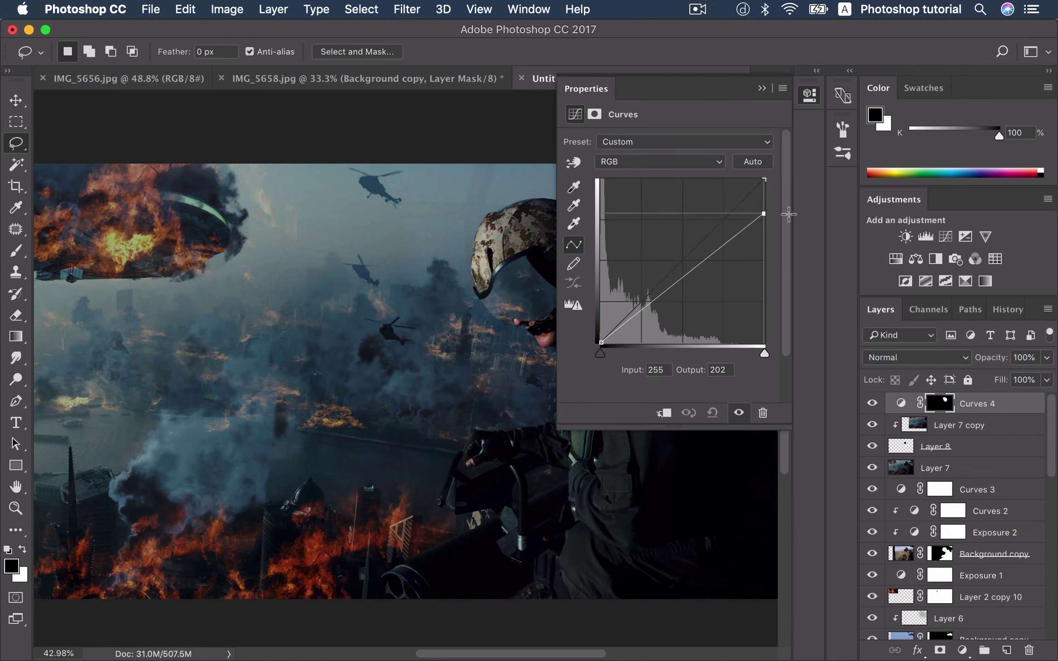
{"action": "left_click", "coordinate": [1004, 409], "text": "alt"}
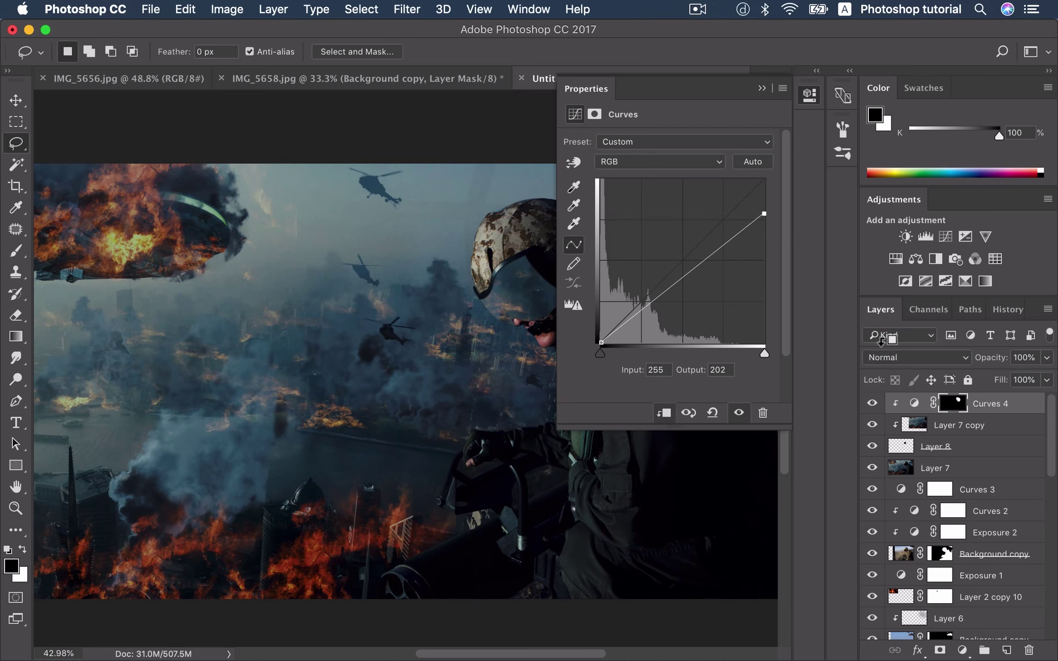
{"action": "left_click_drag", "start_coordinate": [765, 215], "coordinate": [779, 241]}
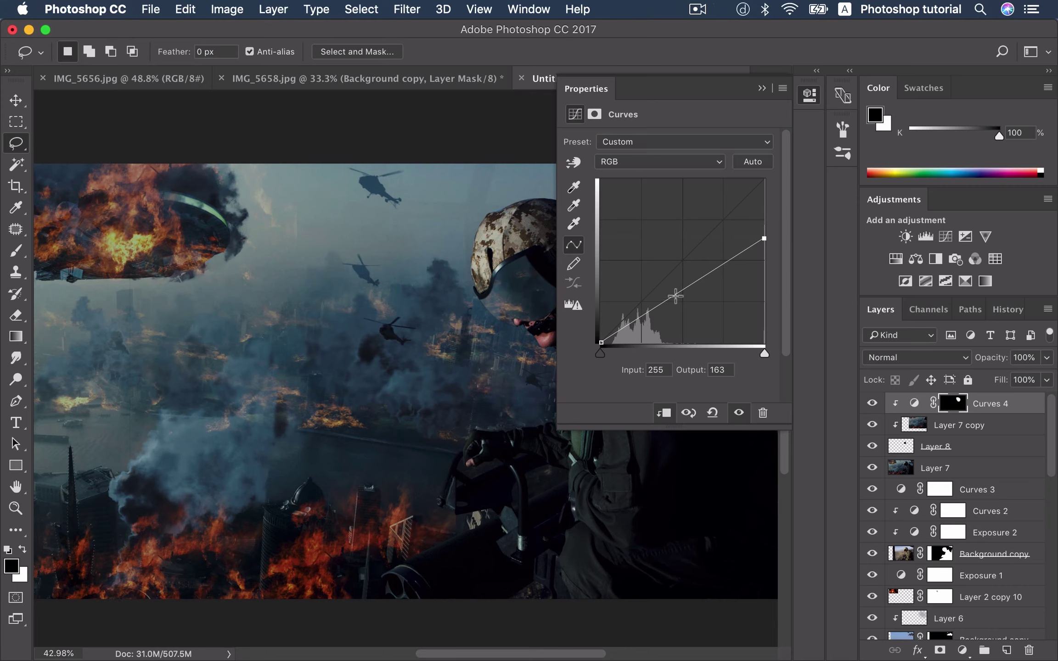
{"action": "left_click_drag", "start_coordinate": [675, 296], "coordinate": [679, 299]}
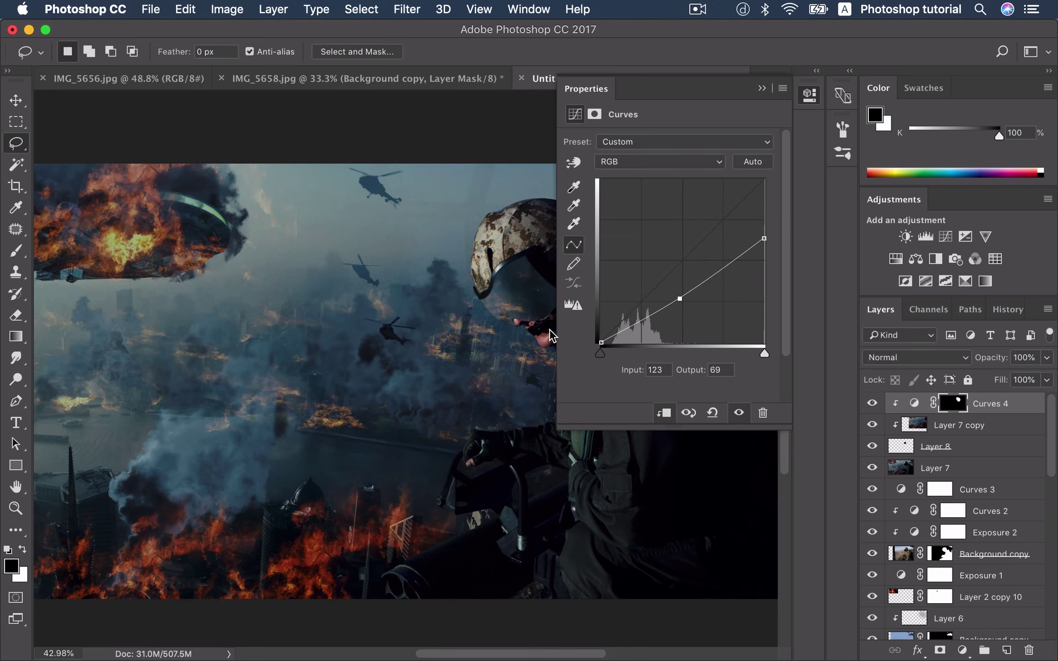
Step: Close the Curves properties and reselect the Layer 7 copy reflection layer
{"action": "scroll", "coordinate": [551, 335], "scroll_direction": "down", "scroll_amount": 2}
{"action": "scroll", "coordinate": [473, 317], "scroll_direction": "down", "scroll_amount": 2}
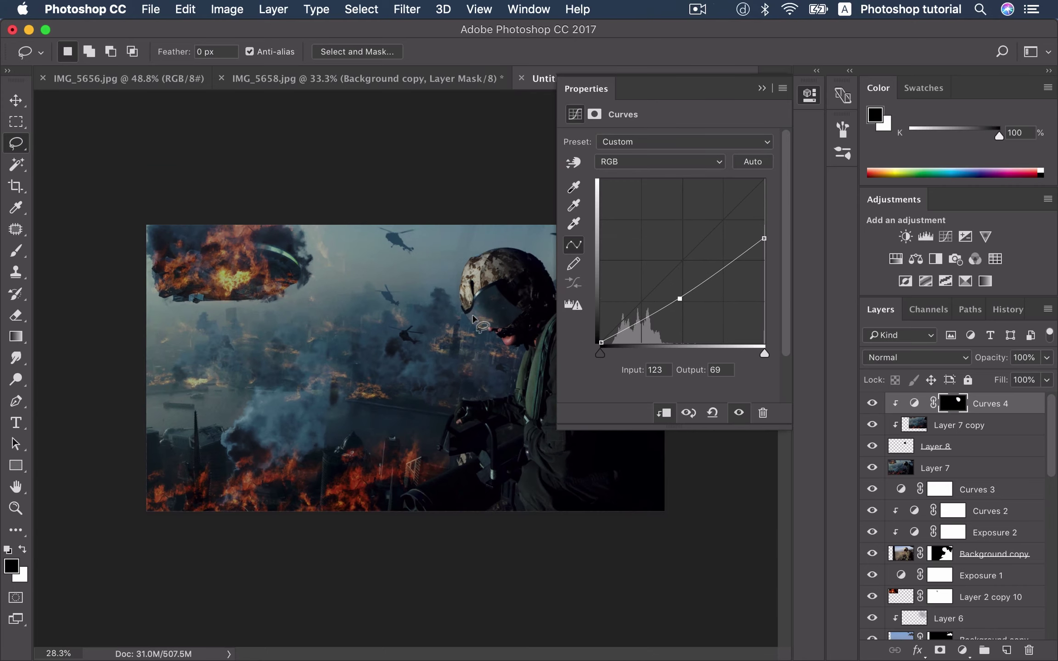
{"action": "left_click", "coordinate": [762, 88]}
{"action": "scroll", "coordinate": [553, 275], "scroll_direction": "up", "scroll_amount": 2}
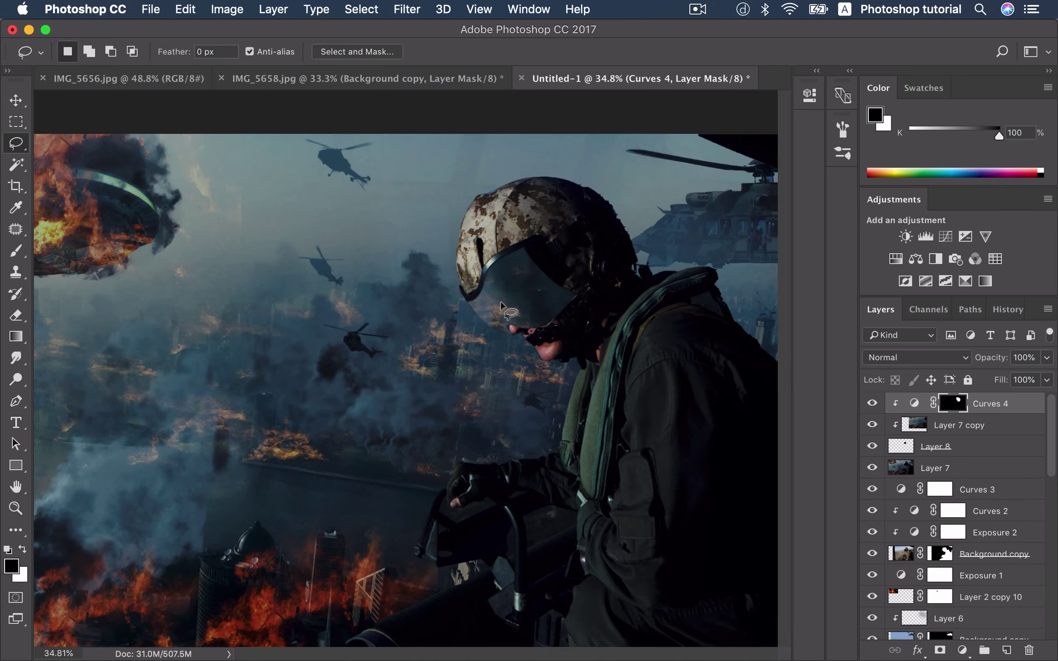
{"action": "scroll", "coordinate": [553, 276], "scroll_direction": "up", "scroll_amount": 2}
{"action": "scroll", "coordinate": [555, 276], "scroll_direction": "up", "scroll_amount": 3}
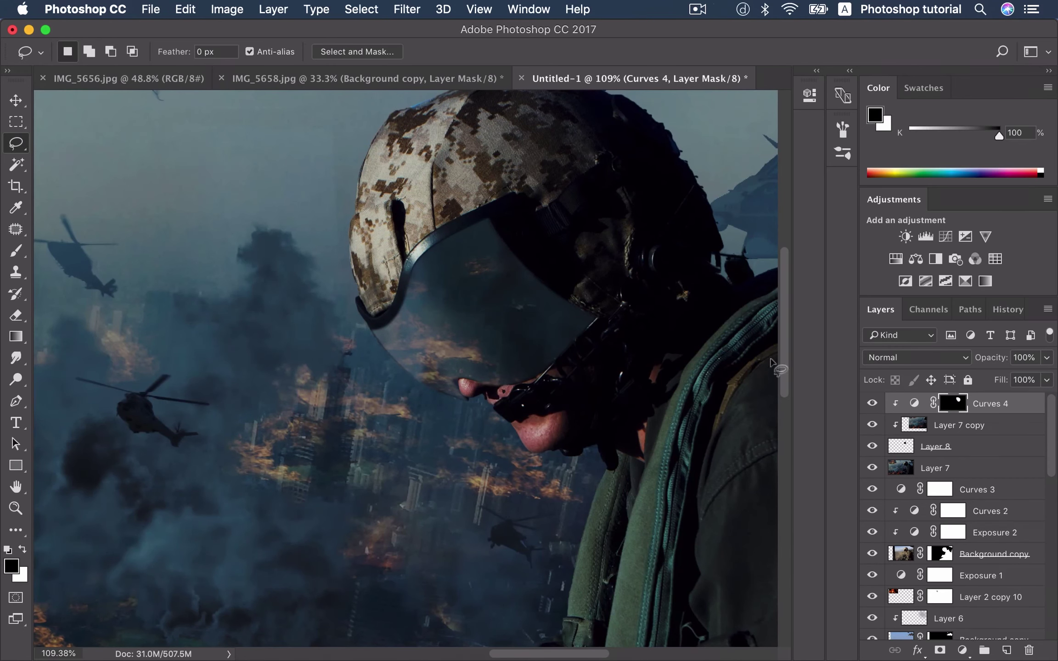
{"action": "left_click", "coordinate": [923, 433]}
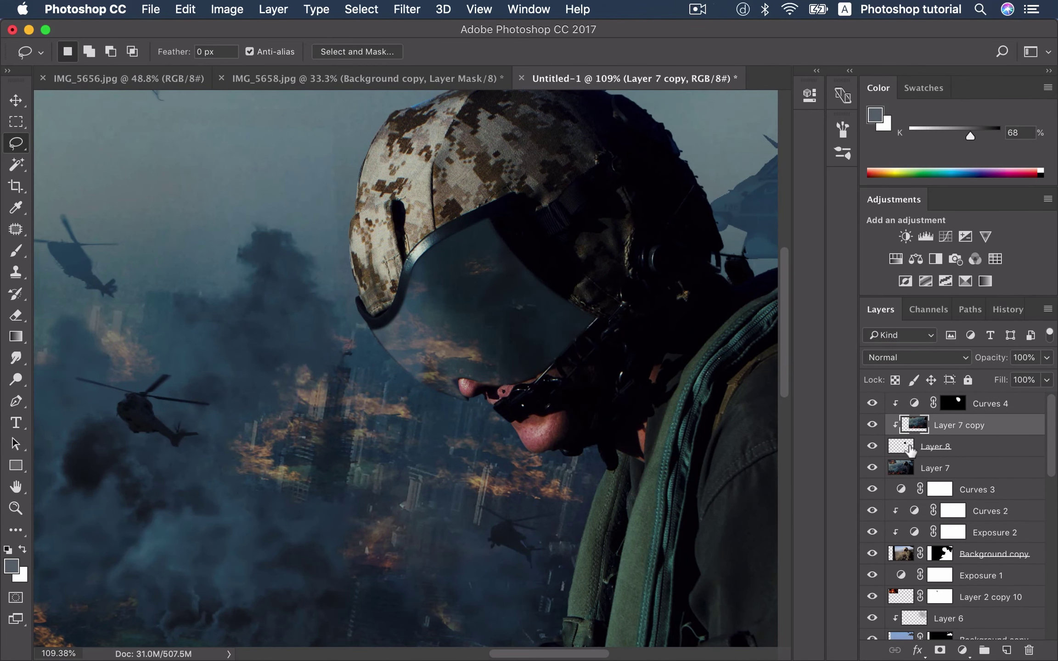
Step: Add a layer mask to Layer 8 and set up a 300 px black brush
{"action": "left_click", "coordinate": [910, 449]}
{"action": "left_click", "coordinate": [939, 650]}
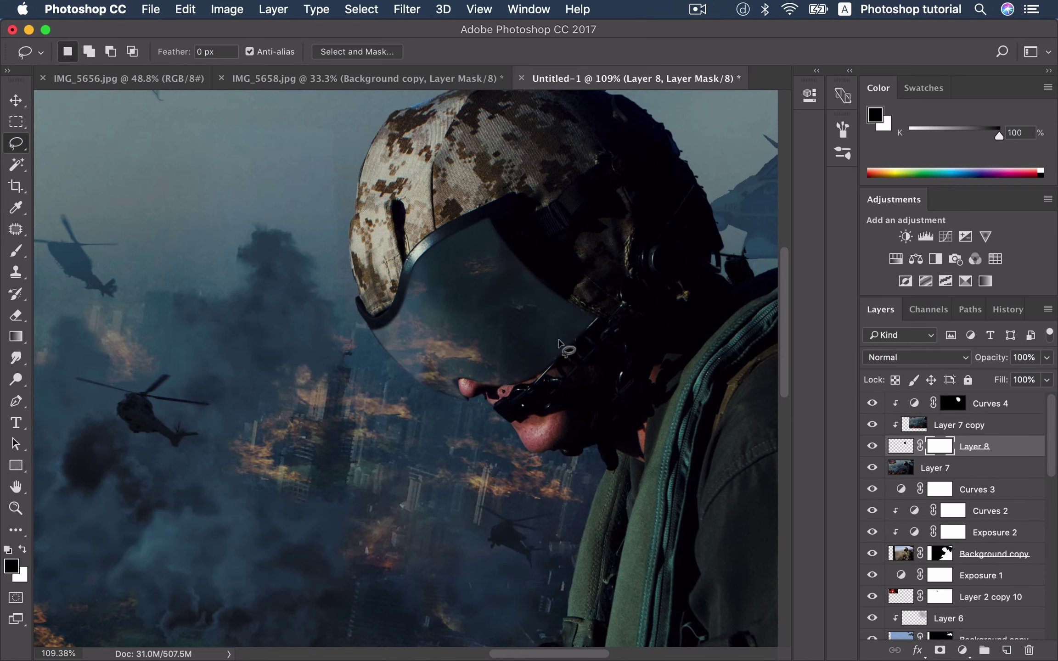
{"action": "key", "text": "b"}
{"action": "key", "text": "d"}
{"action": "scroll", "coordinate": [558, 312], "scroll_direction": "down", "scroll_amount": 1}
{"action": "scroll", "coordinate": [560, 308], "scroll_direction": "down", "scroll_amount": 2}
{"action": "scroll", "coordinate": [559, 307], "scroll_direction": "down", "scroll_amount": 1}
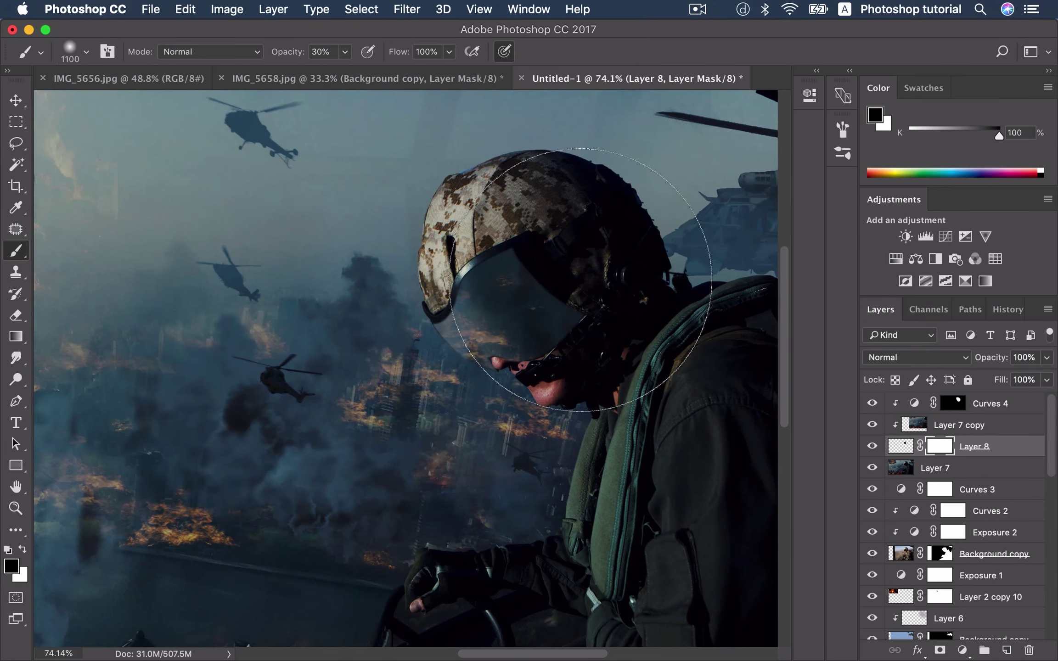
{"action": "key", "text": "bracketleft"}
{"action": "key", "text": "bracketleft"}
{"action": "key", "text": "bracketleft"}
{"action": "key", "text": "bracketleft"}
{"action": "key", "text": "bracketleft"}
{"action": "key", "text": "bracketleft"}
Step: Paint Layer 8's mask black at 30% over the visor, helmet, ear and face
{"action": "left_click_drag", "start_coordinate": [578, 220], "coordinate": [593, 288]}
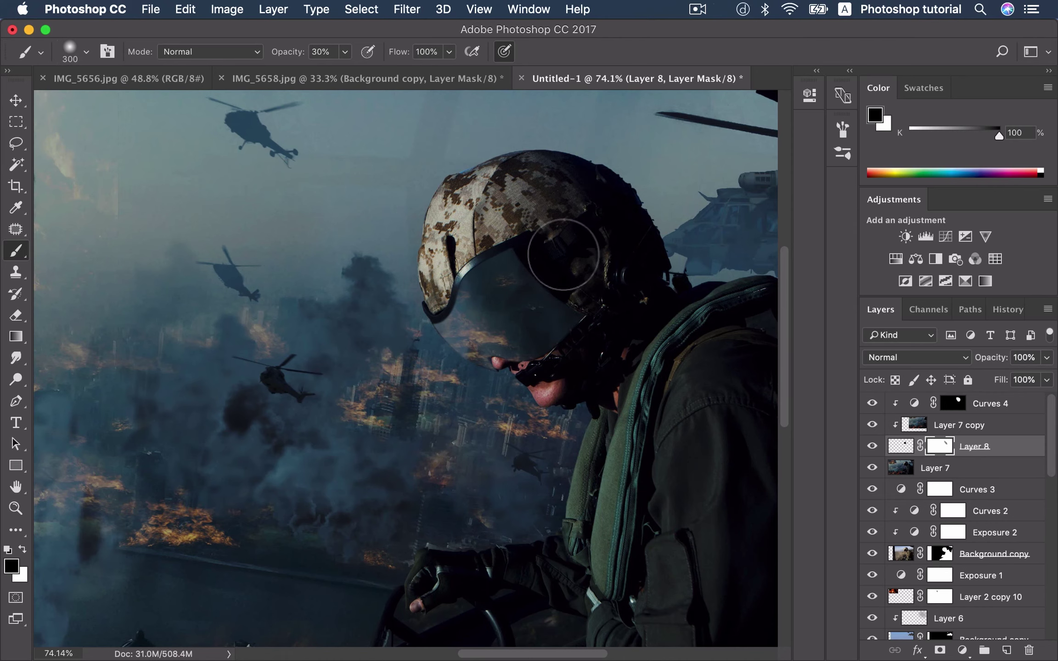
{"action": "left_click_drag", "start_coordinate": [564, 247], "coordinate": [547, 238]}
{"action": "key", "text": "bracketright"}
{"action": "key", "text": "bracketleft"}
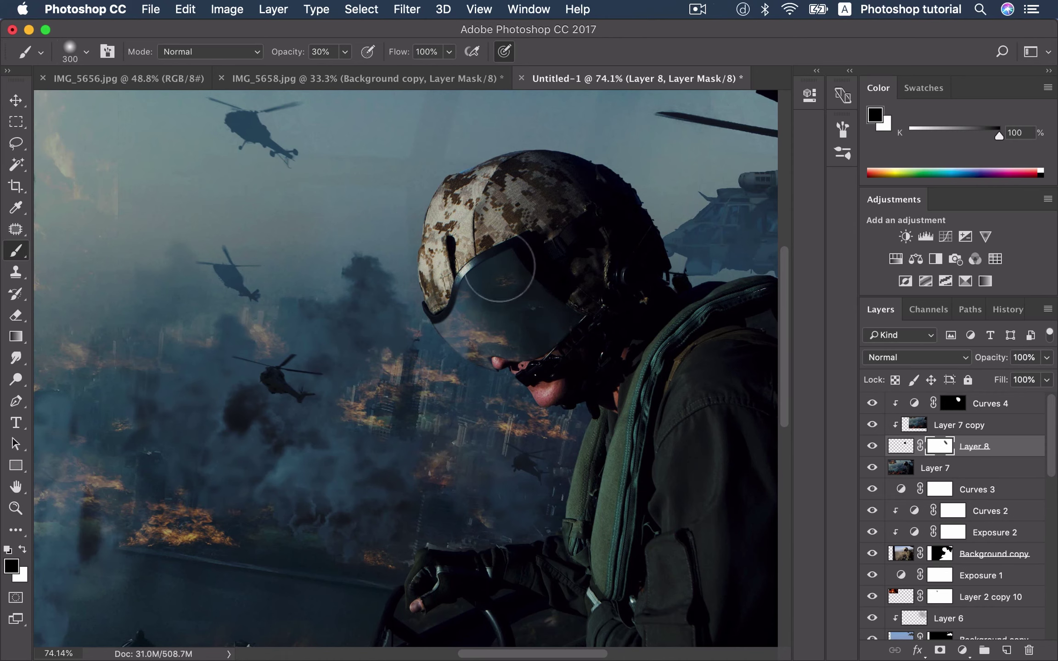
{"action": "key", "text": "bracketright"}
{"action": "left_click_drag", "start_coordinate": [602, 330], "coordinate": [502, 401]}
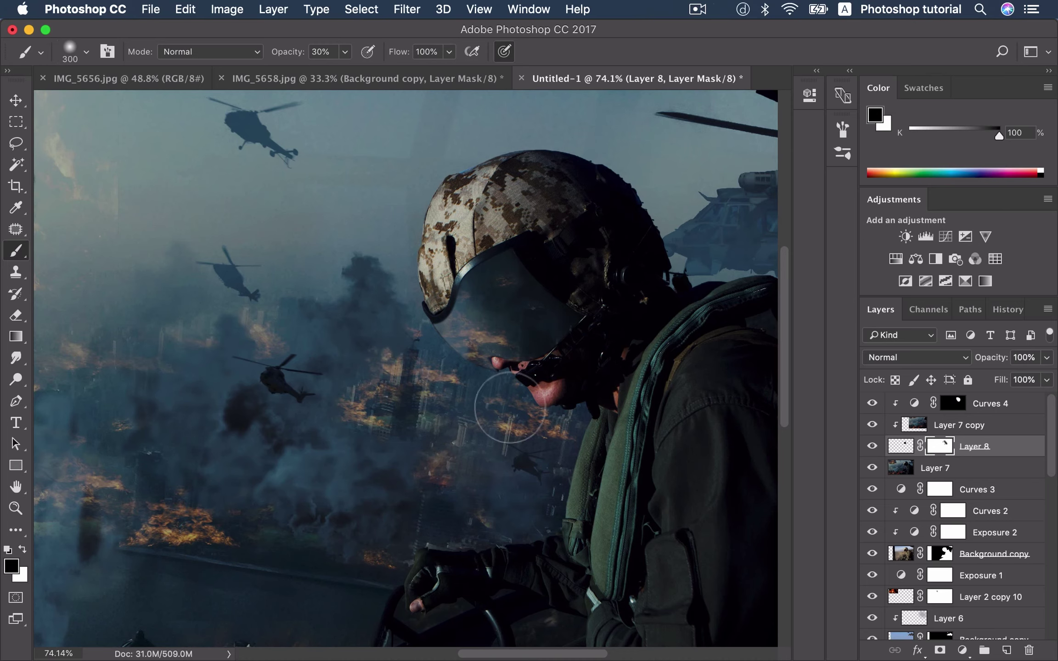
{"action": "key", "text": "bracketleft"}
{"action": "key", "text": "bracketleft"}
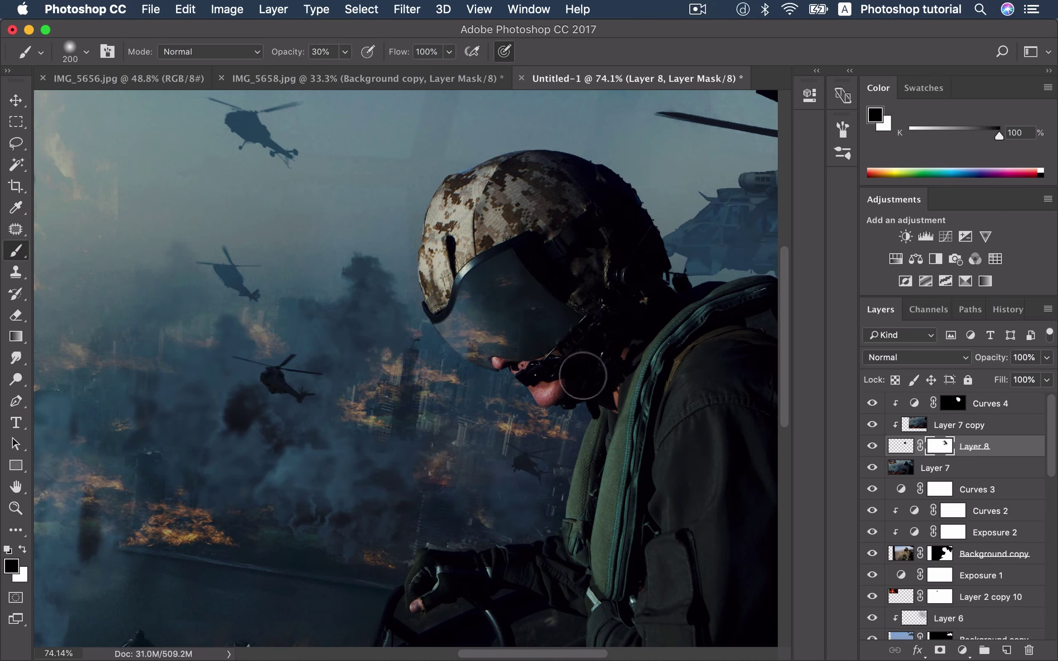
{"action": "key", "text": "bracketright"}
{"action": "key", "text": "bracketright"}
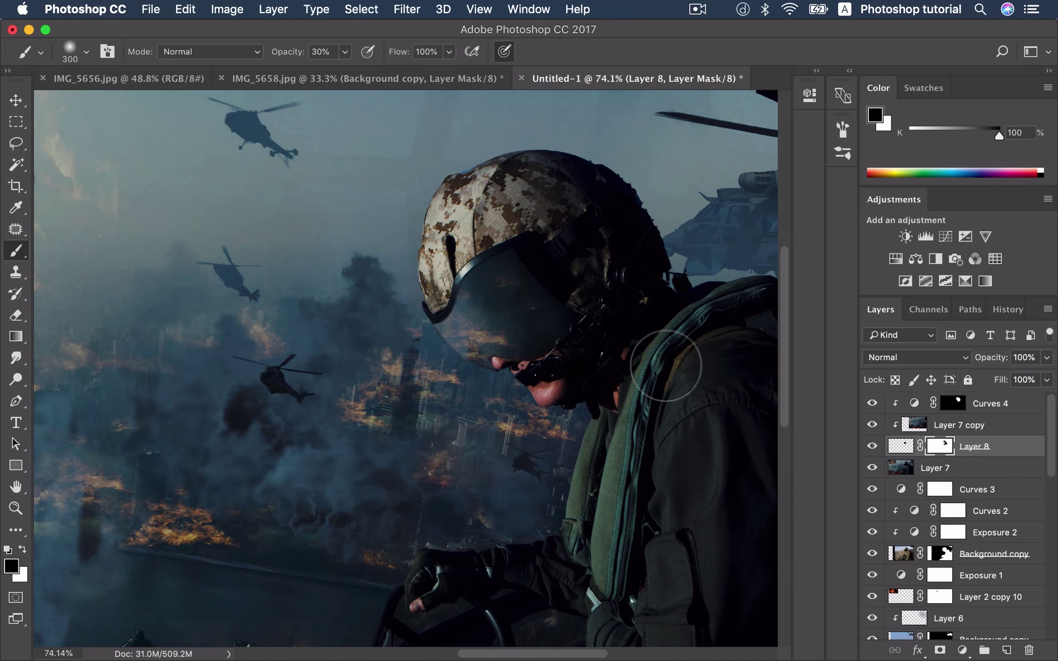
{"action": "scroll", "coordinate": [582, 403], "scroll_direction": "down", "scroll_amount": 5}
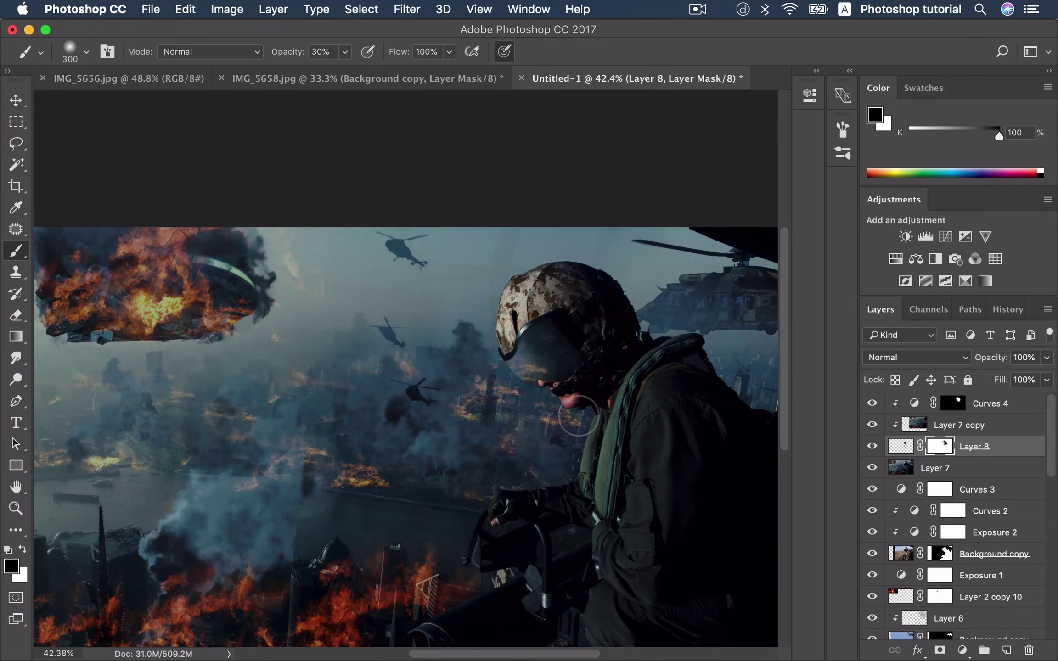
{"action": "key", "text": "bracketleft"}
{"action": "scroll", "coordinate": [569, 415], "scroll_direction": "down", "scroll_amount": 4}
Step: Nudge the Layer 7 copy reflection to a new position within the visor
{"action": "key", "text": "v"}
{"action": "scroll", "coordinate": [562, 401], "scroll_direction": "up", "scroll_amount": 1}
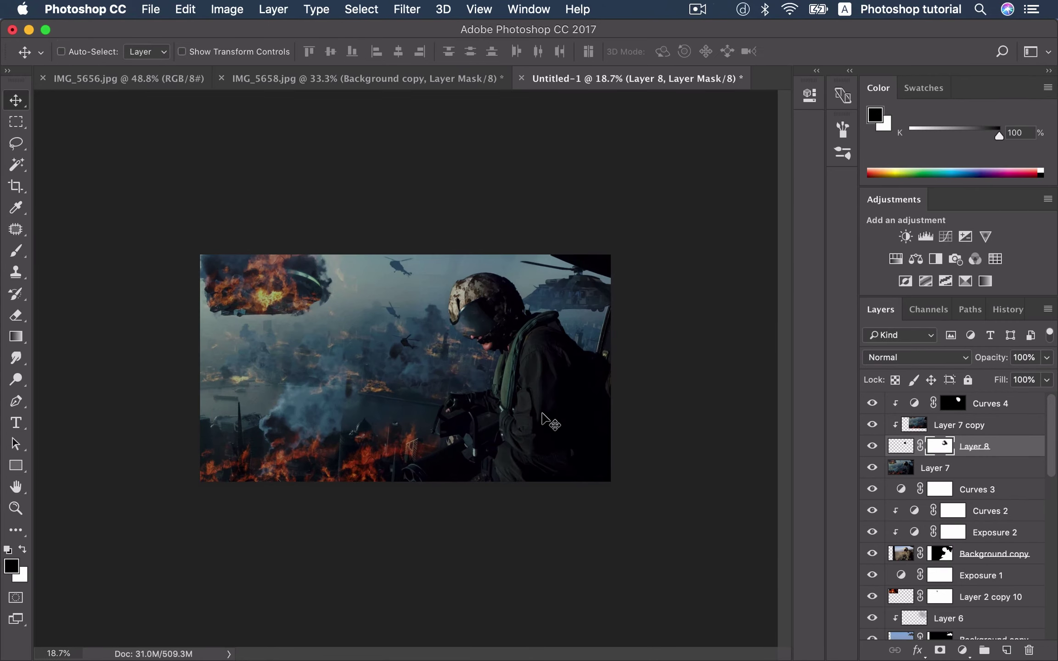
{"action": "left_click", "coordinate": [915, 432]}
{"action": "left_click_drag", "start_coordinate": [592, 404], "coordinate": [599, 413]}
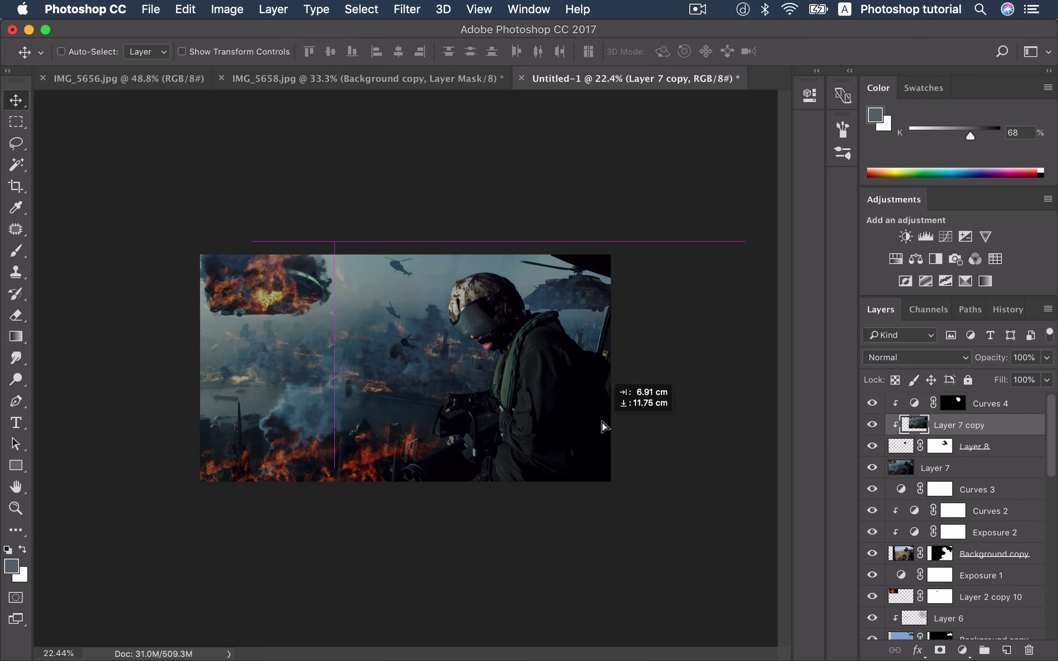
{"action": "mouse_move", "coordinate": [597, 407]}
{"action": "left_mouse_down"}
{"action": "mouse_move", "coordinate": [607, 407]}
{"action": "mouse_move", "coordinate": [511, 413]}
{"action": "mouse_move", "coordinate": [588, 396]}
{"action": "left_mouse_up"}
{"action": "scroll", "coordinate": [604, 408], "scroll_direction": "down", "scroll_amount": 1}
{"action": "scroll", "coordinate": [565, 424], "scroll_direction": "up", "scroll_amount": 1}
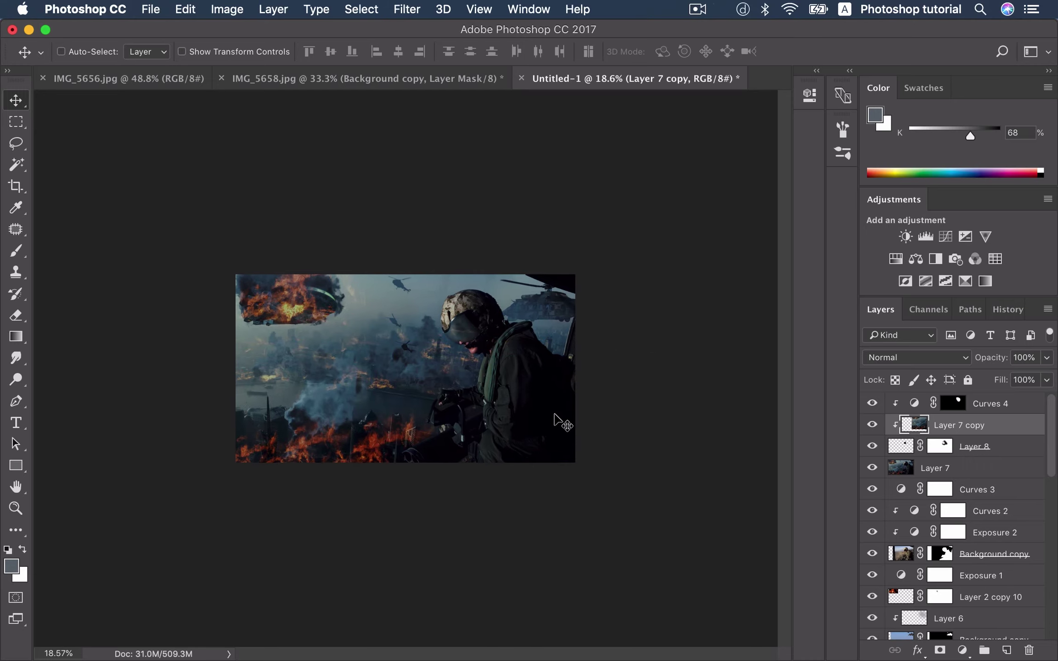
{"action": "scroll", "coordinate": [555, 415], "scroll_direction": "up", "scroll_amount": 1}
{"action": "scroll", "coordinate": [555, 414], "scroll_direction": "down", "scroll_amount": 1}
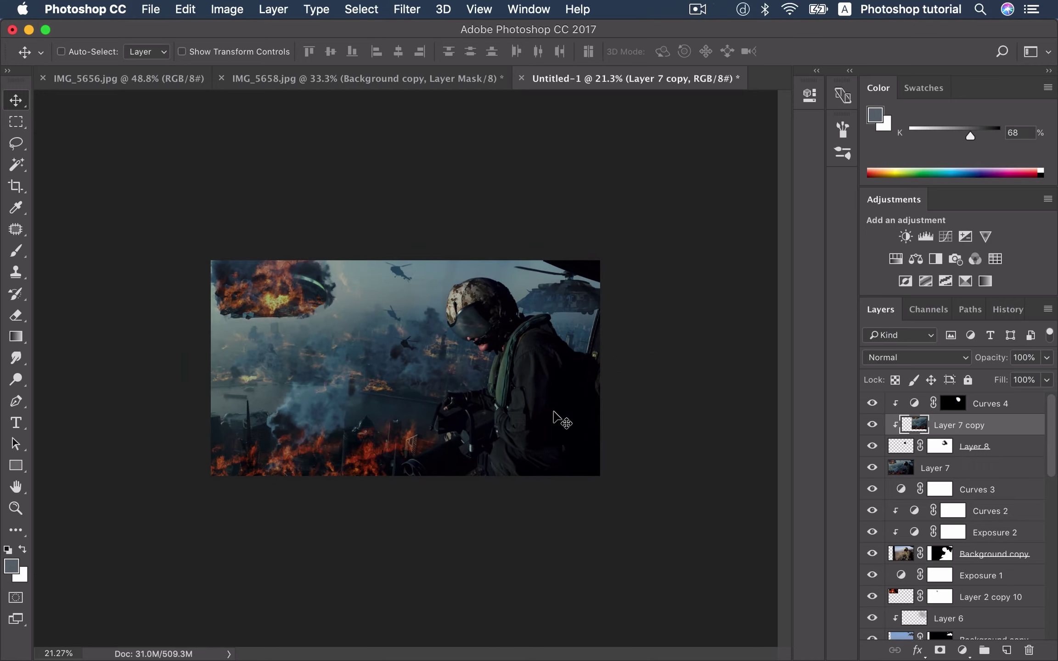
{"action": "scroll", "coordinate": [554, 414], "scroll_direction": "down", "scroll_amount": 1}
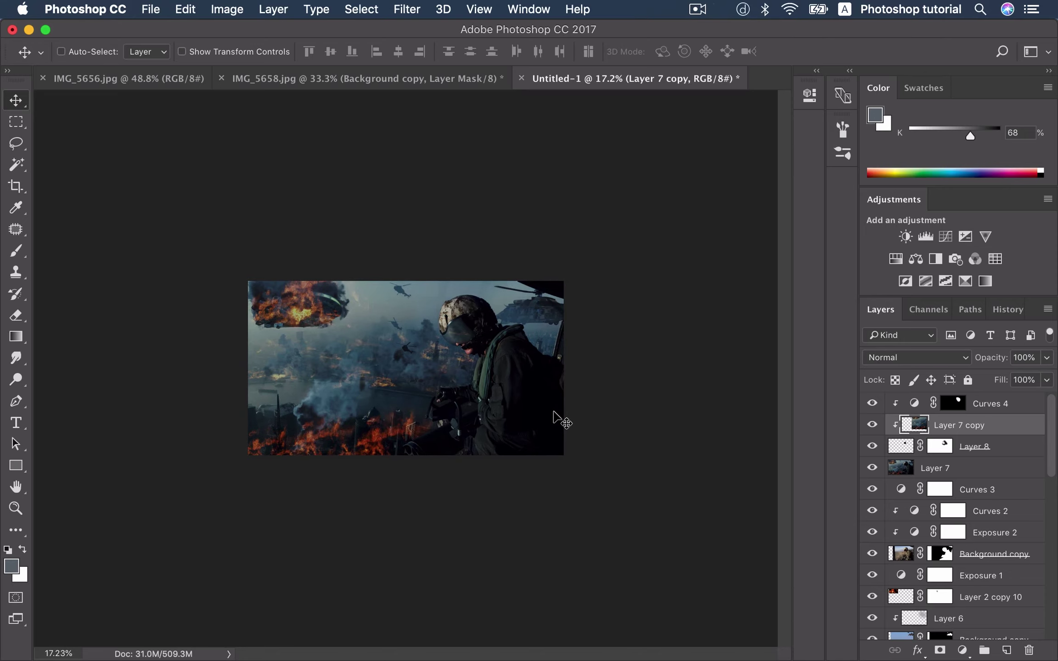
{"action": "scroll", "coordinate": [554, 414], "scroll_direction": "up", "scroll_amount": 1}
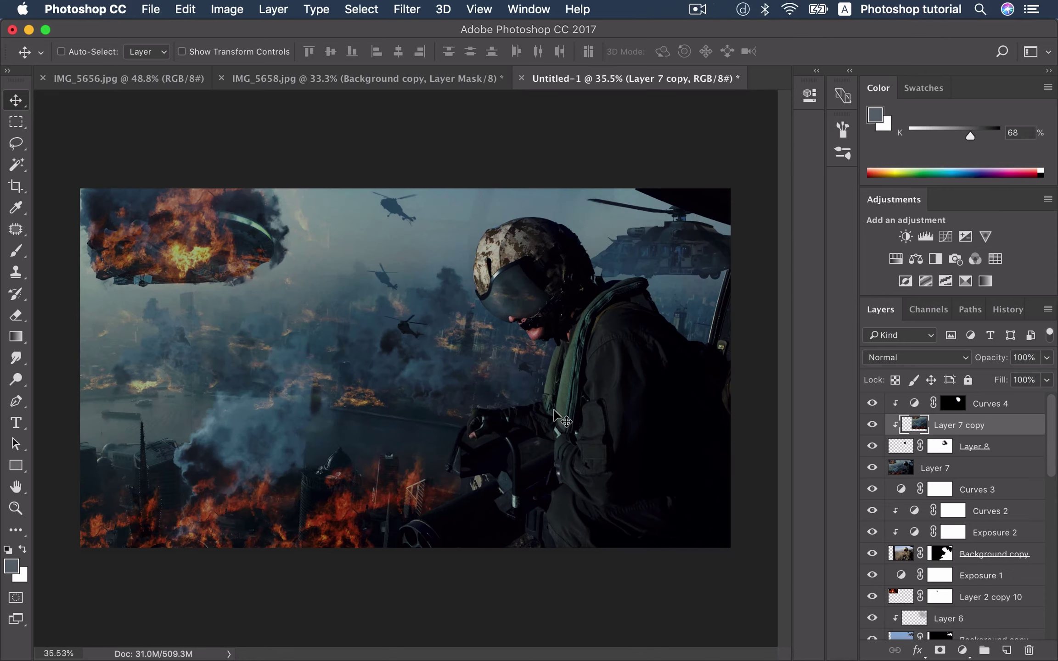
{"action": "scroll", "coordinate": [554, 411], "scroll_direction": "down", "scroll_amount": 1}
Step: Fit the whole composite on screen using the Zoom tool, then return to the Move tool
{"action": "key", "text": "z"}
{"action": "right_click", "coordinate": [547, 380]}
{"action": "left_click", "coordinate": [564, 390]}
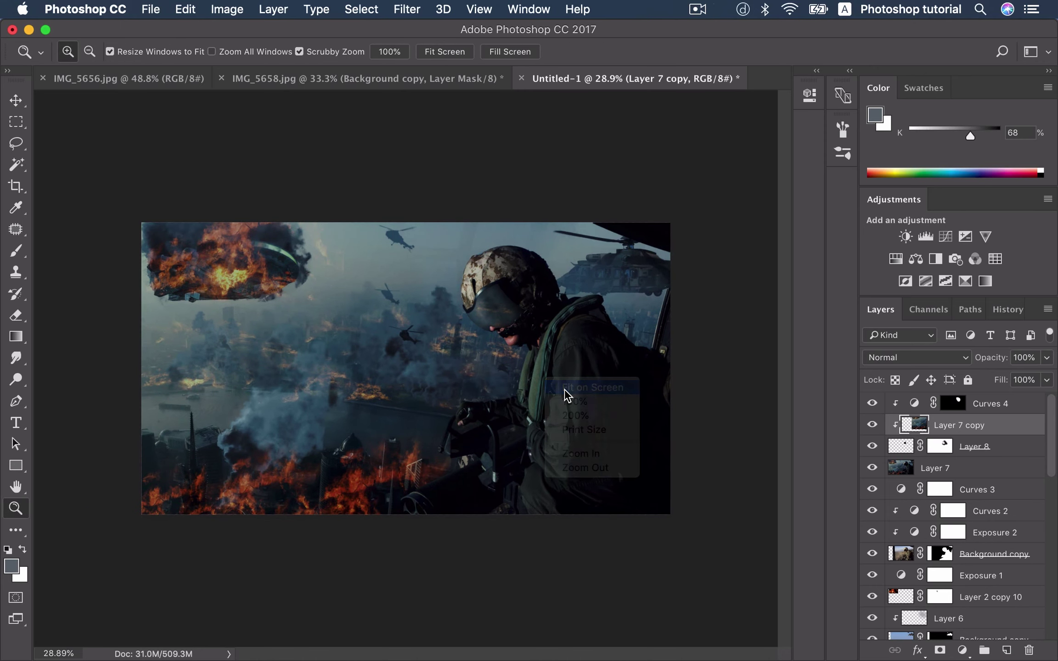
{"action": "key", "text": "v"}
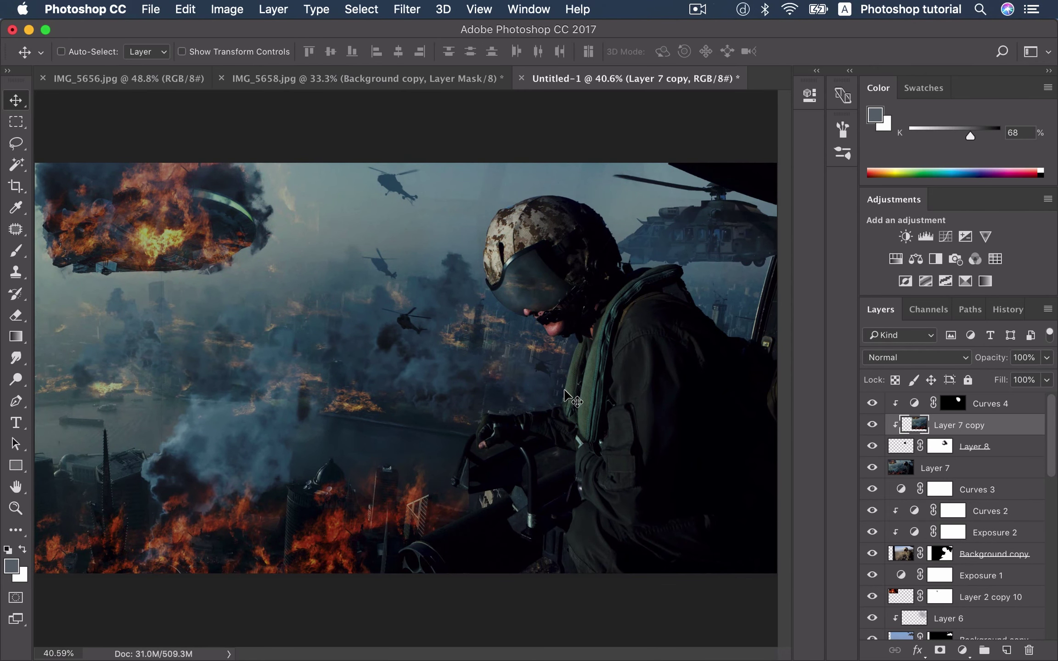